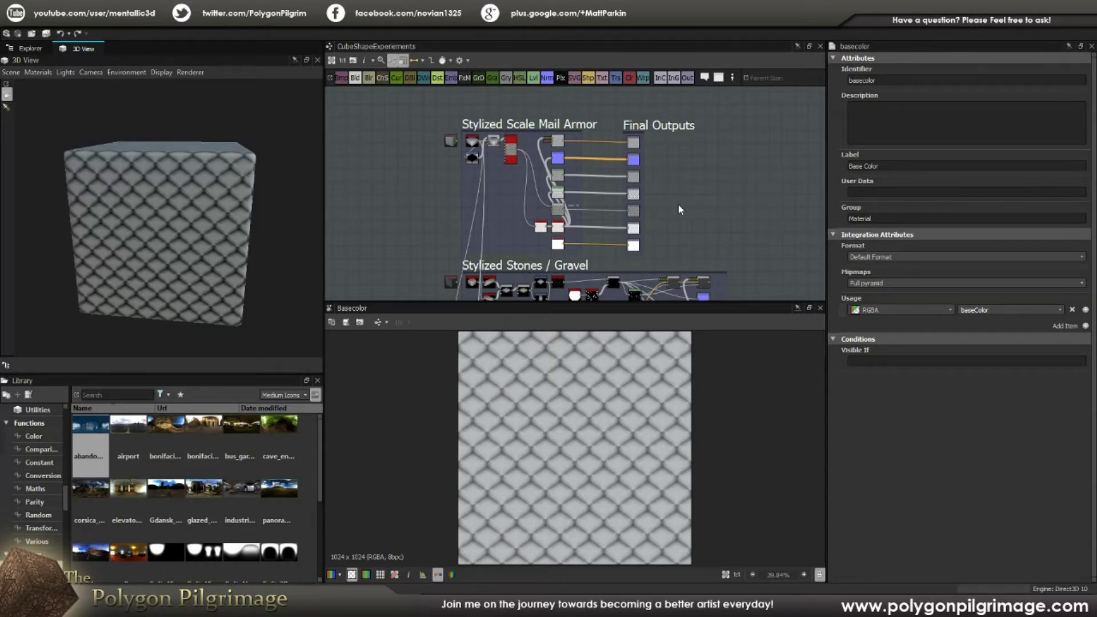
# Examine the scale mail material up close on the cube in the 3D preview
pyautogui.moveTo(197, 228); pyautogui.dragTo(278, 215)
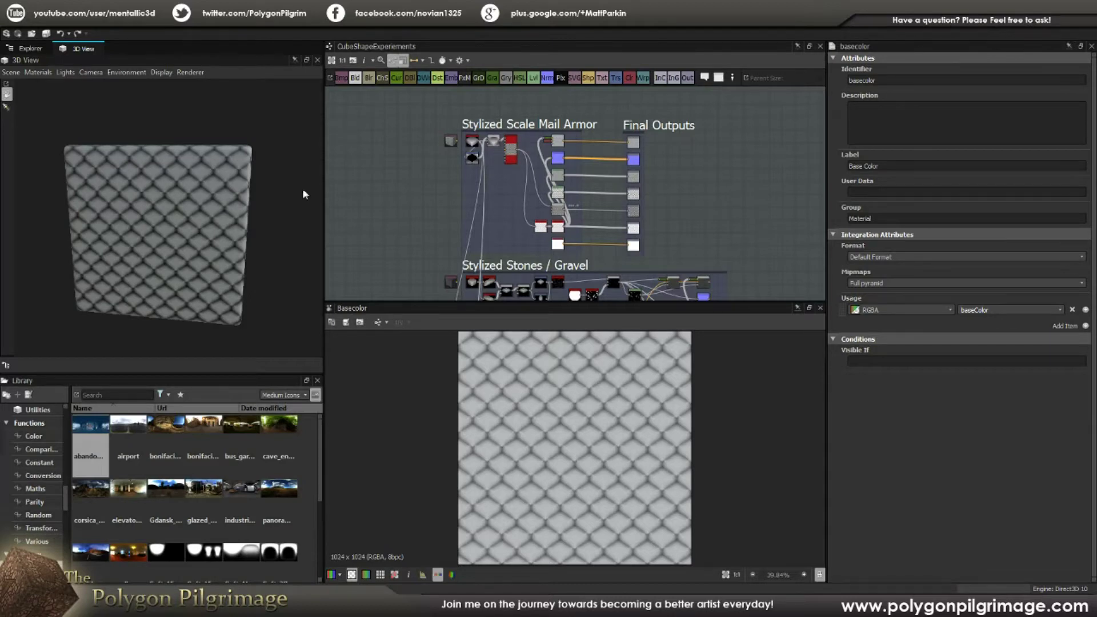
pyautogui.moveTo(215, 221); pyautogui.dragTo(256, 183)
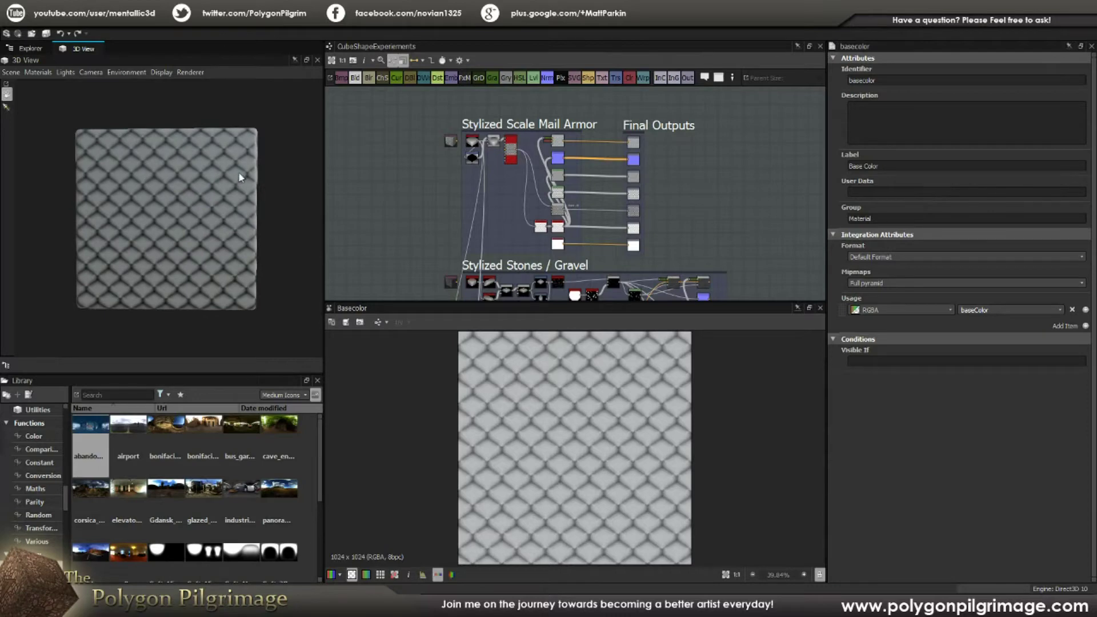
pyautogui.moveTo(221, 182); pyautogui.dragTo(226, 180)
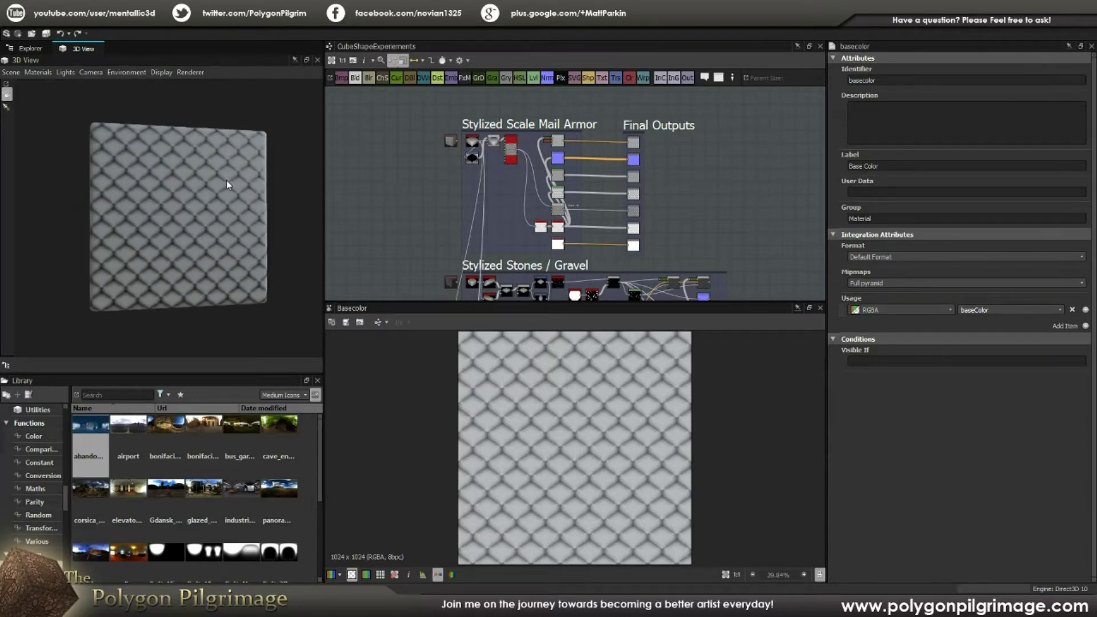
pyautogui.moveTo(226, 180); pyautogui.dragTo(232, 205)
pyautogui.scroll(3, 228, 200)
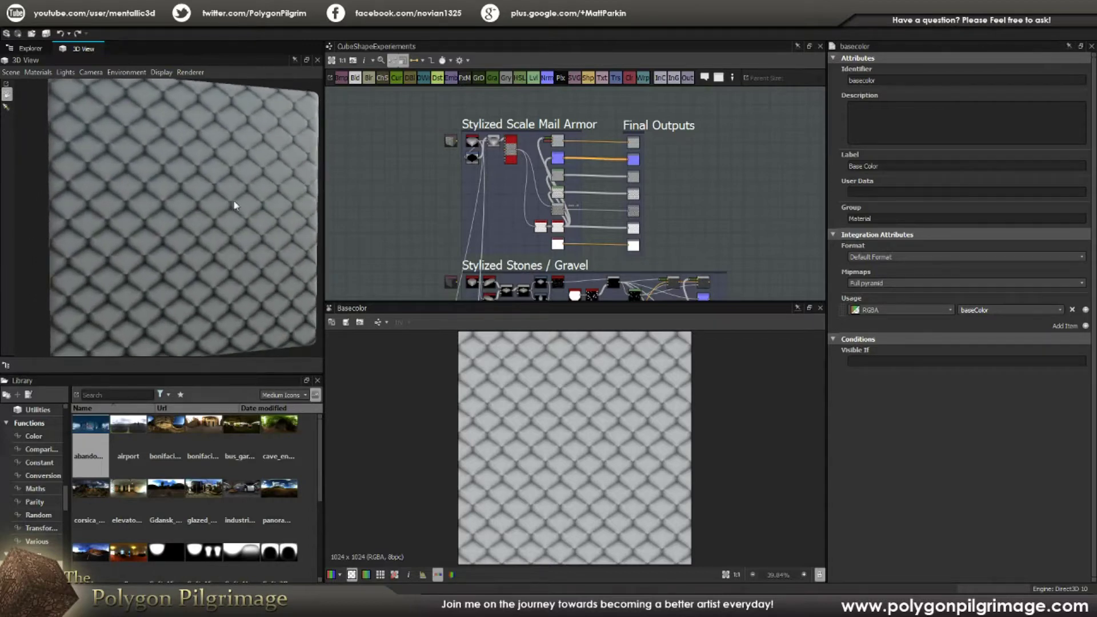
# Display the output and parameters of the Cube 3D node in the Stylized Scale Mail Armor frame
pyautogui.scroll(3, 501, 150)
pyautogui.scroll(4, 500, 150)
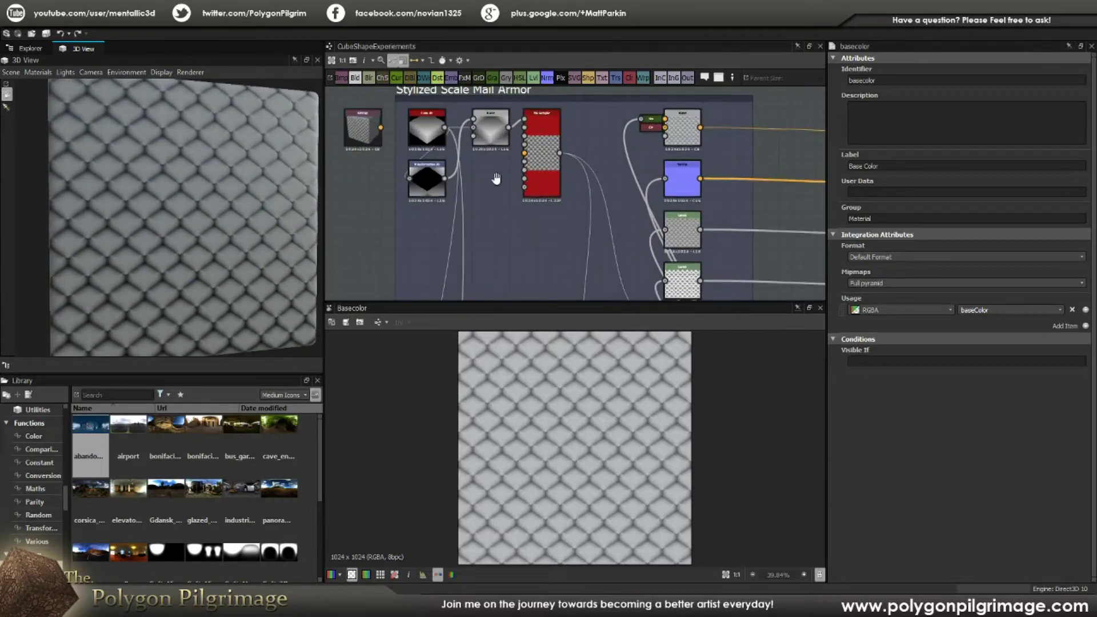
pyautogui.doubleClick(449, 169)
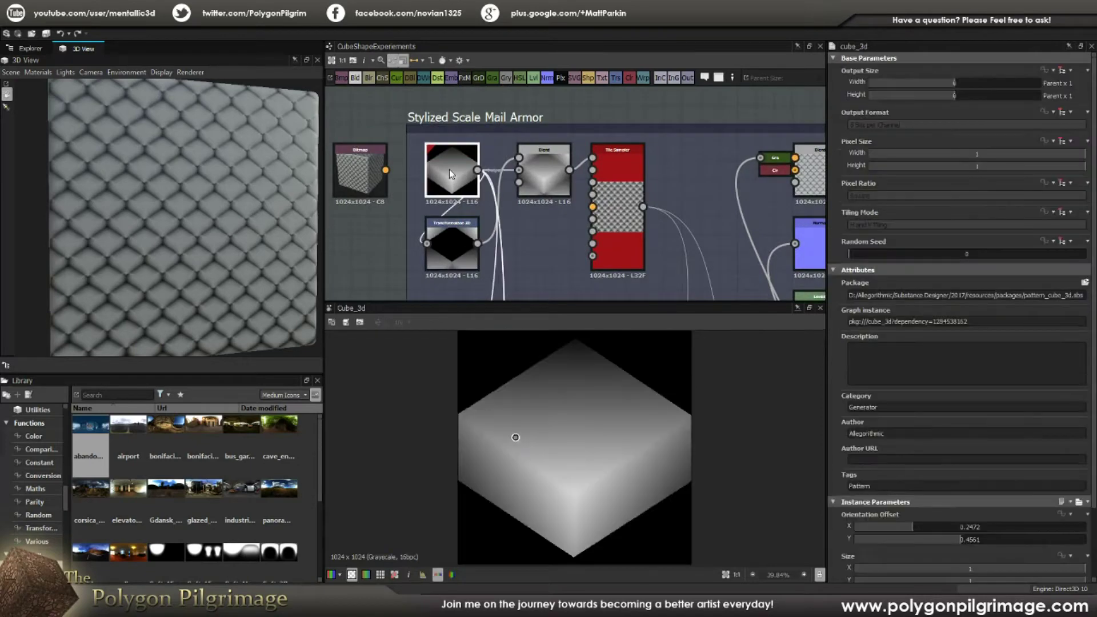
pyautogui.scroll(-1, 602, 418)
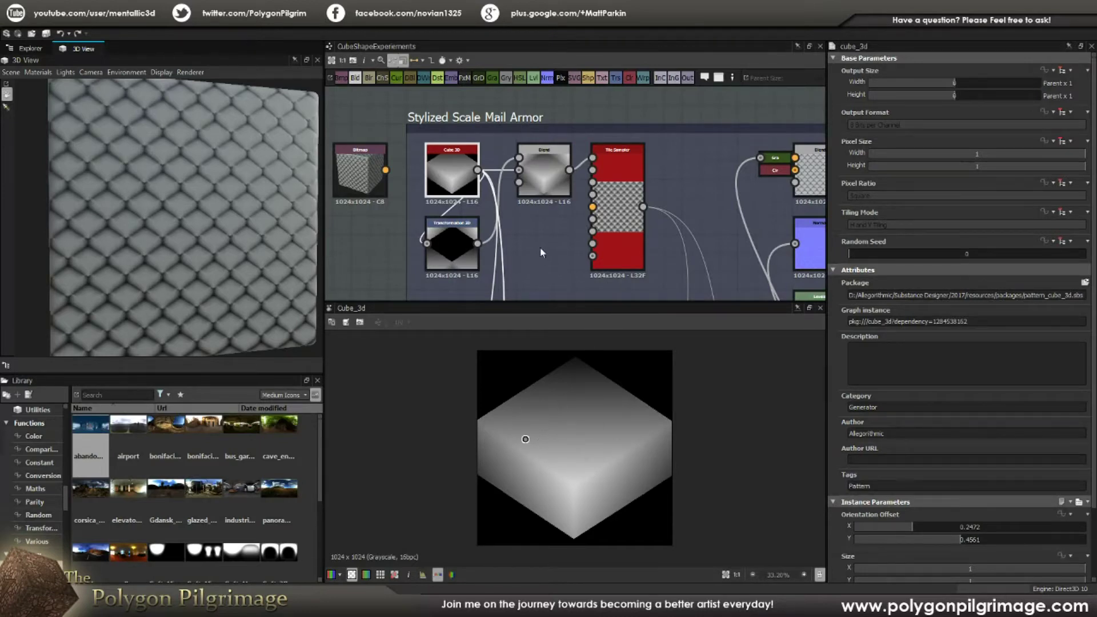
# Add a new Cube 3D node in the empty area above the Stylized Scale Mail Armor frame
pyautogui.moveTo(526, 226); pyautogui.dragTo(549, 270, button='middle')
pyautogui.moveTo(563, 214); pyautogui.dragTo(556, 264, button='middle')
pyautogui.click(500, 165)
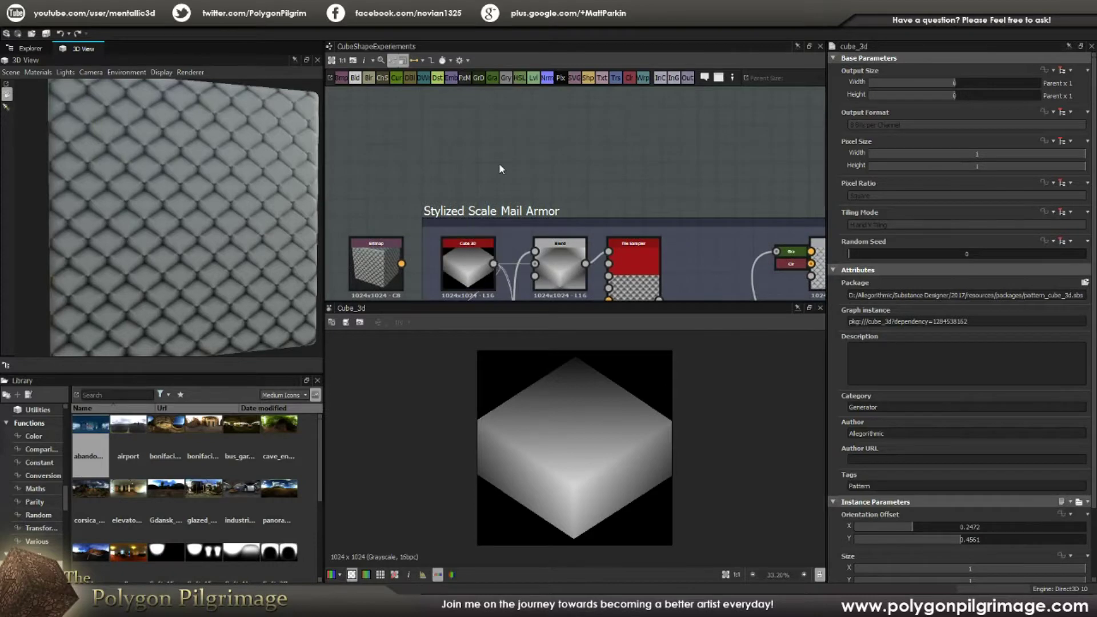
pyautogui.press('space')
pyautogui.write('cube')
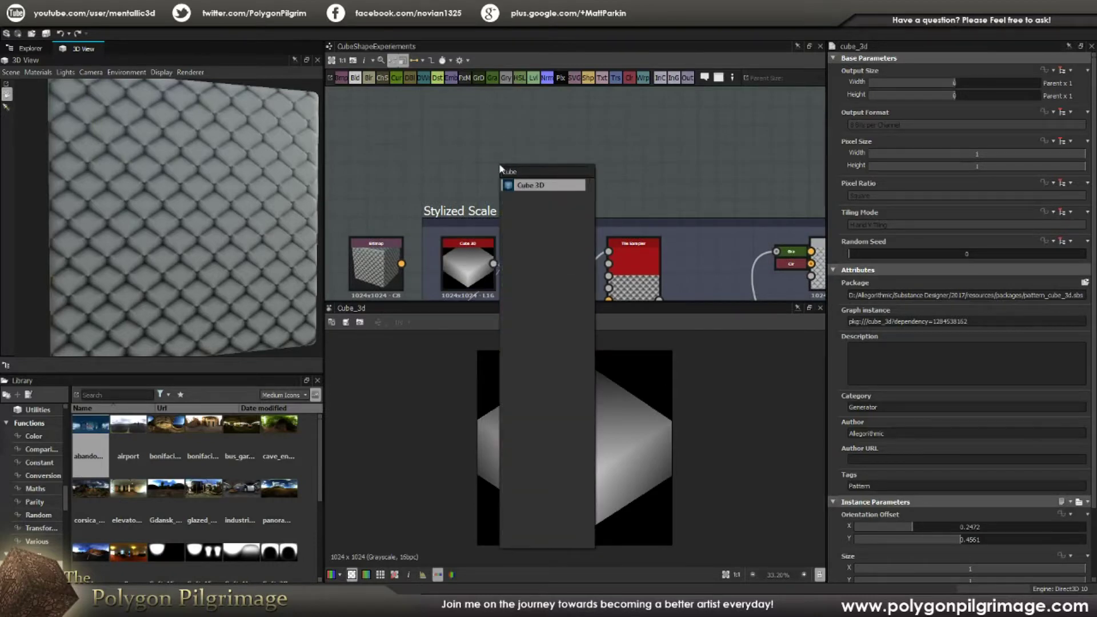
pyautogui.press('Return')
pyautogui.moveTo(499, 165); pyautogui.dragTo(454, 129)
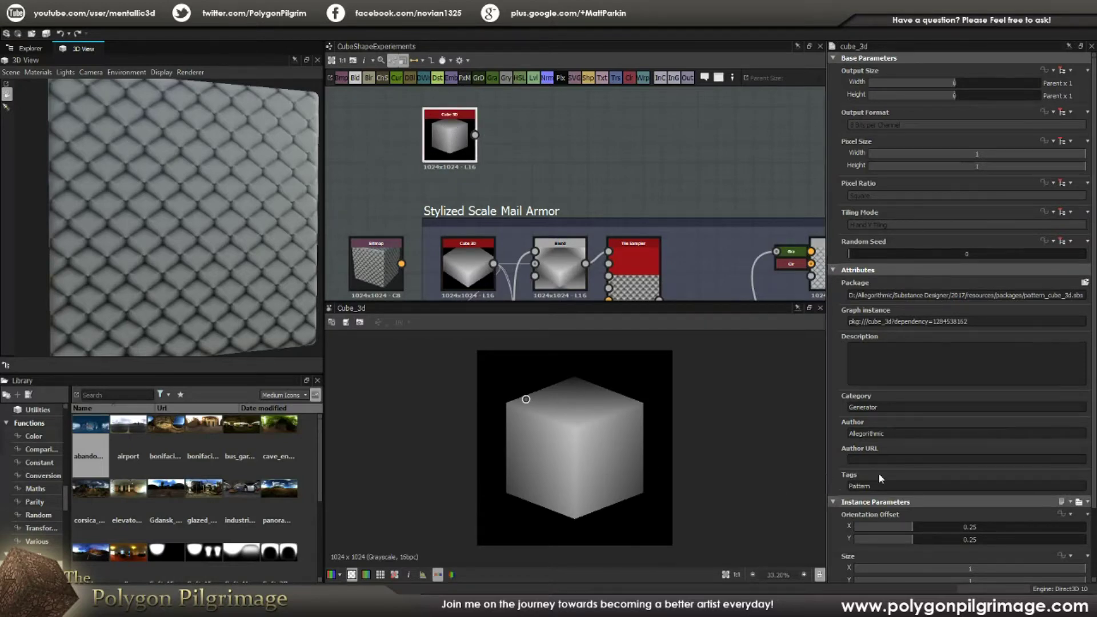
# Set the new Cube 3D's orientation offset to about X 0.26, Y 0.28 and its Z size to 0.66
pyautogui.scroll(-3, 952, 426)
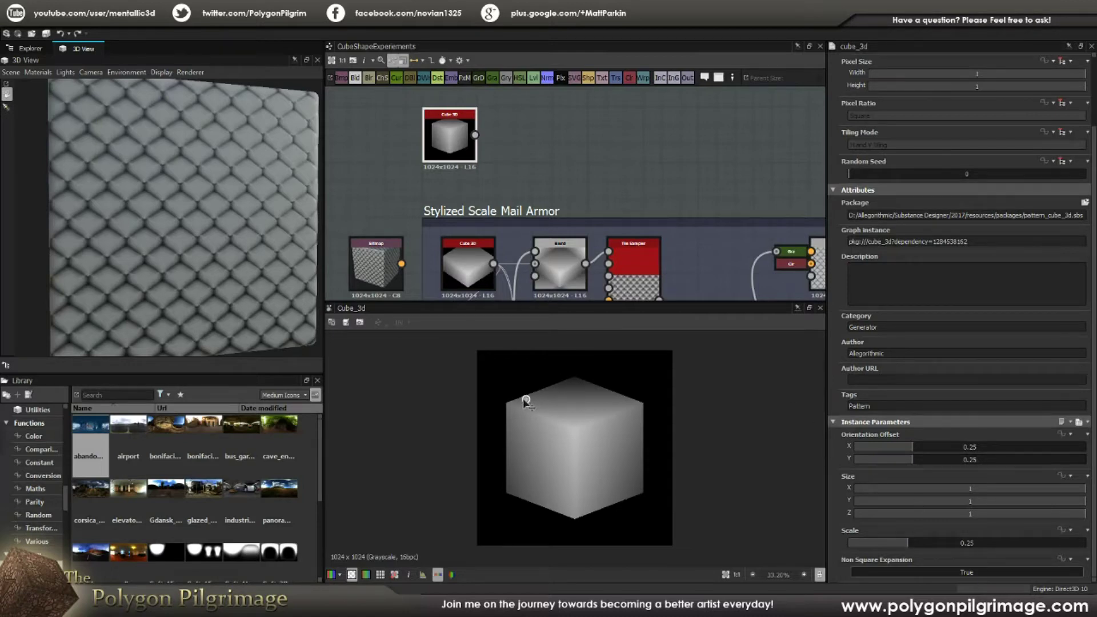
pyautogui.moveTo(525, 399)
pyautogui.mouseDown()
pyautogui.moveTo(576, 432)
pyautogui.moveTo(597, 423)
pyautogui.moveTo(544, 383)
pyautogui.moveTo(522, 393)
pyautogui.moveTo(543, 407)
pyautogui.moveTo(528, 406)
pyautogui.mouseUp()
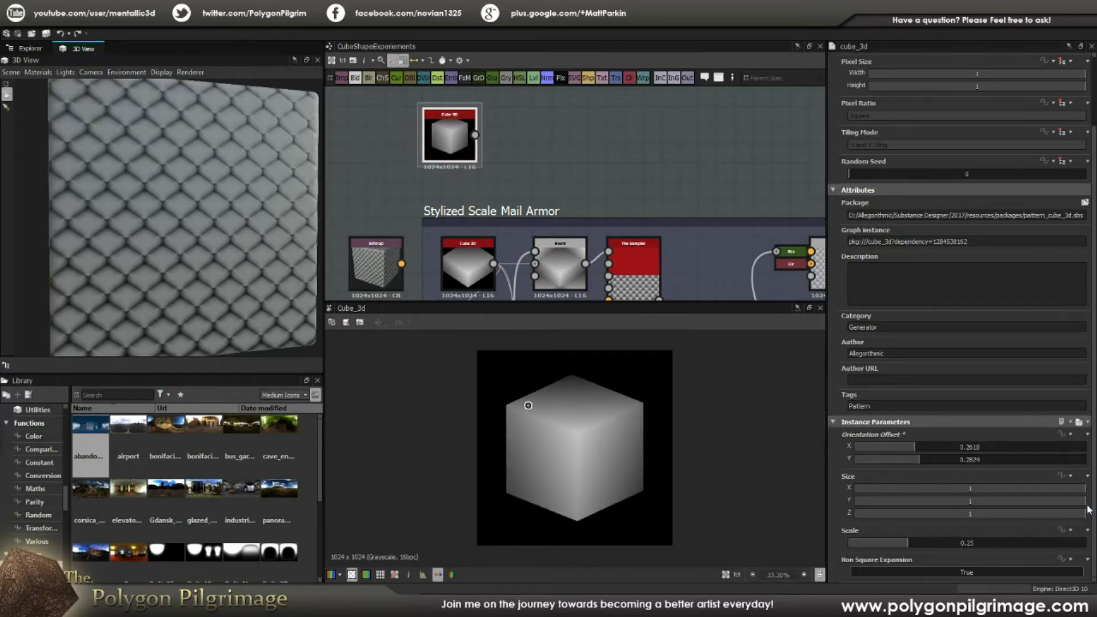
pyautogui.moveTo(1082, 513); pyautogui.dragTo(1006, 513)
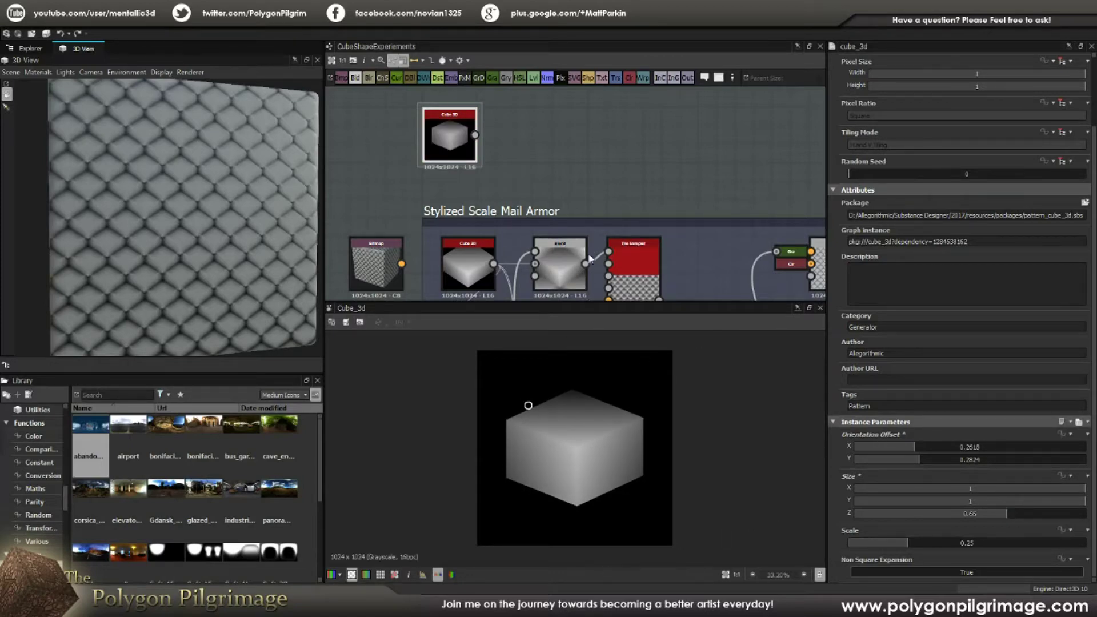
# Review the orientation offset, size and scale of the original Cube 3D node in the Stylized Scale Mail Armor frame
pyautogui.moveTo(464, 259); pyautogui.dragTo(487, 170, button='middle')
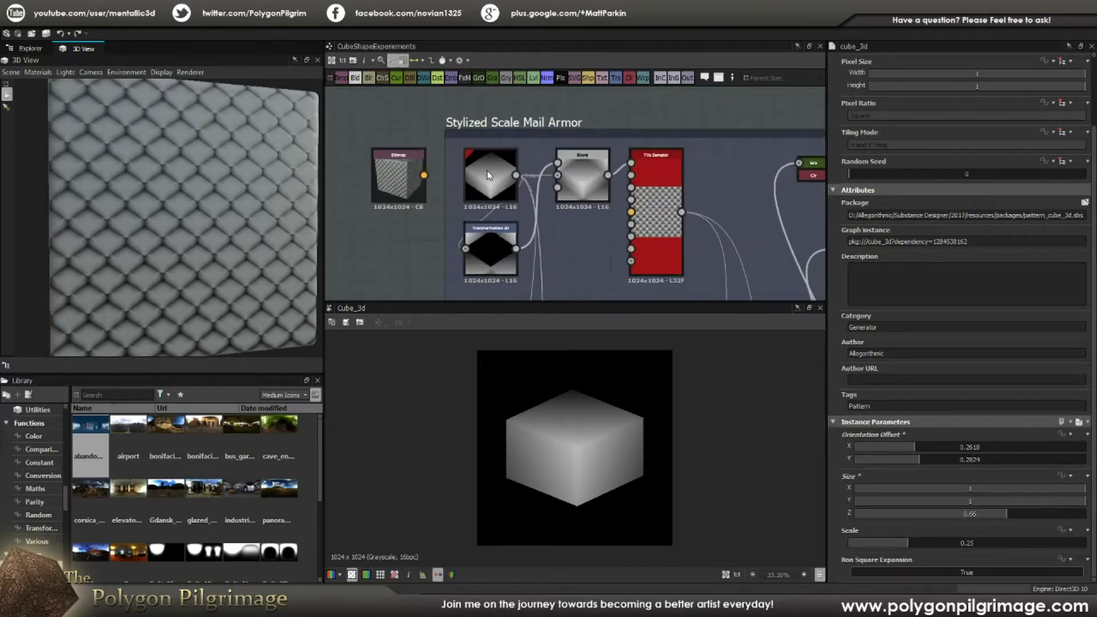
pyautogui.doubleClick(487, 171)
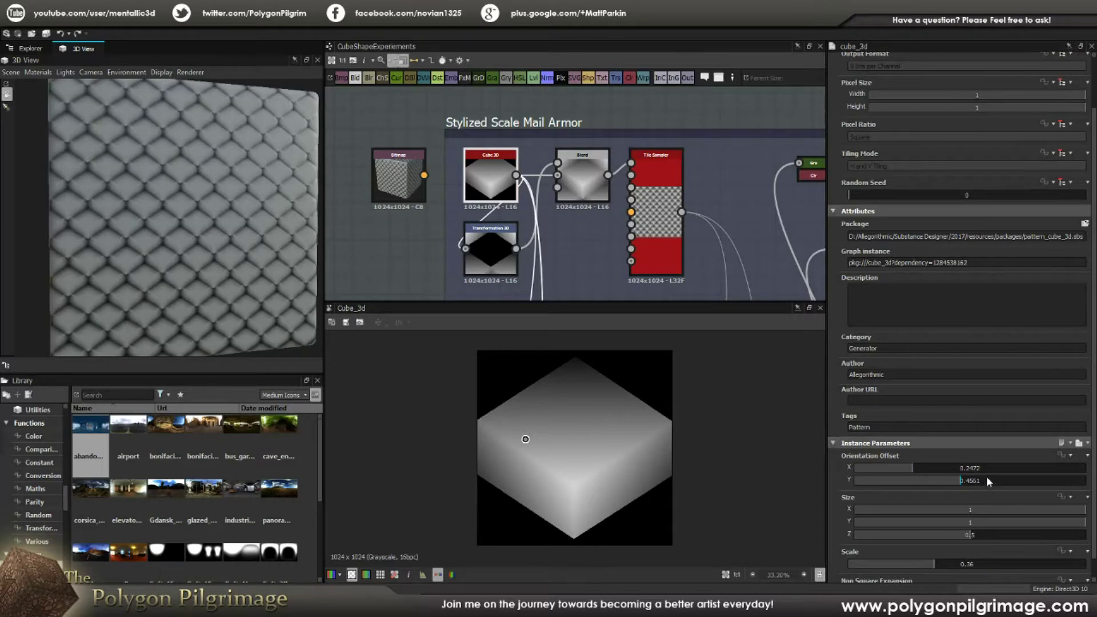
pyautogui.scroll(-1, 591, 412)
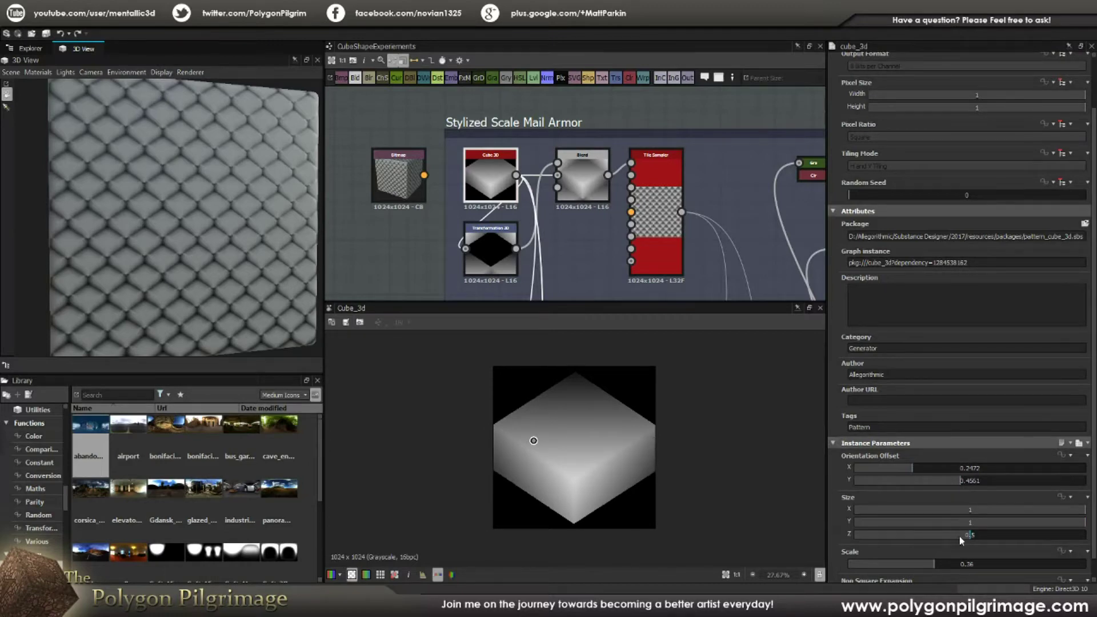
pyautogui.moveTo(552, 230); pyautogui.dragTo(515, 203, button='middle')
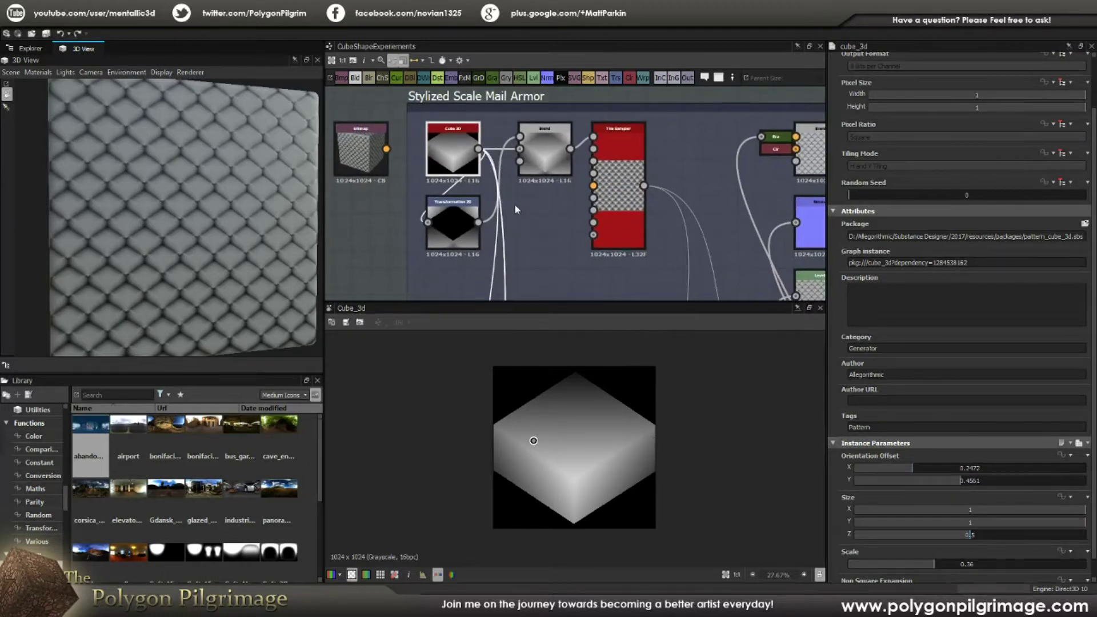
# Inspect the Transformation 2D node's offset and the Blend node that combines it with the original cube
pyautogui.doubleClick(460, 233)
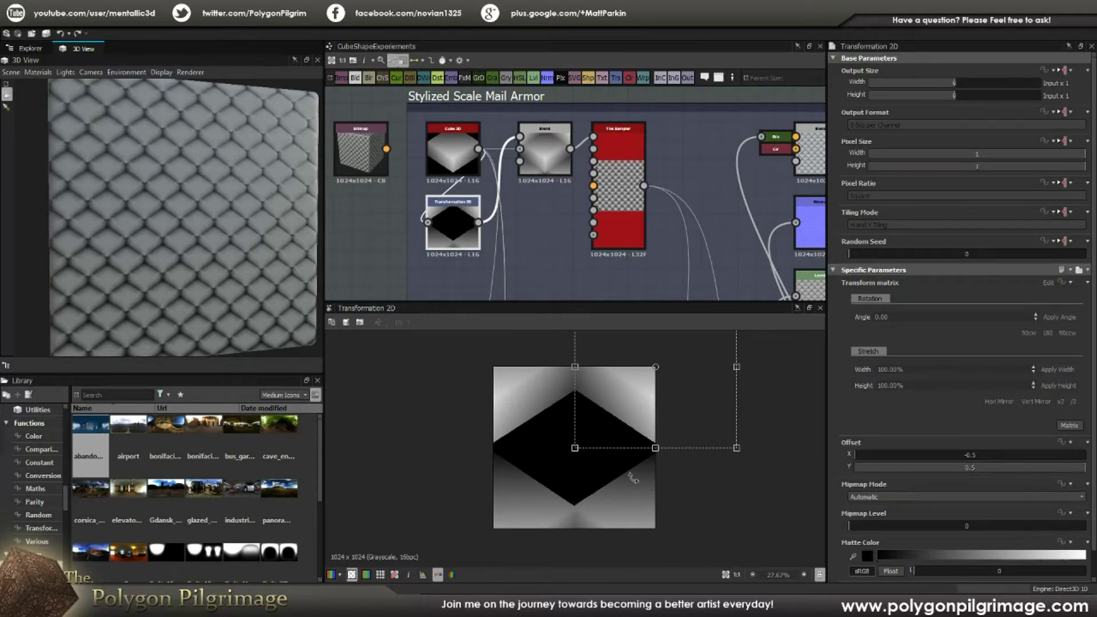
pyautogui.click(548, 144)
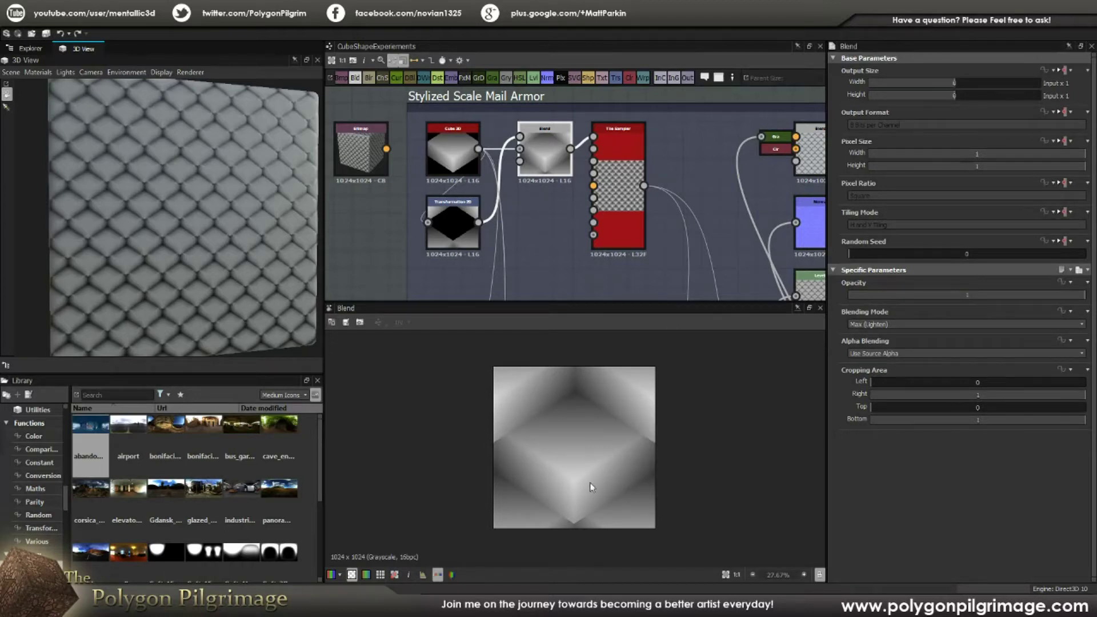
pyautogui.scroll(-1, 588, 460)
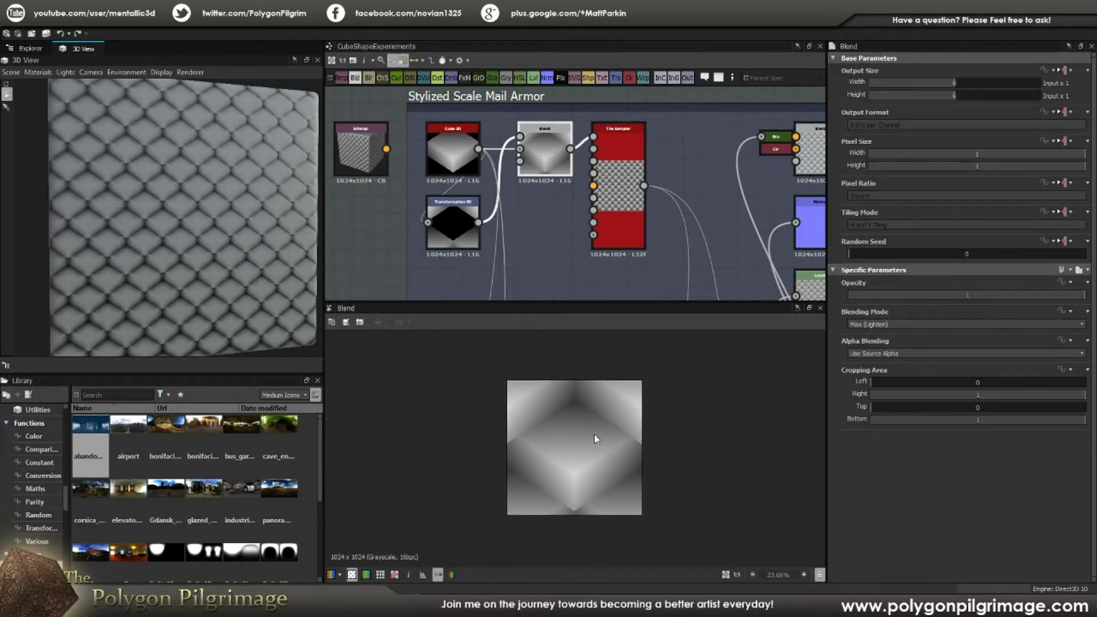
# Review the Tile Sampler node's output and its amount, pattern, size, position, rotation and color parameters
pyautogui.moveTo(665, 156); pyautogui.dragTo(588, 169, button='middle')
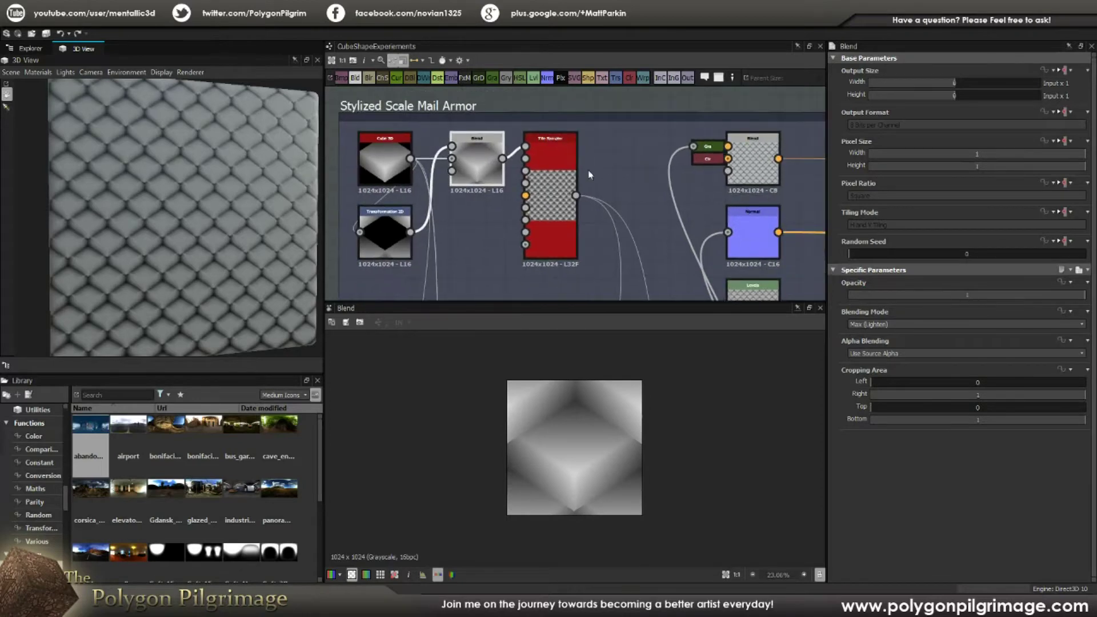
pyautogui.doubleClick(552, 181)
pyautogui.scroll(3, 584, 433)
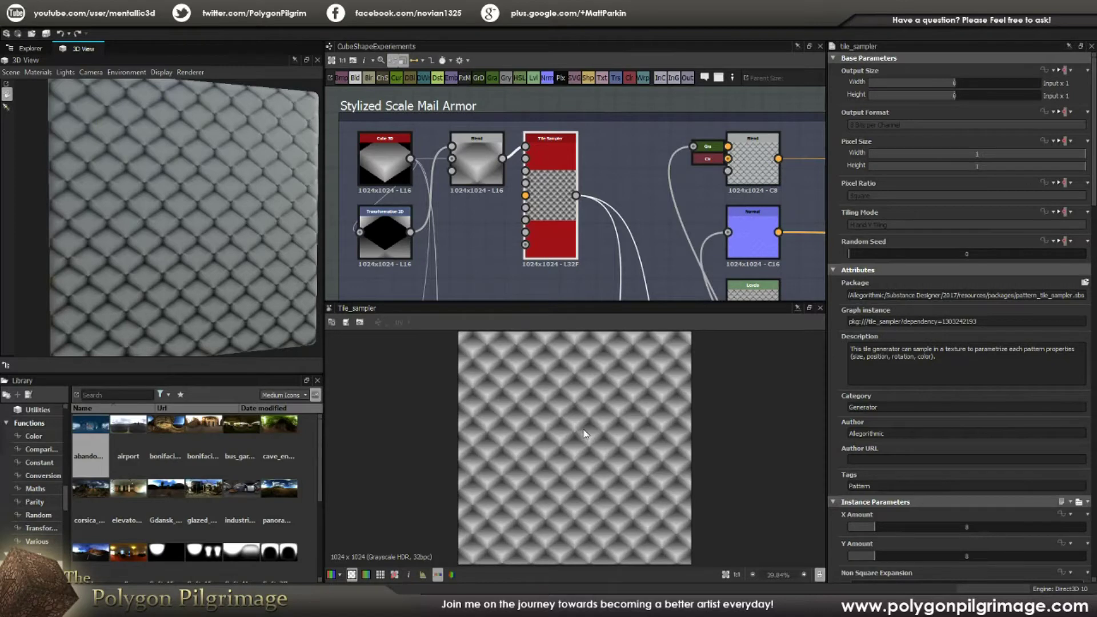
pyautogui.scroll(-3, 1039, 399)
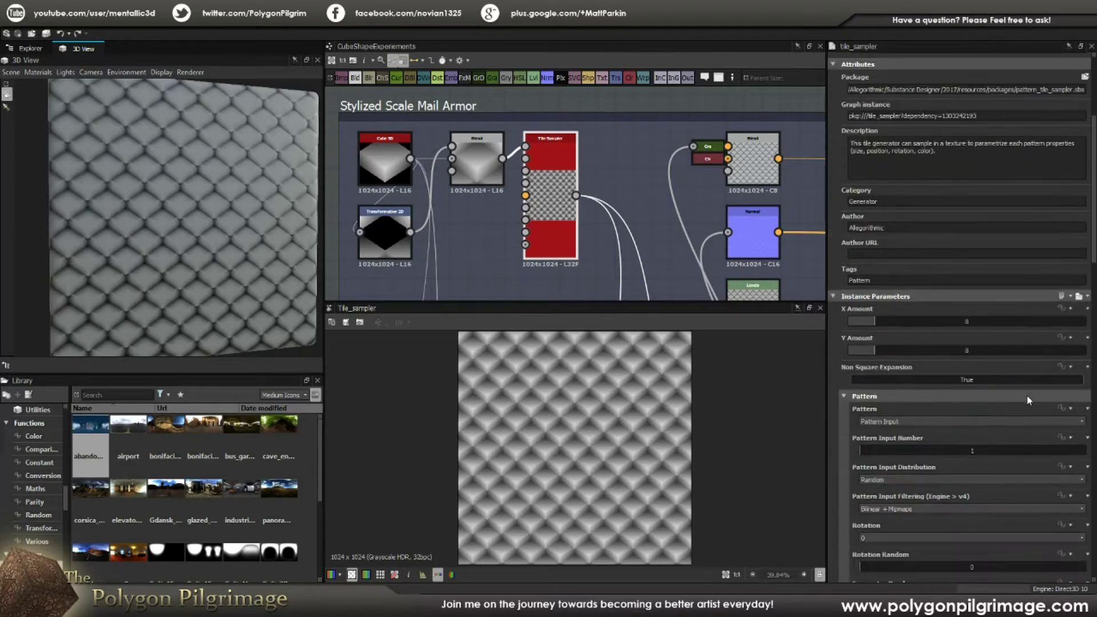
pyautogui.scroll(-2, 1015, 399)
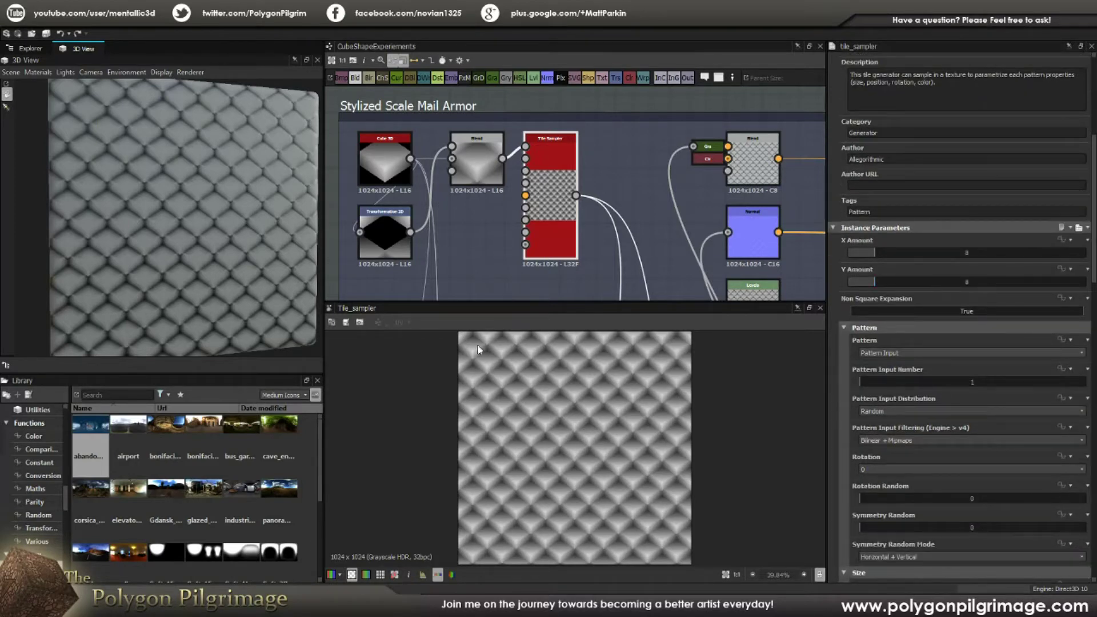
pyautogui.scroll(-2, 965, 409)
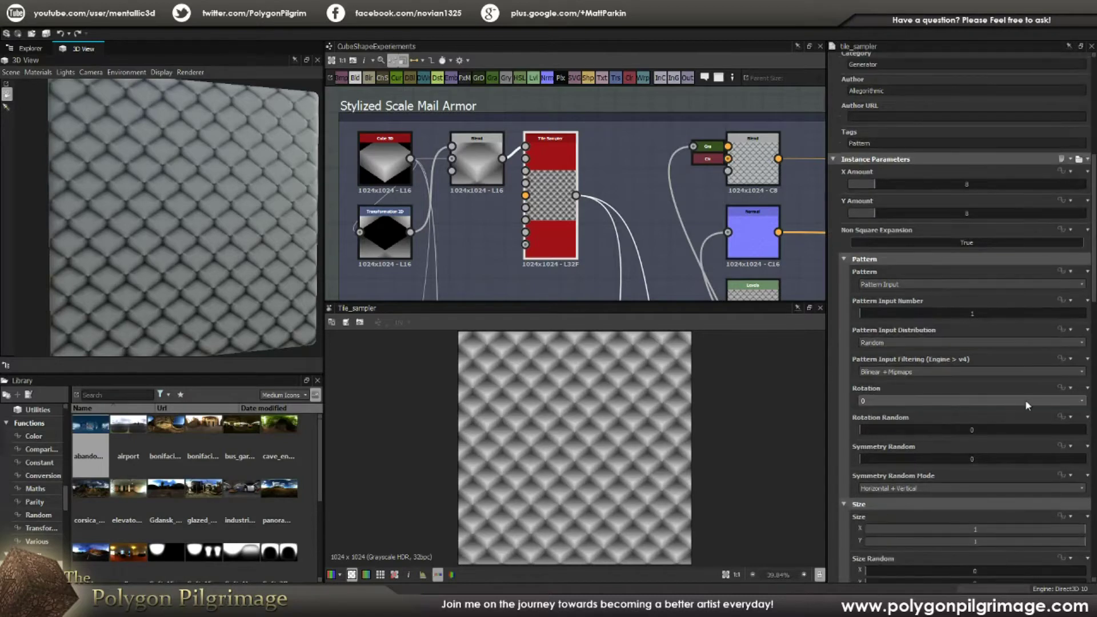
pyautogui.scroll(-3, 1018, 403)
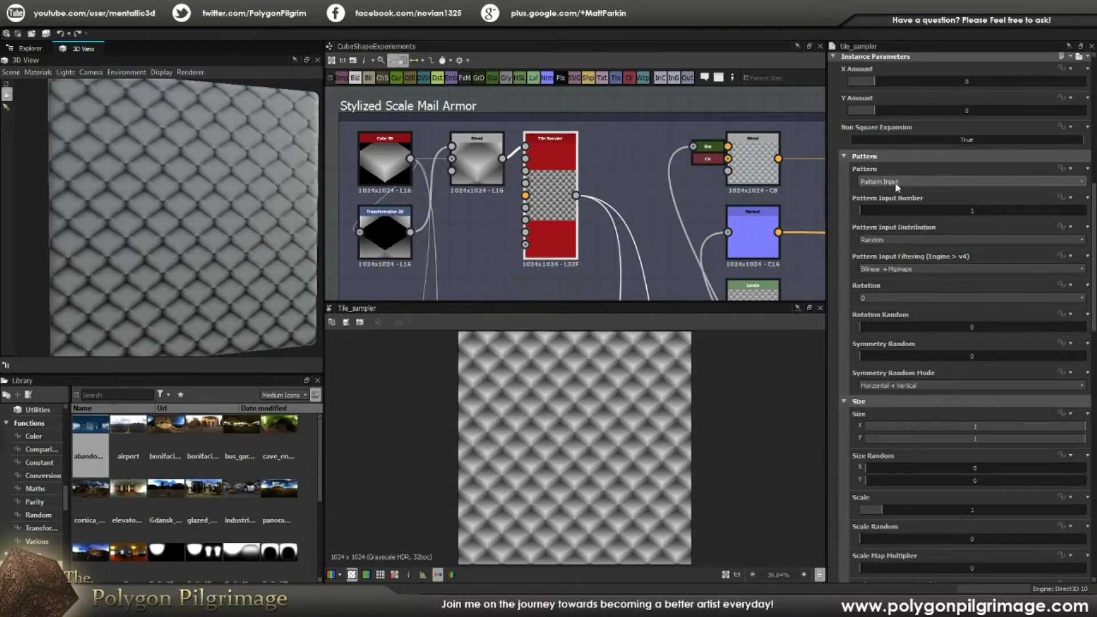
pyautogui.scroll(-11, 996, 400)
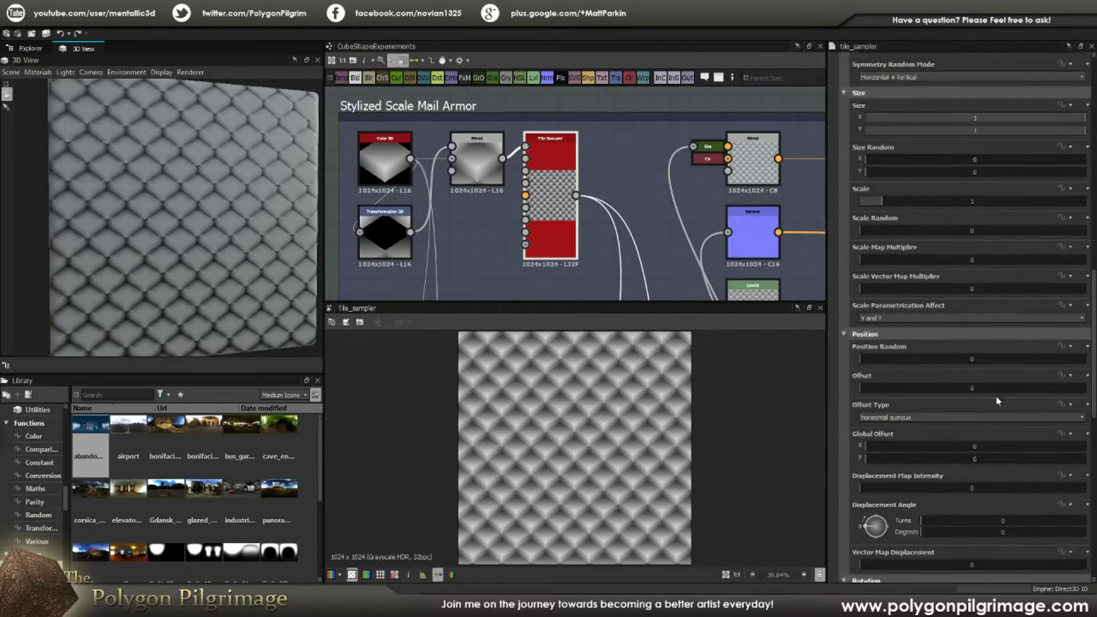
pyautogui.scroll(-10, 996, 396)
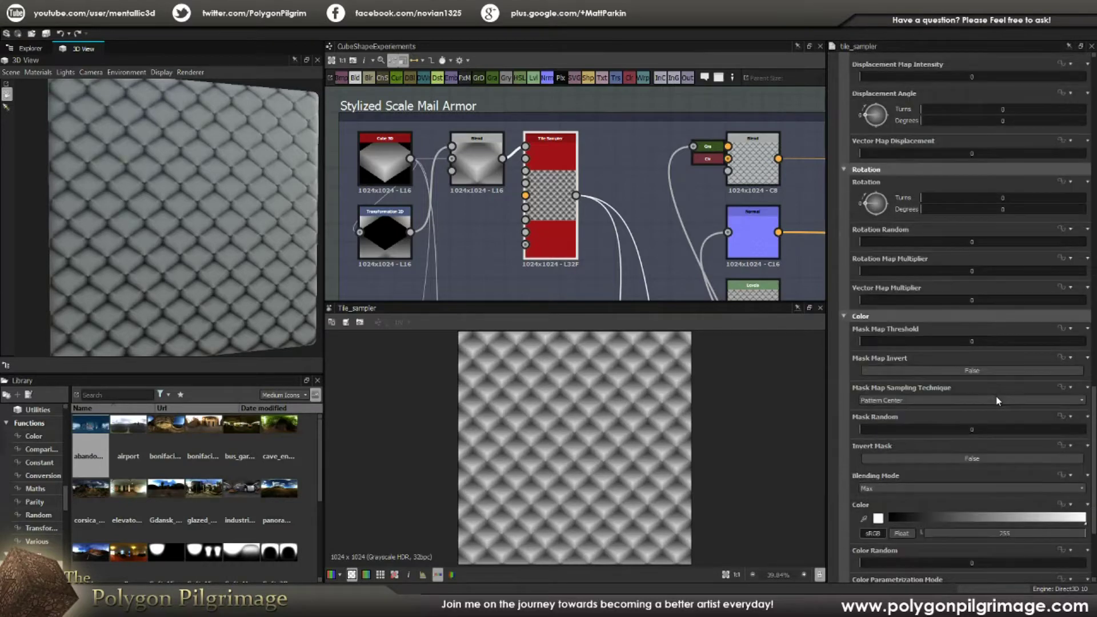
pyautogui.scroll(-3, 640, 197)
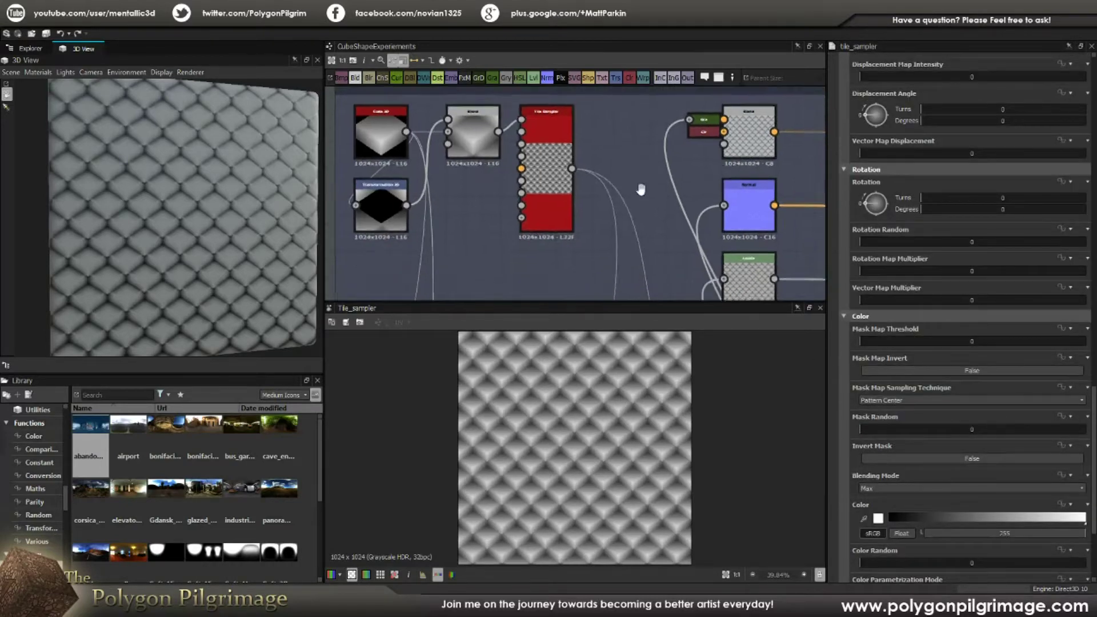
# Find the Ambient Occlusion node near the lower end of the armor frame and examine its output, height depth and radius
pyautogui.scroll(-4, 643, 195)
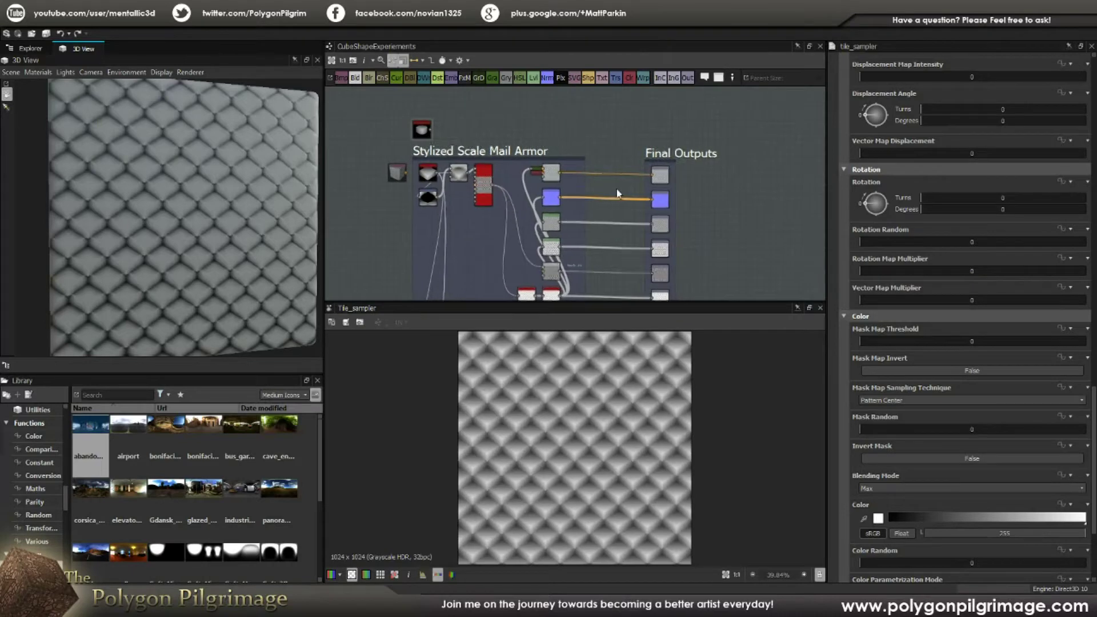
pyautogui.scroll(6, 584, 186)
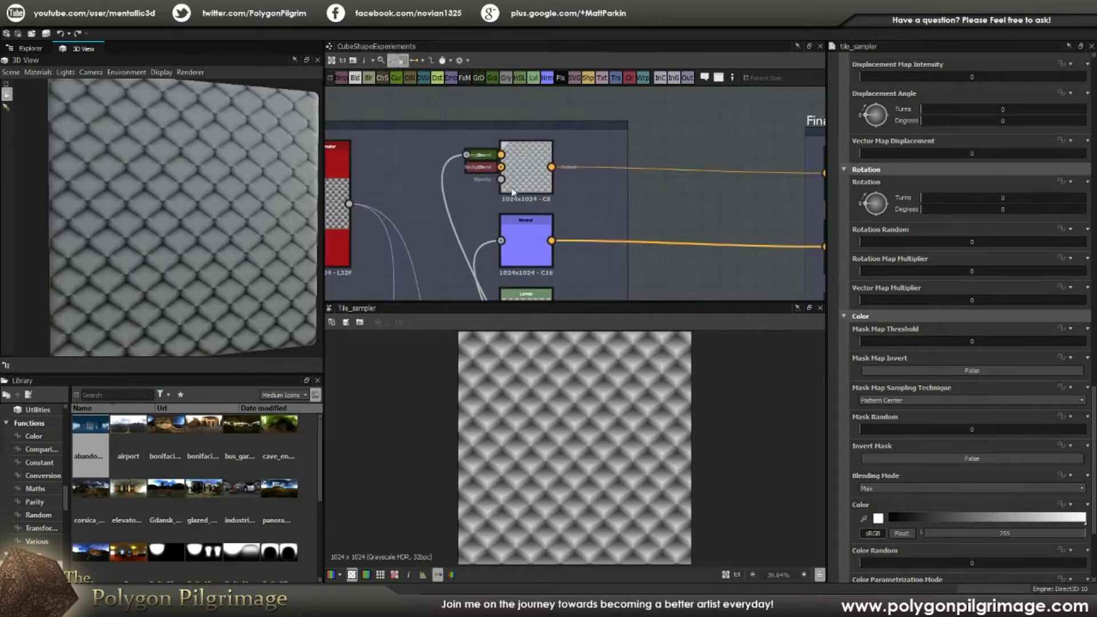
pyautogui.scroll(-5, 558, 144)
pyautogui.moveTo(572, 252); pyautogui.dragTo(575, 224, button='middle')
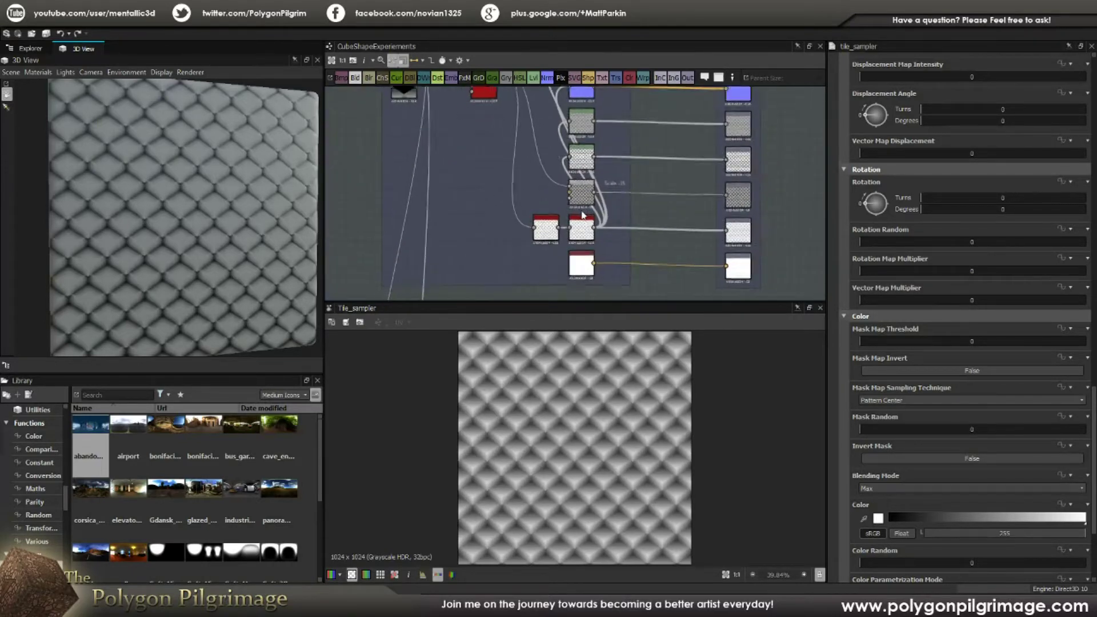
pyautogui.scroll(5, 575, 225)
pyautogui.scroll(1, 543, 242)
pyautogui.scroll(1, 529, 237)
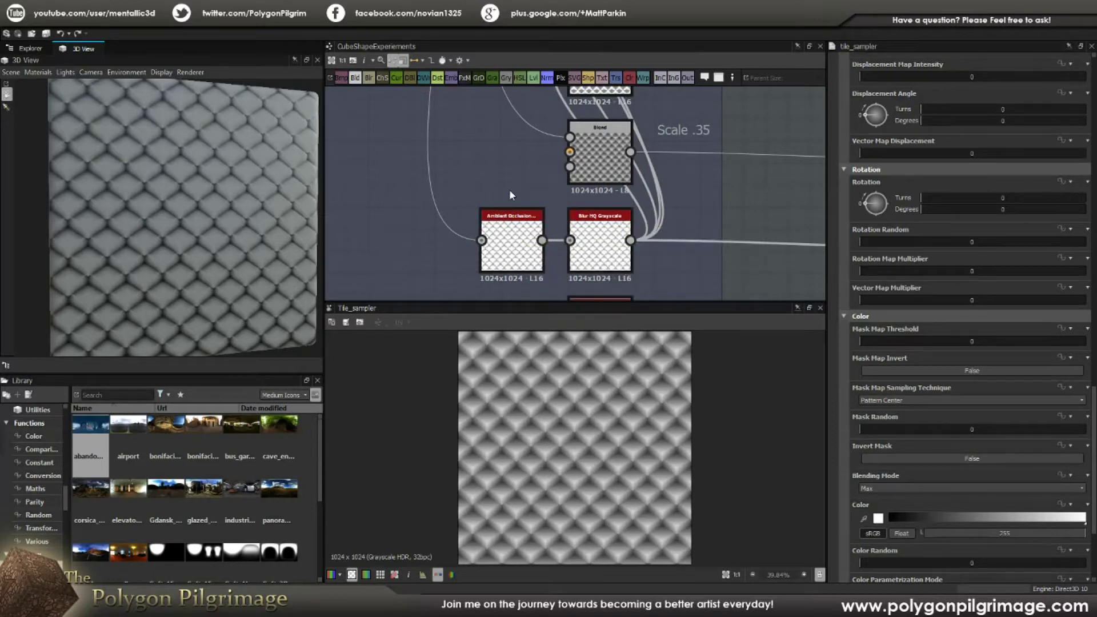
pyautogui.doubleClick(501, 240)
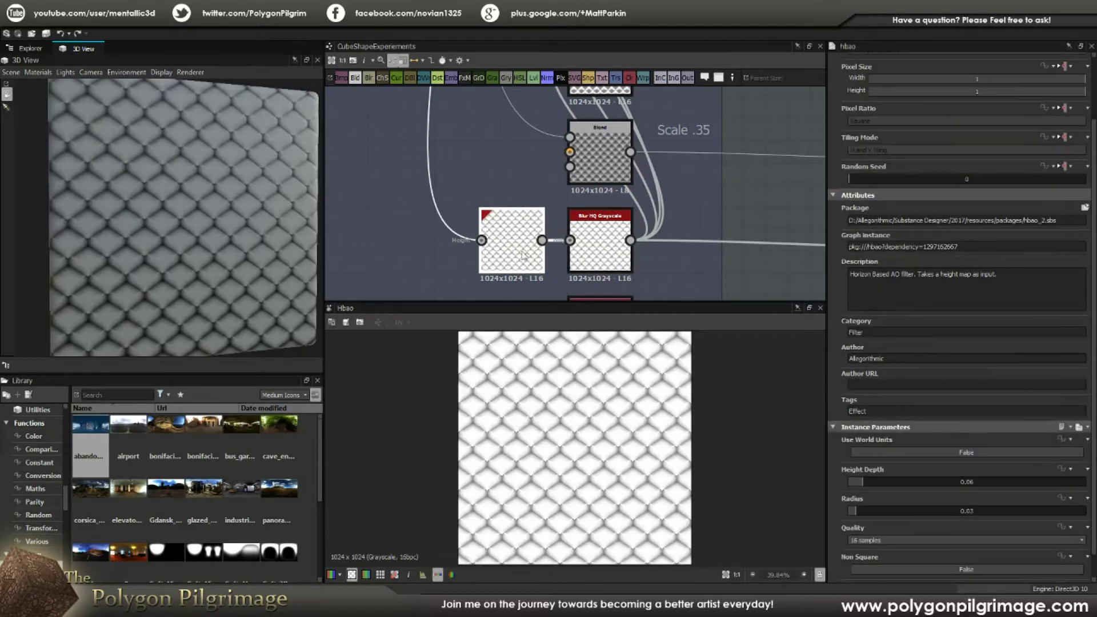
pyautogui.scroll(-1, 934, 486)
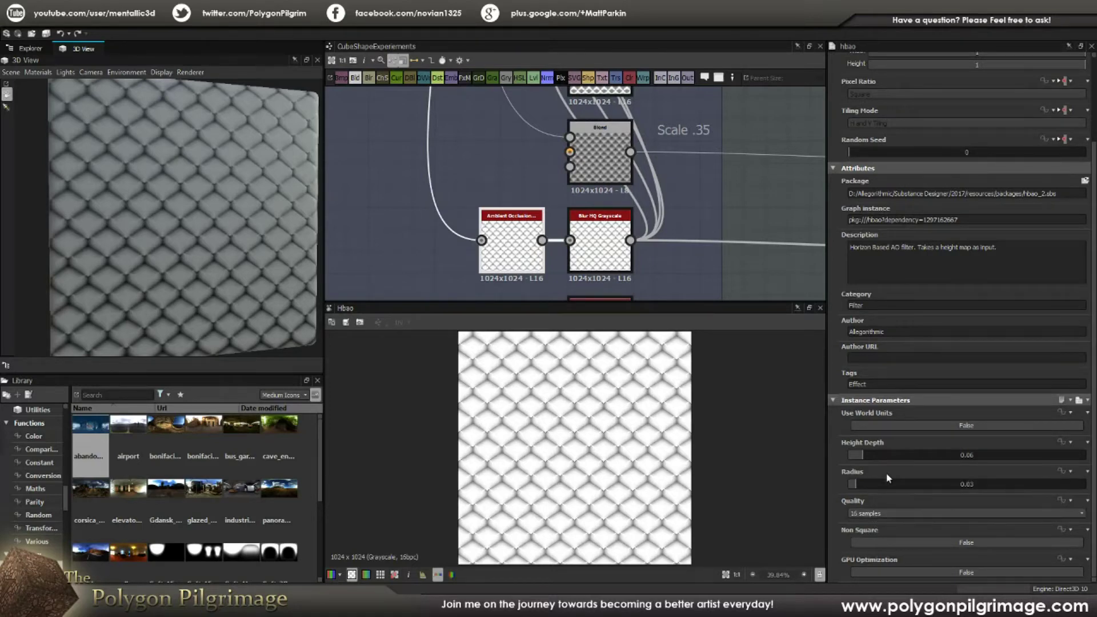
# Examine the Ambient Occlusion output up close, followed by the connected Blur HQ Grayscale node's output, intensity and quality
pyautogui.scroll(3, 584, 424)
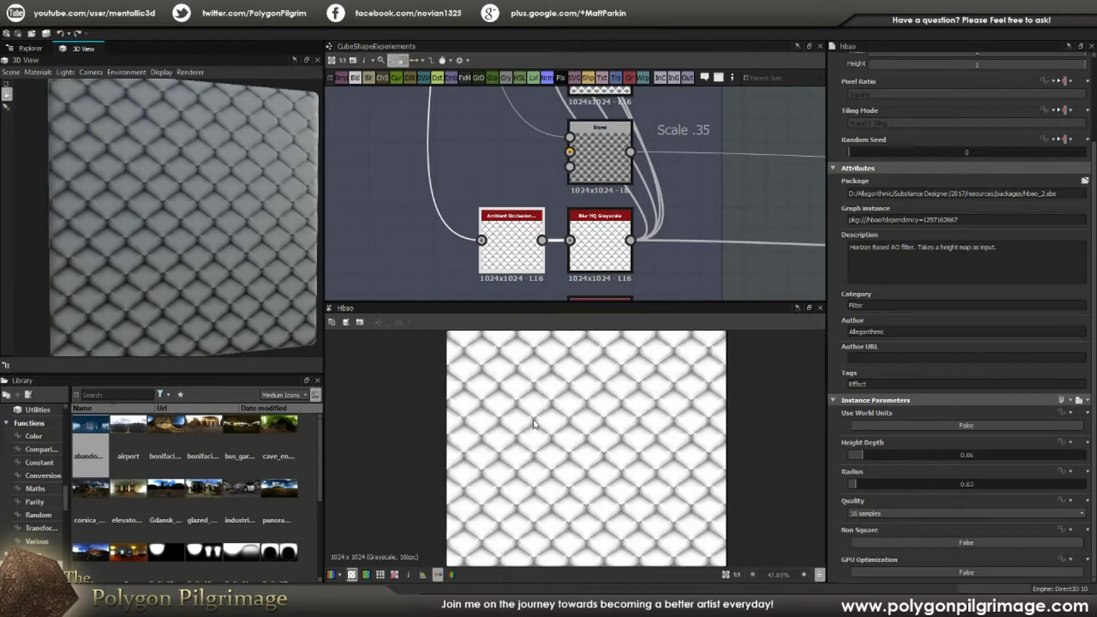
pyautogui.doubleClick(598, 254)
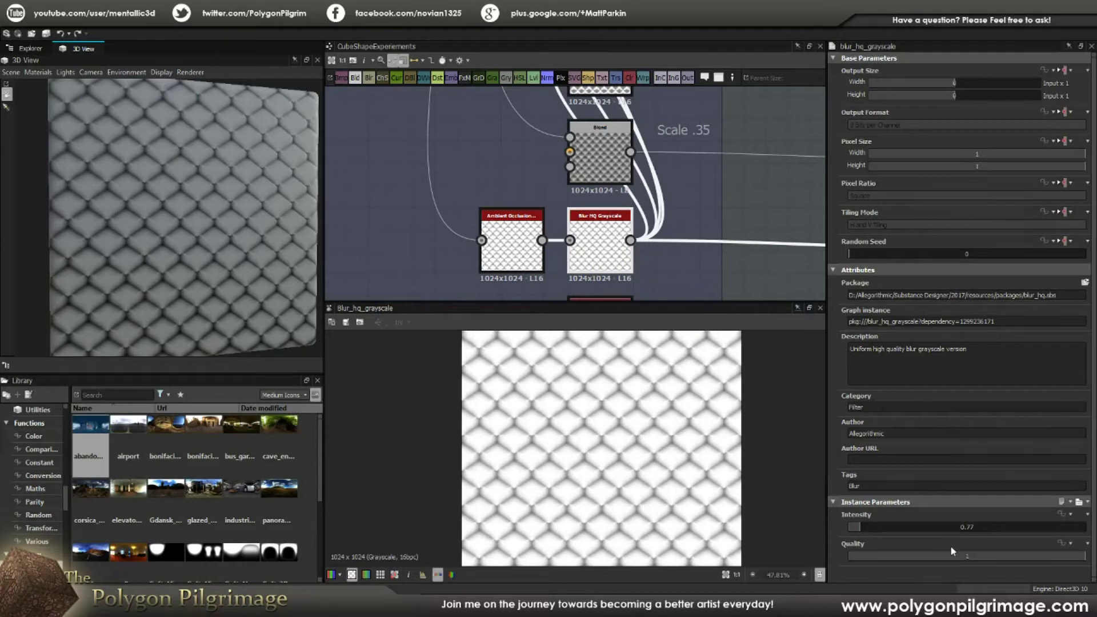
pyautogui.scroll(5, 586, 433)
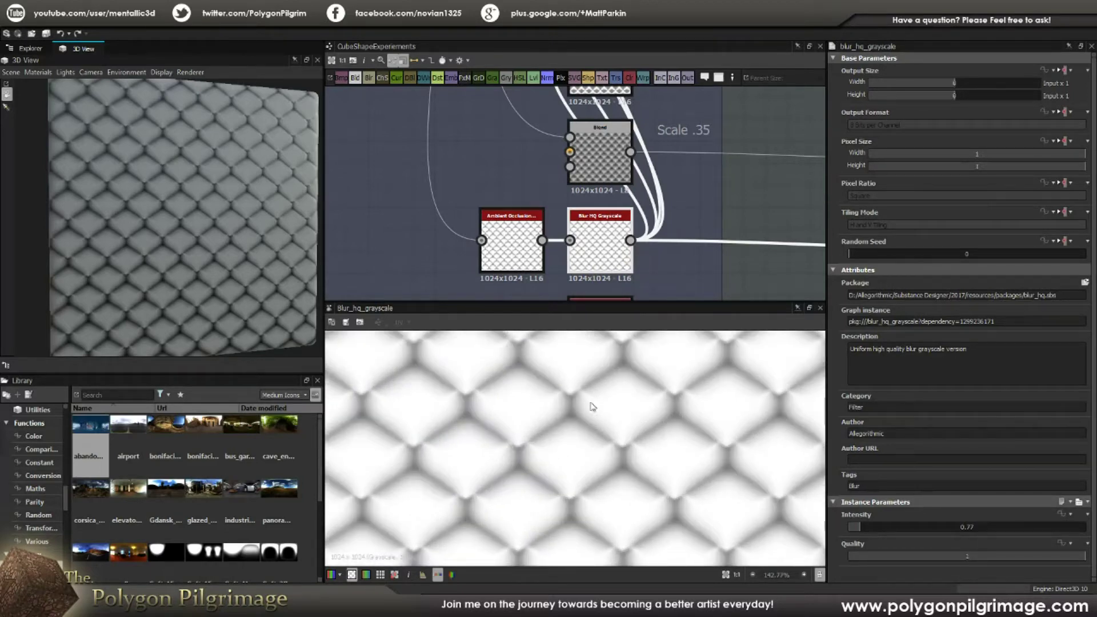
pyautogui.scroll(-4, 597, 412)
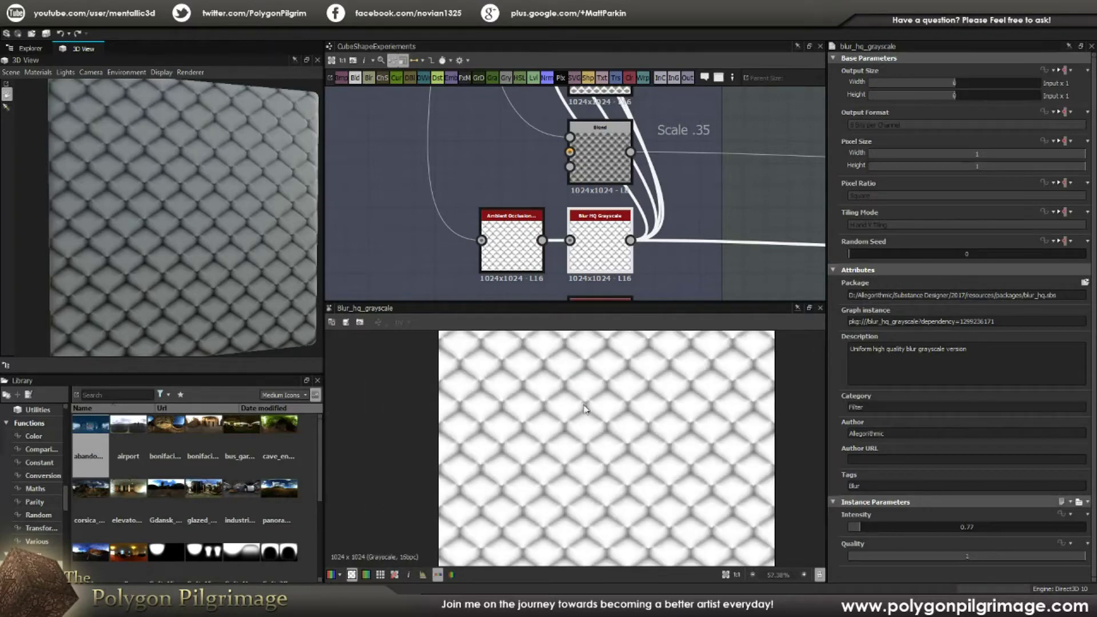
pyautogui.scroll(-2, 623, 403)
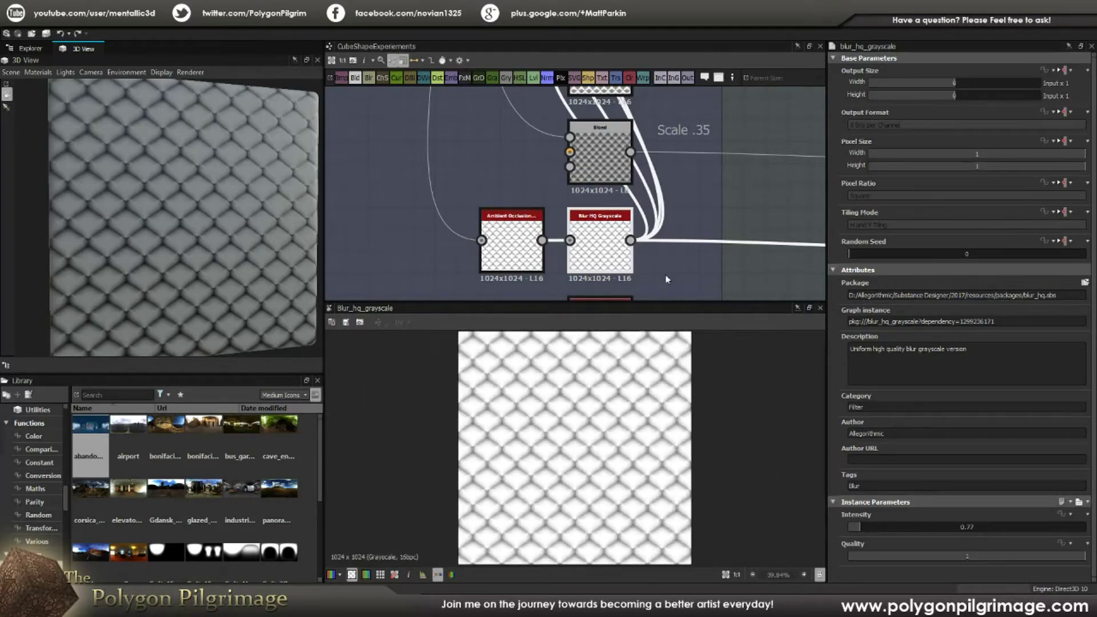
# Inspect the Blend node feeding the first final output, including its Uniform Color input, blending mode and output
pyautogui.scroll(-4, 675, 206)
pyautogui.moveTo(676, 179); pyautogui.dragTo(614, 189, button='middle')
pyautogui.scroll(4, 587, 110)
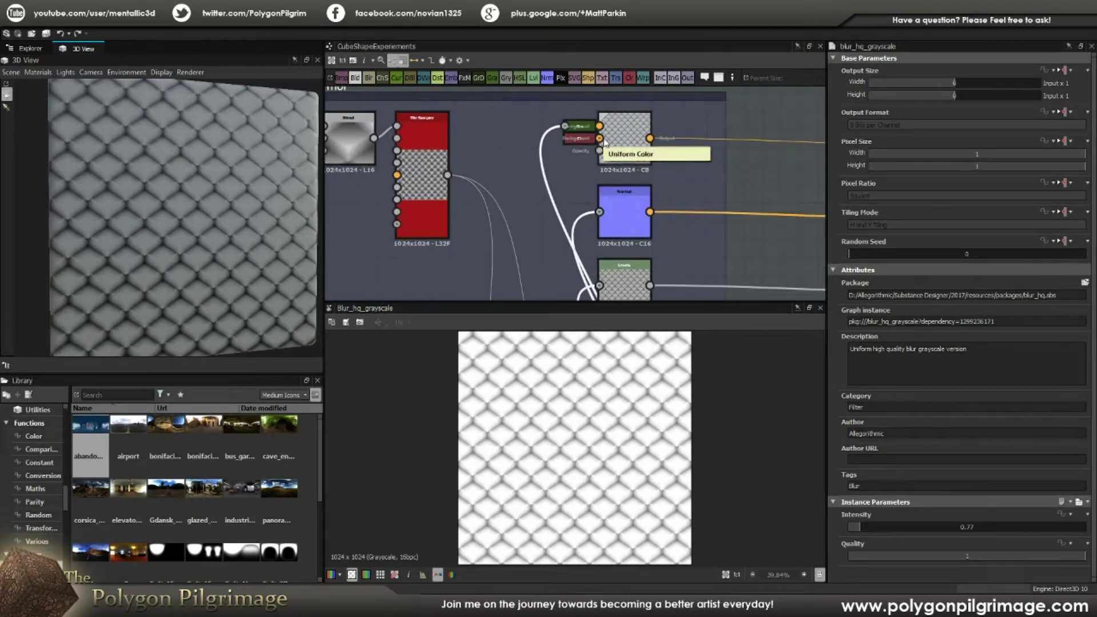
pyautogui.click(624, 146)
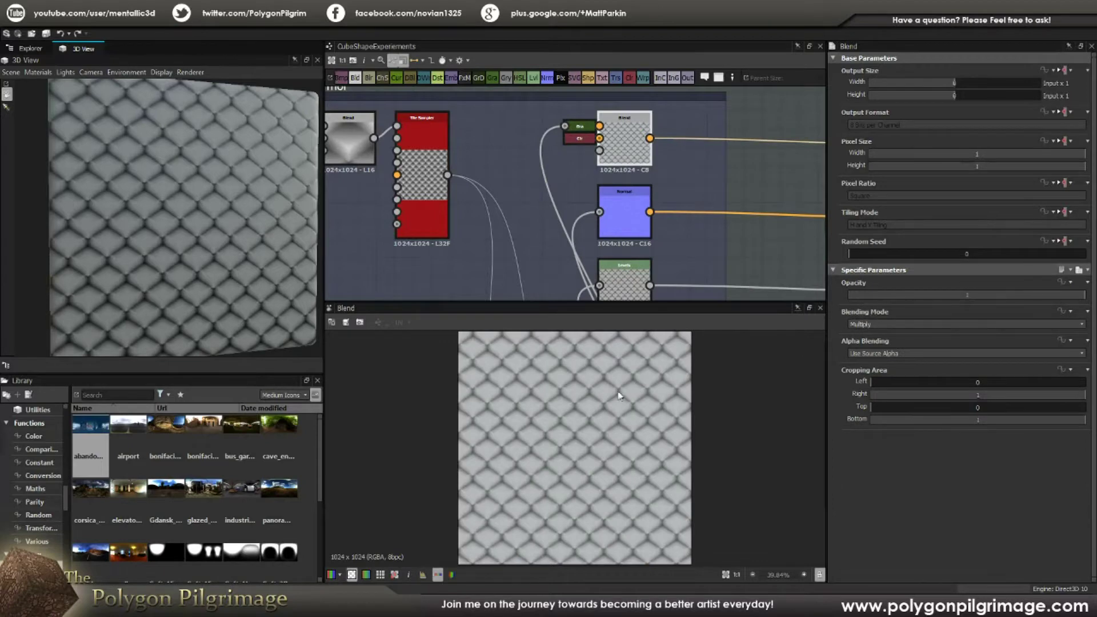
pyautogui.scroll(2, 629, 385)
pyautogui.scroll(2, 595, 417)
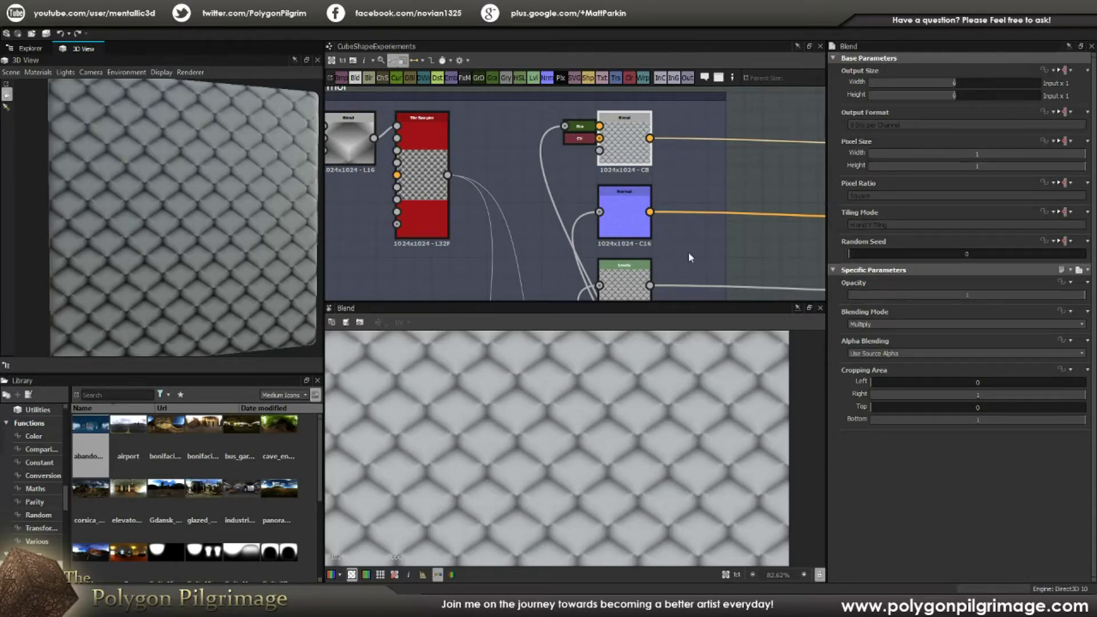
# Recheck the Blur HQ Grayscale node's output and review the Normal node's map, intensity and normal format
pyautogui.scroll(-4, 721, 168)
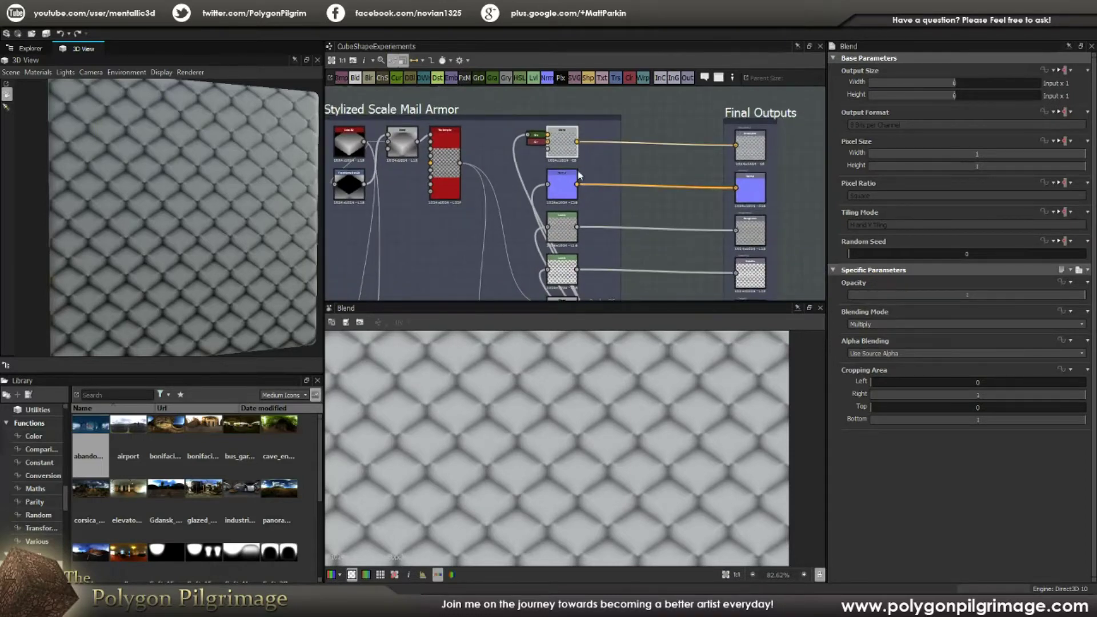
pyautogui.scroll(1, 540, 201)
pyautogui.scroll(-1, 540, 201)
pyautogui.moveTo(537, 193); pyautogui.dragTo(536, 108, button='middle')
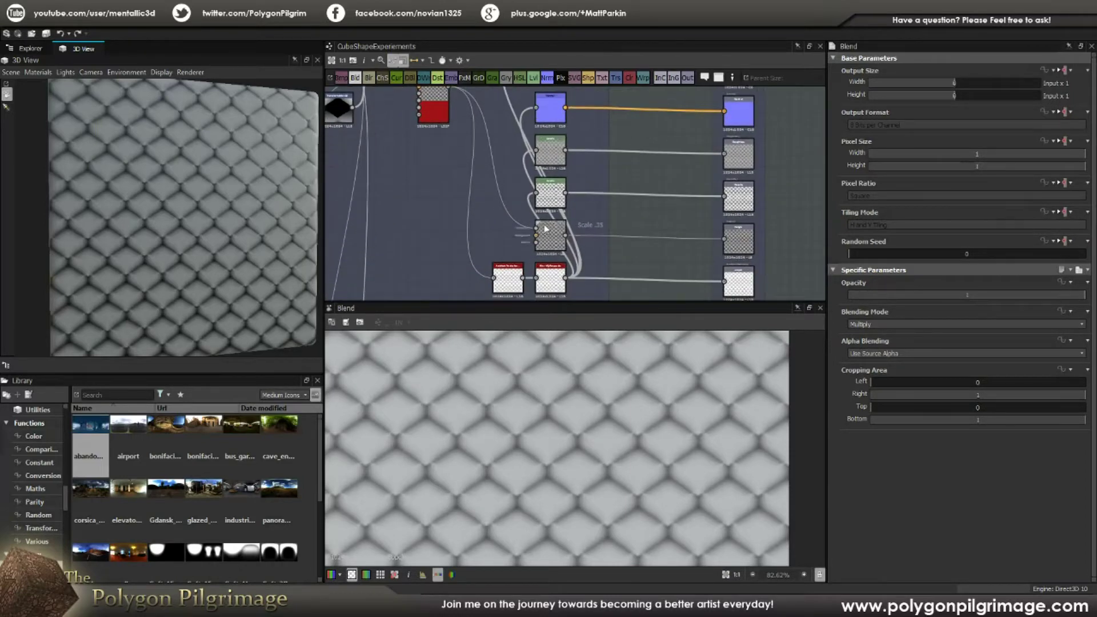
pyautogui.click(546, 277)
pyautogui.doubleClick(547, 278)
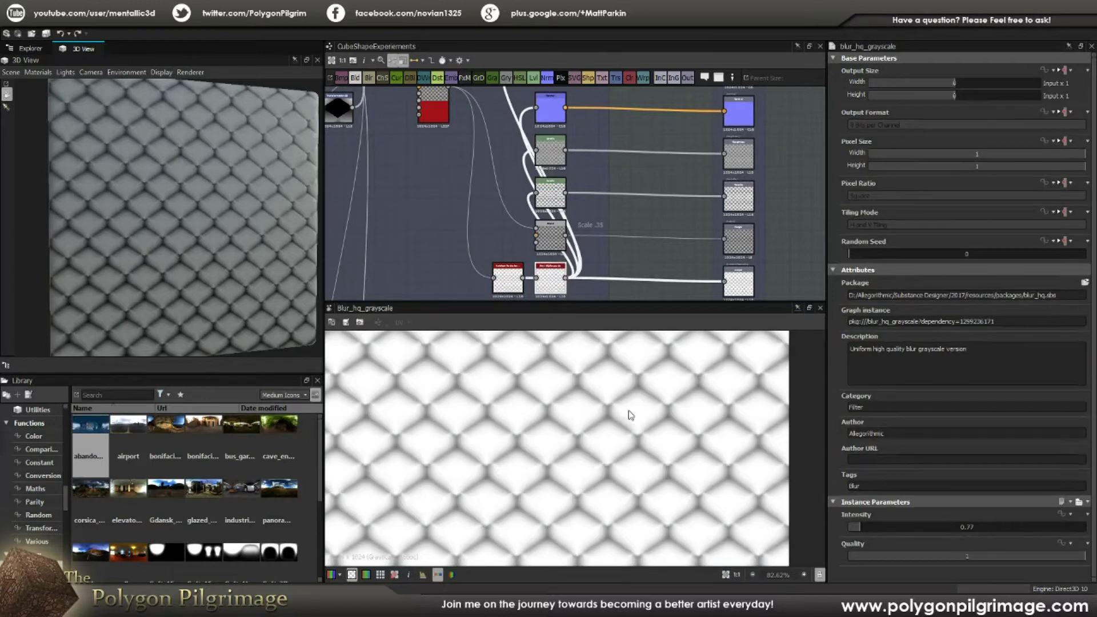
pyautogui.moveTo(562, 129); pyautogui.dragTo(562, 166, button='middle')
pyautogui.doubleClick(554, 149)
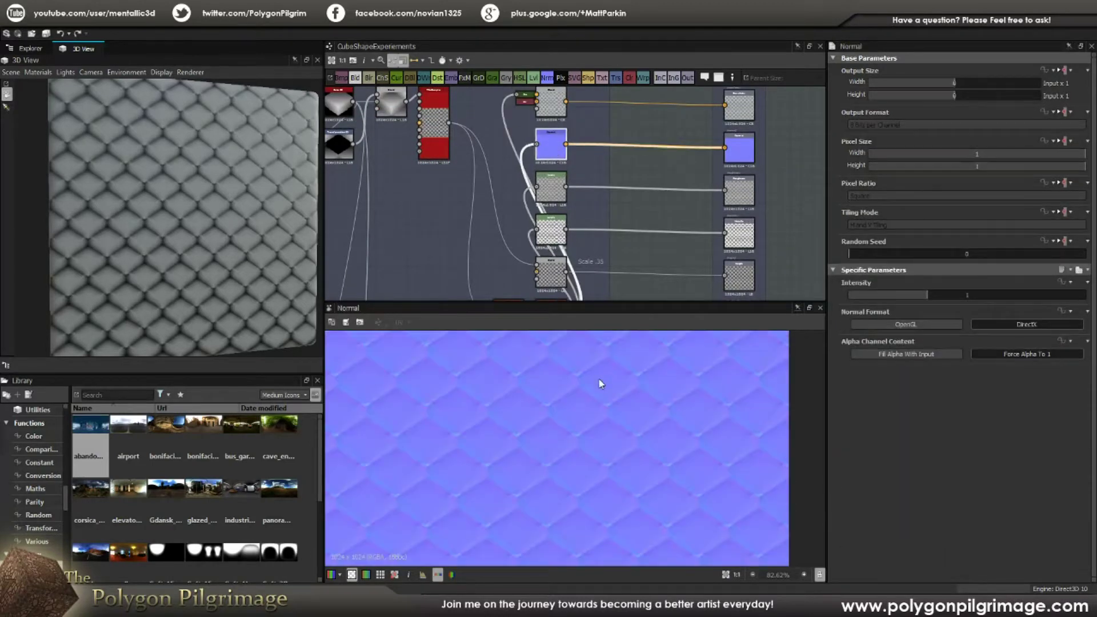
# Examine the Levels node that feeds the Roughness output, checking its histogram and resulting image
pyautogui.moveTo(552, 201); pyautogui.dragTo(556, 184, button='middle')
pyautogui.doubleClick(555, 171)
pyautogui.scroll(-3, 590, 410)
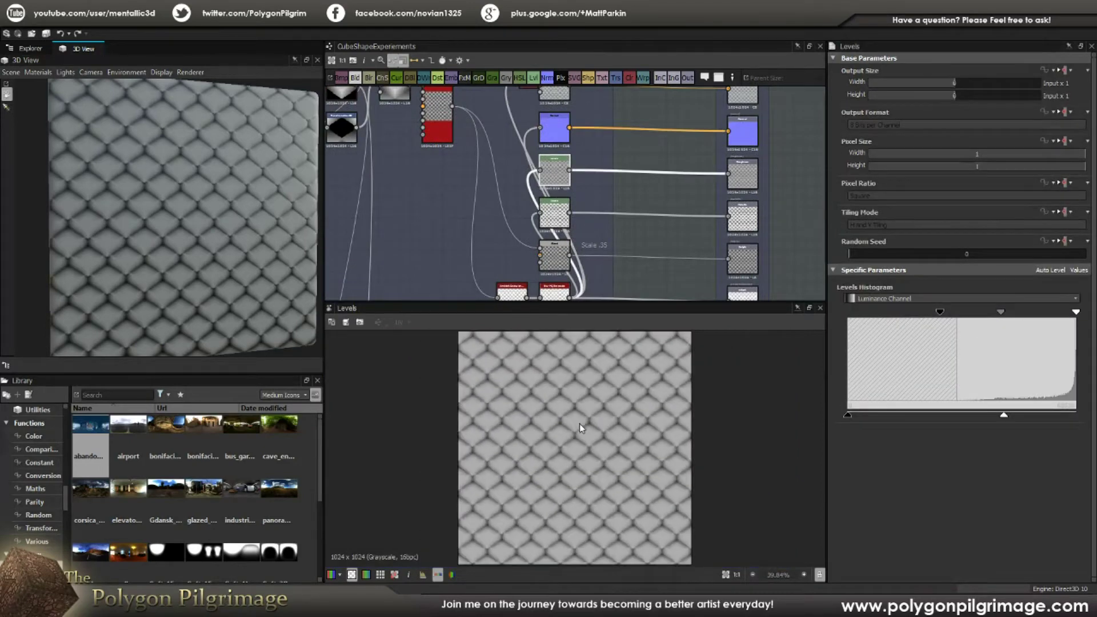
pyautogui.scroll(2, 747, 185)
pyautogui.scroll(1, 747, 185)
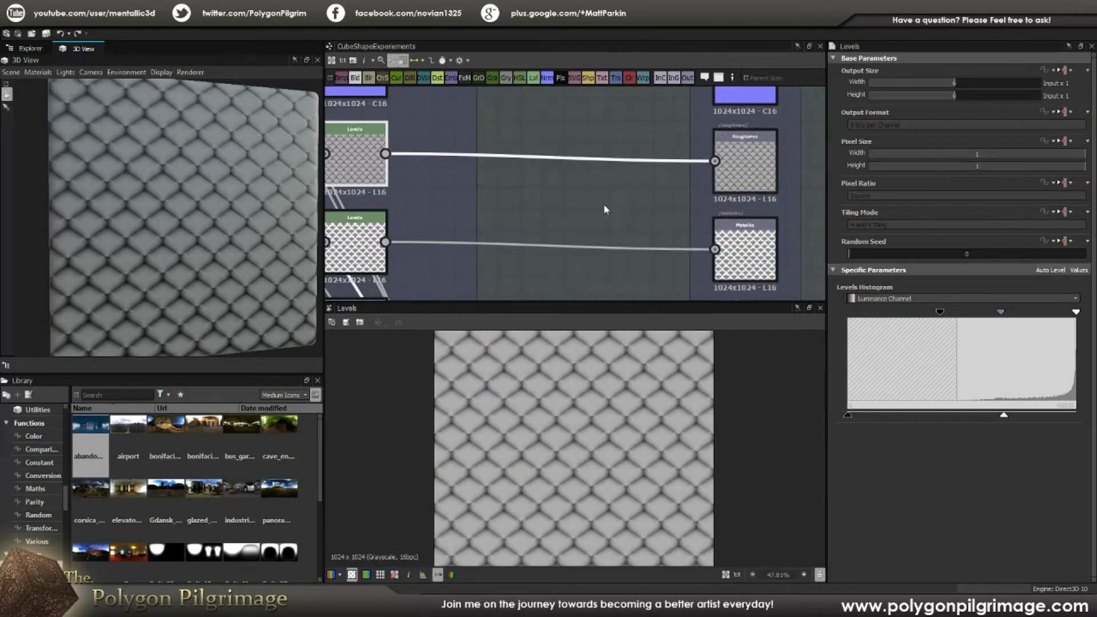
pyautogui.scroll(2, 623, 181)
# Inspect the Metallic output's map and compare it with the material on the cube in the 3D view
pyautogui.doubleClick(761, 221)
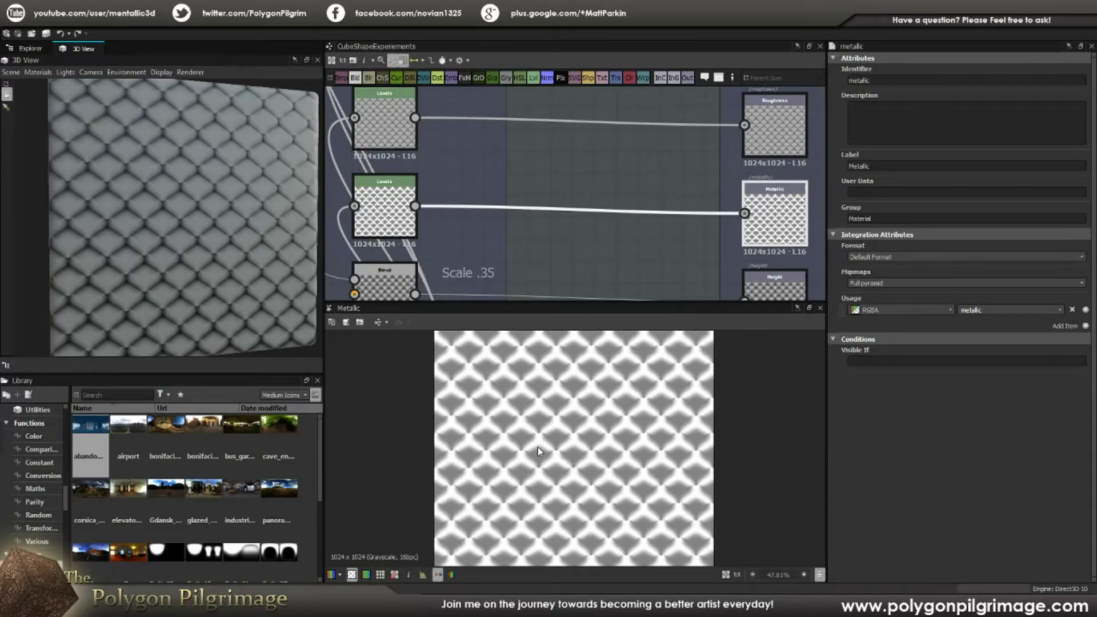
pyautogui.scroll(-3, 549, 181)
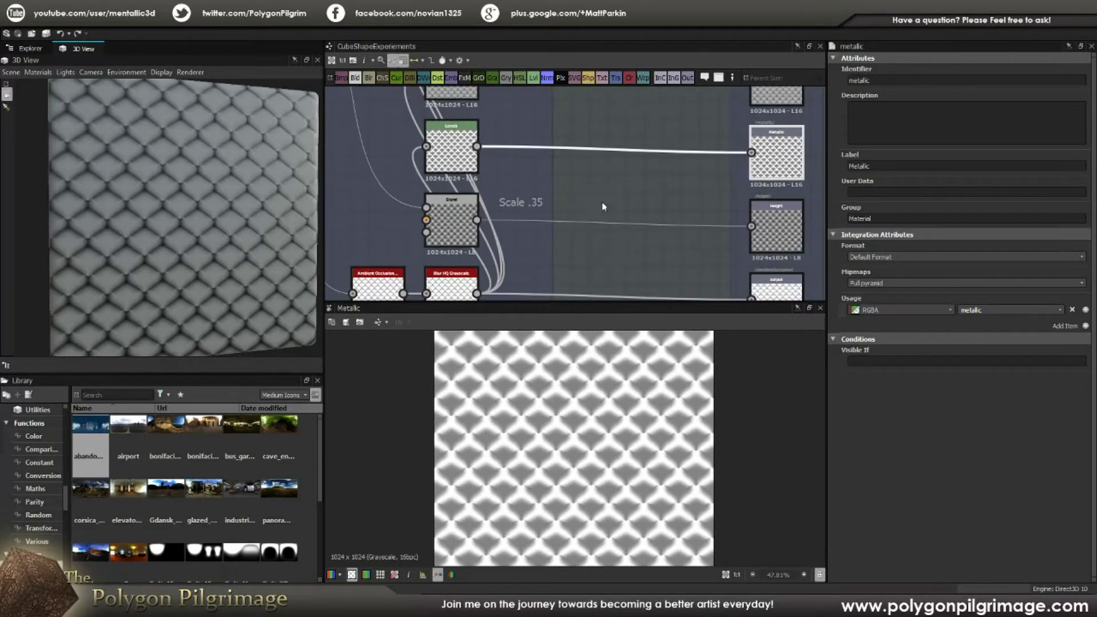
pyautogui.scroll(1, 617, 372)
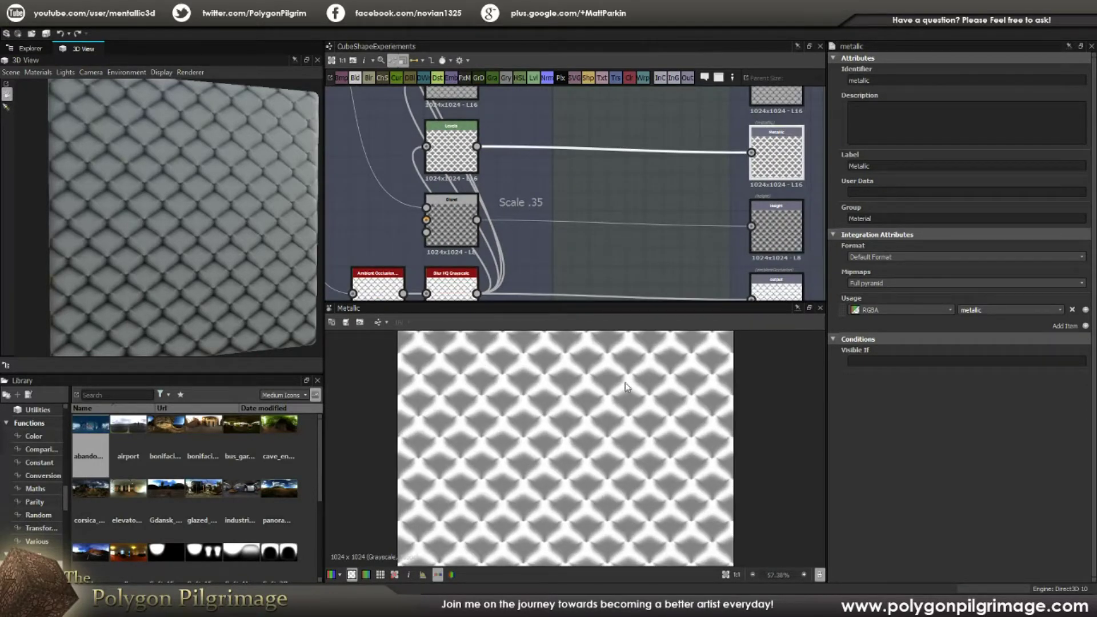
pyautogui.moveTo(207, 195); pyautogui.dragTo(342, 201)
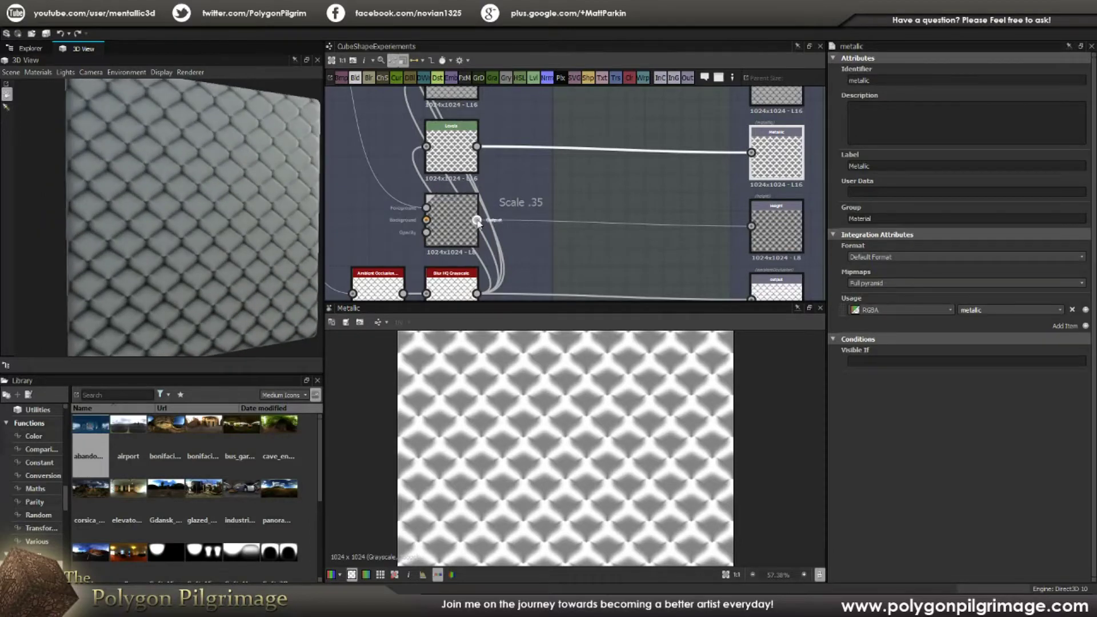
# Review the Blend node connected to the Height output, including its blending mode and Tile Sampler input
pyautogui.click(451, 220)
pyautogui.scroll(-5, 440, 194)
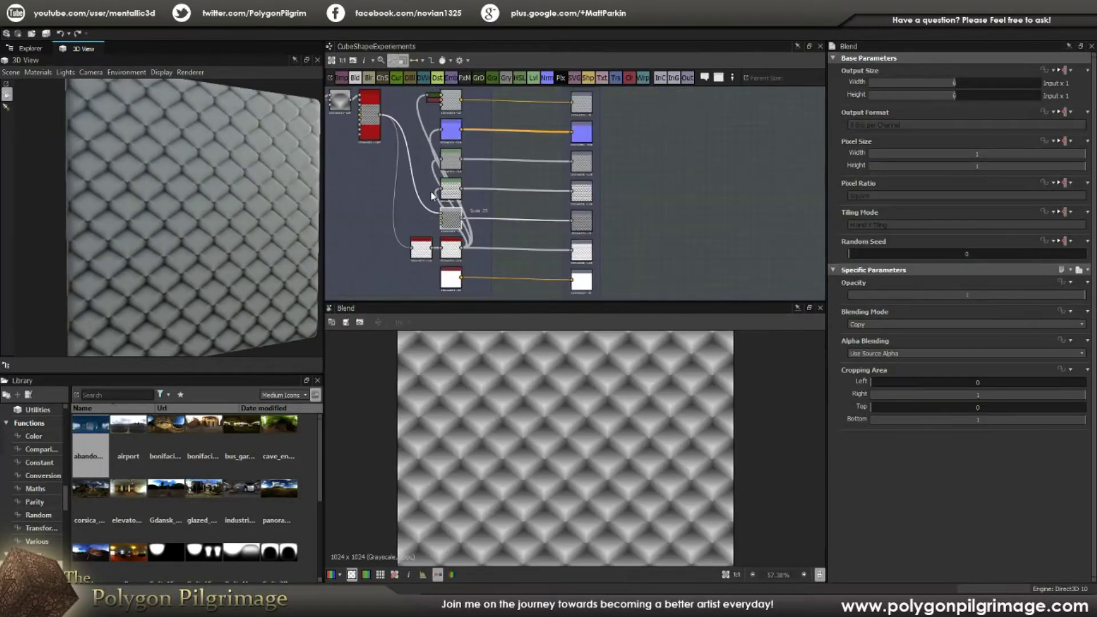
pyautogui.scroll(4, 549, 254)
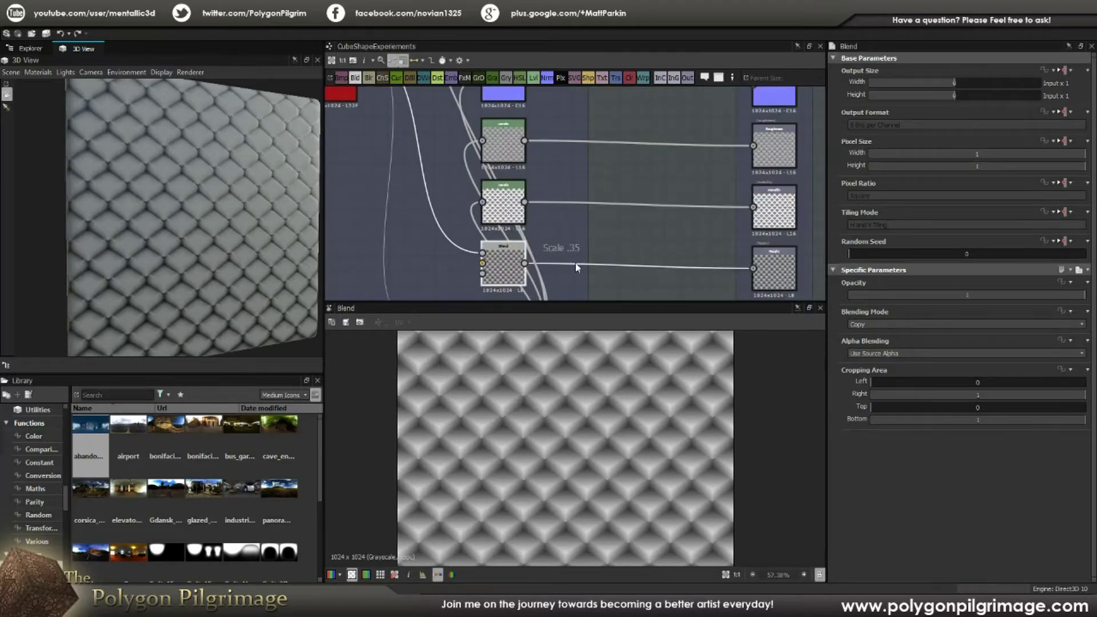
# Edit the Default material of the 3D view and set its height scale to 0.35
pyautogui.click(41, 72)
pyautogui.moveTo(57, 87)
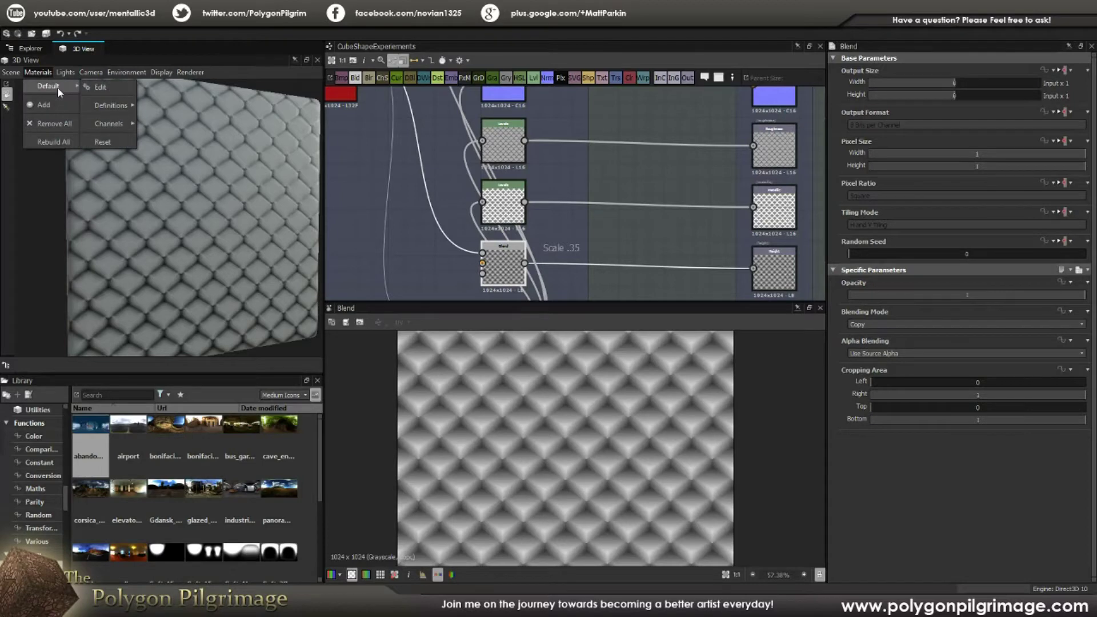
pyautogui.click(92, 86)
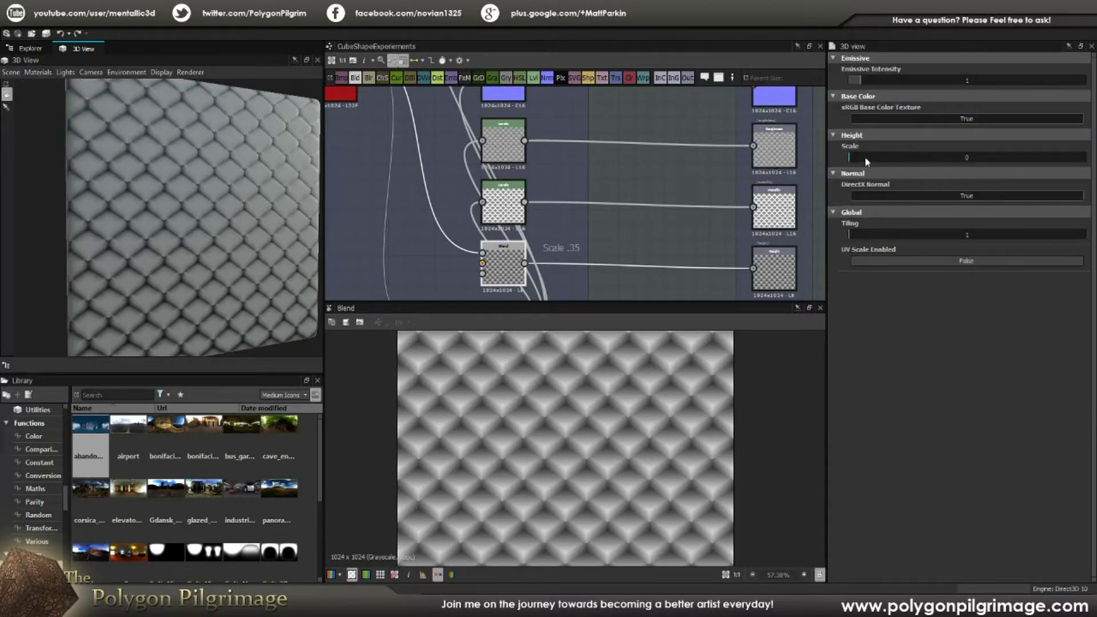
pyautogui.moveTo(856, 158); pyautogui.dragTo(931, 158)
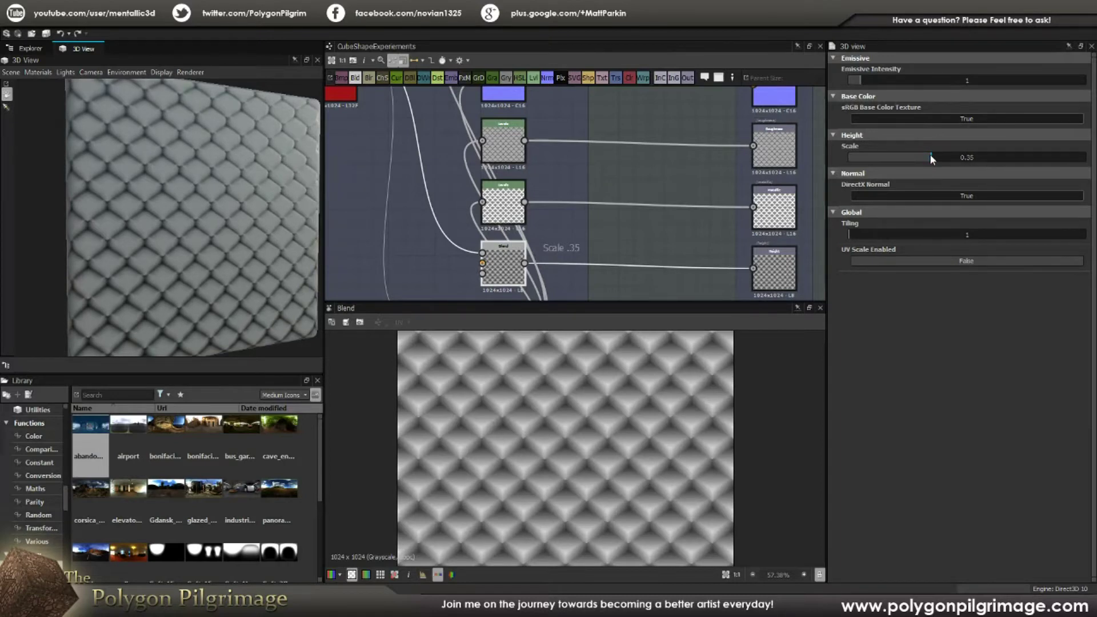
pyautogui.moveTo(286, 178)
pyautogui.mouseDown()
pyautogui.moveTo(204, 185)
pyautogui.moveTo(206, 173)
pyautogui.moveTo(203, 182)
pyautogui.moveTo(283, 170)
pyautogui.mouseUp()
# Trace the Ambient Occlusion and Blur HQ Grayscale branch to its final output node
pyautogui.moveTo(640, 234); pyautogui.dragTo(671, 153, button='middle')
pyautogui.moveTo(617, 202); pyautogui.dragTo(615, 163, button='middle')
pyautogui.scroll(-2, 612, 163)
pyautogui.scroll(2, 564, 240)
pyautogui.moveTo(760, 211); pyautogui.dragTo(728, 230, button='middle')
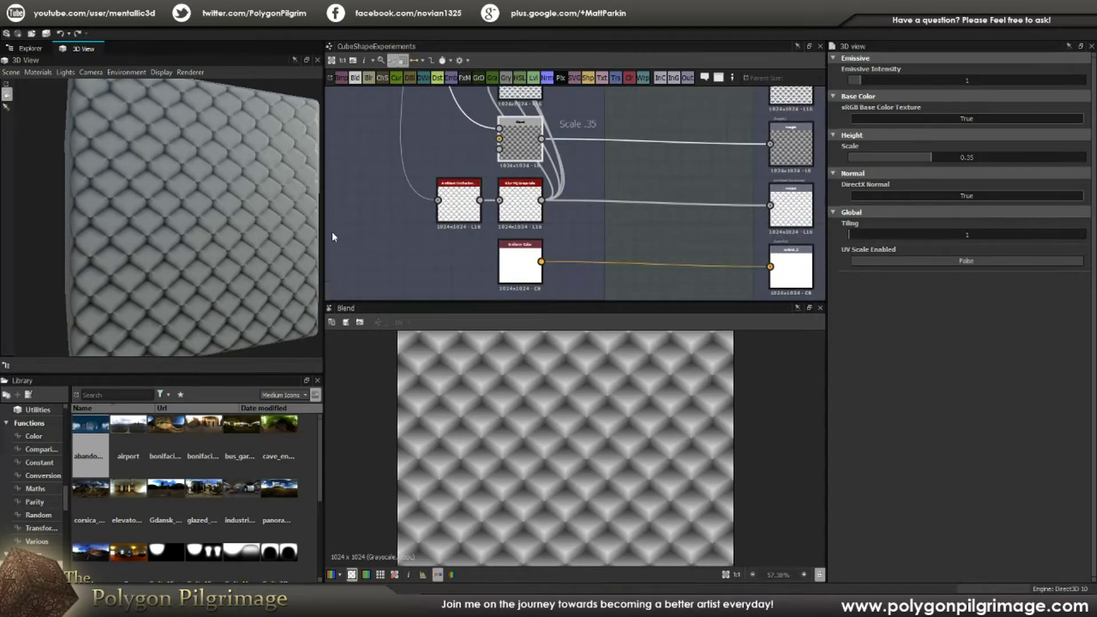
# View the whole cube in 3D and check the Uniform Color node connected to the last output
pyautogui.scroll(-3, 262, 233)
pyautogui.moveTo(219, 222); pyautogui.dragTo(246, 232)
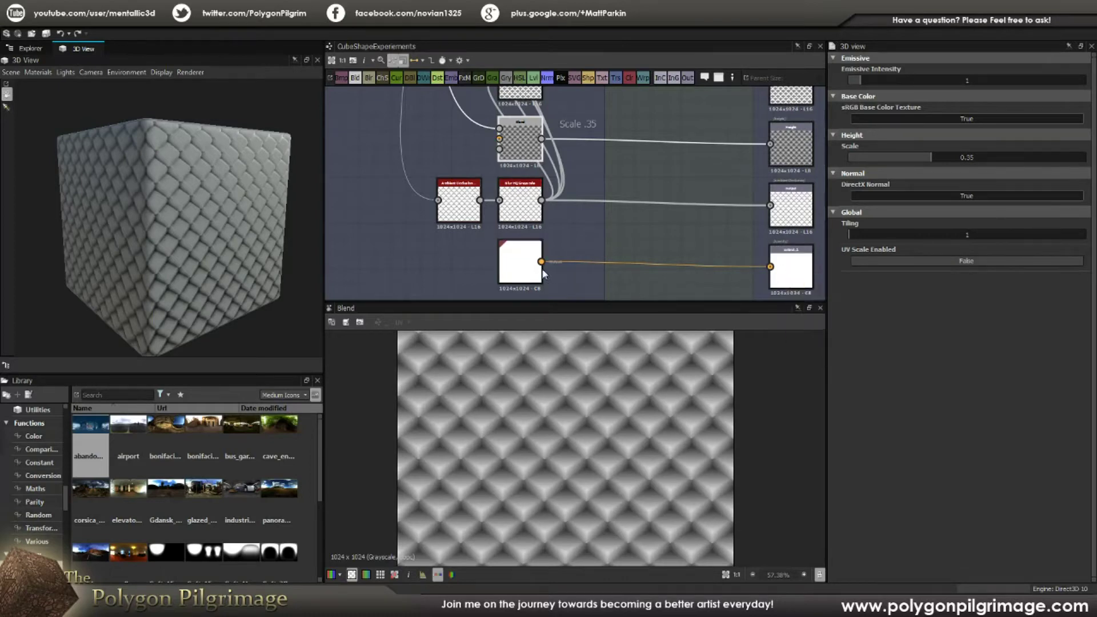
pyautogui.scroll(1, 543, 275)
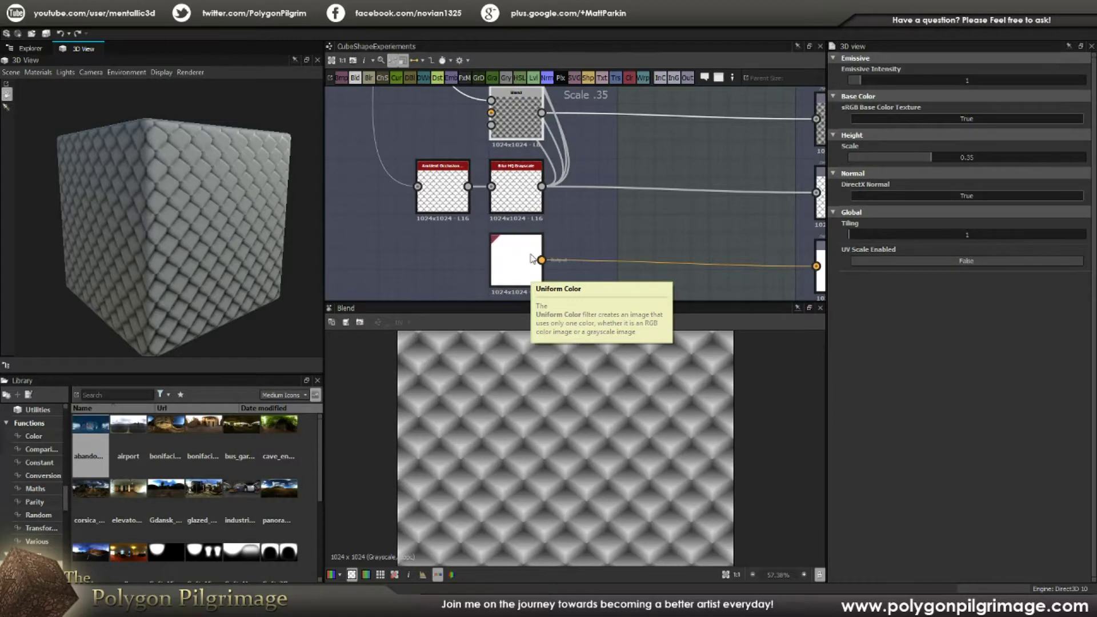
pyautogui.moveTo(686, 233); pyautogui.dragTo(598, 187, button='middle')
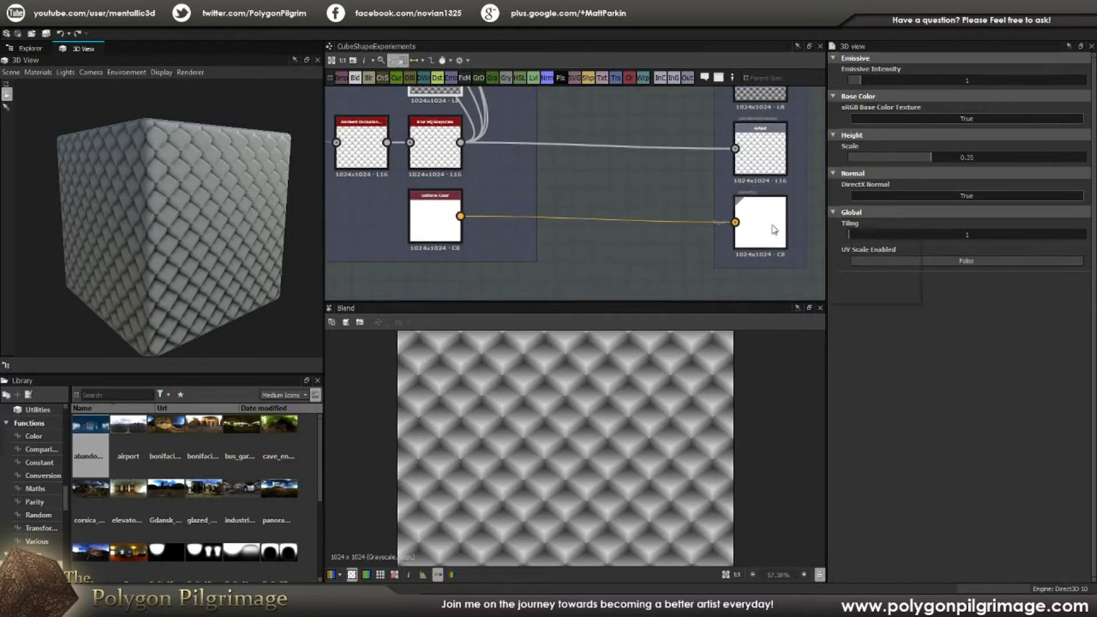
# Move the Final Outputs frame from the Stylized Scale Mail Armor group down toward the Stylized Stones / Gravel group
pyautogui.scroll(-1, 623, 198)
pyautogui.scroll(-5, 623, 193)
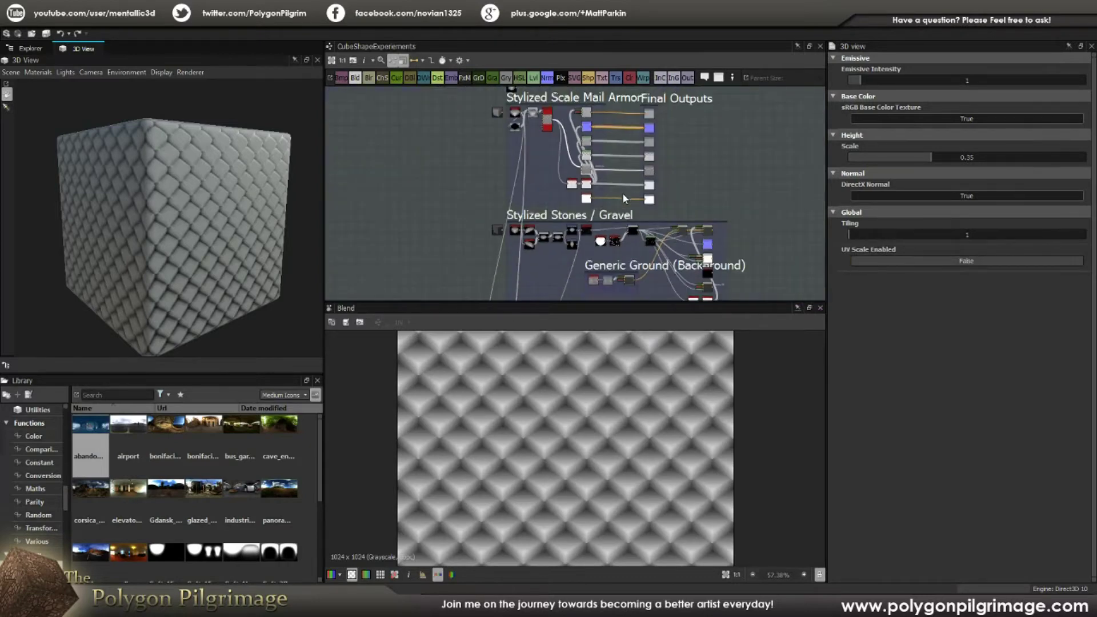
pyautogui.scroll(1, 631, 140)
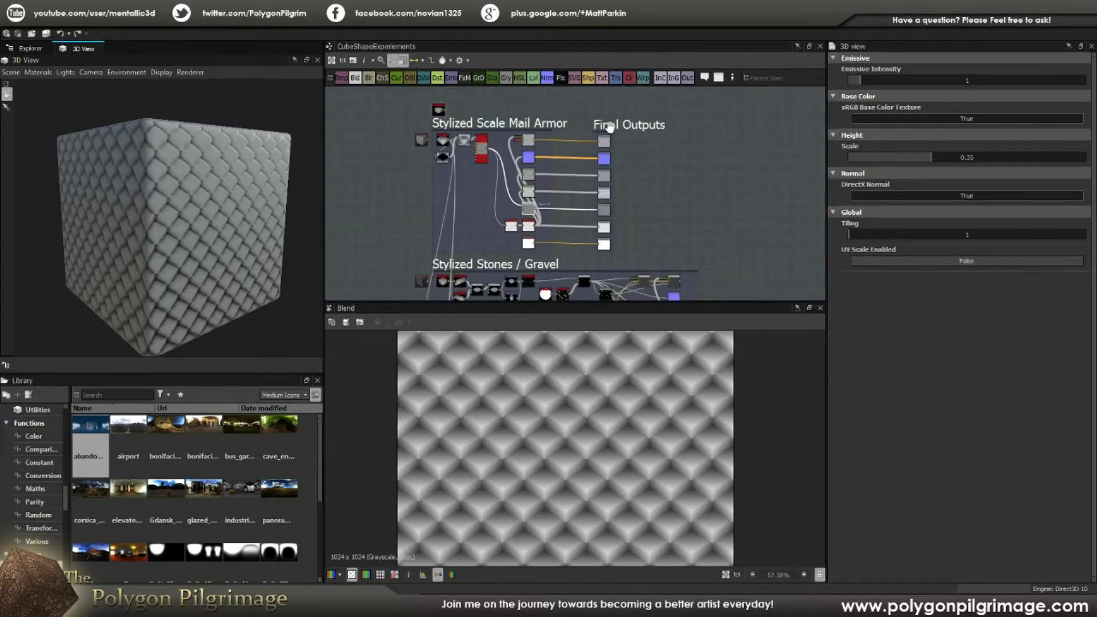
pyautogui.moveTo(612, 126); pyautogui.dragTo(692, 170)
pyautogui.scroll(-1, 400, 163)
pyautogui.scroll(1, 371, 168)
# Preview the StylizedStones reference bitmap beside the Stylized Stones / Gravel frame
pyautogui.scroll(3, 371, 169)
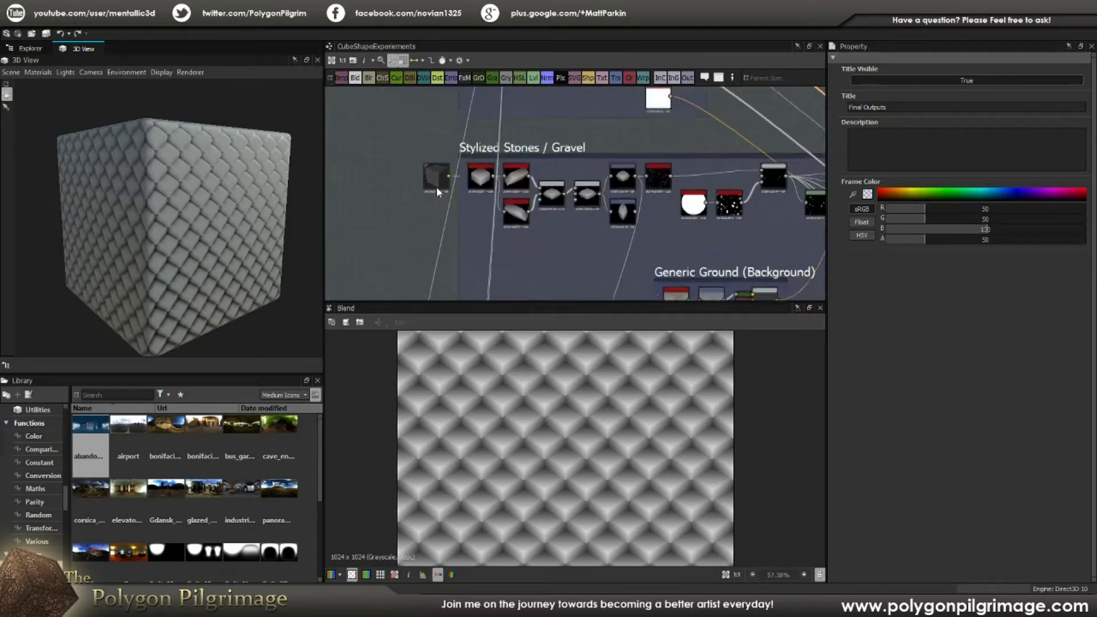
pyautogui.doubleClick(436, 173)
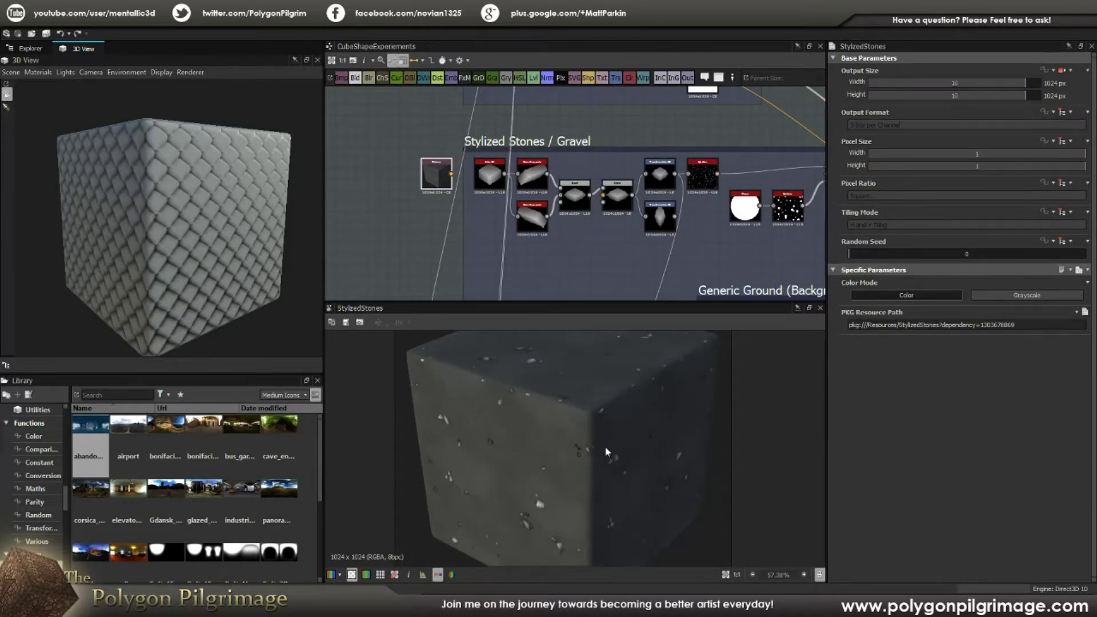
pyautogui.scroll(-1, 605, 451)
# Compare the starting Cube 3D nodes of the scale mail armor graph with the Stylized Stones / Gravel node chain
pyautogui.moveTo(632, 152); pyautogui.dragTo(558, 225, button='middle')
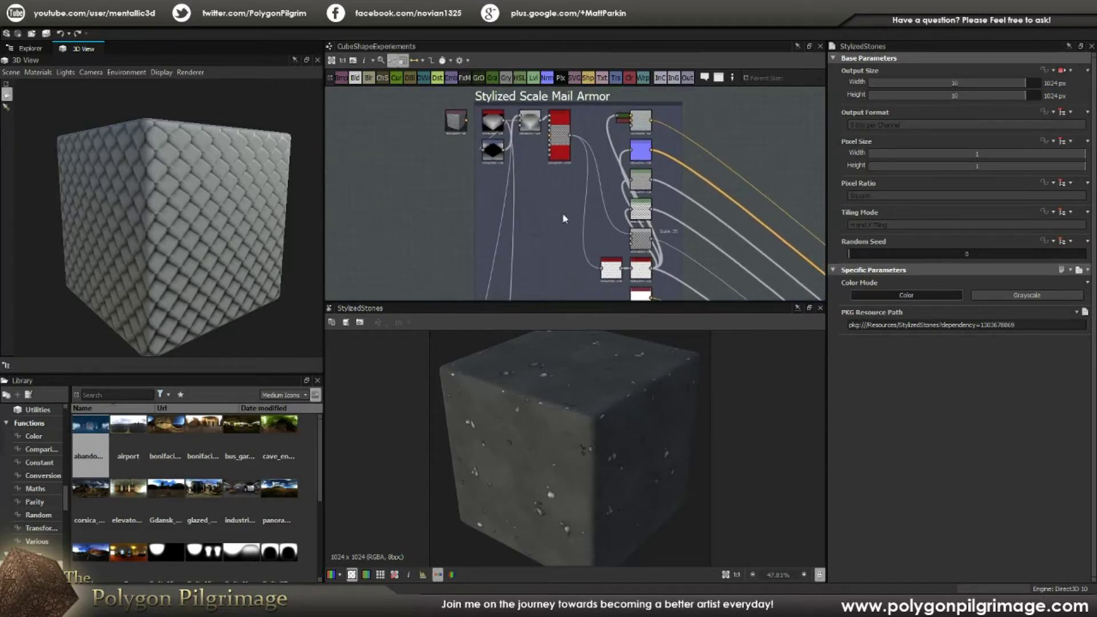
pyautogui.scroll(4, 493, 123)
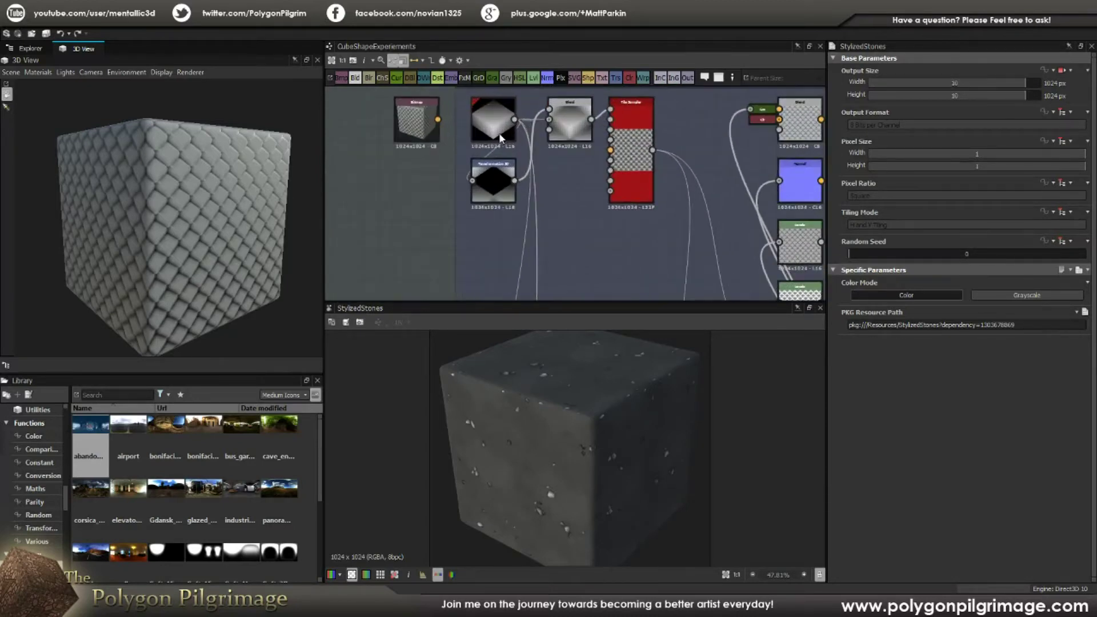
pyautogui.scroll(-4, 557, 183)
pyautogui.moveTo(571, 198); pyautogui.dragTo(570, 154, button='middle')
pyautogui.scroll(2, 571, 164)
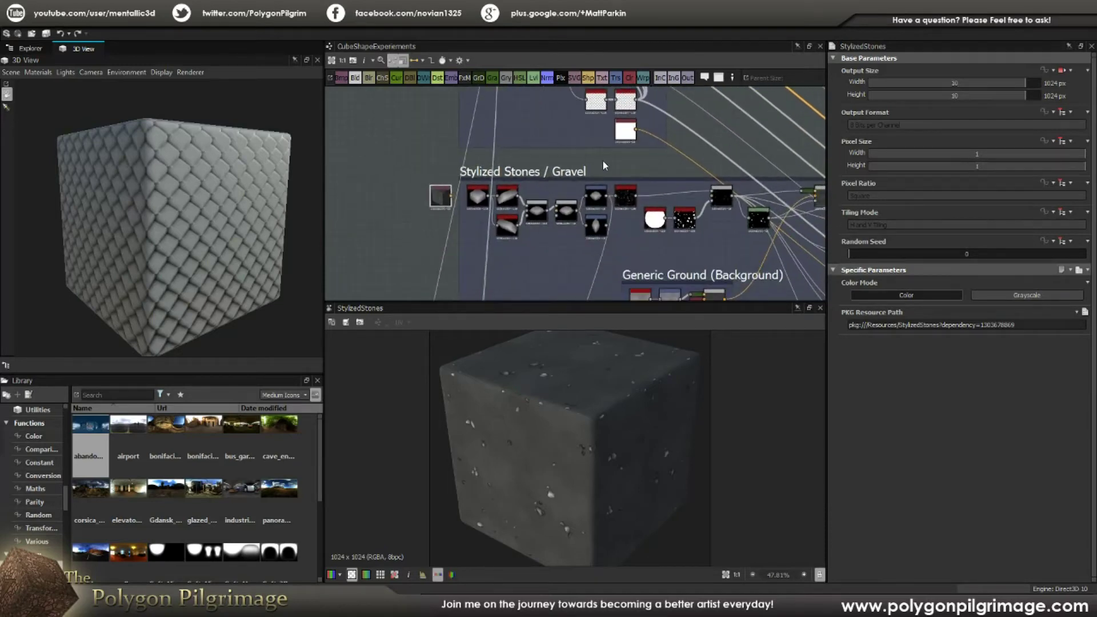
pyautogui.moveTo(651, 164); pyautogui.dragTo(559, 125, button='middle')
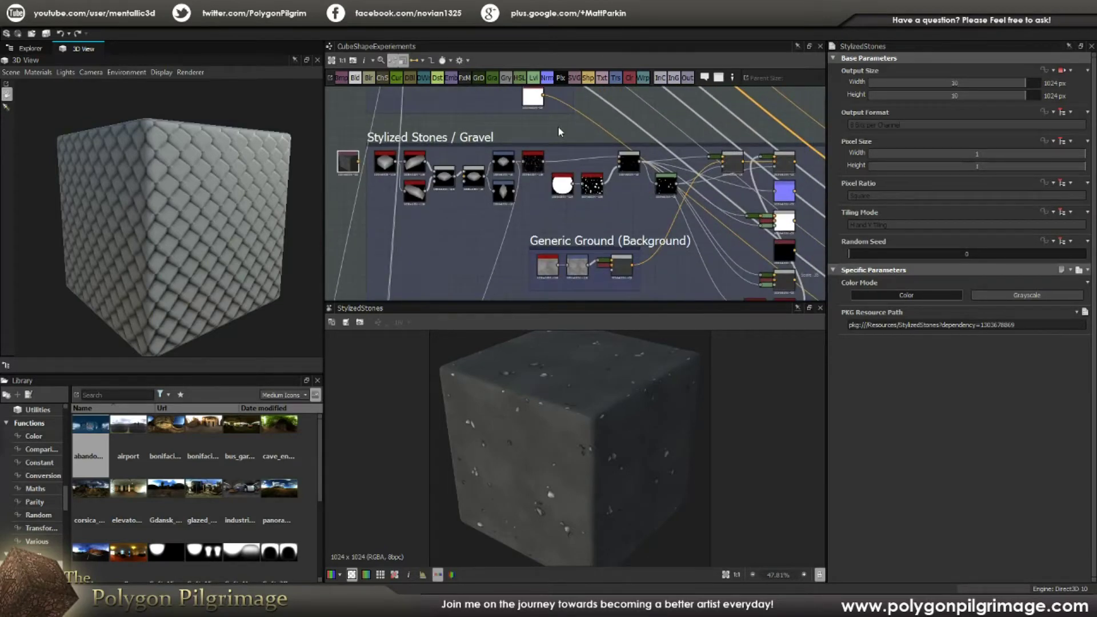
# Connect the first four result nodes of the Stylized Stones / Gravel group to the first four Final Outputs nodes in order
pyautogui.scroll(-2, 597, 169)
pyautogui.moveTo(776, 221); pyautogui.dragTo(671, 189, button='middle')
pyautogui.scroll(2, 674, 167)
pyautogui.moveTo(613, 118); pyautogui.dragTo(716, 128)
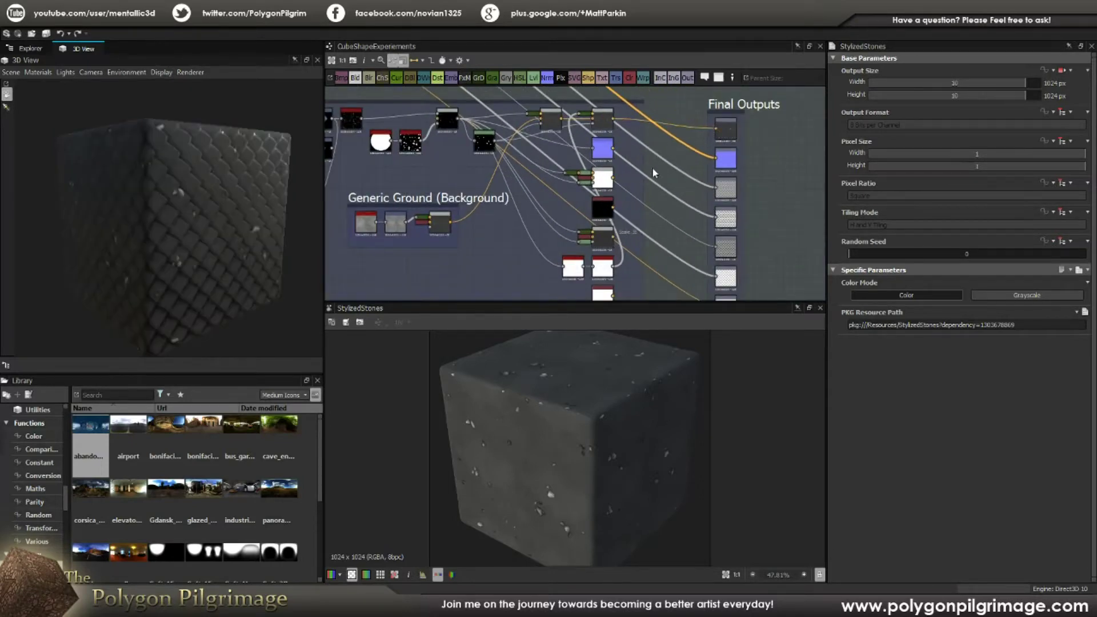
pyautogui.moveTo(677, 161); pyautogui.dragTo(718, 158)
pyautogui.moveTo(615, 178); pyautogui.dragTo(721, 188)
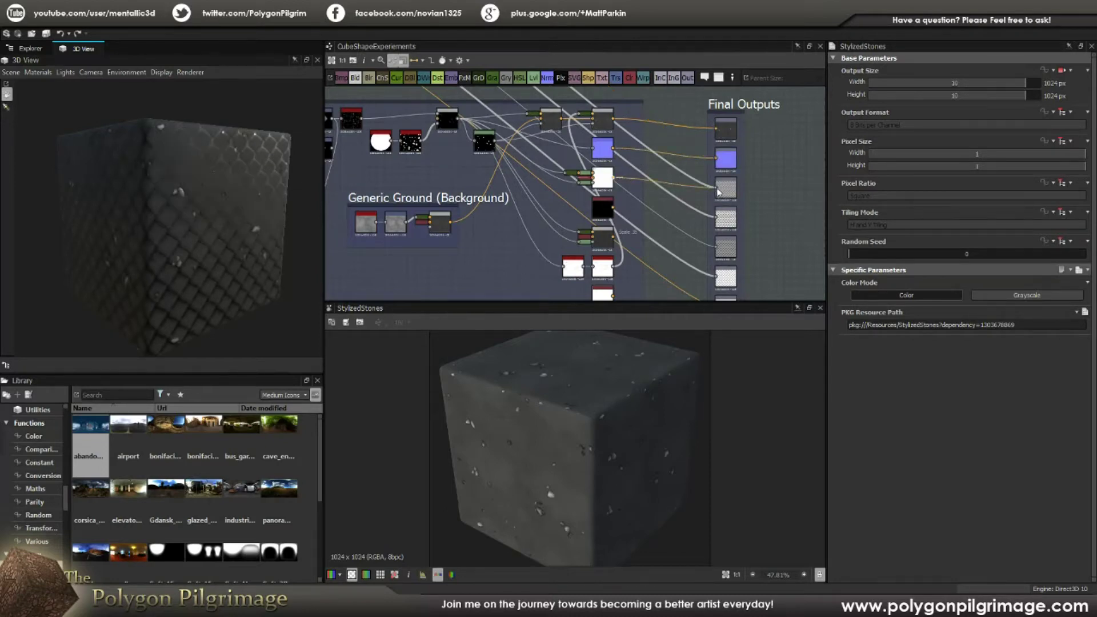
pyautogui.moveTo(613, 207); pyautogui.dragTo(721, 219)
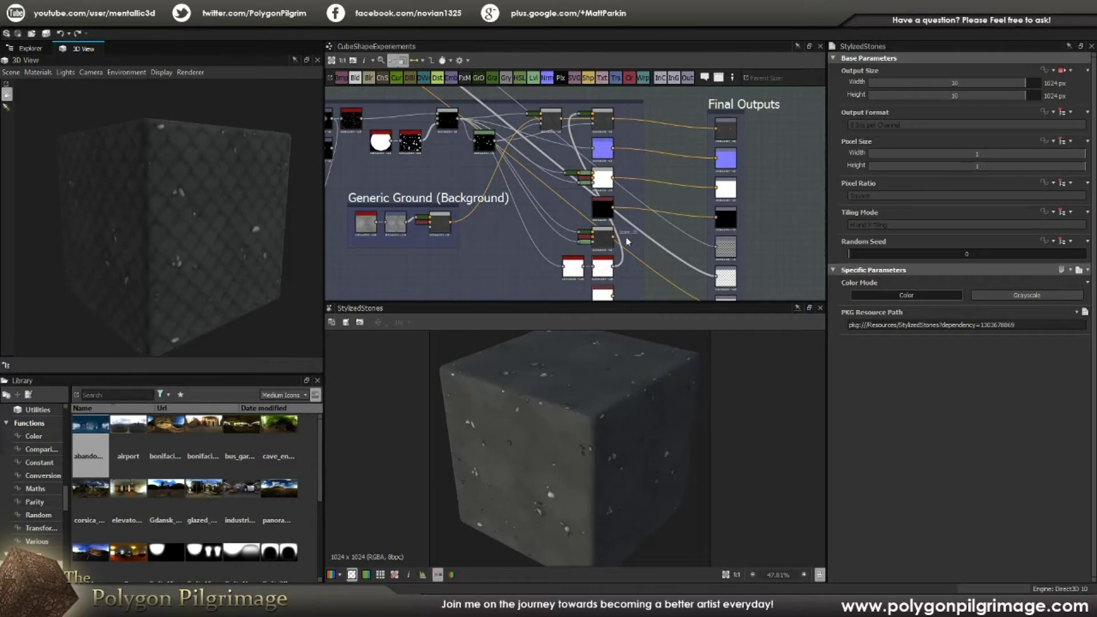
# Connect the remaining three Stylized Stones / Gravel result nodes to the last three Final Outputs nodes and select the Final Outputs frame
pyautogui.moveTo(614, 236); pyautogui.dragTo(719, 249)
pyautogui.moveTo(672, 244); pyautogui.dragTo(681, 179, button='middle')
pyautogui.moveTo(621, 202); pyautogui.dragTo(725, 214)
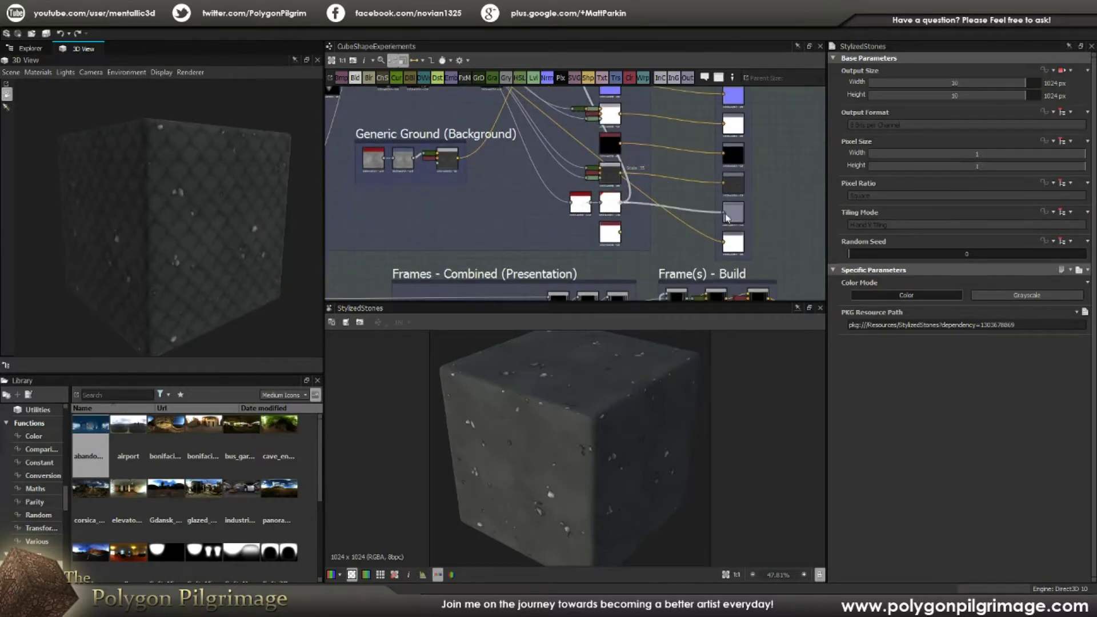
pyautogui.moveTo(622, 233); pyautogui.dragTo(726, 247)
pyautogui.scroll(-2, 668, 186)
pyautogui.scroll(2, 683, 153)
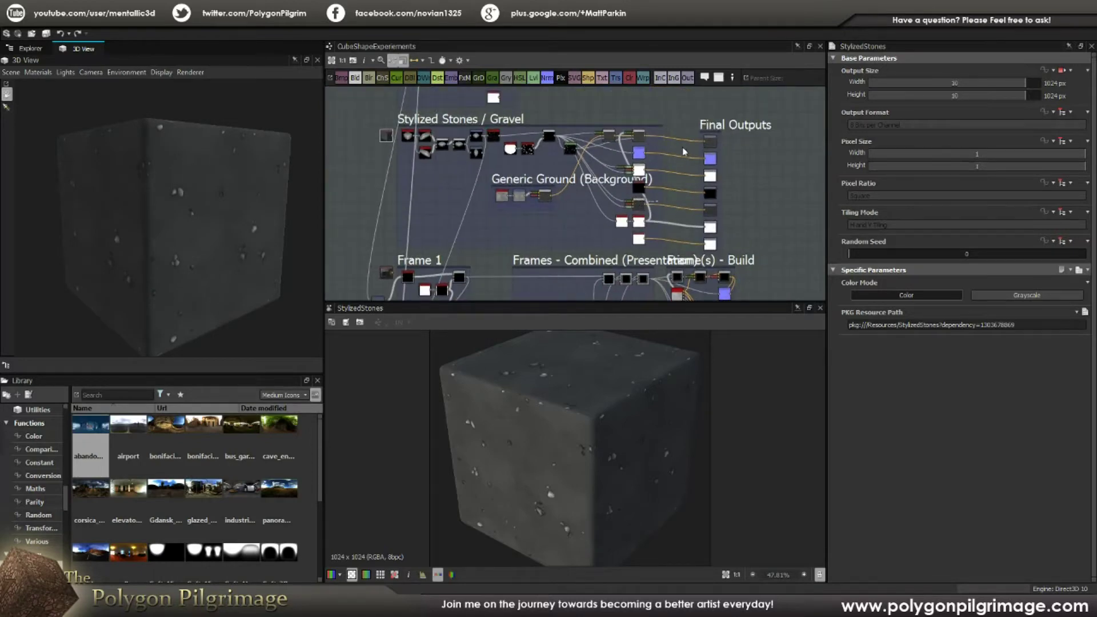
pyautogui.scroll(1, 683, 153)
pyautogui.click(740, 200)
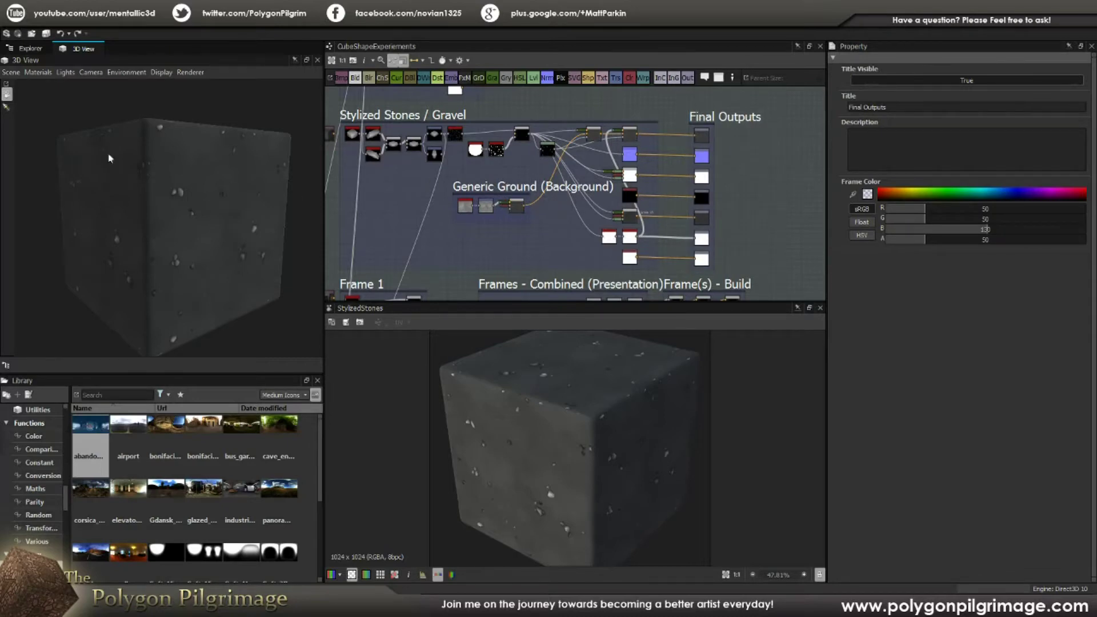
# Preview both Skew Grayscale nodes fed by the Cube 3D node in the Stylized Stones / Gravel group
pyautogui.scroll(4, 465, 155)
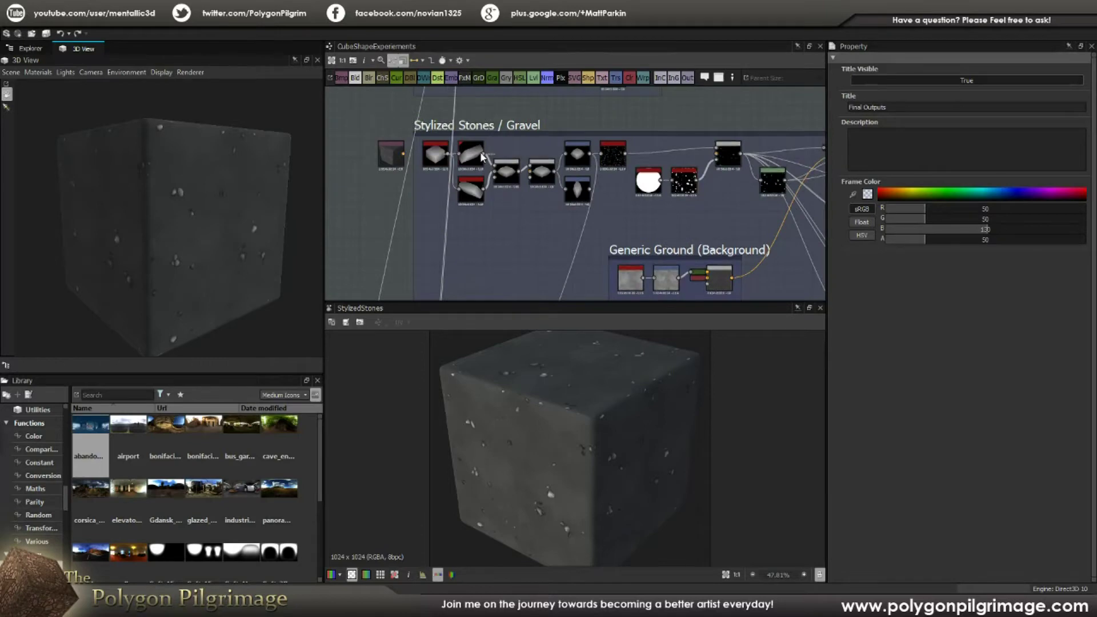
pyautogui.scroll(3, 469, 162)
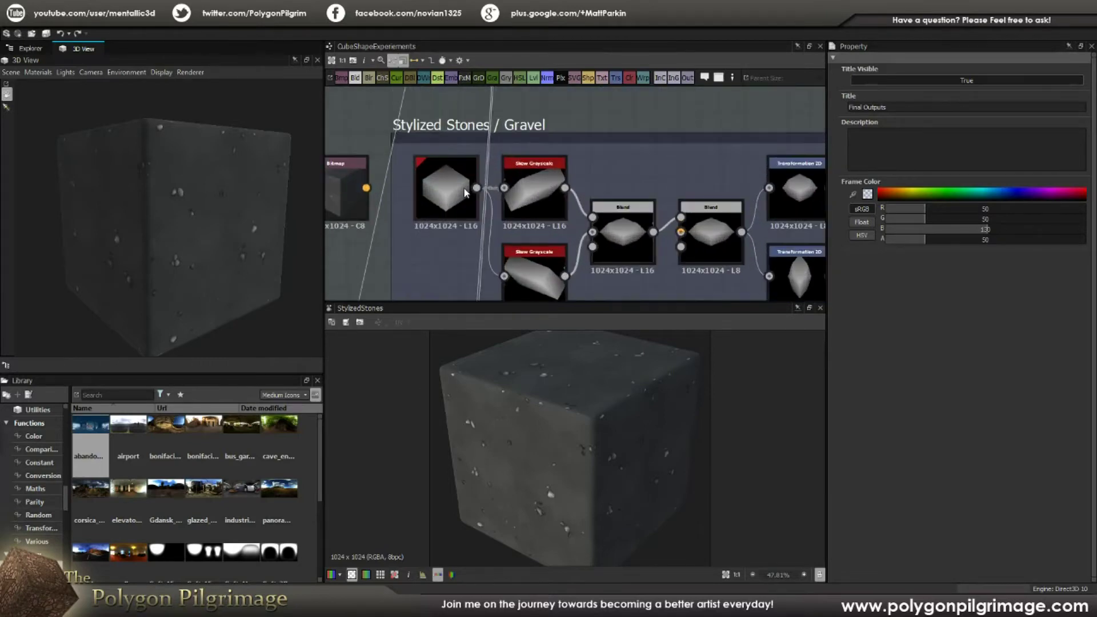
pyautogui.scroll(-3, 464, 192)
pyautogui.scroll(4, 527, 167)
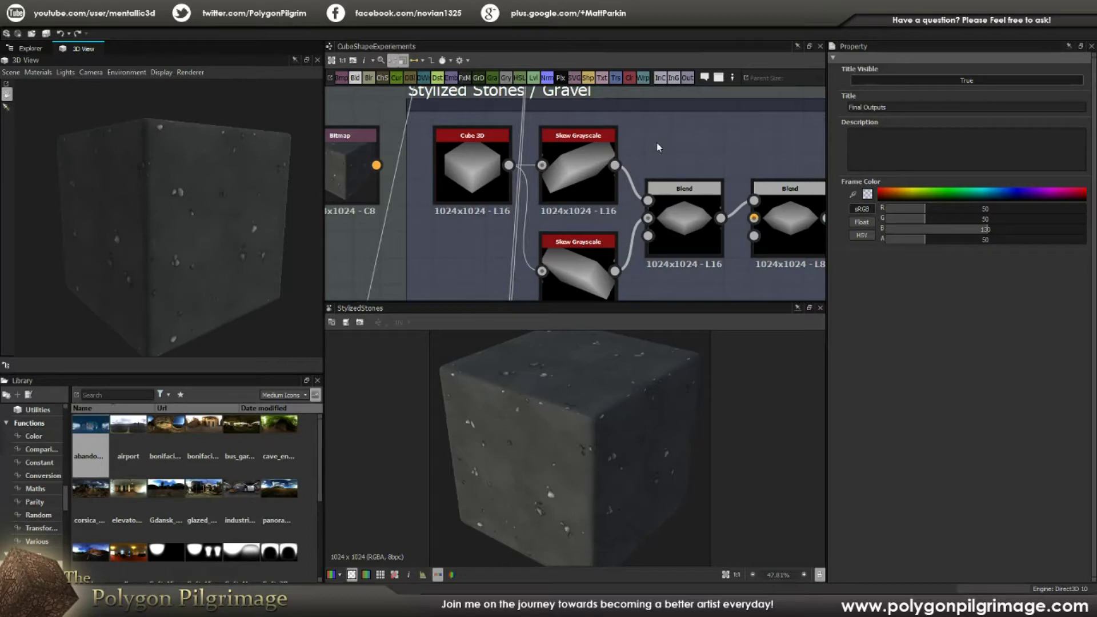
pyautogui.click(563, 168)
pyautogui.scroll(-1, 842, 396)
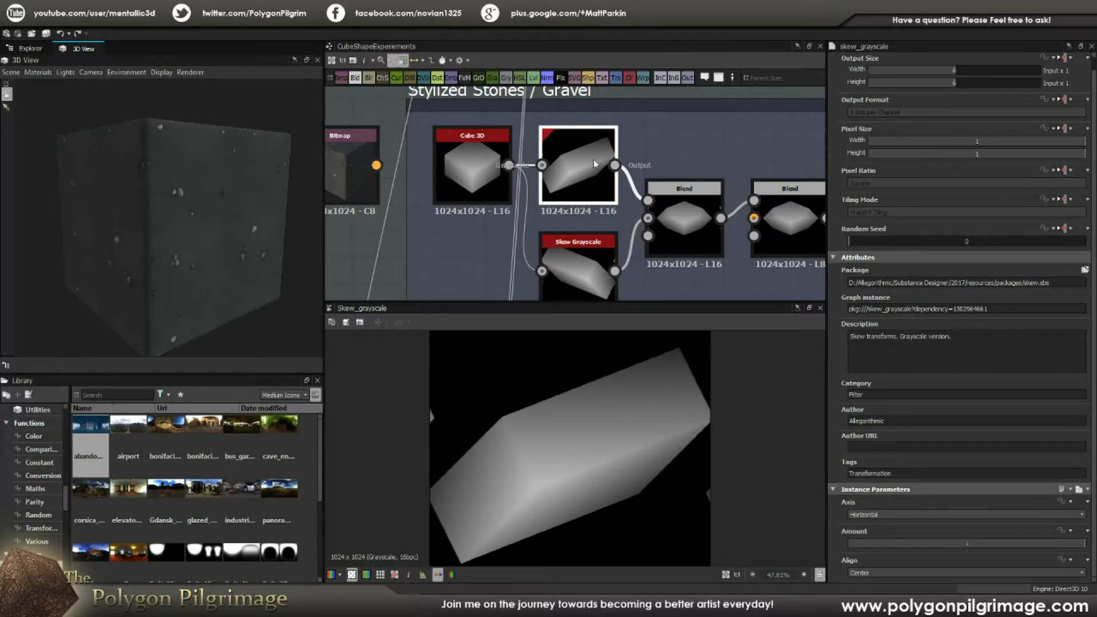
pyautogui.scroll(-1, 595, 191)
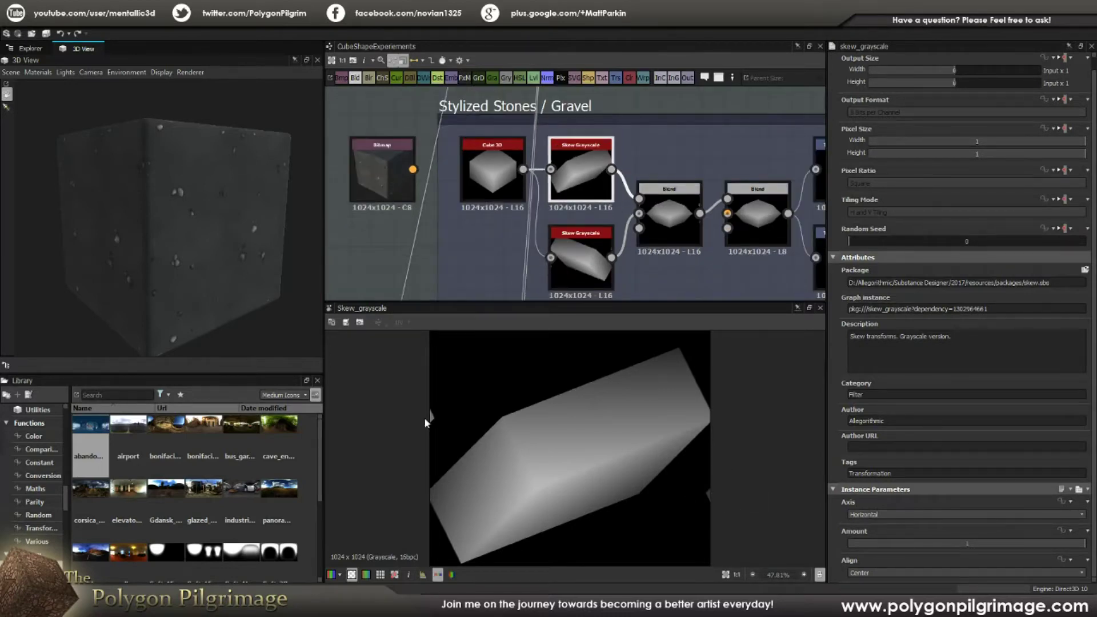
pyautogui.moveTo(580, 261); pyautogui.dragTo(560, 234, button='middle')
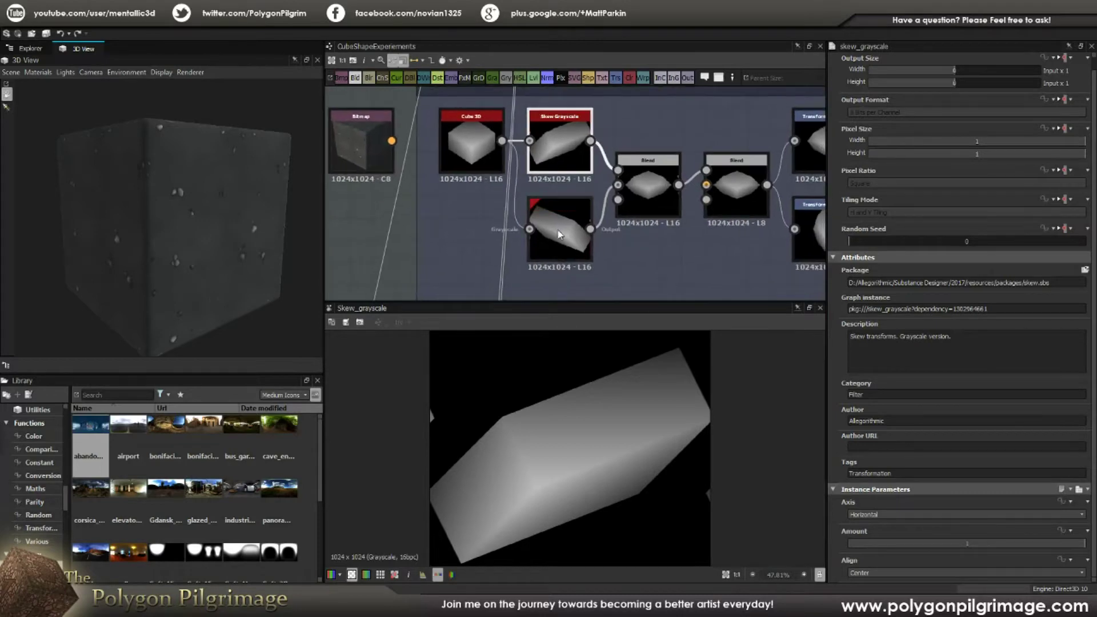
pyautogui.click(560, 235)
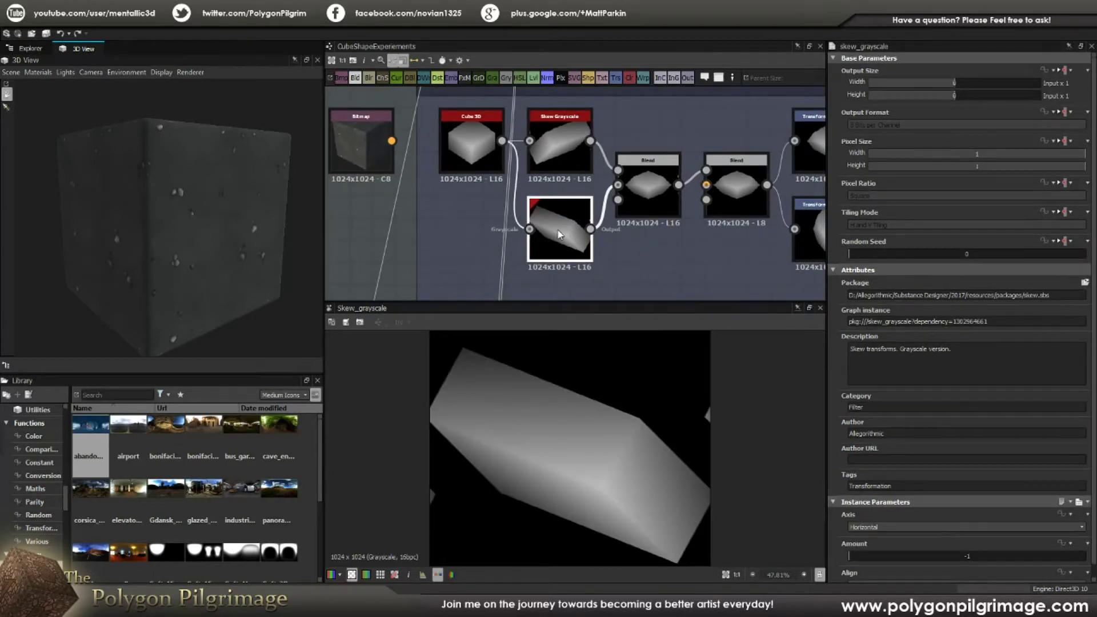
# Preview the Blend node that joins the two skewed cubes and the second Blend node after it
pyautogui.click(648, 186)
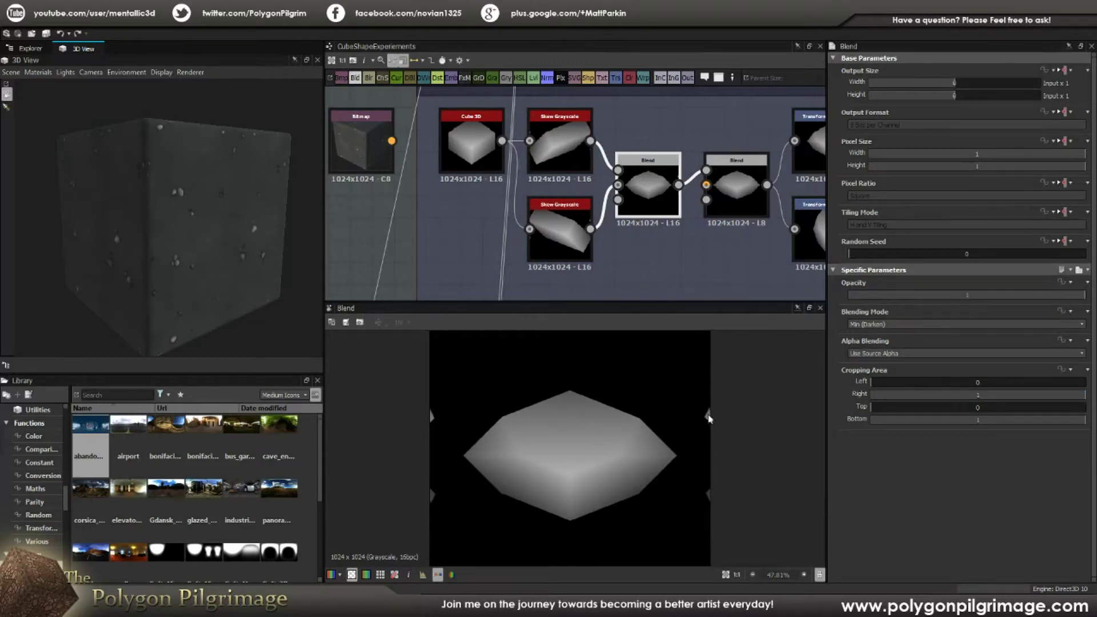
pyautogui.click(738, 184)
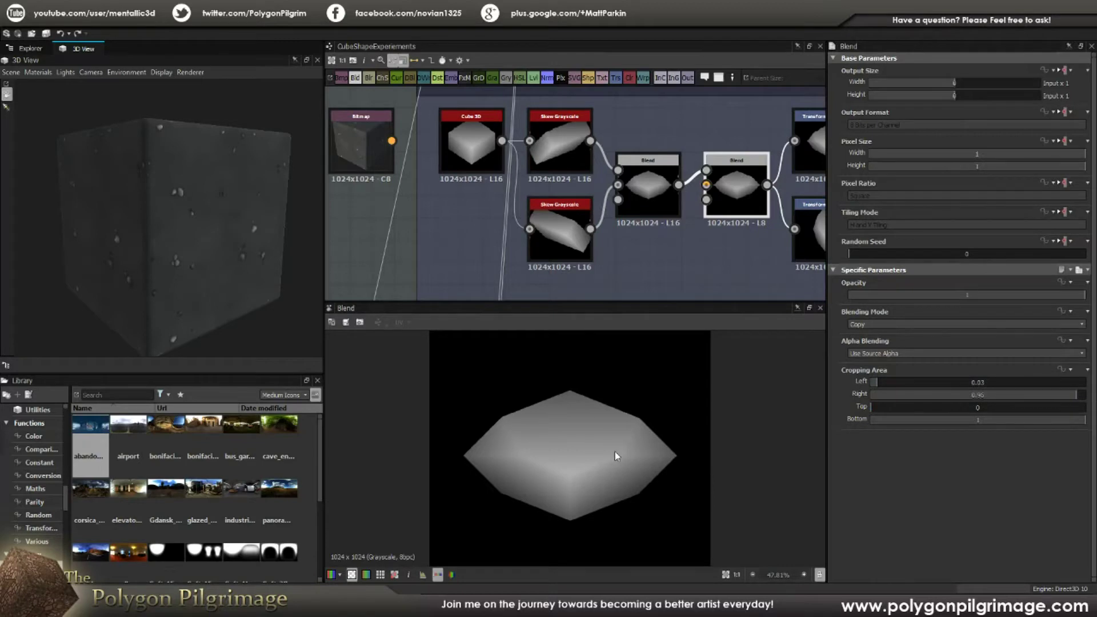
pyautogui.scroll(-3, 615, 456)
pyautogui.scroll(1, 609, 451)
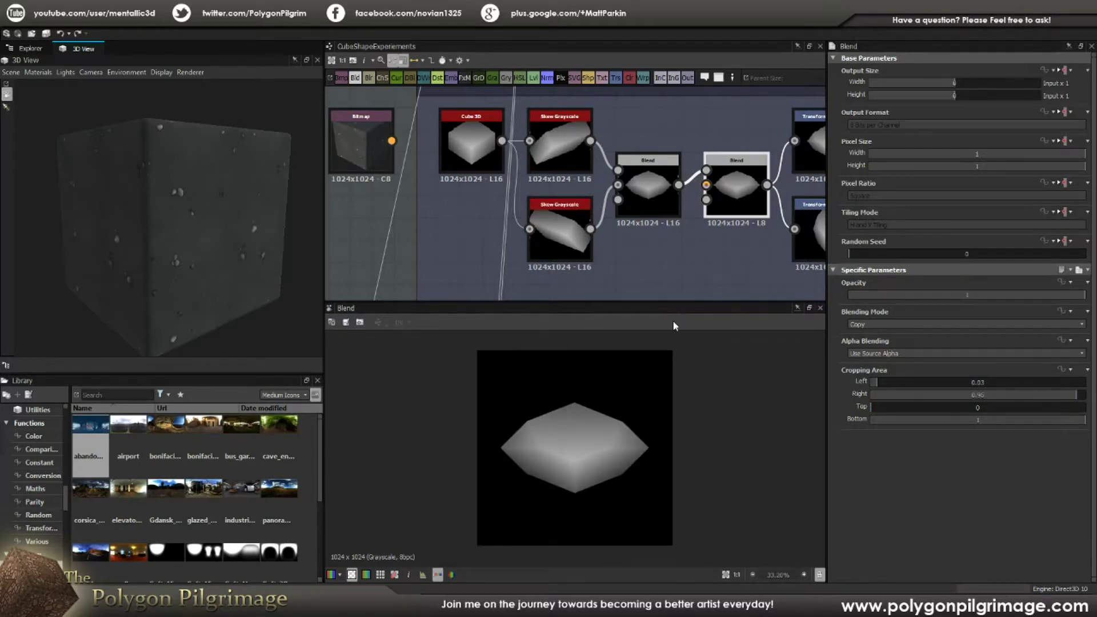
# Preview the two Transformation 2D nodes that reshape the blended stone
pyautogui.moveTo(662, 232); pyautogui.dragTo(552, 229, button='middle')
pyautogui.scroll(-1, 552, 228)
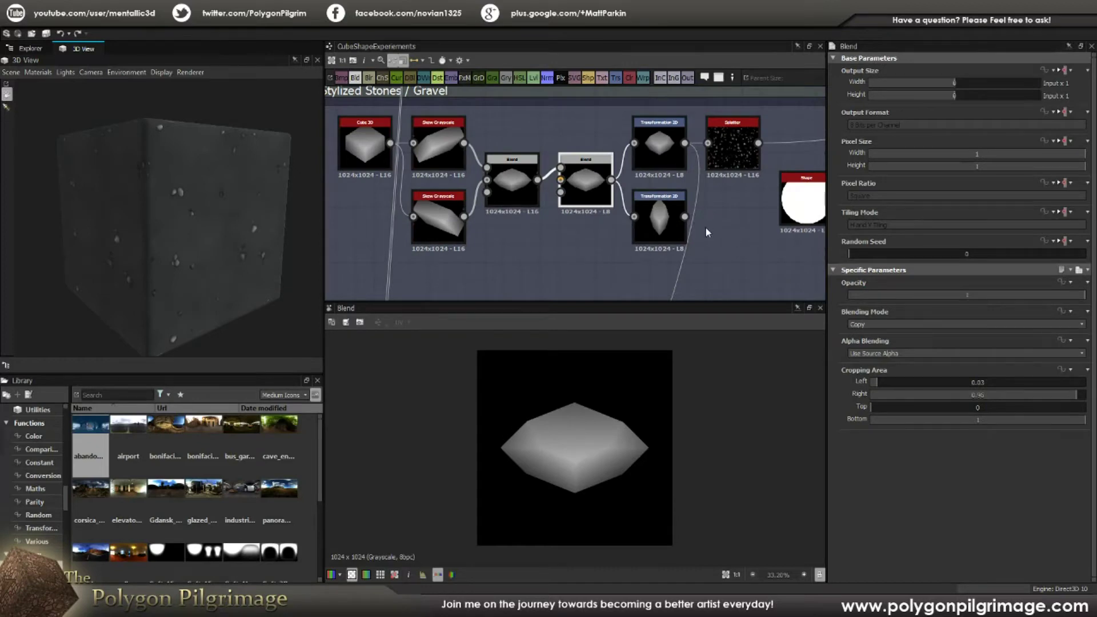
pyautogui.moveTo(217, 246); pyautogui.dragTo(284, 238)
pyautogui.click(661, 150)
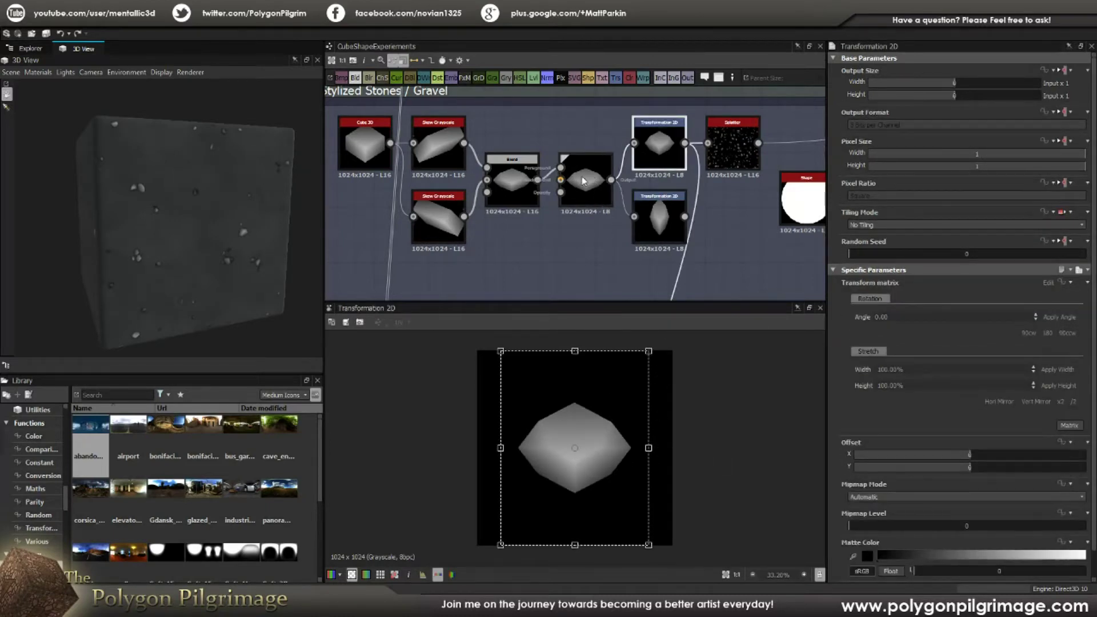
pyautogui.click(657, 218)
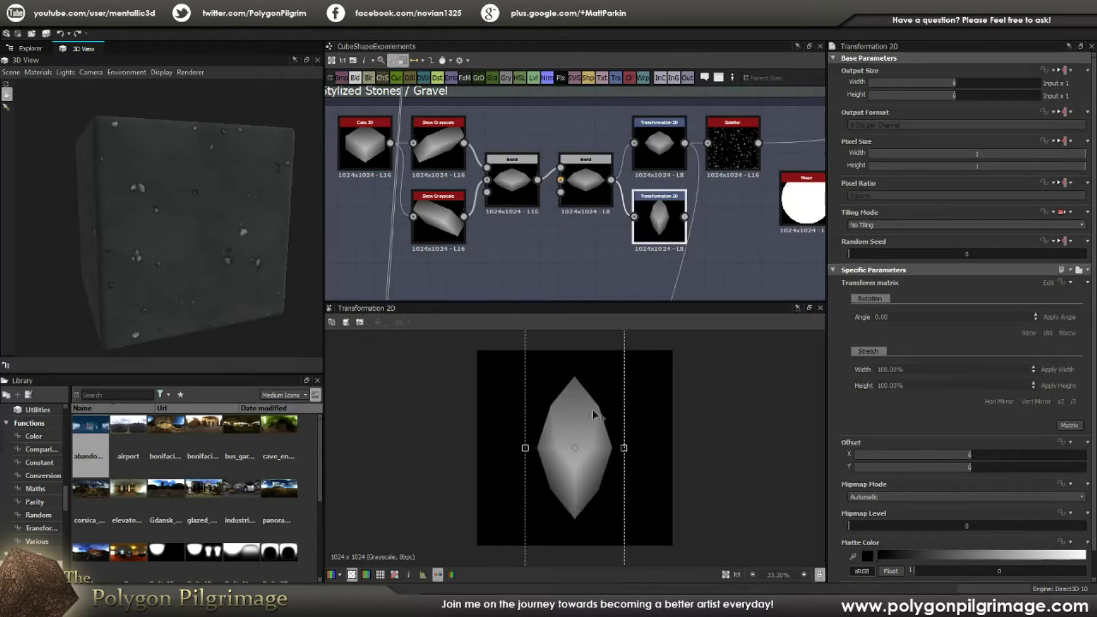
# Examine the scattered stones up close on the 3D cube alongside the Splatter part of the graph
pyautogui.click(715, 244)
pyautogui.moveTo(722, 246); pyautogui.dragTo(548, 235, button='middle')
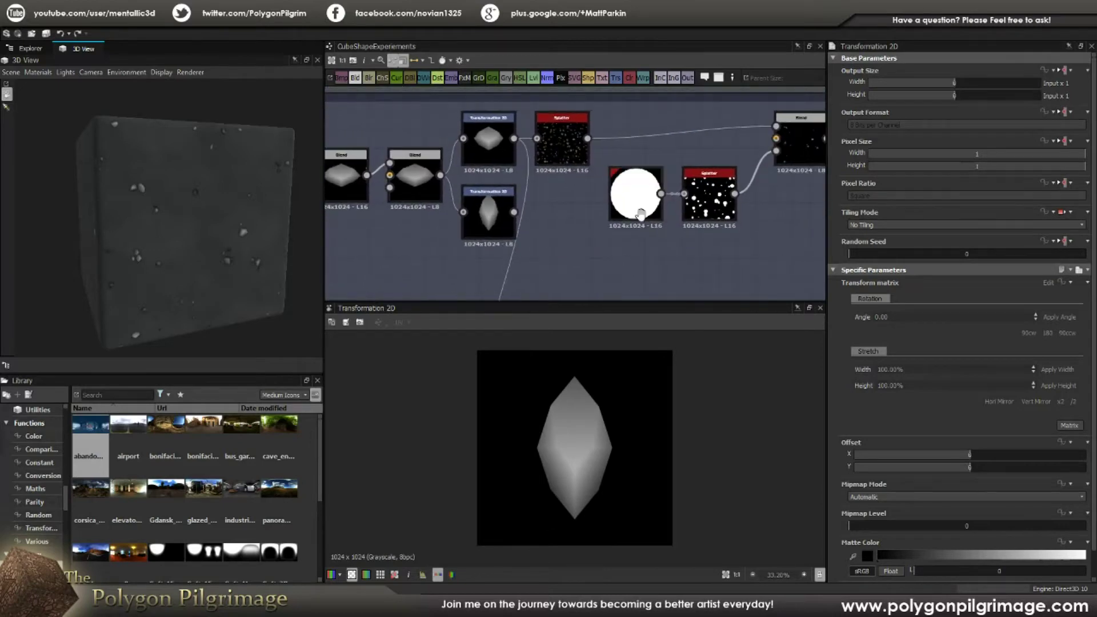
pyautogui.scroll(-3, 640, 213)
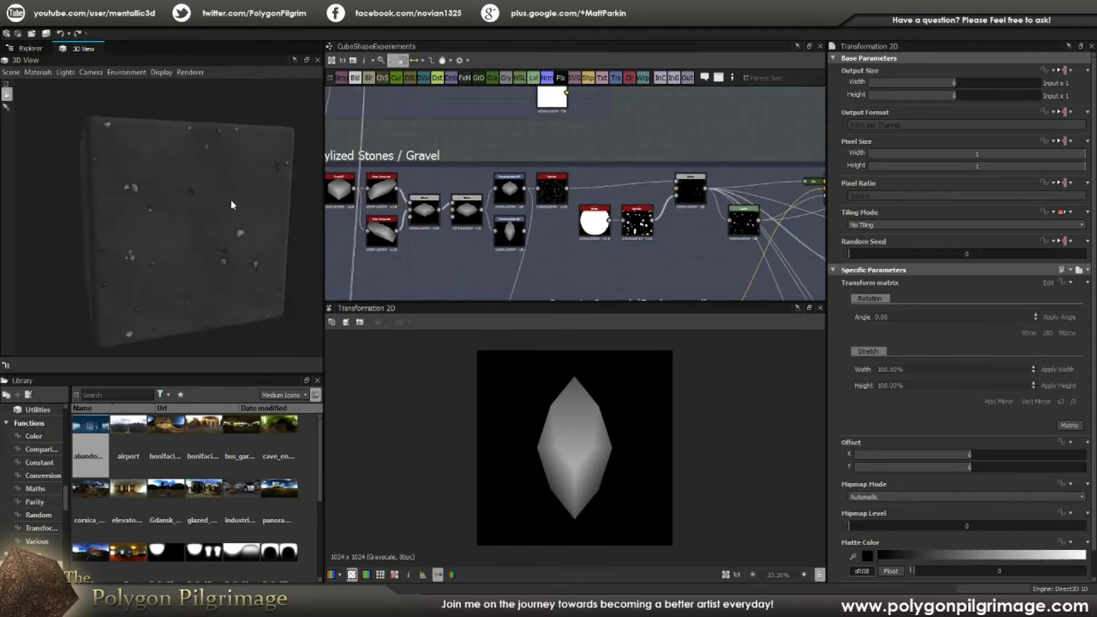
pyautogui.scroll(5, 242, 246)
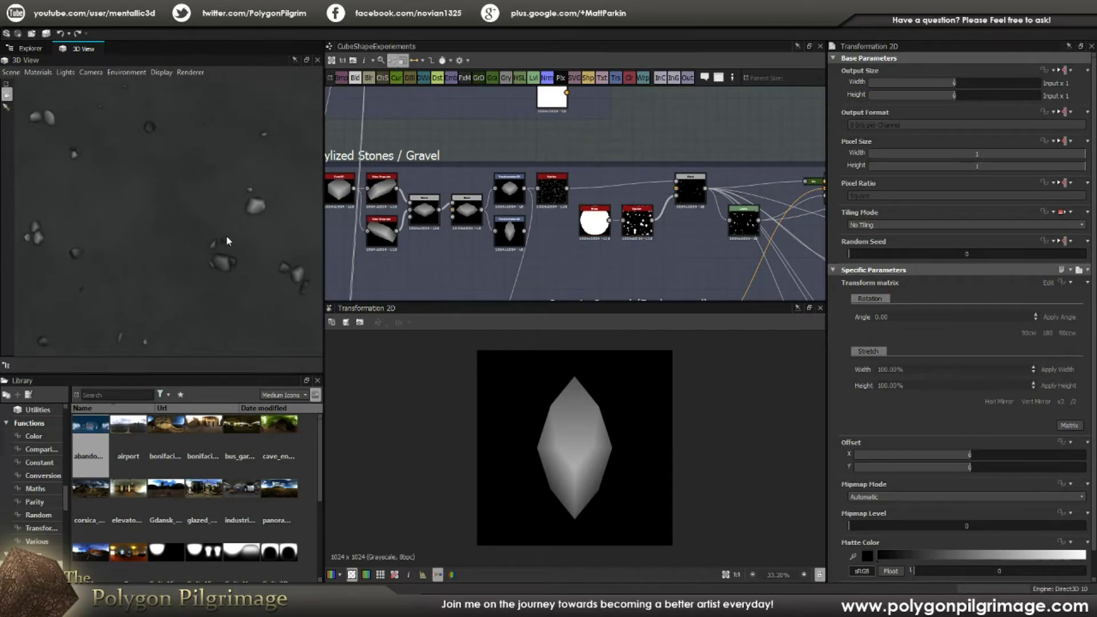
pyautogui.scroll(3, 698, 232)
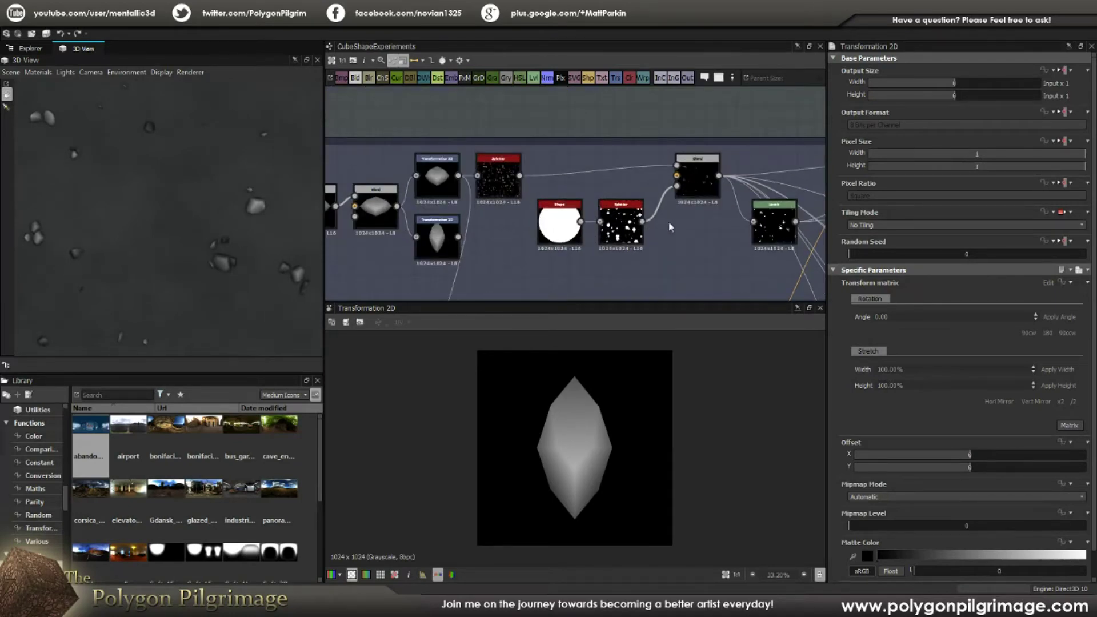
# Preview the Splatter node fed by the transformed stone up close and compare it with the stones on the 3D cube
pyautogui.click(502, 188)
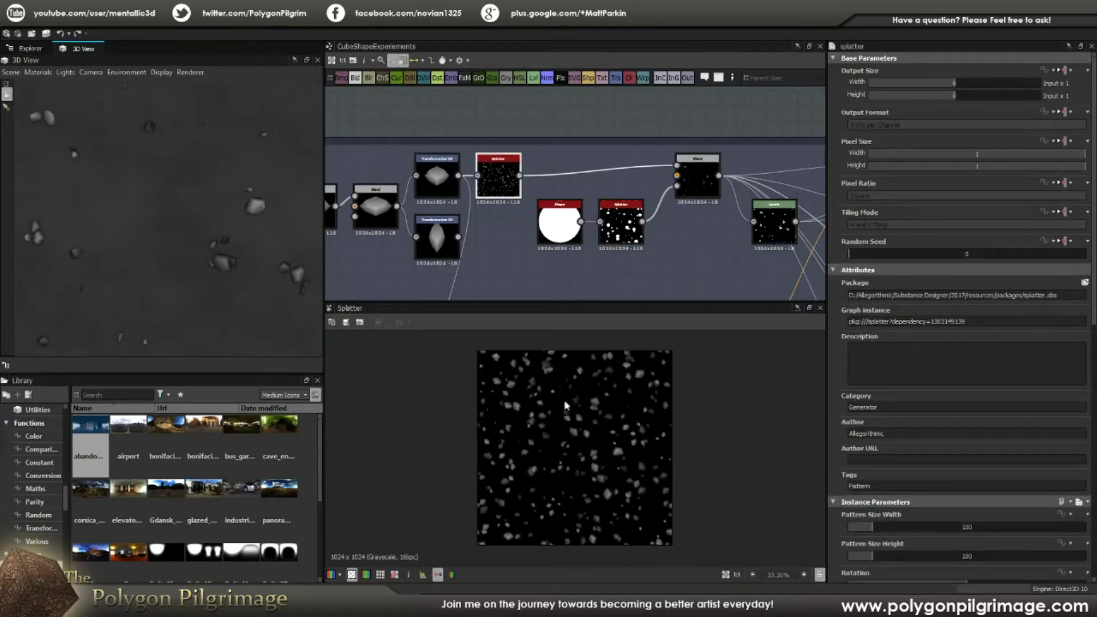
pyautogui.scroll(4, 583, 438)
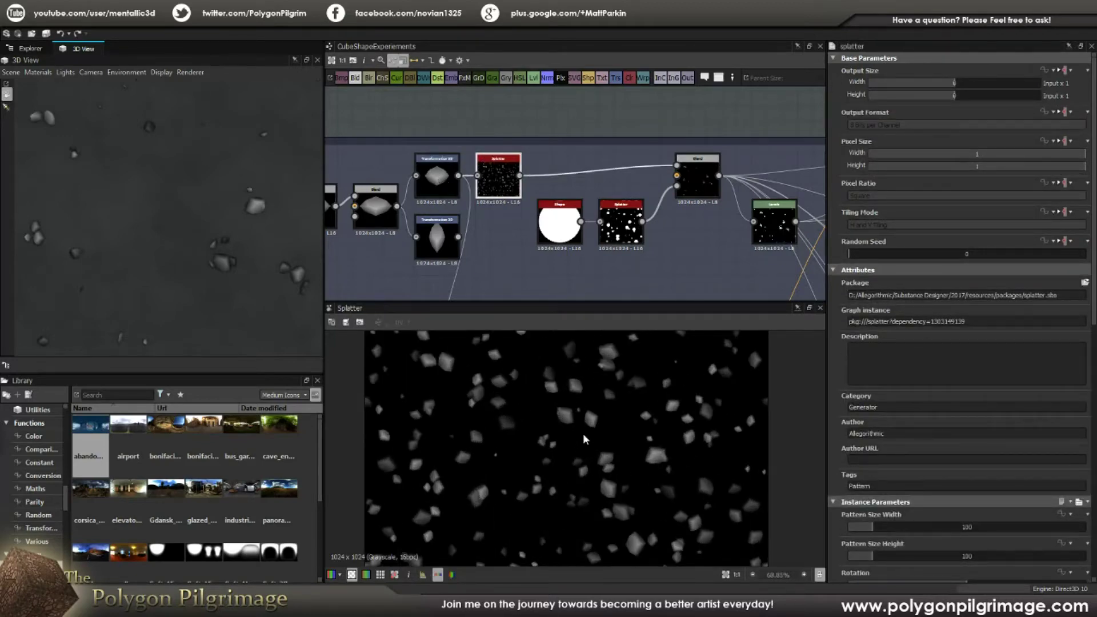
pyautogui.scroll(-1, 583, 439)
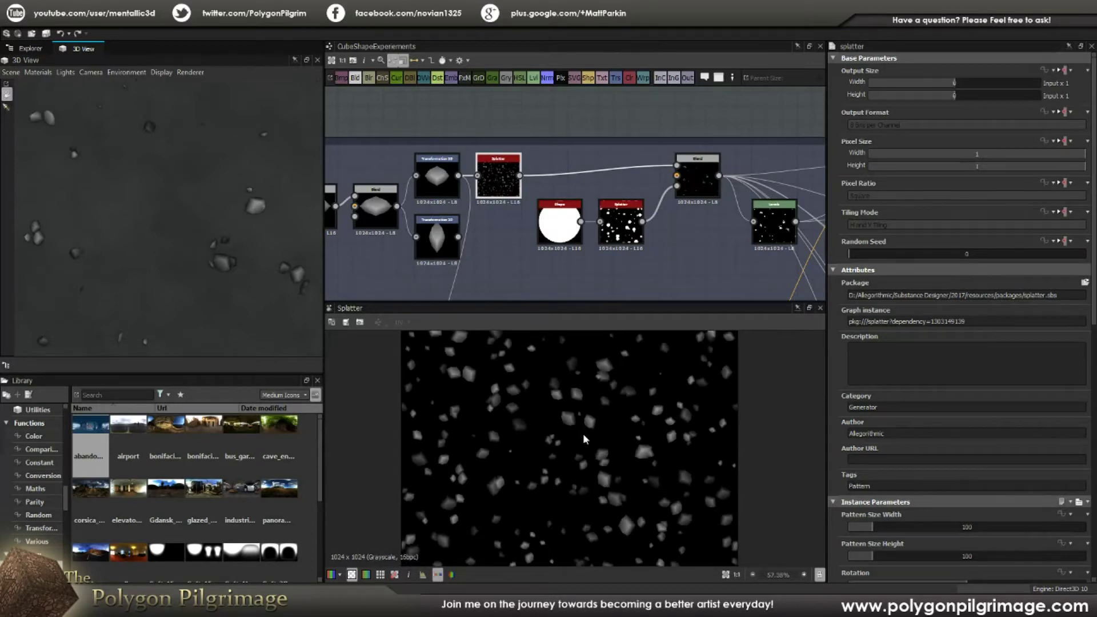
pyautogui.scroll(-5, 248, 237)
pyautogui.moveTo(206, 236); pyautogui.dragTo(214, 234, button='middle')
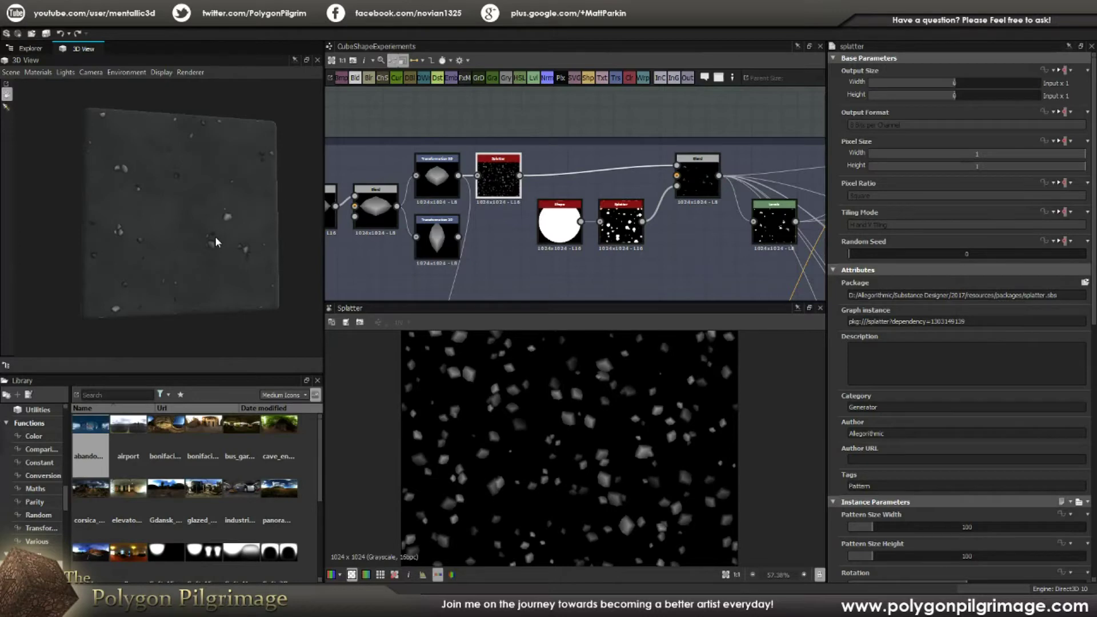
# Review the stone Splatter node's instance parameters, from Pattern Size Width through Luminance Variation
pyautogui.scroll(-7, 942, 377)
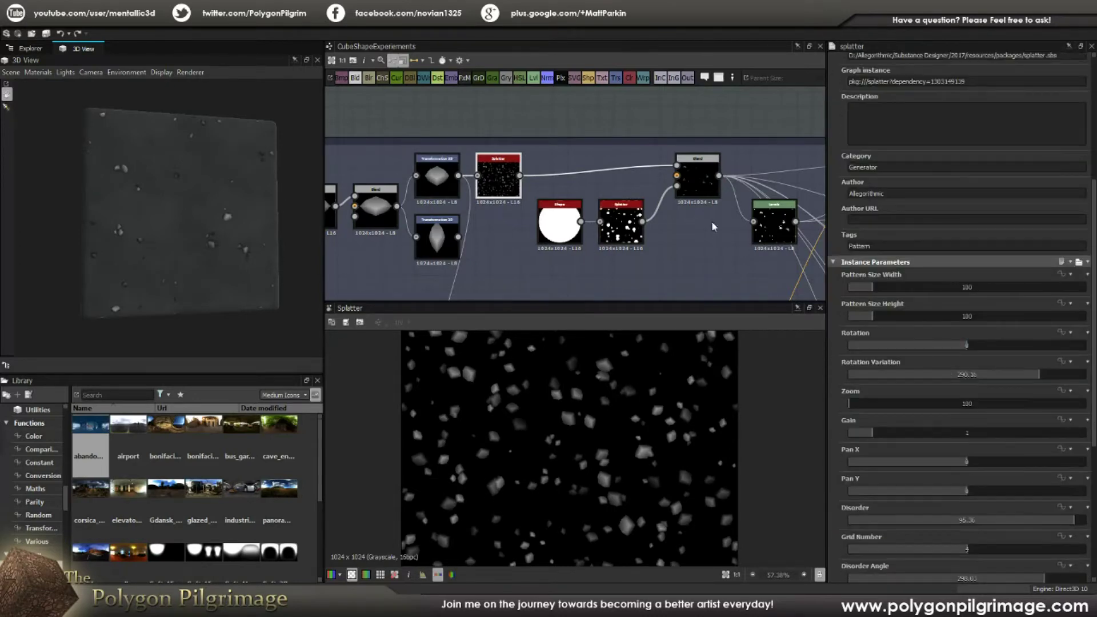
pyautogui.scroll(-2, 988, 327)
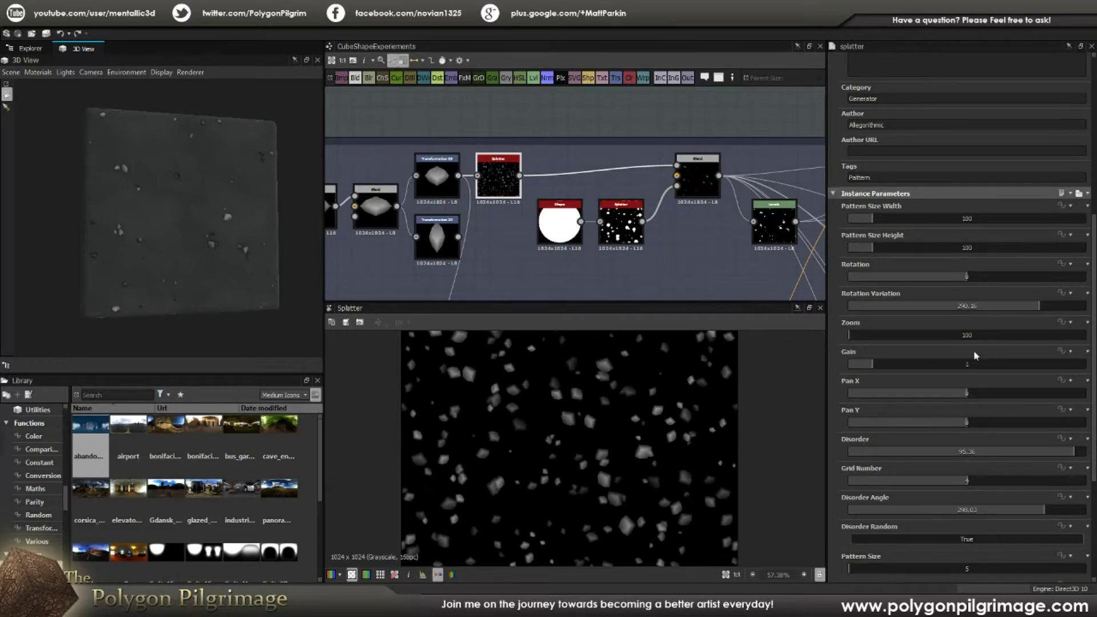
pyautogui.scroll(-2, 989, 355)
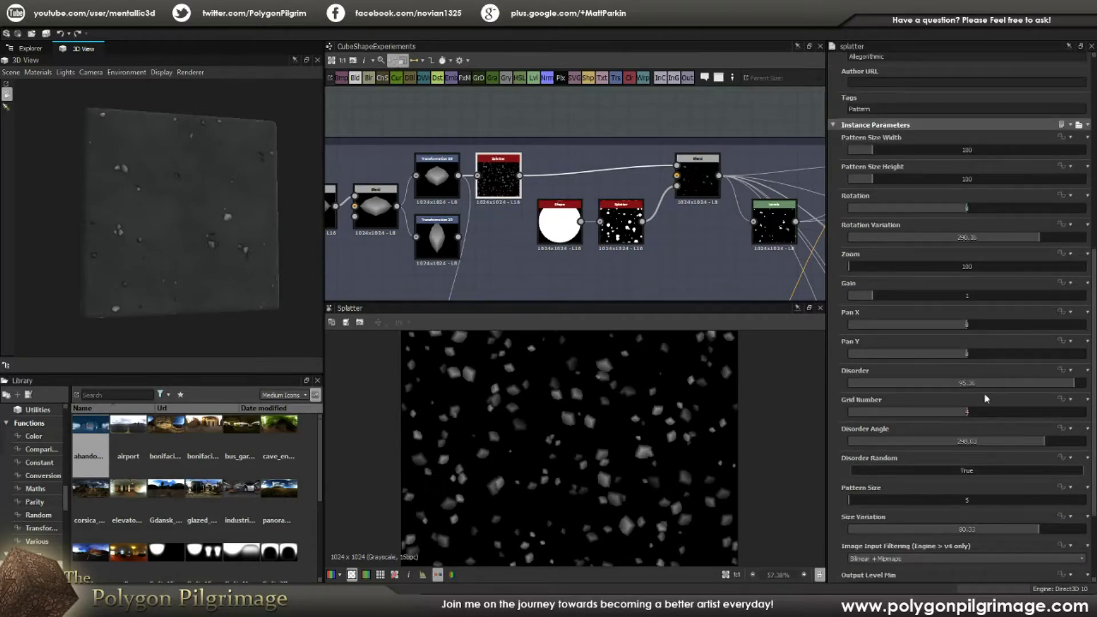
pyautogui.scroll(-1, 1025, 359)
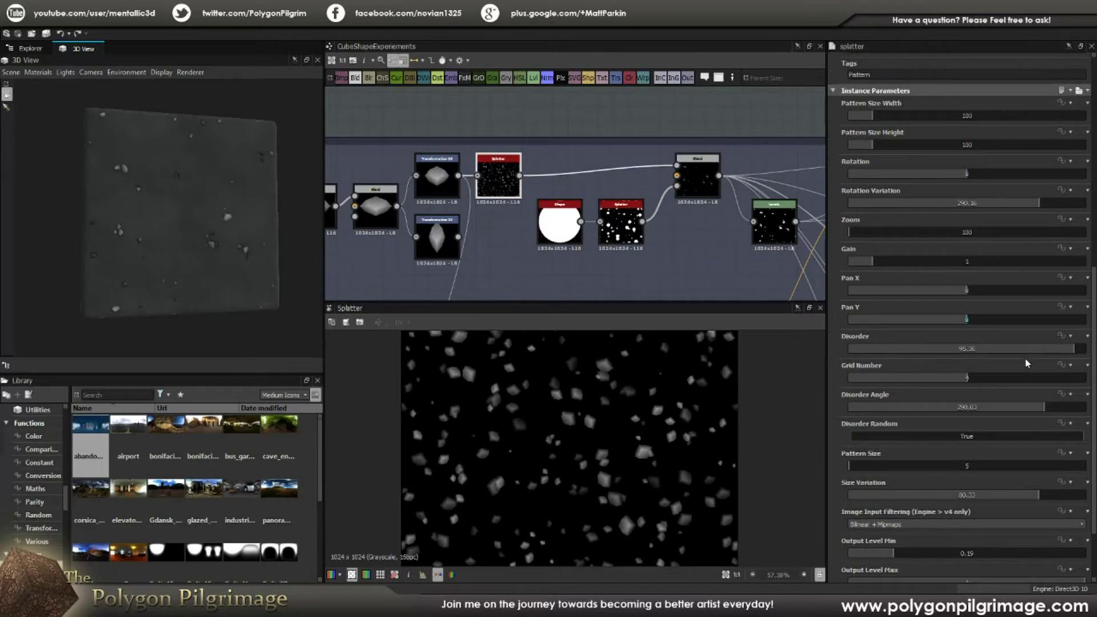
pyautogui.scroll(-1, 1026, 358)
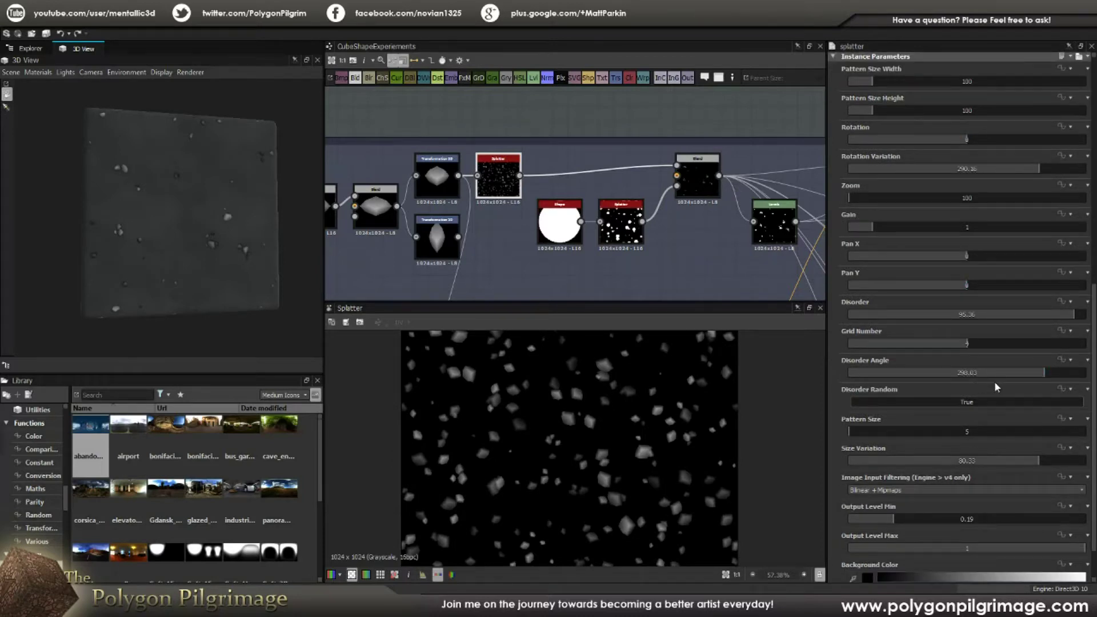
pyautogui.scroll(-2, 994, 382)
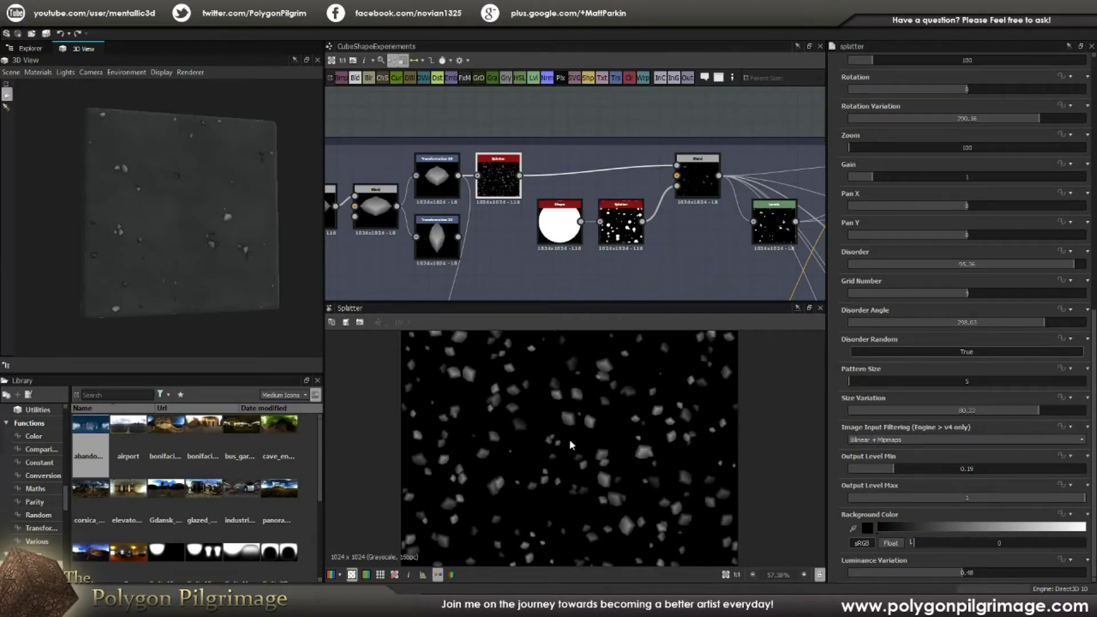
# Preview the Blend node that masks the stone Splatter with the circle-shape Splatter
pyautogui.click(669, 257)
pyautogui.moveTo(216, 205); pyautogui.dragTo(201, 170)
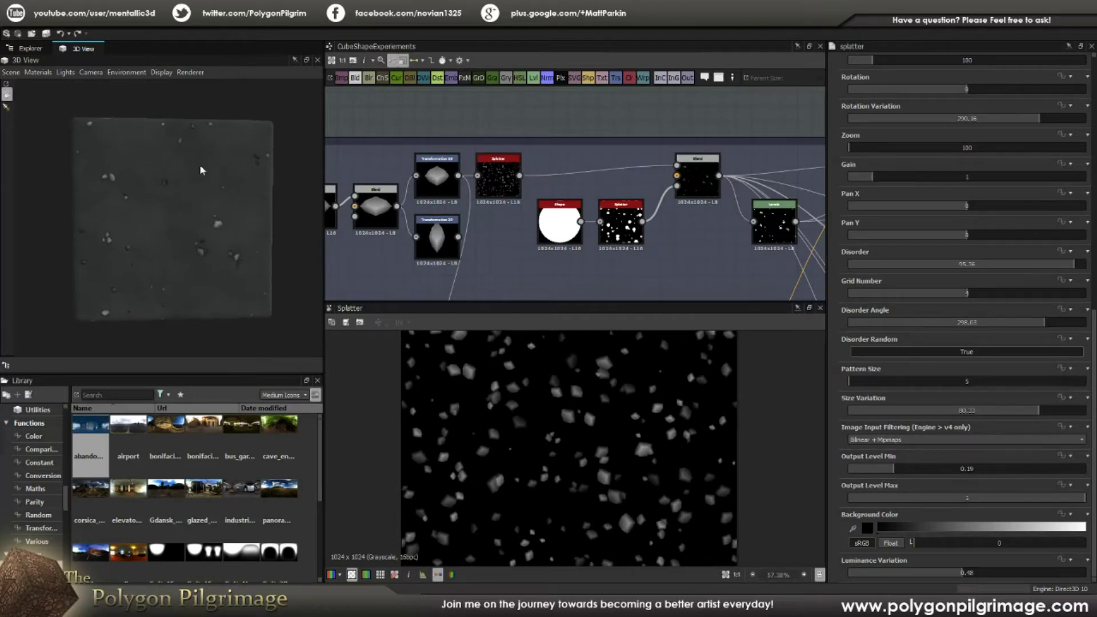
pyautogui.scroll(2, 699, 197)
pyautogui.doubleClick(697, 176)
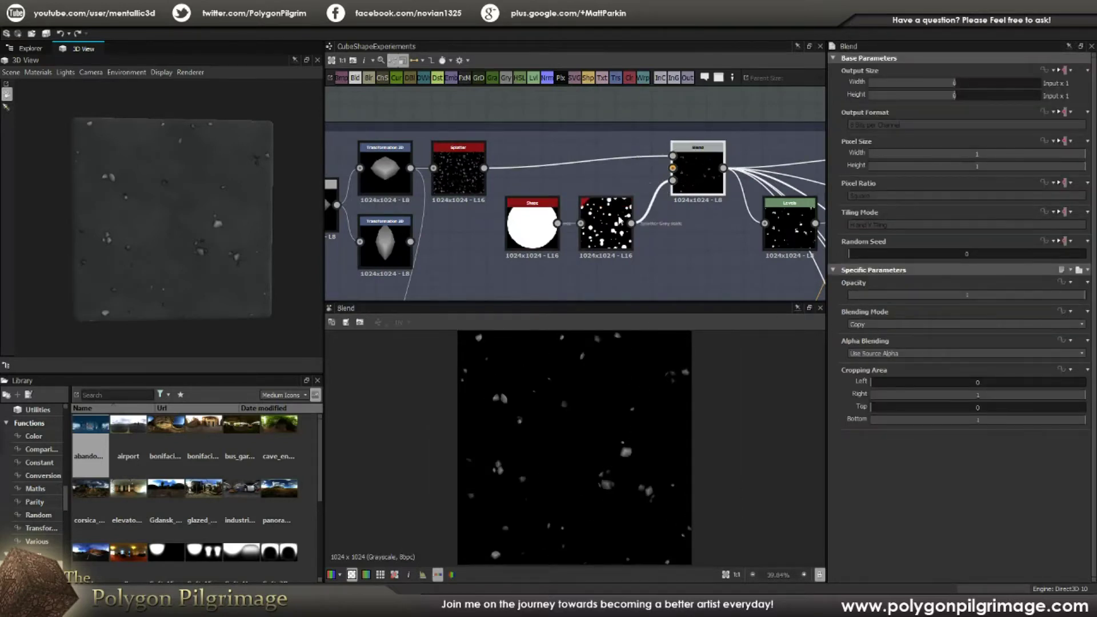
# Preview the circle Splatter, the stone Splatter and the Blend node in turn to compare the mask, its source and the masked stones
pyautogui.scroll(2, 605, 226)
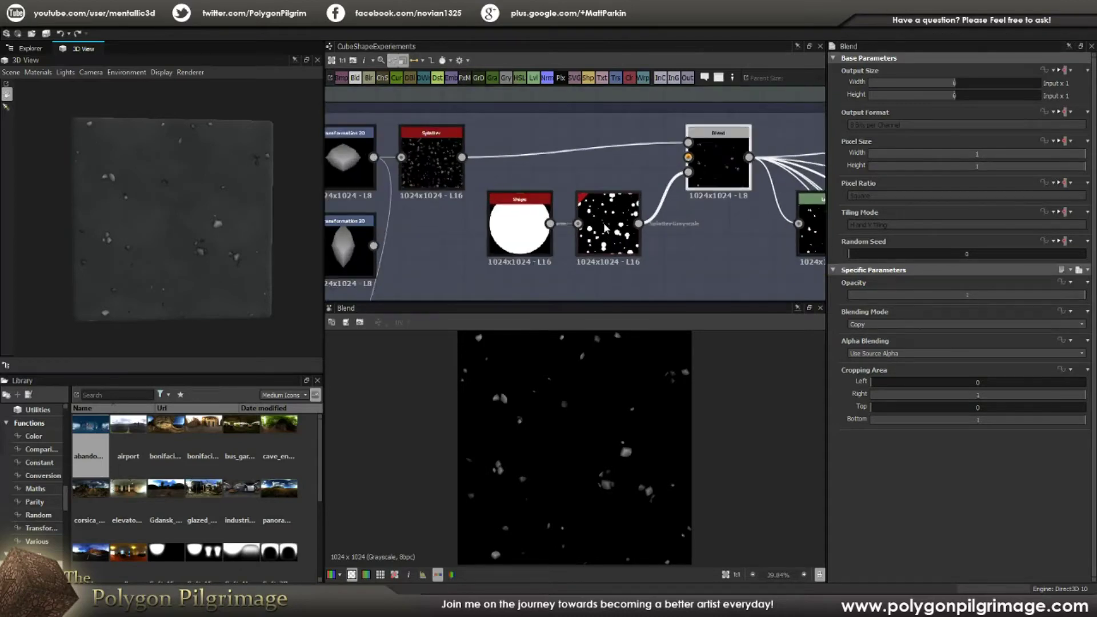
pyautogui.doubleClick(606, 226)
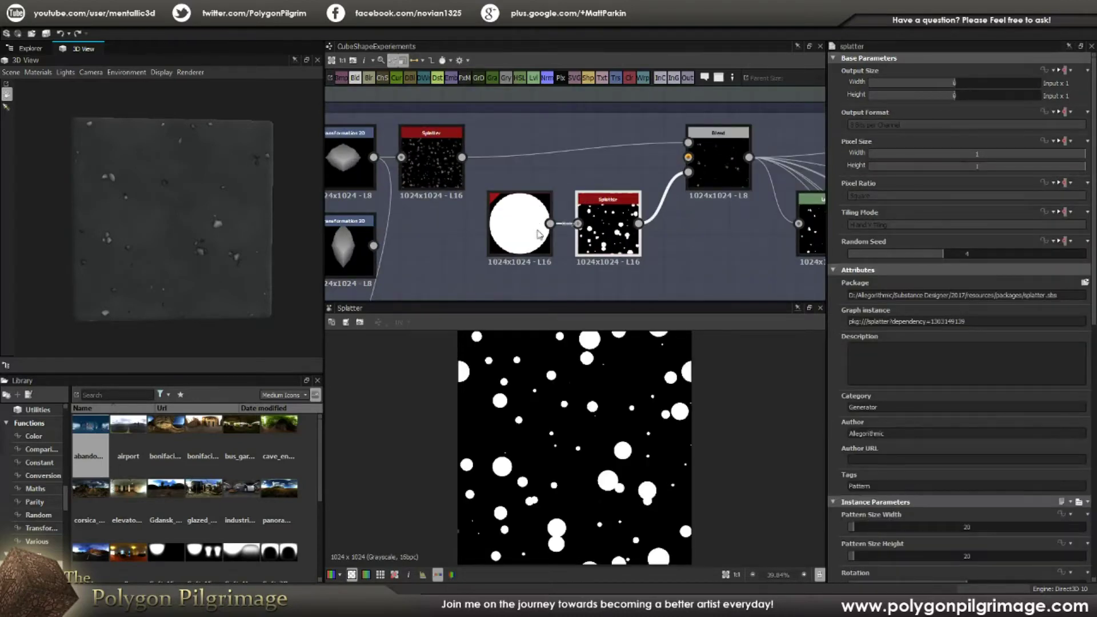
pyautogui.scroll(-1, 600, 424)
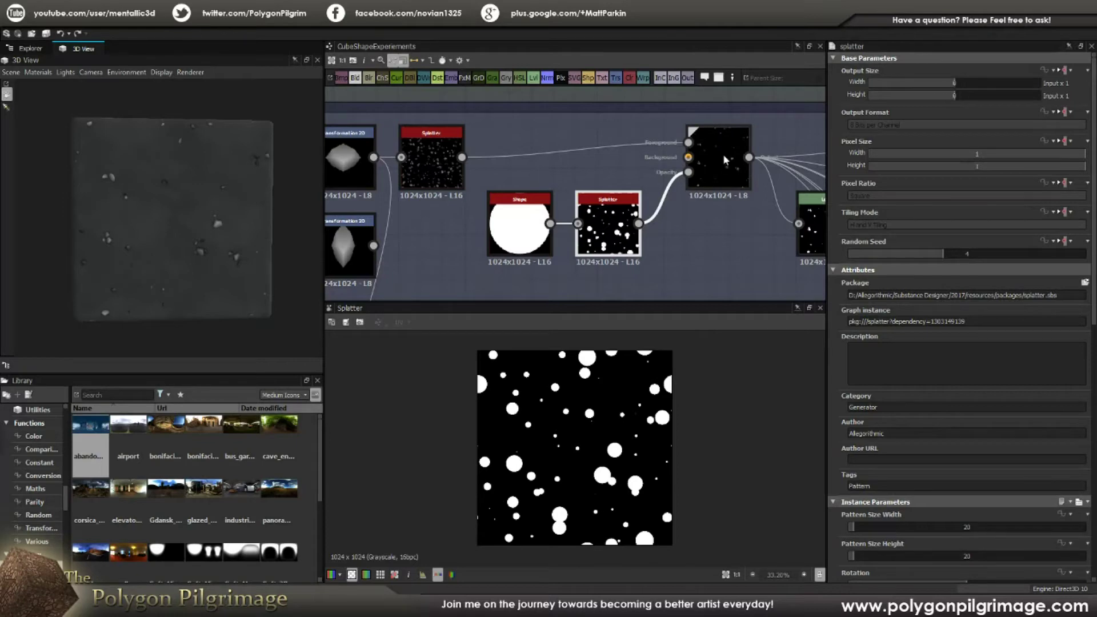
pyautogui.doubleClick(422, 152)
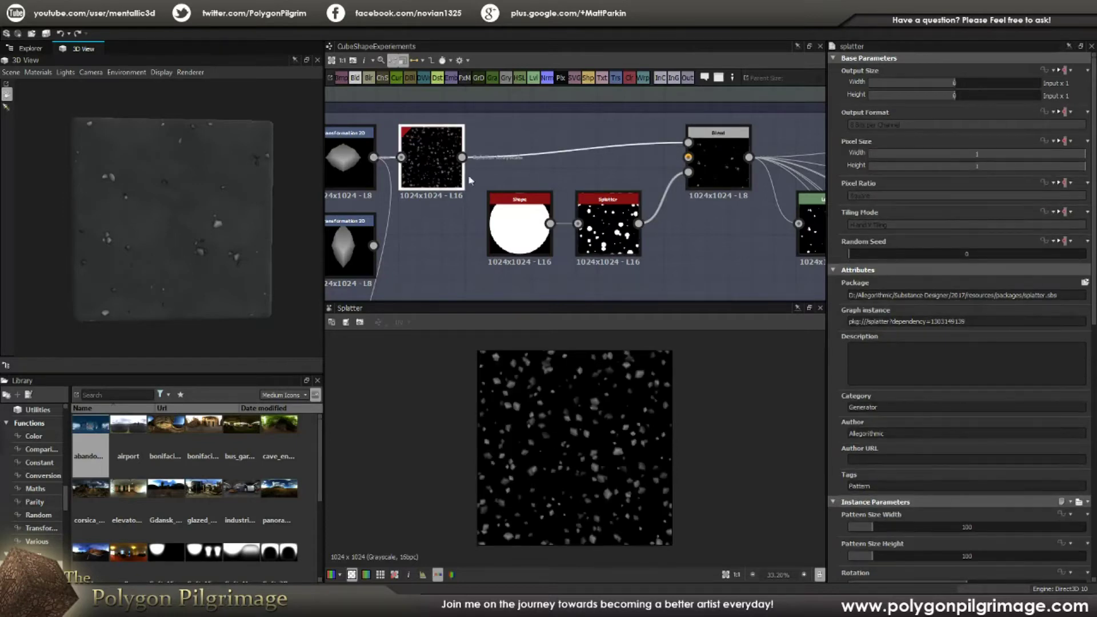
pyautogui.click(600, 220)
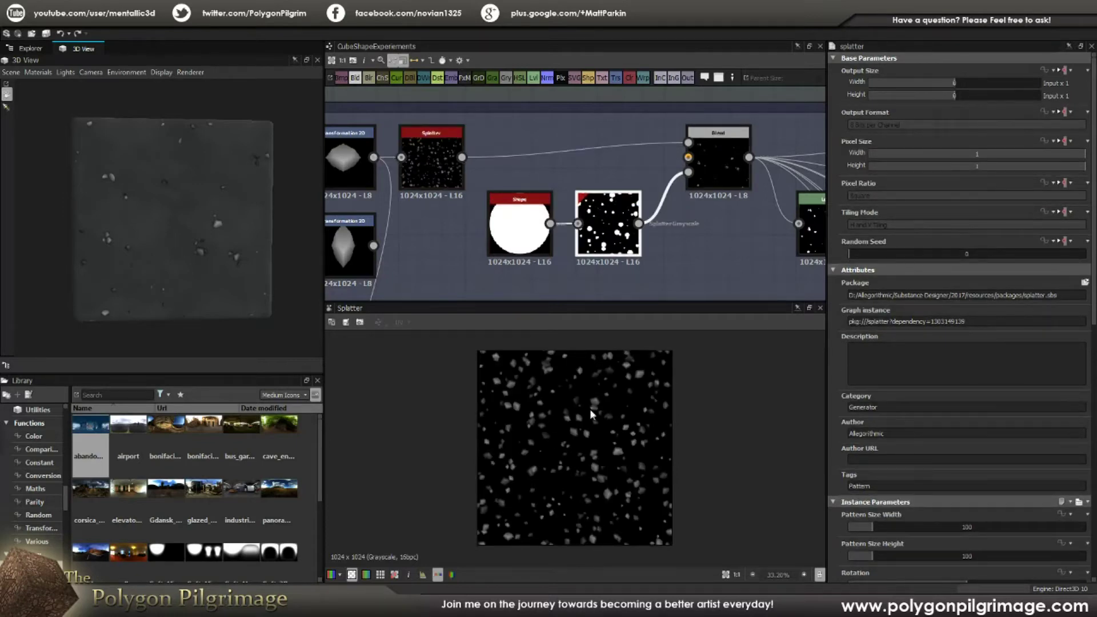
pyautogui.doubleClick(721, 145)
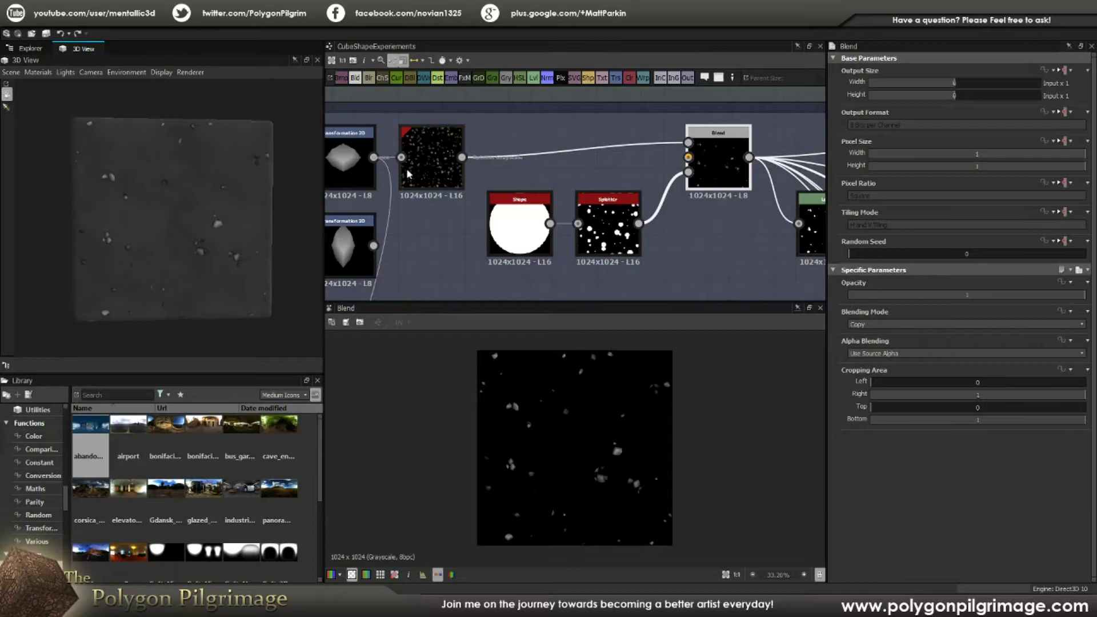
# Examine the sparsely scattered stones on the 3D cube from several angles and up close
pyautogui.moveTo(181, 207); pyautogui.dragTo(139, 248)
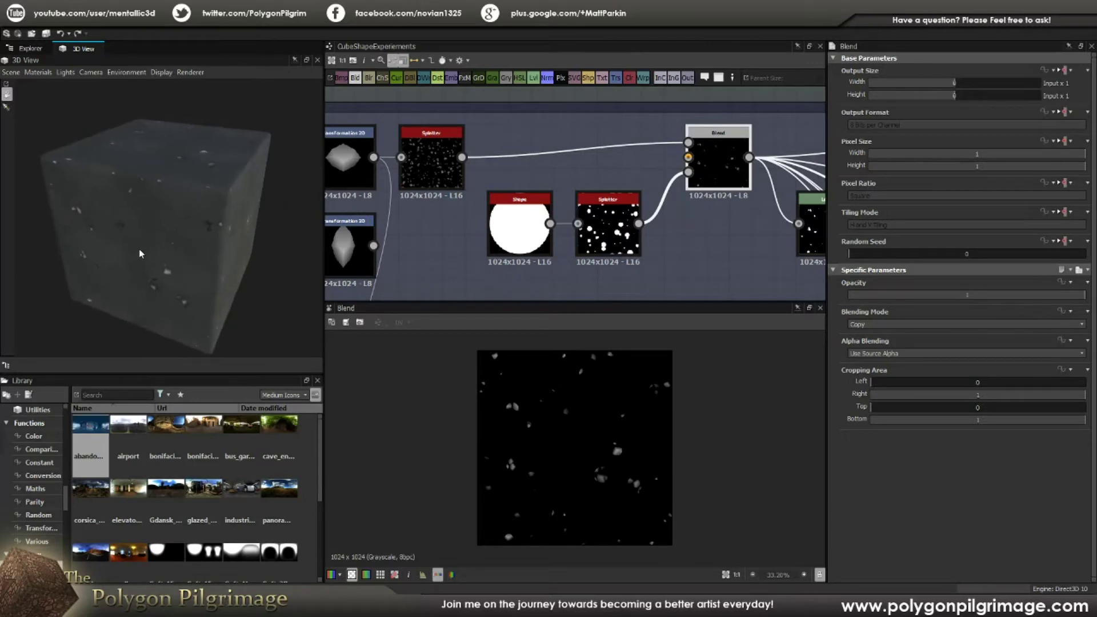
pyautogui.moveTo(239, 257); pyautogui.dragTo(199, 241)
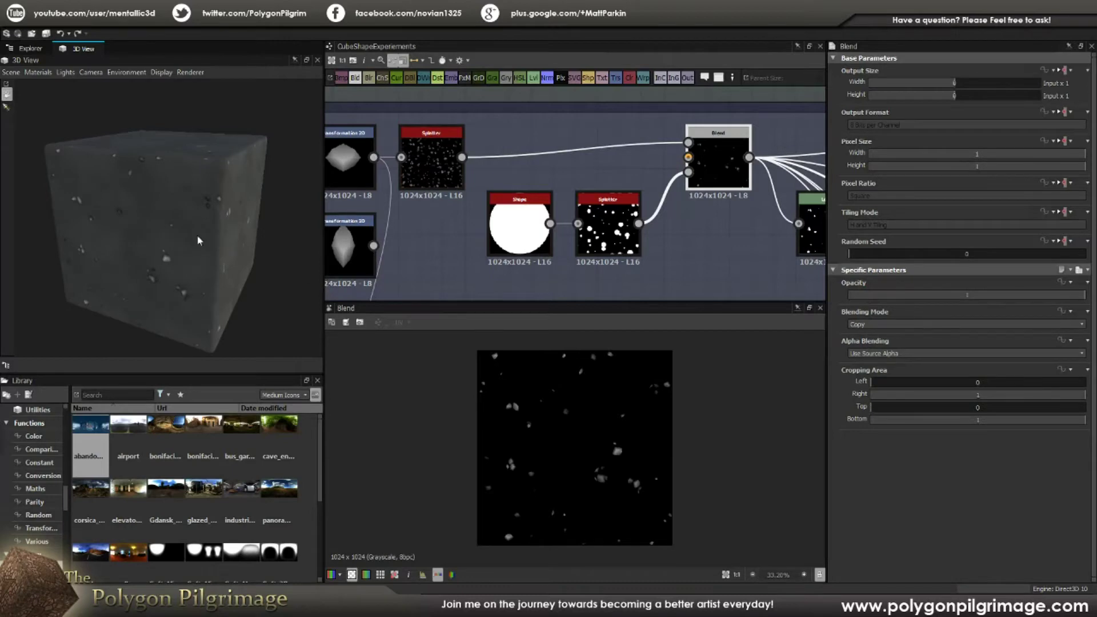
pyautogui.moveTo(162, 238); pyautogui.dragTo(196, 238)
pyautogui.scroll(8, 195, 237)
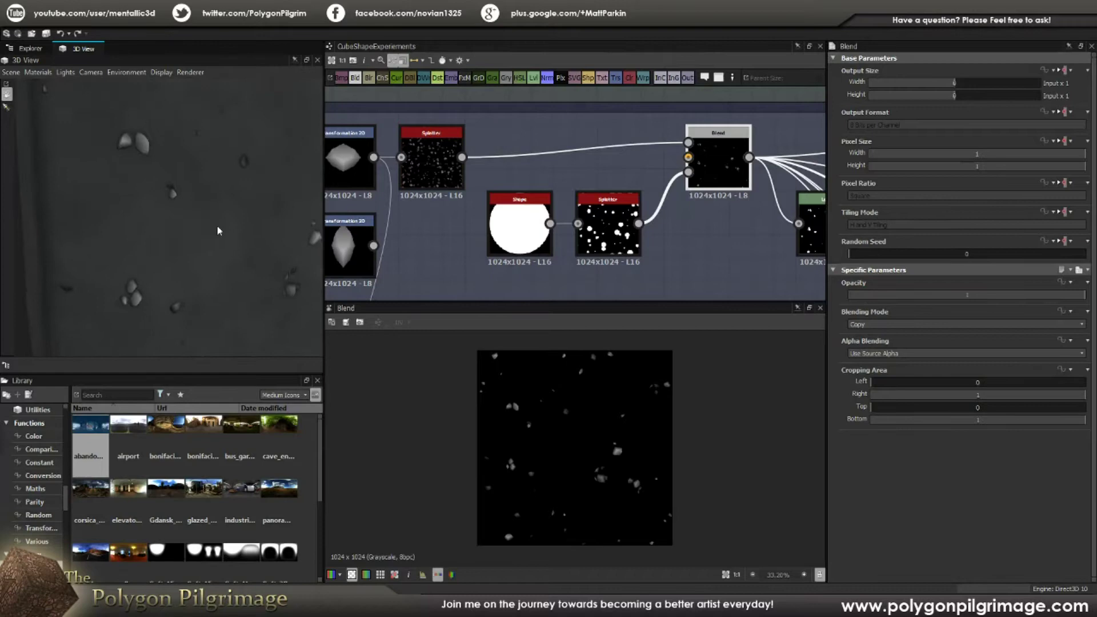
pyautogui.moveTo(183, 220); pyautogui.dragTo(223, 243)
pyautogui.scroll(-5, 194, 231)
pyautogui.scroll(-3, 629, 194)
# Preview the Transformation 2D node fed by Fractal Sum Base in the Generic Ground (Background) frame
pyautogui.moveTo(663, 223); pyautogui.dragTo(614, 169, button='middle')
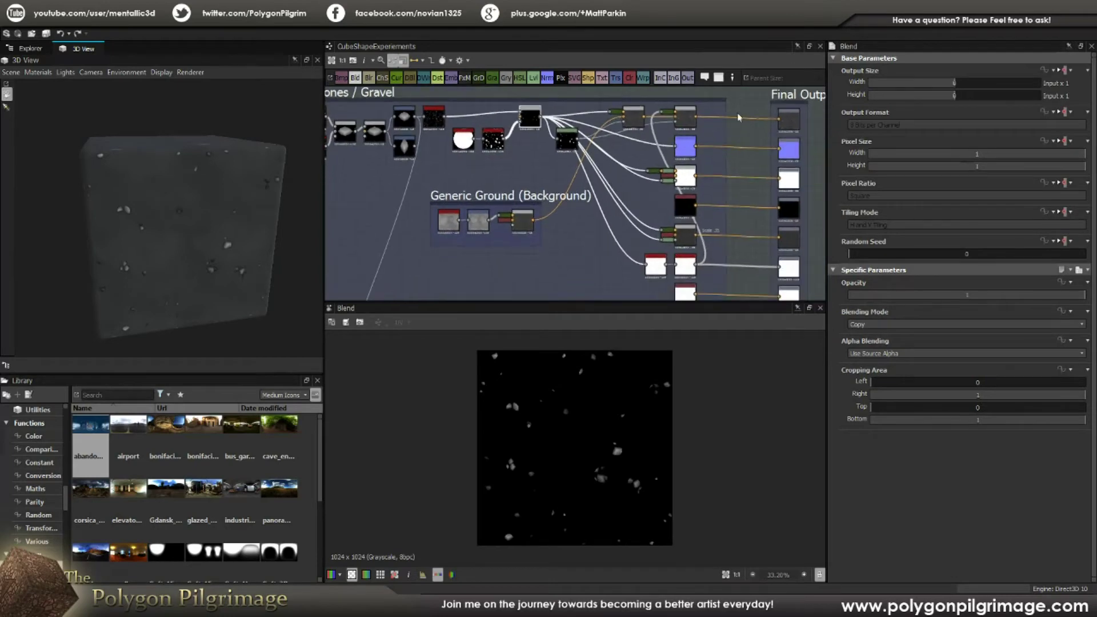
pyautogui.scroll(4, 486, 183)
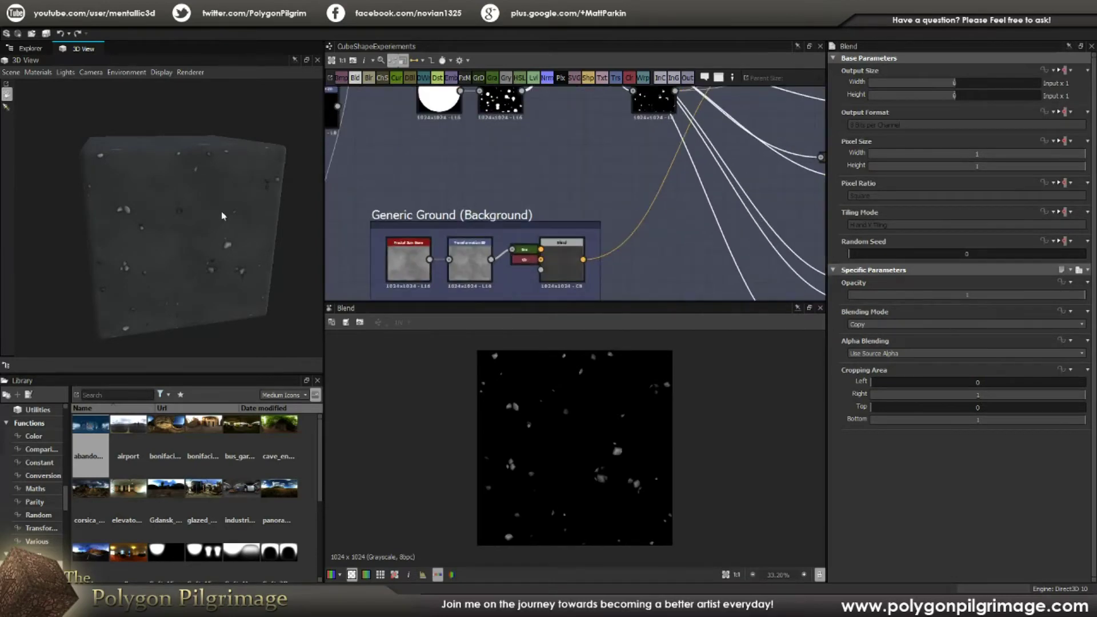
pyautogui.moveTo(183, 217); pyautogui.dragTo(182, 198)
pyautogui.moveTo(537, 213); pyautogui.dragTo(560, 182, button='middle')
pyautogui.scroll(4, 439, 232)
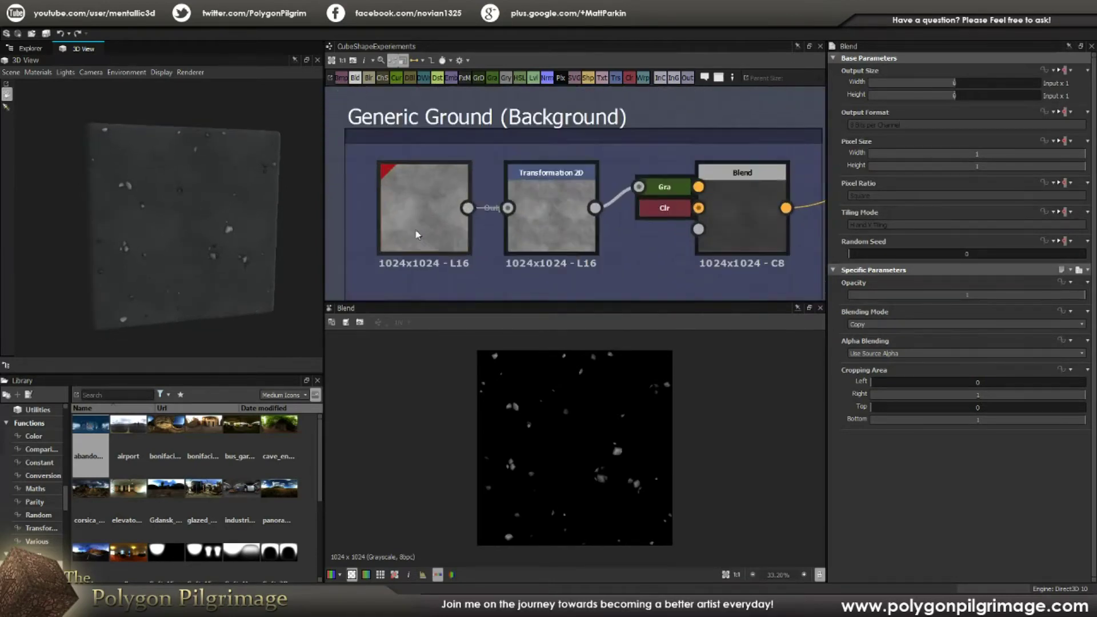
pyautogui.click(581, 235)
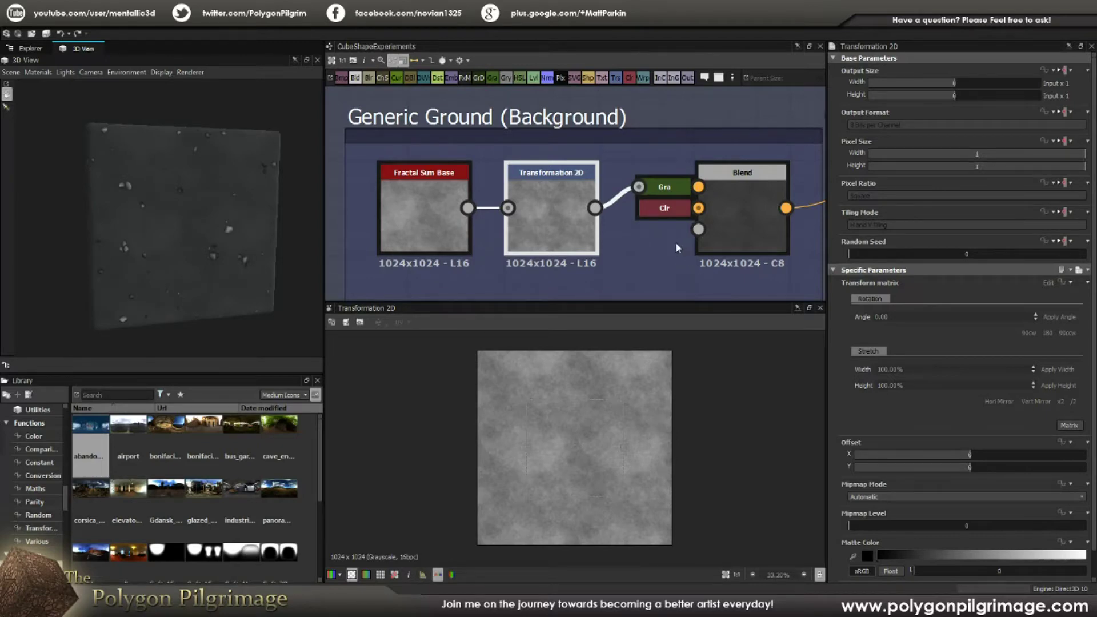
# Preview the Generic Ground frame's Blend node and examine its dark ground texture up close
pyautogui.moveTo(675, 248); pyautogui.dragTo(519, 231, button='middle')
pyautogui.click(577, 226)
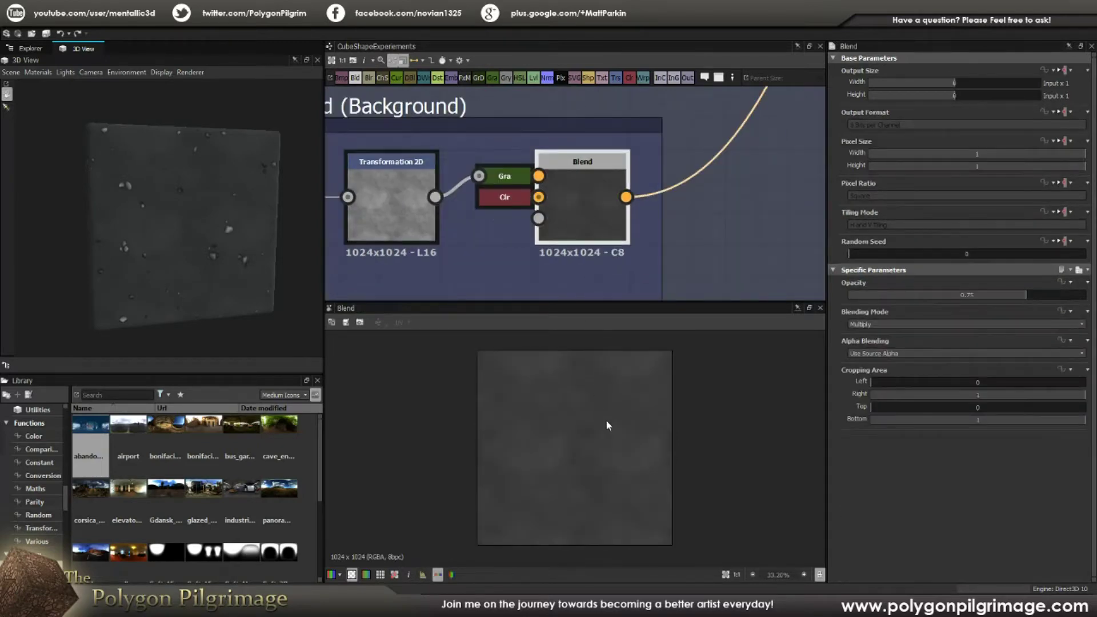
pyautogui.scroll(5, 600, 446)
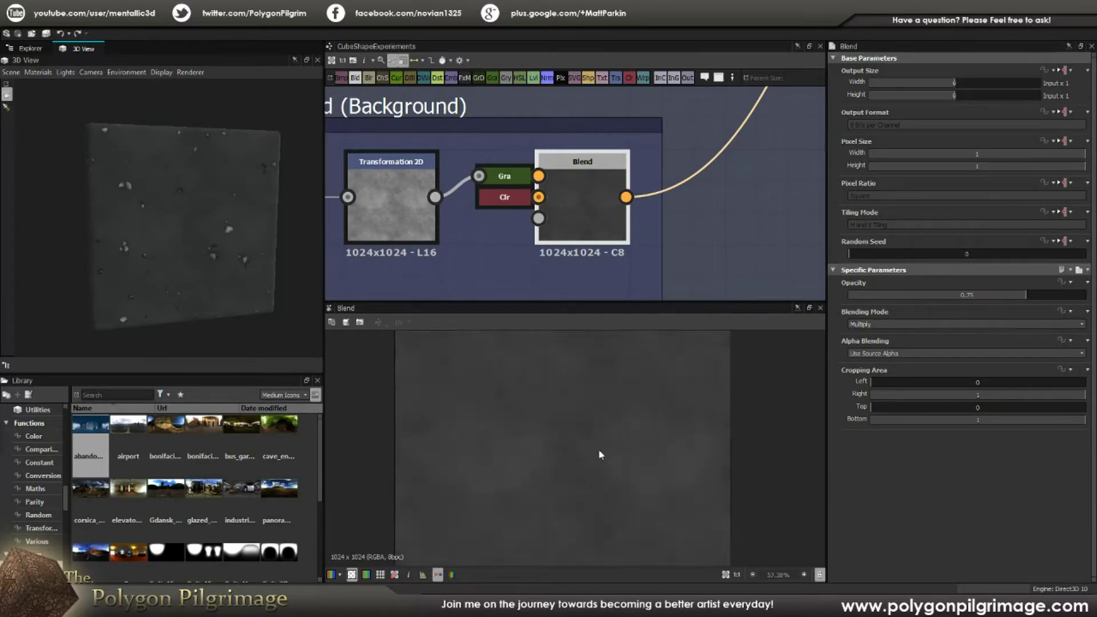
pyautogui.scroll(-5, 589, 426)
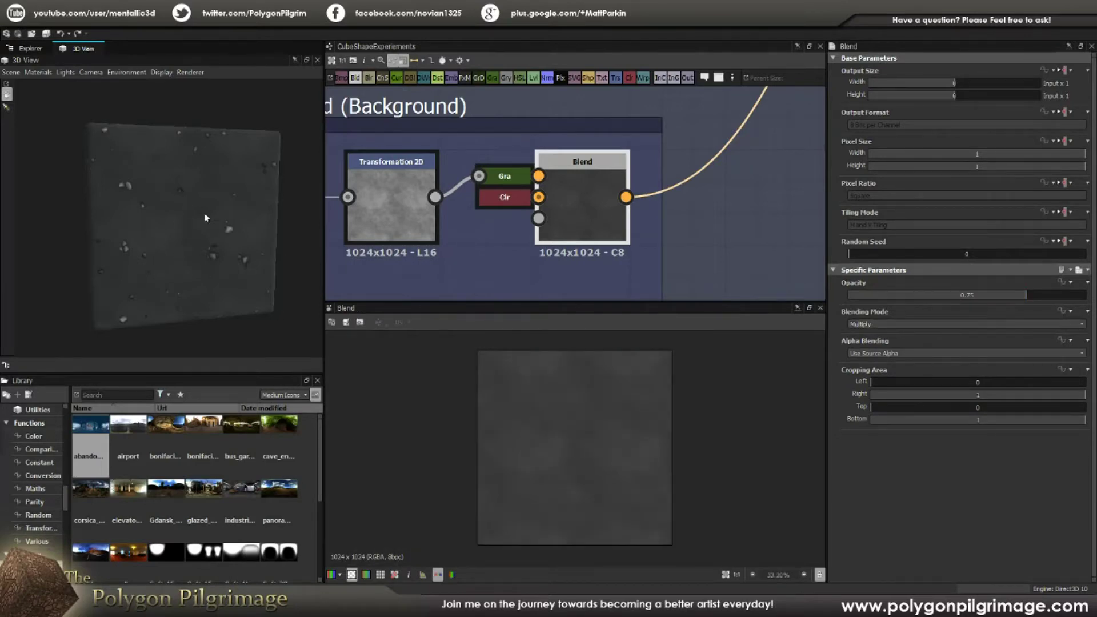
# Preview the stone Levels mask and the Blend node that uses it to combine the stones with the ground color
pyautogui.scroll(-4, 712, 179)
pyautogui.moveTo(712, 180); pyautogui.dragTo(468, 182, button='middle')
pyautogui.moveTo(649, 186); pyautogui.dragTo(640, 256, button='middle')
pyautogui.scroll(4, 579, 167)
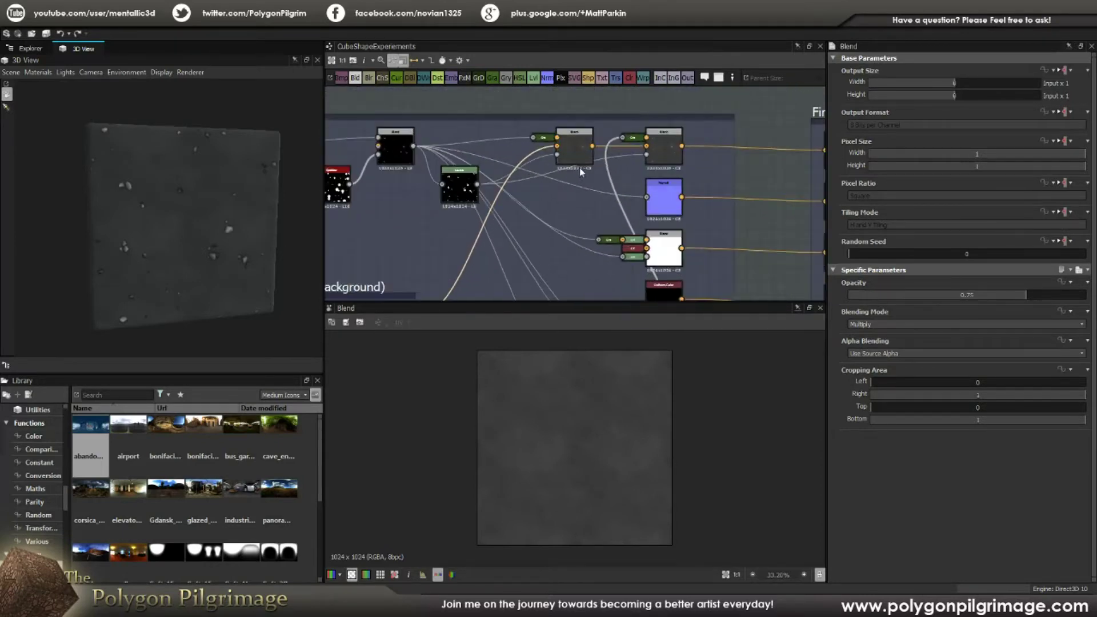
pyautogui.scroll(2, 580, 166)
pyautogui.click(580, 150)
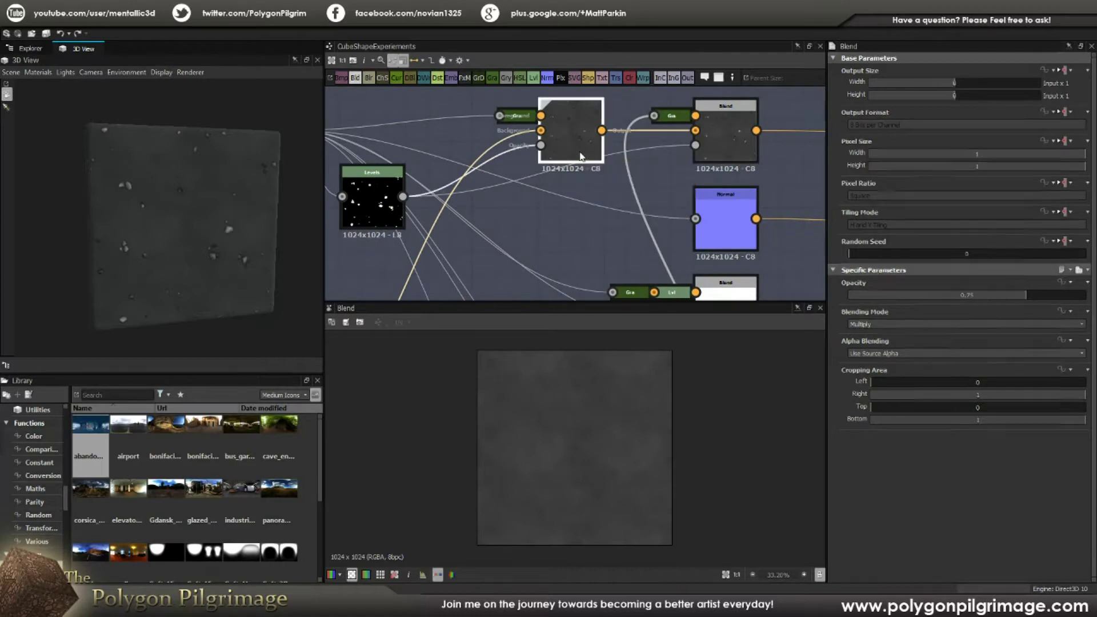
pyautogui.doubleClick(380, 207)
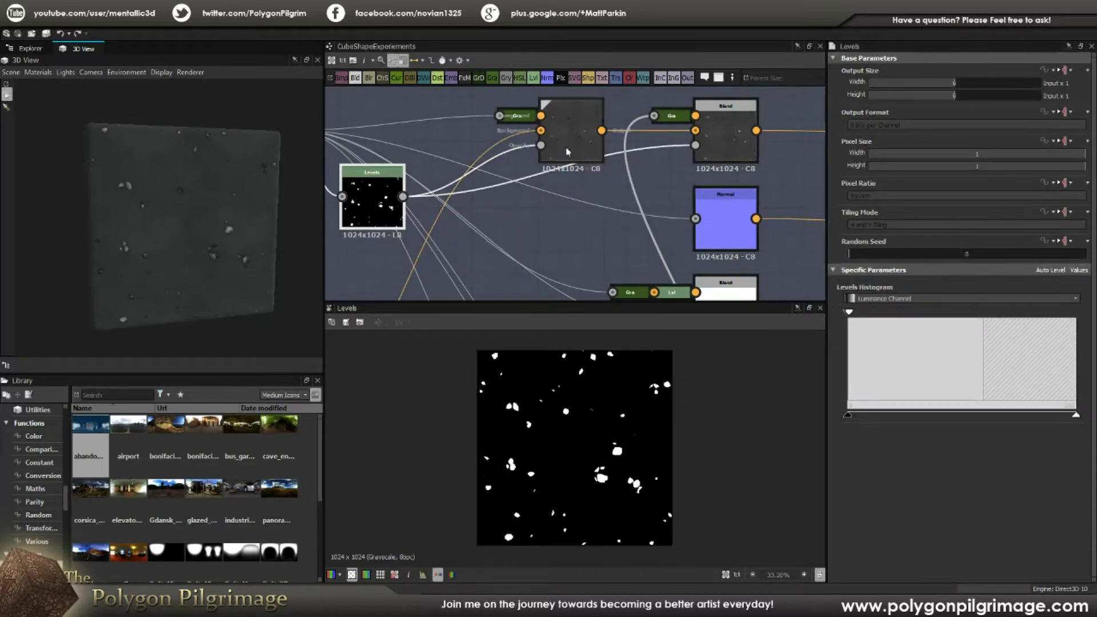
pyautogui.doubleClick(568, 143)
pyautogui.scroll(1, 612, 456)
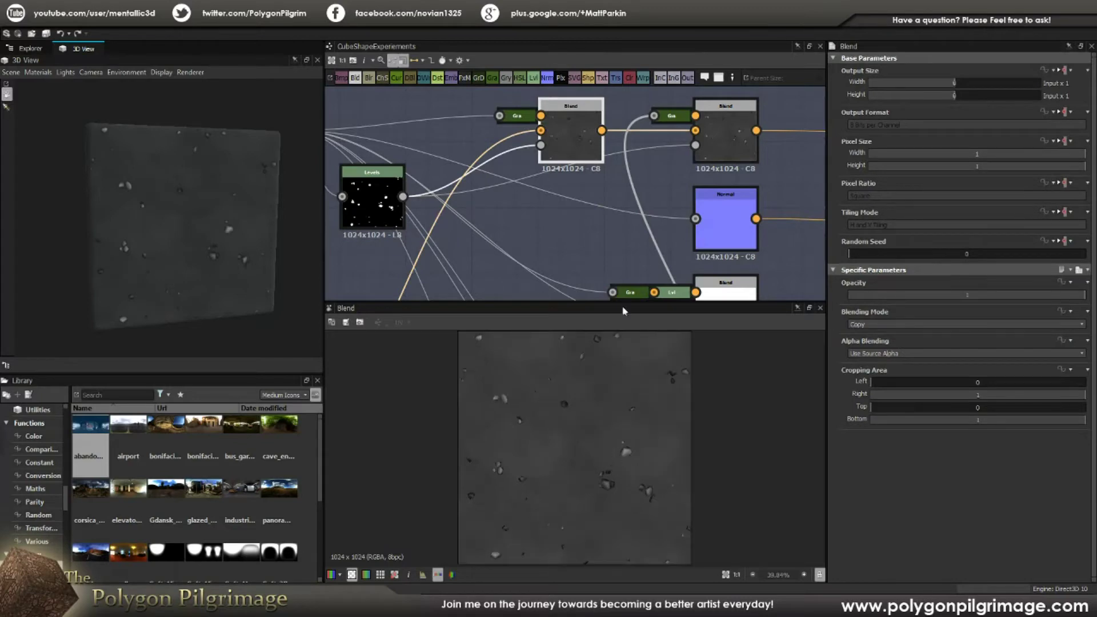
# Preview the Normal node and the masked stone Blend node that feeds it
pyautogui.scroll(-2, 607, 225)
pyautogui.scroll(-1, 607, 225)
pyautogui.moveTo(703, 203); pyautogui.dragTo(665, 157, button='middle')
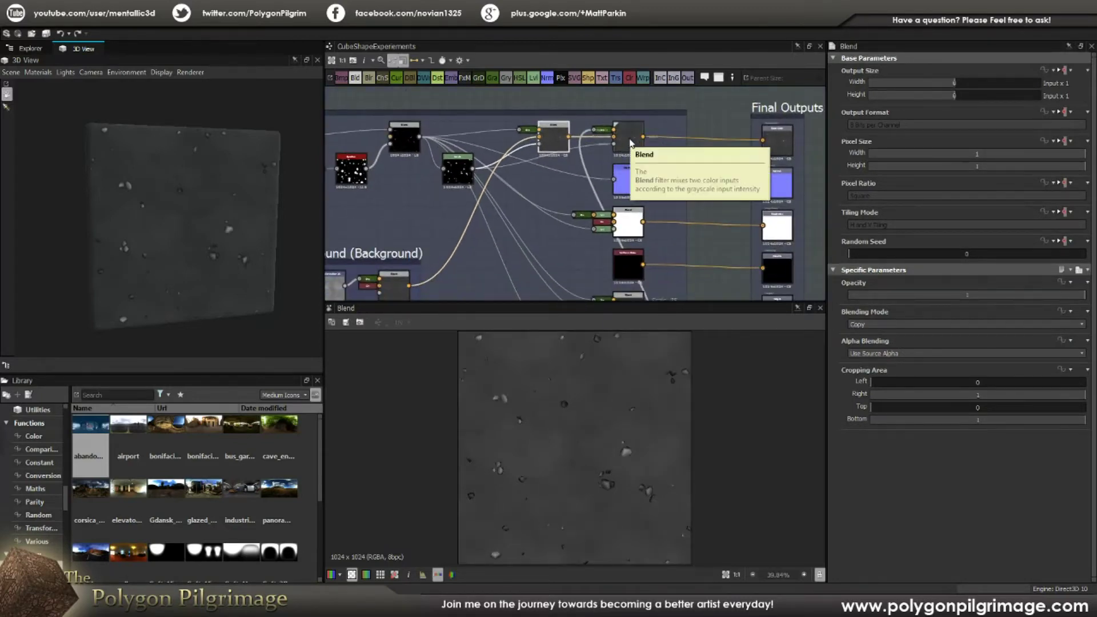
pyautogui.doubleClick(621, 187)
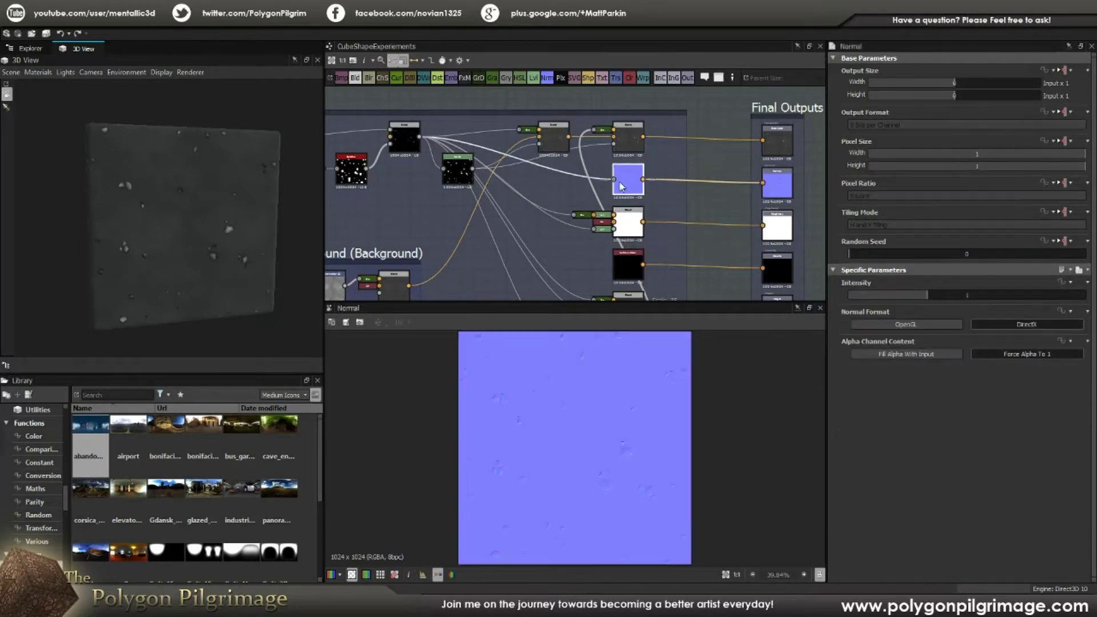
pyautogui.doubleClick(403, 143)
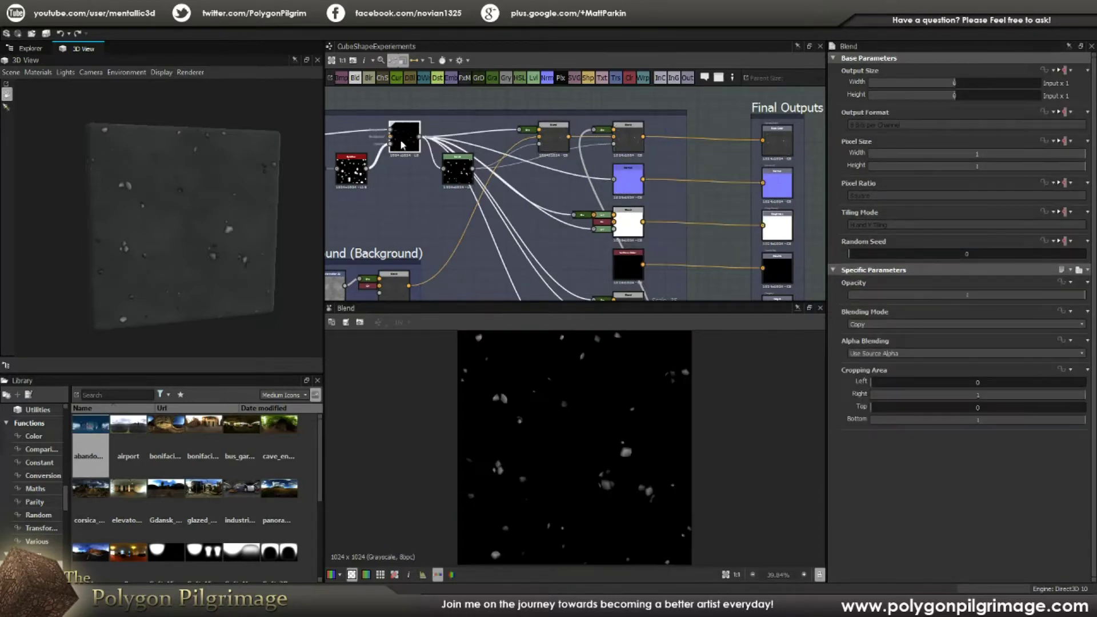
# Preview the Blend node that feeds the Roughness output
pyautogui.scroll(3, 630, 206)
pyautogui.doubleClick(642, 196)
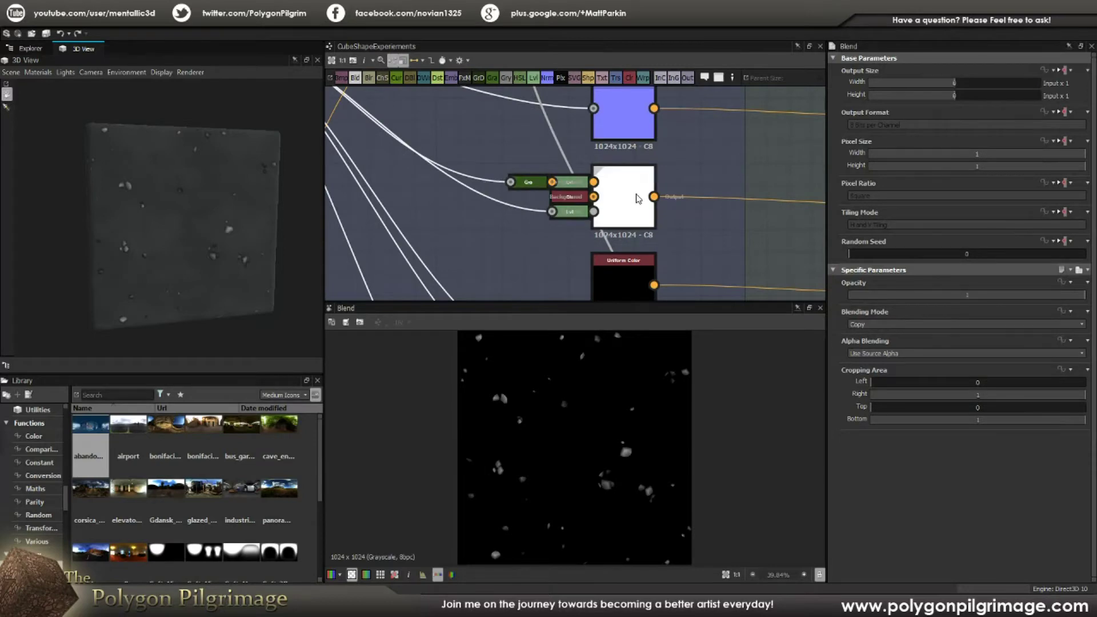
pyautogui.scroll(-5, 673, 212)
pyautogui.scroll(4, 698, 215)
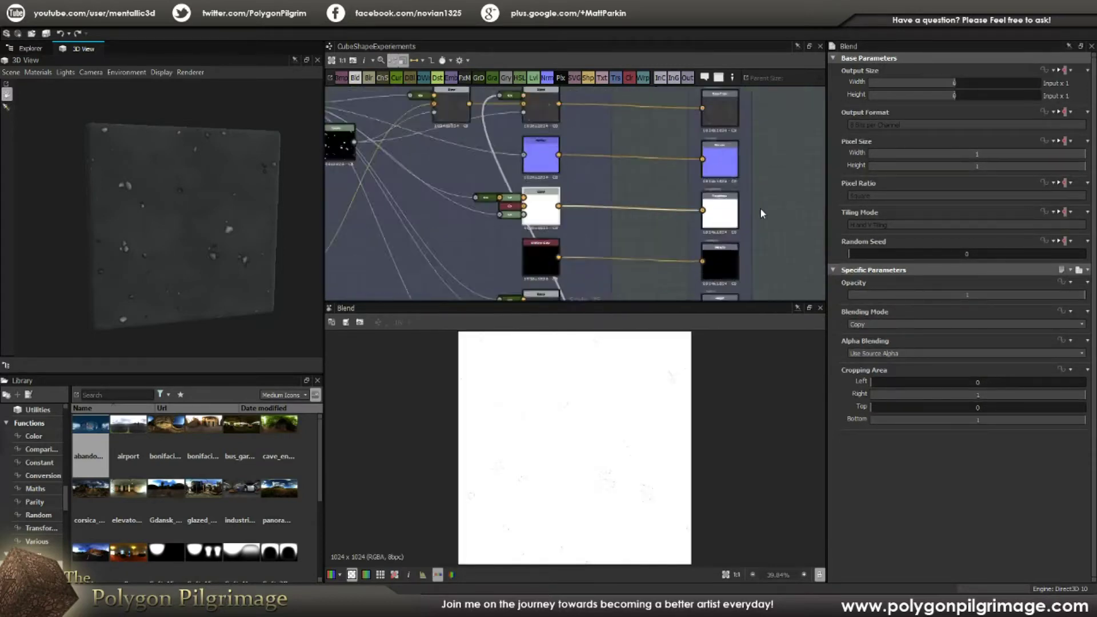
pyautogui.scroll(-1, 551, 197)
pyautogui.scroll(3, 589, 451)
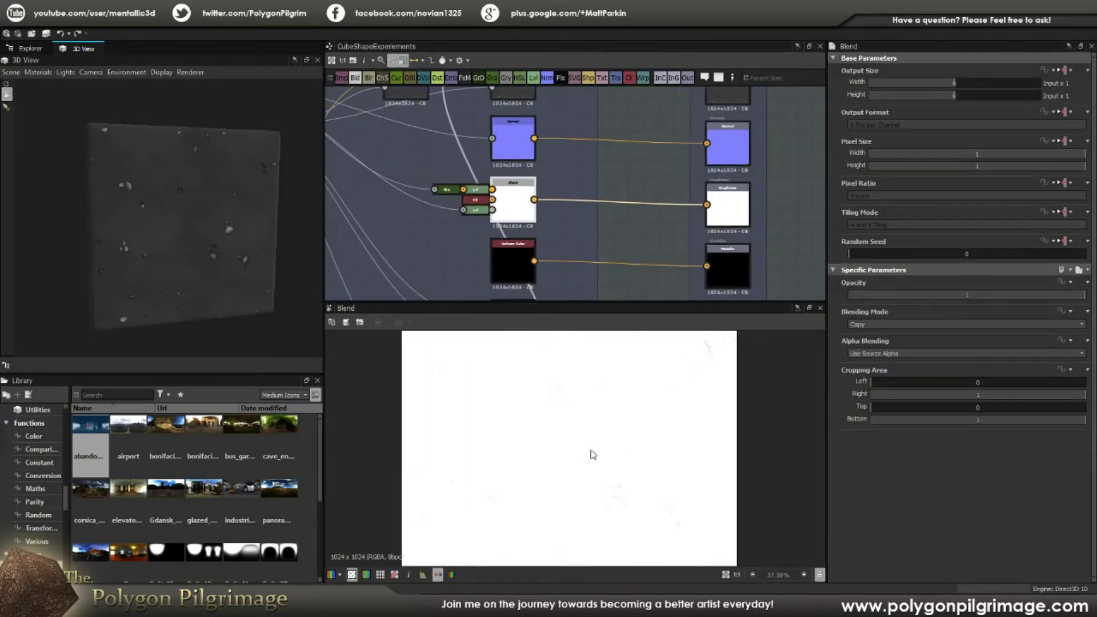
# Examine the faint stone outlines in the roughness map up close
pyautogui.scroll(4, 603, 523)
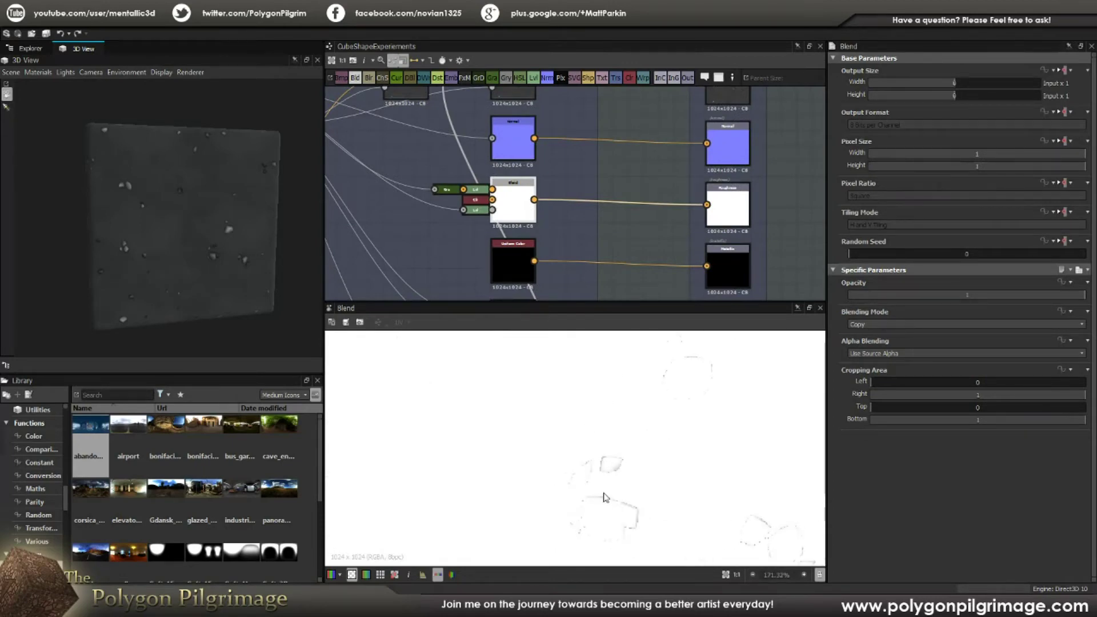
pyautogui.scroll(-4, 598, 485)
pyautogui.scroll(4, 543, 400)
pyautogui.scroll(1, 541, 407)
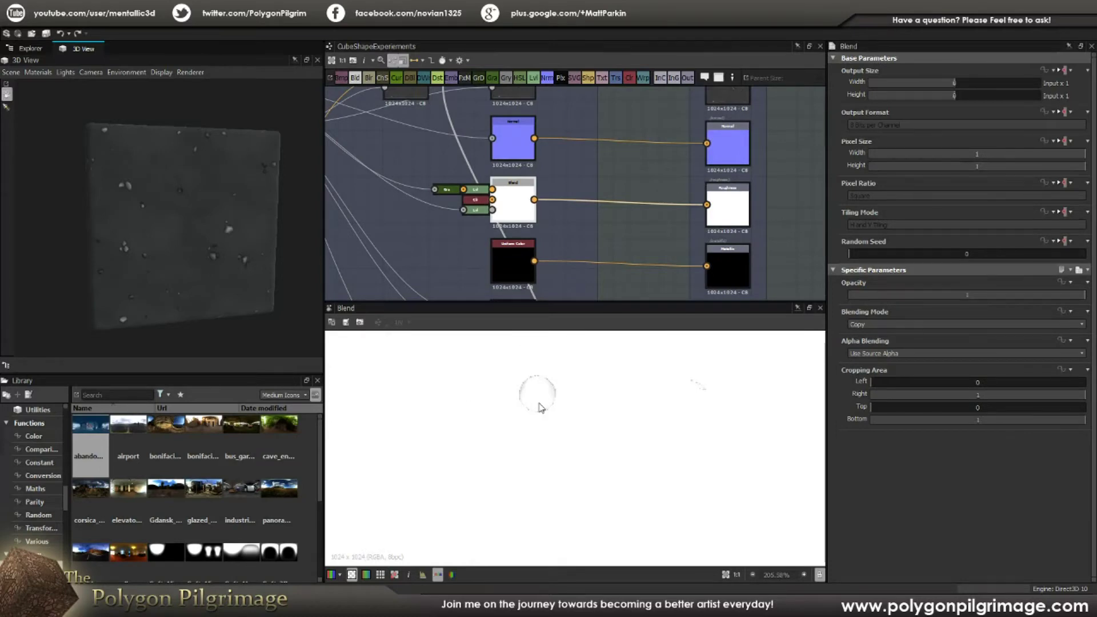
pyautogui.scroll(-9, 541, 408)
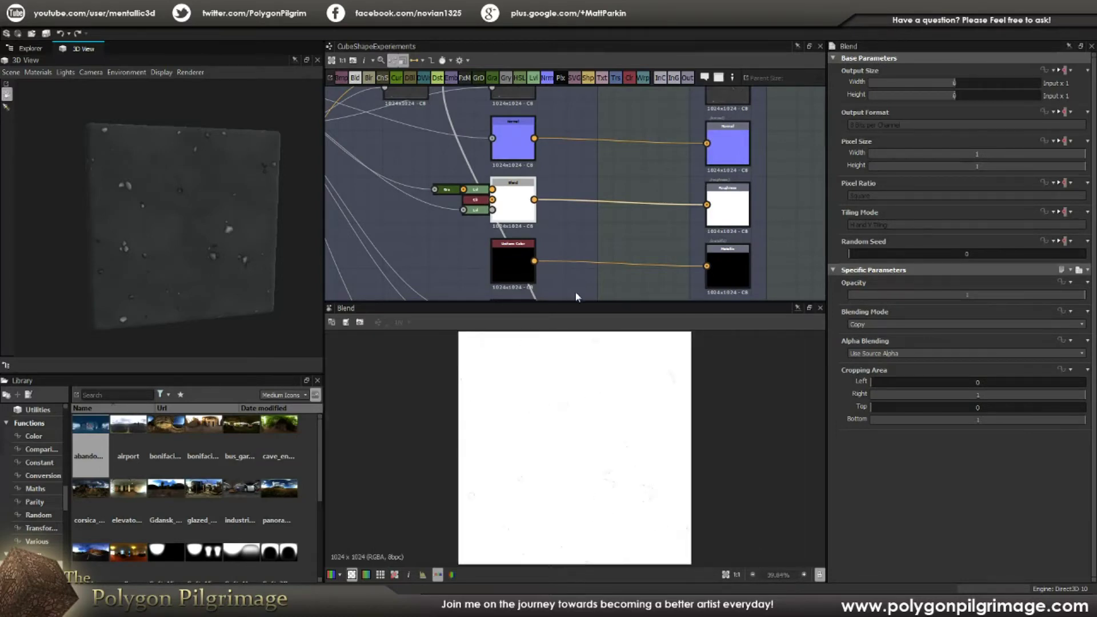
# Preview the Blend node labelled Scale .35 that feeds the Height output
pyautogui.moveTo(566, 240); pyautogui.dragTo(594, 184, button='middle')
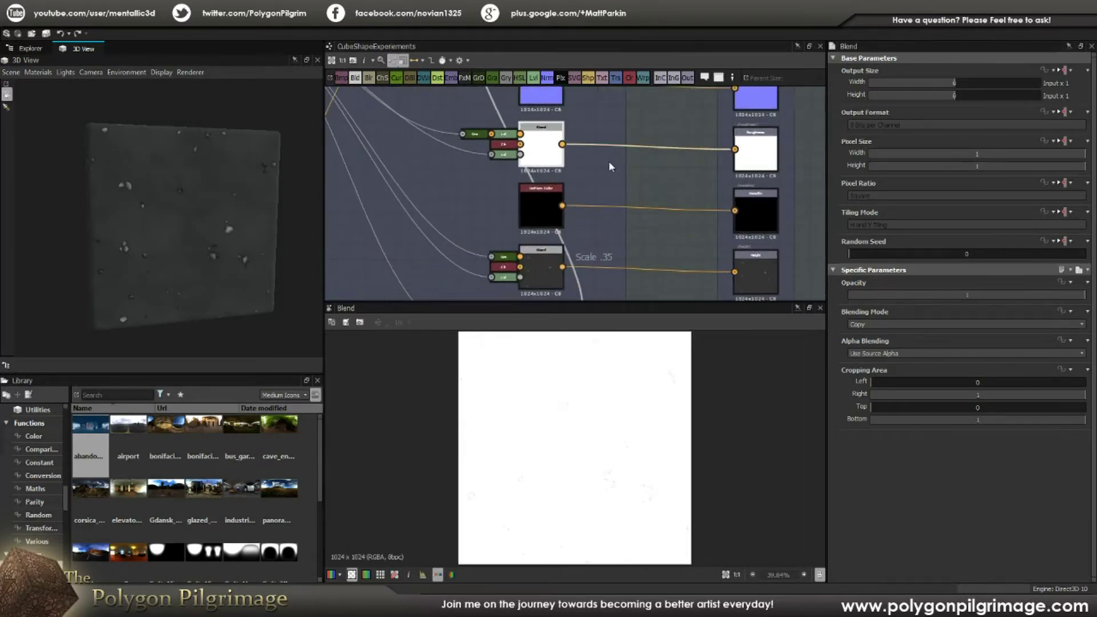
pyautogui.moveTo(558, 235); pyautogui.dragTo(568, 222, button='middle')
pyautogui.click(560, 230)
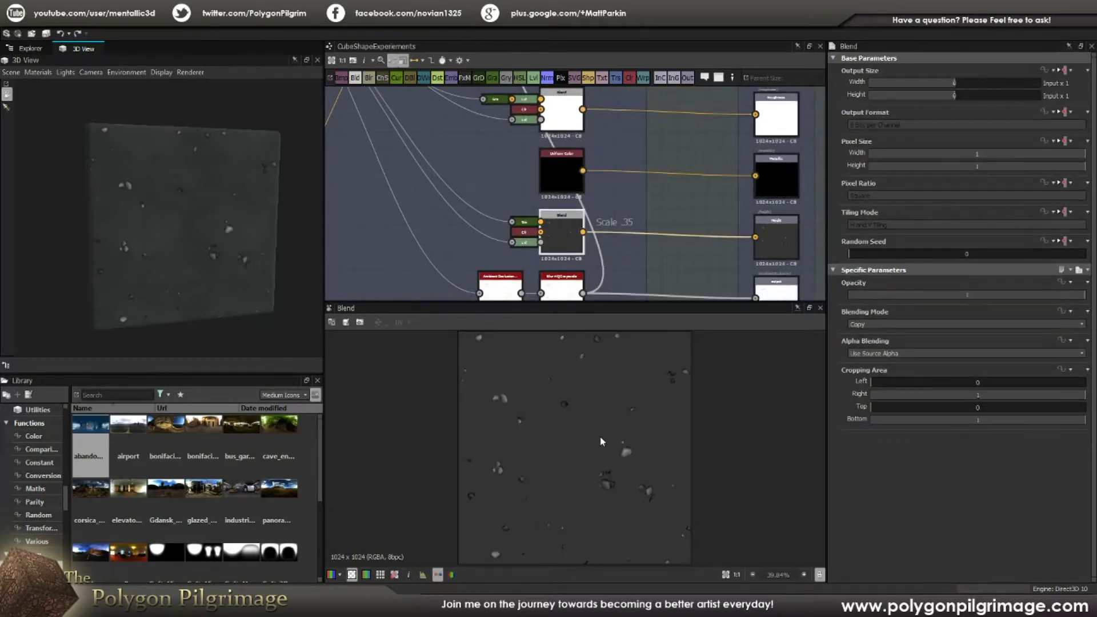
pyautogui.scroll(2, 600, 437)
# Trace the height Blend's inputs back to the masked stone Blend and examine the stones in the height map up close
pyautogui.scroll(-5, 463, 172)
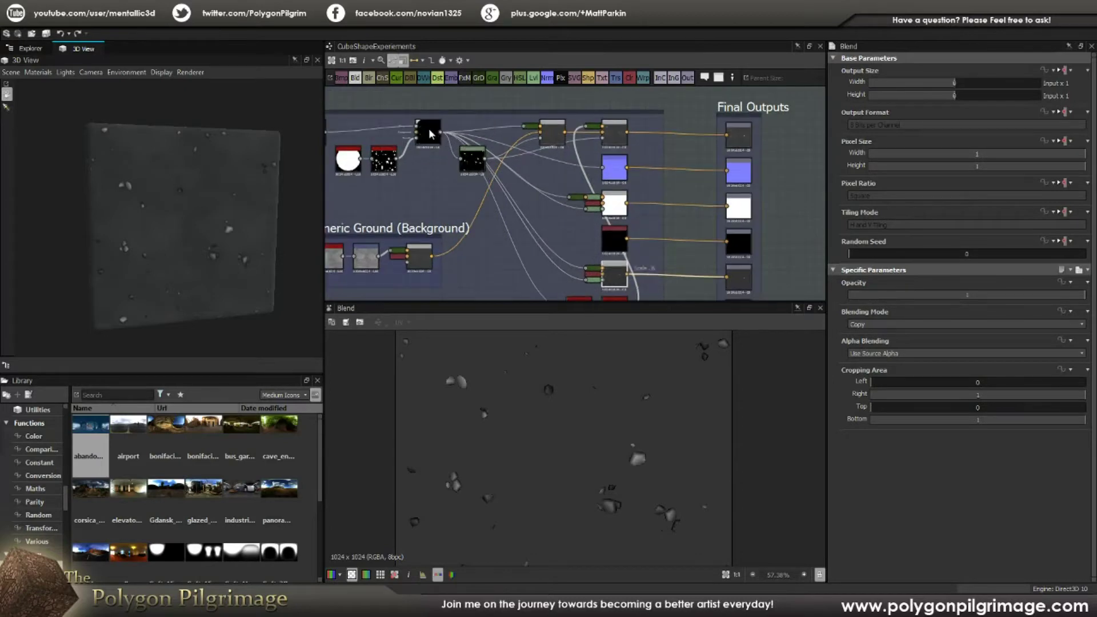
pyautogui.scroll(5, 564, 220)
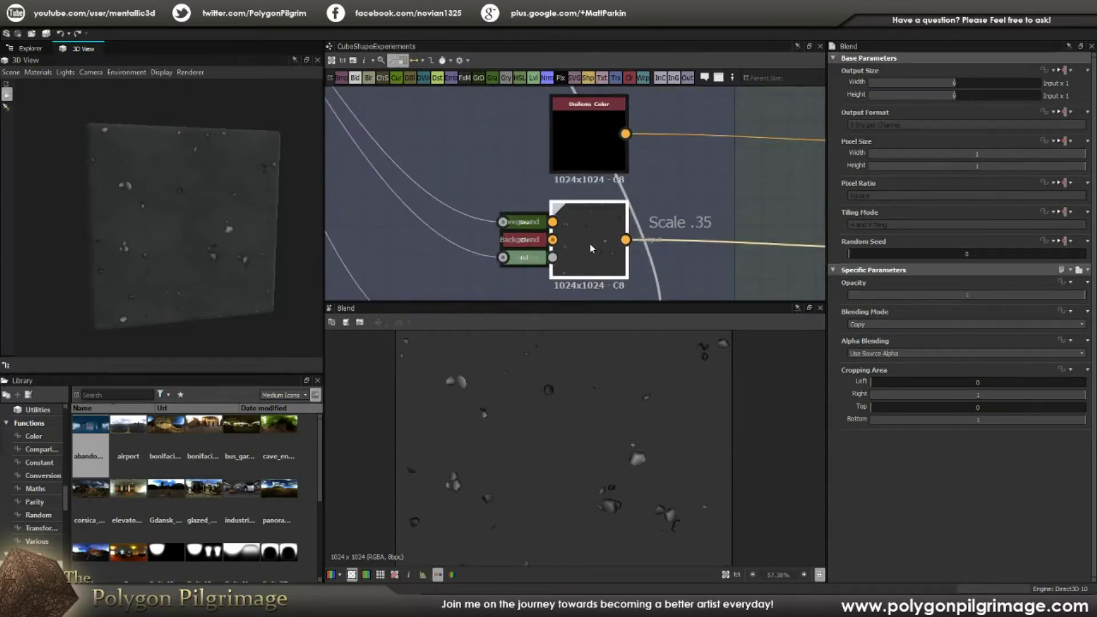
pyautogui.moveTo(589, 244); pyautogui.dragTo(571, 215, button='middle')
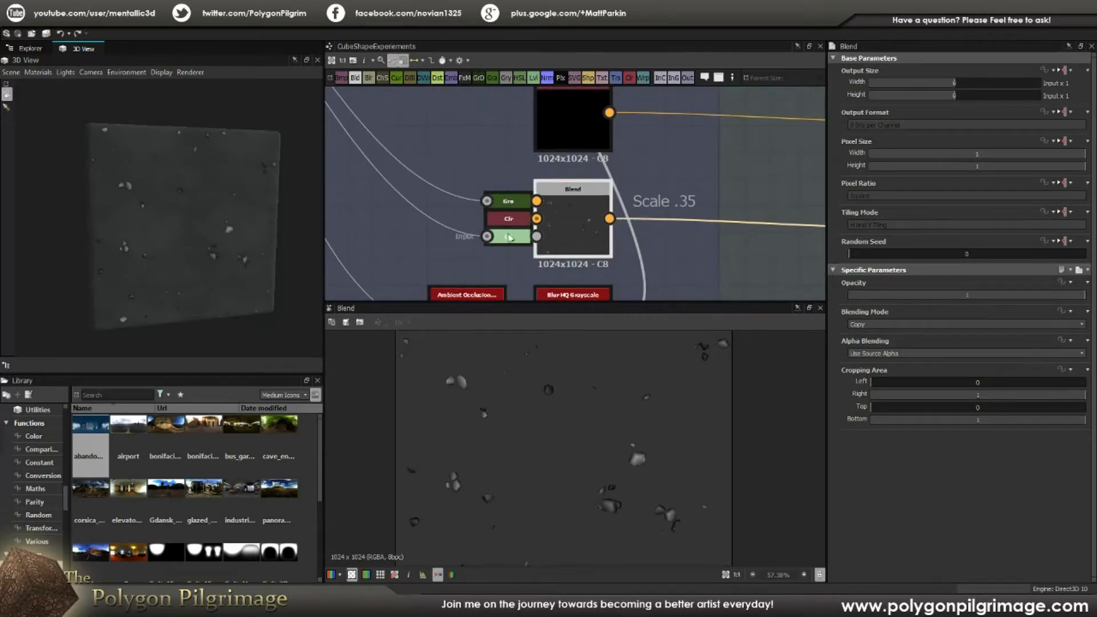
pyautogui.scroll(3, 612, 443)
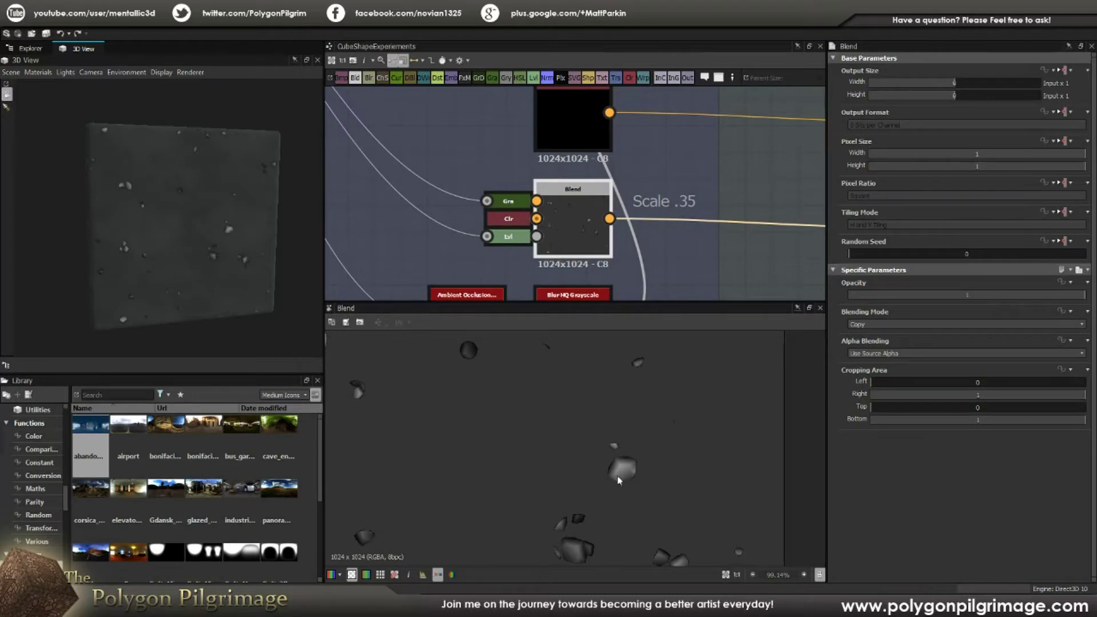
# Preview the Ambient Occlusion node below the height Blend and examine its Height Depth, Radius and Quality parameters
pyautogui.scroll(-7, 618, 480)
pyautogui.scroll(-2, 575, 207)
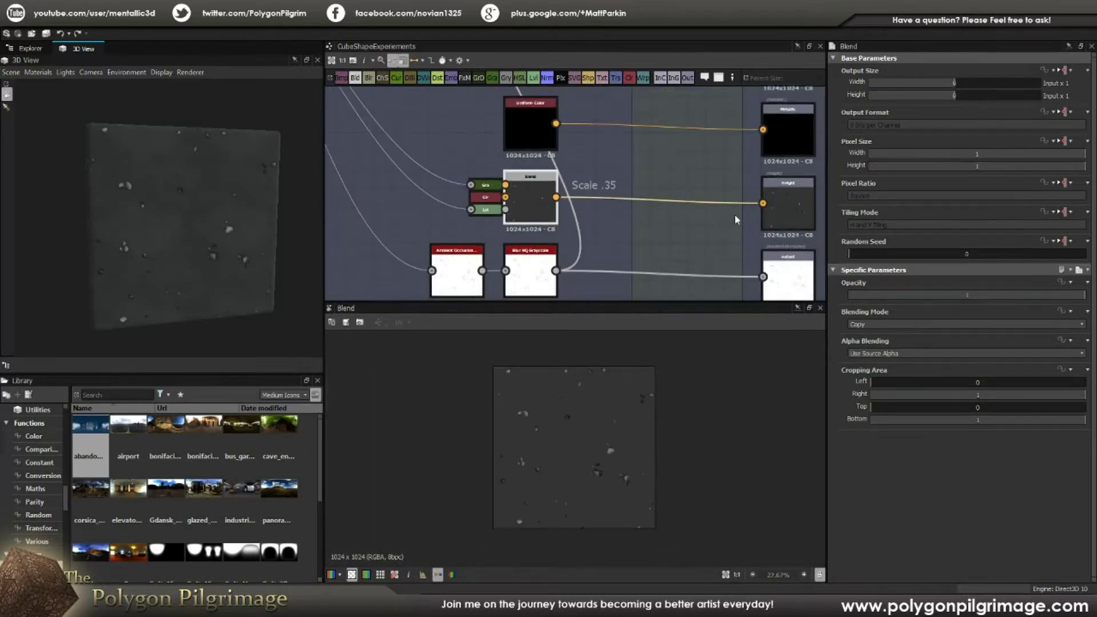
pyautogui.moveTo(600, 229); pyautogui.dragTo(645, 178, button='middle')
pyautogui.scroll(1, 501, 226)
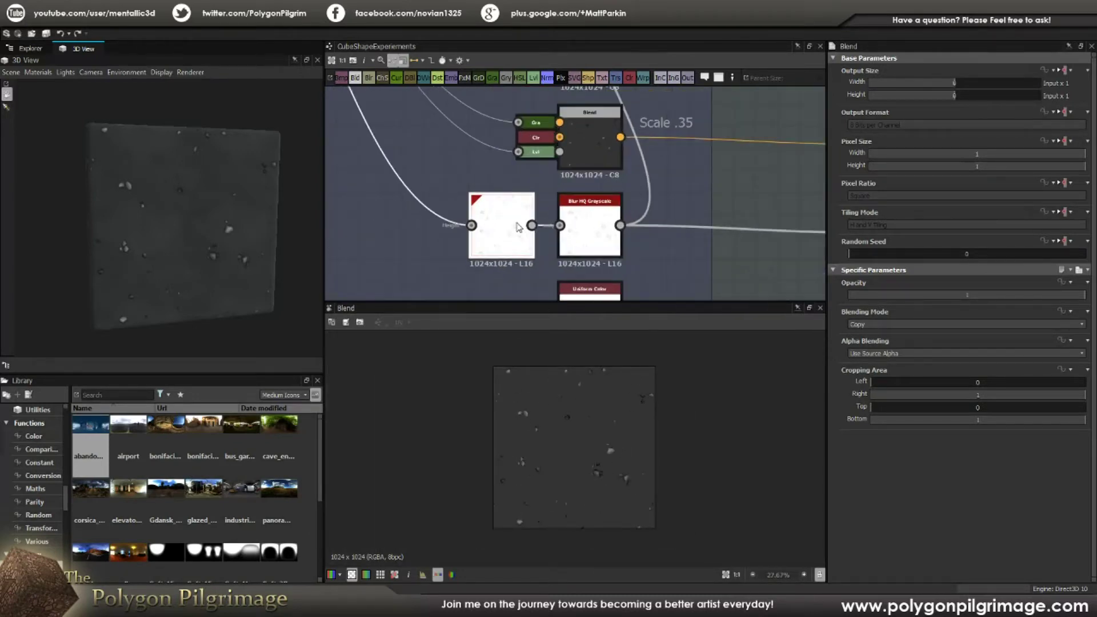
pyautogui.doubleClick(502, 228)
pyautogui.scroll(3, 597, 467)
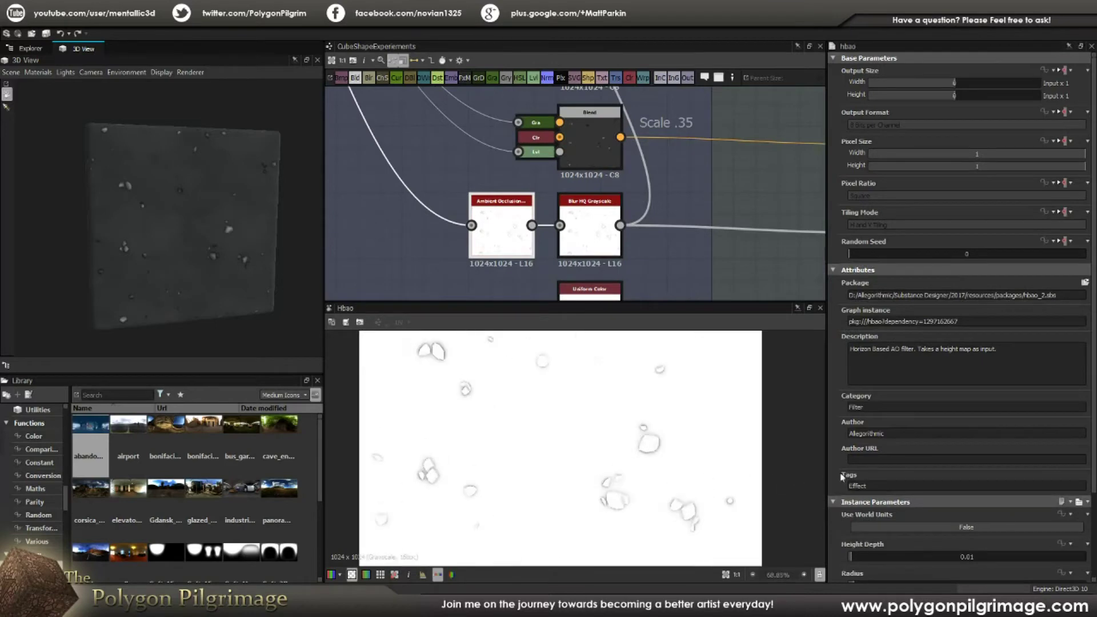
pyautogui.scroll(-2, 875, 487)
pyautogui.scroll(-1, 876, 487)
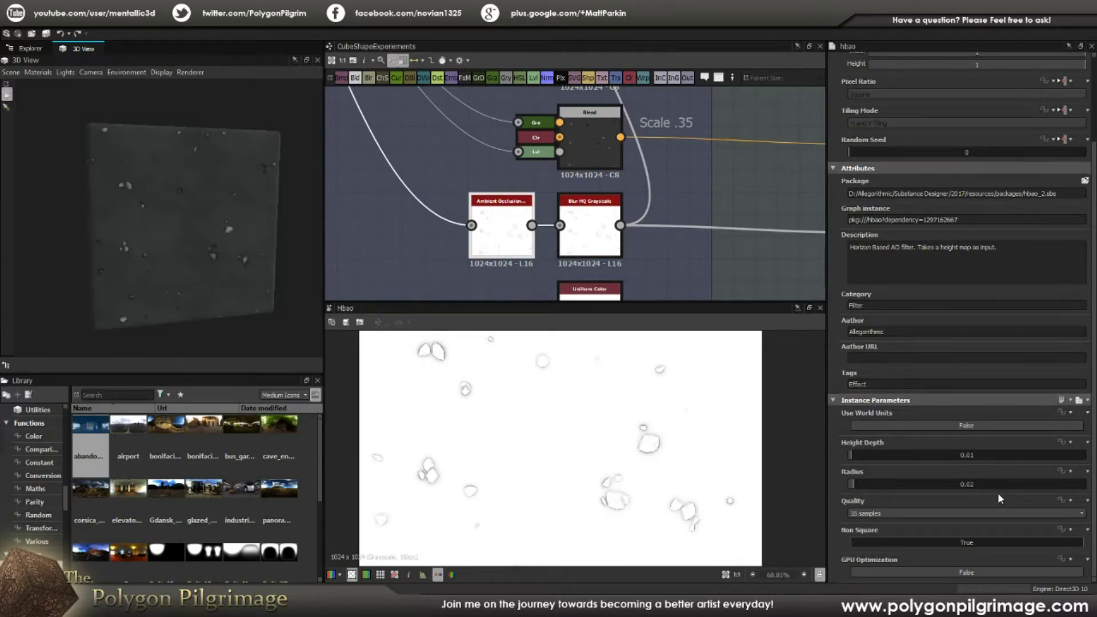
# Preview the Blur HQ Grayscale node after the ambient occlusion and trace the Uniform Color node below to its output
pyautogui.doubleClick(588, 232)
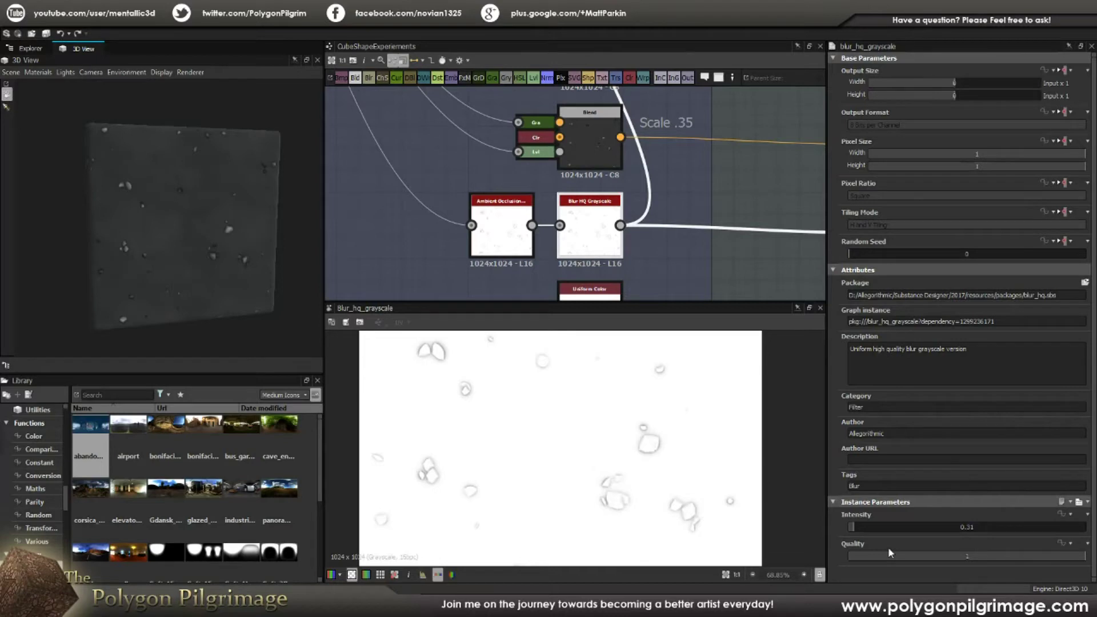
pyautogui.click(667, 268)
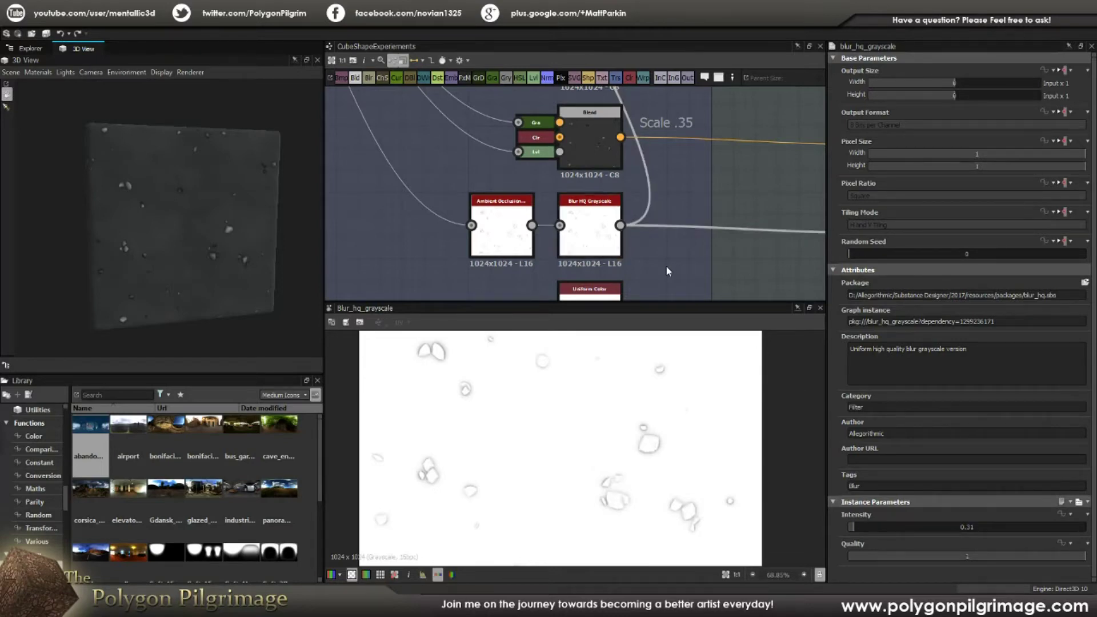
pyautogui.scroll(-3, 650, 262)
pyautogui.moveTo(649, 261); pyautogui.dragTo(640, 240, button='middle')
pyautogui.moveTo(597, 210); pyautogui.dragTo(742, 215)
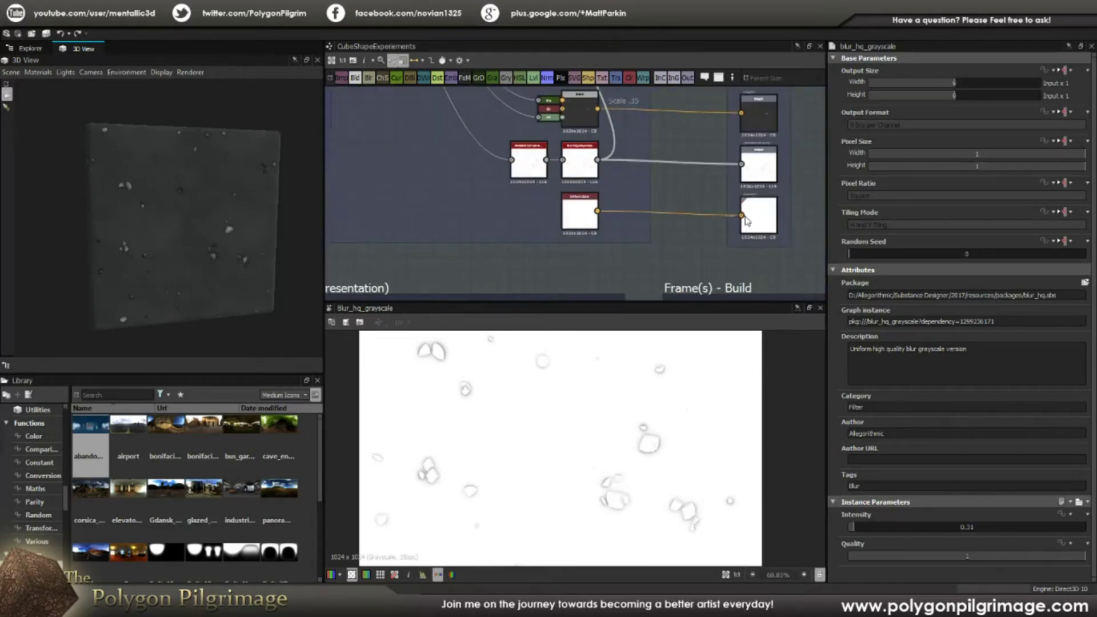
# Move the Final Outputs frame from the Stylized Stones / Gravel graph to beside the Frame(s) - Build group
pyautogui.scroll(-5, 743, 216)
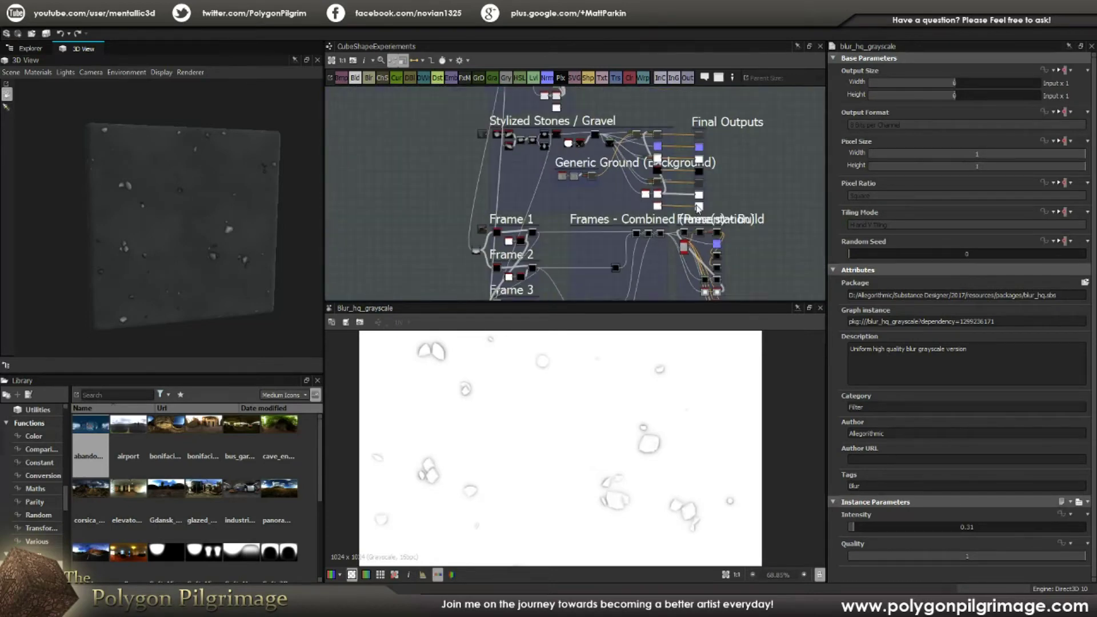
pyautogui.scroll(1, 708, 148)
pyautogui.moveTo(699, 122); pyautogui.dragTo(795, 241)
pyautogui.moveTo(761, 200); pyautogui.dragTo(627, 122, button='middle')
pyautogui.scroll(2, 609, 177)
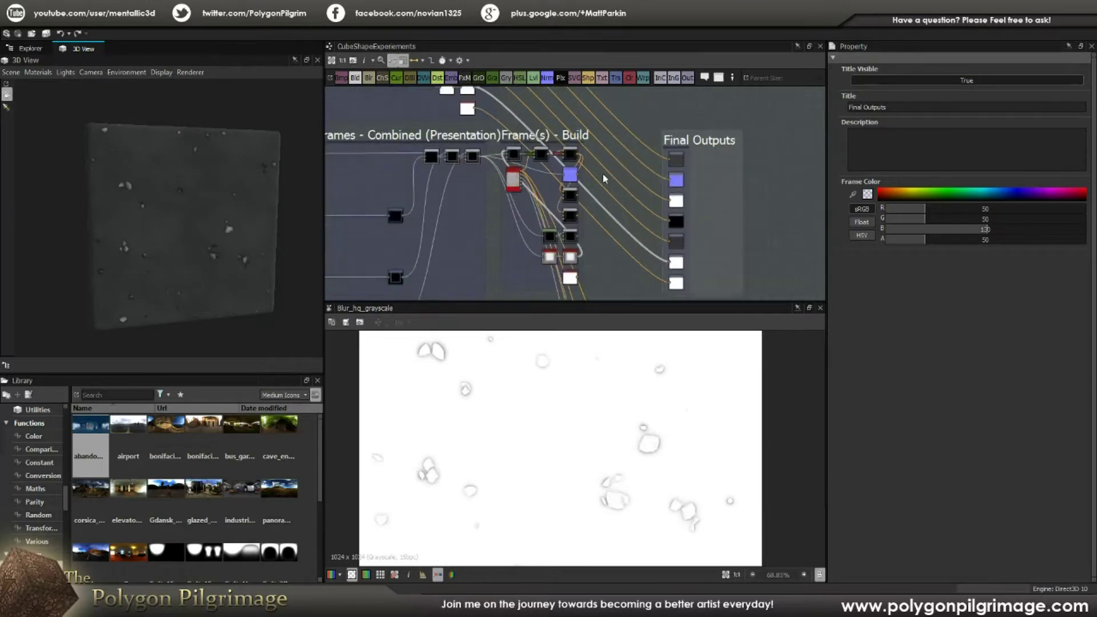
# Connect the column of result nodes in the Frame(s) - Build group to their matching nodes in Final Outputs
pyautogui.scroll(1, 604, 178)
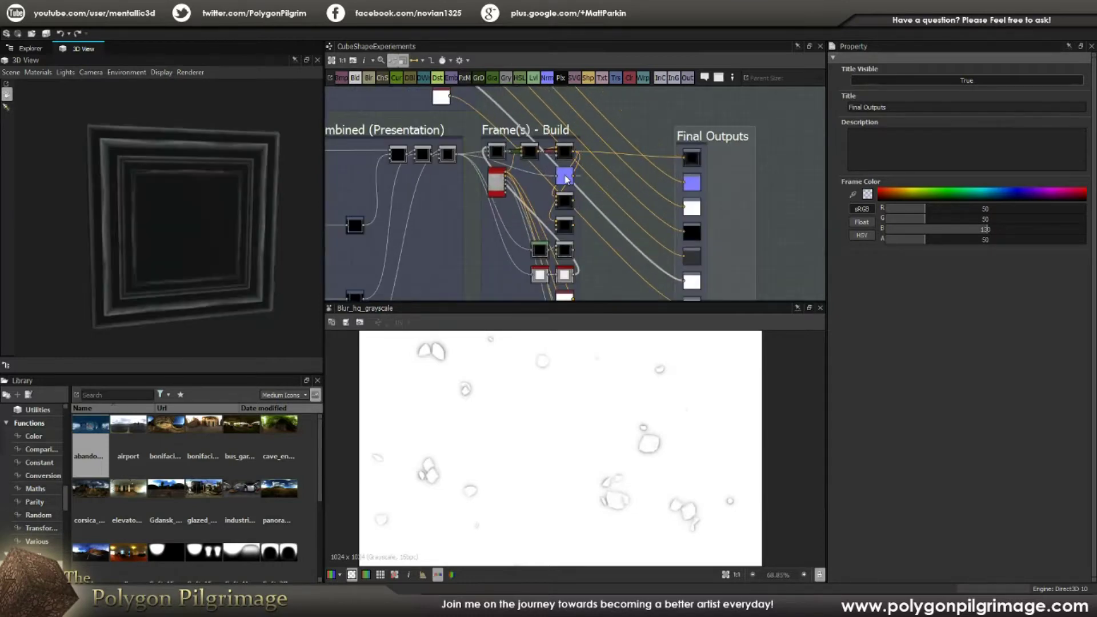
pyautogui.moveTo(574, 176); pyautogui.dragTo(687, 185)
pyautogui.moveTo(575, 200); pyautogui.dragTo(687, 208)
pyautogui.moveTo(576, 224); pyautogui.dragTo(676, 237)
pyautogui.moveTo(575, 249); pyautogui.dragTo(686, 256)
pyautogui.moveTo(632, 260); pyautogui.dragTo(632, 229, button='middle')
pyautogui.moveTo(574, 251); pyautogui.dragTo(686, 256)
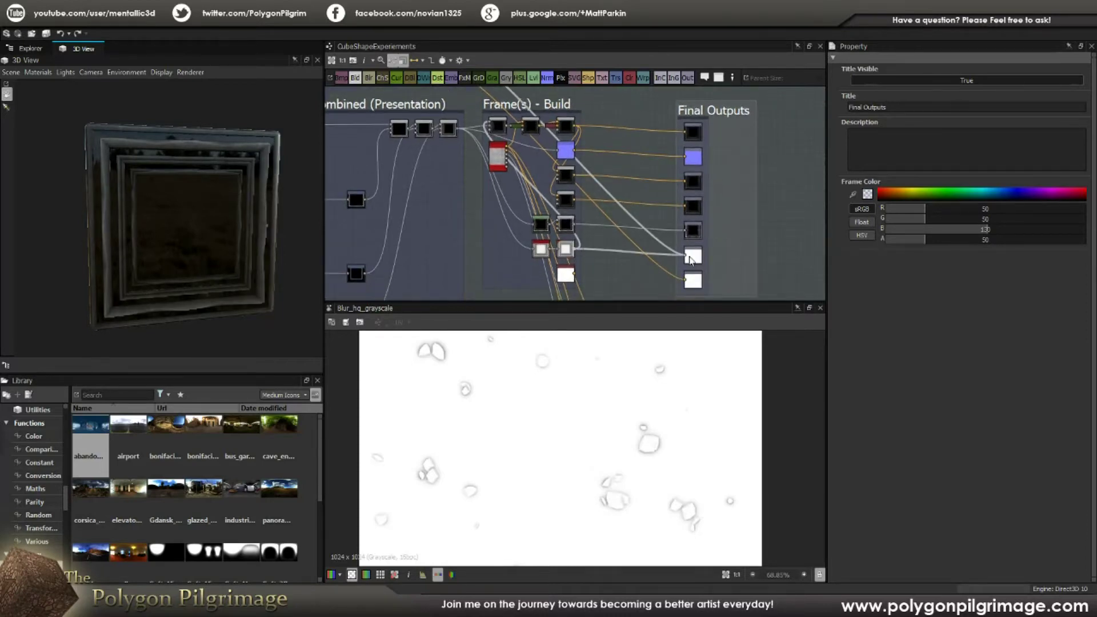
pyautogui.moveTo(575, 276); pyautogui.dragTo(692, 280)
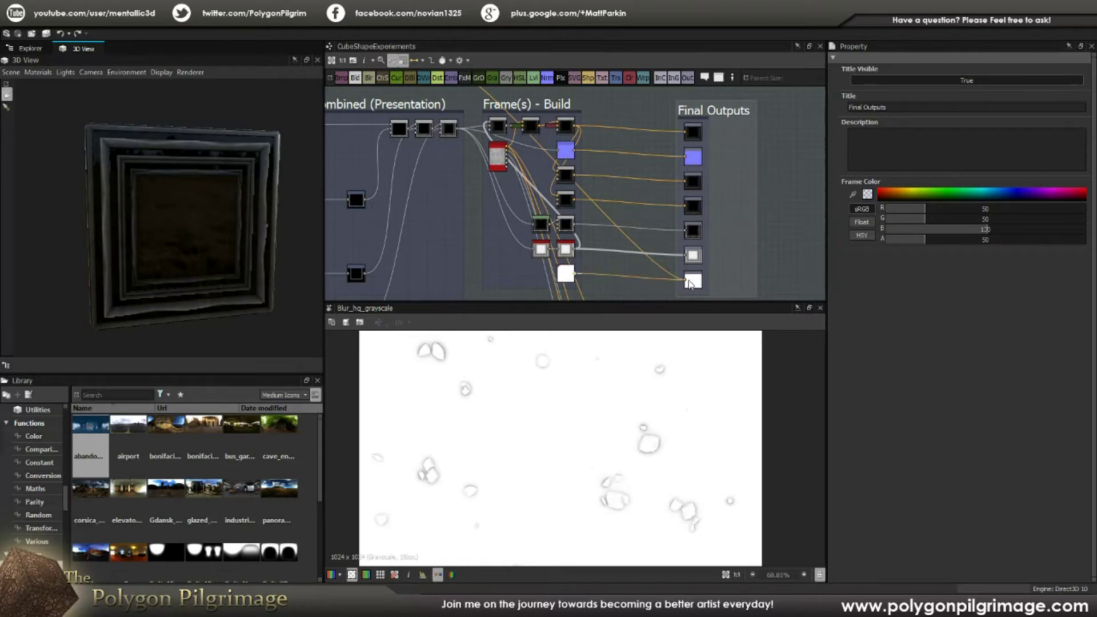
# Align the Final Outputs frame with the Frame(s) - Build nodes and turn the framed cube in the 3D view
pyautogui.scroll(-2, 646, 223)
pyautogui.moveTo(687, 143); pyautogui.dragTo(681, 138)
pyautogui.moveTo(194, 199)
pyautogui.mouseDown()
pyautogui.moveTo(215, 179)
pyautogui.moveTo(152, 179)
pyautogui.moveTo(184, 202)
pyautogui.moveTo(135, 199)
pyautogui.moveTo(174, 206)
pyautogui.moveTo(186, 190)
pyautogui.mouseUp()
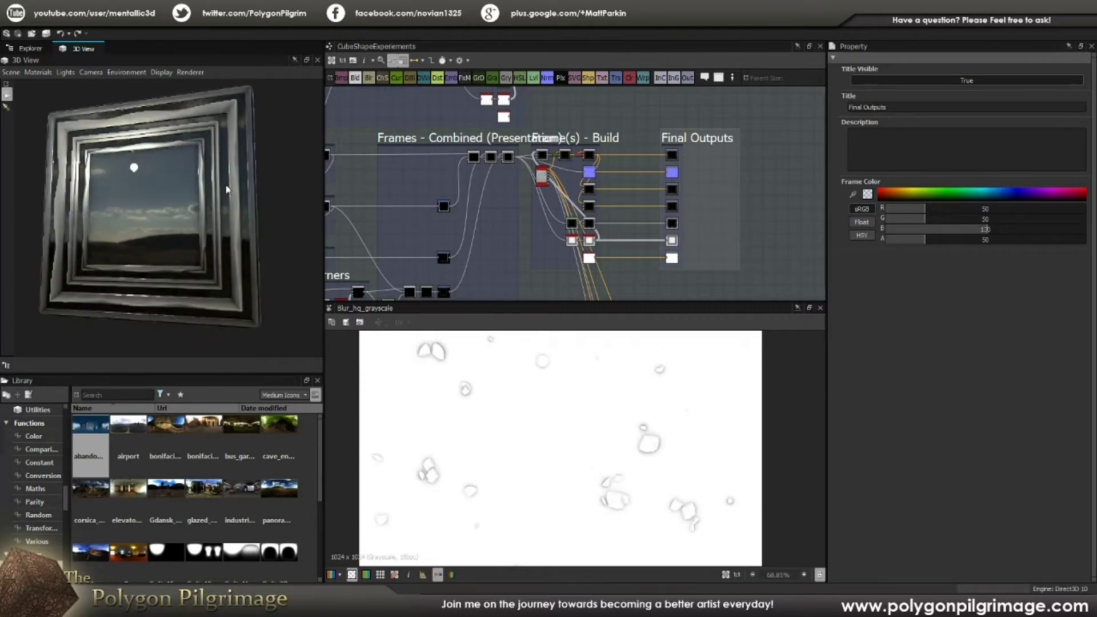
# Look over the Frame 1, Frame 2 and Frame 3 groups in relation to the Stylized Stones / Gravel graph above
pyautogui.scroll(-3, 495, 177)
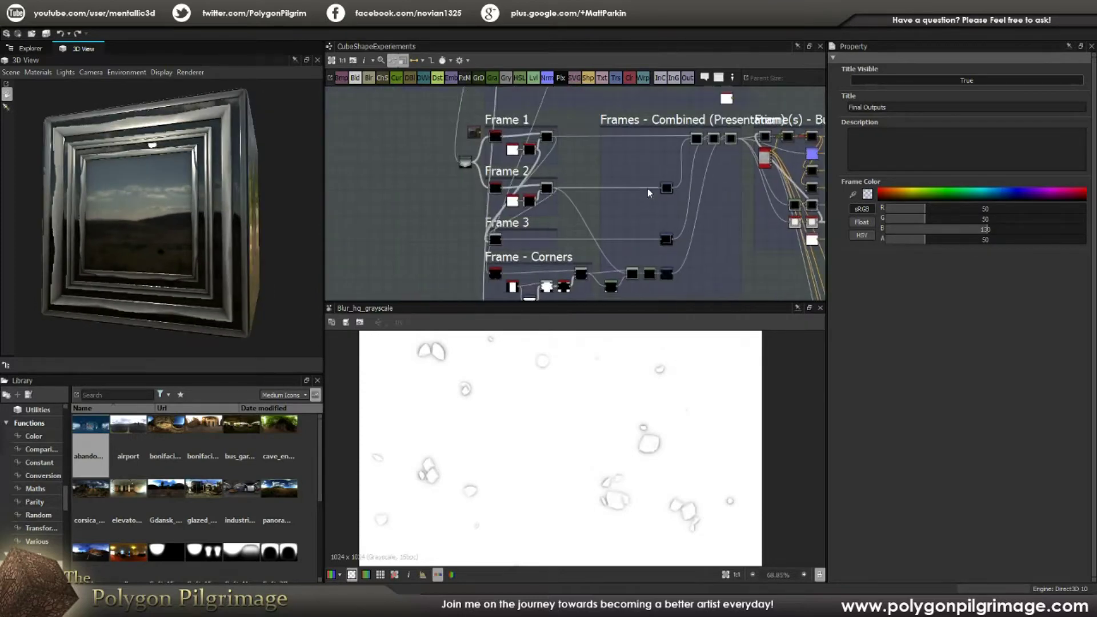
pyautogui.scroll(4, 483, 176)
pyautogui.scroll(2, 483, 176)
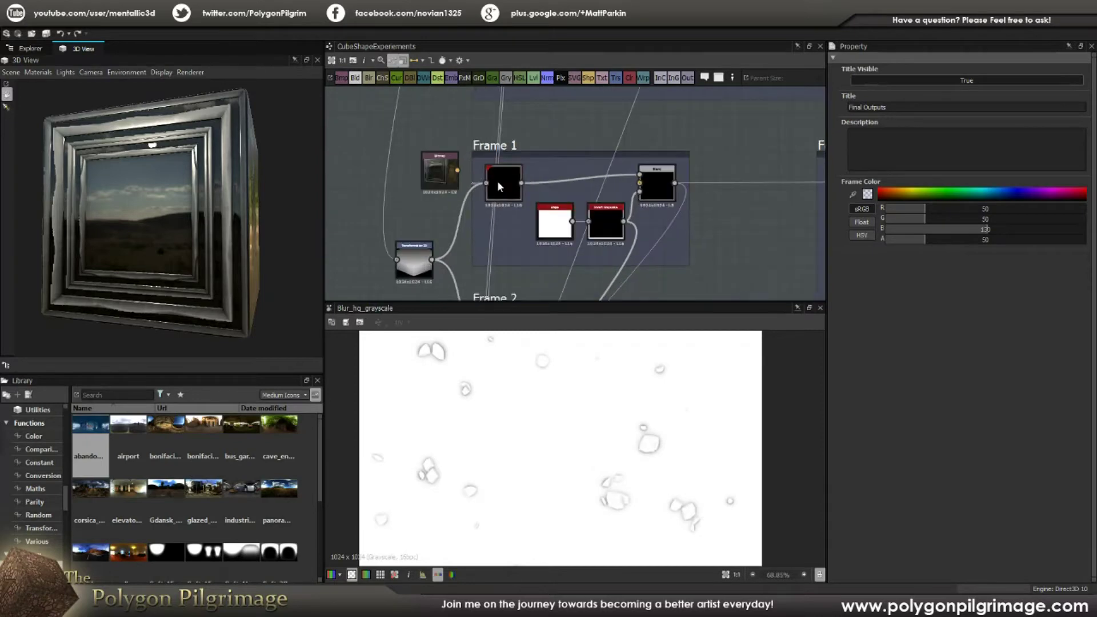
pyautogui.scroll(-5, 490, 190)
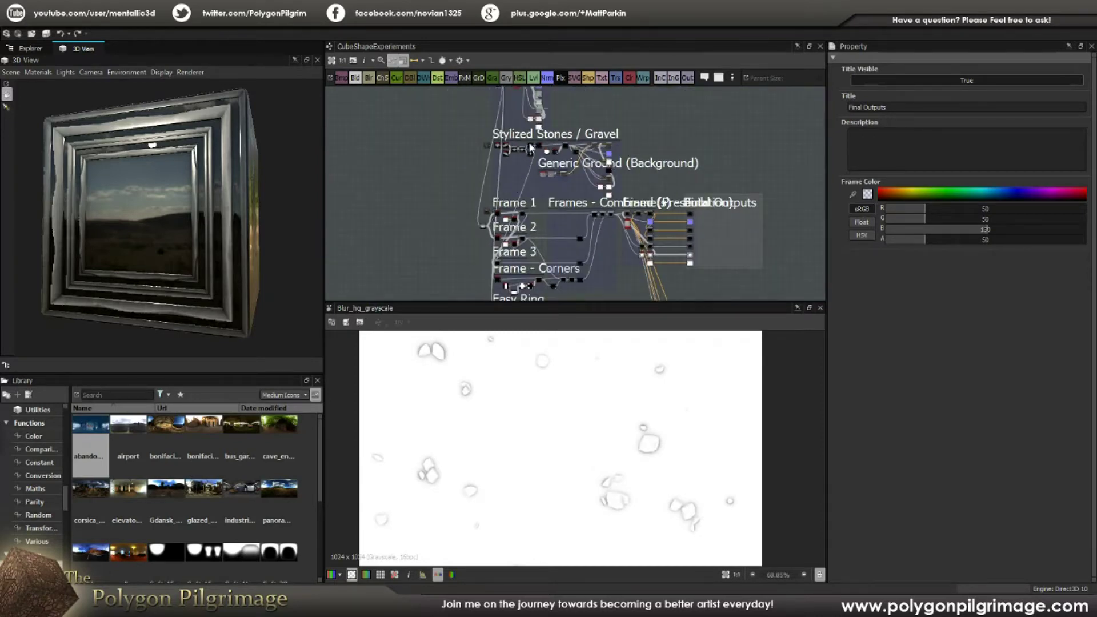
pyautogui.moveTo(528, 141)
pyautogui.mouseDown(button='middle')
pyautogui.moveTo(526, 175)
pyautogui.moveTo(540, 153)
pyautogui.mouseUp(button='middle')
pyautogui.scroll(2, 495, 231)
pyautogui.scroll(2, 497, 240)
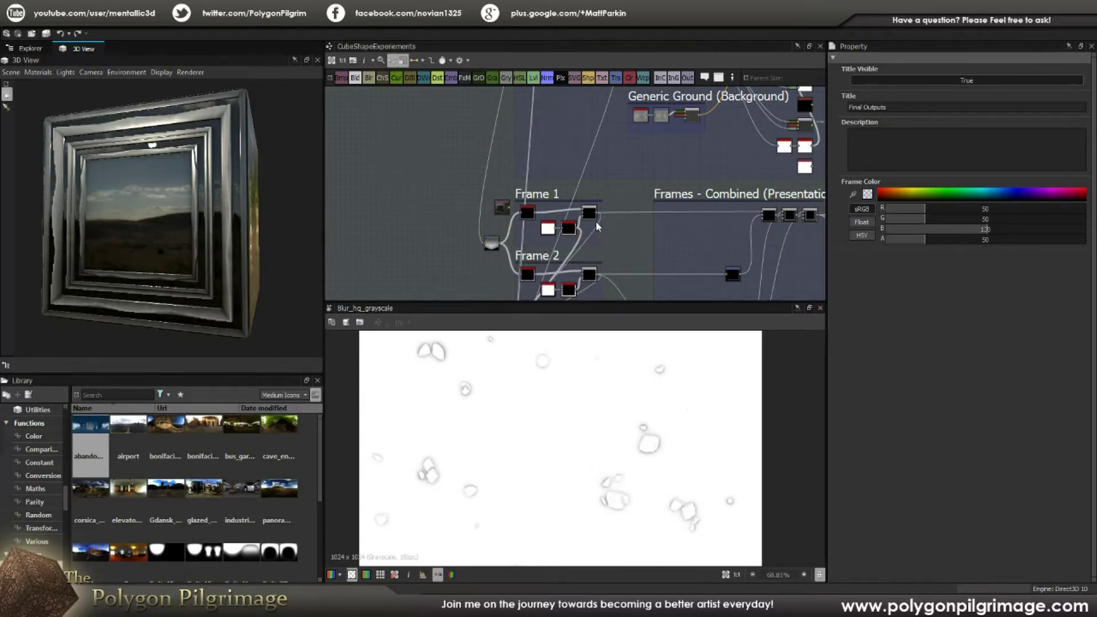
pyautogui.scroll(-4, 610, 222)
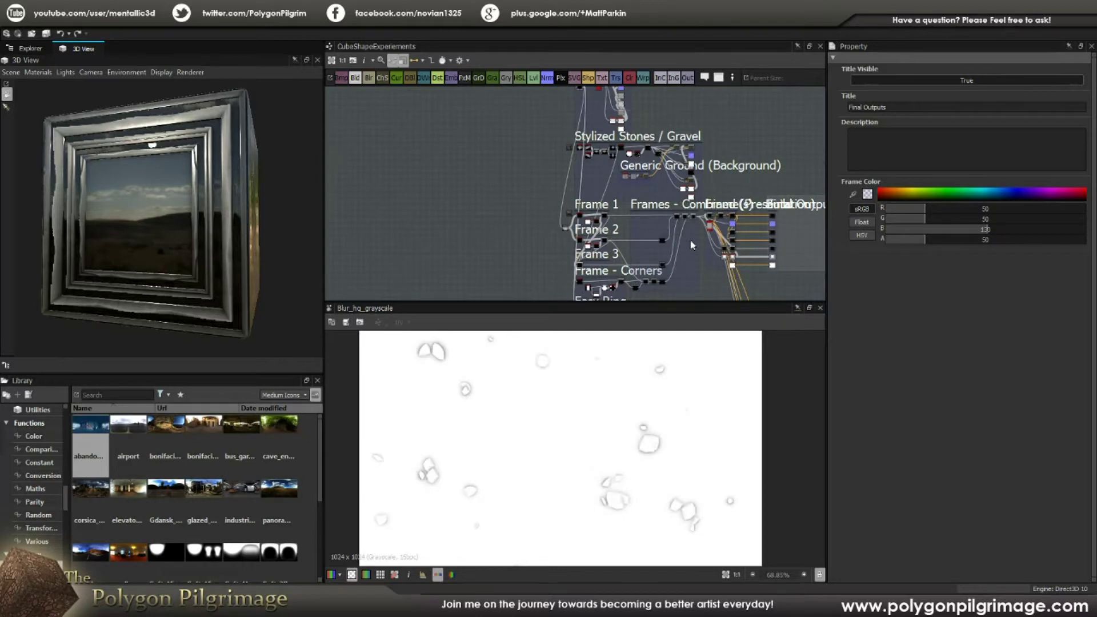
pyautogui.scroll(3, 576, 229)
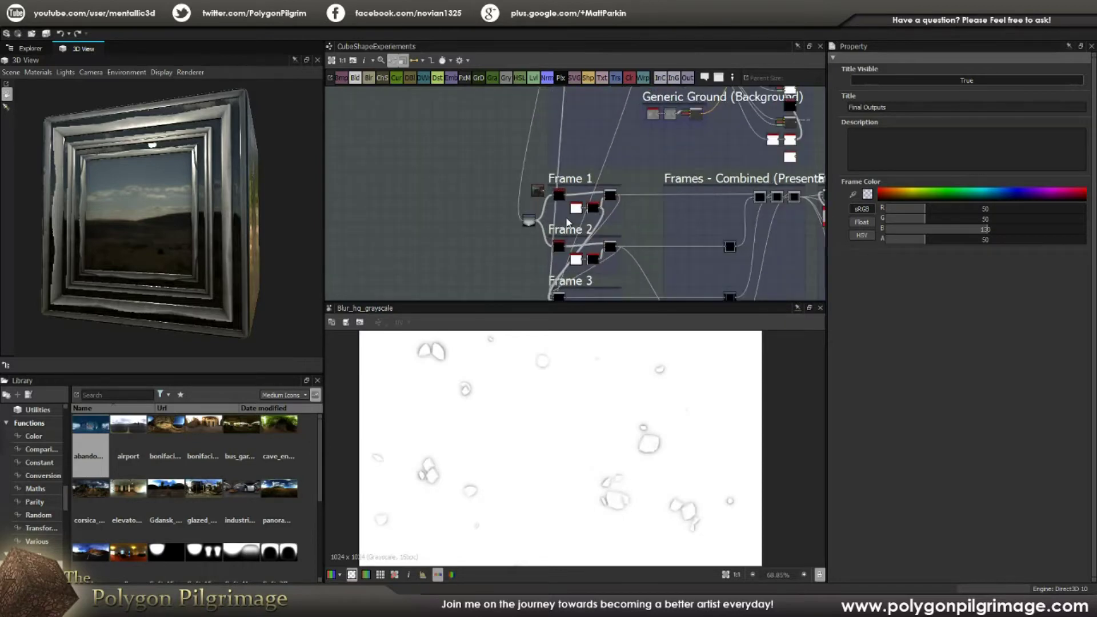
pyautogui.scroll(1, 529, 220)
# Trace the Transformation 2D node that feeds Frame 1 and Frame 2, and preview its cube gradient in full
pyautogui.click(527, 222)
pyautogui.moveTo(573, 93); pyautogui.dragTo(581, 221, button='middle')
pyautogui.scroll(2, 512, 170)
pyautogui.scroll(-3, 512, 170)
pyautogui.moveTo(498, 284); pyautogui.dragTo(509, 167, button='middle')
pyautogui.scroll(2, 509, 167)
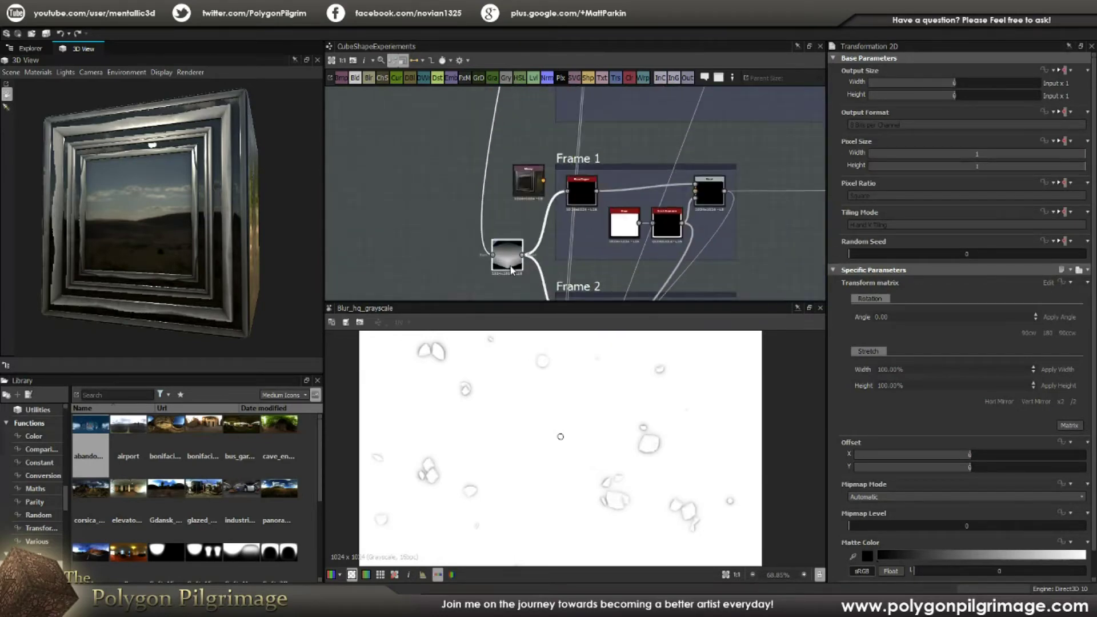
pyautogui.scroll(2, 512, 270)
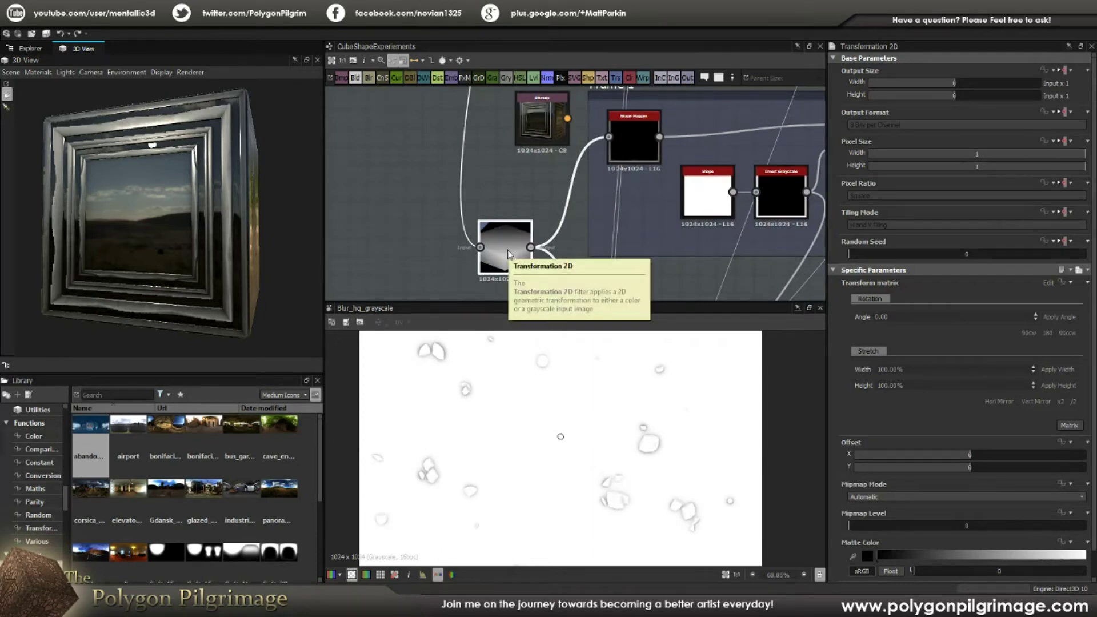
pyautogui.doubleClick(509, 255)
pyautogui.scroll(-4, 612, 478)
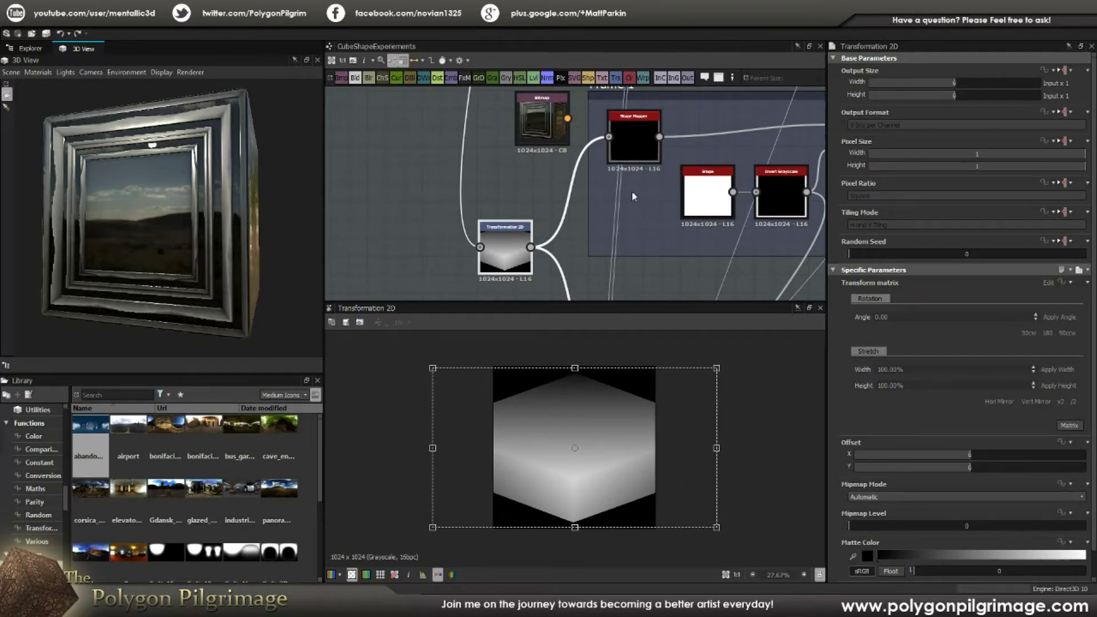
# Preview the Shape Mapper node in Frame 1 and examine its instance parameters and the uneven inner border up close
pyautogui.moveTo(632, 196); pyautogui.dragTo(601, 235, button='middle')
pyautogui.doubleClick(613, 190)
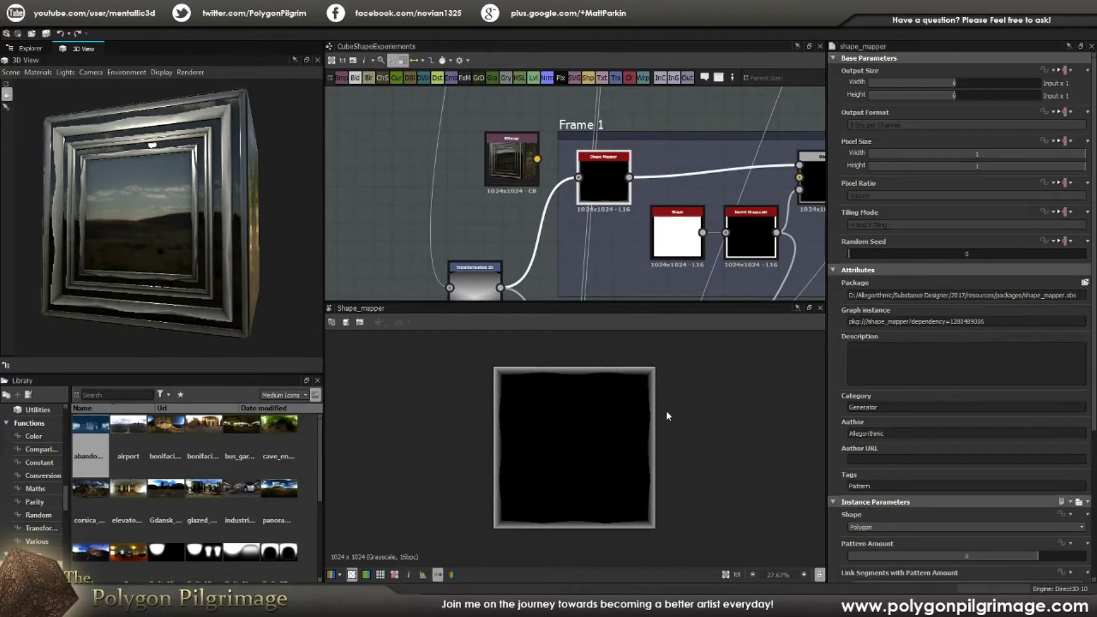
pyautogui.scroll(-5, 907, 371)
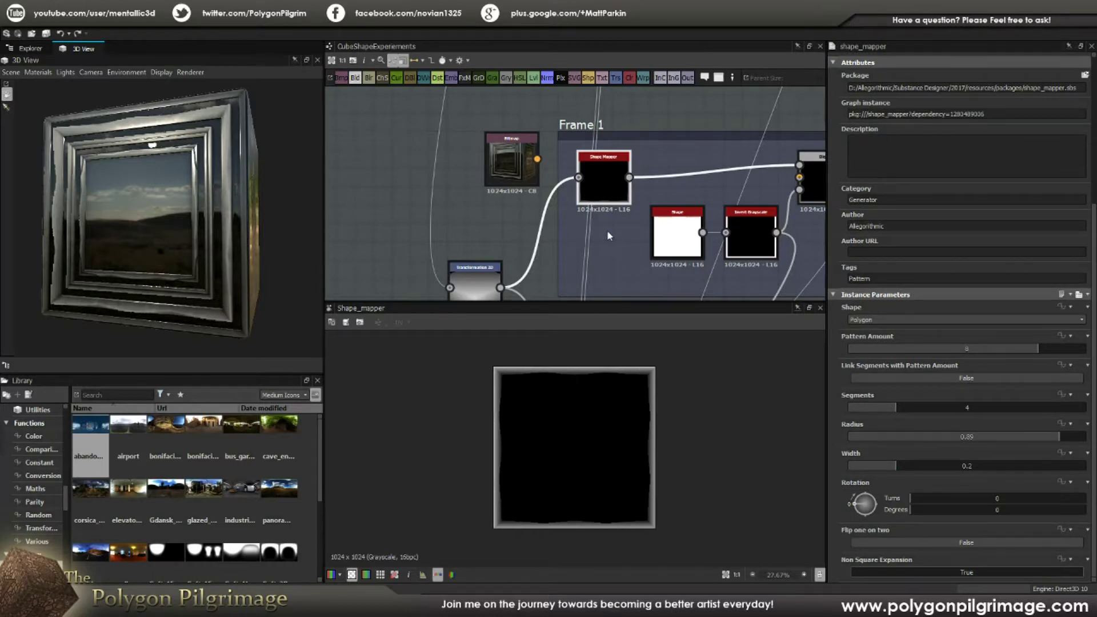
pyautogui.moveTo(607, 231); pyautogui.dragTo(580, 215, button='middle')
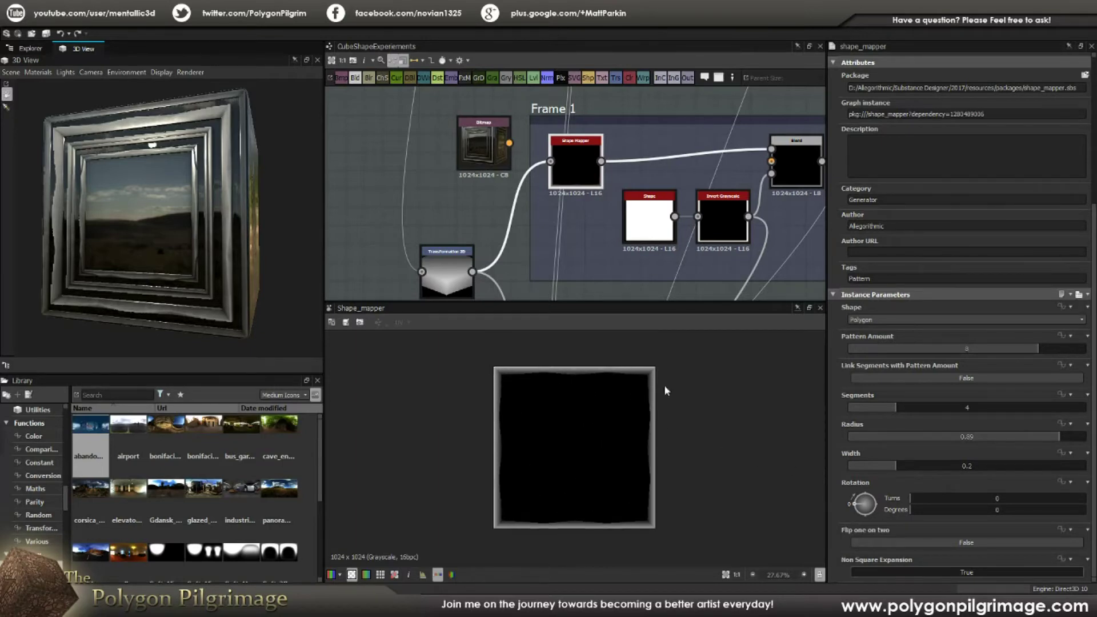
pyautogui.scroll(2, 664, 372)
pyautogui.scroll(2, 645, 399)
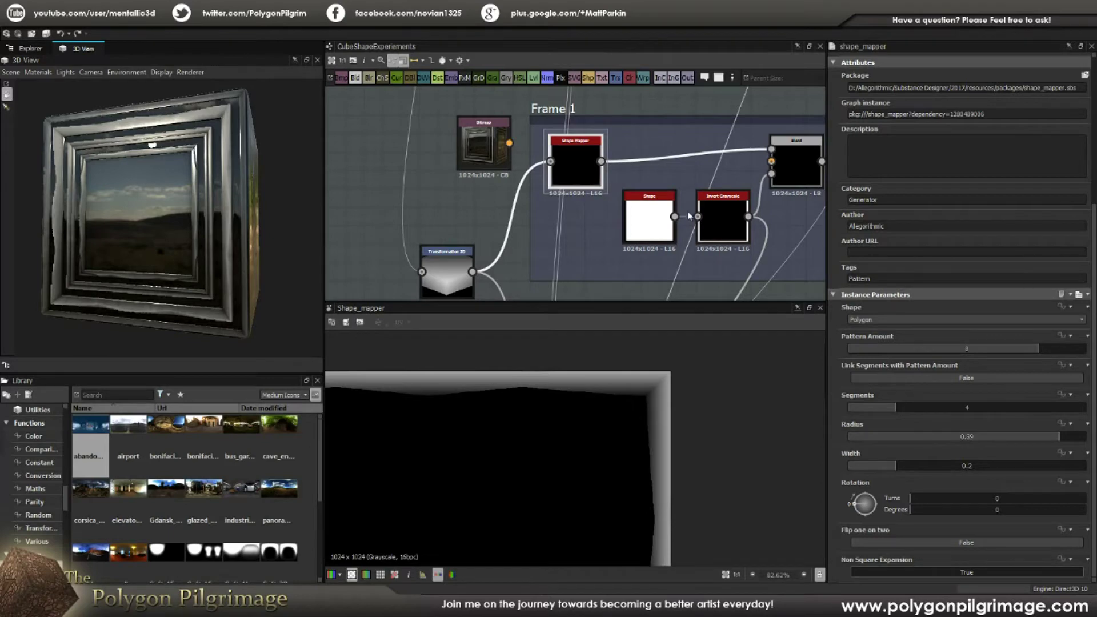
pyautogui.scroll(-1, 538, 410)
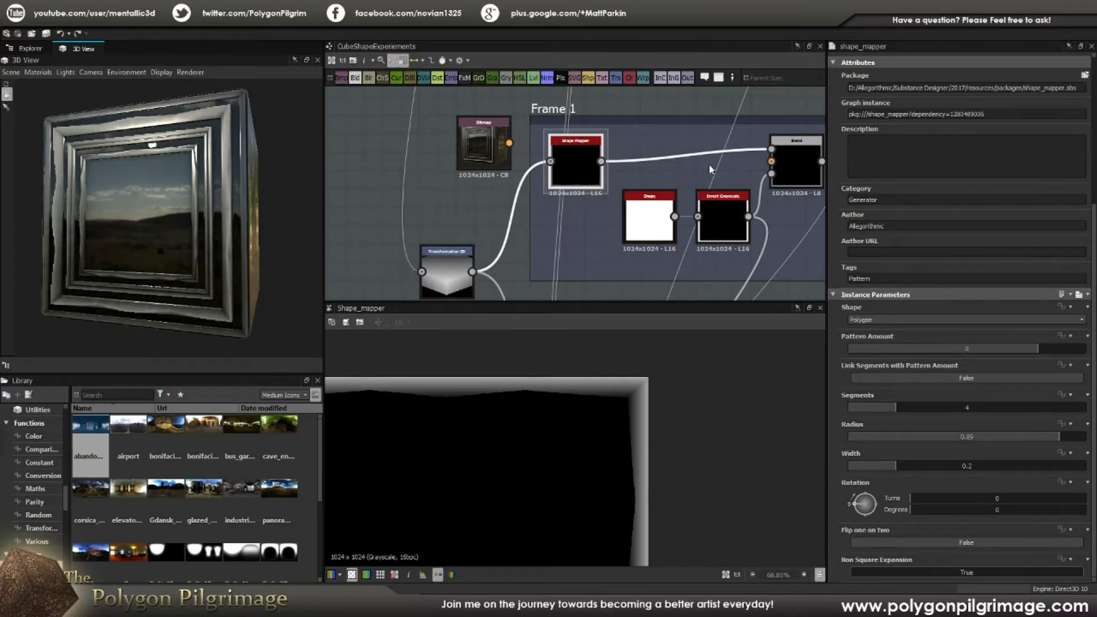
# Preview the square Shape node in Frame 1, check its Scale setting, and preview the Invert Grayscale node that follows it
pyautogui.moveTo(725, 150); pyautogui.dragTo(543, 145, button='middle')
pyautogui.click(460, 214)
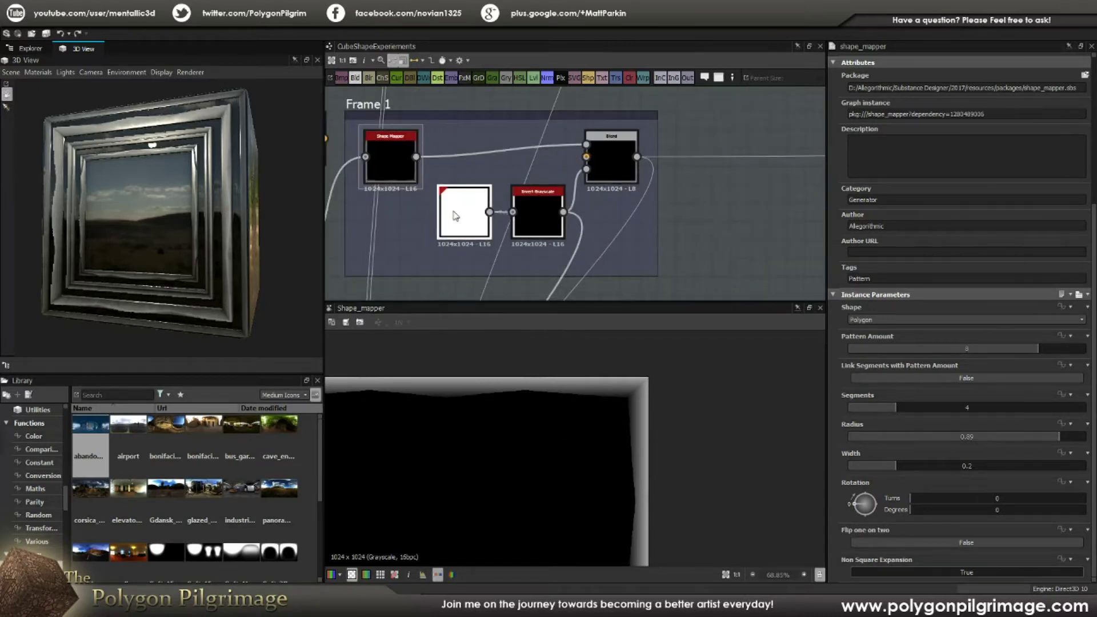
pyautogui.scroll(-1, 593, 443)
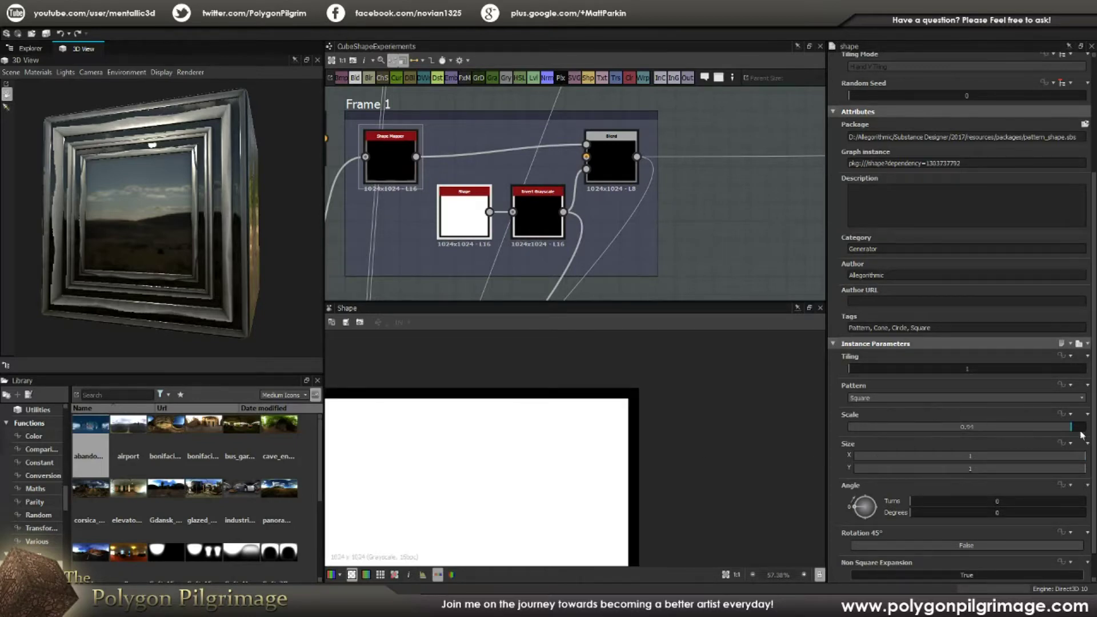
pyautogui.click(534, 221)
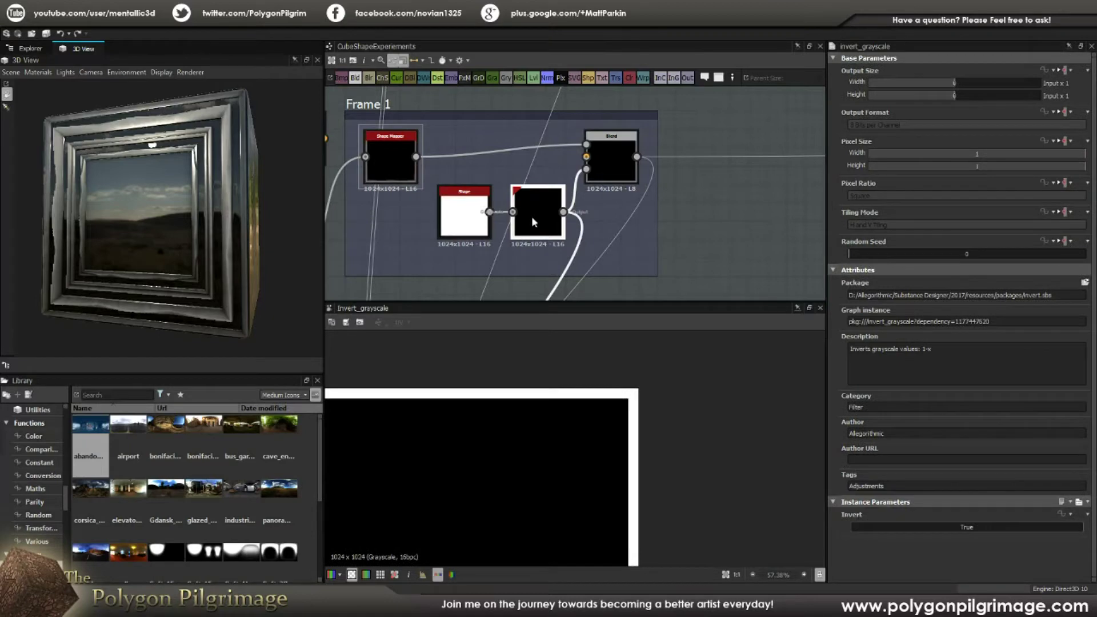
# Preview Frame 1's Blend node and examine the masked frame's border up close and in full
pyautogui.click(618, 163)
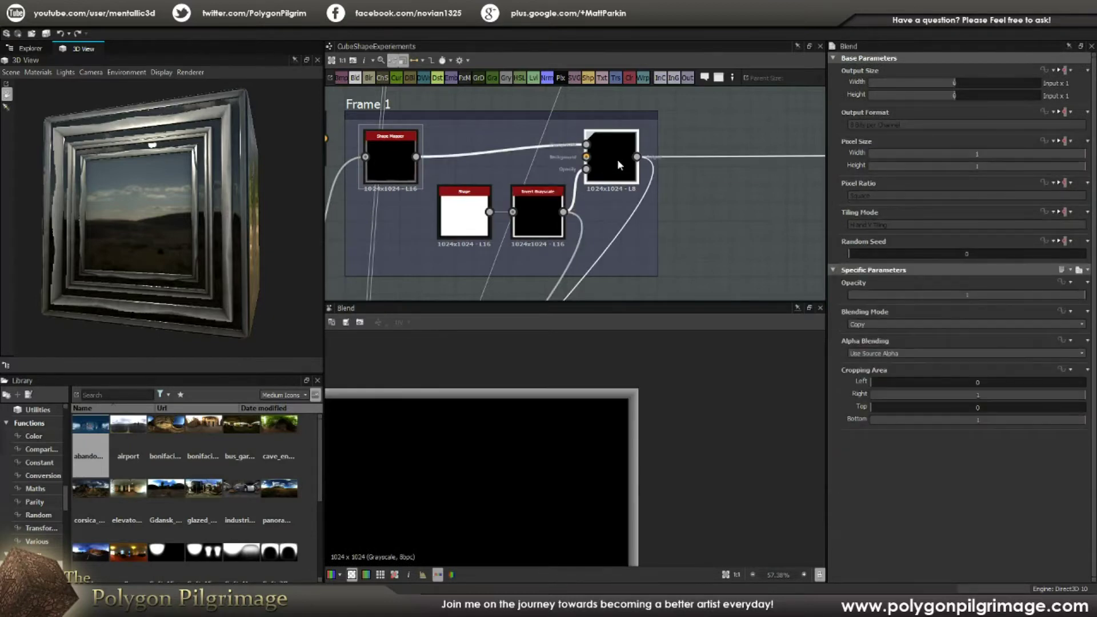
pyautogui.scroll(2, 603, 394)
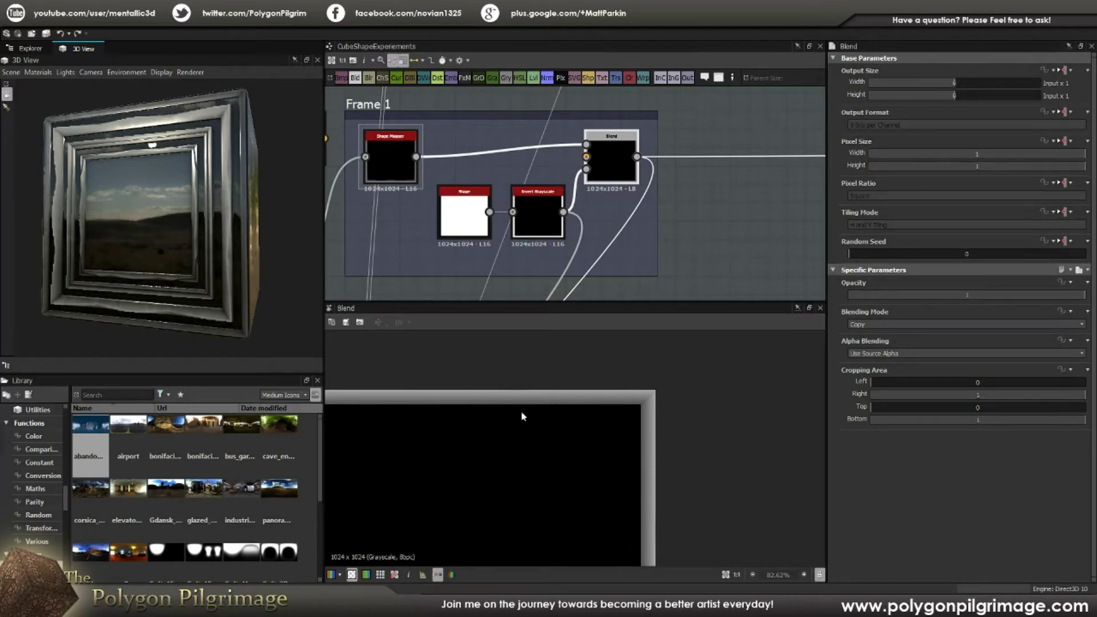
pyautogui.scroll(4, 642, 406)
pyautogui.scroll(-10, 588, 429)
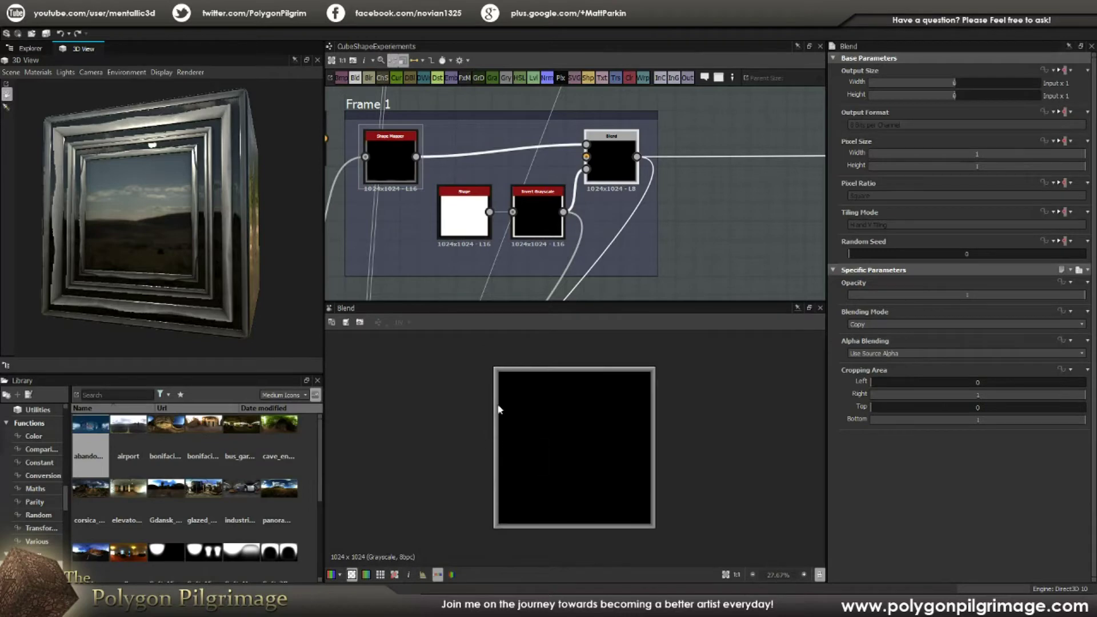
pyautogui.scroll(1, 498, 409)
# Preview the Shape Mapper node in Frame 2 and examine its border and instance parameters
pyautogui.scroll(-3, 690, 242)
pyautogui.scroll(-2, 624, 214)
pyautogui.moveTo(649, 221); pyautogui.dragTo(639, 169, button='middle')
pyautogui.moveTo(624, 218); pyautogui.dragTo(623, 229, button='middle')
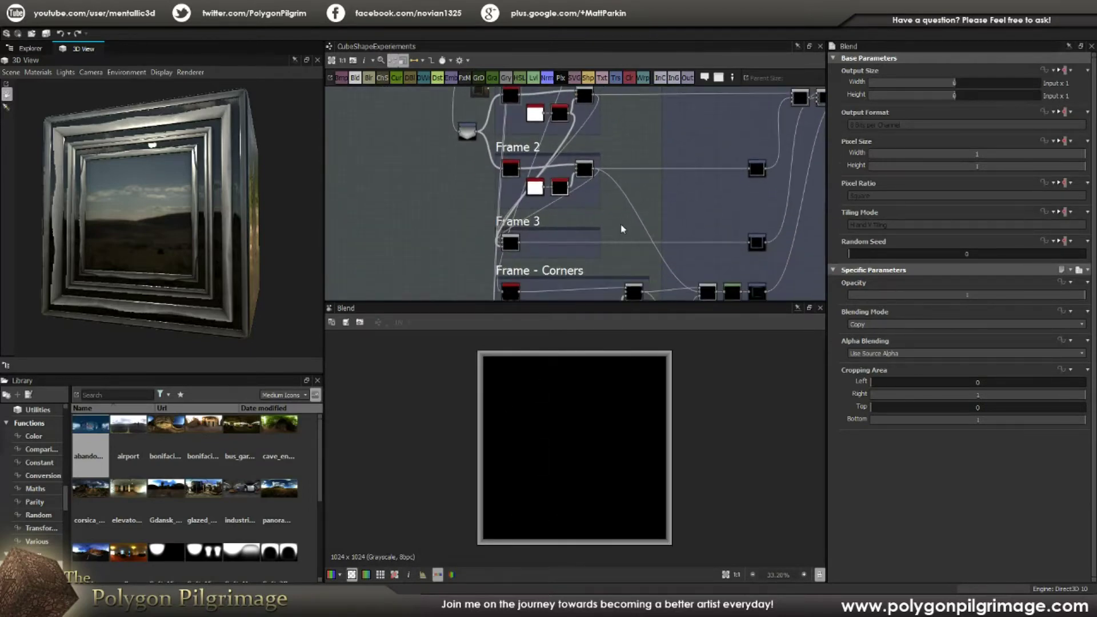
pyautogui.scroll(6, 519, 177)
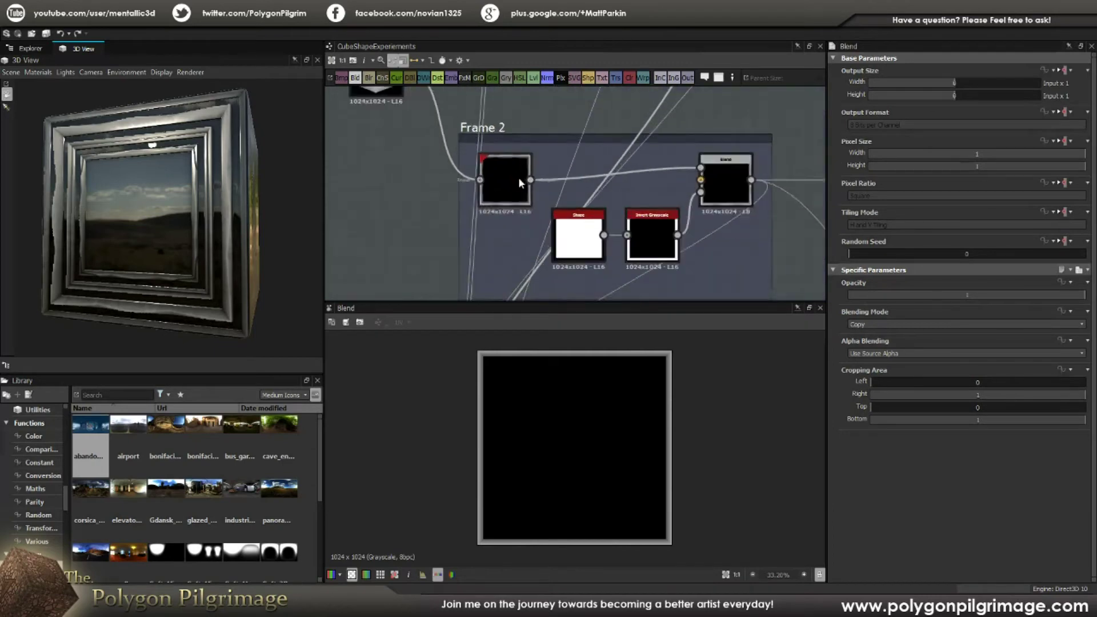
pyautogui.click(519, 177)
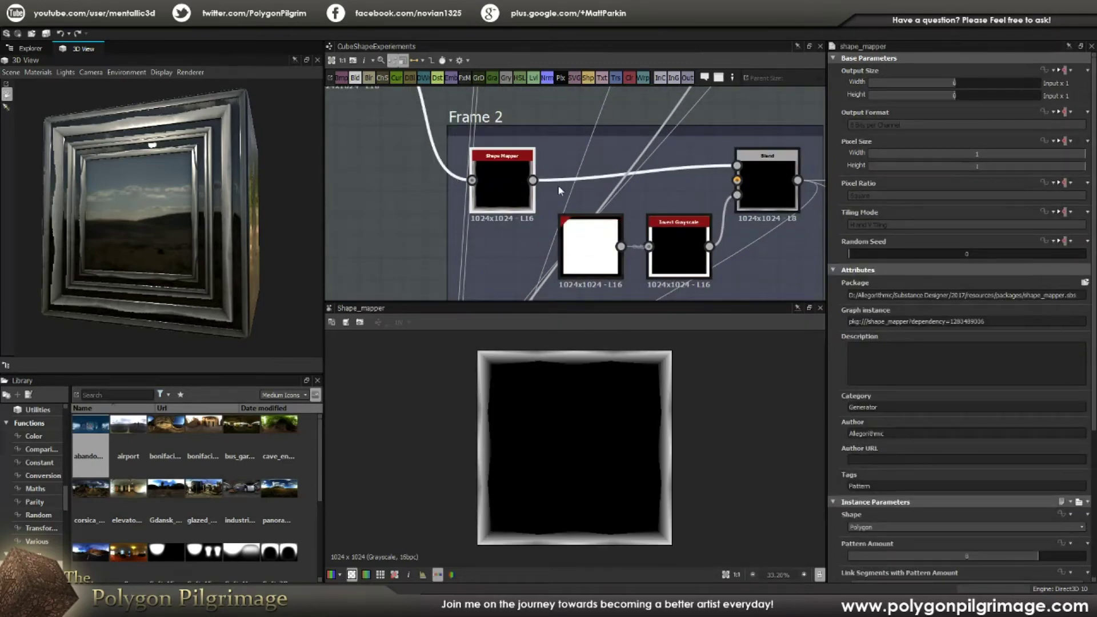
pyautogui.scroll(-1, 572, 172)
pyautogui.moveTo(535, 143); pyautogui.dragTo(551, 127, button='middle')
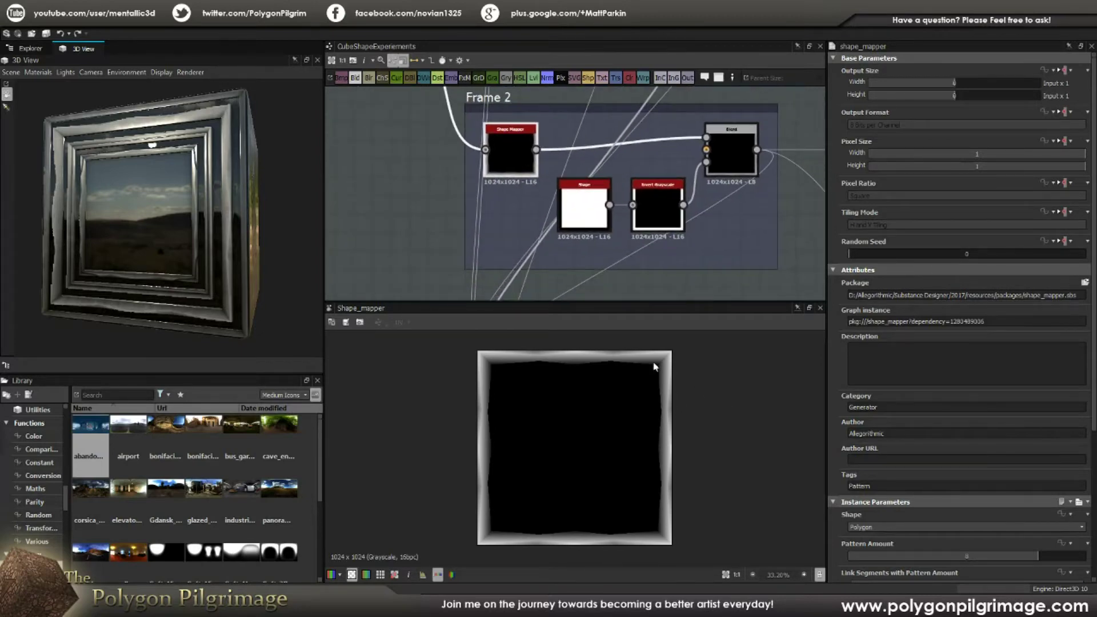
pyautogui.scroll(-5, 912, 463)
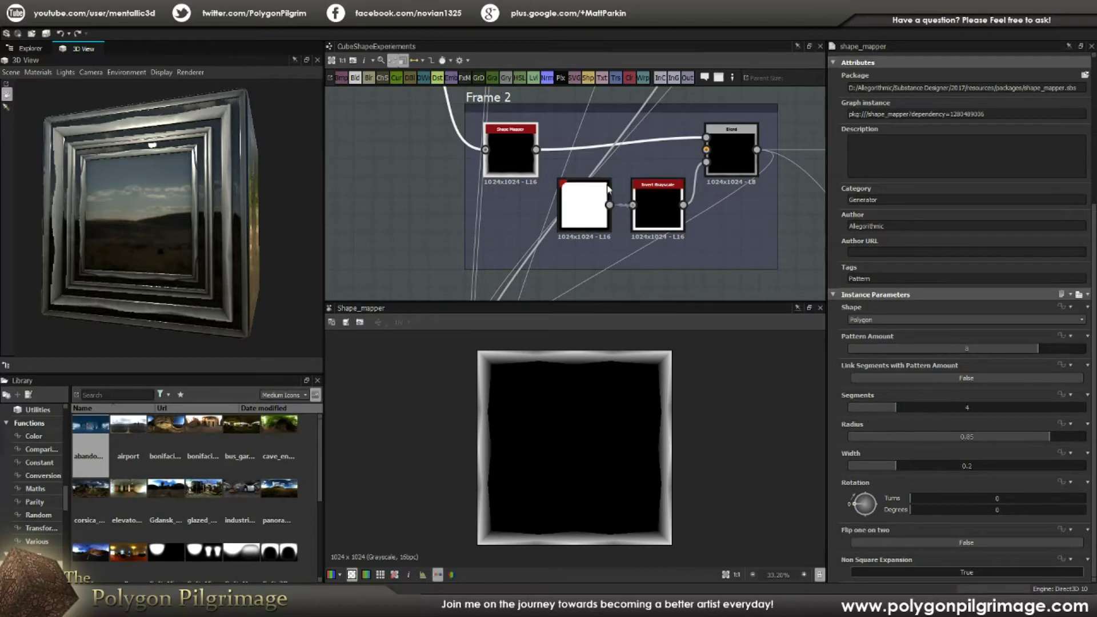
# Preview Frame 2's Blend node and examine a corner of the masked border up close
pyautogui.moveTo(737, 166); pyautogui.dragTo(642, 205, button='middle')
pyautogui.click(641, 204)
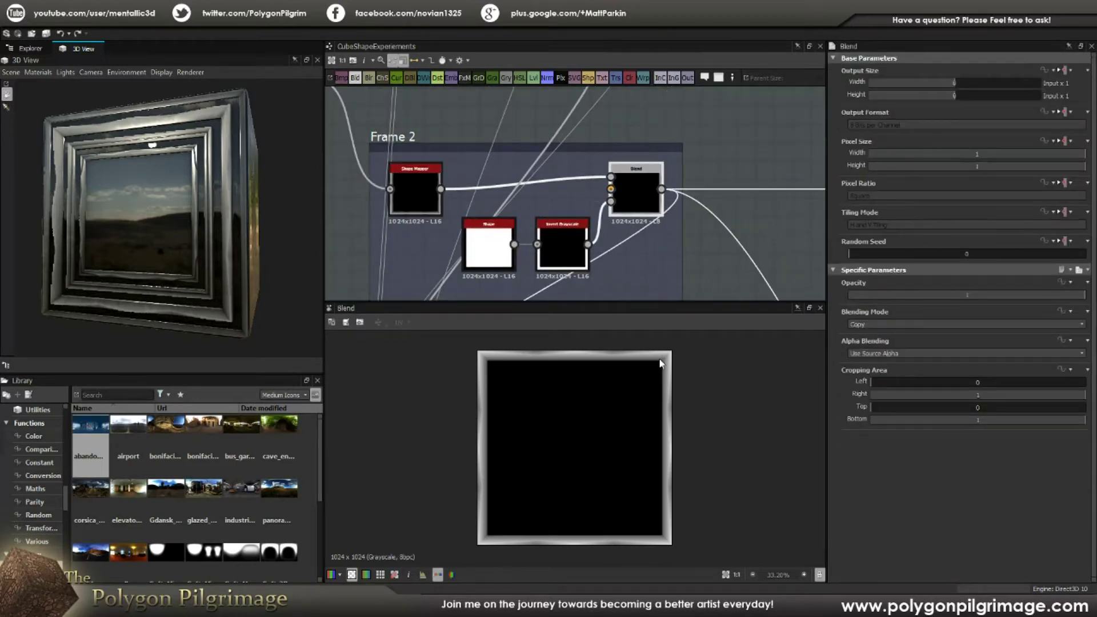
pyautogui.scroll(5, 665, 354)
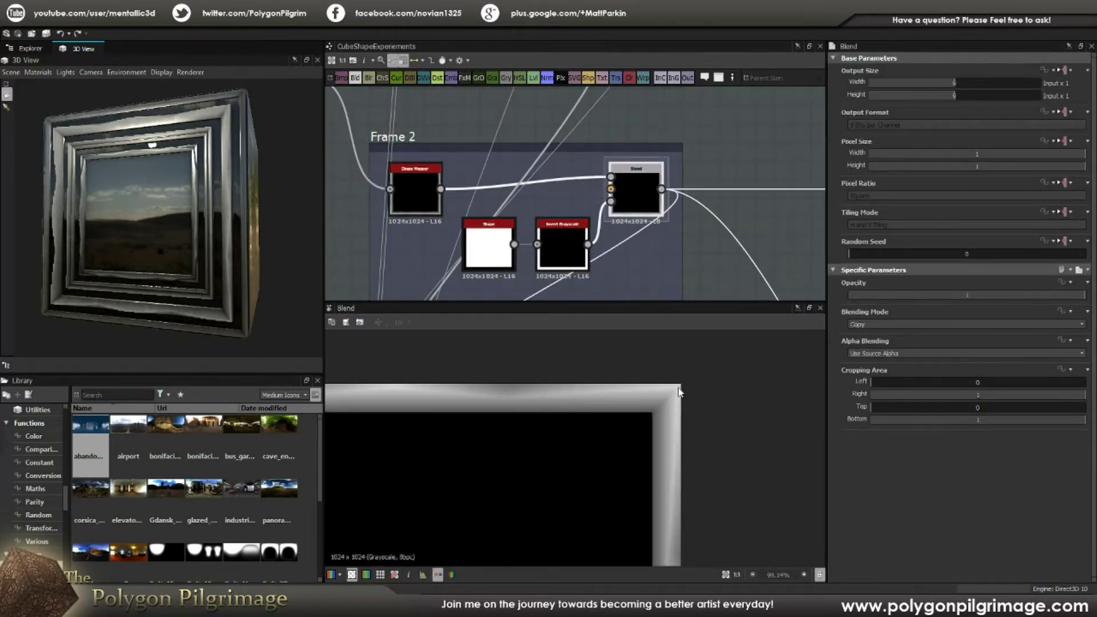
# Preview the Blend node in Frame 3 and examine its layered border up close and in full
pyautogui.scroll(-4, 641, 239)
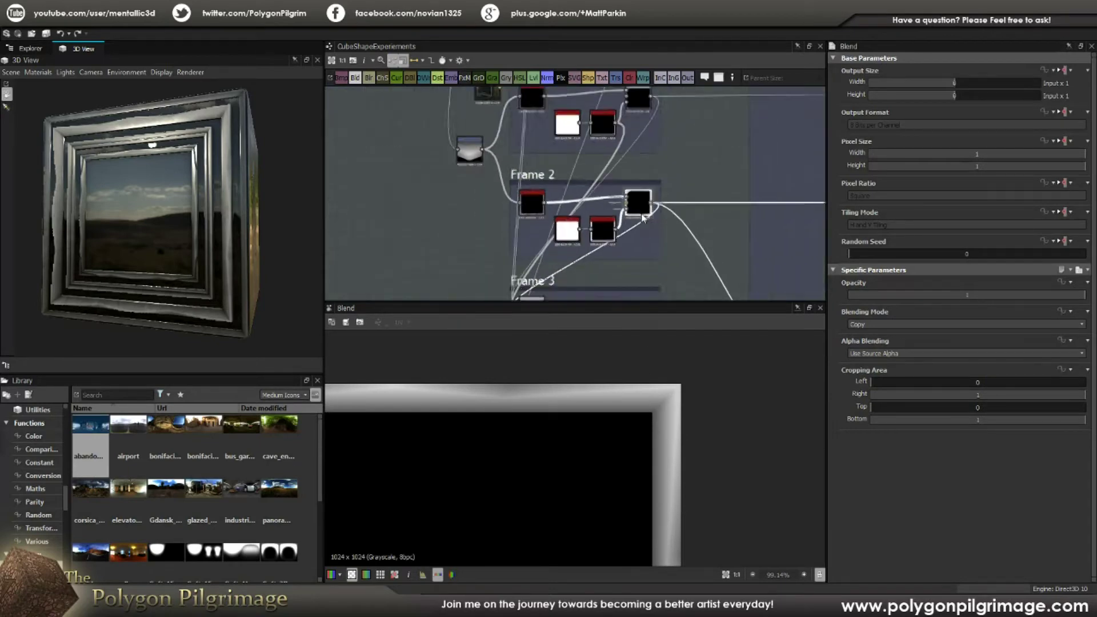
pyautogui.scroll(3, 591, 215)
pyautogui.moveTo(585, 217); pyautogui.dragTo(576, 264, button='middle')
pyautogui.click(551, 272)
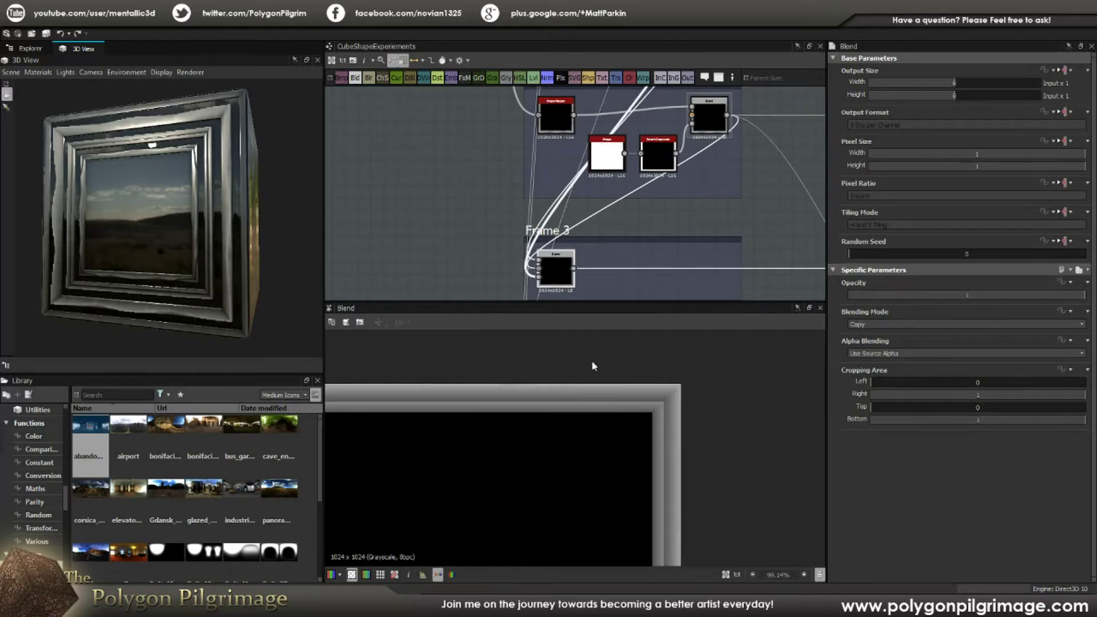
pyautogui.scroll(2, 674, 403)
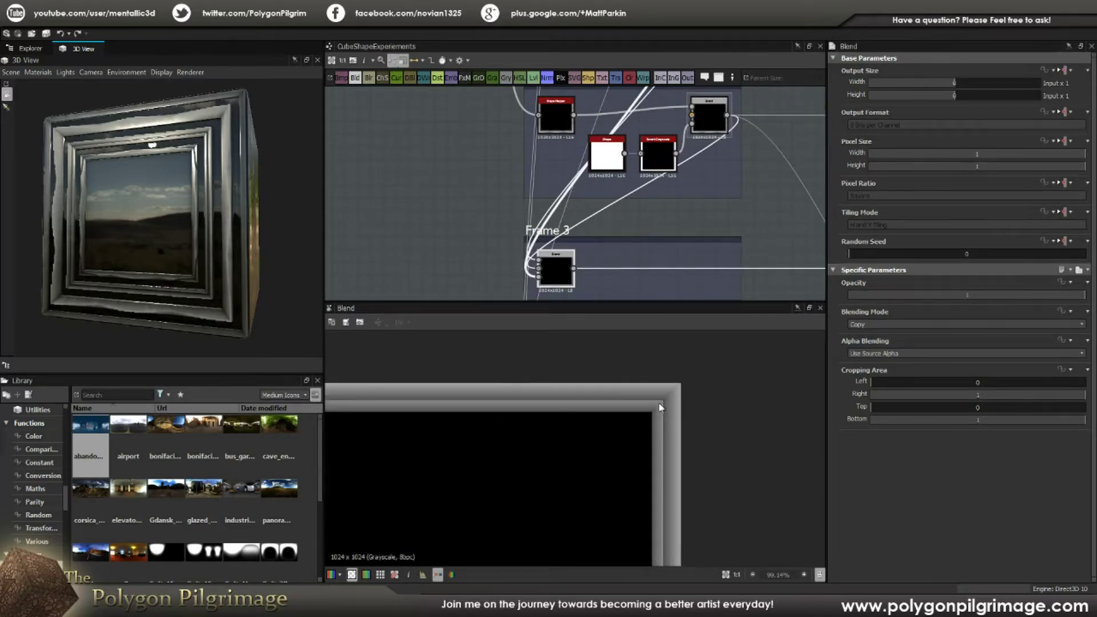
pyautogui.scroll(-5, 643, 423)
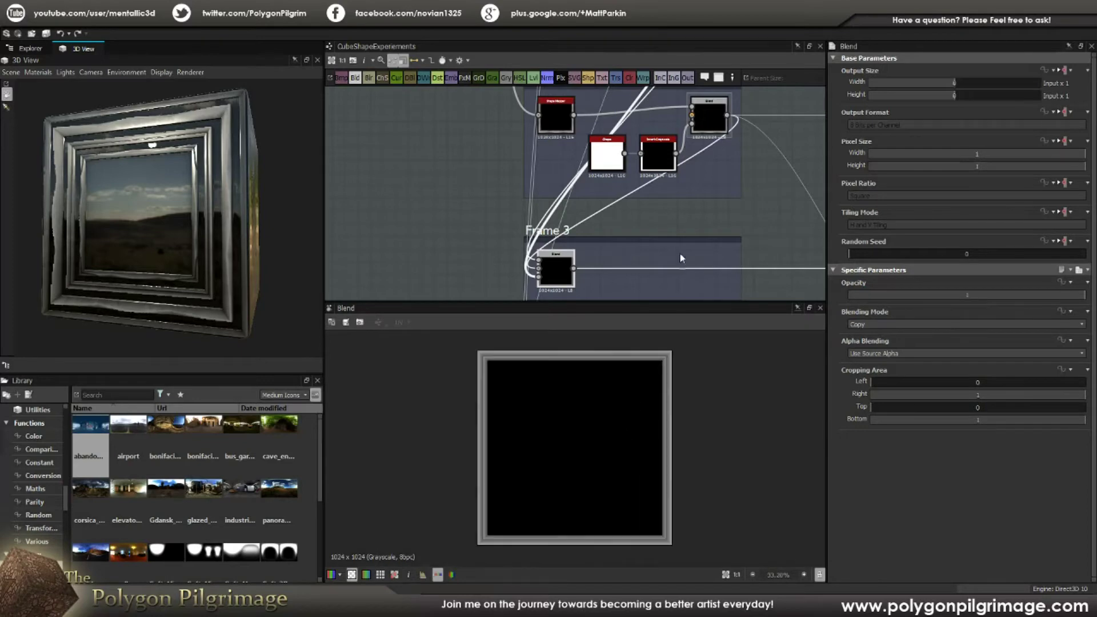
# Preview the Shape Mapper node in the Frame - Corners group and check its instance parameters
pyautogui.moveTo(680, 259); pyautogui.dragTo(625, 152, button='middle')
pyautogui.scroll(-1, 626, 152)
pyautogui.moveTo(623, 229); pyautogui.dragTo(609, 168, button='middle')
pyautogui.scroll(2, 570, 186)
pyautogui.click(489, 196)
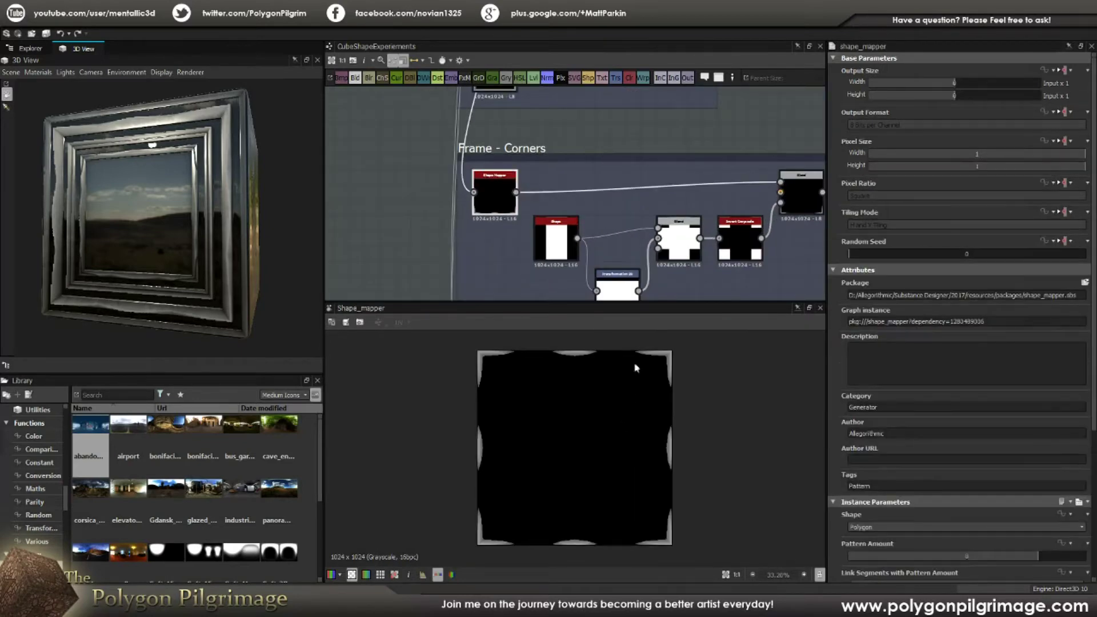
pyautogui.scroll(-3, 973, 426)
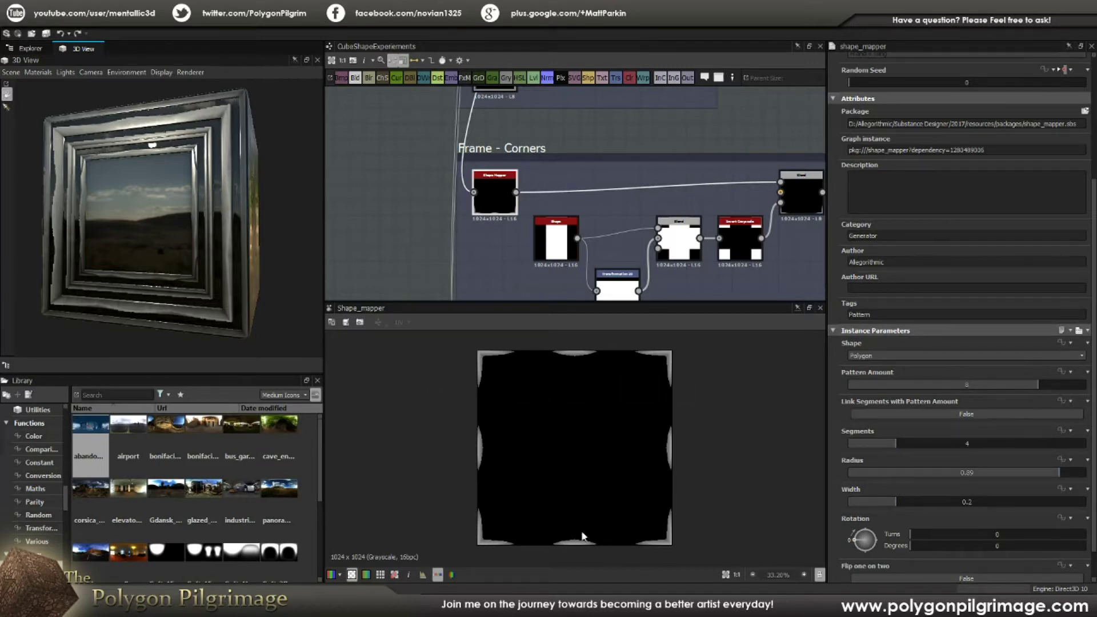
# Trace the corner Shape Mapper's input back to the Transformation 2D node in the Stylized Stones / Gravel group
pyautogui.scroll(-5, 550, 188)
pyautogui.scroll(4, 510, 219)
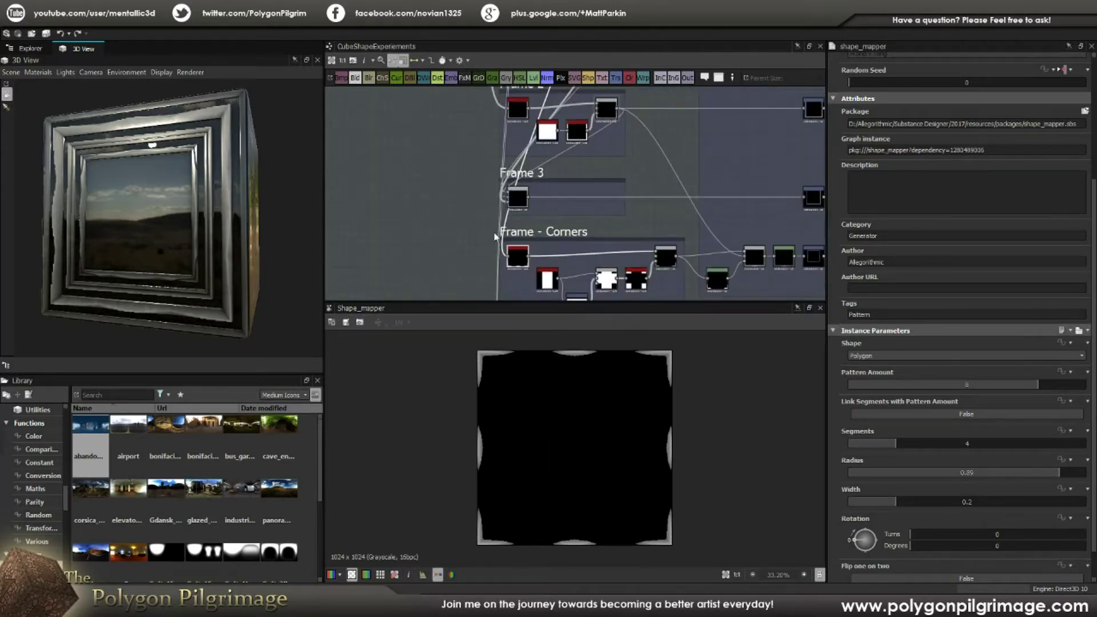
pyautogui.moveTo(596, 119); pyautogui.dragTo(660, 227, button='middle')
pyautogui.moveTo(614, 176); pyautogui.dragTo(571, 248, button='middle')
pyautogui.scroll(-3, 632, 189)
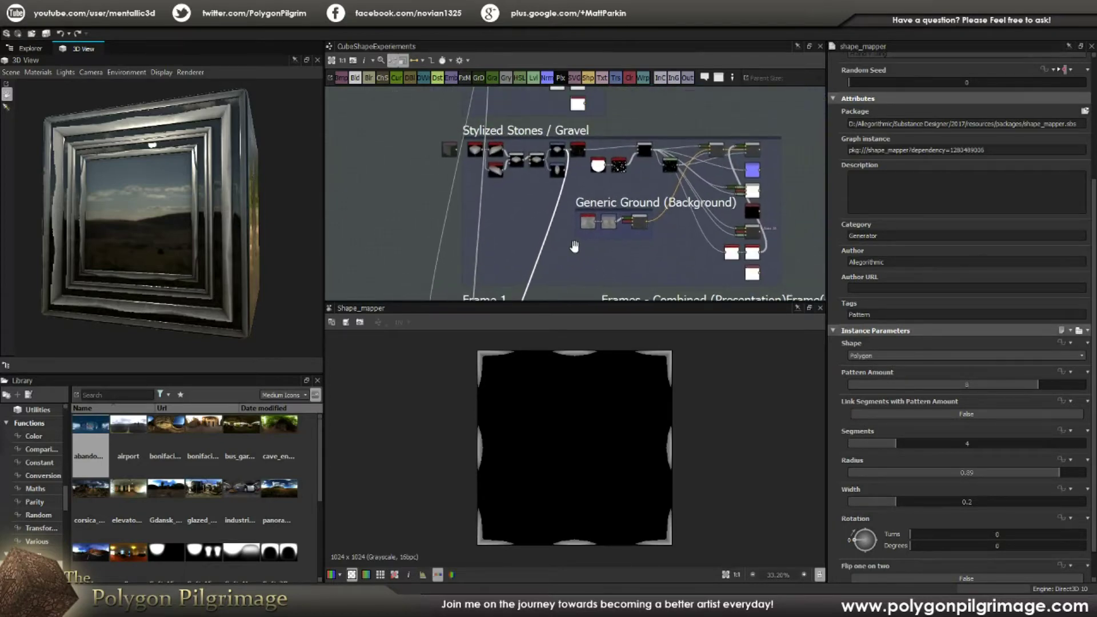
pyautogui.scroll(5, 550, 144)
pyautogui.scroll(1, 546, 149)
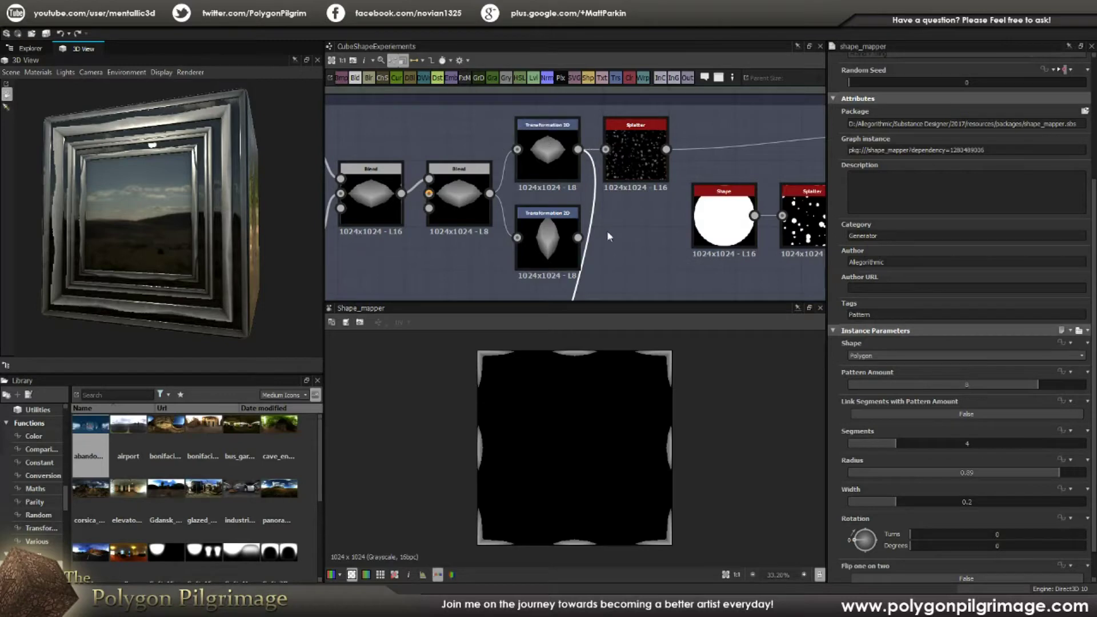
# Return to the Frame - Corners group, preview its square Shape node and check the Size settings
pyautogui.scroll(-6, 607, 231)
pyautogui.moveTo(580, 213); pyautogui.dragTo(564, 53, button='middle')
pyautogui.moveTo(544, 165); pyautogui.dragTo(541, 128, button='middle')
pyautogui.scroll(4, 540, 205)
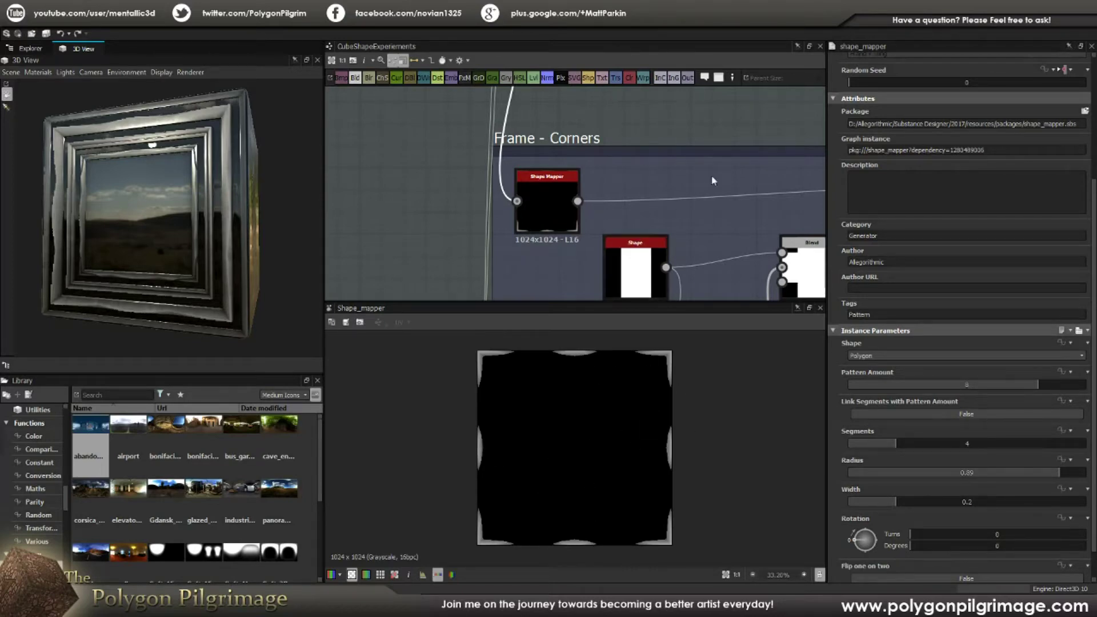
pyautogui.moveTo(729, 208); pyautogui.dragTo(564, 124, button='middle')
pyautogui.scroll(-1, 564, 124)
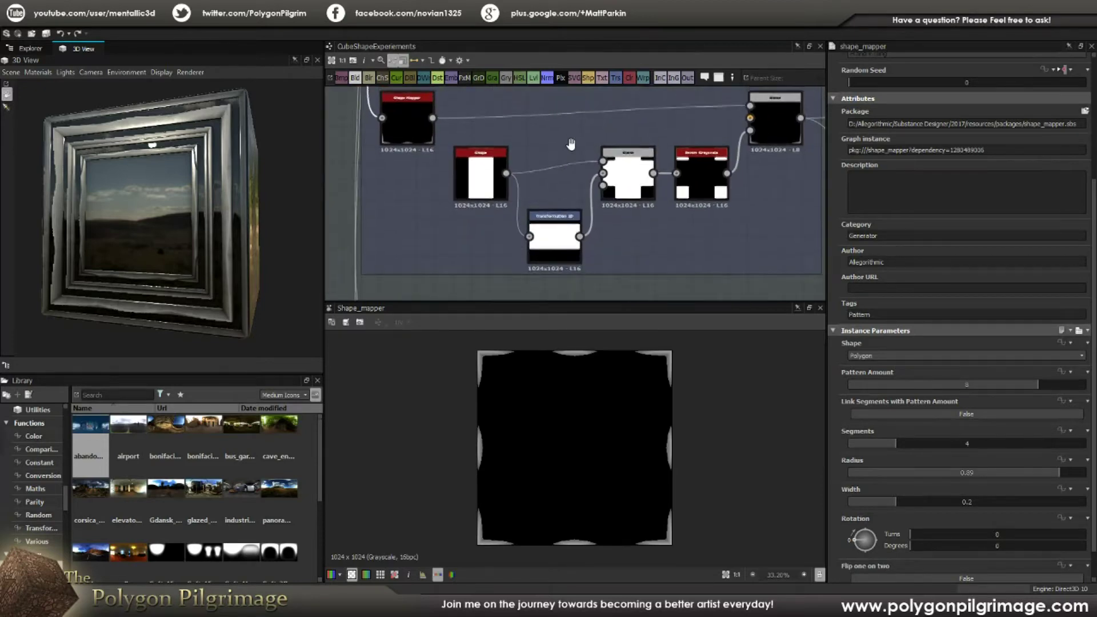
pyautogui.moveTo(492, 173); pyautogui.dragTo(495, 192, button='middle')
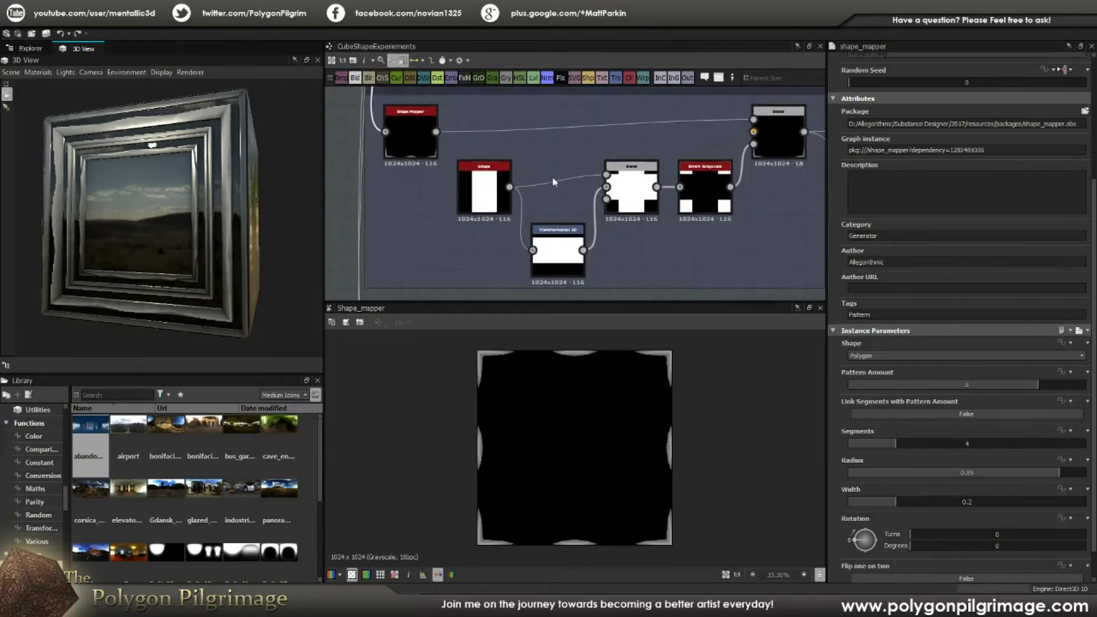
pyautogui.click(494, 193)
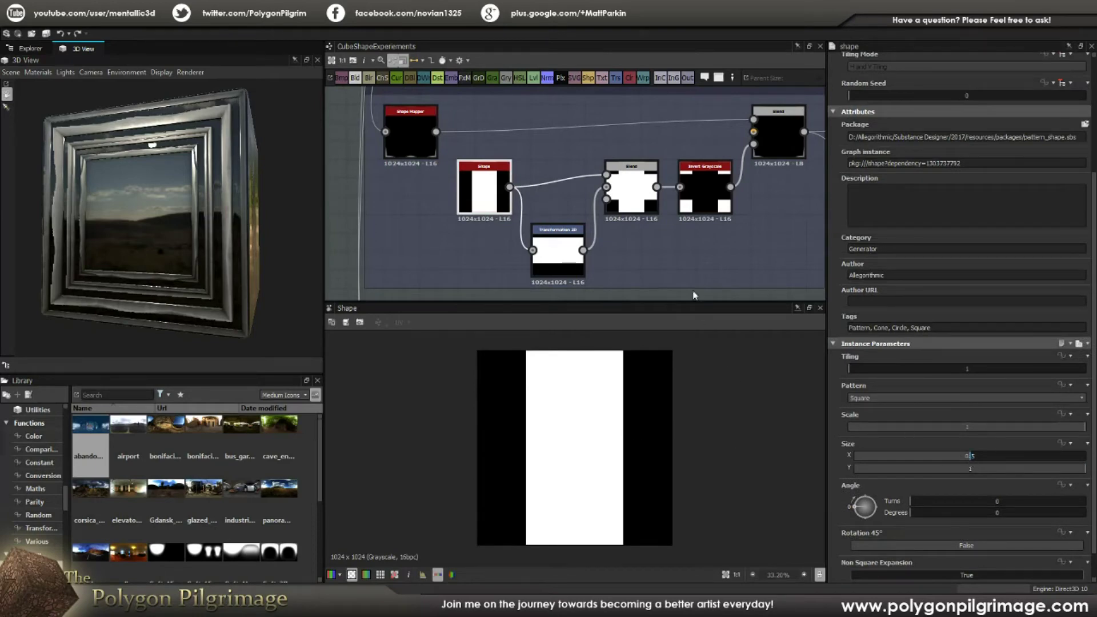
# Preview the cross-shaped Blend, the Invert Grayscale corner mask and the masked Blend of Frame - Corners in turn
pyautogui.click(634, 188)
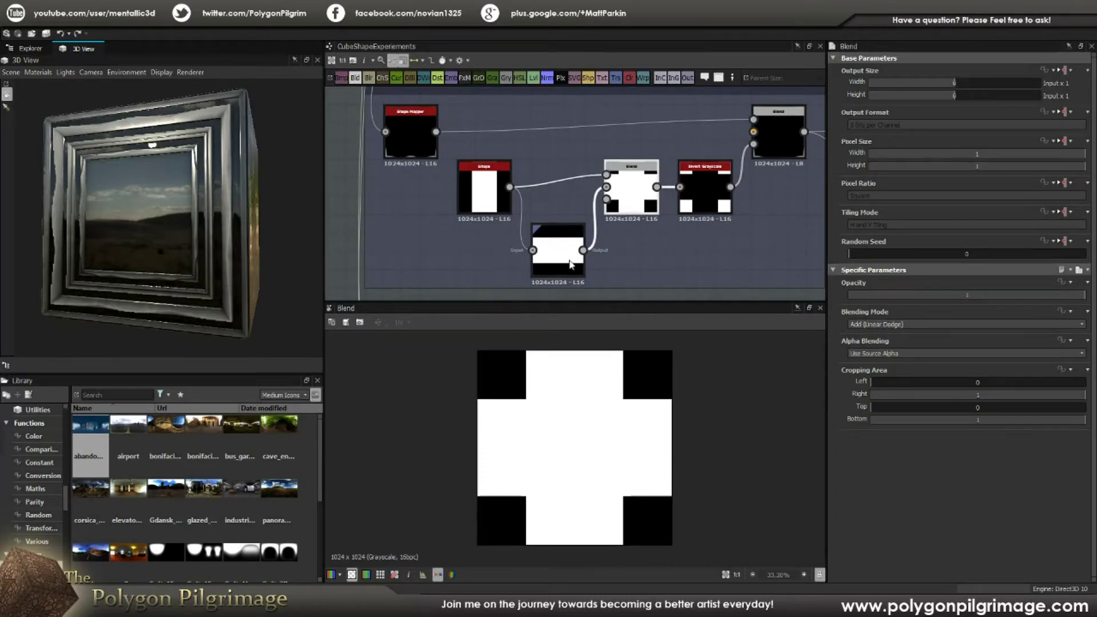
pyautogui.doubleClick(703, 194)
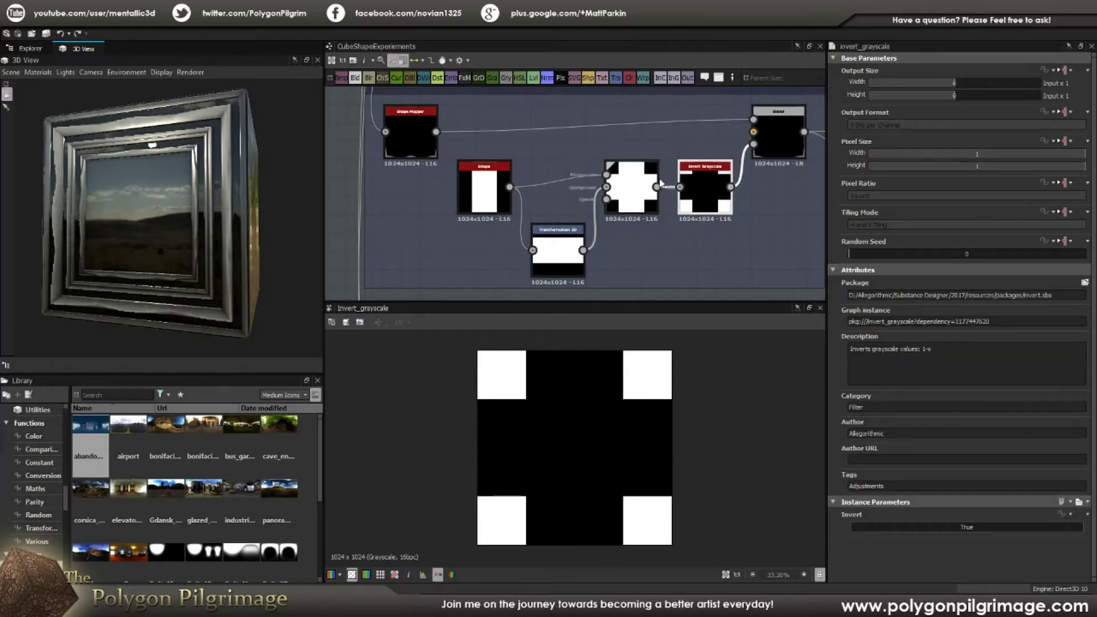
pyautogui.doubleClick(771, 139)
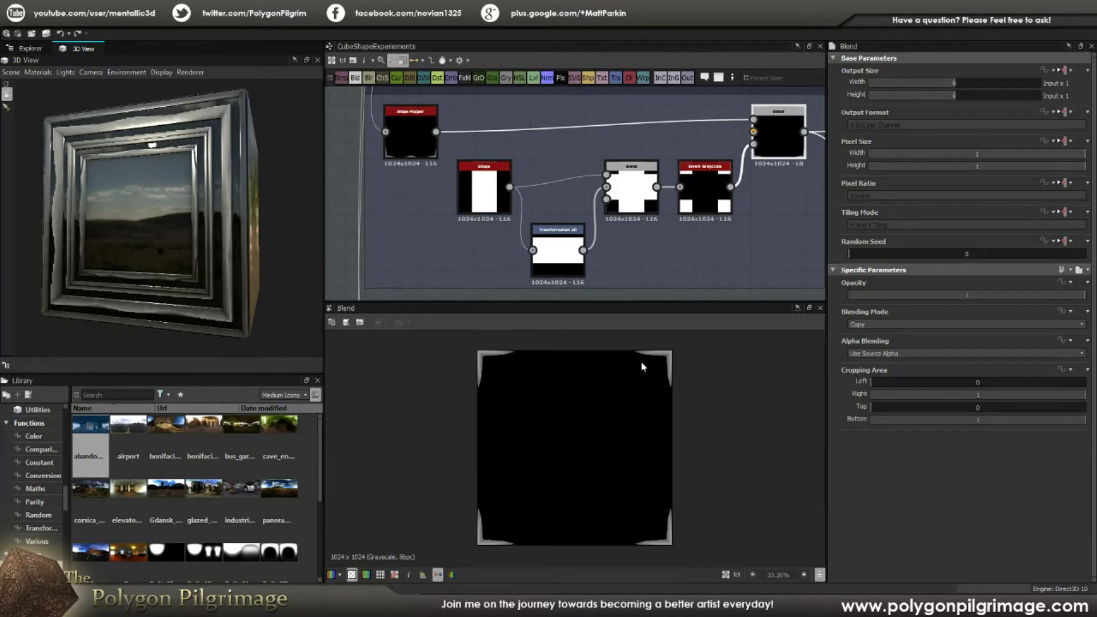
# Follow the output of the Frame - Corners Blend and preview the Levels node that turns it into a mask
pyautogui.scroll(-4, 711, 223)
pyautogui.moveTo(714, 171); pyautogui.dragTo(691, 196, button='middle')
pyautogui.scroll(-2, 691, 197)
pyautogui.moveTo(596, 147); pyautogui.dragTo(616, 167, button='middle')
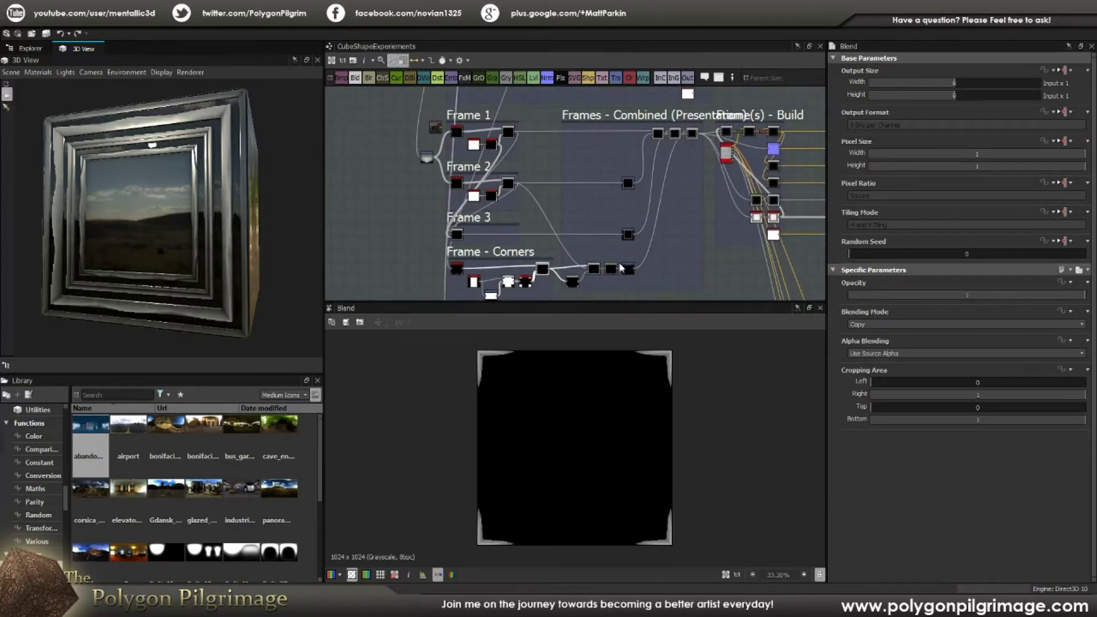
pyautogui.scroll(3, 574, 282)
pyautogui.scroll(2, 580, 287)
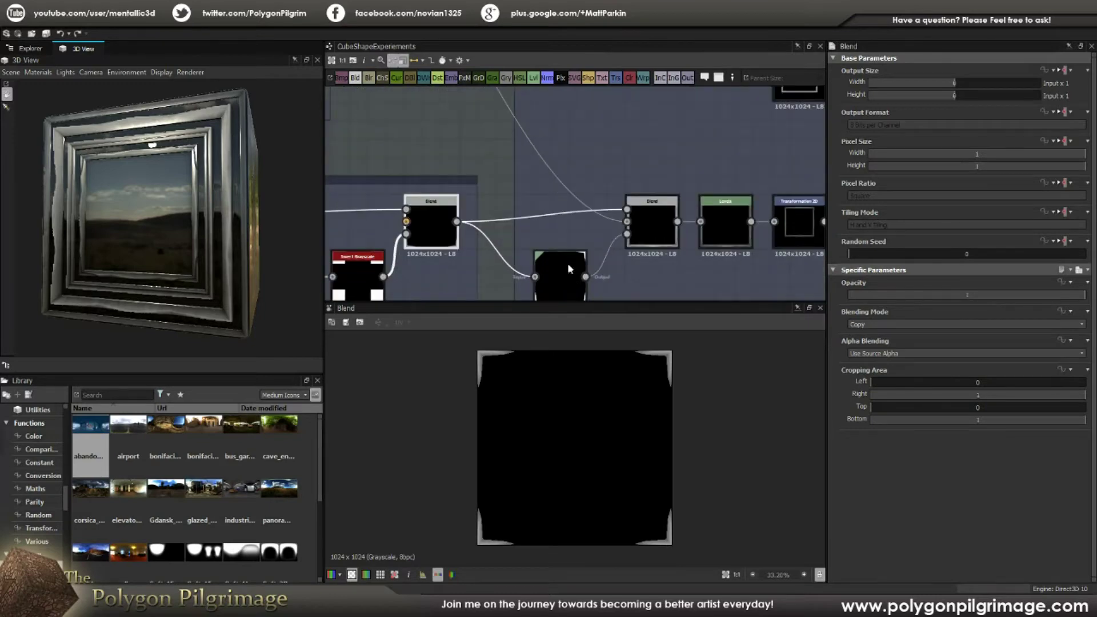
pyautogui.click(567, 232)
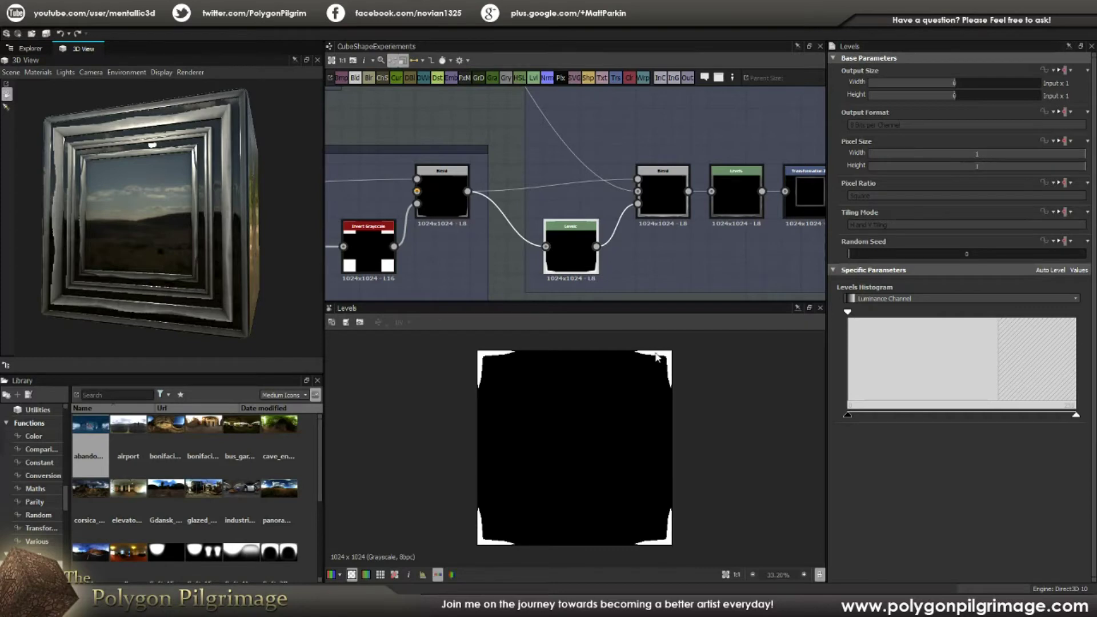
# Preview the Blend that adds the corners to Frame 2, and the Levels and Transformation 2D nodes after it
pyautogui.moveTo(670, 281); pyautogui.dragTo(585, 294, button='middle')
pyautogui.click(577, 198)
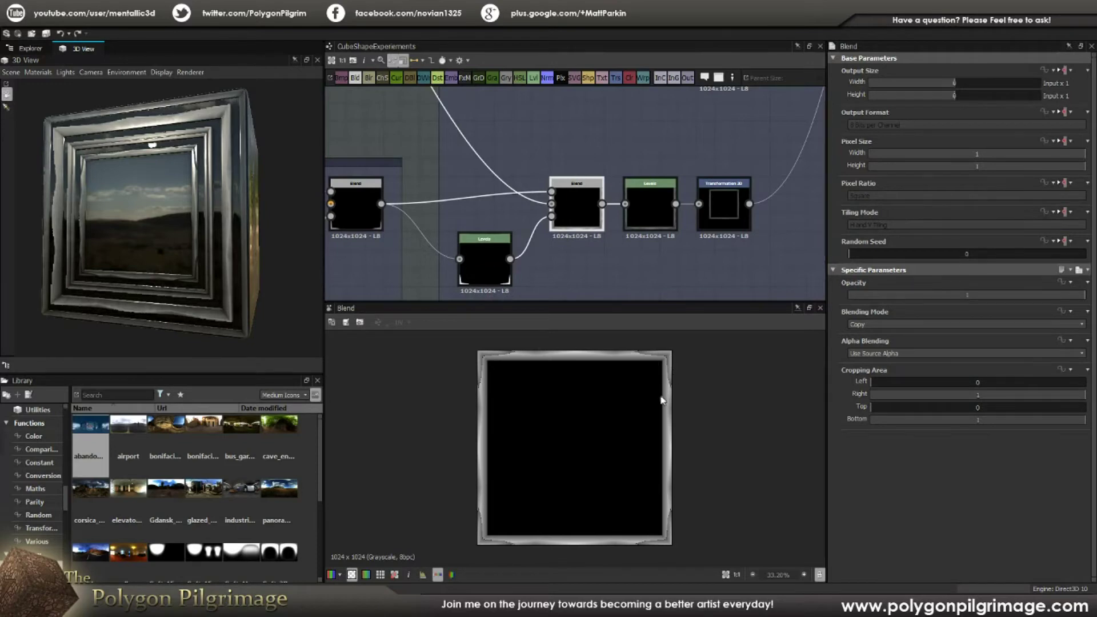
pyautogui.click(659, 206)
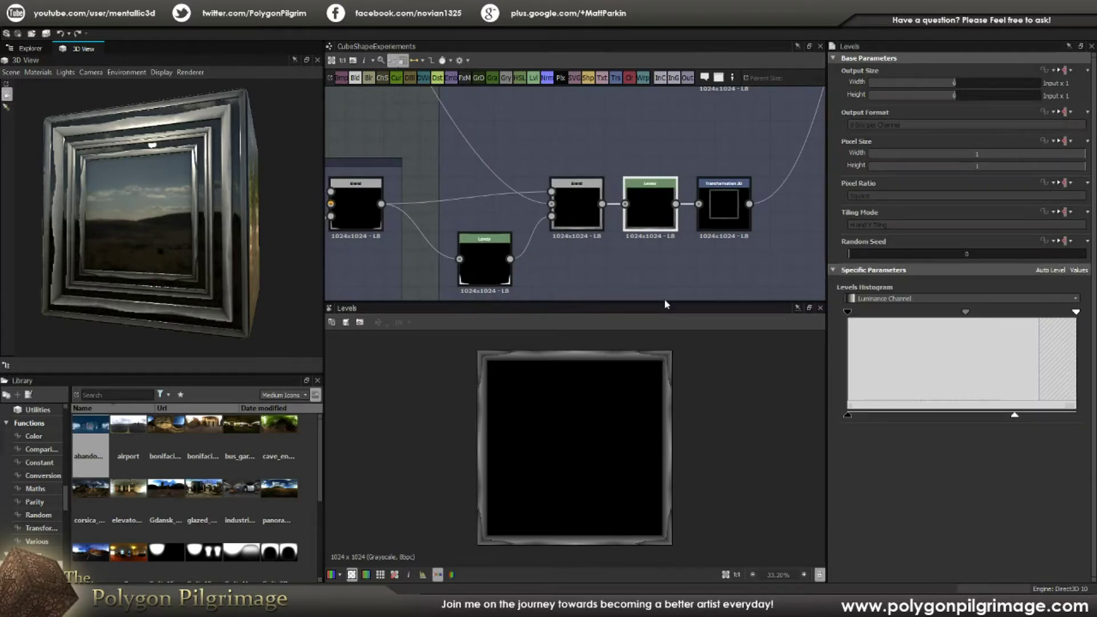
pyautogui.click(732, 227)
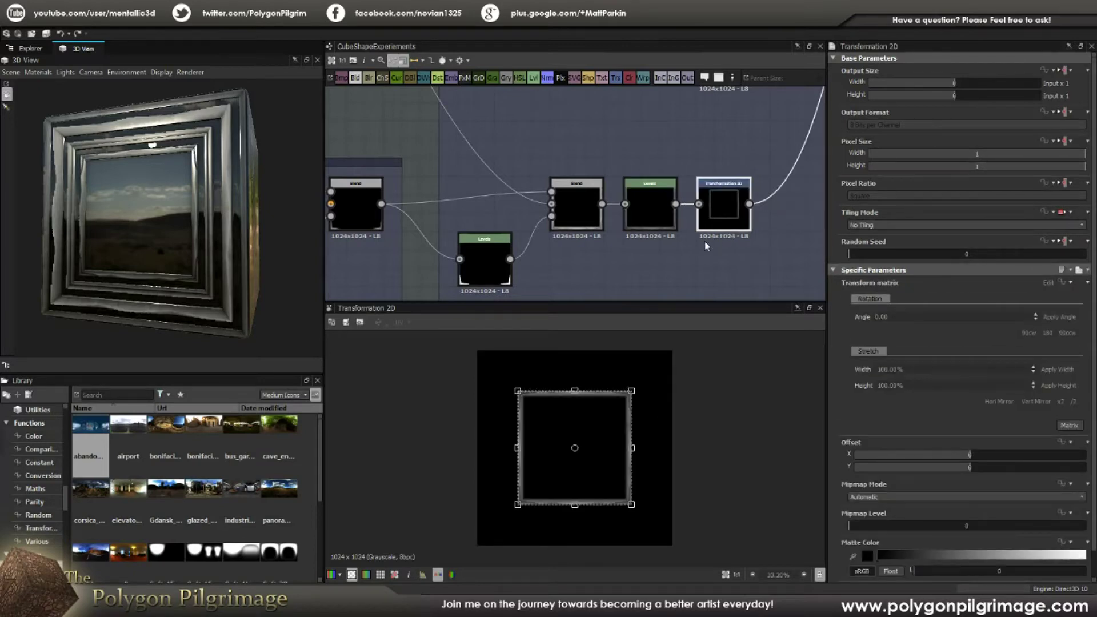
# Examine the innermost cornered frame on the 3D cube up close from different angles
pyautogui.moveTo(171, 218); pyautogui.dragTo(189, 188)
pyautogui.scroll(6, 195, 175)
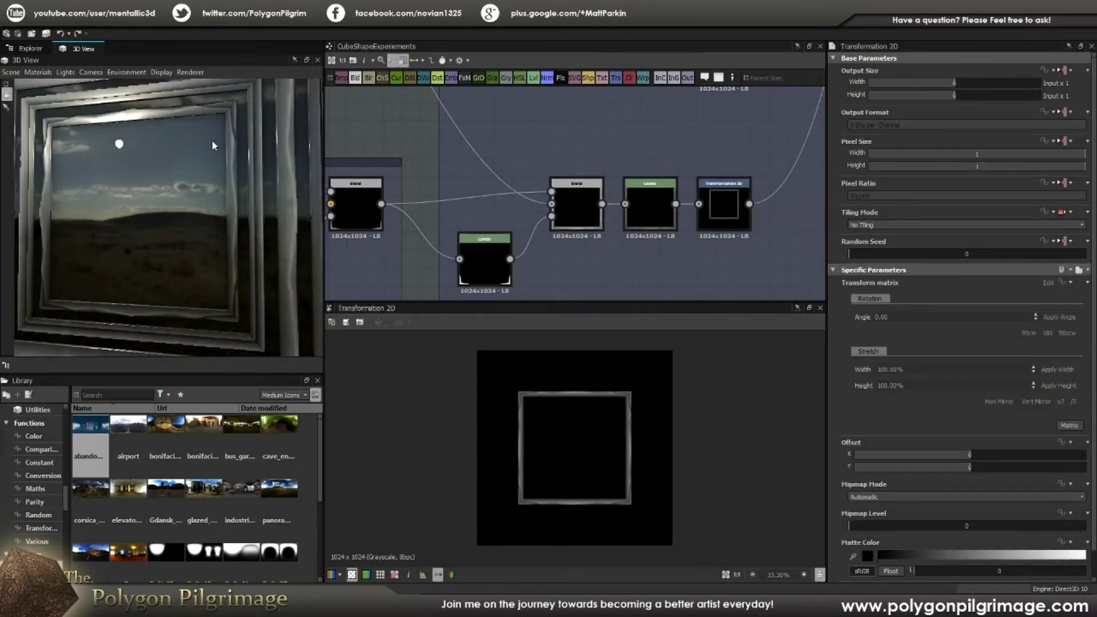
pyautogui.moveTo(212, 136); pyautogui.dragTo(117, 115)
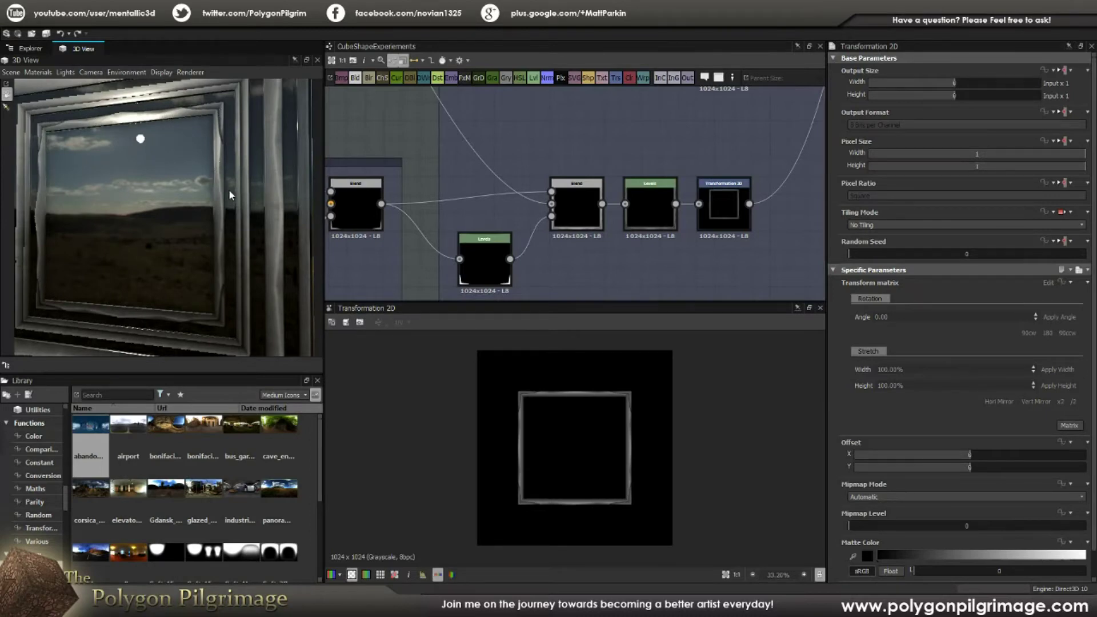
# Preview the last Blend in Frames - Combined (Presentation) and compare the nested frames with the 3D cube
pyautogui.scroll(-3, 230, 195)
pyautogui.moveTo(640, 156); pyautogui.dragTo(647, 195, button='middle')
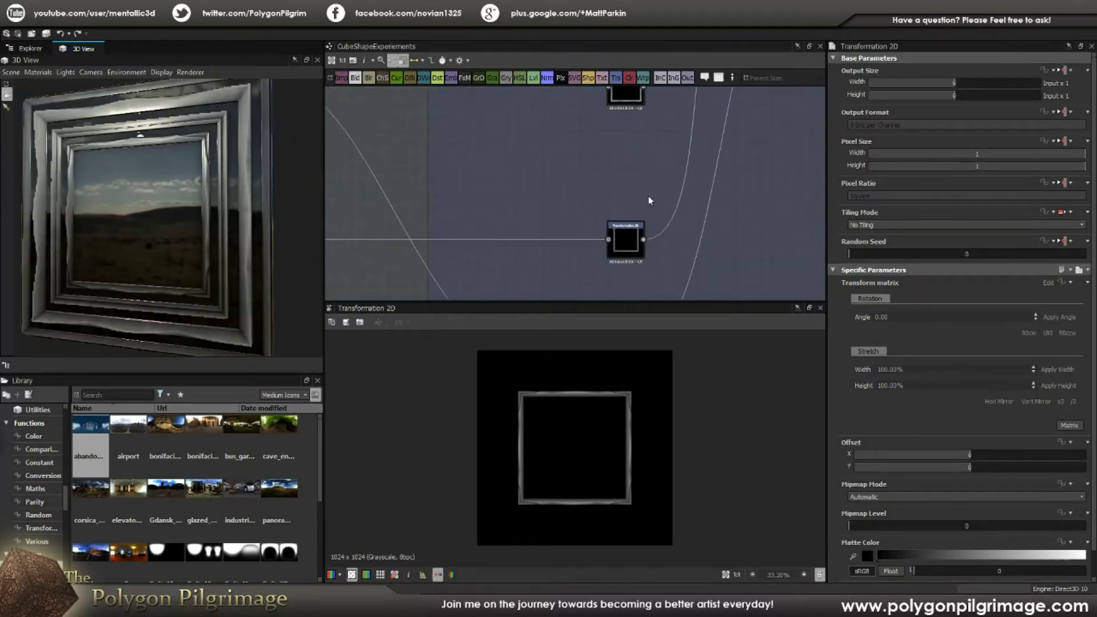
pyautogui.scroll(-3, 647, 195)
pyautogui.moveTo(630, 155); pyautogui.dragTo(713, 170, button='middle')
pyautogui.scroll(5, 713, 171)
pyautogui.click(738, 160)
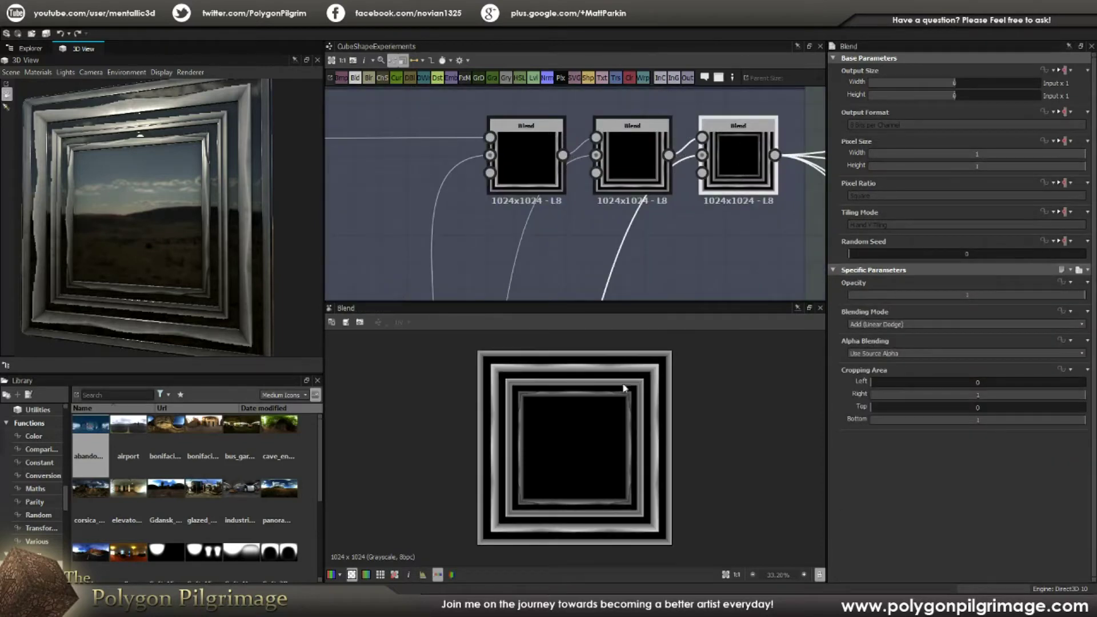
pyautogui.scroll(1, 620, 389)
pyautogui.scroll(-1, 690, 341)
pyautogui.scroll(1, 692, 346)
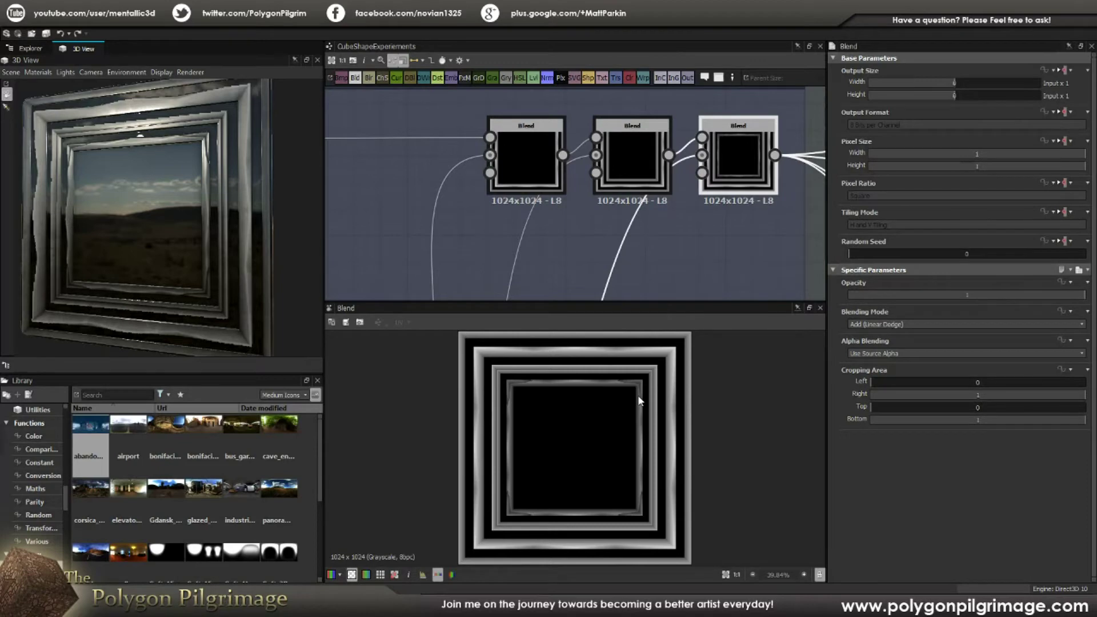
pyautogui.moveTo(194, 180); pyautogui.dragTo(167, 184)
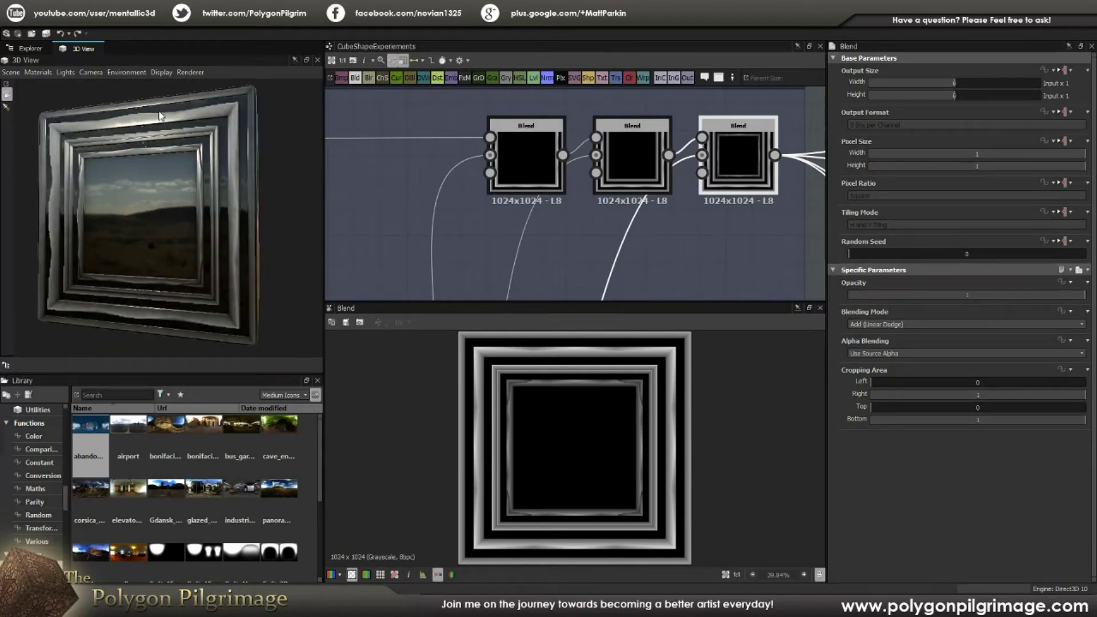
# Follow the individual frame groups through Frames - Combined (Presentation) into the Frame(s) - Build group
pyautogui.moveTo(183, 217)
pyautogui.mouseDown()
pyautogui.moveTo(209, 208)
pyautogui.moveTo(179, 213)
pyautogui.mouseUp()
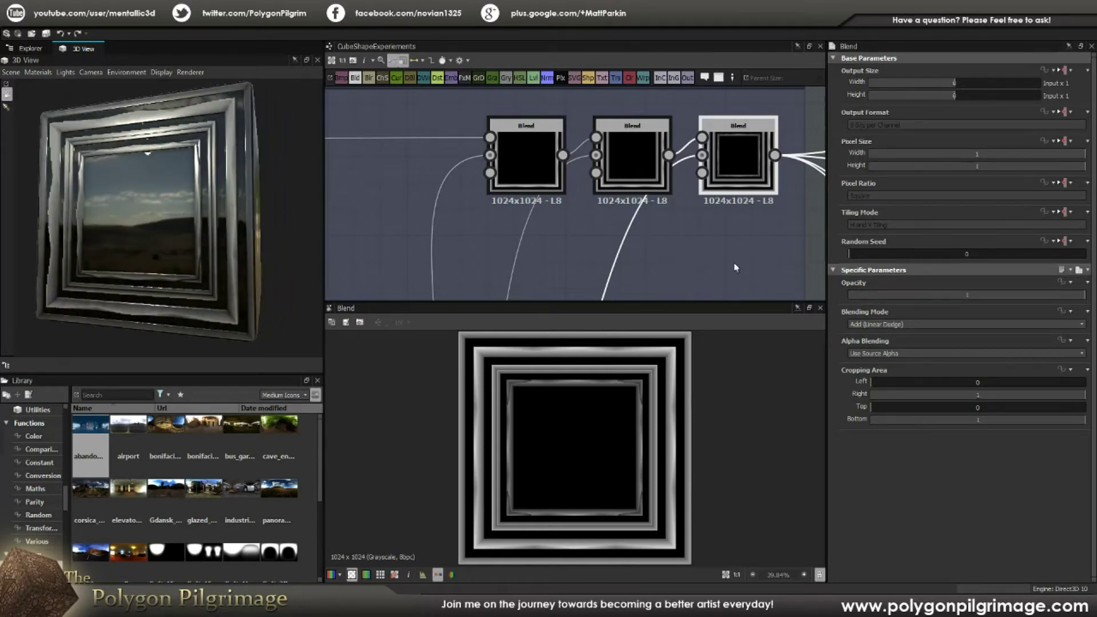
pyautogui.scroll(-5, 665, 227)
pyautogui.moveTo(594, 225)
pyautogui.mouseDown(button='middle')
pyautogui.moveTo(605, 176)
pyautogui.moveTo(643, 164)
pyautogui.mouseUp(button='middle')
pyautogui.scroll(-1, 643, 164)
pyautogui.moveTo(520, 204)
pyautogui.mouseDown(button='middle')
pyautogui.moveTo(535, 159)
pyautogui.moveTo(541, 176)
pyautogui.mouseUp(button='middle')
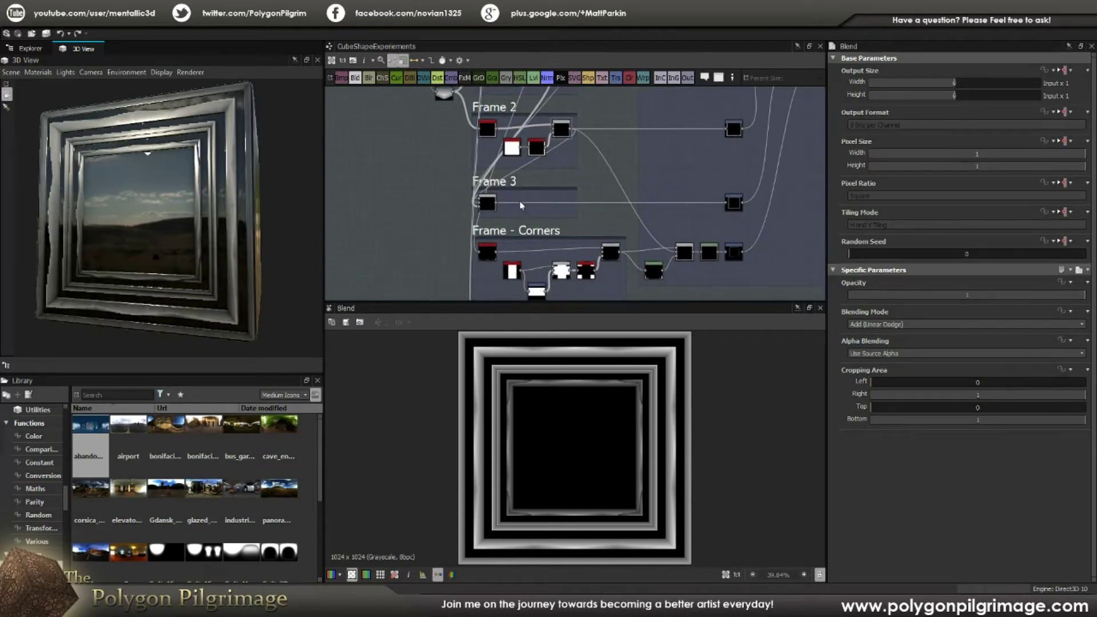
pyautogui.moveTo(587, 224); pyautogui.dragTo(468, 167, button='middle')
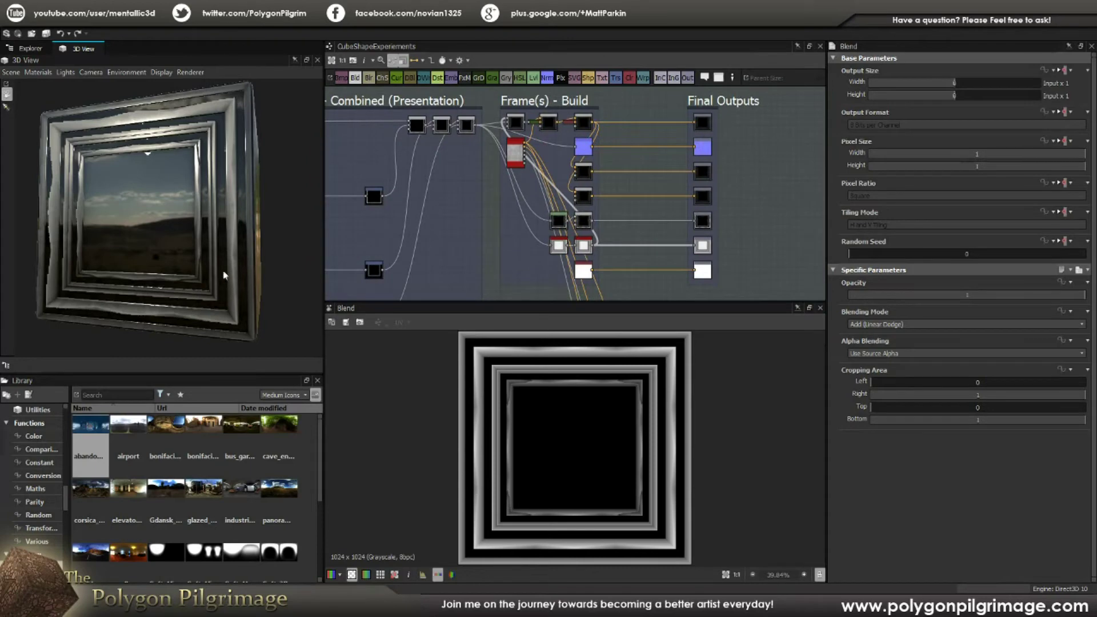
# Preview the Blend in Frame(s) - Build that multiplies the frames with the Metal 003 base color and inspect its detail
pyautogui.scroll(6, 515, 151)
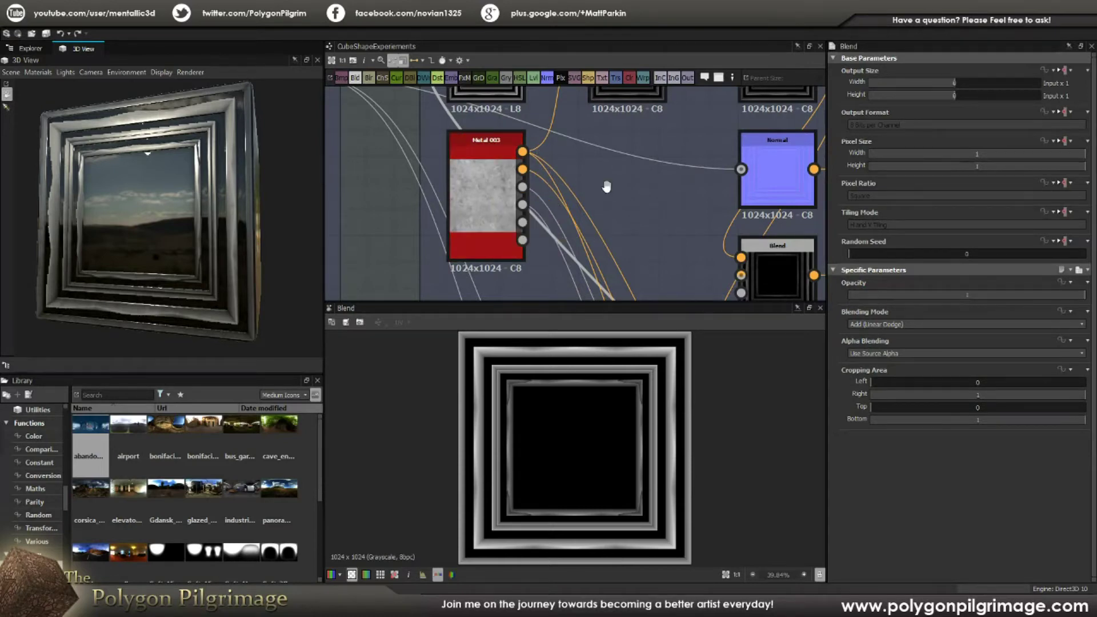
pyautogui.scroll(-3, 605, 197)
pyautogui.doubleClick(616, 153)
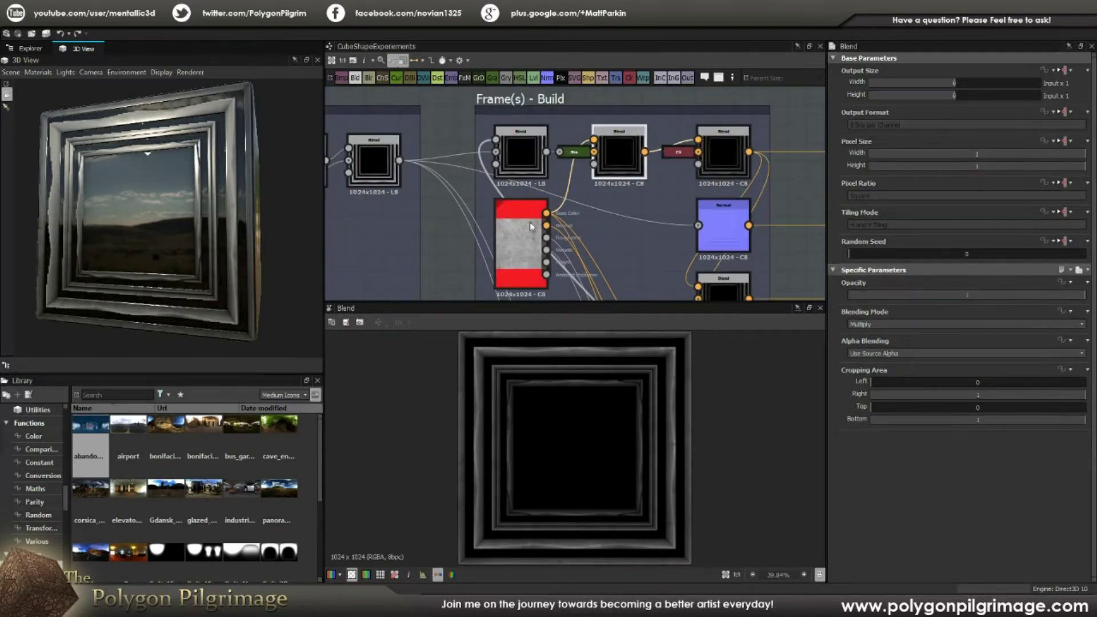
pyautogui.scroll(3, 651, 378)
pyautogui.moveTo(522, 371); pyautogui.dragTo(608, 468, button='middle')
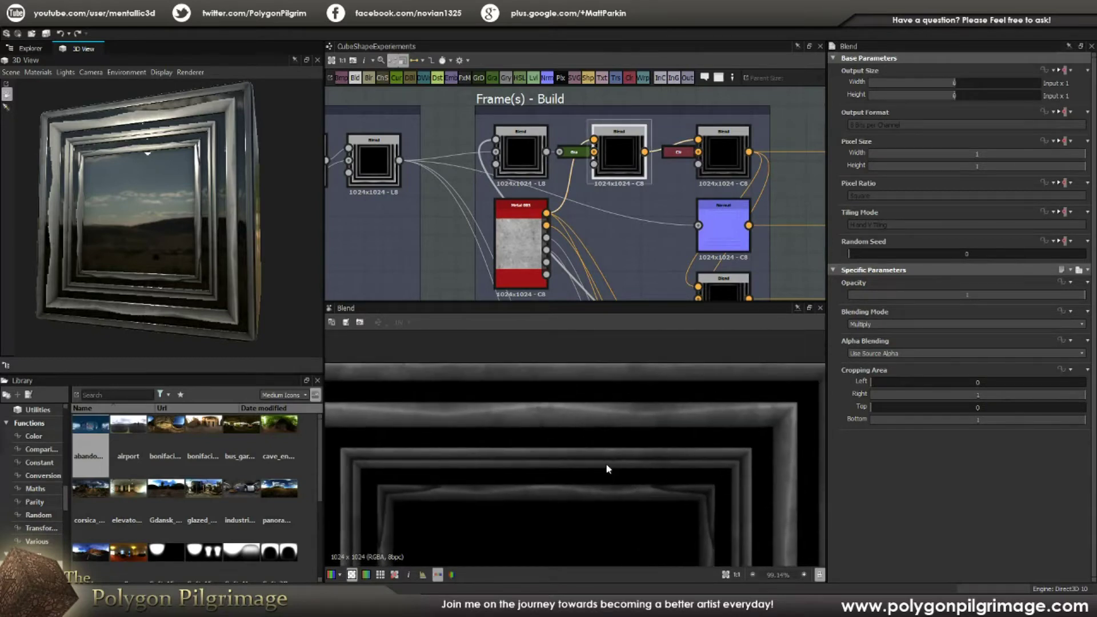
pyautogui.scroll(-4, 570, 428)
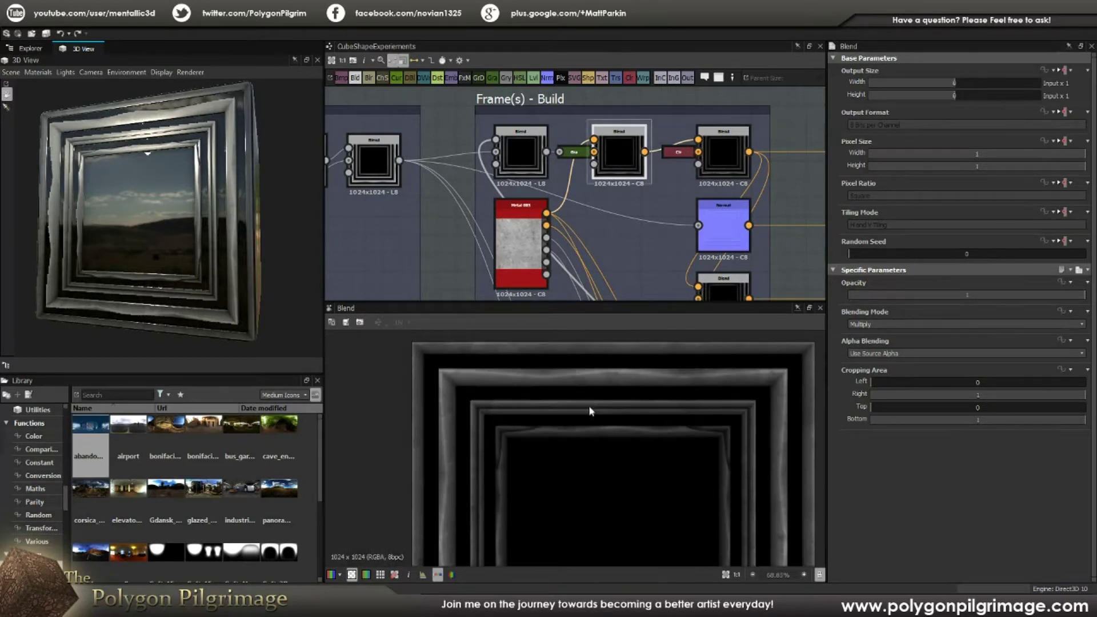
pyautogui.scroll(-1, 651, 236)
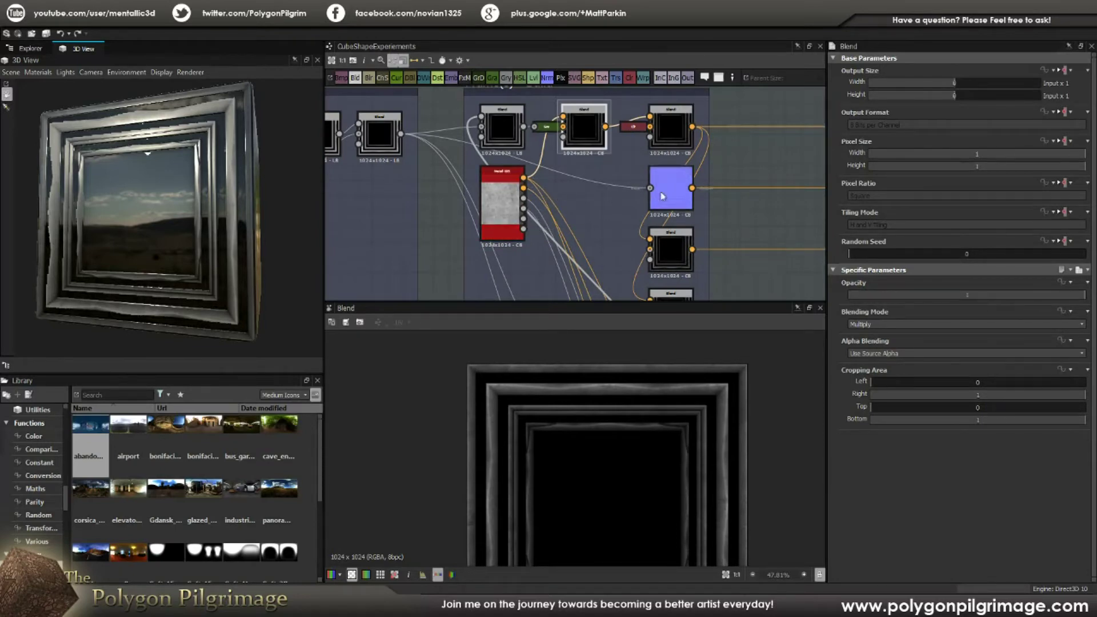
# Compare the last Blend of Frames - Combined (Presentation) with the final color Blend in Frame(s) - Build
pyautogui.scroll(-1, 597, 203)
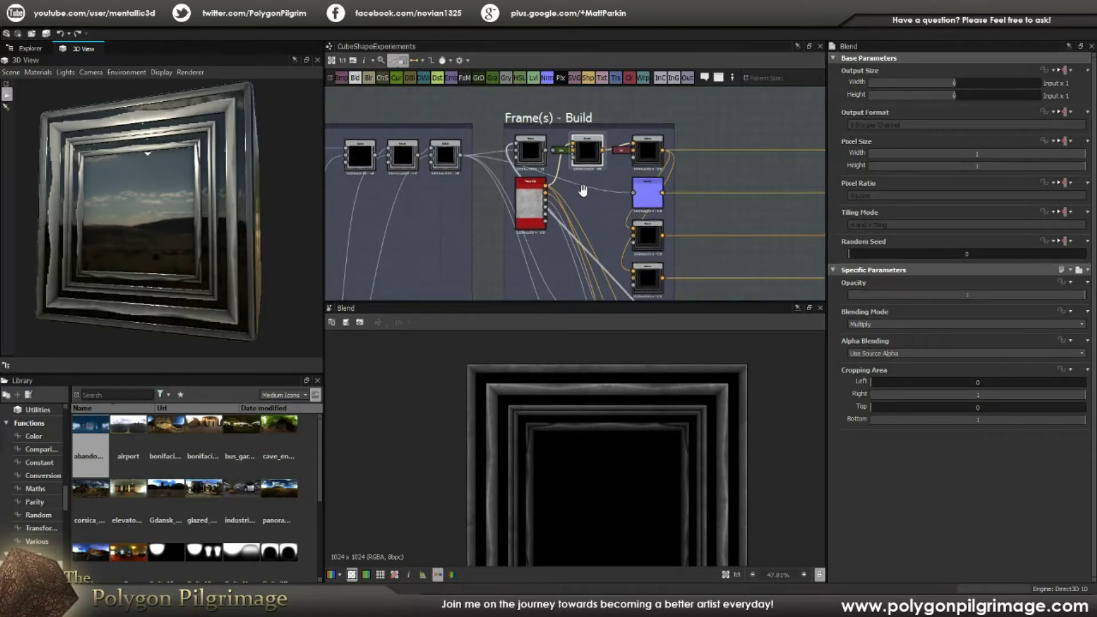
pyautogui.scroll(-1, 596, 192)
pyautogui.doubleClick(428, 139)
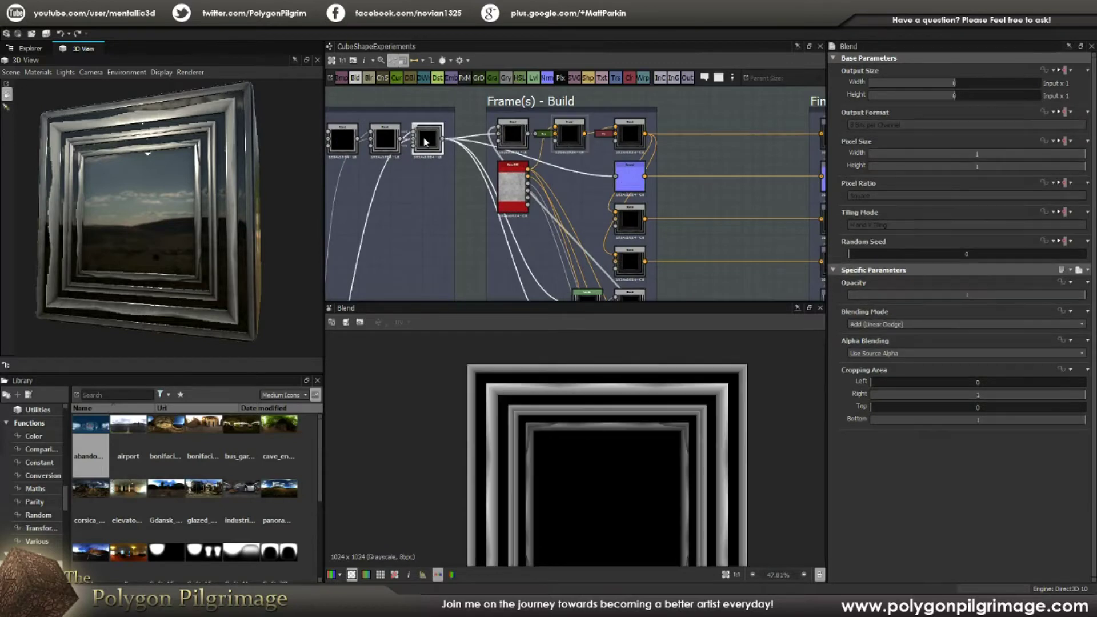
pyautogui.moveTo(596, 221); pyautogui.dragTo(584, 215, button='middle')
pyautogui.doubleClick(618, 140)
pyautogui.scroll(2, 653, 393)
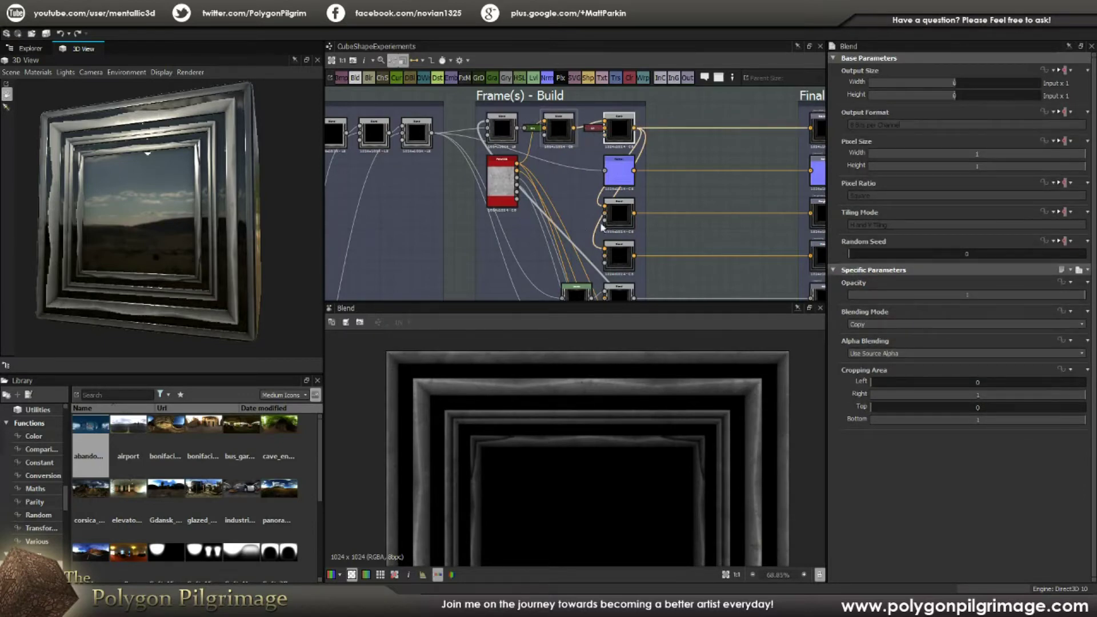
pyautogui.moveTo(664, 233); pyautogui.dragTo(649, 211, button='middle')
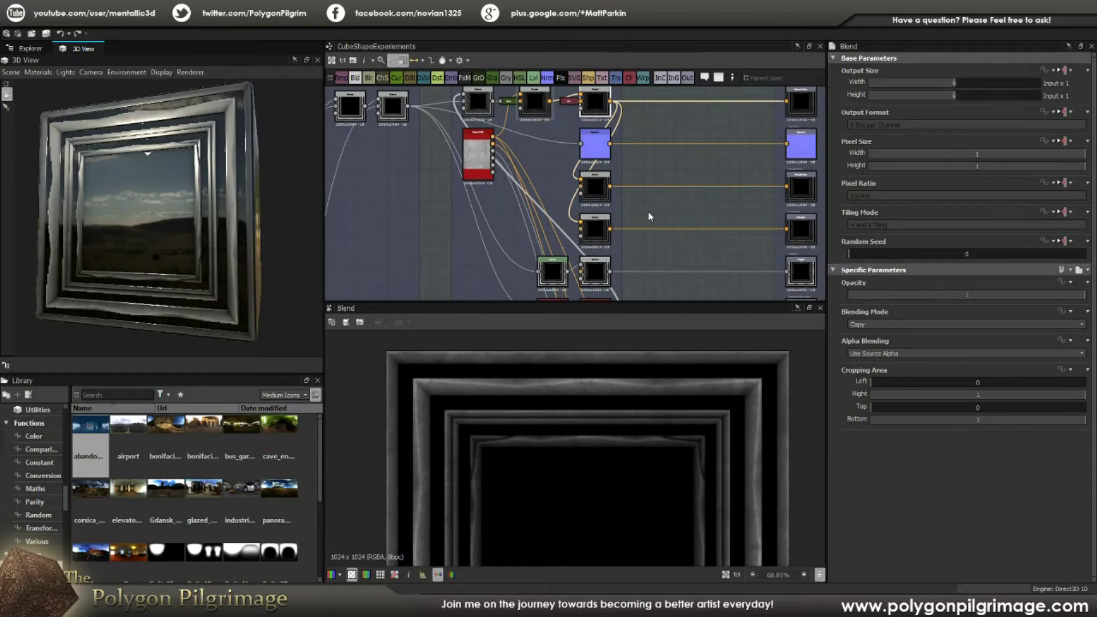
# Trace the remaining Blend nodes of Frame(s) - Build to Final Outputs and check the reflections on the 3D cube
pyautogui.scroll(2, 794, 195)
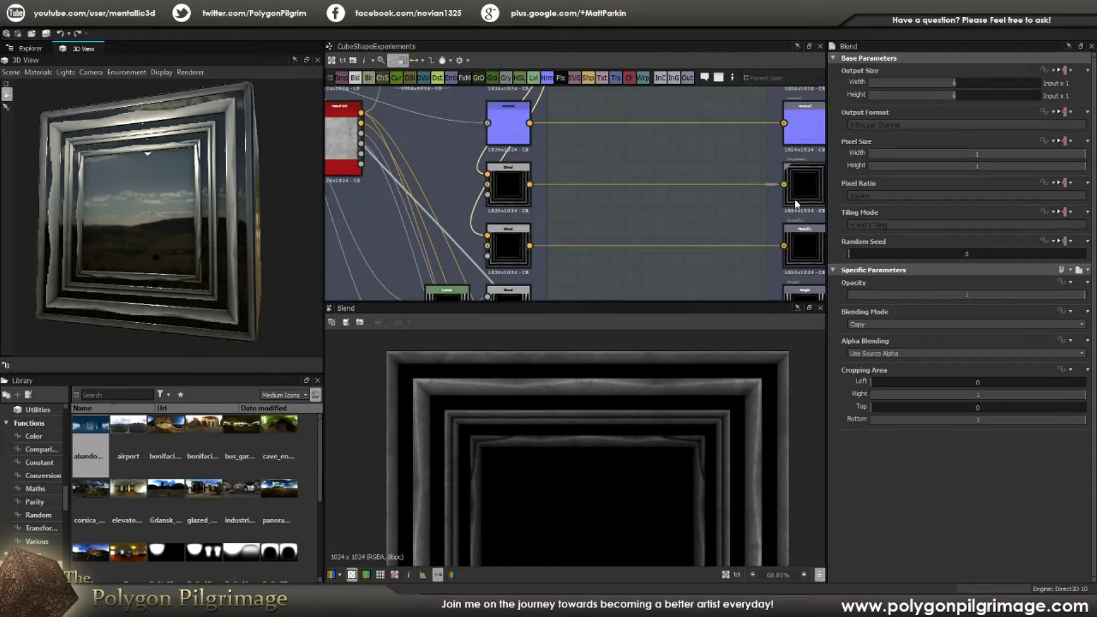
pyautogui.scroll(-2, 605, 220)
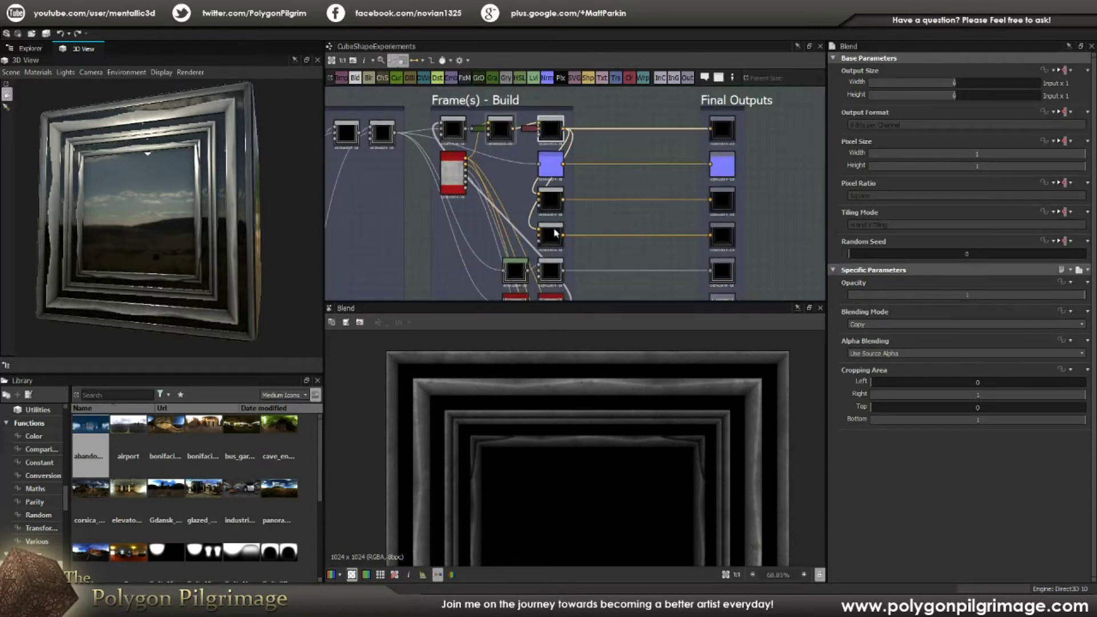
pyautogui.moveTo(569, 252); pyautogui.dragTo(575, 192, button='middle')
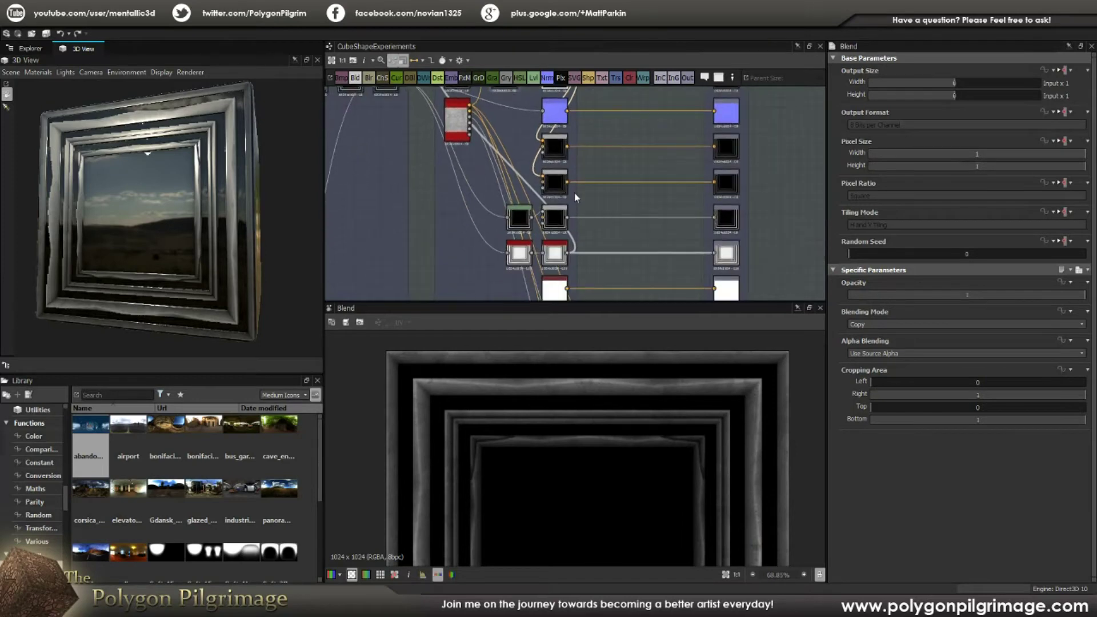
pyautogui.moveTo(232, 198); pyautogui.dragTo(188, 183)
pyautogui.scroll(1, 550, 189)
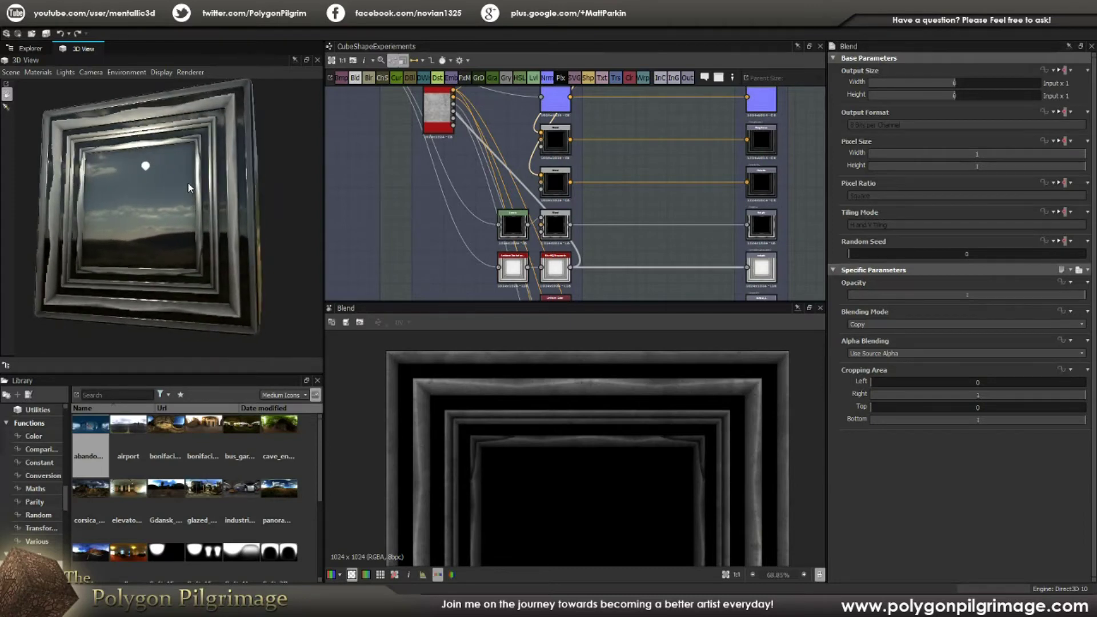
pyautogui.moveTo(282, 188); pyautogui.dragTo(235, 190)
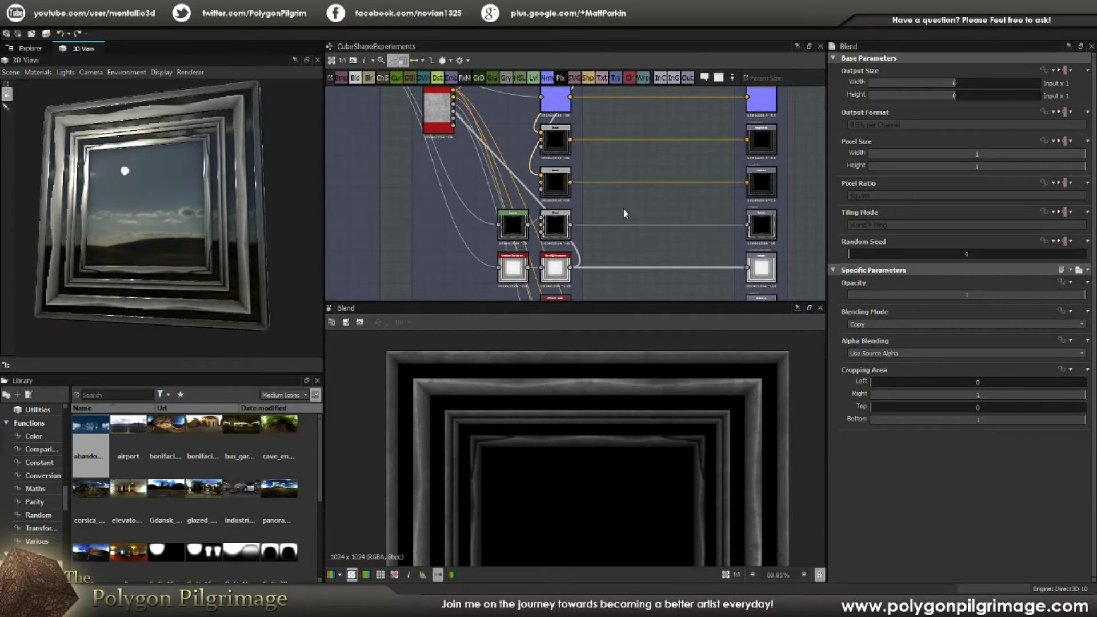
# Preview the Height output node in Final Outputs
pyautogui.scroll(2, 627, 204)
pyautogui.scroll(-1, 538, 223)
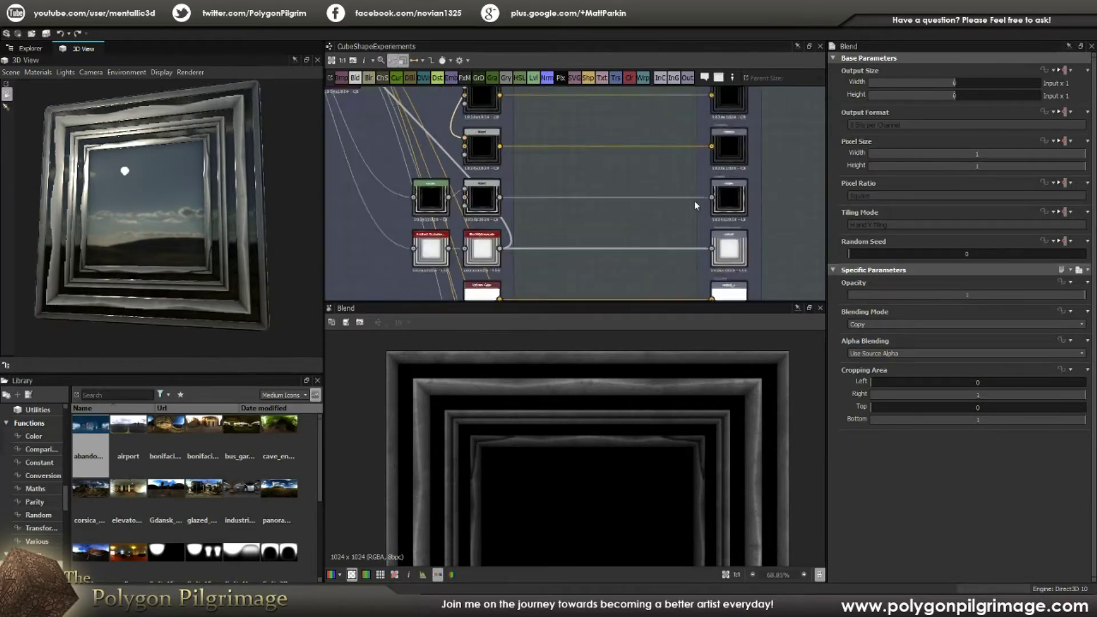
pyautogui.scroll(3, 694, 200)
pyautogui.click(736, 199)
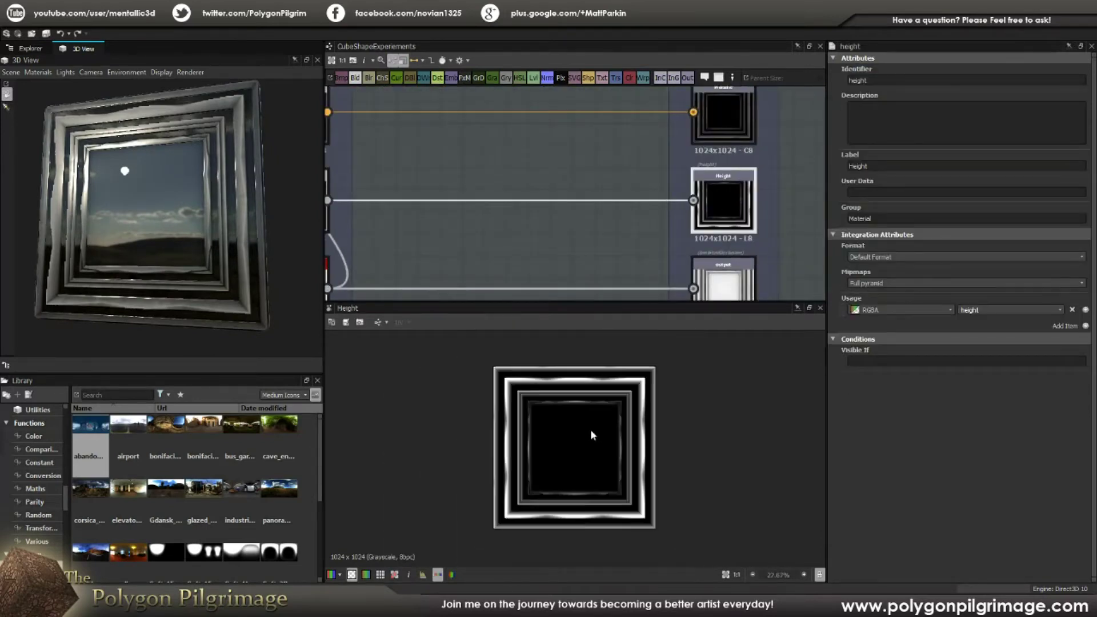
# Trace the cornered frame's Blend, Levels and Transformation 2D nodes back toward Frame(s) - Build and view the cube from another angle
pyautogui.scroll(-5, 666, 223)
pyautogui.moveTo(464, 206); pyautogui.dragTo(593, 240, button='middle')
pyautogui.scroll(4, 593, 240)
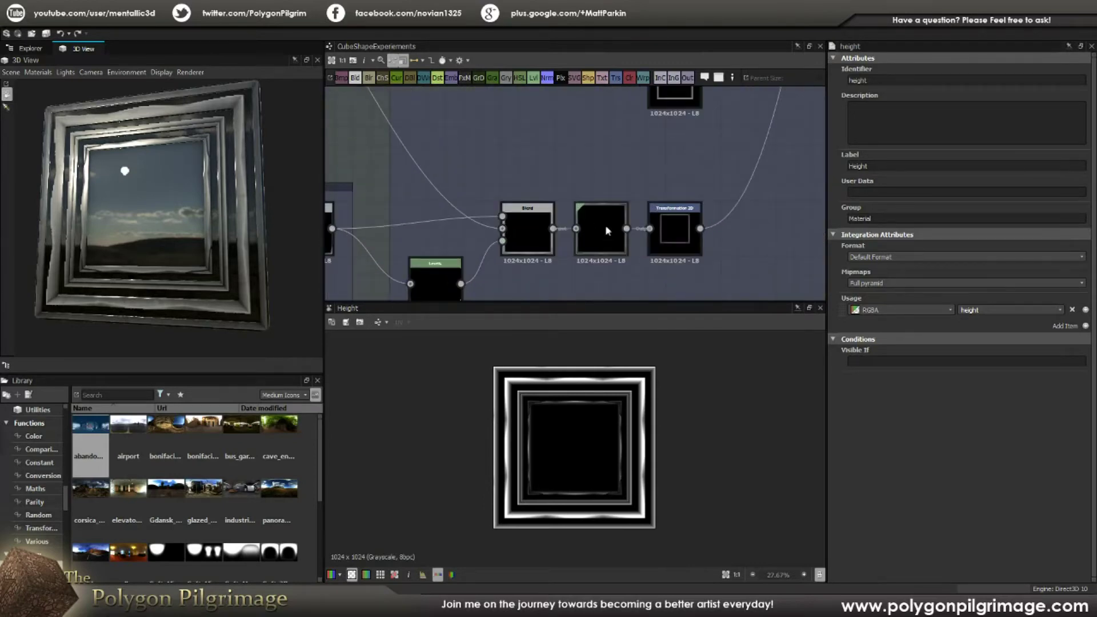
pyautogui.scroll(-3, 607, 230)
pyautogui.moveTo(607, 231); pyautogui.dragTo(643, 224, button='middle')
pyautogui.moveTo(194, 171)
pyautogui.mouseDown()
pyautogui.moveTo(125, 170)
pyautogui.moveTo(189, 182)
pyautogui.mouseUp()
pyautogui.scroll(3, 699, 181)
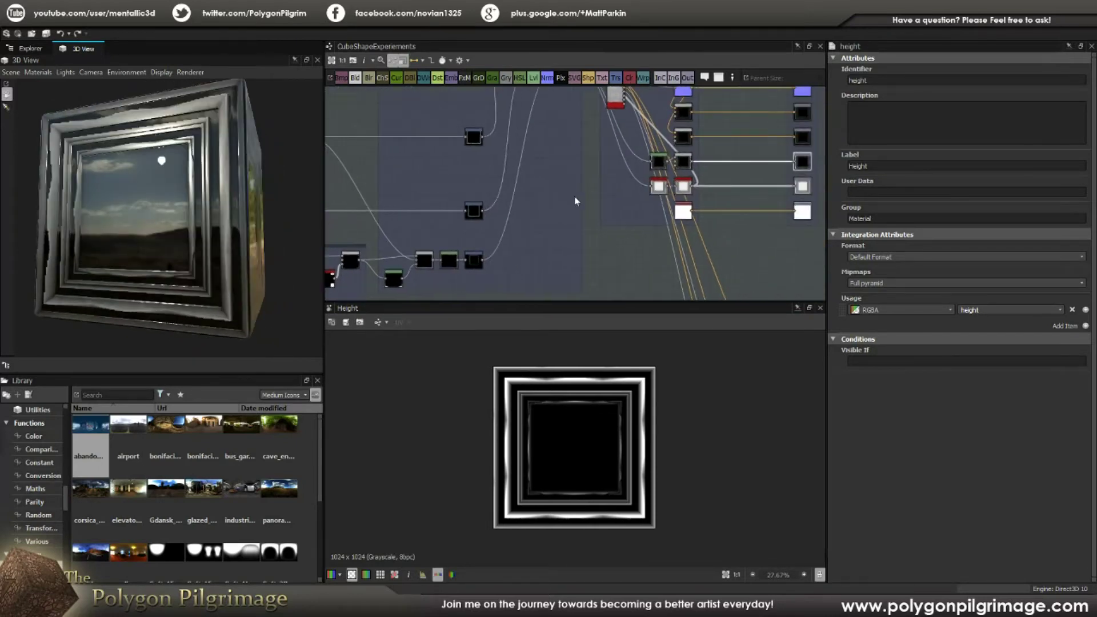
# Preview the Ambient Occlusion (HBAO) node in Frame(s) - Build and examine its instance parameters and the shading in the frame corners
pyautogui.scroll(2, 701, 184)
pyautogui.click(582, 197)
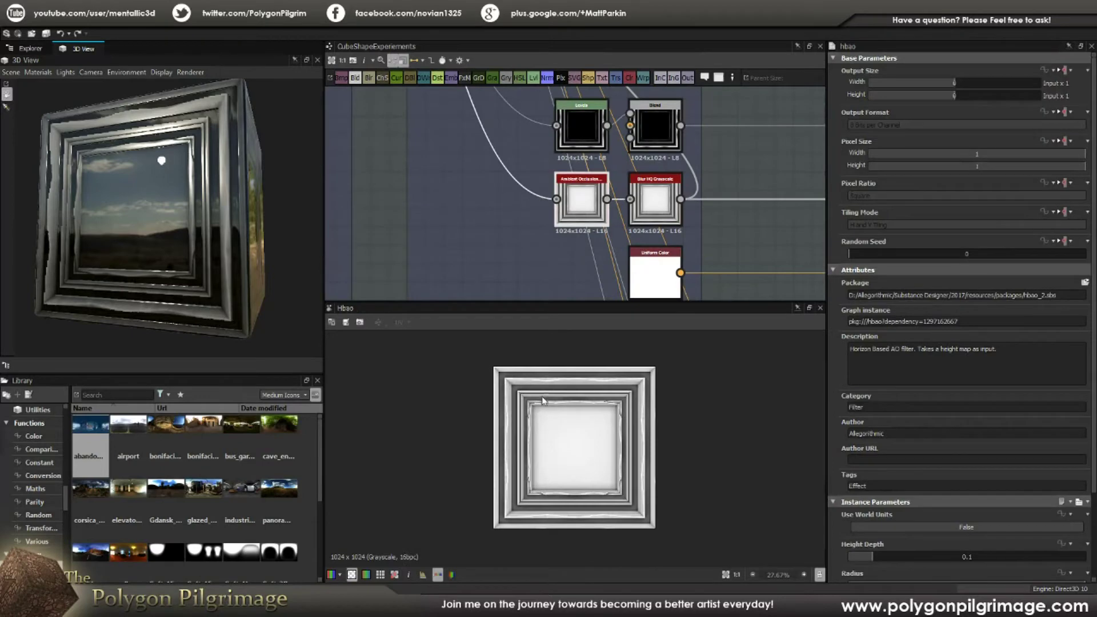
pyautogui.scroll(-3, 919, 457)
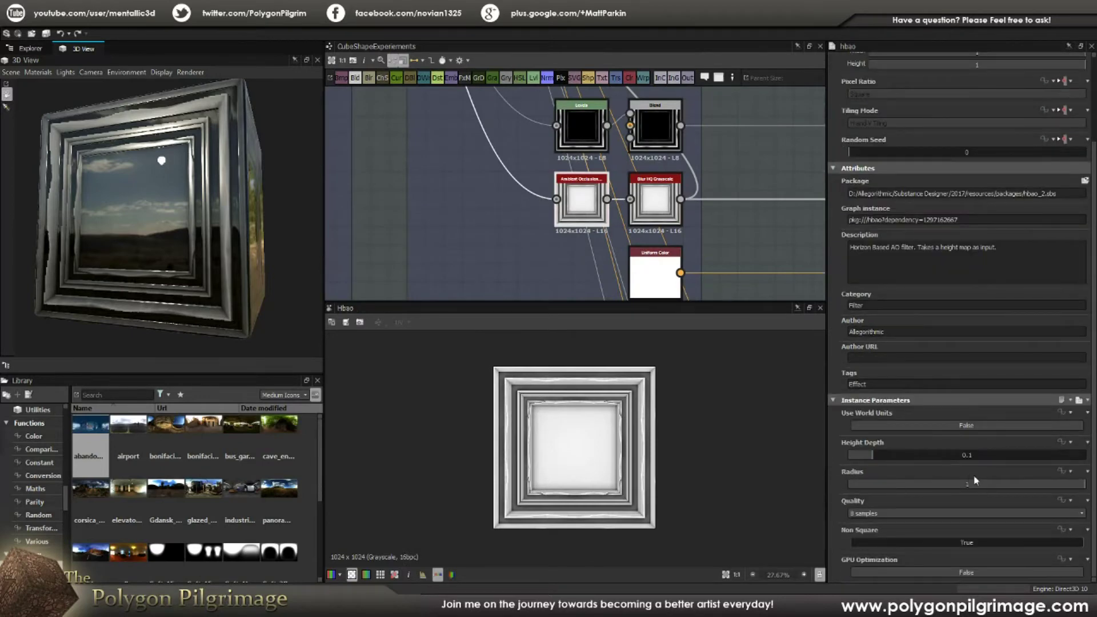
pyautogui.scroll(1, 674, 420)
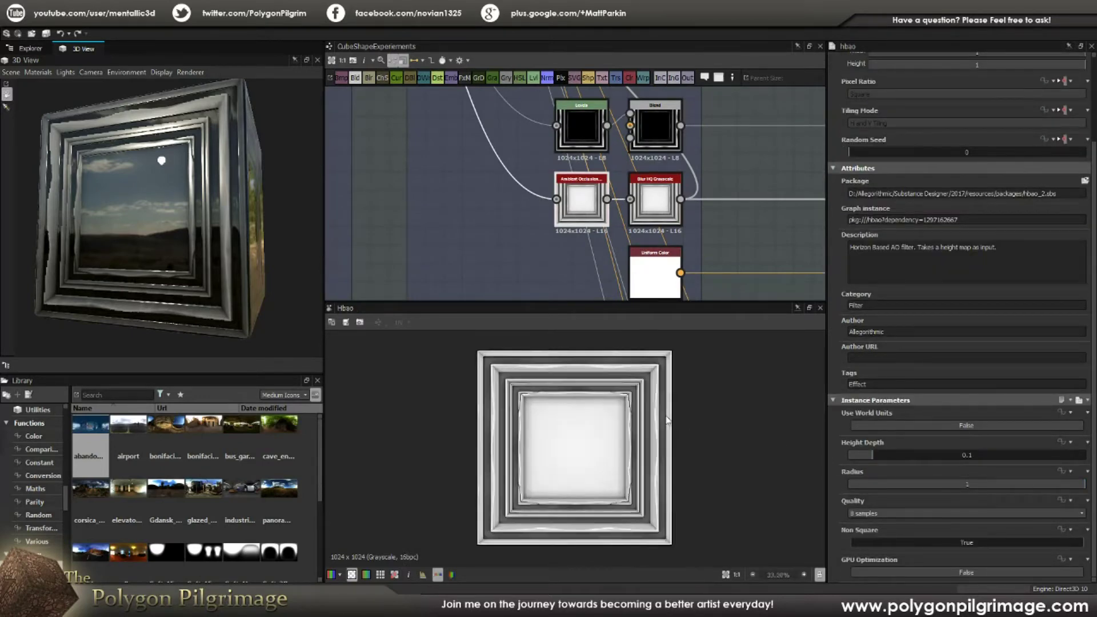
pyautogui.scroll(3, 622, 409)
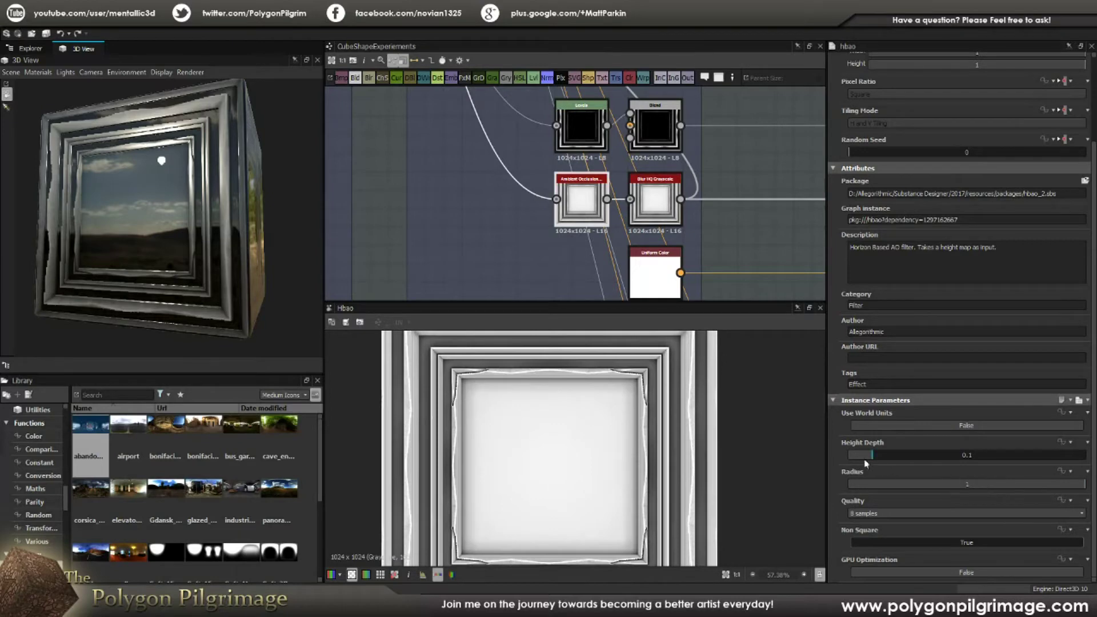
pyautogui.scroll(-2, 625, 380)
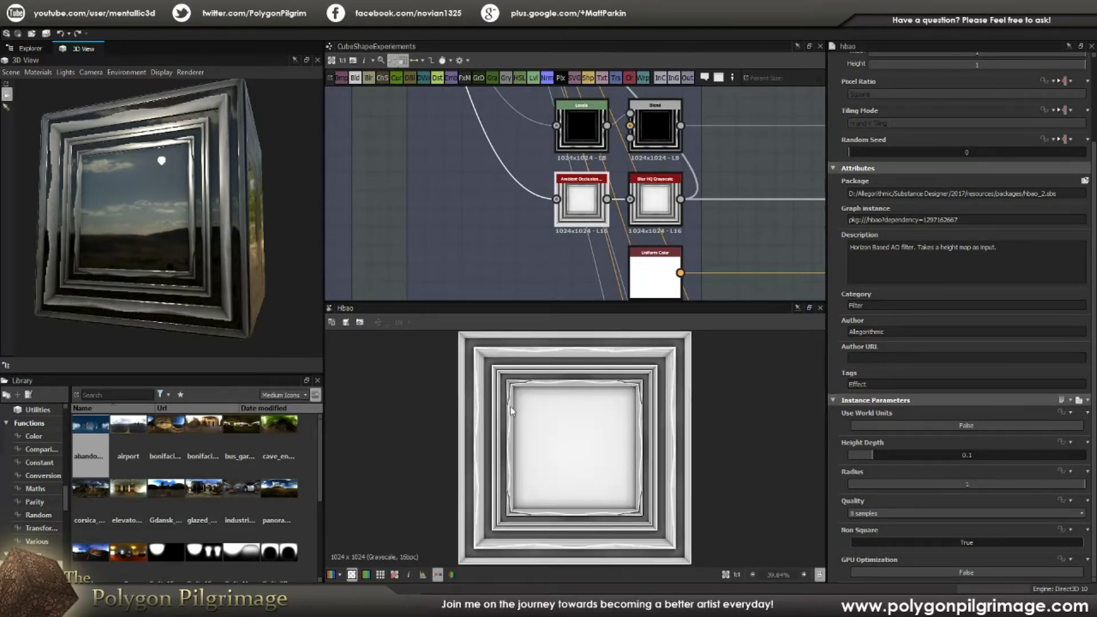
pyautogui.scroll(5, 656, 404)
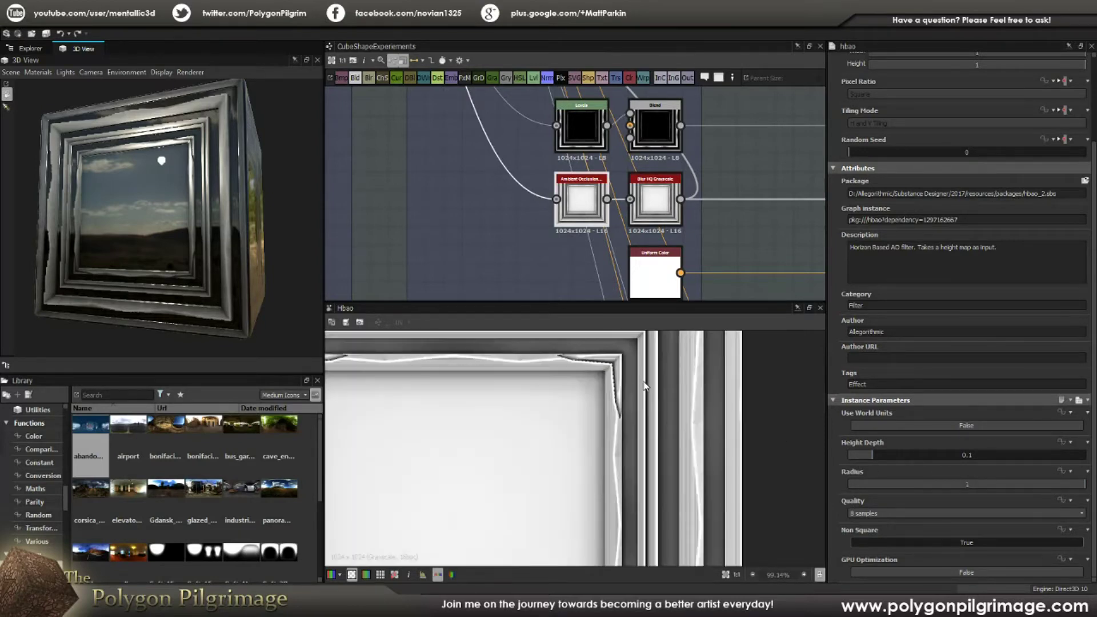
pyautogui.scroll(-4, 645, 386)
# Preview the Blur HQ Grayscale node that softens the ambient occlusion and inspect the blurred corners up close
pyautogui.moveTo(674, 227); pyautogui.dragTo(581, 219, button='middle')
pyautogui.doubleClick(581, 217)
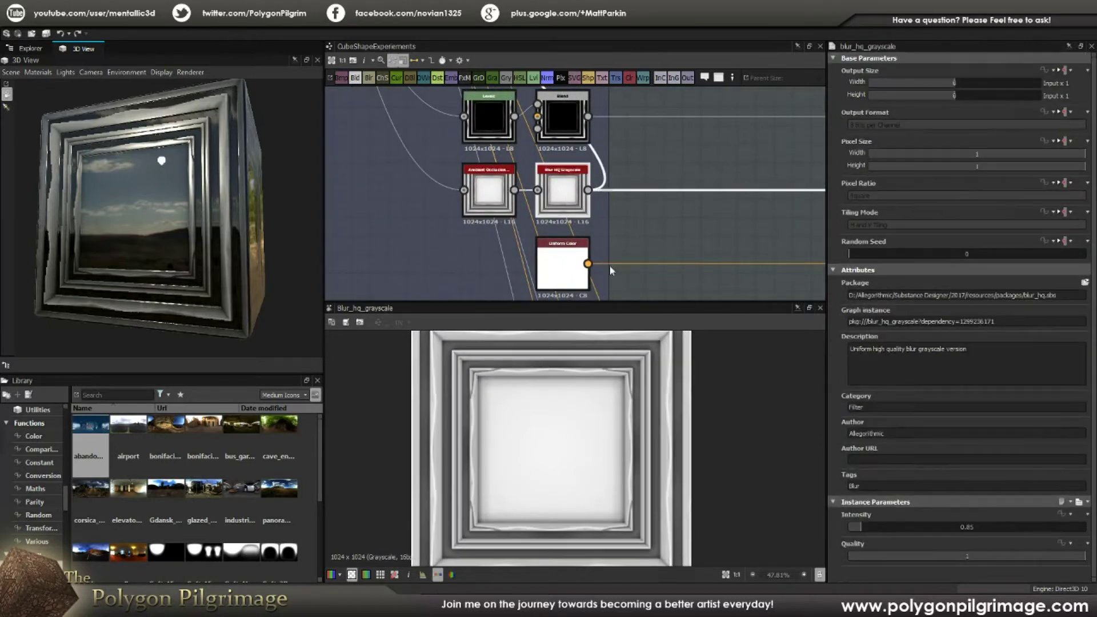
pyautogui.scroll(5, 632, 436)
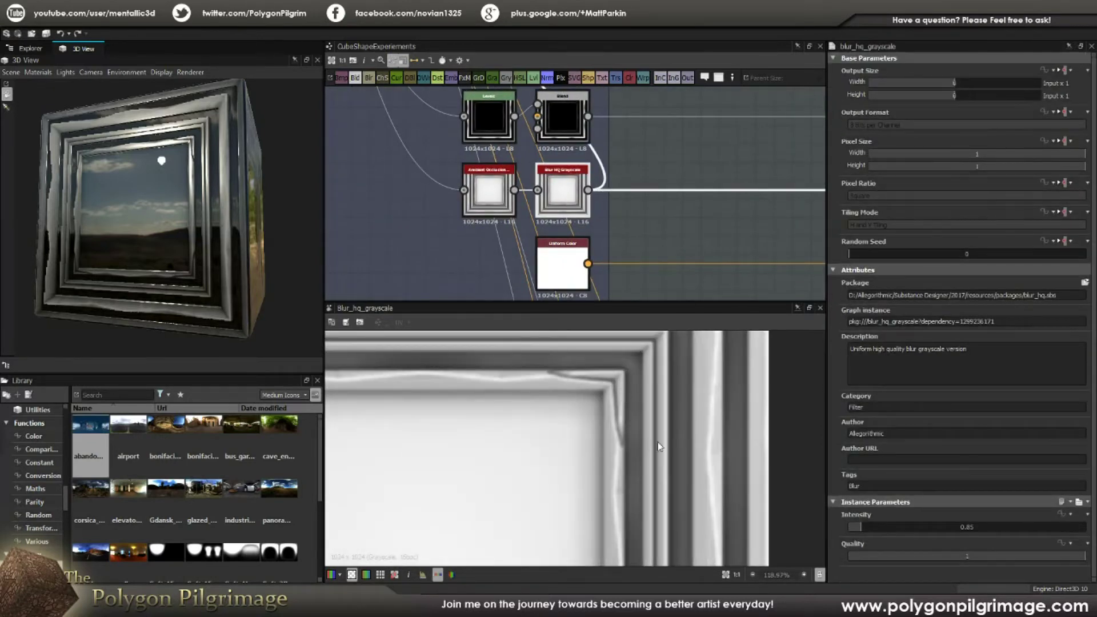
pyautogui.scroll(-8, 646, 224)
# Move the Final Outputs frame with its nodes down beside the Easy Ring group's output column
pyautogui.scroll(-5, 646, 225)
pyautogui.moveTo(600, 228); pyautogui.dragTo(596, 208, button='middle')
pyautogui.scroll(2, 657, 184)
pyautogui.scroll(3, 657, 183)
pyautogui.moveTo(687, 132); pyautogui.dragTo(689, 206)
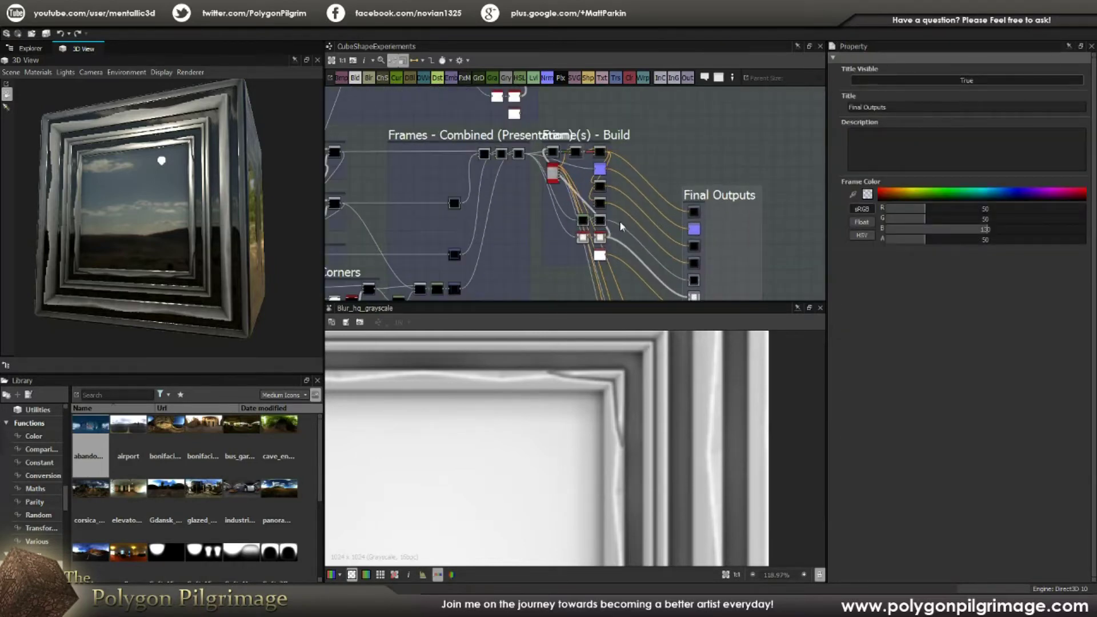
pyautogui.moveTo(623, 211); pyautogui.dragTo(662, 144, button='middle')
pyautogui.scroll(-1, 662, 143)
pyautogui.moveTo(718, 131); pyautogui.dragTo(552, 254)
pyautogui.moveTo(552, 256); pyautogui.dragTo(664, 178, button='middle')
pyautogui.scroll(3, 665, 202)
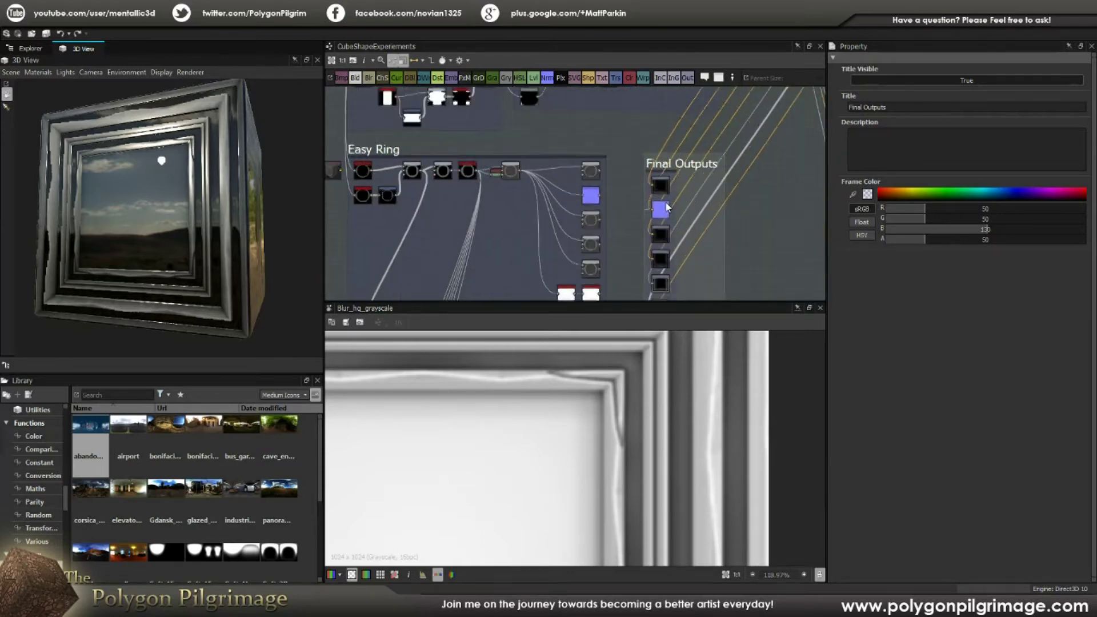
pyautogui.moveTo(657, 161); pyautogui.dragTo(664, 154)
pyautogui.scroll(1, 598, 152)
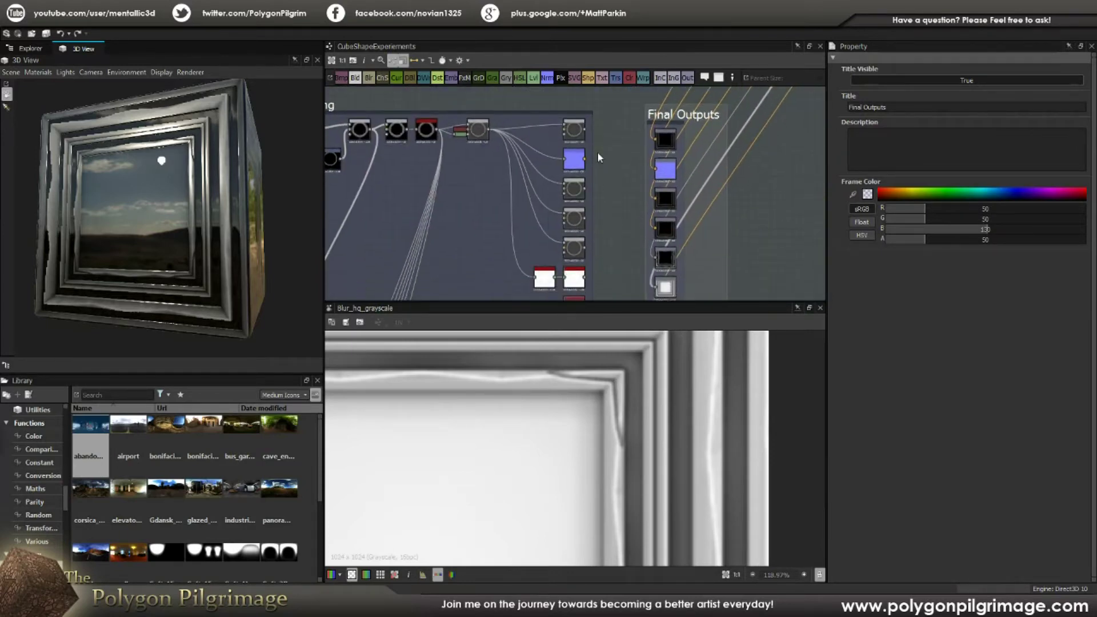
pyautogui.moveTo(661, 115); pyautogui.dragTo(663, 110)
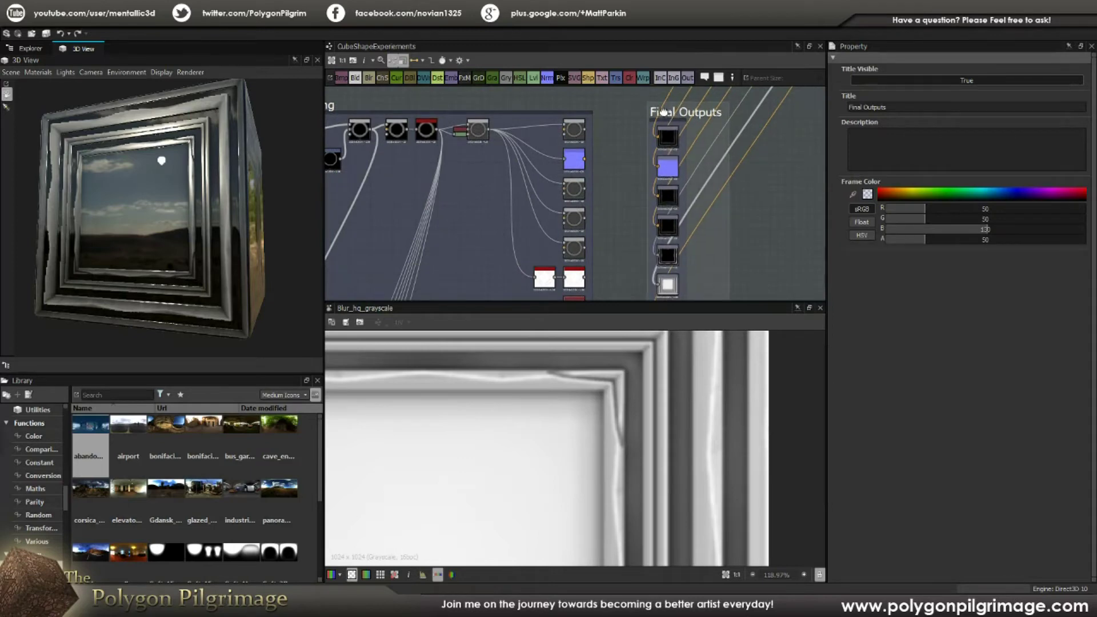
pyautogui.scroll(-2, 614, 223)
pyautogui.scroll(1, 628, 206)
pyautogui.scroll(-1, 615, 221)
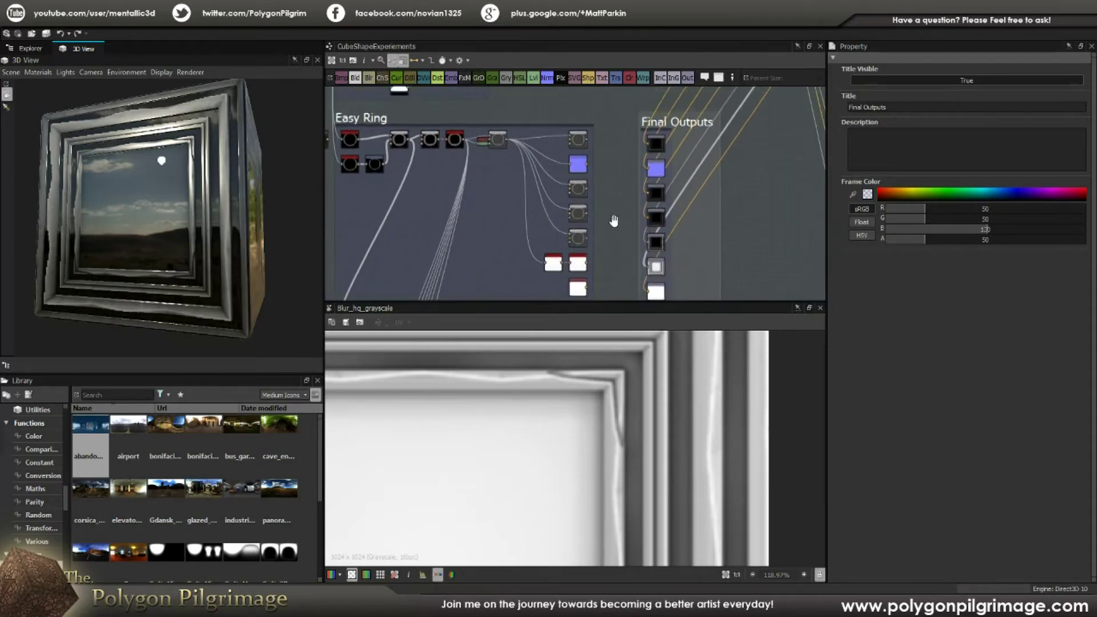
pyautogui.scroll(2, 610, 174)
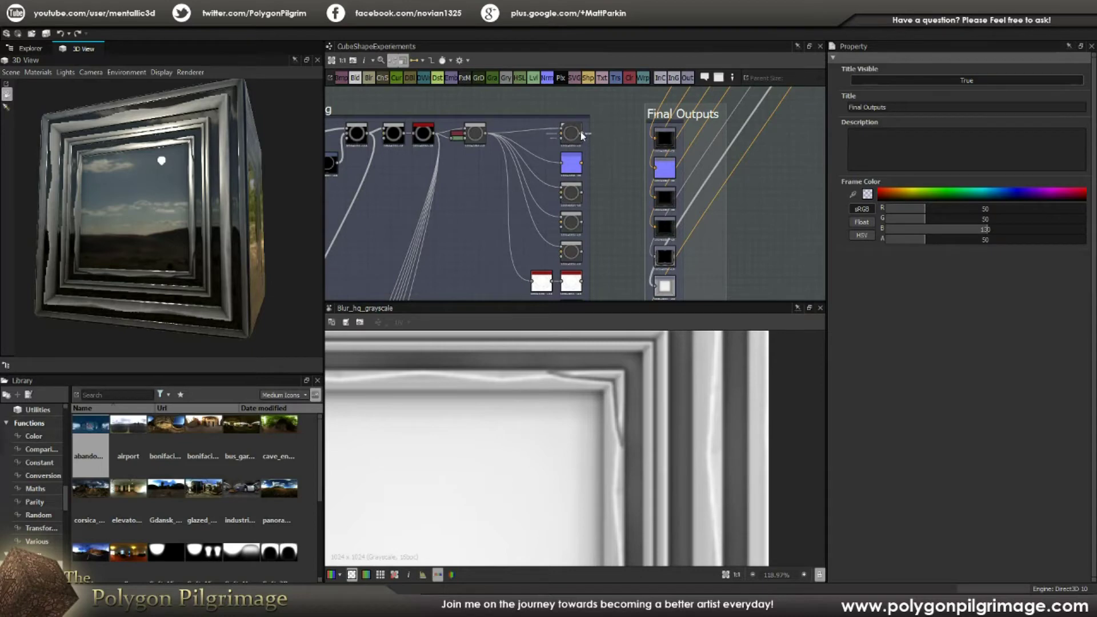
# Connect the Easy Ring group's seven result nodes to the matching nodes in Final Outputs and turn the cube to view the ring
pyautogui.moveTo(583, 136); pyautogui.dragTo(657, 140)
pyautogui.moveTo(582, 164); pyautogui.dragTo(667, 172)
pyautogui.moveTo(582, 193); pyautogui.dragTo(658, 197)
pyautogui.moveTo(582, 223); pyautogui.dragTo(657, 256)
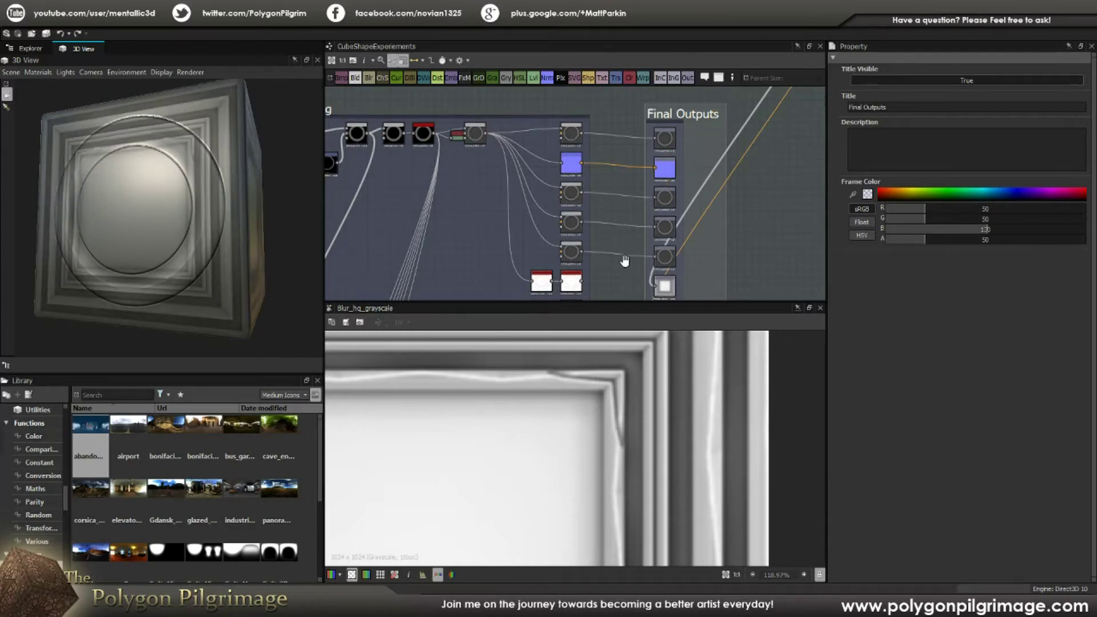
pyautogui.moveTo(626, 265); pyautogui.dragTo(635, 218, button='middle')
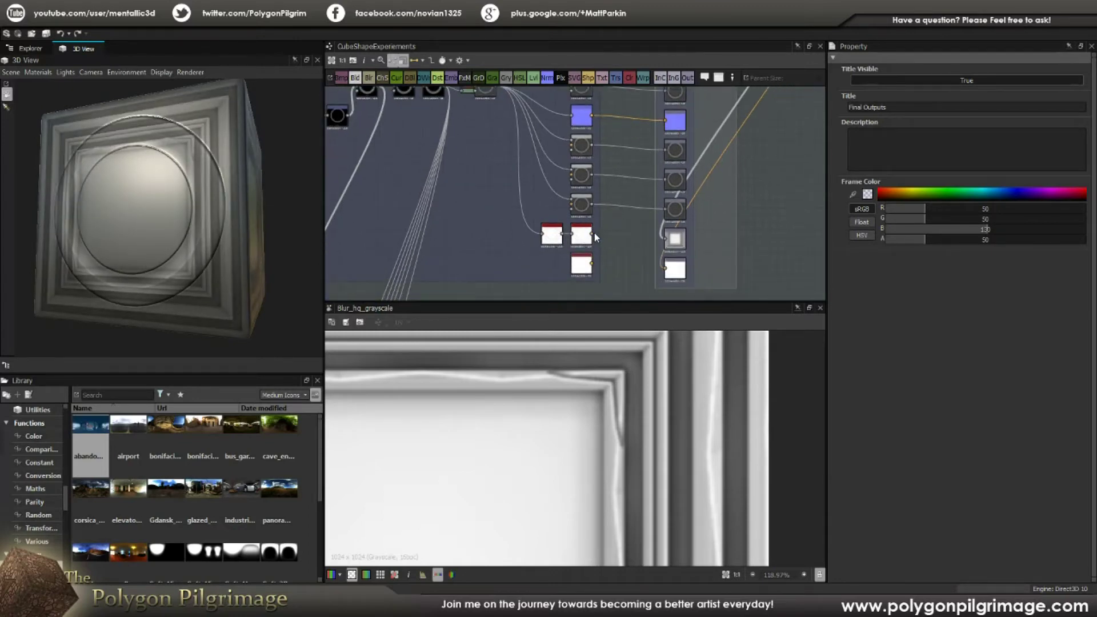
pyautogui.moveTo(660, 239); pyautogui.dragTo(662, 239)
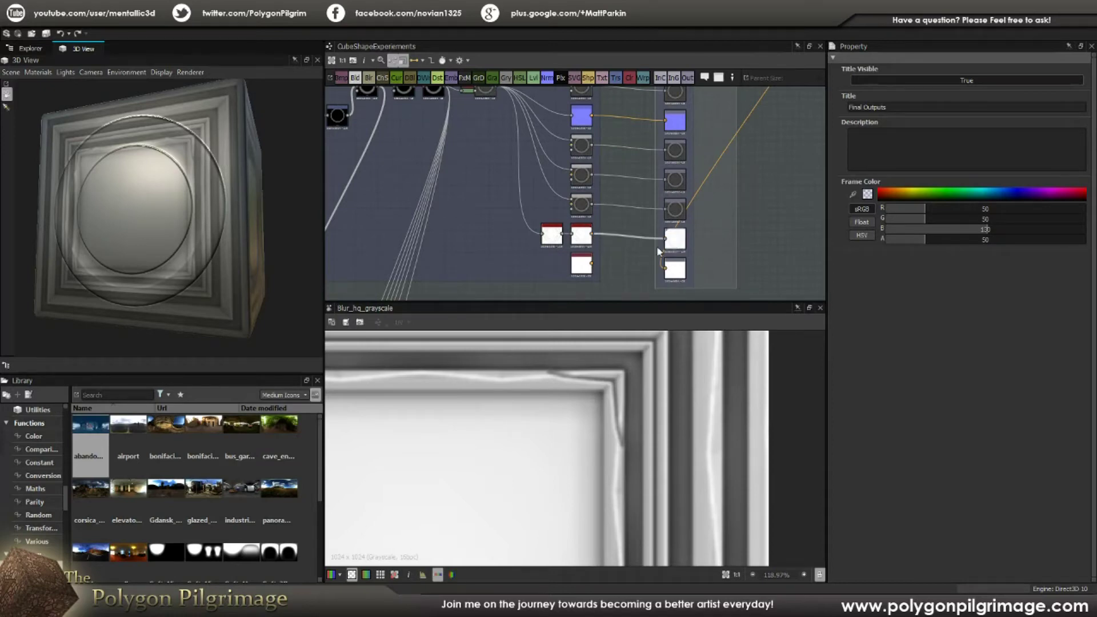
pyautogui.moveTo(592, 267); pyautogui.dragTo(666, 268)
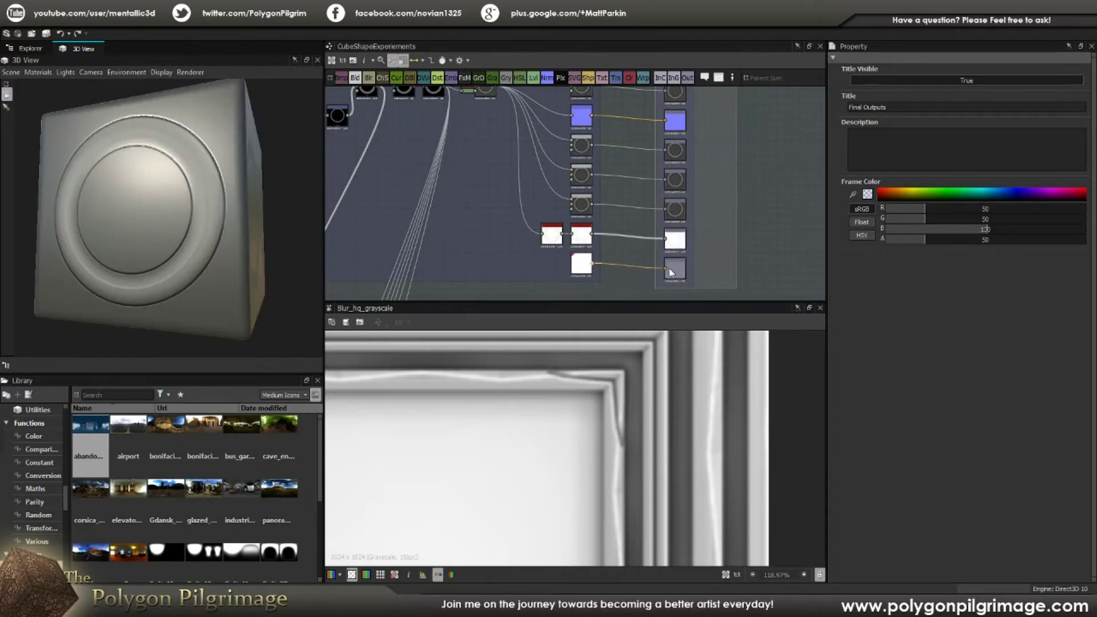
pyautogui.scroll(-3, 600, 188)
pyautogui.moveTo(293, 184); pyautogui.dragTo(235, 199)
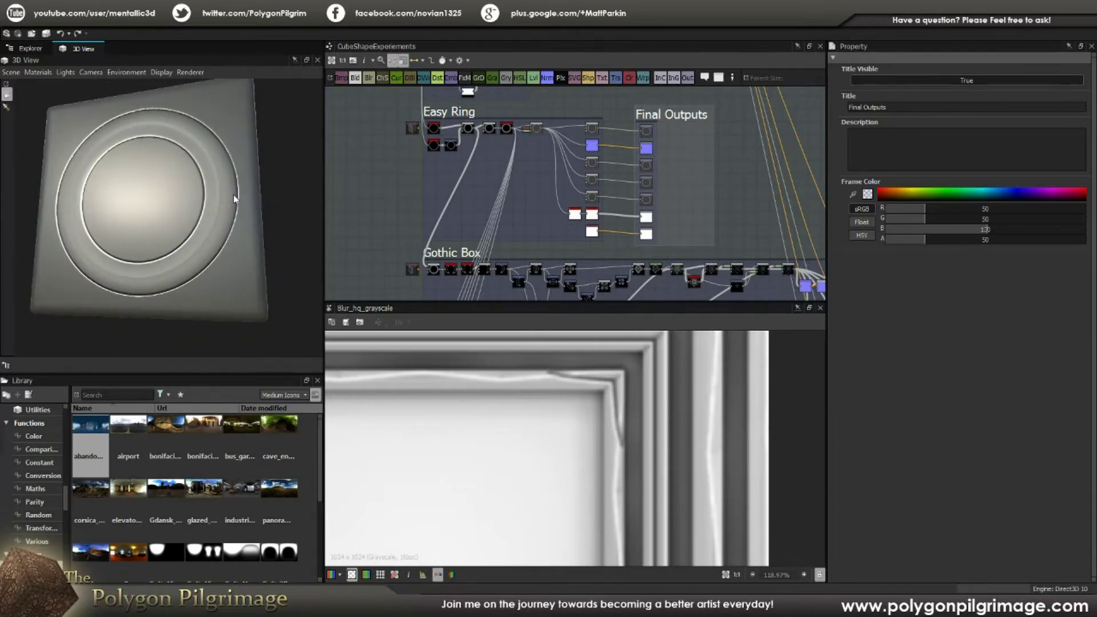
# Select the upper Shape Mapper in Easy Ring and trace its input link up through the graph past Stylized Scale Mail Armor and back
pyautogui.scroll(5, 508, 173)
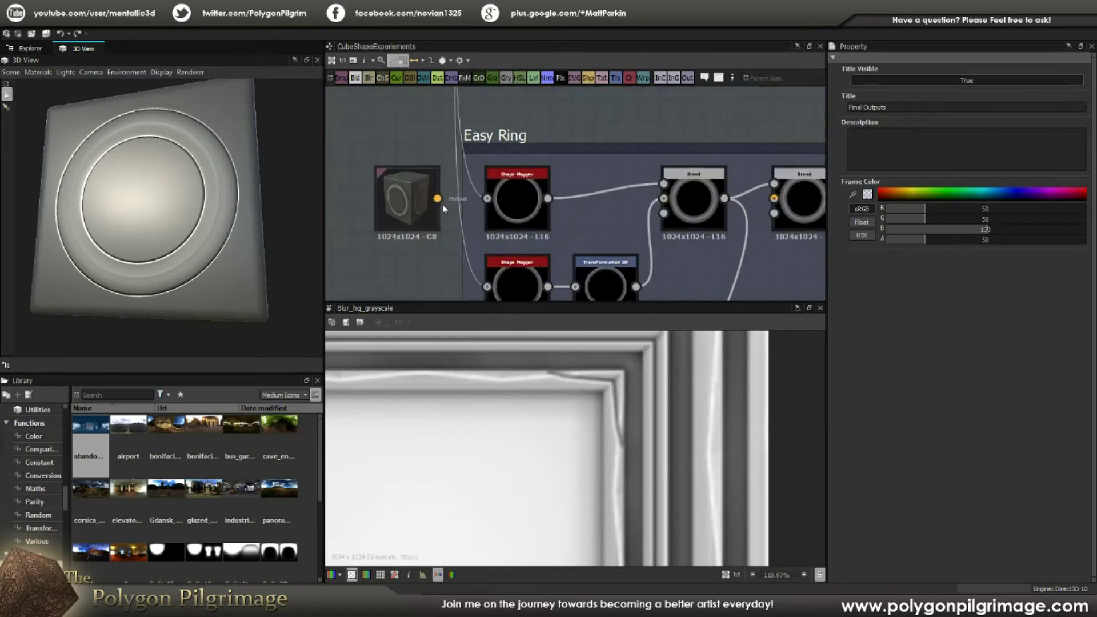
pyautogui.click(497, 203)
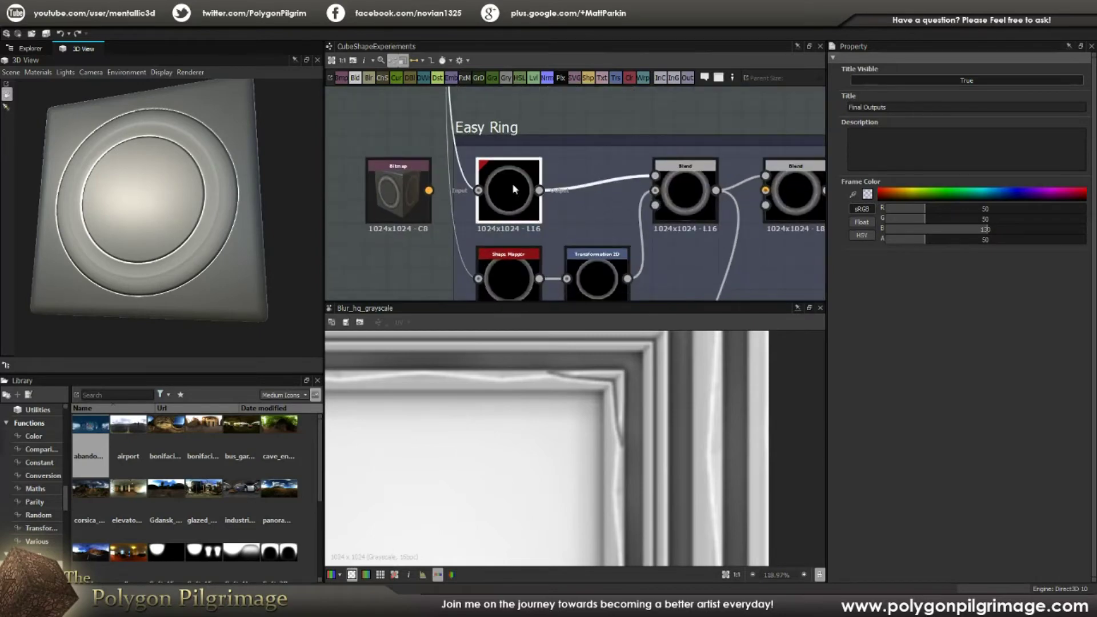
pyautogui.scroll(-5, 491, 205)
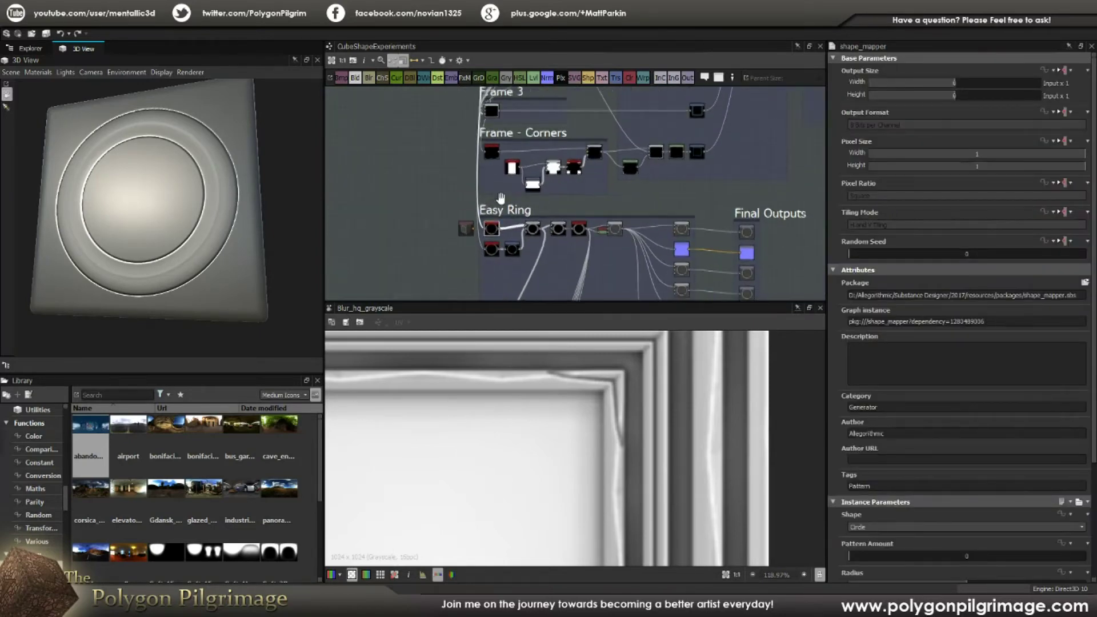
pyautogui.moveTo(496, 163); pyautogui.dragTo(511, 264, button='middle')
pyautogui.scroll(5, 474, 177)
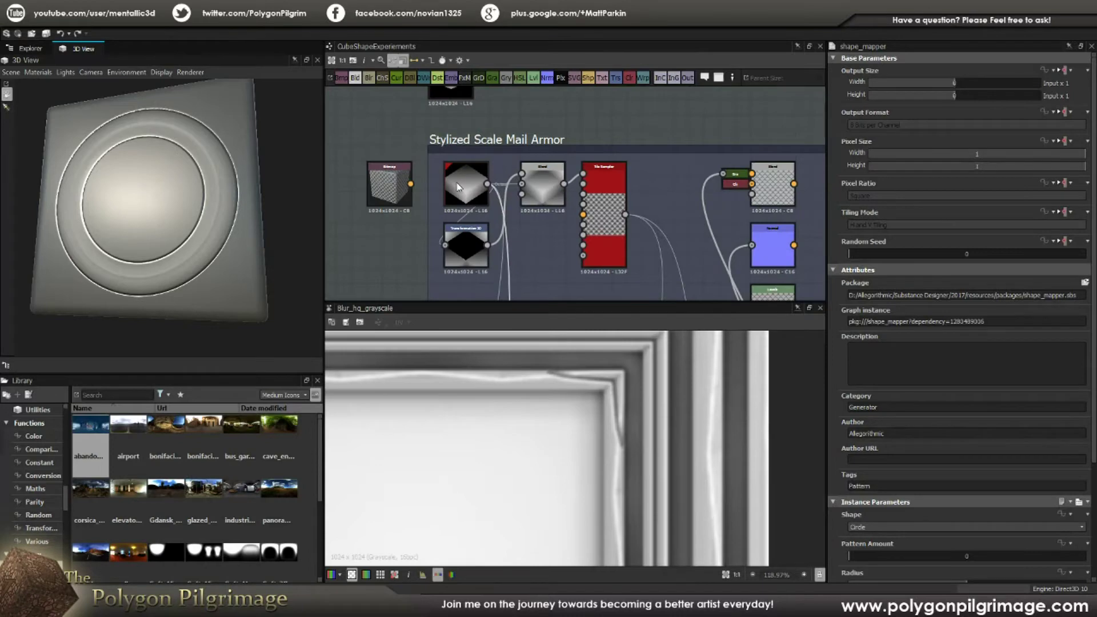
pyautogui.scroll(-5, 458, 187)
pyautogui.moveTo(463, 225); pyautogui.dragTo(492, 148, button='middle')
pyautogui.moveTo(506, 271); pyautogui.dragTo(503, 147, button='middle')
pyautogui.moveTo(495, 199); pyautogui.dragTo(488, 115, button='middle')
pyautogui.moveTo(491, 275); pyautogui.dragTo(483, 162, button='middle')
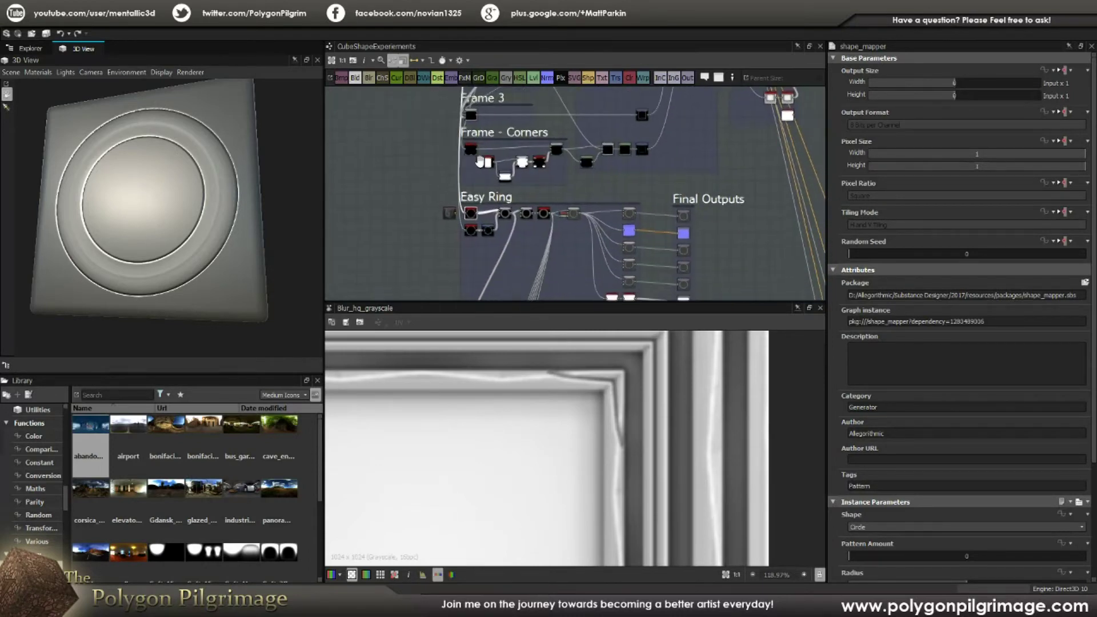
# Preview the upper Easy Ring Shape Mapper and examine its circle's shading along with the radius, width and flip parameters
pyautogui.scroll(3, 464, 219)
pyautogui.scroll(3, 464, 219)
pyautogui.doubleClick(484, 217)
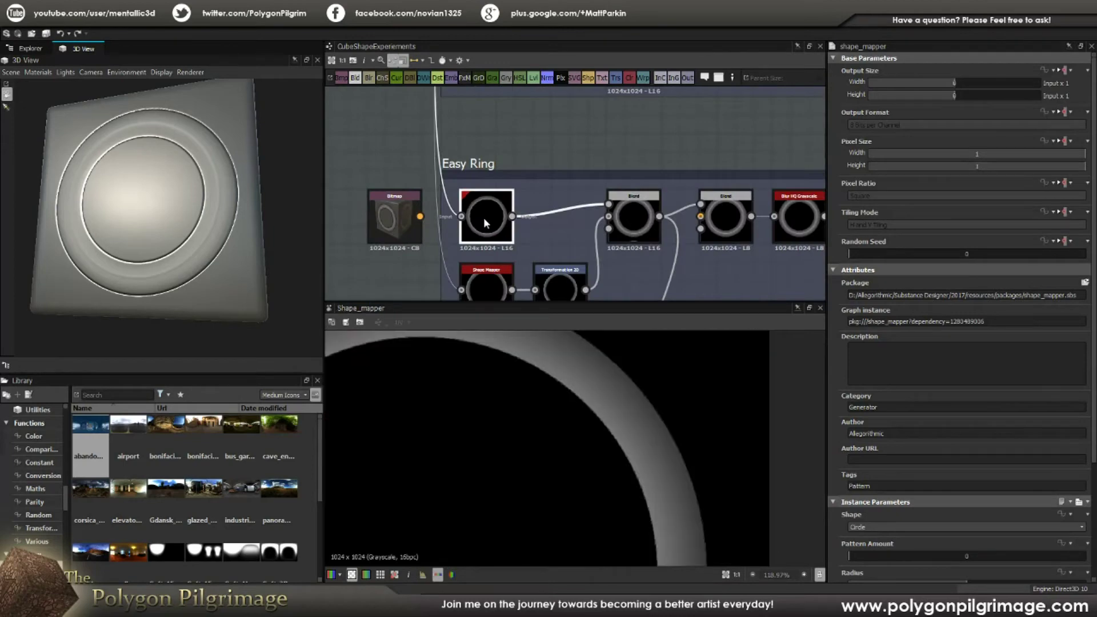
pyautogui.scroll(-5, 629, 378)
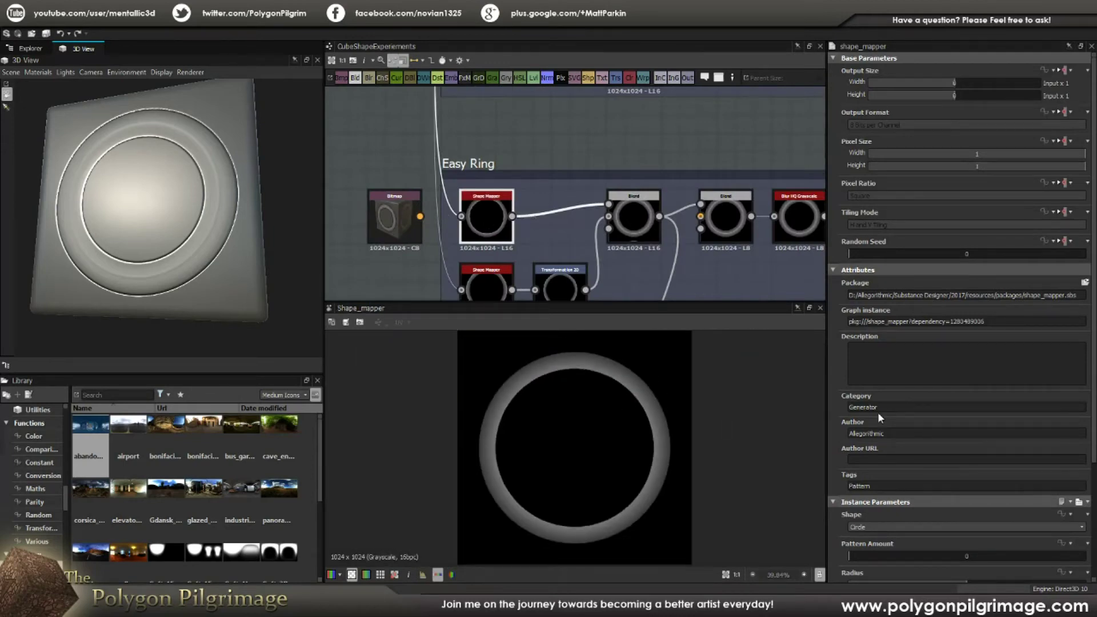
pyautogui.scroll(-3, 878, 413)
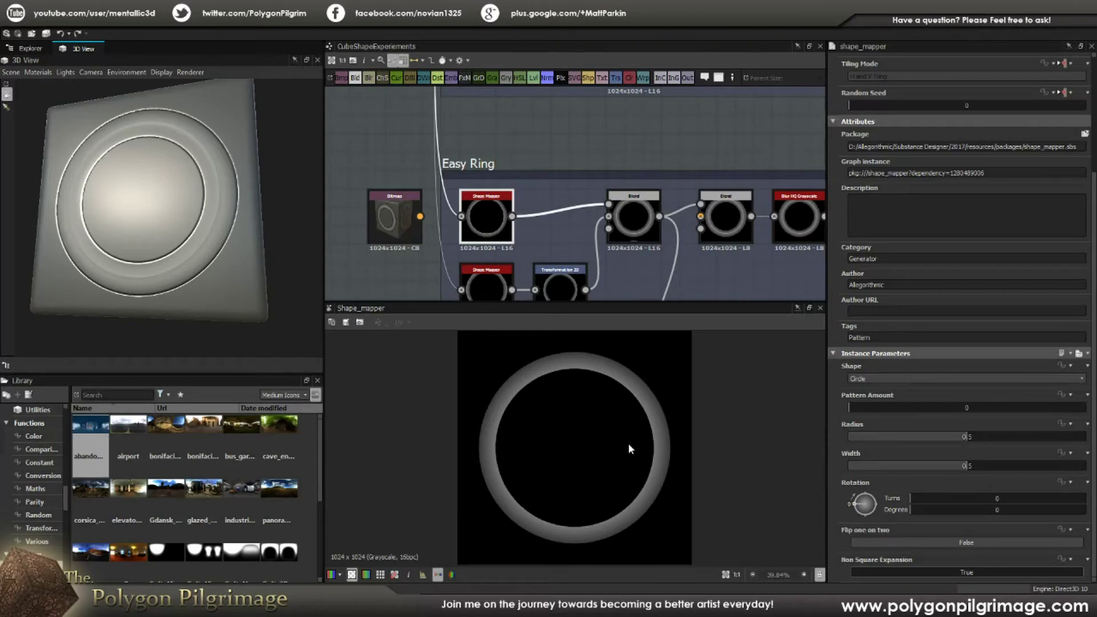
pyautogui.scroll(5, 628, 444)
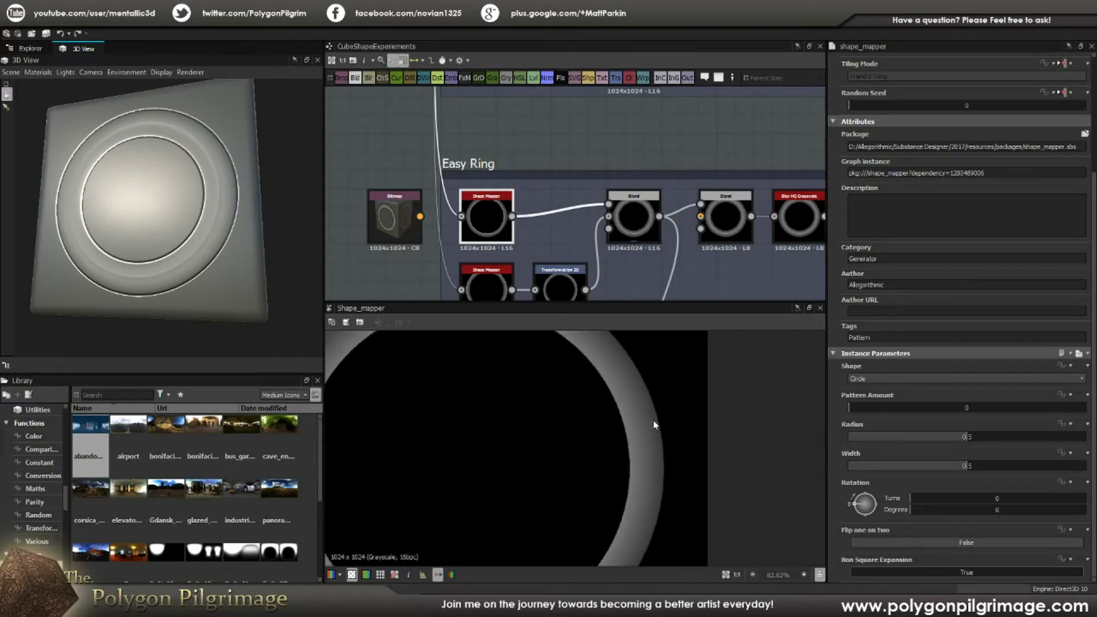
pyautogui.scroll(-3, 578, 424)
pyautogui.scroll(-2, 577, 423)
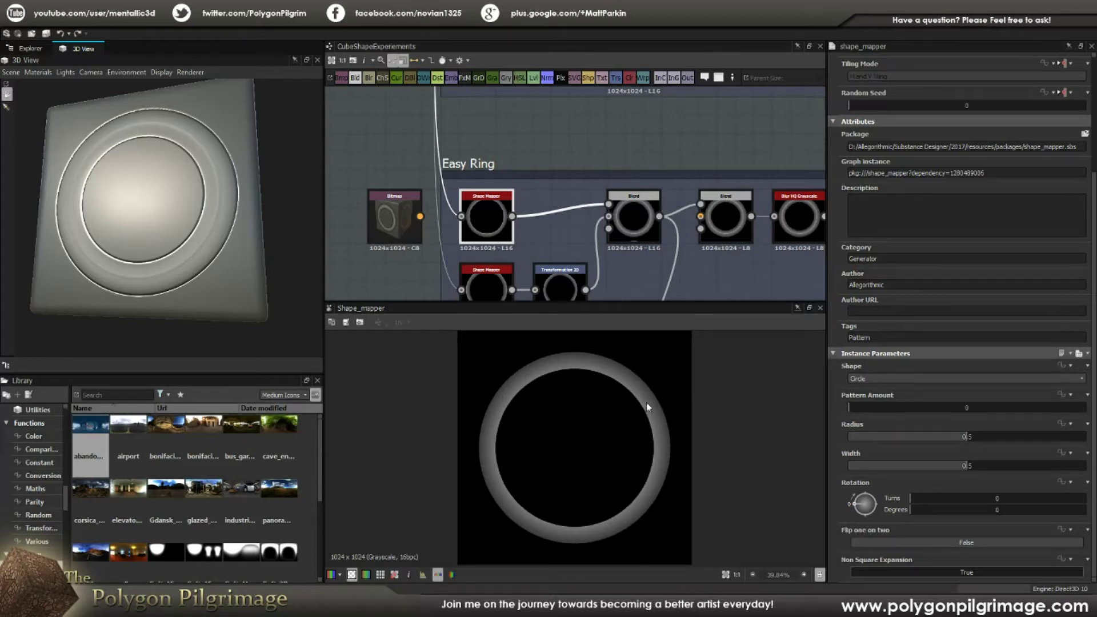
pyautogui.scroll(3, 652, 392)
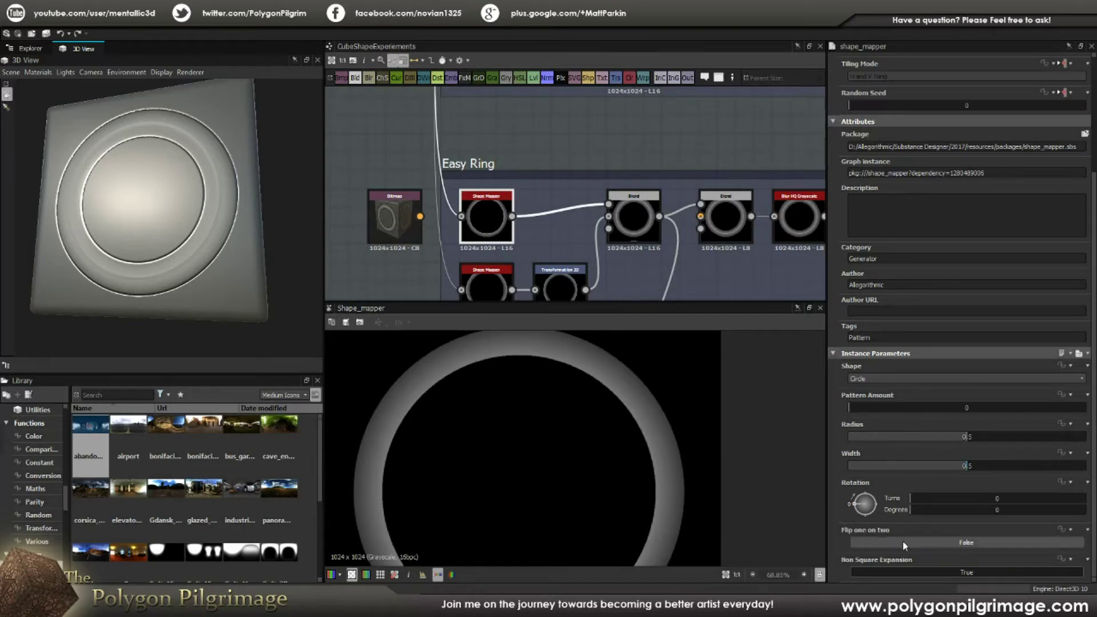
pyautogui.scroll(-4, 600, 463)
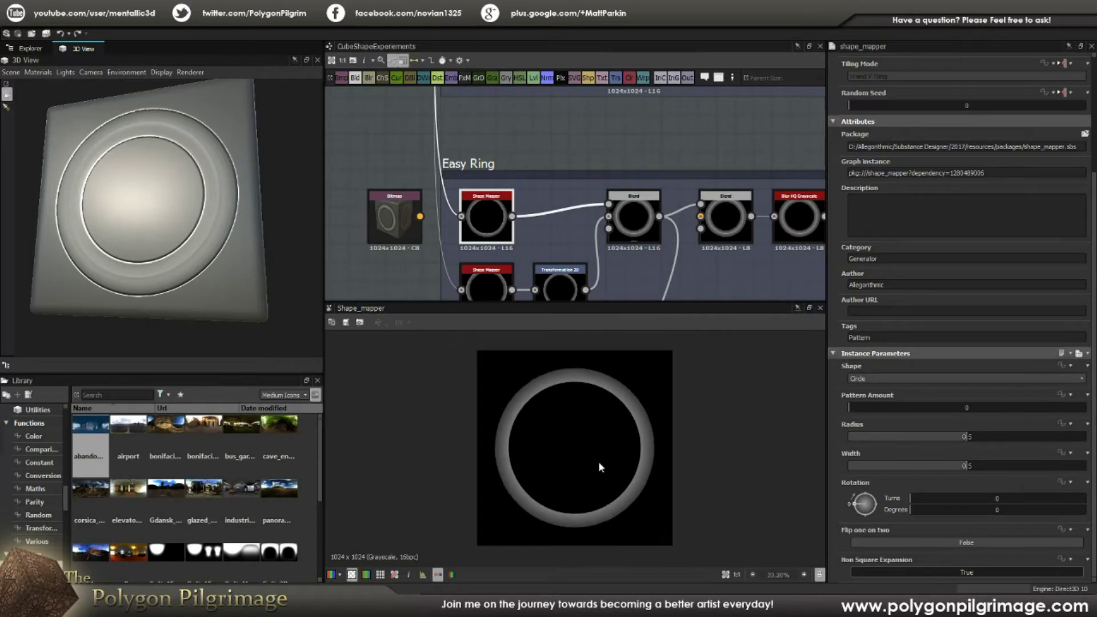
# Preview the lower Easy Ring Shape Mapper and review its instance parameters, including Flip one on two
pyautogui.moveTo(626, 288); pyautogui.dragTo(631, 250, button='middle')
pyautogui.click(485, 252)
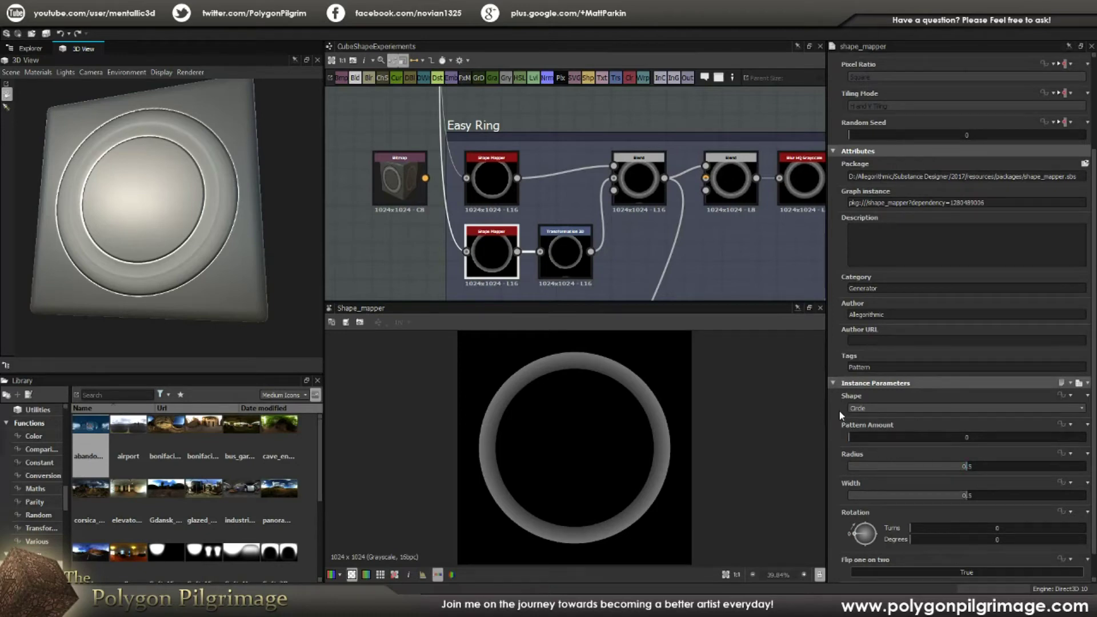
pyautogui.scroll(-1, 833, 420)
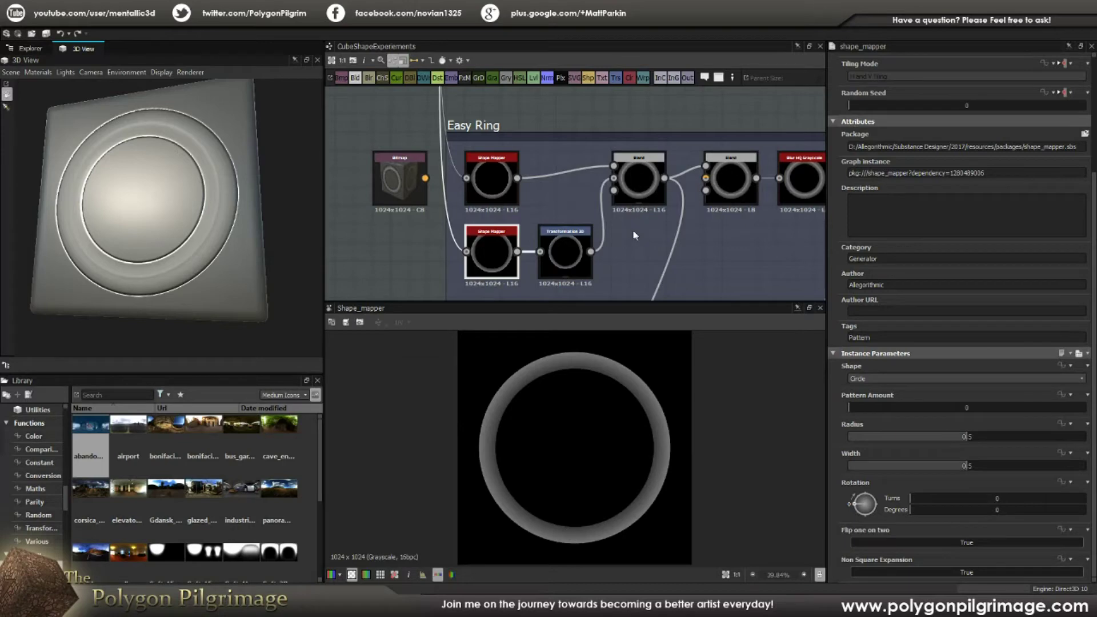
# Compare the Add (Linear Dodge) Blend of the two rings with the scaled Transformation 2D ring feeding it
pyautogui.click(638, 174)
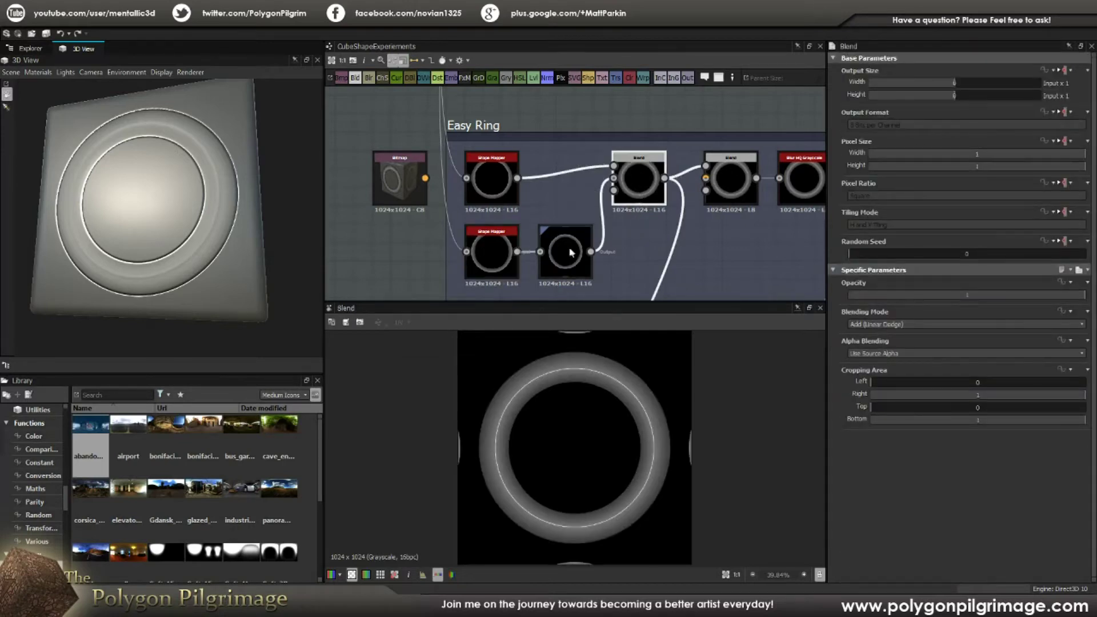
pyautogui.scroll(-1, 676, 413)
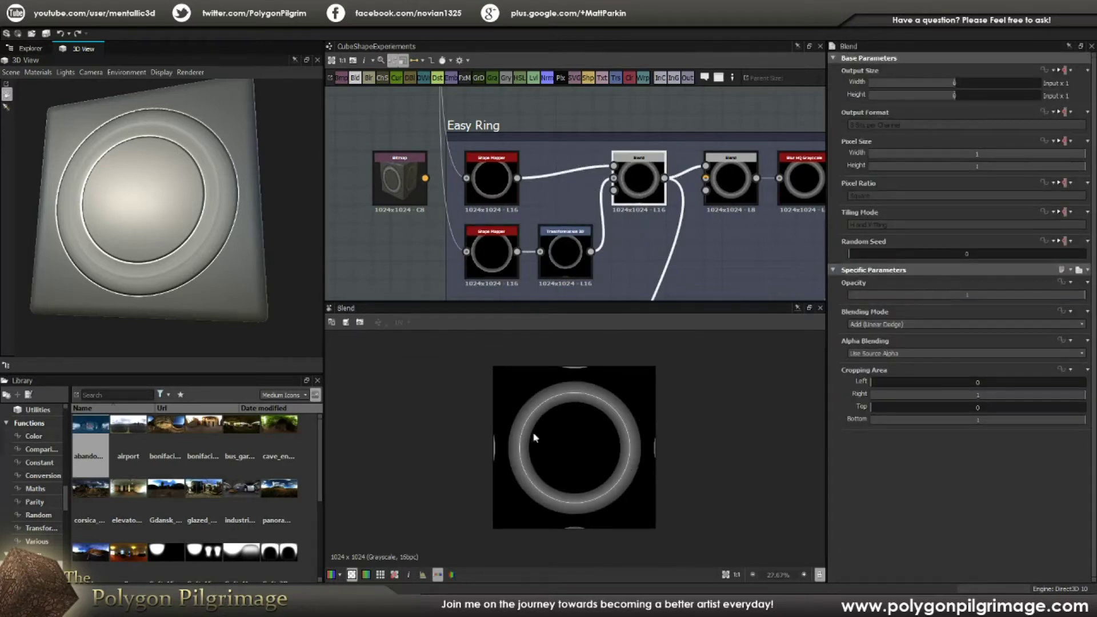
pyautogui.scroll(1, 567, 248)
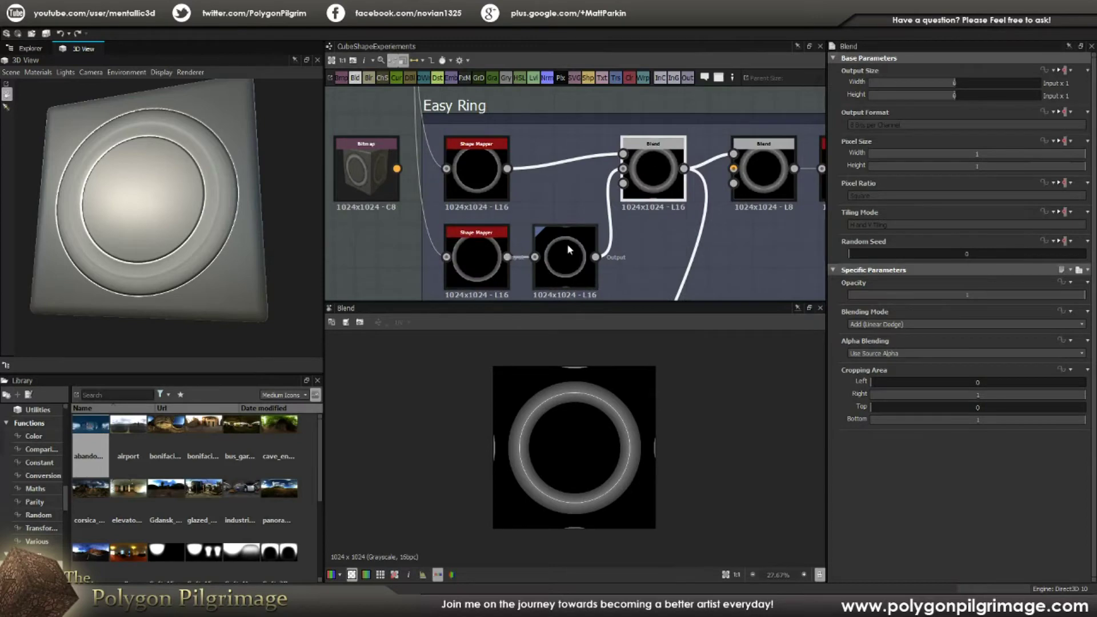
pyautogui.click(569, 249)
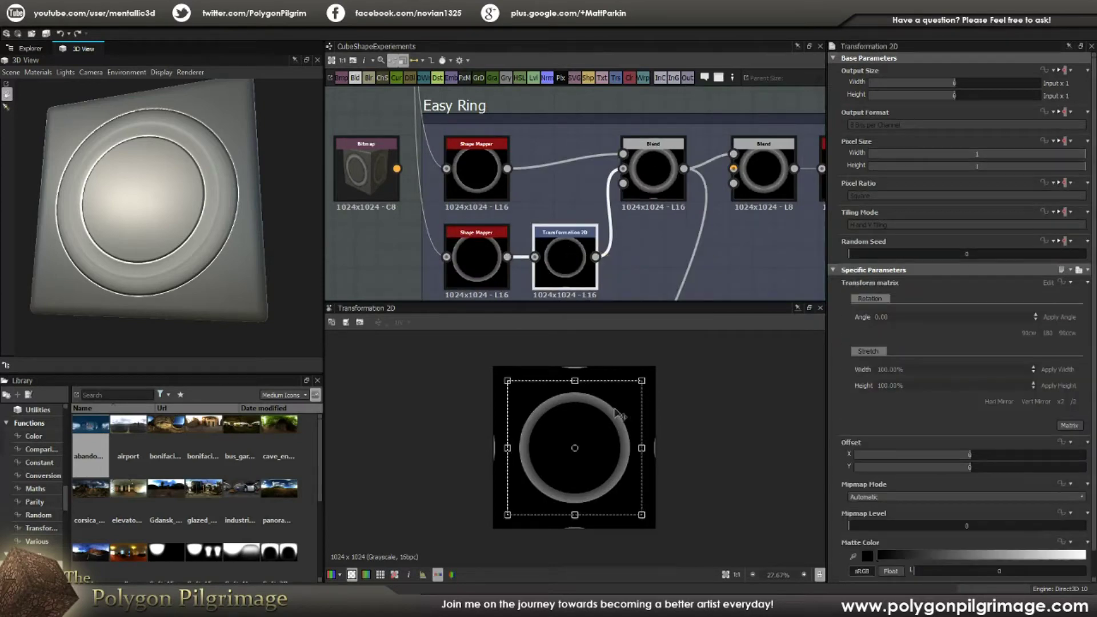
pyautogui.click(653, 172)
pyautogui.scroll(4, 629, 420)
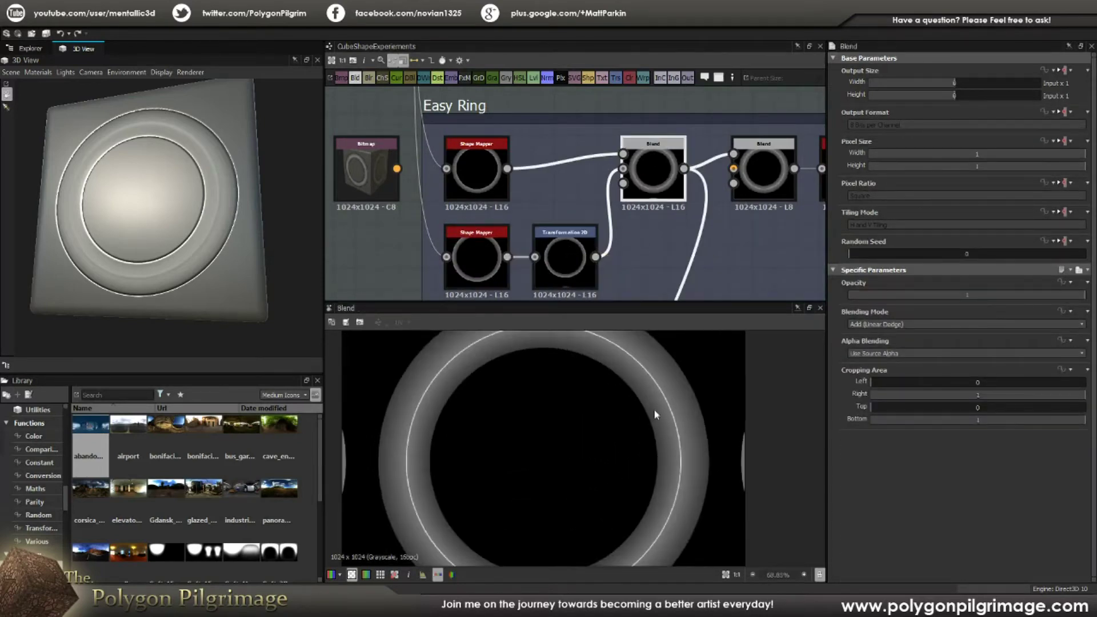
# Preview the following Copy-mode Blend node and examine how its cropping area trims the ring image's edges
pyautogui.moveTo(722, 255); pyautogui.dragTo(477, 253, button='middle')
pyautogui.click(511, 183)
pyautogui.scroll(-2, 682, 449)
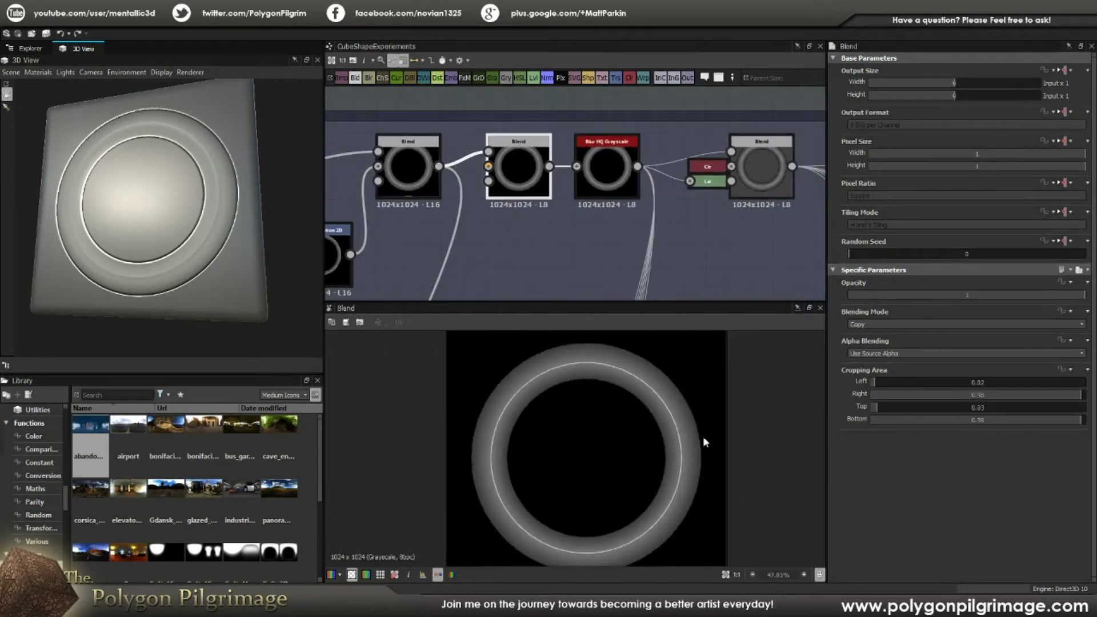
pyautogui.scroll(-1, 599, 420)
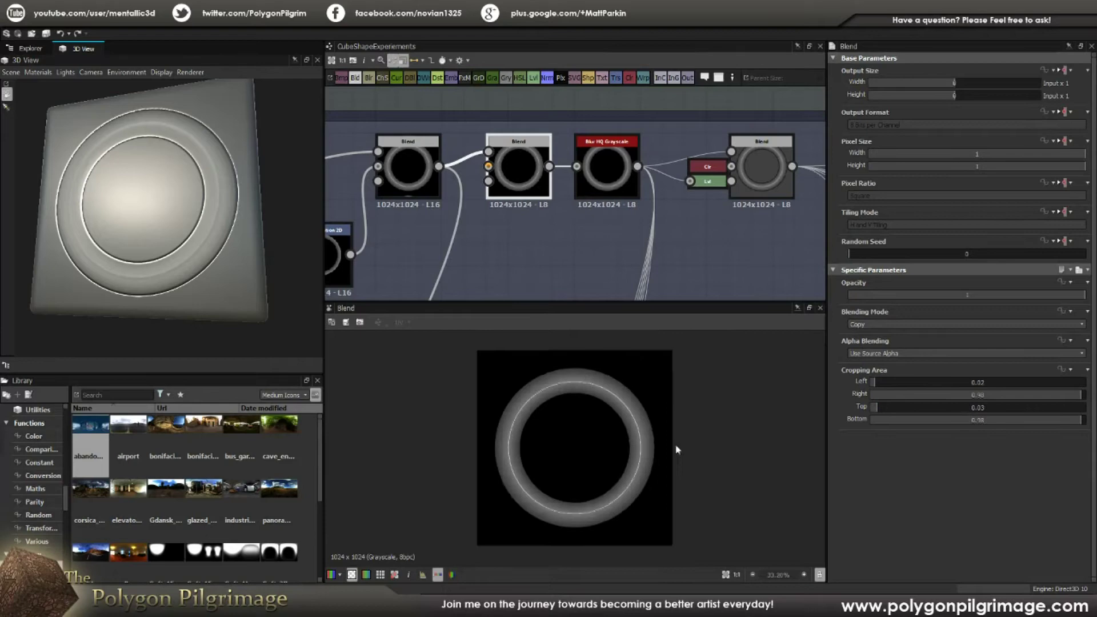
pyautogui.scroll(-1, 691, 229)
# Preview the Easy Ring's Blur HQ Grayscale node and inspect the softened ring up close
pyautogui.click(607, 148)
pyautogui.scroll(3, 652, 413)
pyautogui.scroll(4, 651, 417)
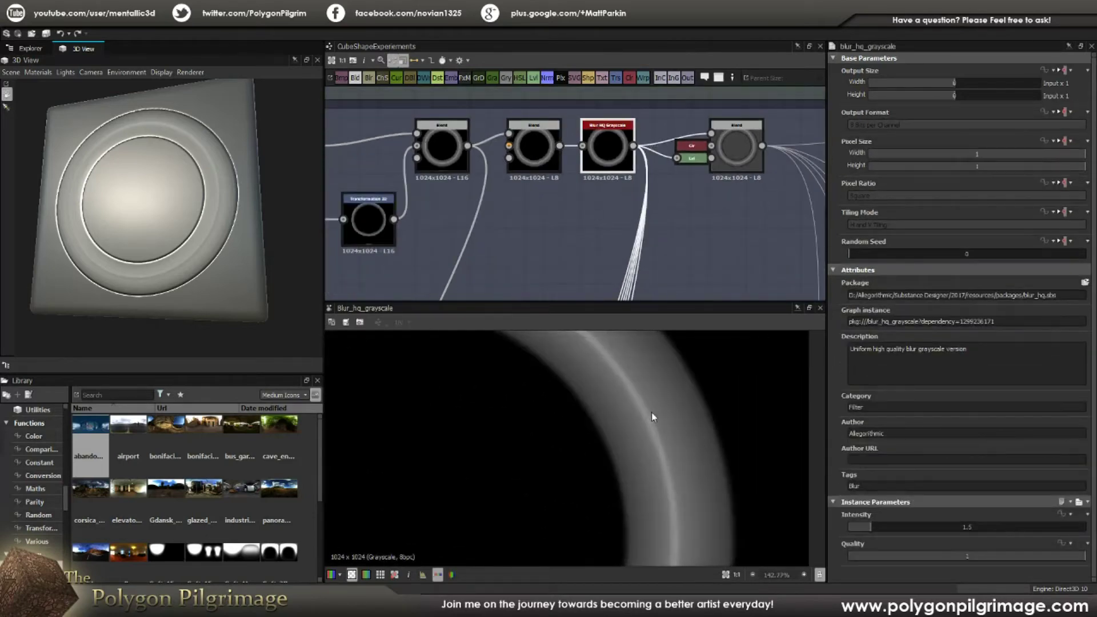
pyautogui.scroll(-5, 538, 183)
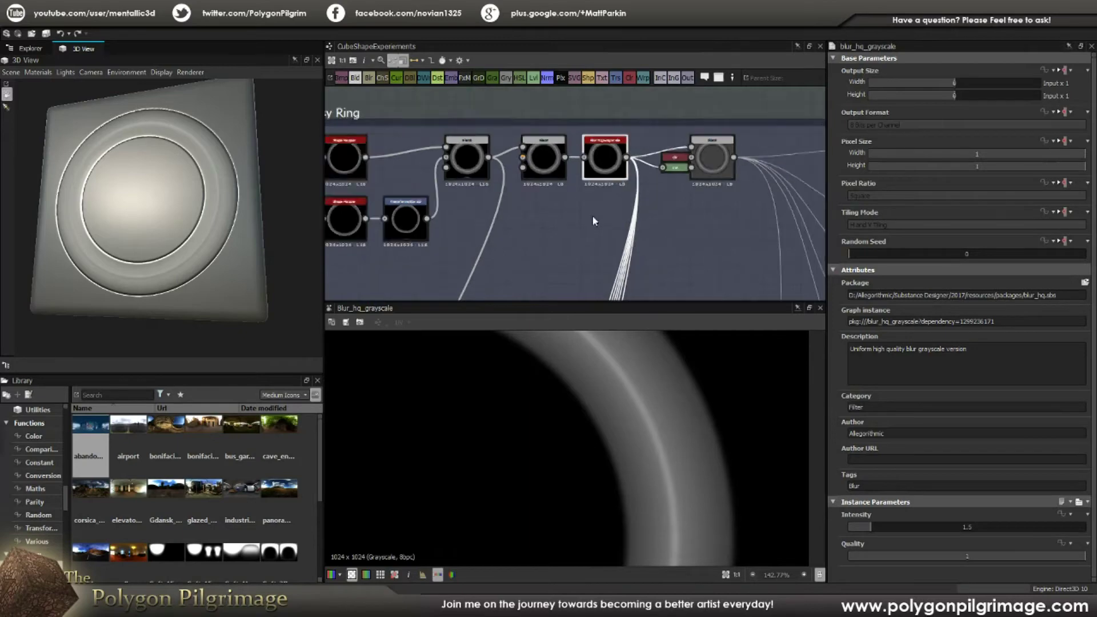
pyautogui.moveTo(589, 218); pyautogui.dragTo(558, 188, button='middle')
pyautogui.scroll(-2, 569, 183)
pyautogui.scroll(6, 575, 166)
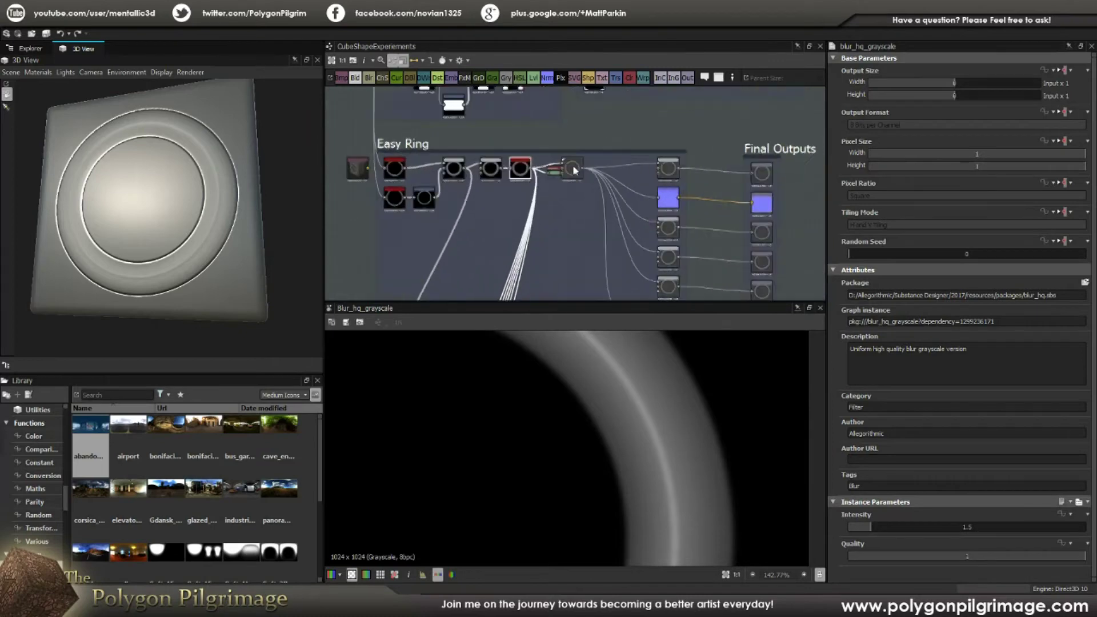
# Preview the Blend node after the blur and compare its ring image with the ring on the cube from an angle
pyautogui.doubleClick(575, 166)
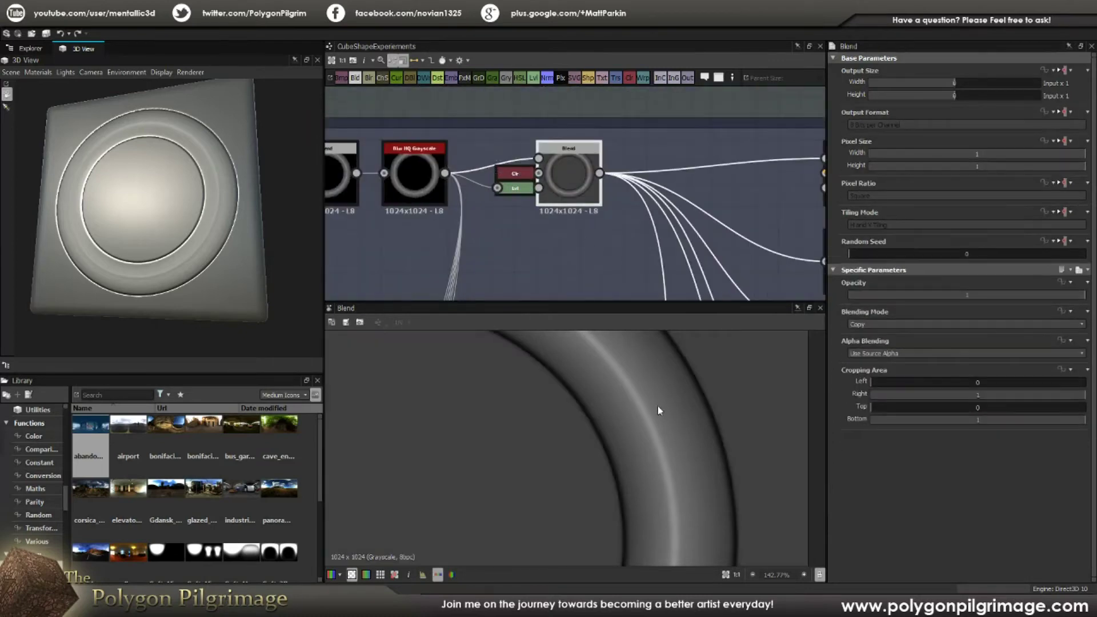
pyautogui.scroll(-5, 658, 406)
pyautogui.moveTo(237, 181); pyautogui.dragTo(206, 189)
pyautogui.scroll(-4, 572, 188)
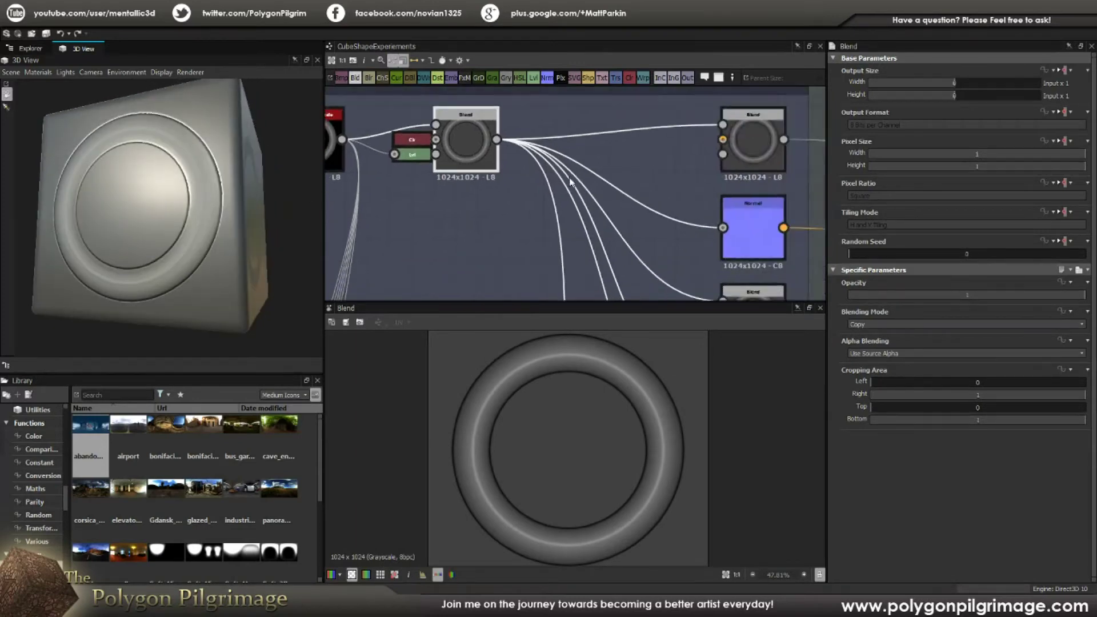
# Examine the links from the last Easy Ring Blend through the Normal, Blend and Ambient Occlusion nodes to Final Outputs
pyautogui.scroll(4, 685, 171)
pyautogui.moveTo(675, 170); pyautogui.dragTo(675, 135, button='middle')
pyautogui.scroll(-3, 675, 135)
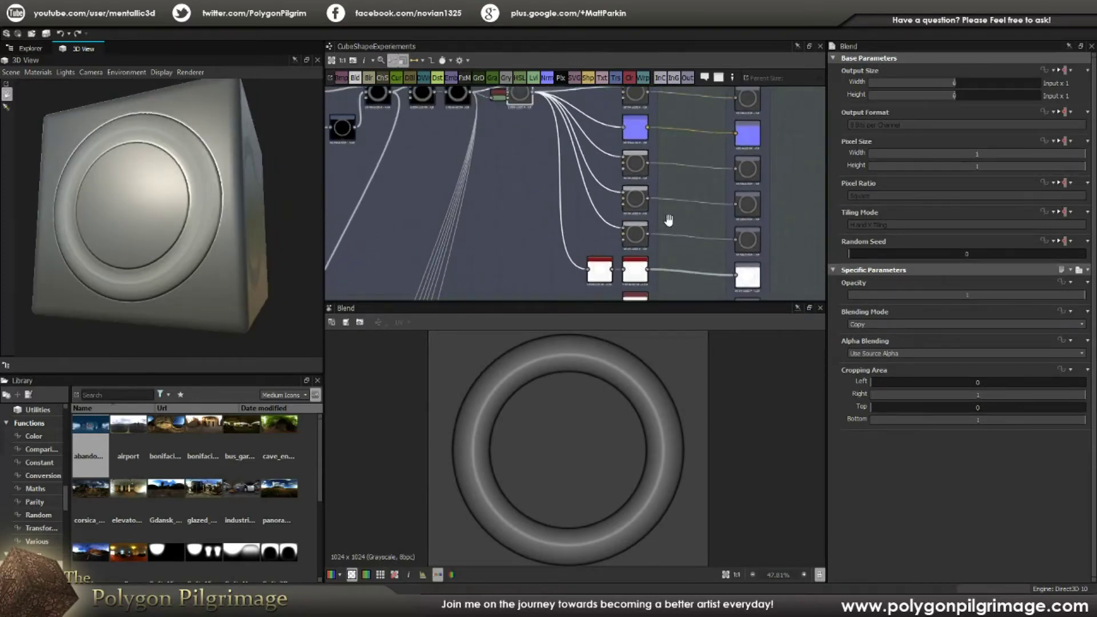
pyautogui.scroll(5, 626, 134)
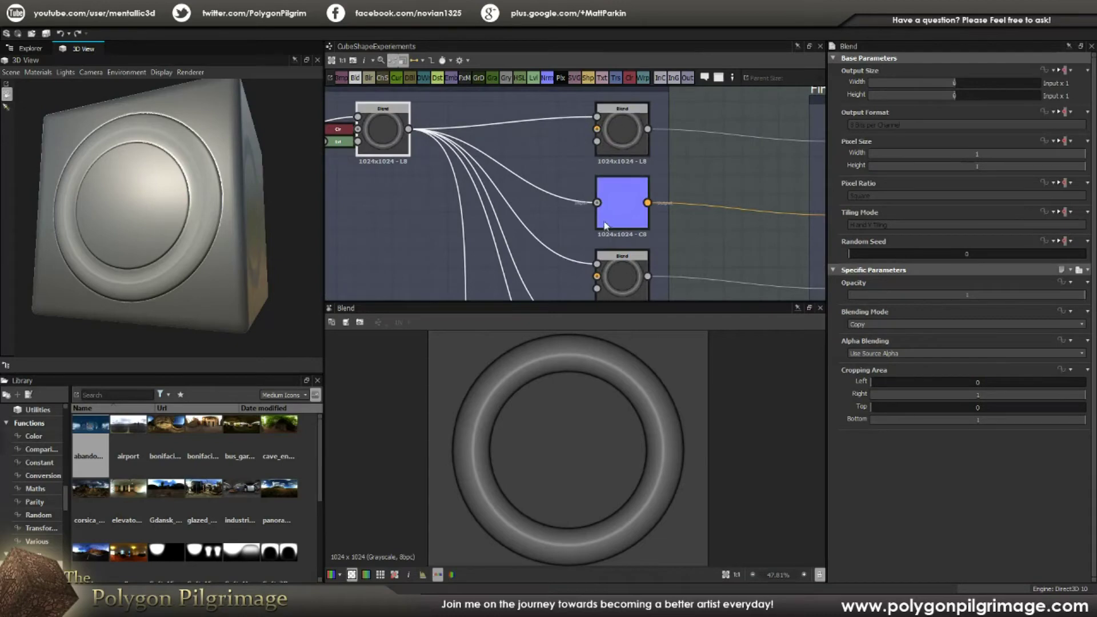
pyautogui.scroll(-1, 608, 217)
pyautogui.moveTo(608, 217); pyautogui.dragTo(658, 183, button='middle')
pyautogui.scroll(1, 655, 181)
pyautogui.scroll(2, 579, 190)
pyautogui.scroll(-2, 577, 185)
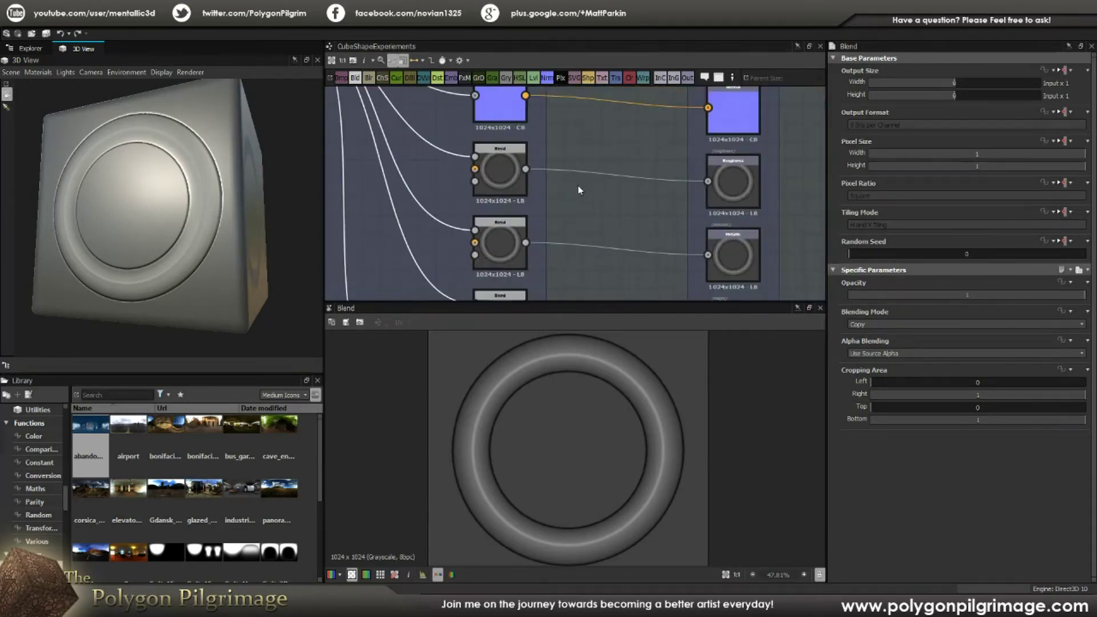
pyautogui.moveTo(559, 183); pyautogui.dragTo(615, 153, button='middle')
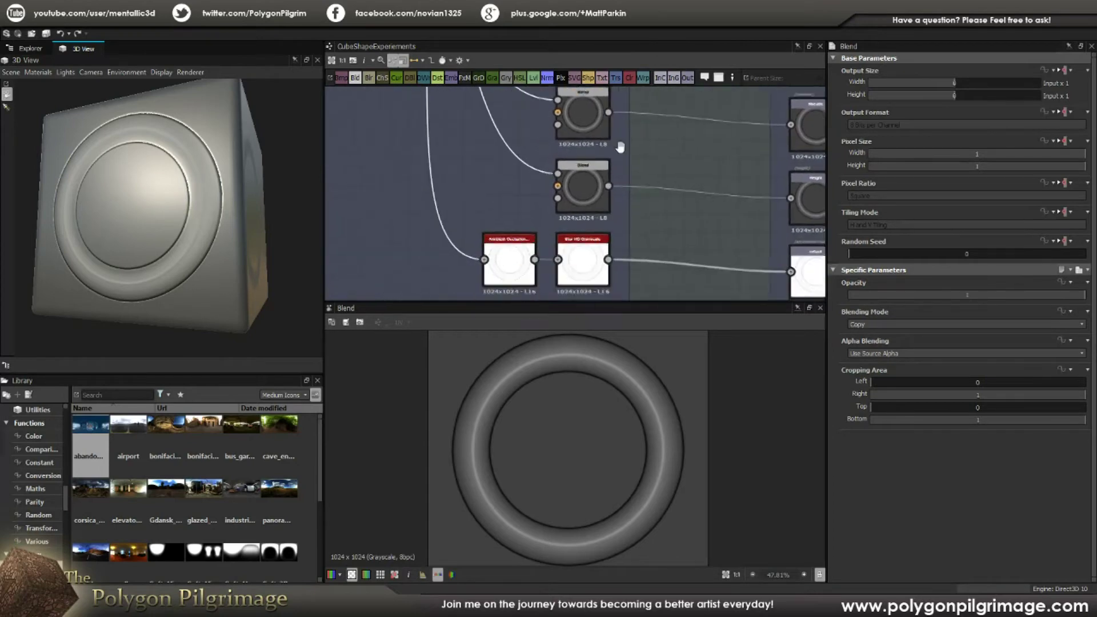
# Preview the Easy Ring's first Blend node and compare its Add (Linear Dodge) ring with the ring on the cube
pyautogui.moveTo(574, 242); pyautogui.dragTo(594, 174, button='middle')
pyautogui.moveTo(219, 186); pyautogui.dragTo(251, 226)
pyautogui.scroll(-5, 489, 157)
pyautogui.moveTo(489, 157); pyautogui.dragTo(499, 234, button='middle')
pyautogui.scroll(5, 440, 150)
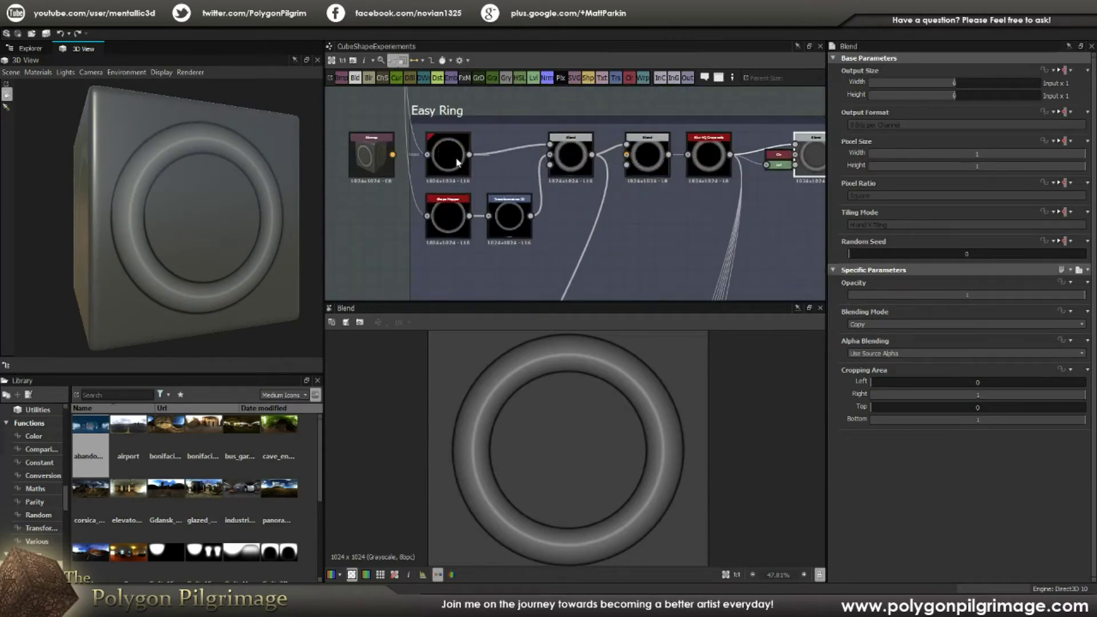
pyautogui.click(578, 160)
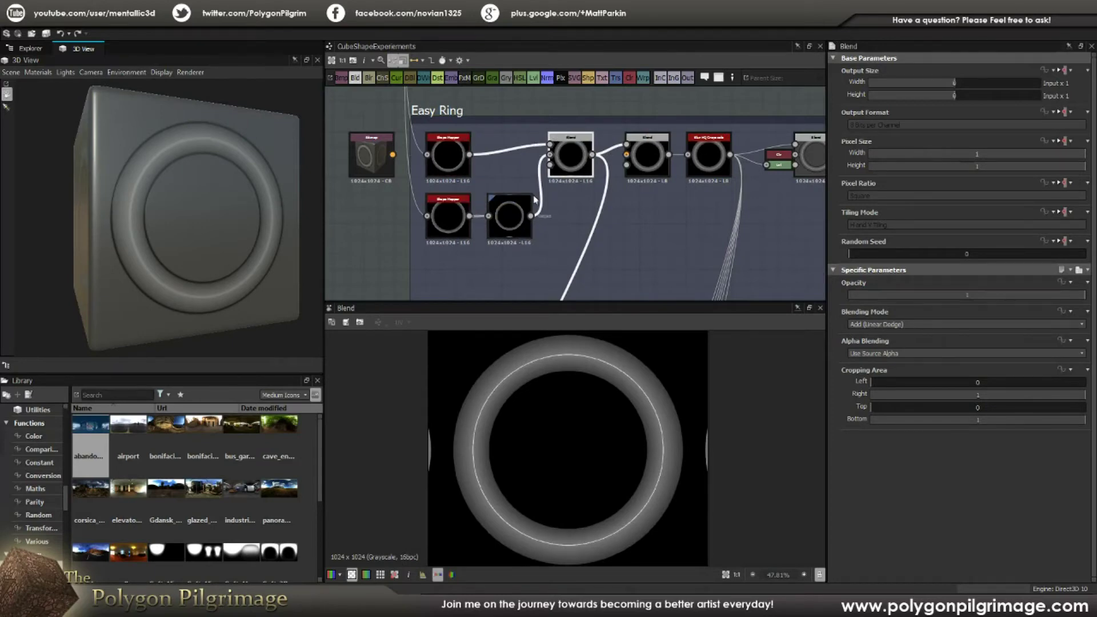
pyautogui.moveTo(612, 217); pyautogui.dragTo(528, 205, button='middle')
pyautogui.moveTo(206, 207); pyautogui.dragTo(171, 192)
pyautogui.scroll(-1, 614, 219)
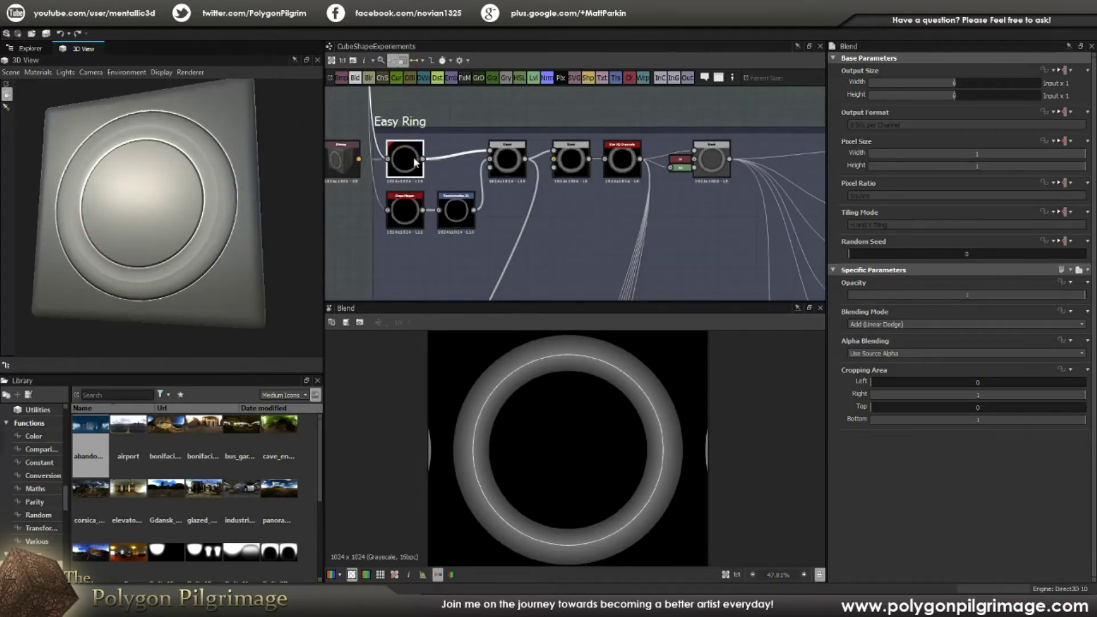
# Preview the Easy Ring's upper Shape Mapper node to examine its plain circle shape
pyautogui.doubleClick(413, 156)
pyautogui.scroll(-1, 632, 424)
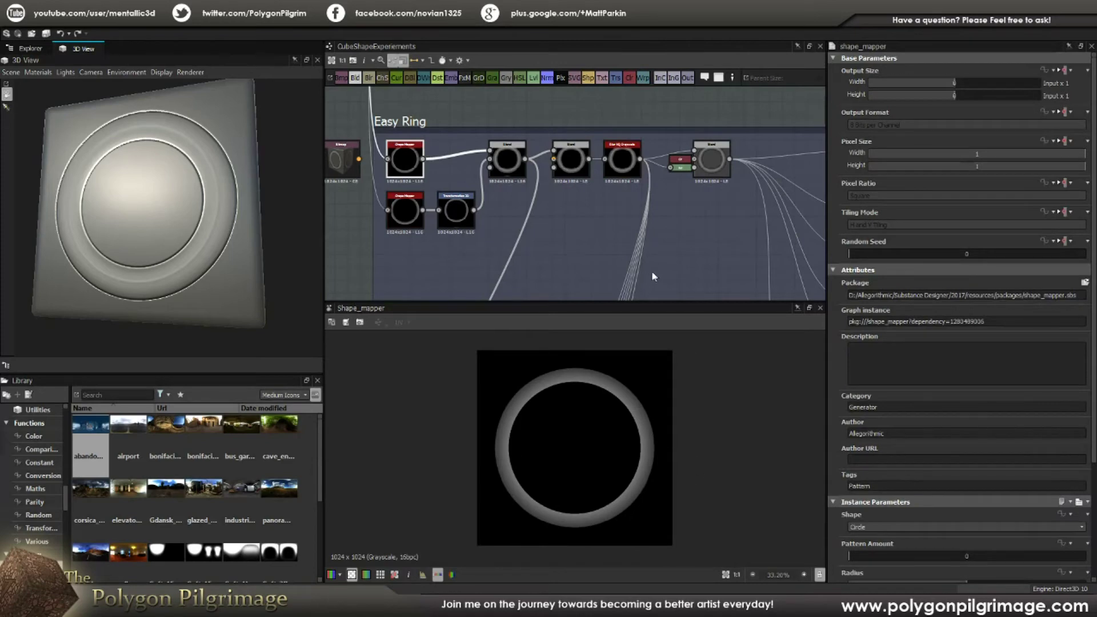
pyautogui.click(523, 229)
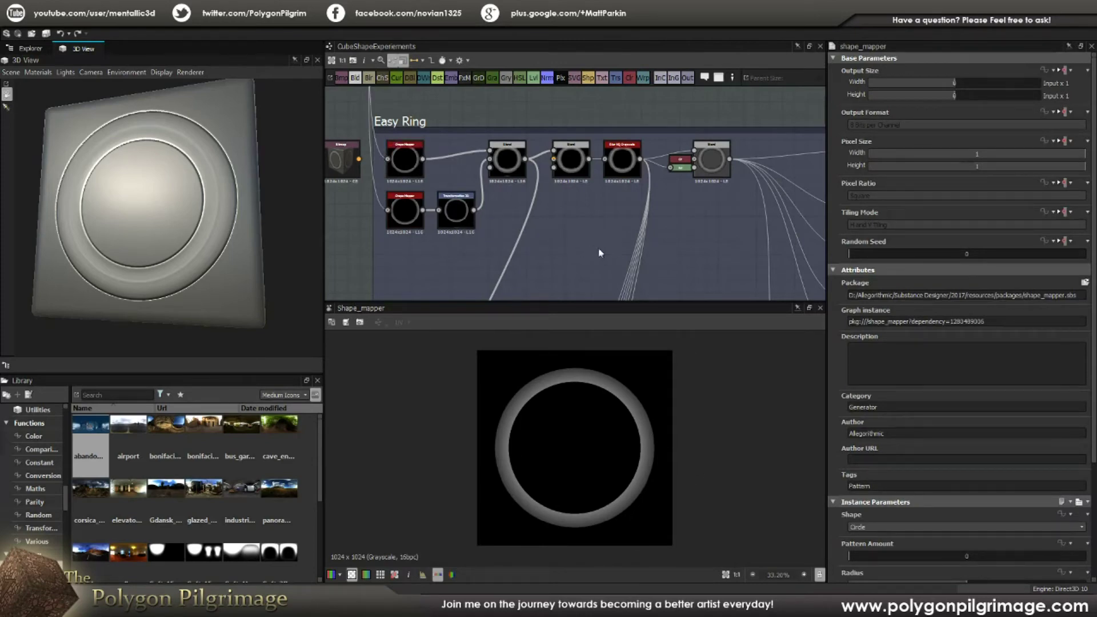
# Move the Final Outputs frame beside the end nodes of the Gothic Box graph
pyautogui.scroll(-5, 582, 221)
pyautogui.scroll(-3, 559, 152)
pyautogui.scroll(2, 578, 142)
pyautogui.moveTo(572, 112); pyautogui.dragTo(821, 227)
pyautogui.moveTo(638, 179); pyautogui.dragTo(509, 113, button='middle')
pyautogui.scroll(4, 623, 172)
# Connect the Gothic Box's seven end nodes, in order, to the seven output nodes in the Final Outputs frame
pyautogui.moveTo(595, 162); pyautogui.dragTo(698, 160)
pyautogui.moveTo(596, 185); pyautogui.dragTo(704, 189)
pyautogui.moveTo(596, 215); pyautogui.dragTo(704, 218)
pyautogui.moveTo(578, 252); pyautogui.dragTo(568, 225, button='middle')
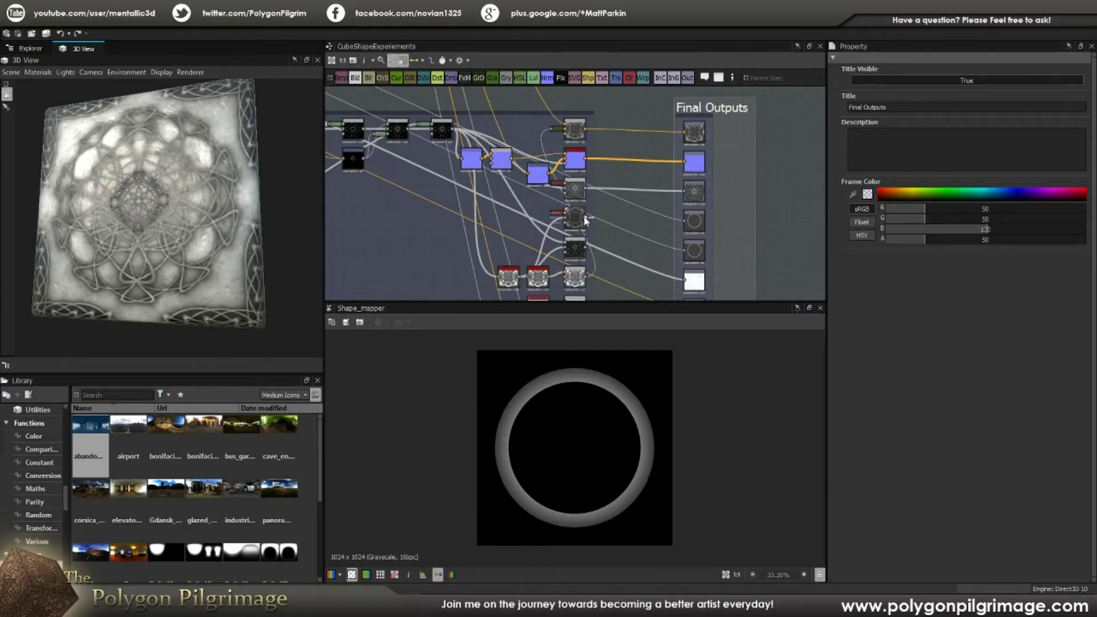
pyautogui.moveTo(654, 227); pyautogui.dragTo(693, 221)
pyautogui.moveTo(635, 229); pyautogui.dragTo(629, 198, button='middle')
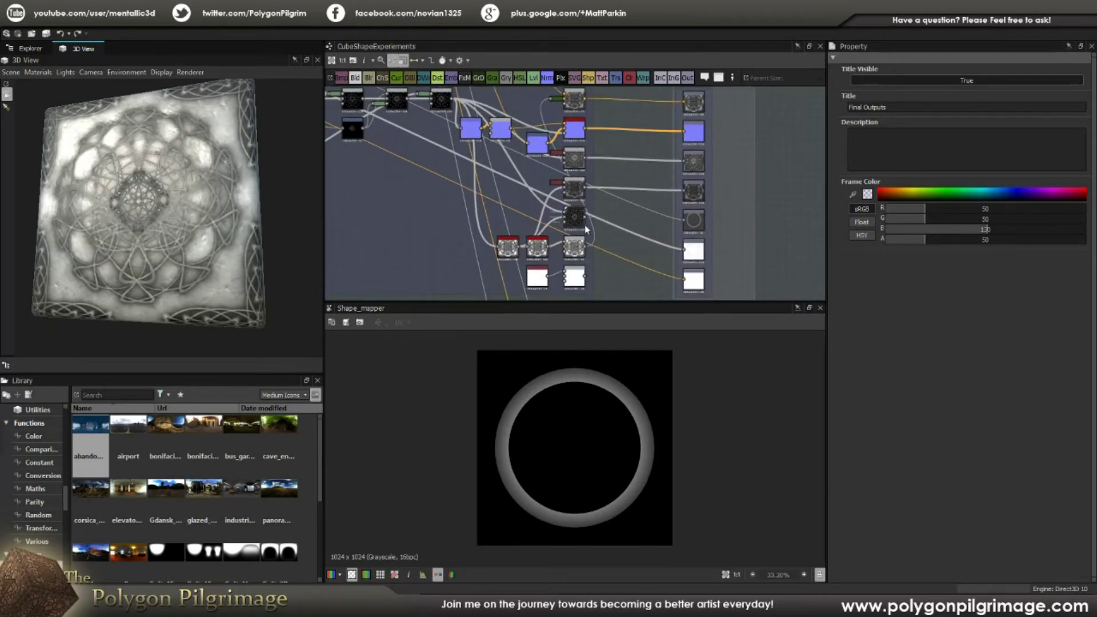
pyautogui.moveTo(585, 221); pyautogui.dragTo(693, 221)
pyautogui.moveTo(585, 249); pyautogui.dragTo(693, 250)
pyautogui.moveTo(589, 279); pyautogui.dragTo(693, 280)
pyautogui.scroll(-2, 645, 227)
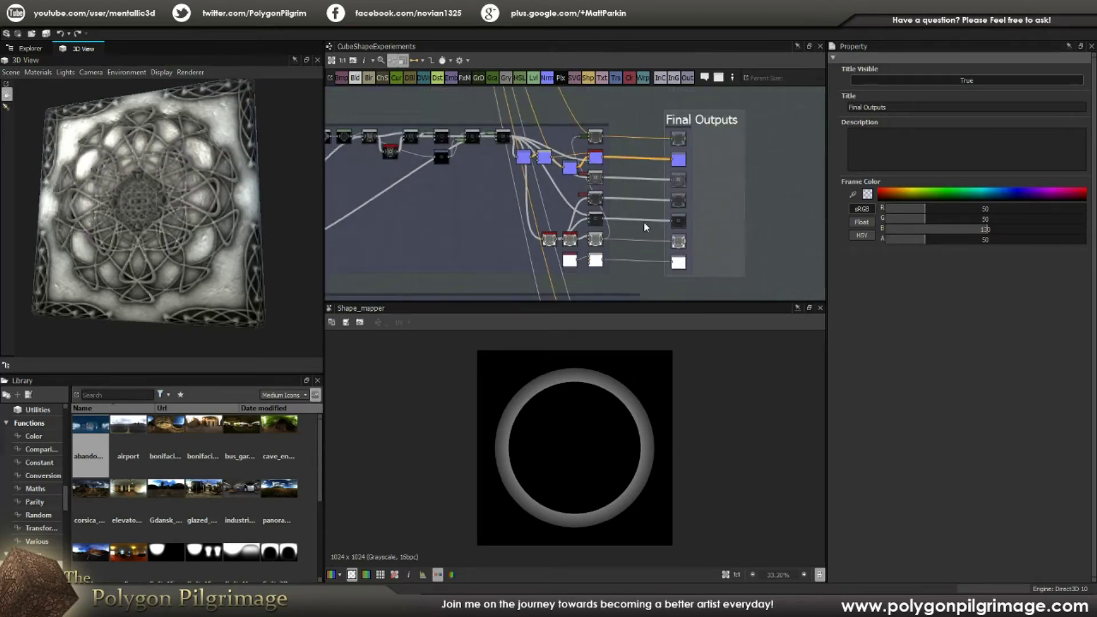
# Inspect the cube's Gothic Box material and preview the first Blend node at the start of its graph
pyautogui.scroll(-1, 644, 227)
pyautogui.moveTo(226, 208); pyautogui.dragTo(179, 200)
pyautogui.moveTo(547, 194); pyautogui.dragTo(688, 211, button='middle')
pyautogui.scroll(2, 432, 170)
pyautogui.moveTo(426, 171); pyautogui.dragTo(695, 187, button='middle')
pyautogui.scroll(4, 528, 190)
pyautogui.scroll(1, 529, 190)
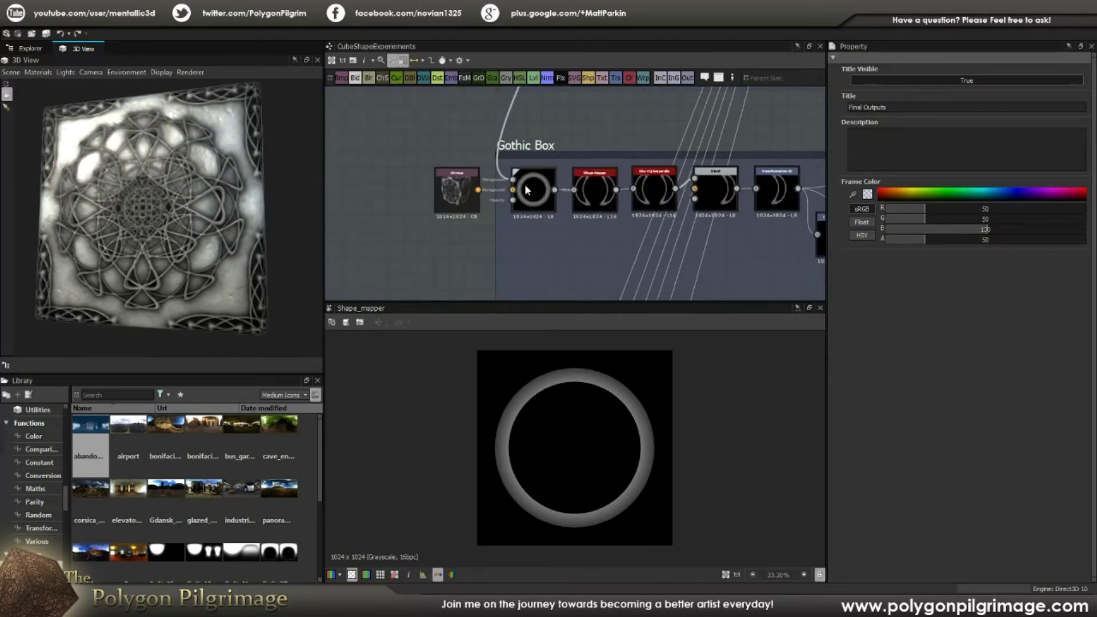
pyautogui.click(527, 190)
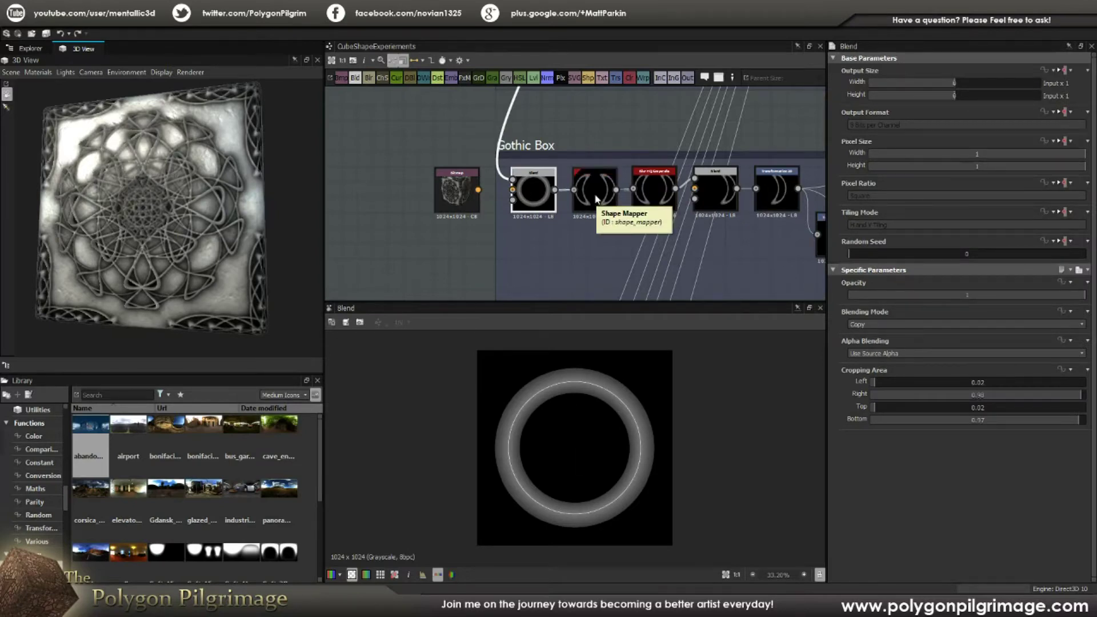
# Examine the Gothic Box's Shape Mapper parameters and preview the following Blur HQ Grayscale node's softened crescents
pyautogui.click(596, 199)
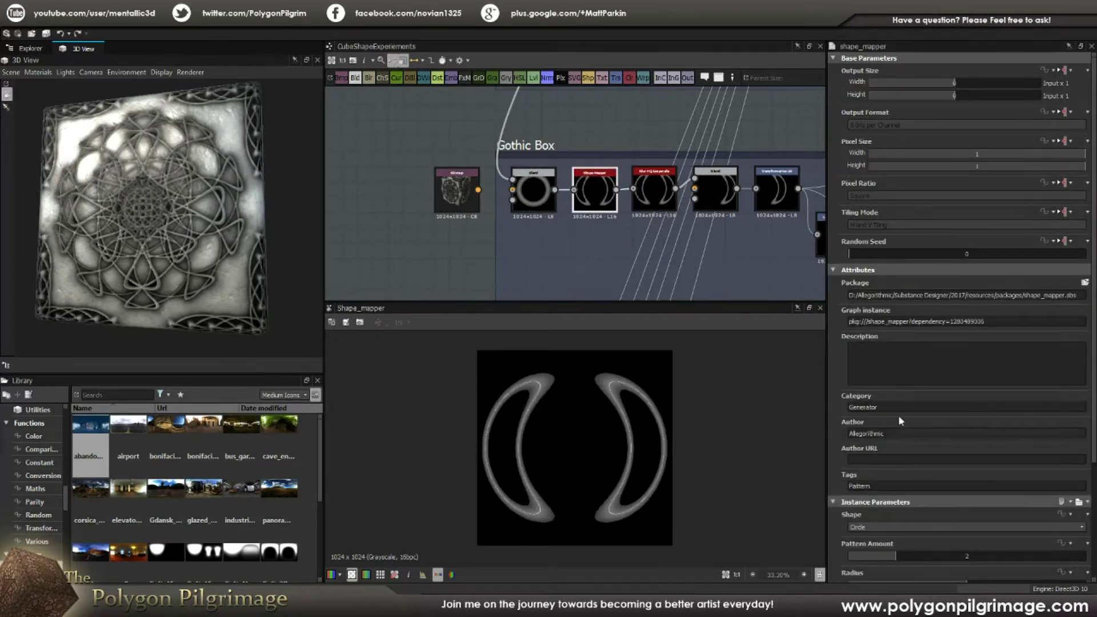
pyautogui.scroll(-5, 906, 410)
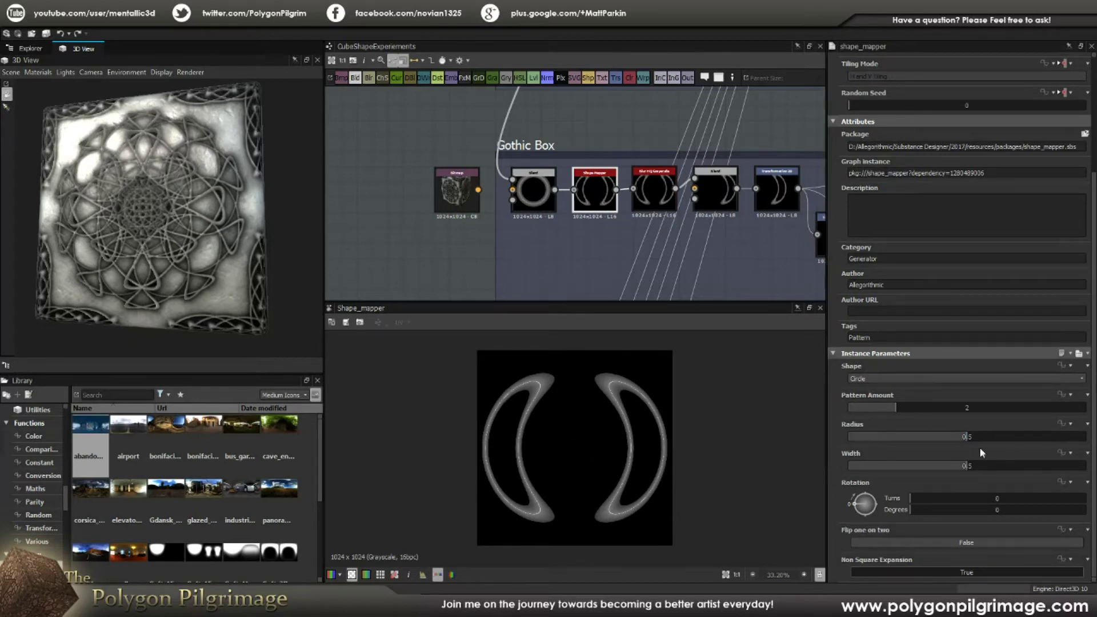
pyautogui.moveTo(647, 255); pyautogui.dragTo(565, 242, button='middle')
pyautogui.scroll(1, 566, 240)
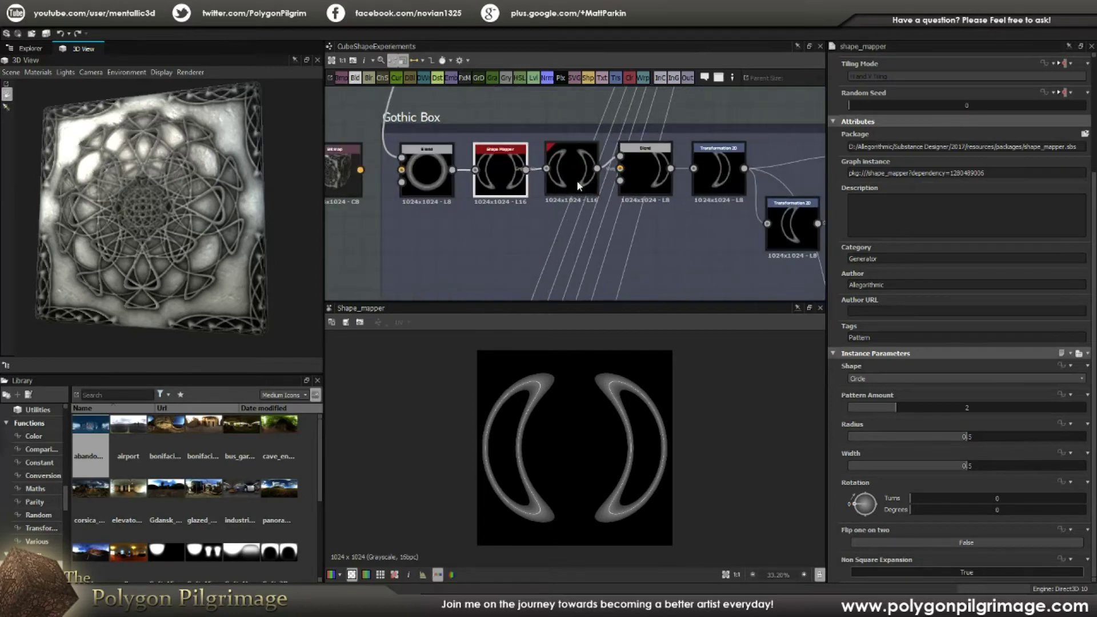
pyautogui.click(578, 184)
pyautogui.scroll(2, 638, 392)
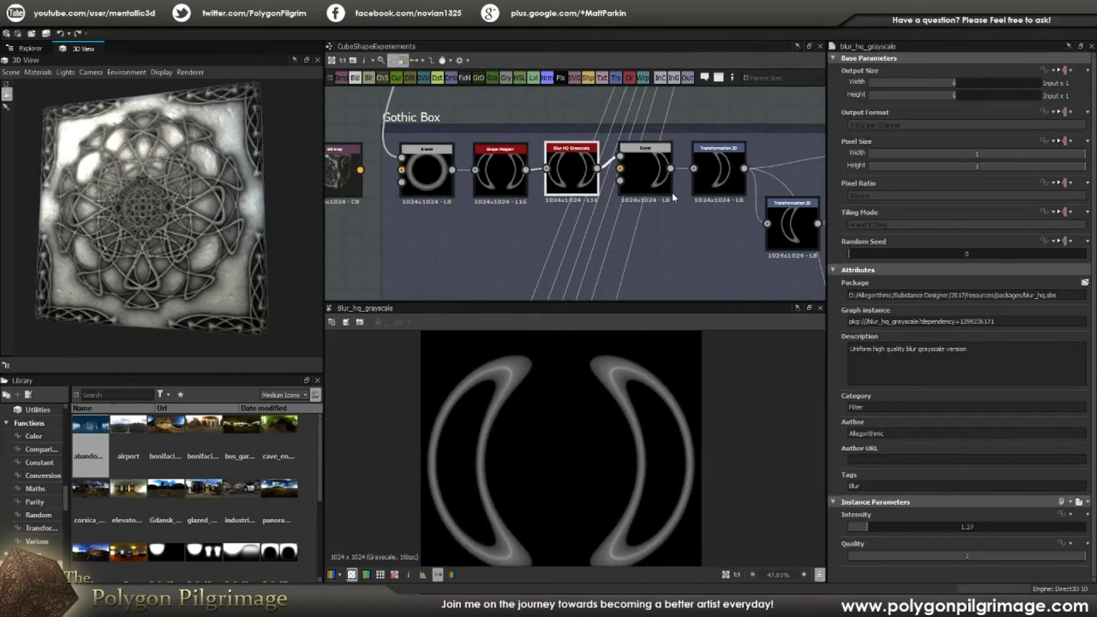
# Preview the Copy-mode Blend that crops the image to one crescent and the Transformation 2D node that offsets it
pyautogui.click(657, 180)
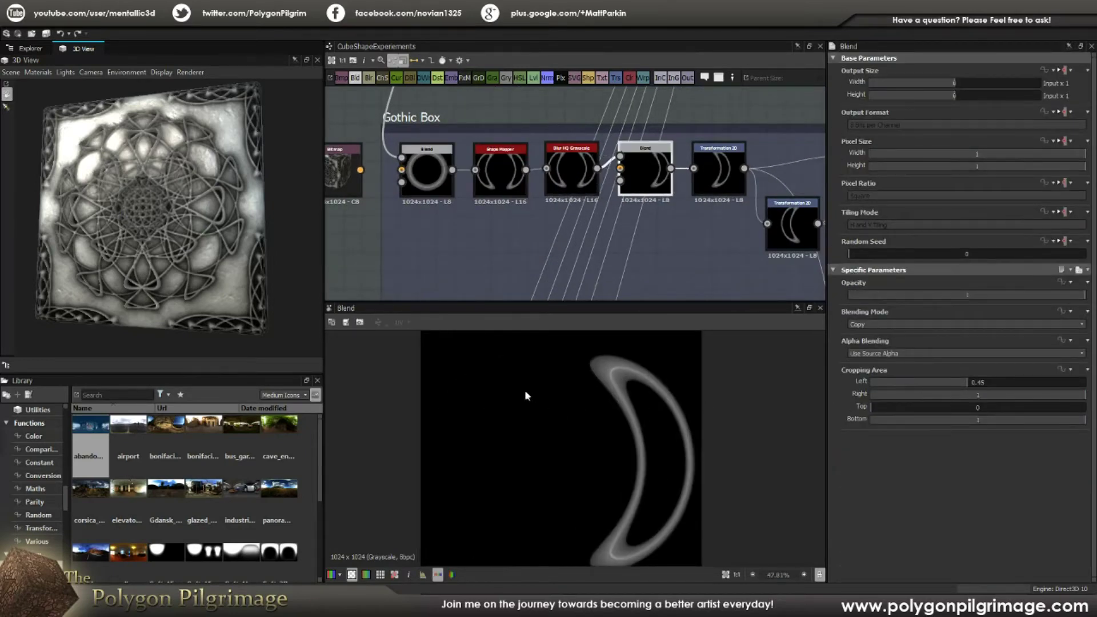
pyautogui.scroll(-2, 635, 418)
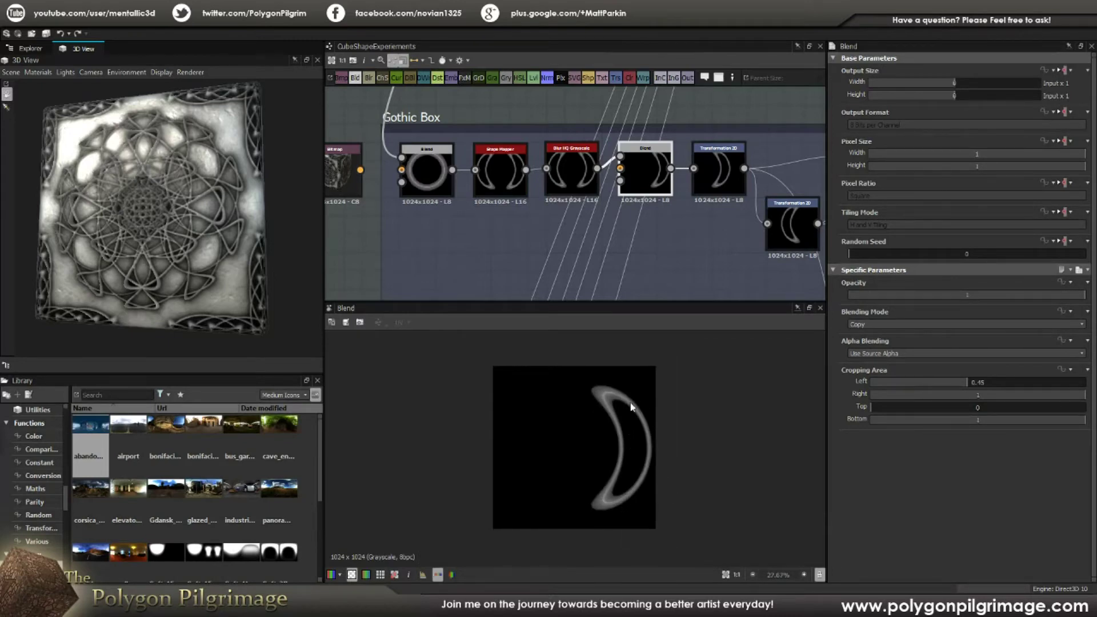
pyautogui.click(712, 179)
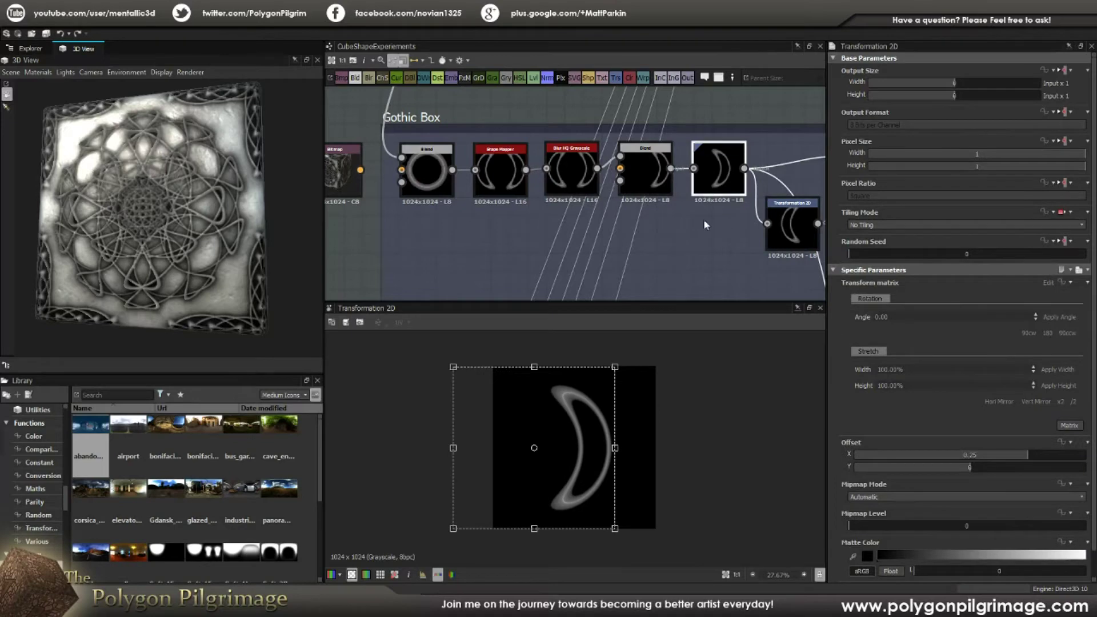
pyautogui.click(710, 225)
# Preview the Max (Lighten) Blend of the two mirrored crescents and inspect their overlap up close
pyautogui.moveTo(713, 231); pyautogui.dragTo(573, 215, button='middle')
pyautogui.scroll(-2, 573, 216)
pyautogui.moveTo(649, 215); pyautogui.dragTo(635, 212, button='middle')
pyautogui.scroll(1, 643, 188)
pyautogui.scroll(2, 643, 187)
pyautogui.click(675, 170)
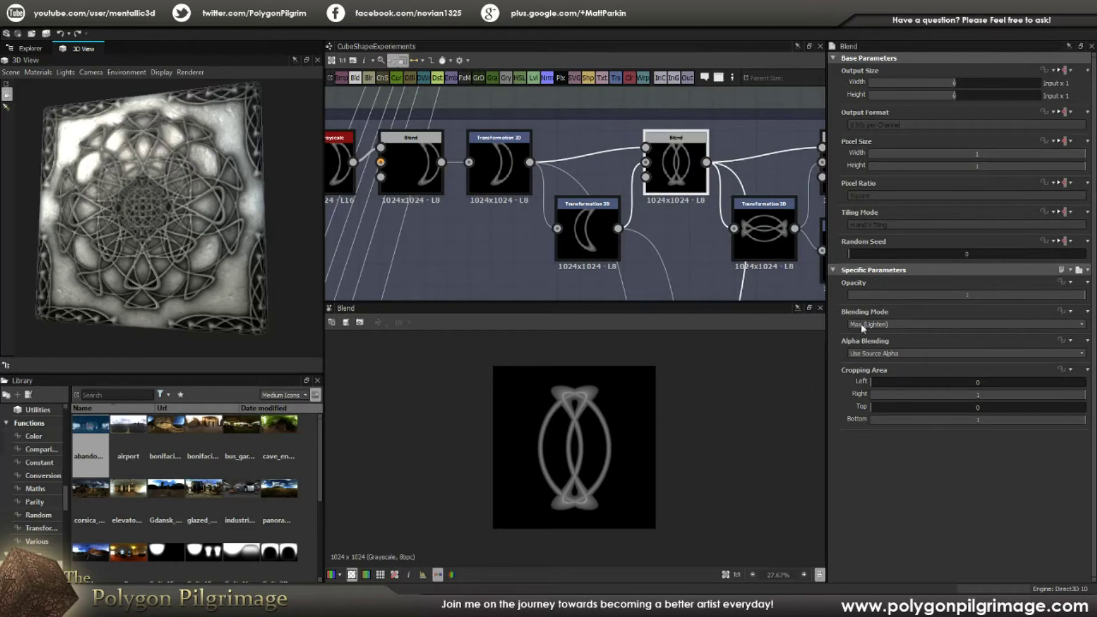
pyautogui.scroll(4, 587, 396)
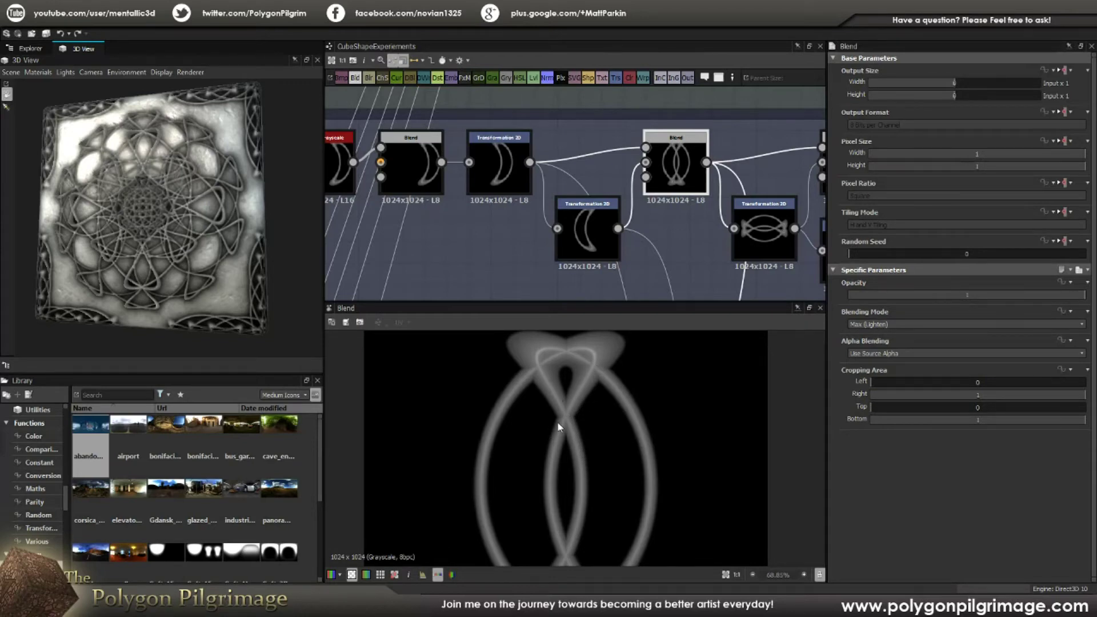
pyautogui.scroll(-2, 558, 423)
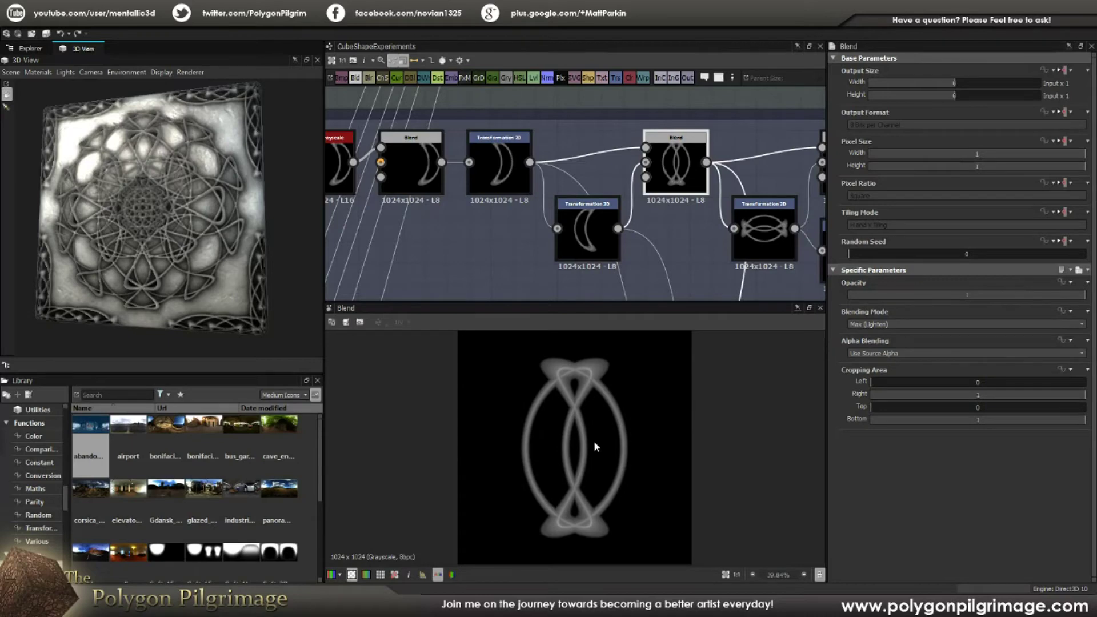
# Preview the Blend node that combines the upright interlaced crescents with their rotated copy
pyautogui.scroll(-5, 677, 238)
pyautogui.scroll(2, 576, 186)
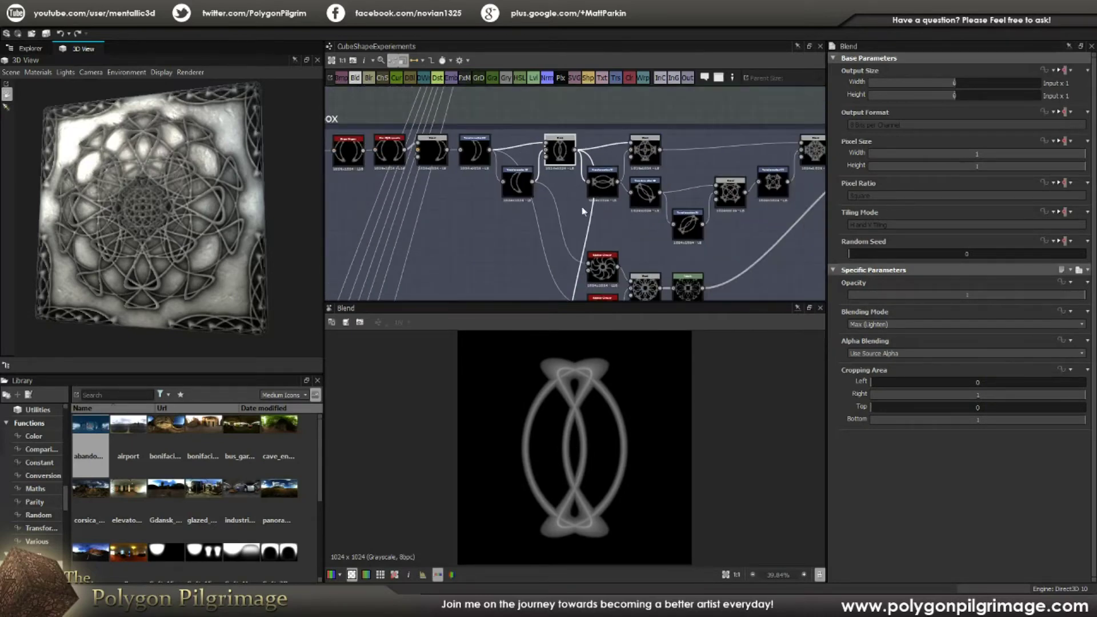
pyautogui.scroll(2, 619, 173)
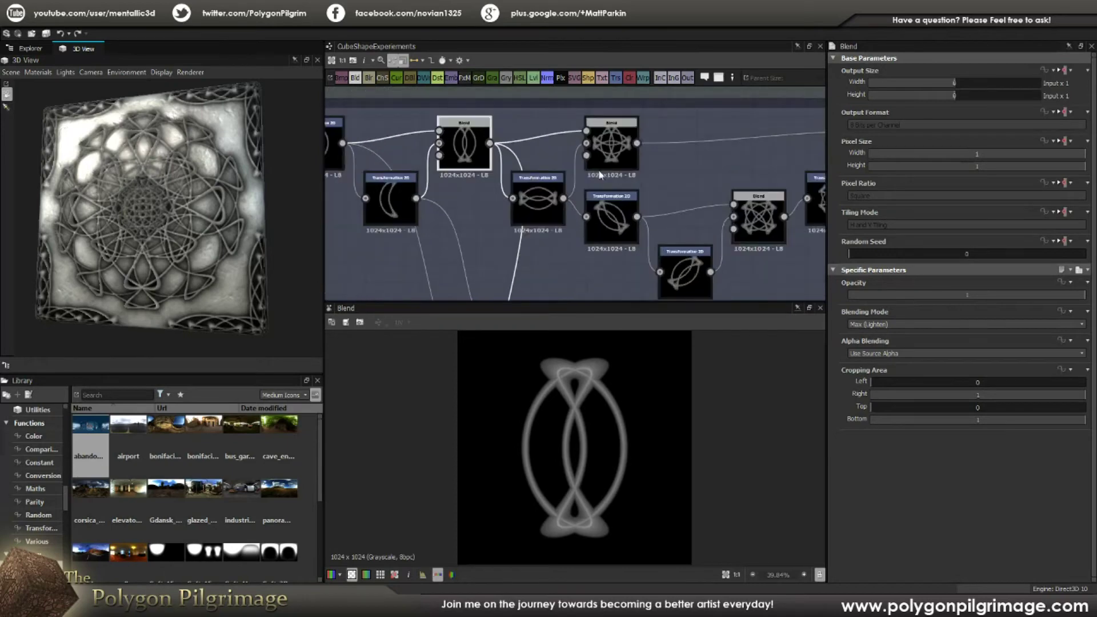
pyautogui.click(627, 145)
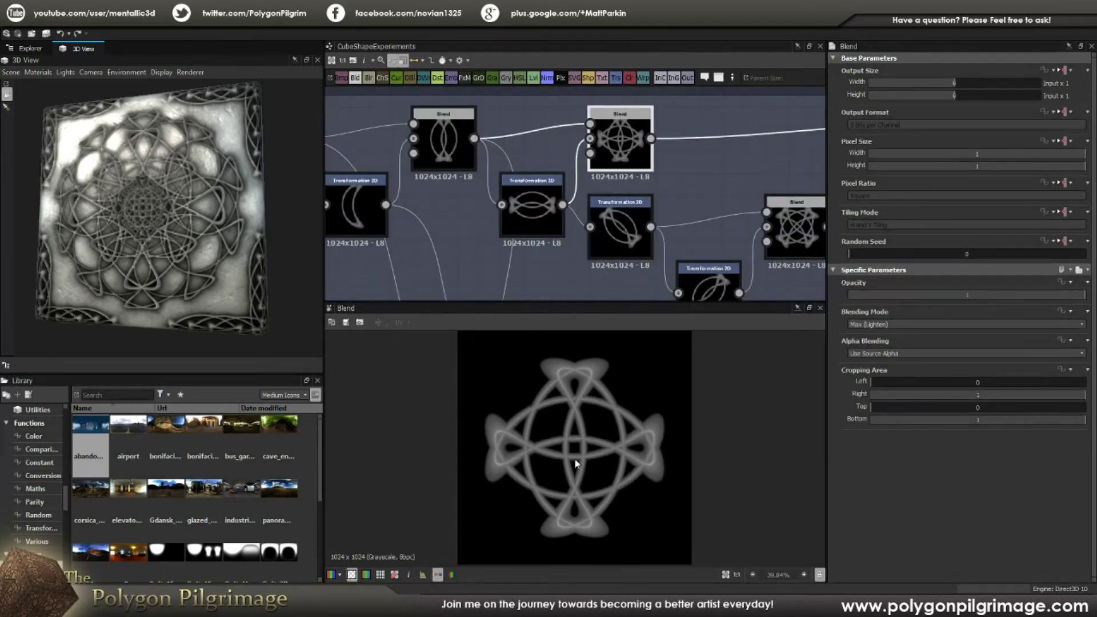
# Preview the Blend node that combines the two diagonally rotated crescent shapes
pyautogui.moveTo(701, 189); pyautogui.dragTo(626, 167, button='middle')
pyautogui.scroll(-1, 627, 170)
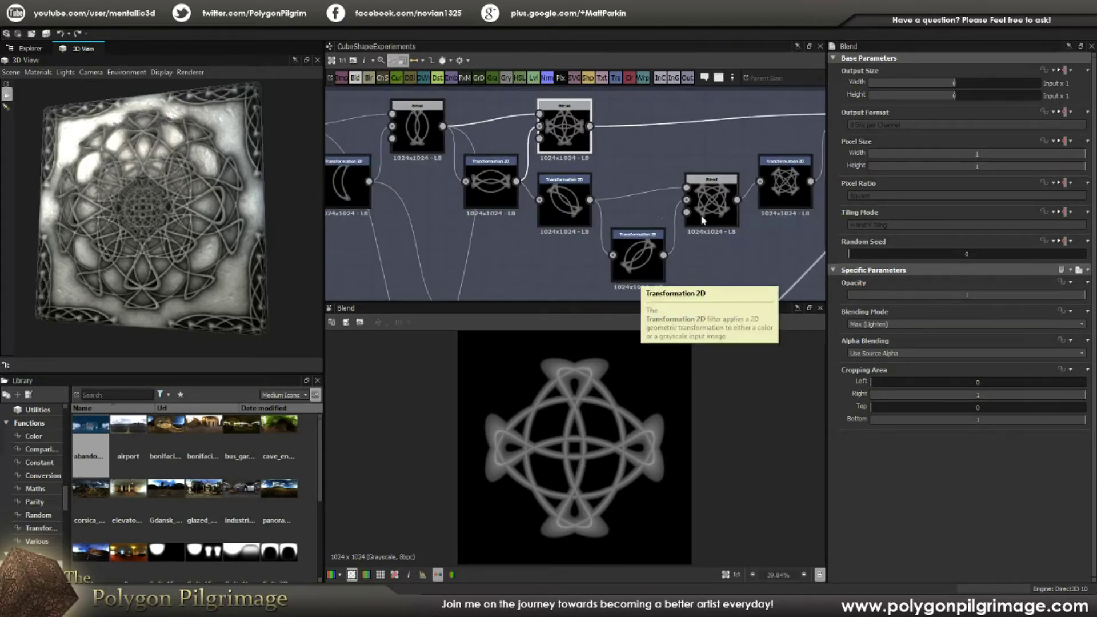
pyautogui.click(716, 206)
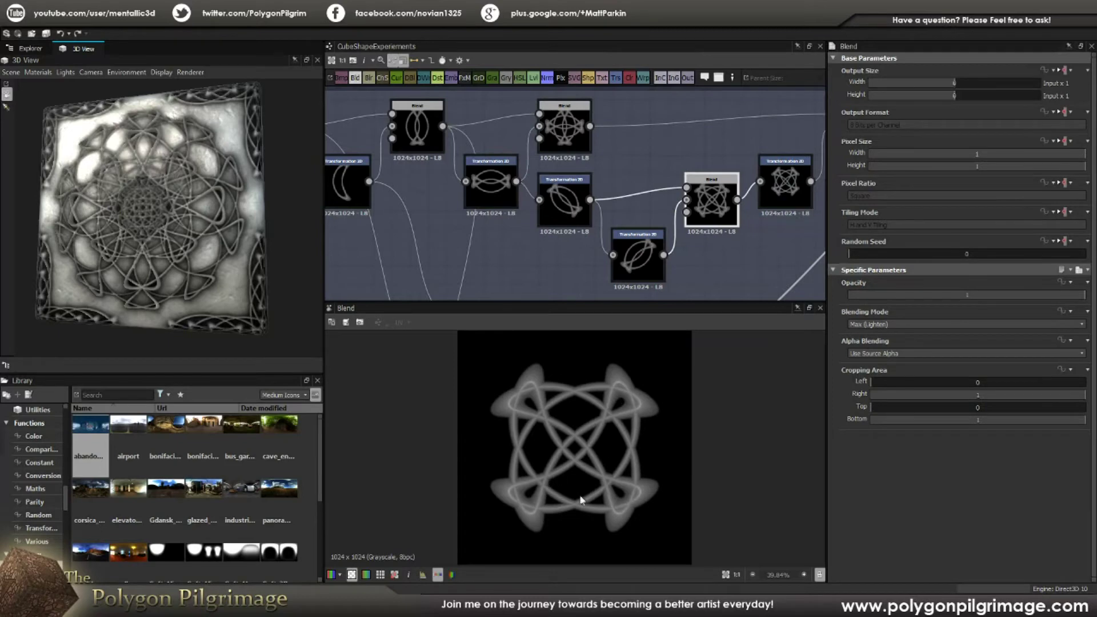
# Trace the diagonal pattern through its scaled-down Transformation 2D node and preview the Blend merging it with the cross pattern
pyautogui.moveTo(721, 149); pyautogui.dragTo(608, 167, button='middle')
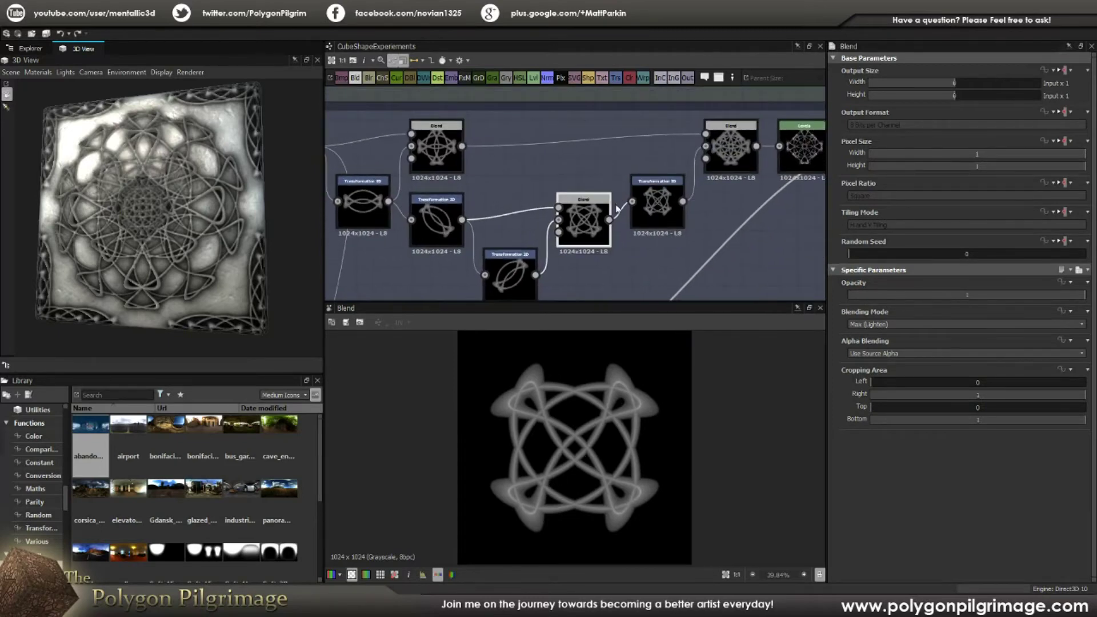
pyautogui.click(657, 197)
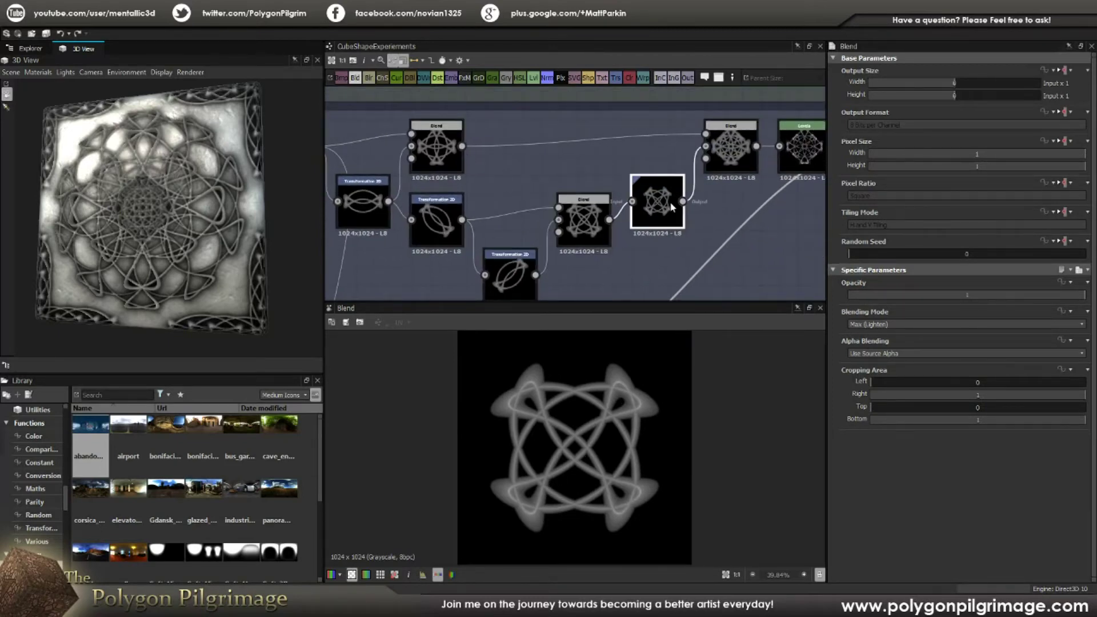
pyautogui.click(435, 145)
pyautogui.click(727, 136)
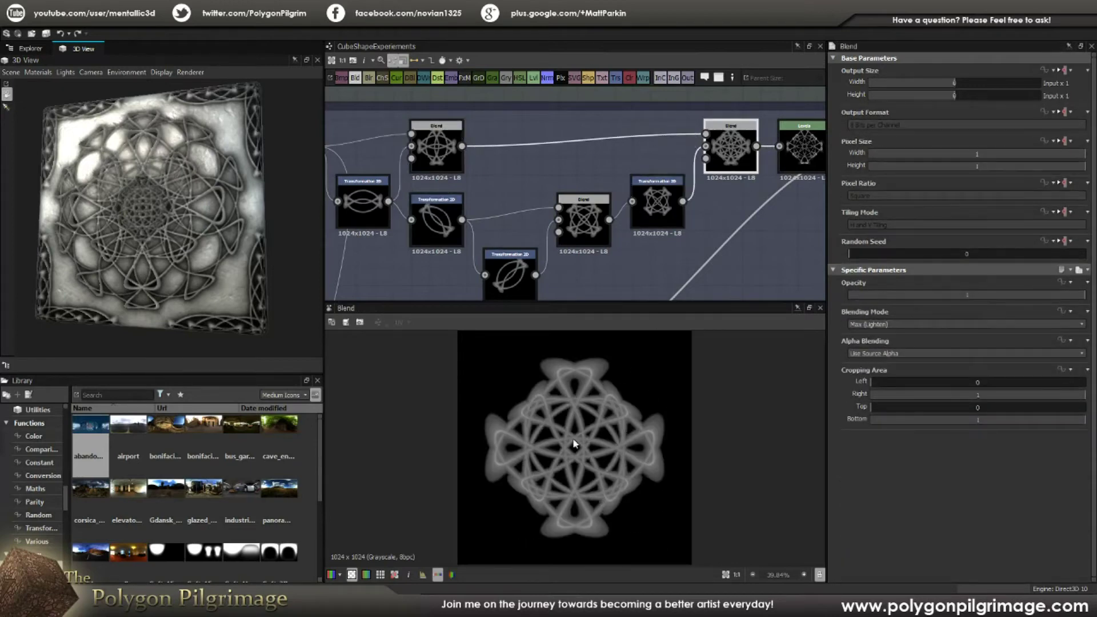
# Trace the crescent's Transformation 2D node to the upper Splatter Circular node and preview the resulting circular pattern
pyautogui.scroll(-2, 587, 424)
pyautogui.moveTo(701, 191); pyautogui.dragTo(626, 191, button='middle')
pyautogui.scroll(-3, 627, 191)
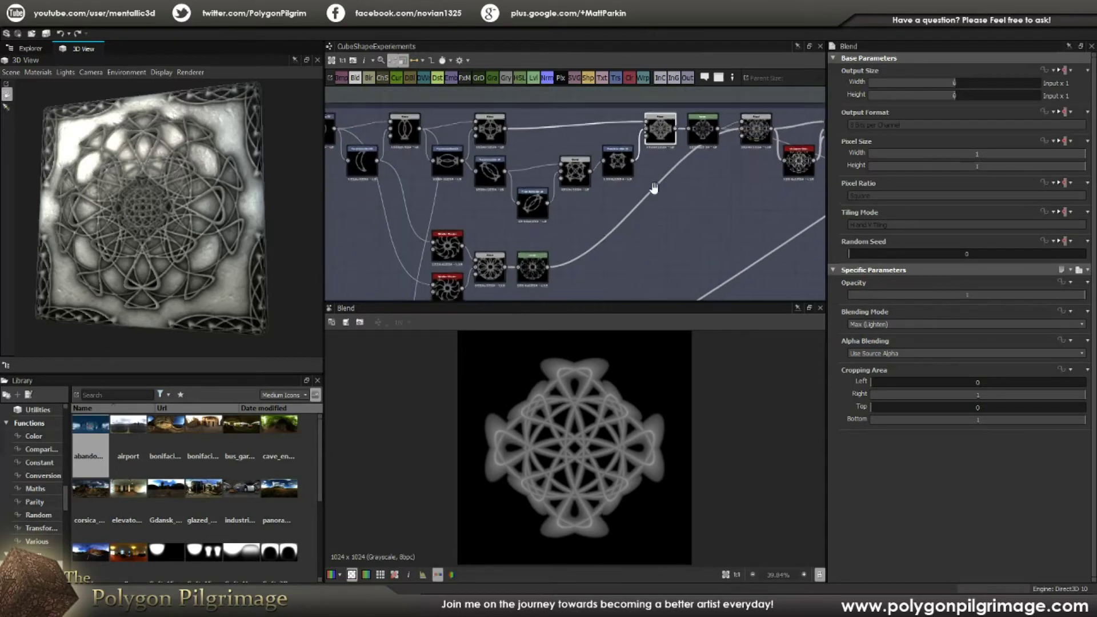
pyautogui.moveTo(485, 203); pyautogui.dragTo(573, 193, button='middle')
pyautogui.scroll(1, 571, 188)
pyautogui.moveTo(434, 100); pyautogui.dragTo(478, 127, button='middle')
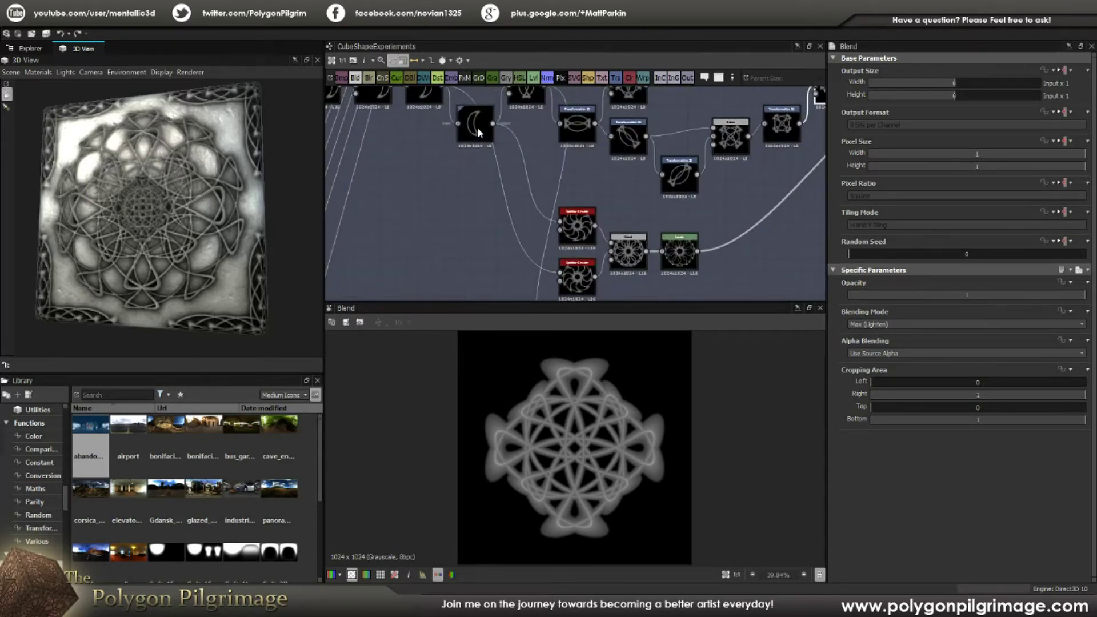
pyautogui.doubleClick(478, 127)
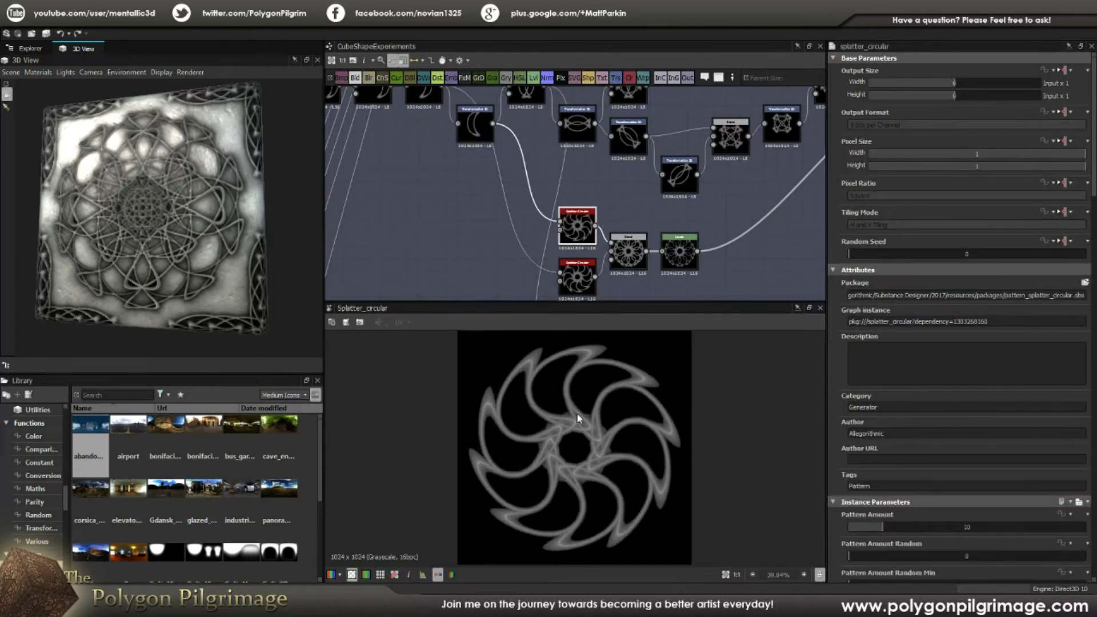
# Examine the pattern, position and size parameters of the upper Splatter Circular node
pyautogui.scroll(-6, 871, 392)
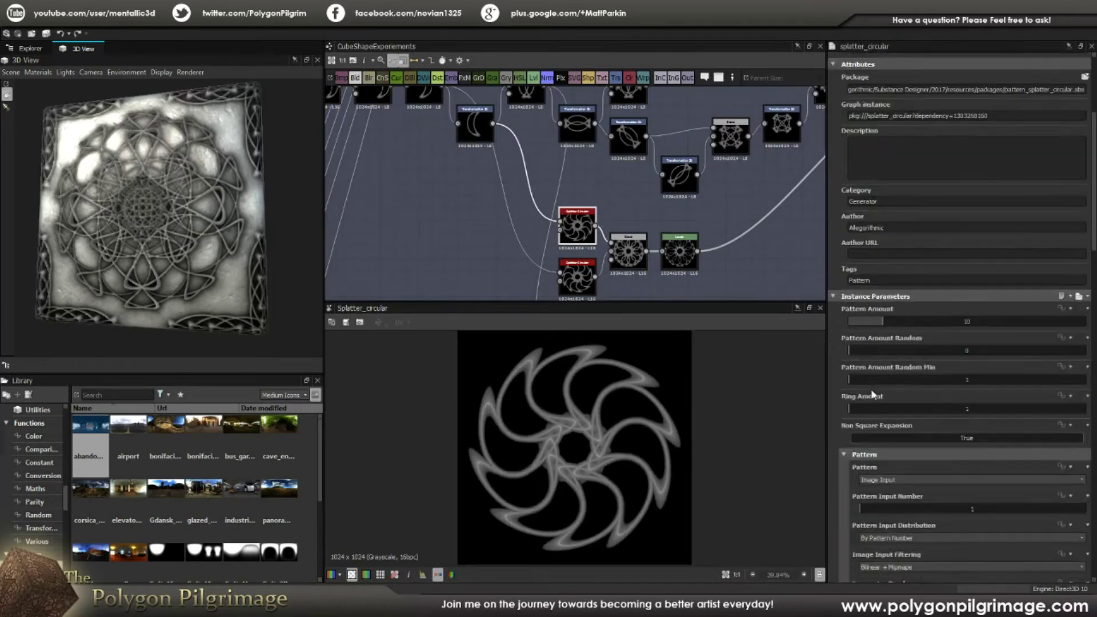
pyautogui.scroll(-10, 873, 396)
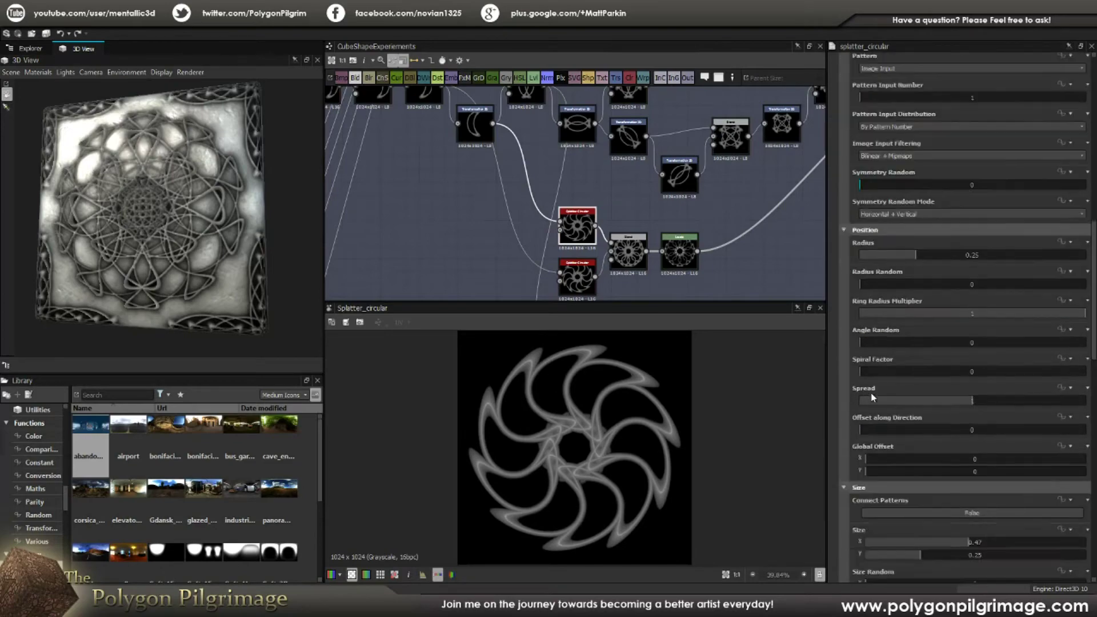
pyautogui.scroll(-2, 871, 394)
pyautogui.scroll(7, 872, 394)
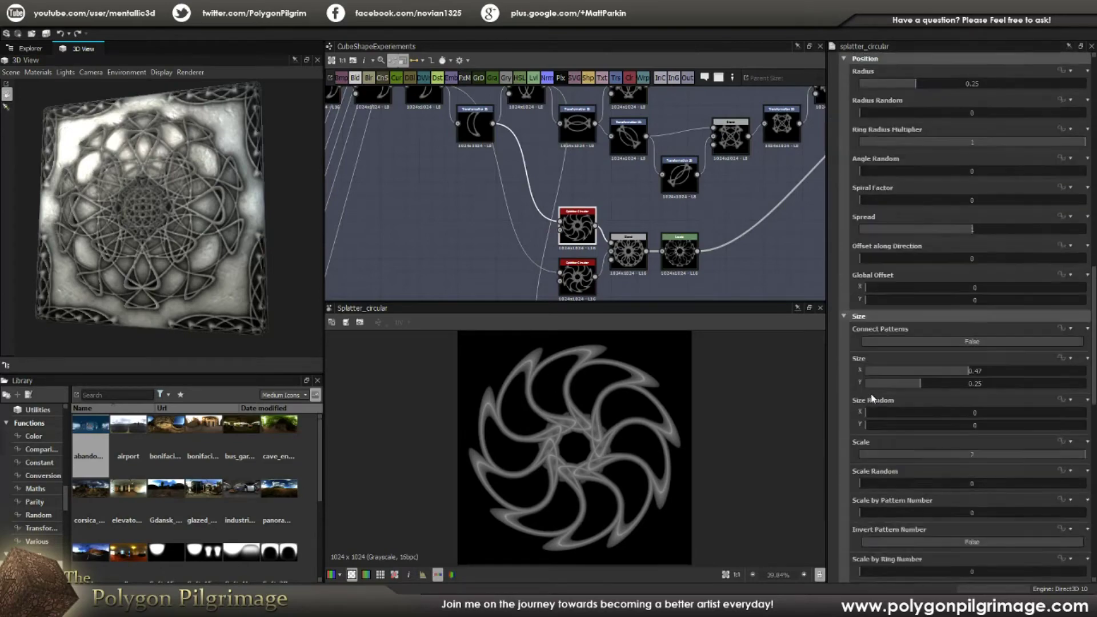
pyautogui.scroll(5, 871, 393)
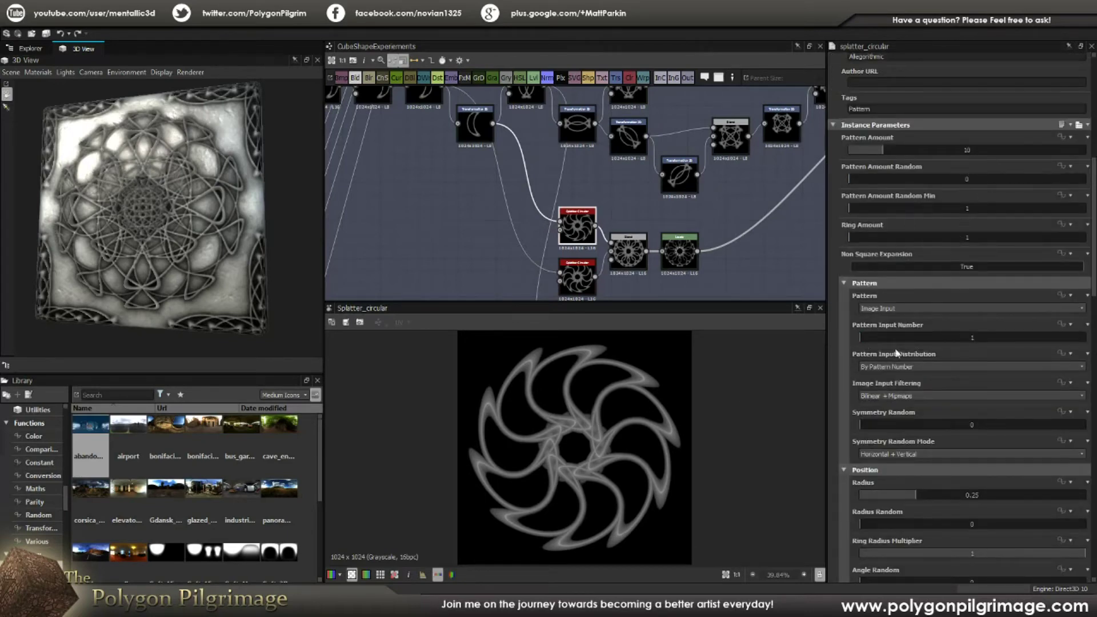
pyautogui.scroll(-3, 845, 324)
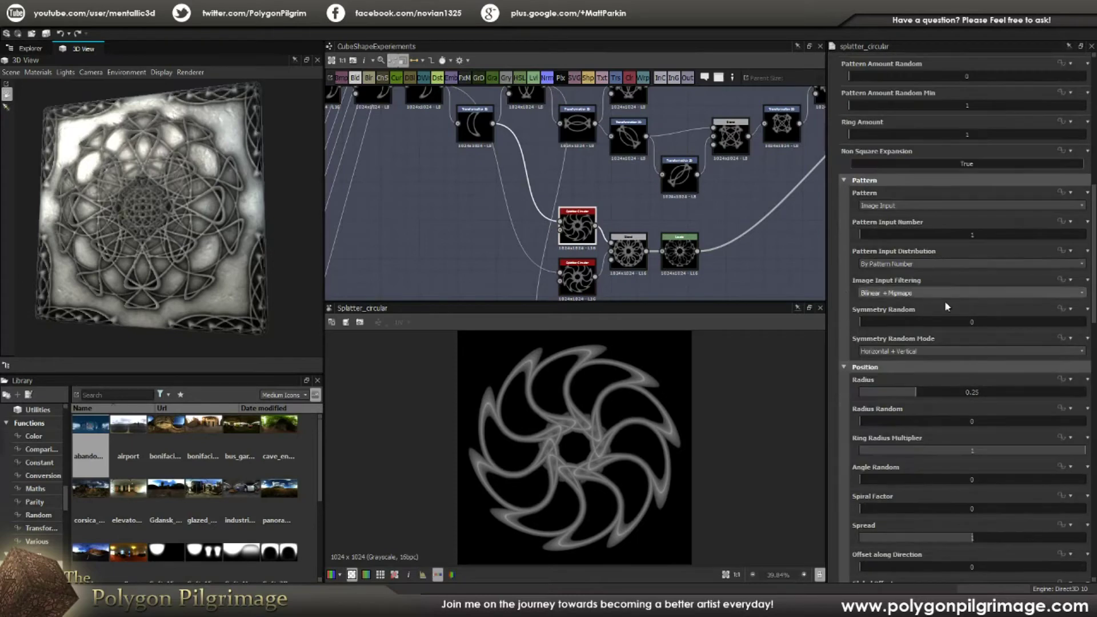
pyautogui.scroll(-1, 855, 378)
pyautogui.scroll(-3, 885, 393)
pyautogui.scroll(-3, 853, 373)
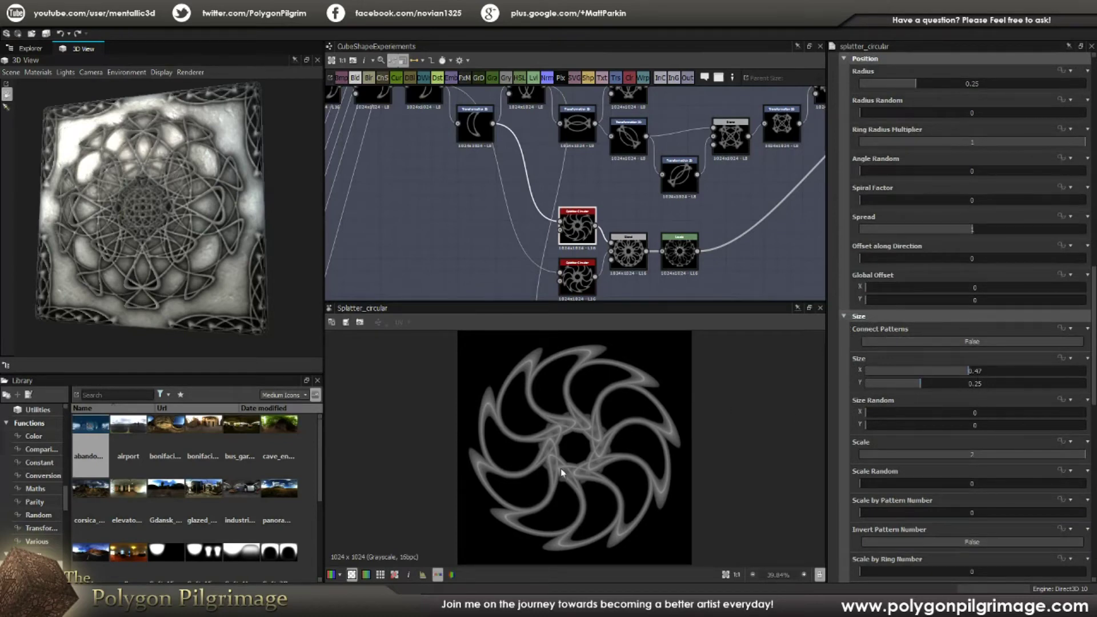
pyautogui.scroll(-1, 904, 433)
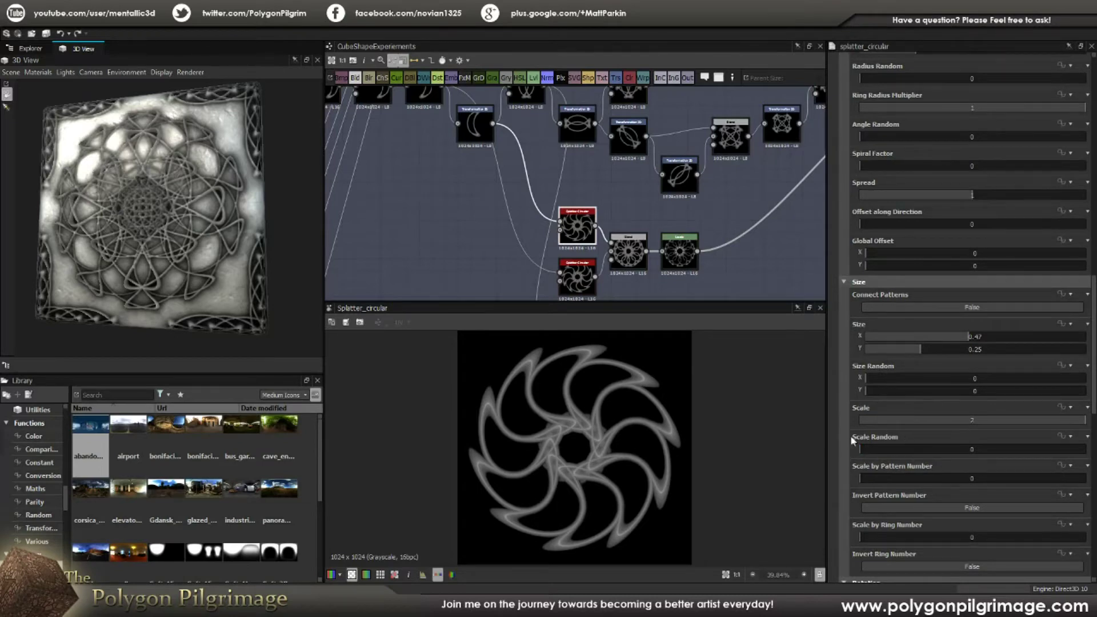
# Review the rotation and color parameters of the upper Splatter Circular node, including its ring rotation
pyautogui.scroll(-8, 852, 438)
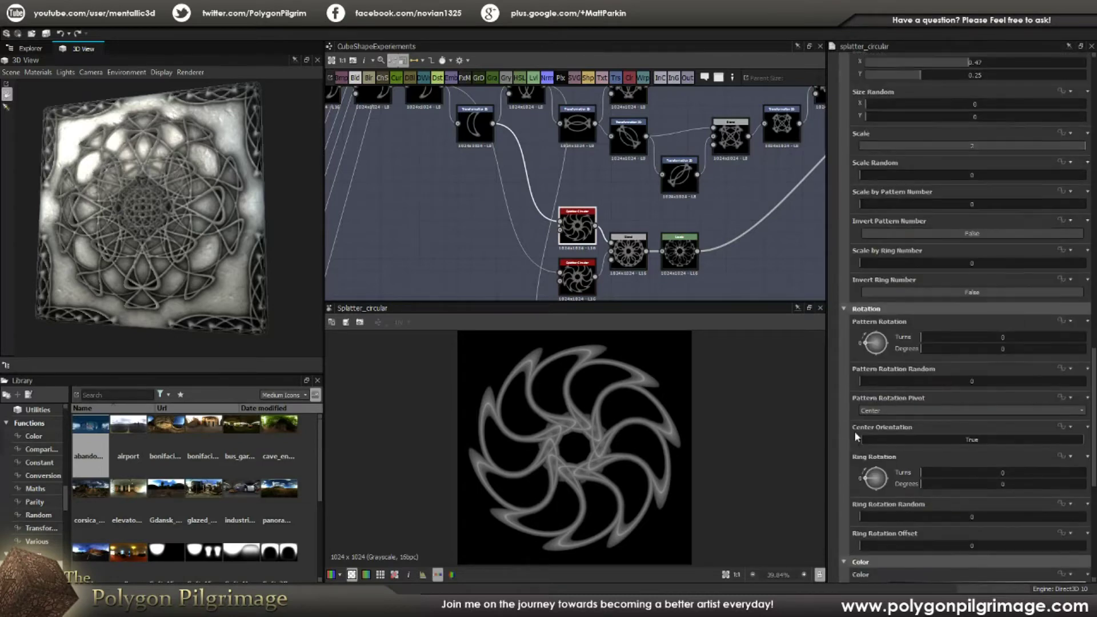
pyautogui.scroll(-5, 856, 433)
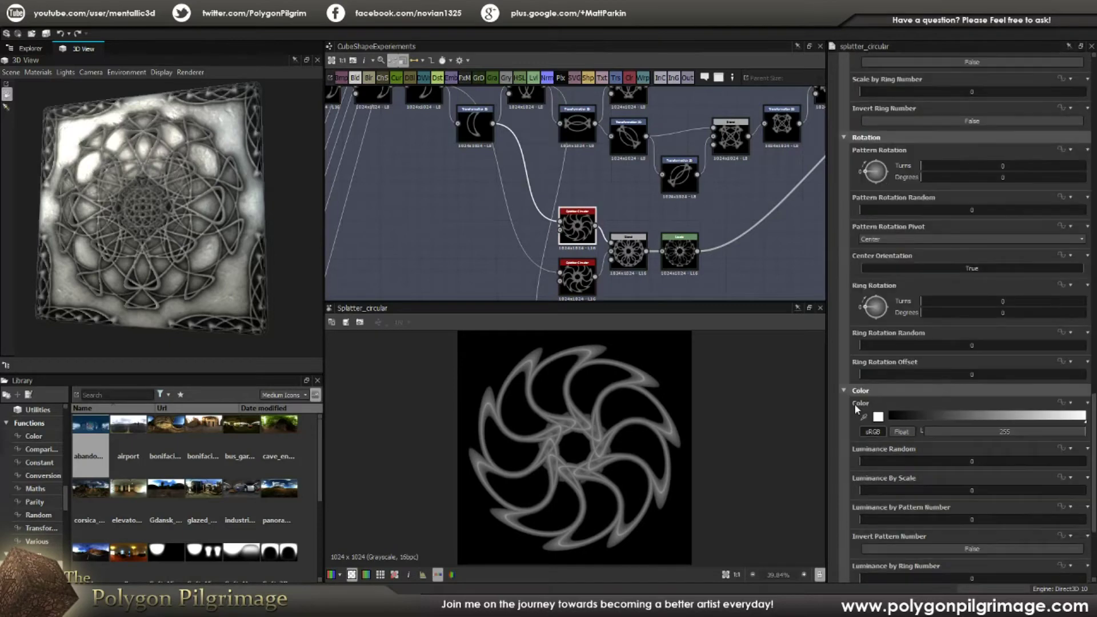
pyautogui.scroll(-5, 855, 404)
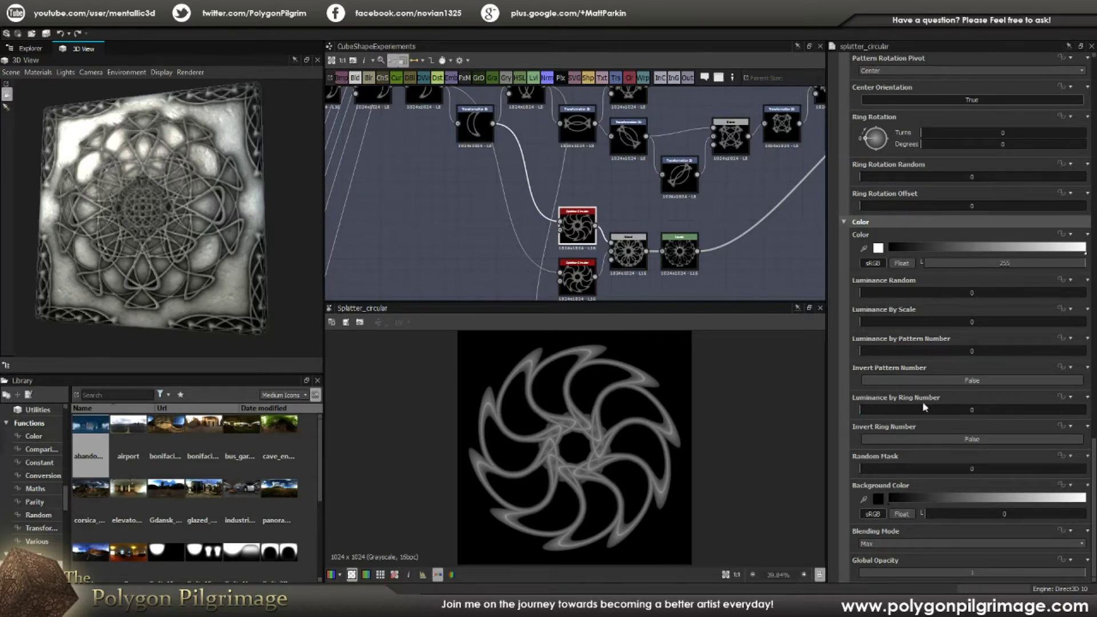
pyautogui.scroll(3, 837, 362)
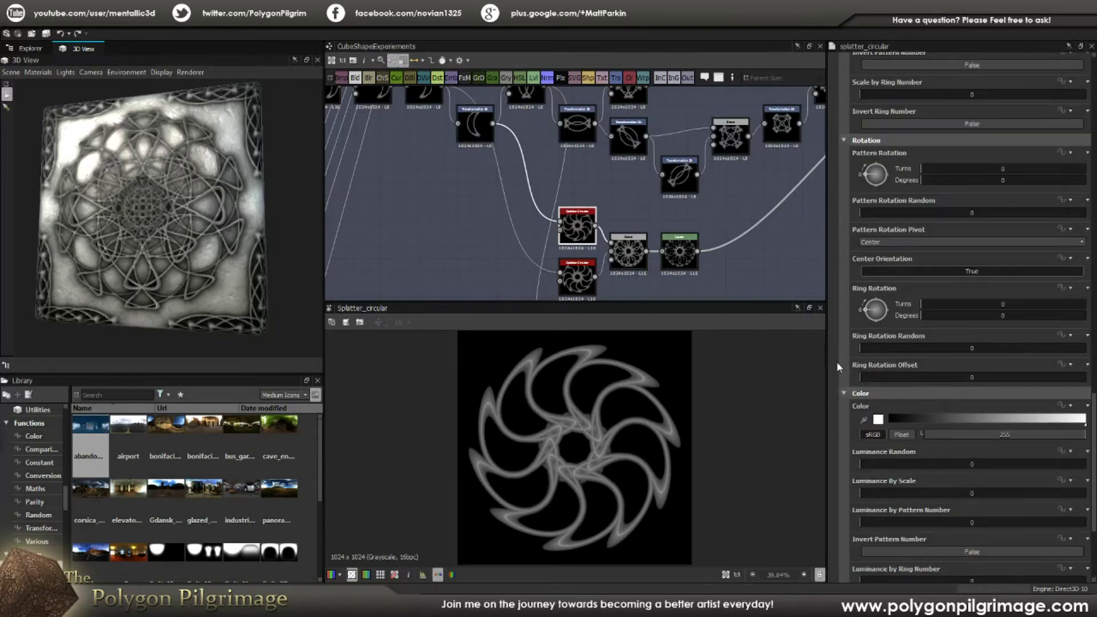
pyautogui.scroll(1, 836, 361)
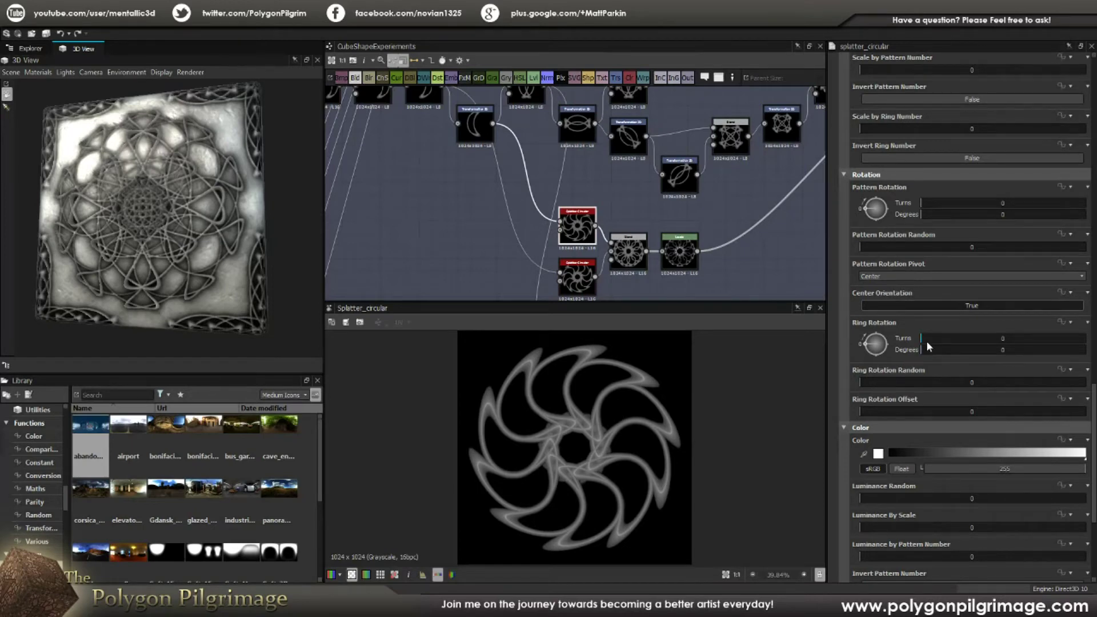
pyautogui.moveTo(927, 338)
pyautogui.mouseDown()
pyautogui.moveTo(935, 343)
pyautogui.moveTo(916, 344)
pyautogui.mouseUp()
pyautogui.scroll(-3, 586, 182)
# Inspect the lower Splatter Circular node and preview the Blend that combines both circular patterns
pyautogui.moveTo(631, 205); pyautogui.dragTo(617, 245, button='middle')
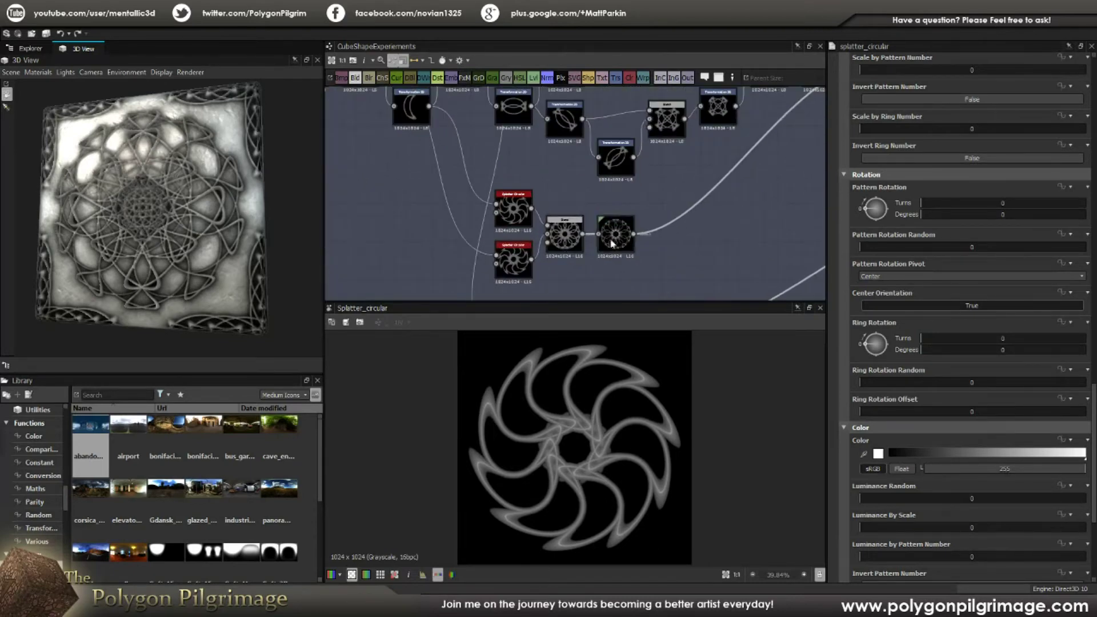
pyautogui.scroll(3, 591, 221)
pyautogui.click(514, 267)
pyautogui.click(574, 243)
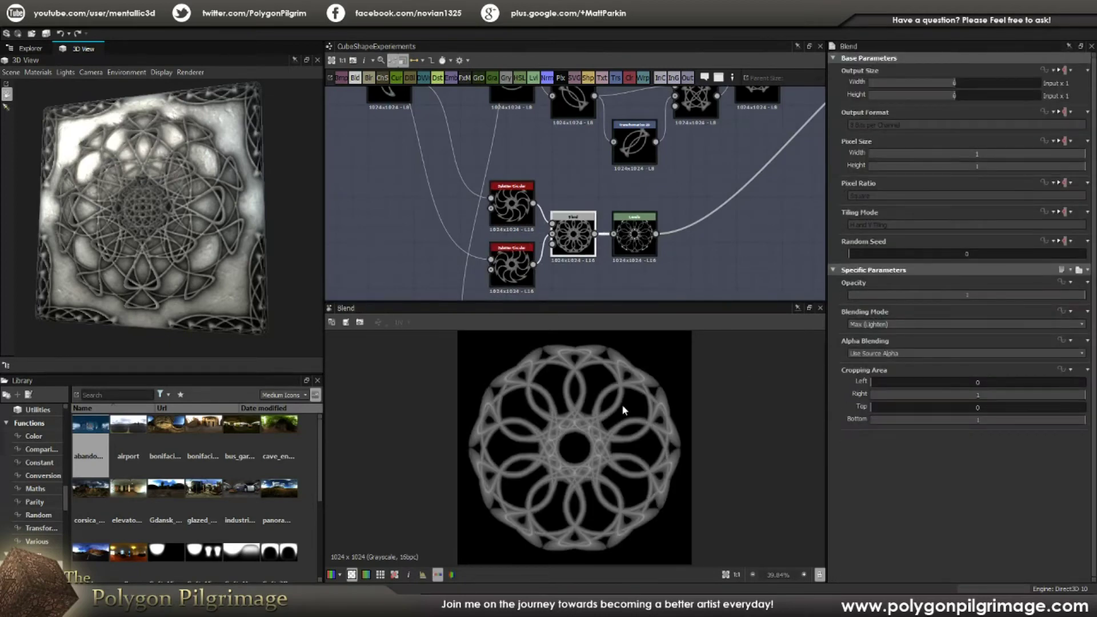
pyautogui.scroll(2, 614, 407)
pyautogui.scroll(-1, 616, 396)
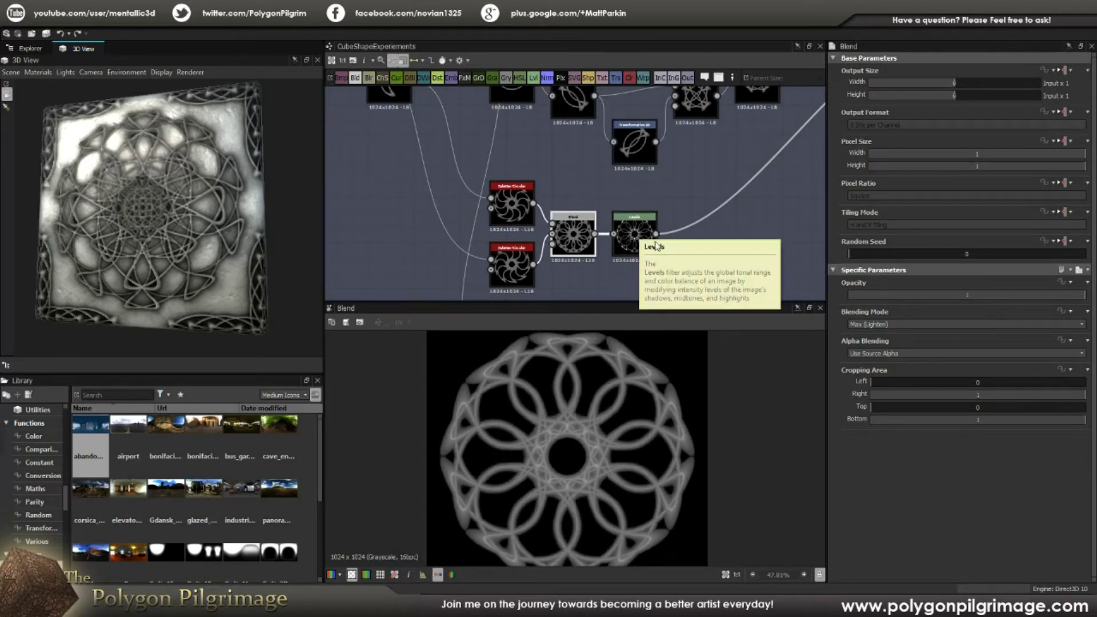
# Preview the Levels node after the circular pattern Blend and examine its histogram and brightened line intersections
pyautogui.click(634, 238)
pyautogui.doubleClick(633, 239)
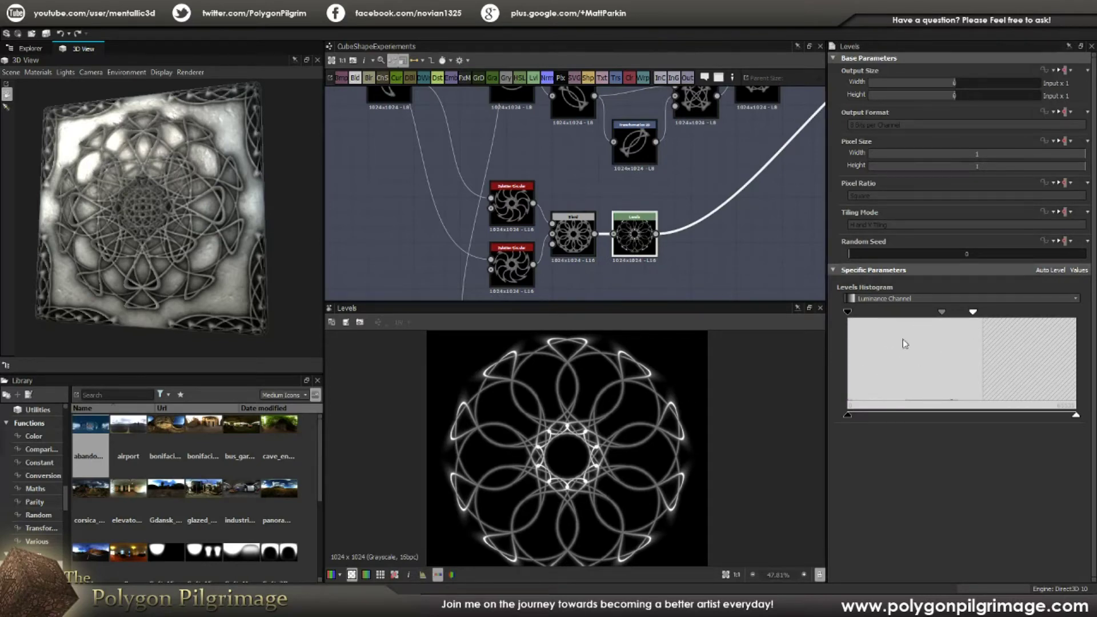
pyautogui.scroll(4, 576, 430)
pyautogui.scroll(-2, 576, 429)
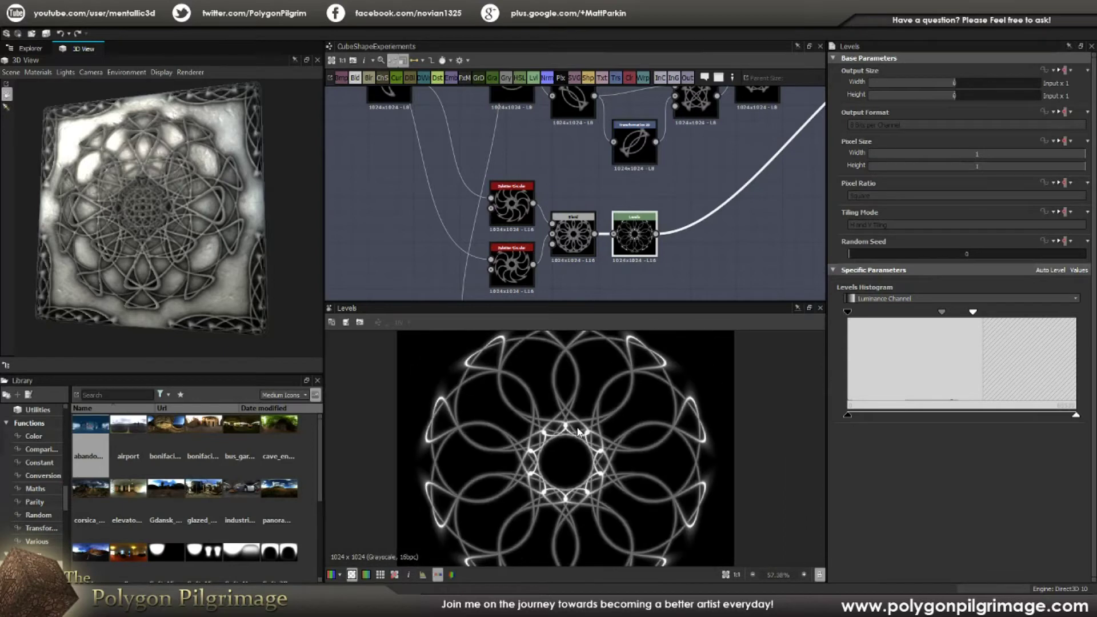
pyautogui.scroll(2, 639, 396)
pyautogui.scroll(-2, 639, 395)
pyautogui.scroll(2, 639, 395)
pyautogui.scroll(-2, 639, 395)
pyautogui.scroll(-2, 639, 395)
pyautogui.scroll(-5, 693, 209)
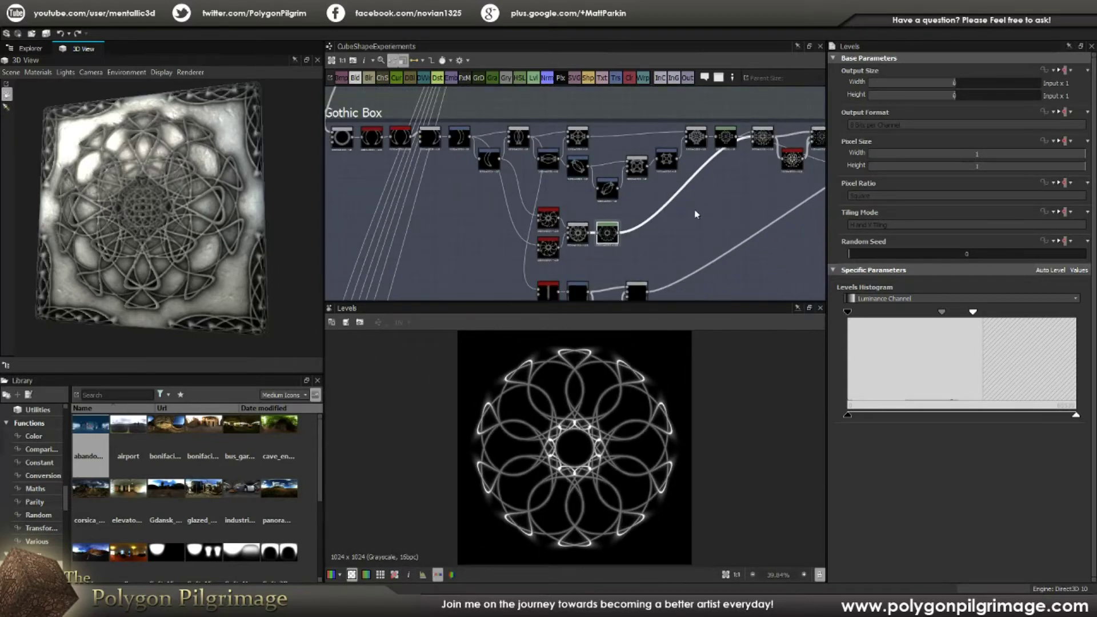
# Preview the upper branch's Levels node, and examine the Max (Lighten) Blend that merges it with the circular pattern
pyautogui.scroll(5, 707, 193)
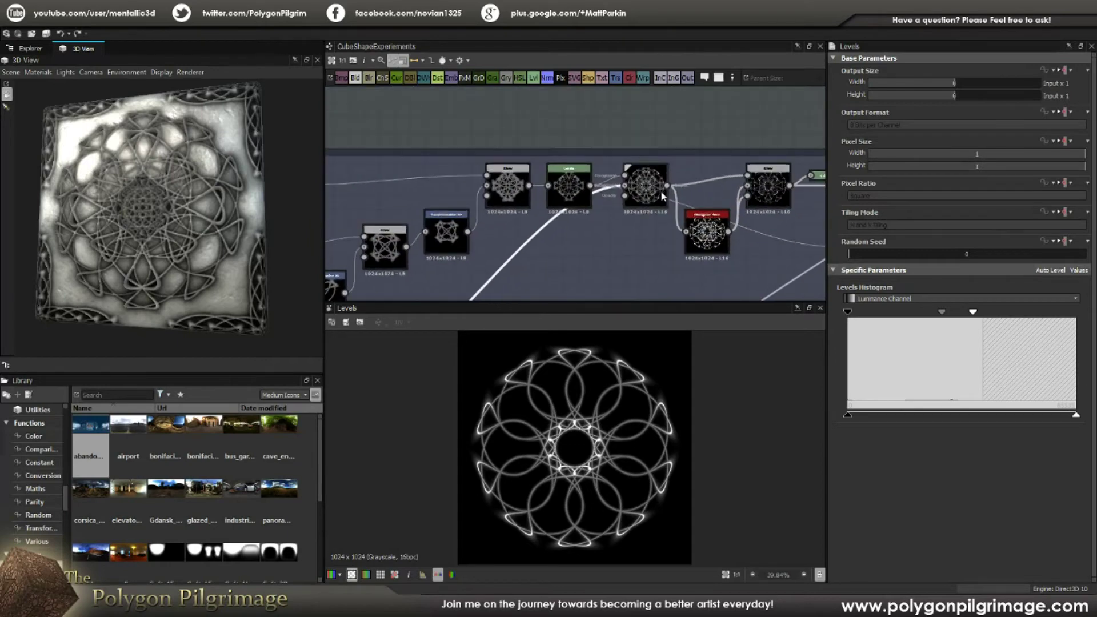
pyautogui.scroll(2, 623, 197)
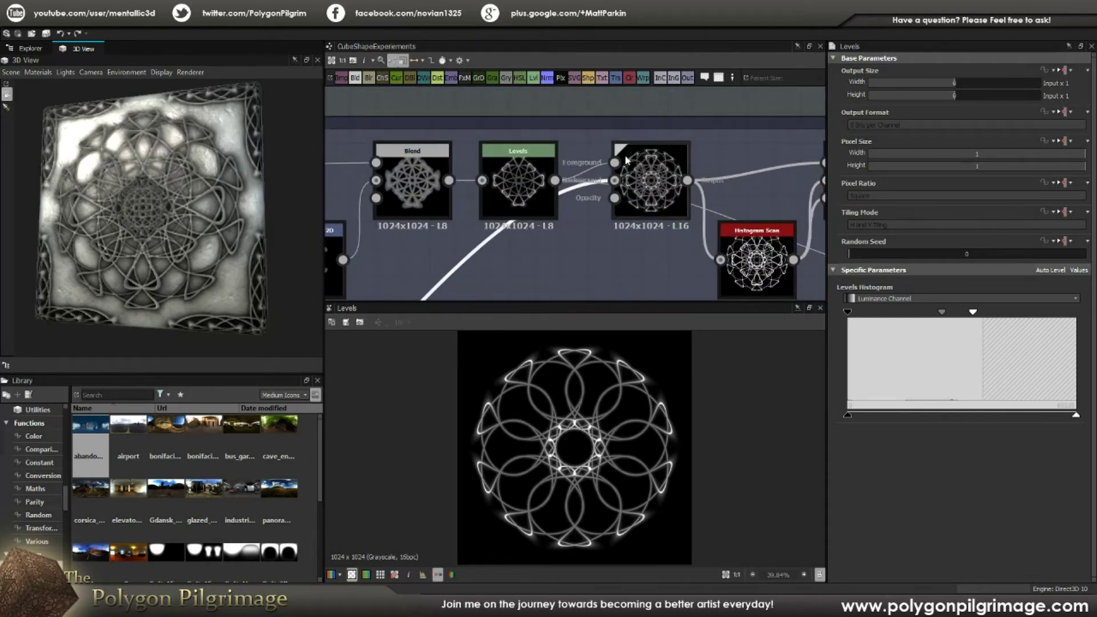
pyautogui.moveTo(483, 199); pyautogui.dragTo(554, 194, button='middle')
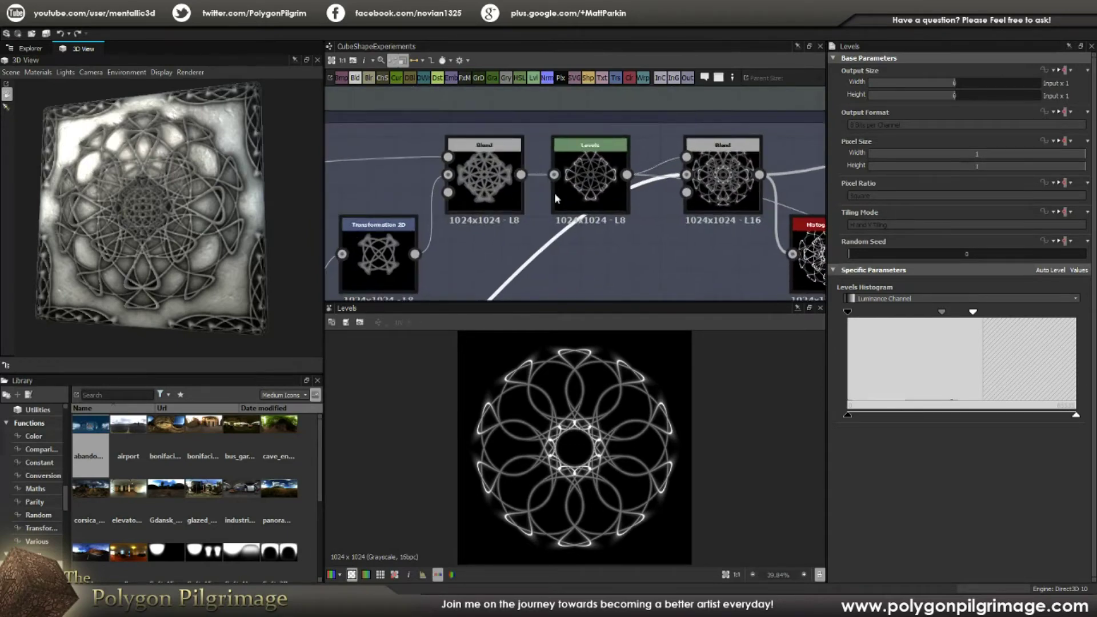
pyautogui.doubleClick(584, 169)
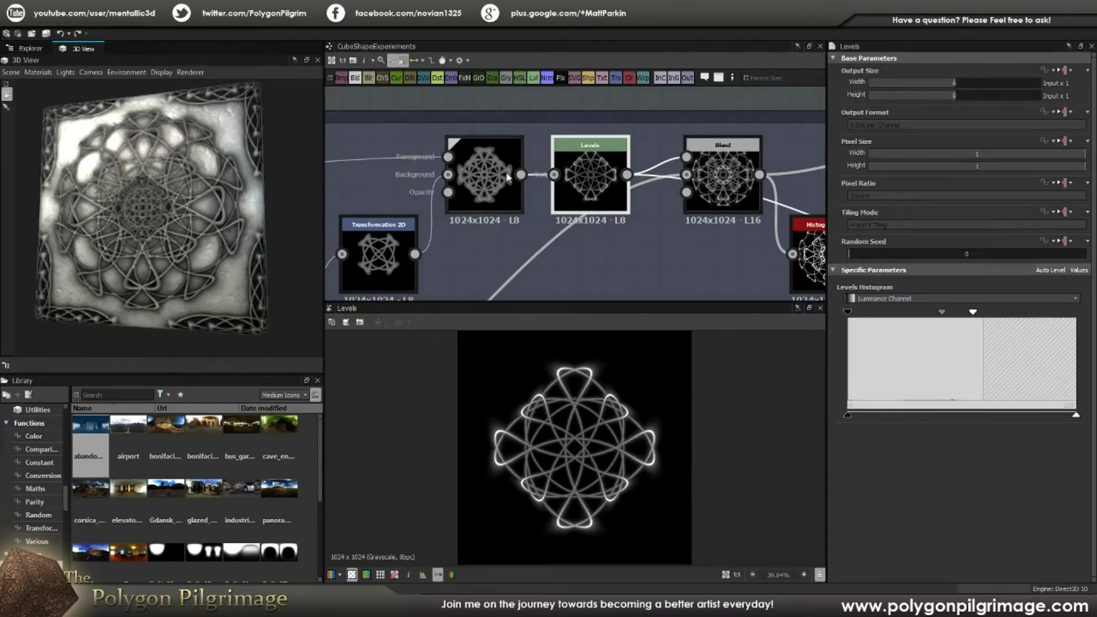
pyautogui.doubleClick(711, 177)
pyautogui.scroll(3, 612, 423)
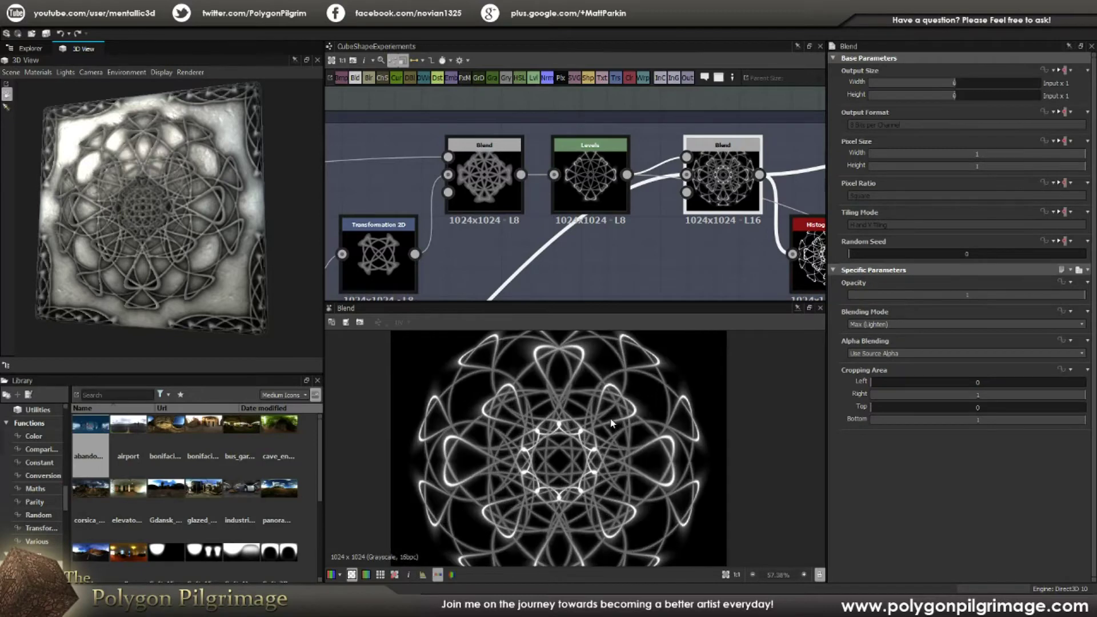
pyautogui.scroll(-3, 611, 423)
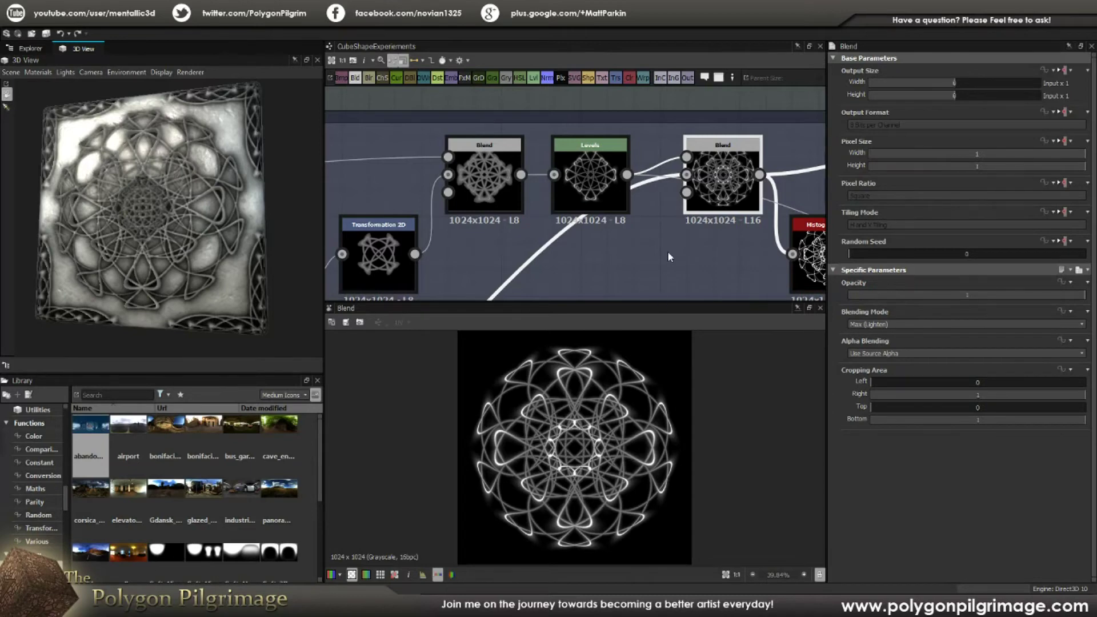
pyautogui.moveTo(667, 249); pyautogui.dragTo(603, 216, button='middle')
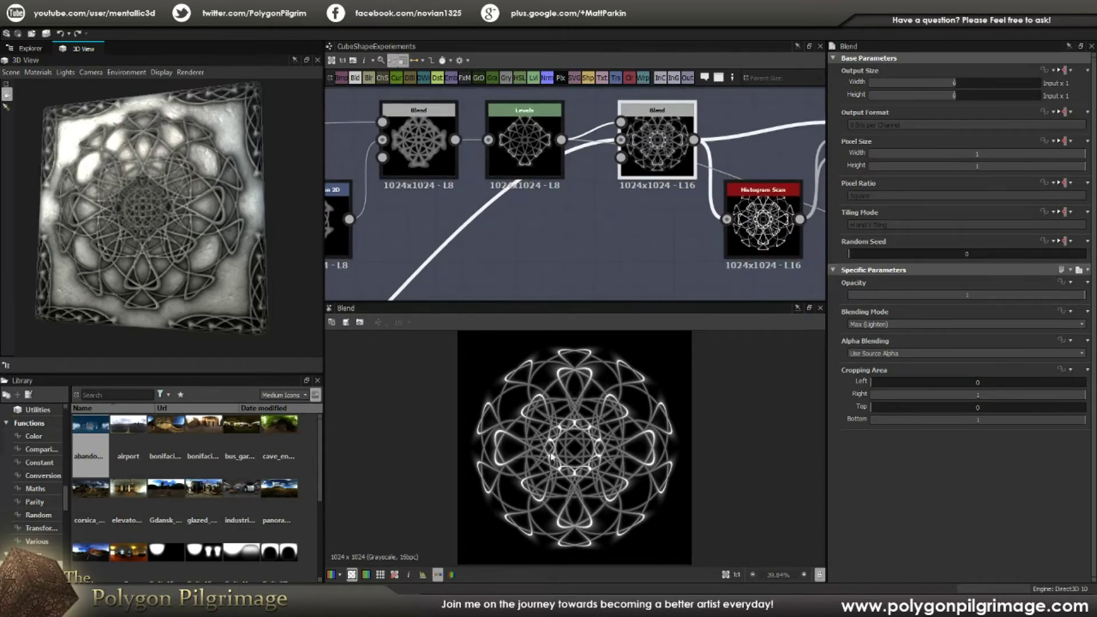
pyautogui.scroll(3, 579, 433)
pyautogui.scroll(-3, 596, 432)
pyautogui.scroll(-1, 665, 229)
# Preview the Histogram Scan node fed by the merged pattern and examine its black-and-white mask up close
pyautogui.moveTo(657, 226); pyautogui.dragTo(600, 231, button='middle')
pyautogui.doubleClick(587, 235)
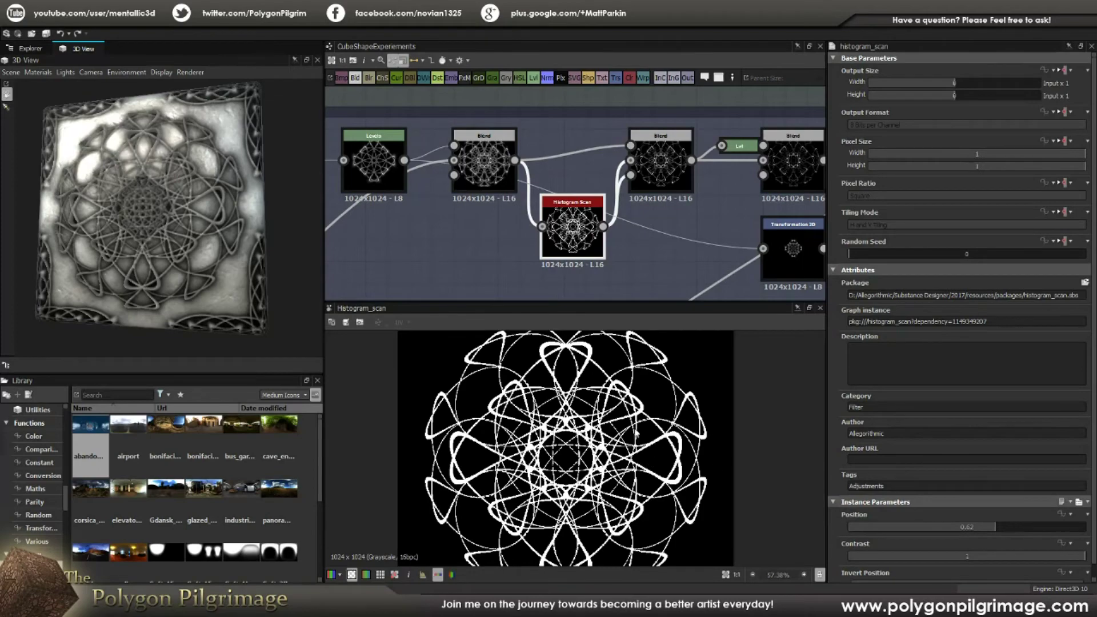
pyautogui.scroll(4, 637, 446)
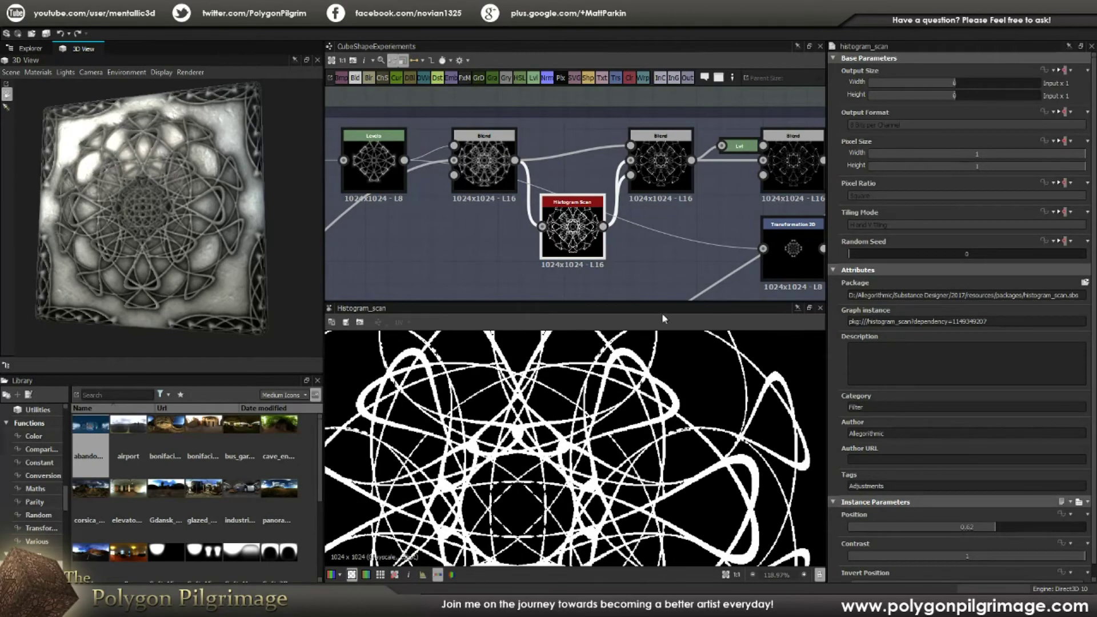
pyautogui.scroll(-4, 592, 431)
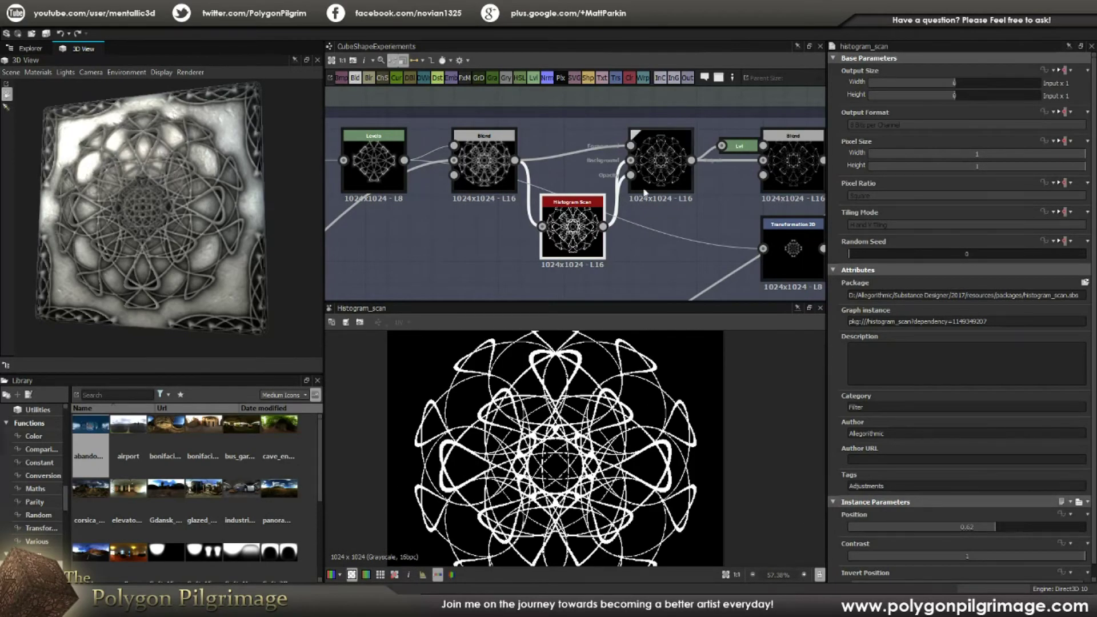
# Preview the Copy Blend that uses the Histogram Scan mask and the Multiply Blend that follows it
pyautogui.doubleClick(660, 166)
pyautogui.scroll(1, 582, 440)
pyautogui.scroll(3, 582, 440)
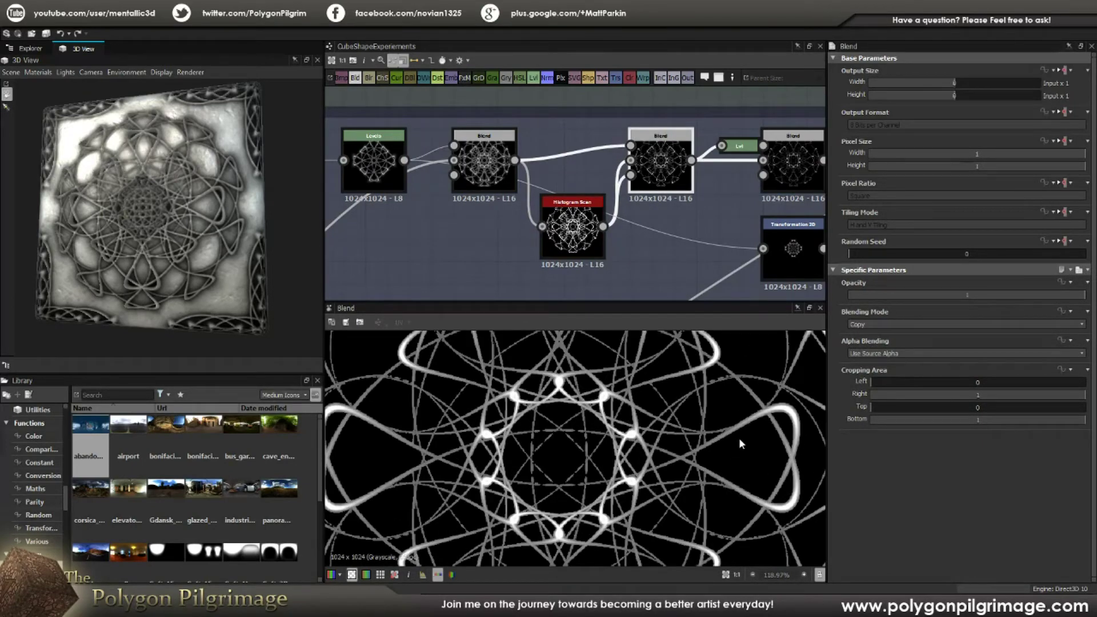
pyautogui.scroll(-1, 695, 372)
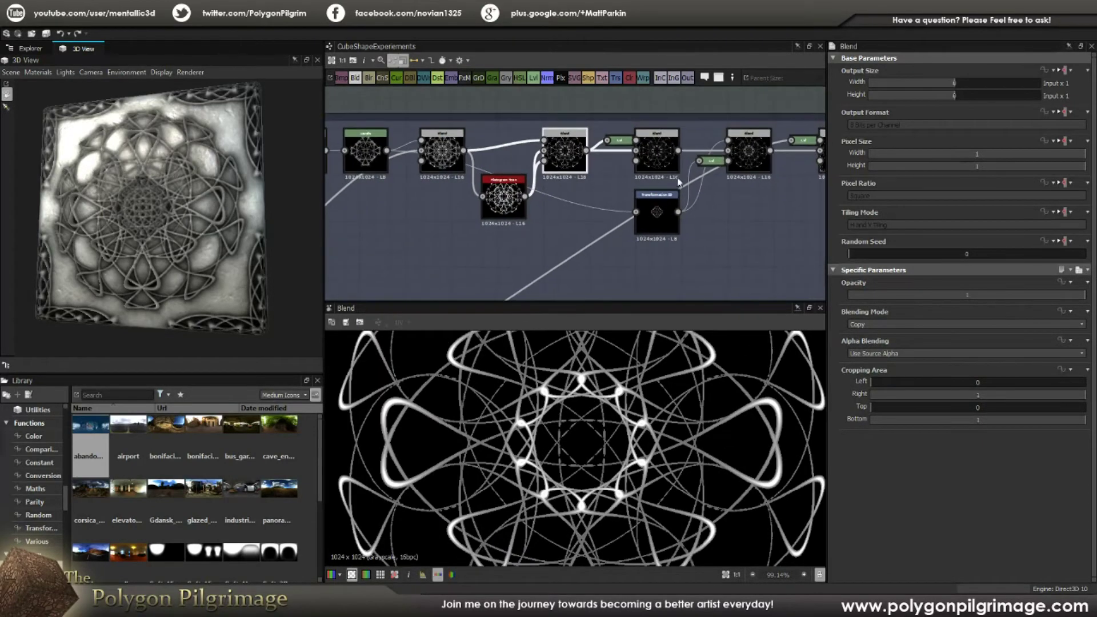
pyautogui.scroll(-3, 655, 401)
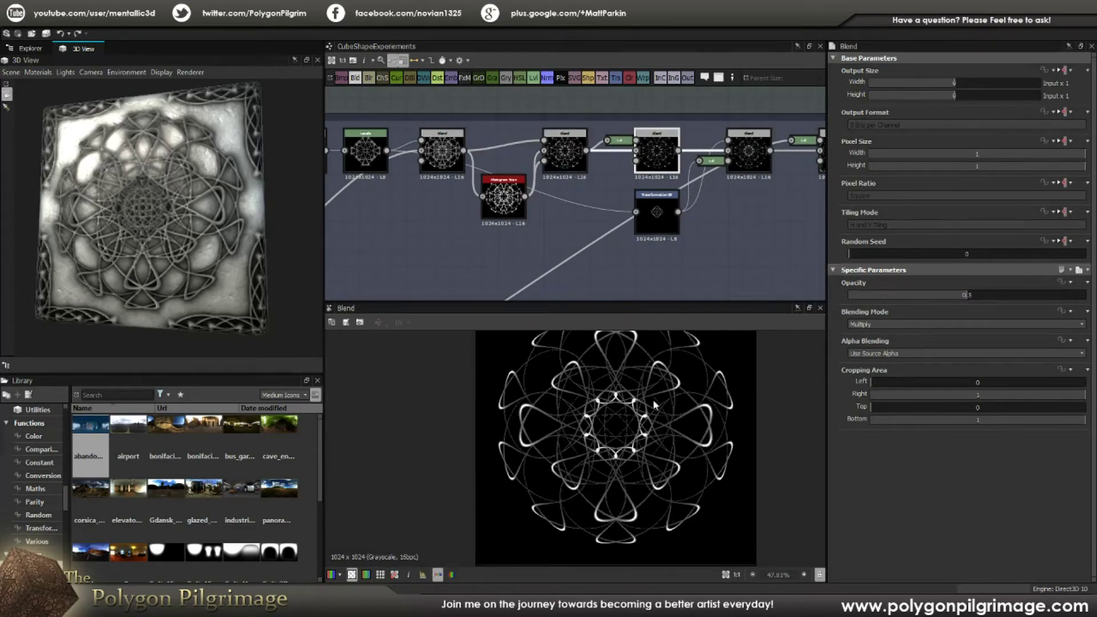
pyautogui.scroll(2, 612, 159)
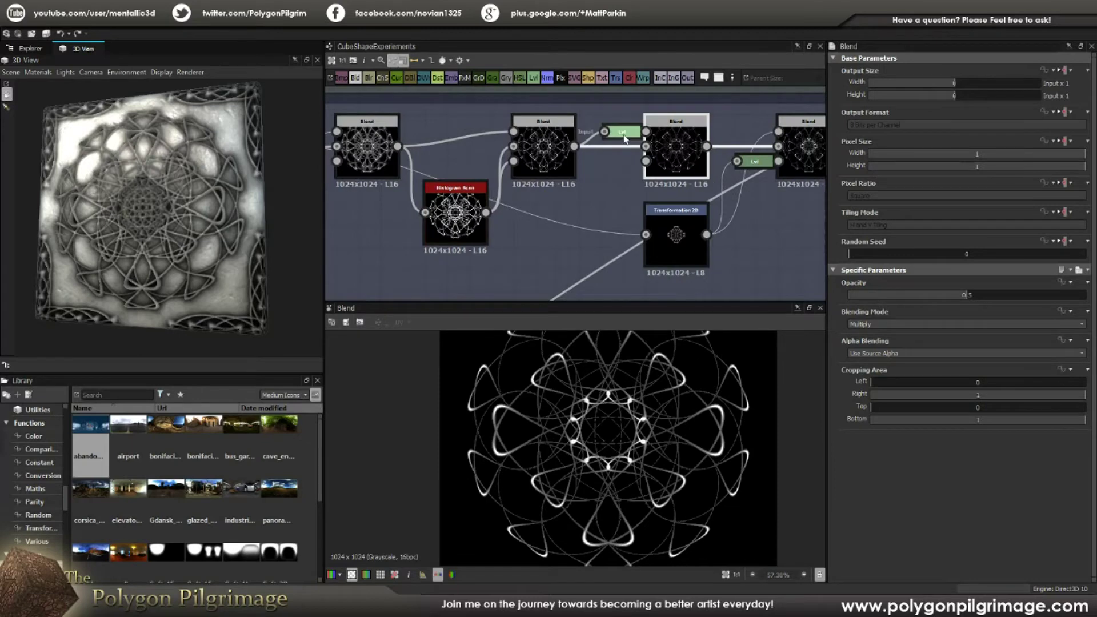
# Preview the Transformation 2D node holding the shrunken center ornament and the Blend that adds it to the pattern
pyautogui.moveTo(729, 223); pyautogui.dragTo(632, 229, button='middle')
pyautogui.doubleClick(583, 241)
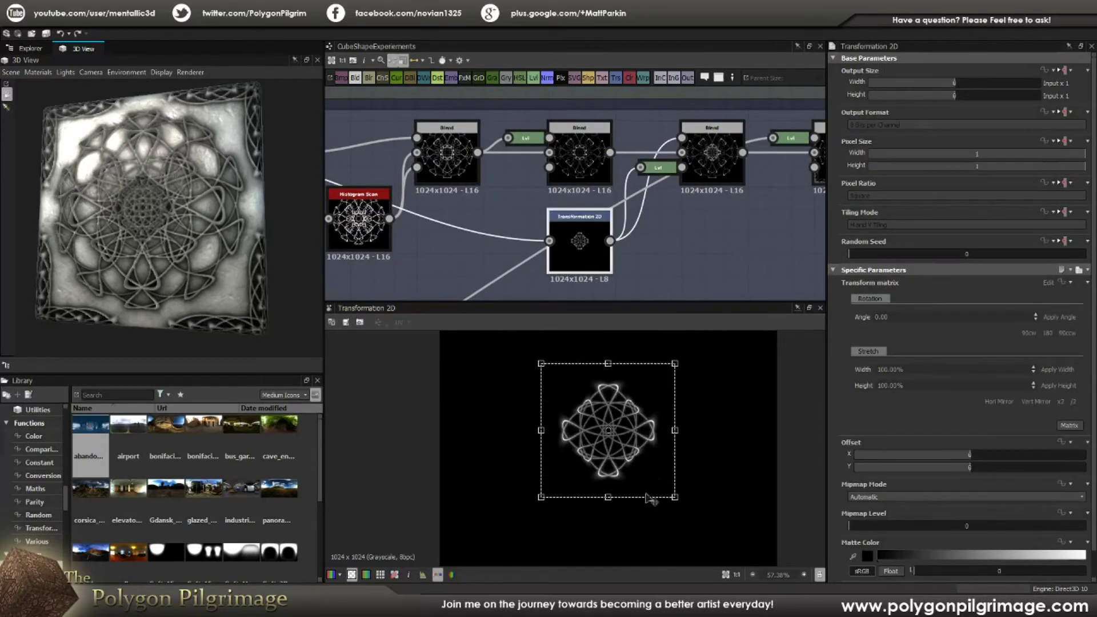
pyautogui.doubleClick(712, 170)
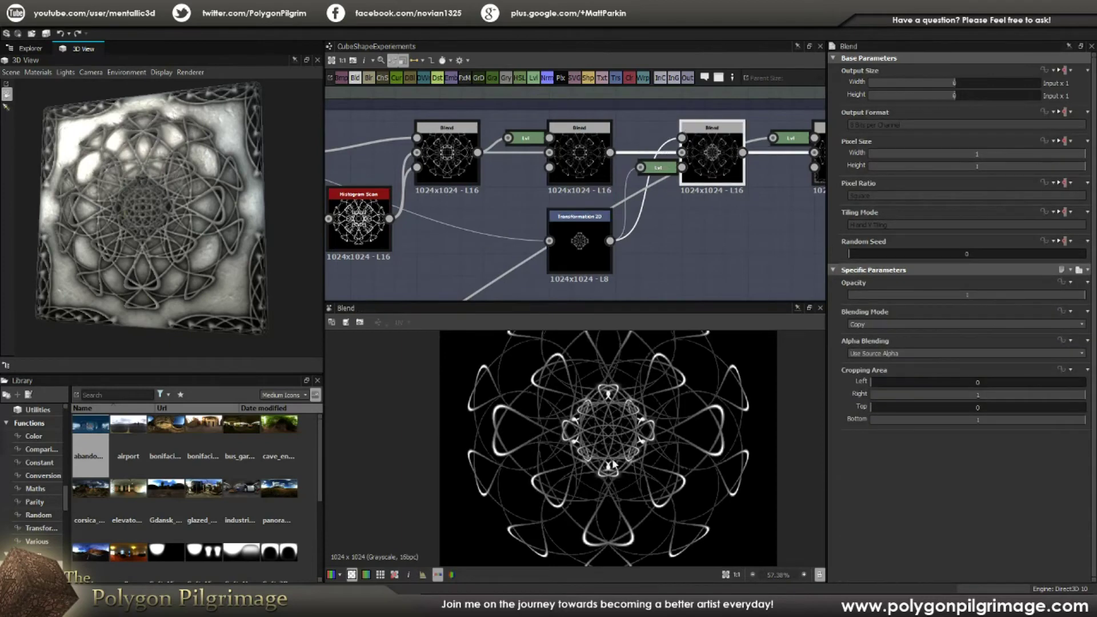
pyautogui.scroll(-3, 612, 458)
pyautogui.scroll(2, 616, 443)
pyautogui.moveTo(769, 233); pyautogui.dragTo(571, 264, button='middle')
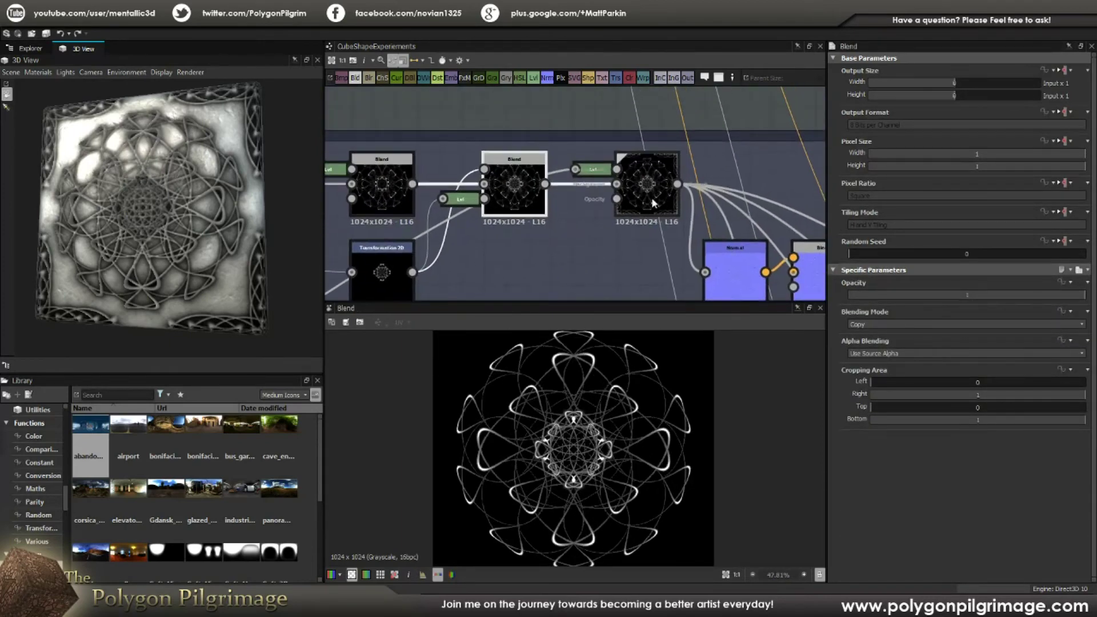
# Preview the final Max (Lighten) Blend that adds the corner borders to the circular pattern, and examine the full image
pyautogui.doubleClick(651, 197)
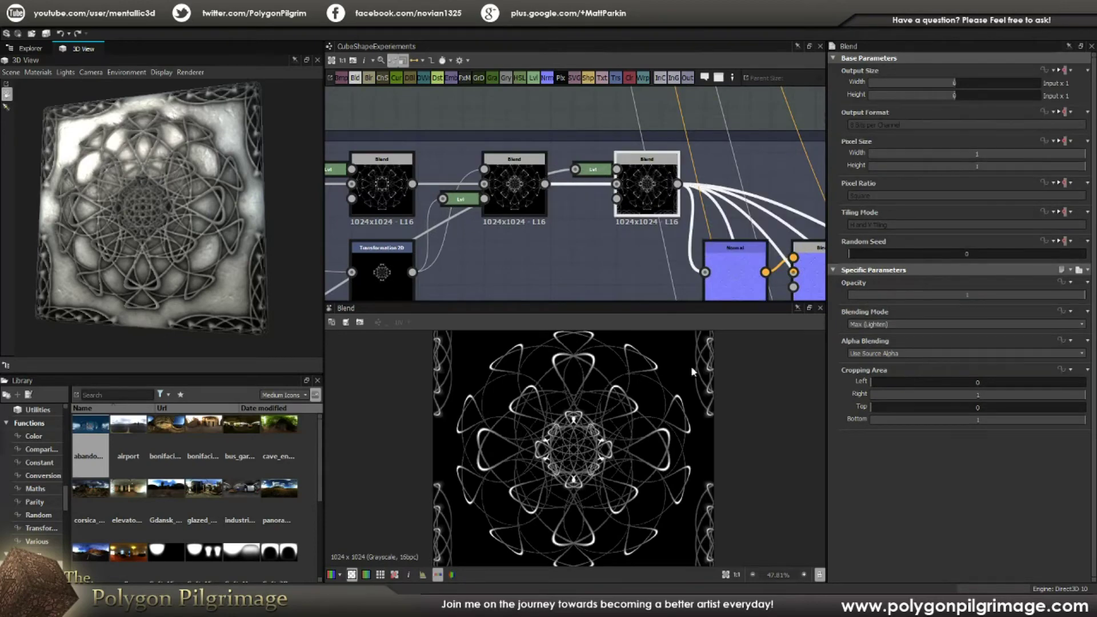
pyautogui.scroll(-2, 691, 372)
pyautogui.scroll(-3, 503, 254)
# Preview the upstream Max (Lighten) Blend that combines the crescent with its transformed copy
pyautogui.moveTo(487, 251)
pyautogui.mouseDown(button='middle')
pyautogui.moveTo(504, 219)
pyautogui.moveTo(626, 151)
pyautogui.moveTo(502, 228)
pyautogui.moveTo(531, 200)
pyautogui.moveTo(516, 250)
pyautogui.mouseUp(button='middle')
pyautogui.moveTo(517, 197); pyautogui.dragTo(521, 251, button='middle')
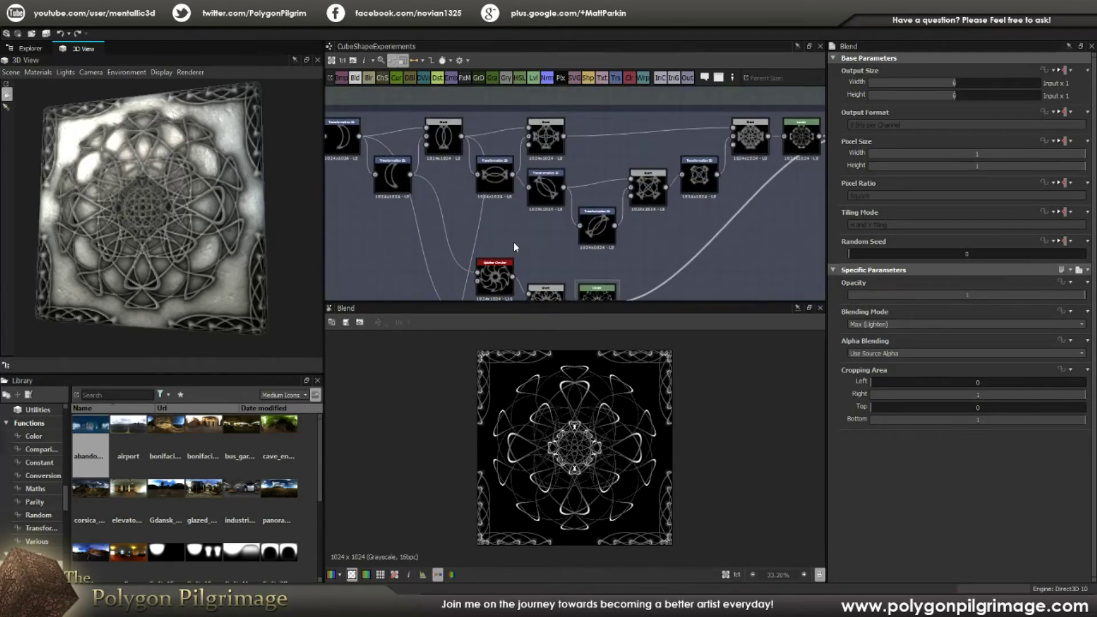
pyautogui.doubleClick(443, 137)
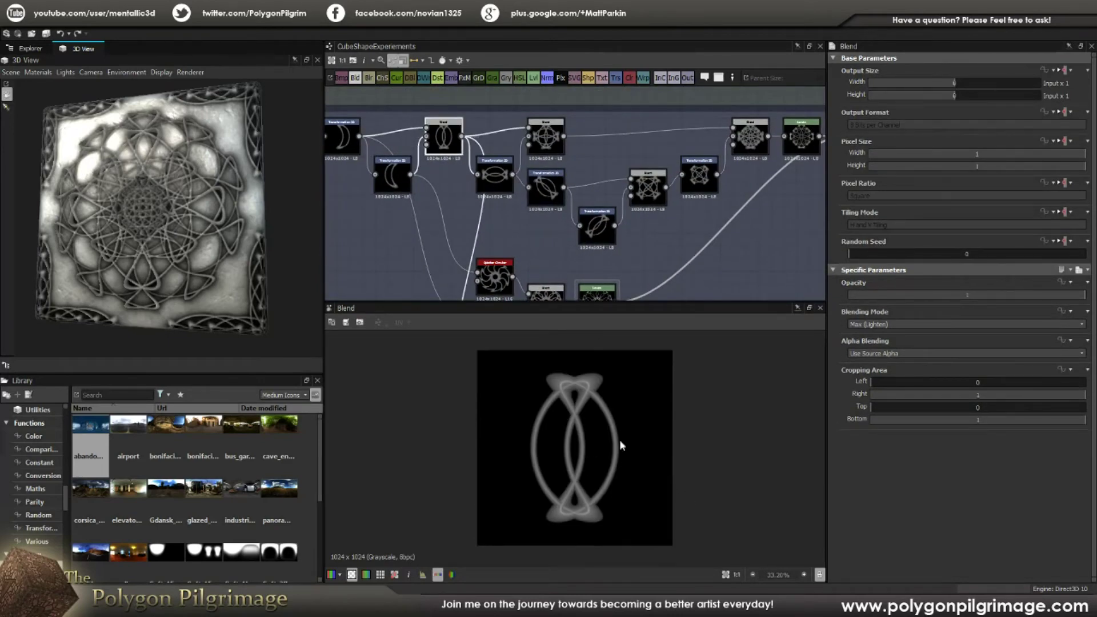
# Preview the lower Splatter Circular node feeding the border branch and examine its pattern and ring amount settings
pyautogui.moveTo(533, 249); pyautogui.dragTo(532, 202, button='middle')
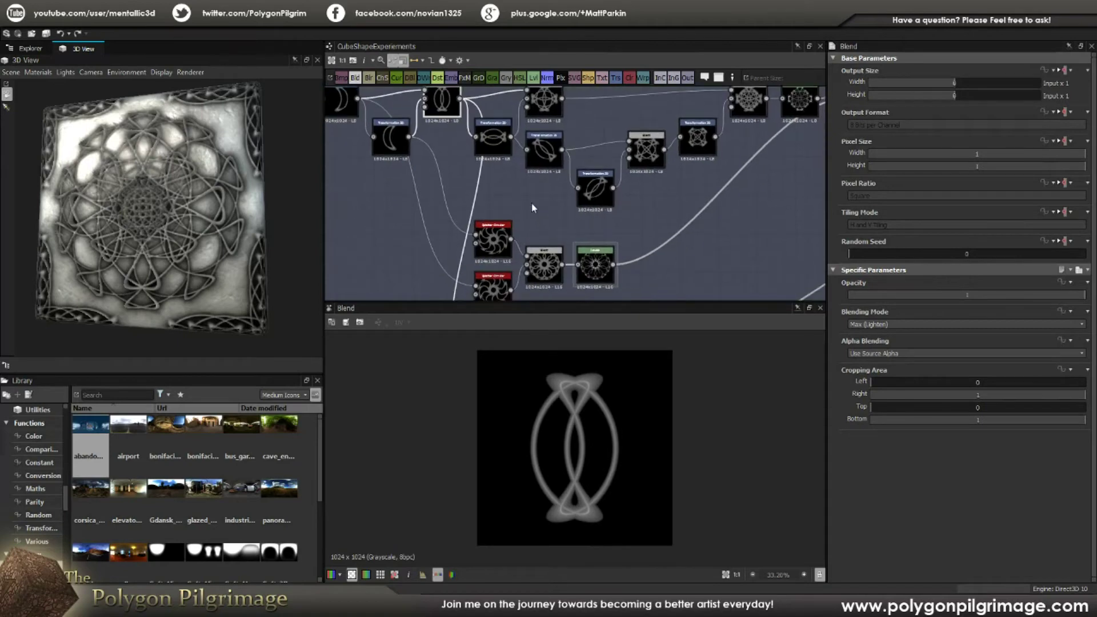
pyautogui.moveTo(534, 236); pyautogui.dragTo(533, 178, button='middle')
pyautogui.scroll(4, 501, 208)
pyautogui.doubleClick(499, 193)
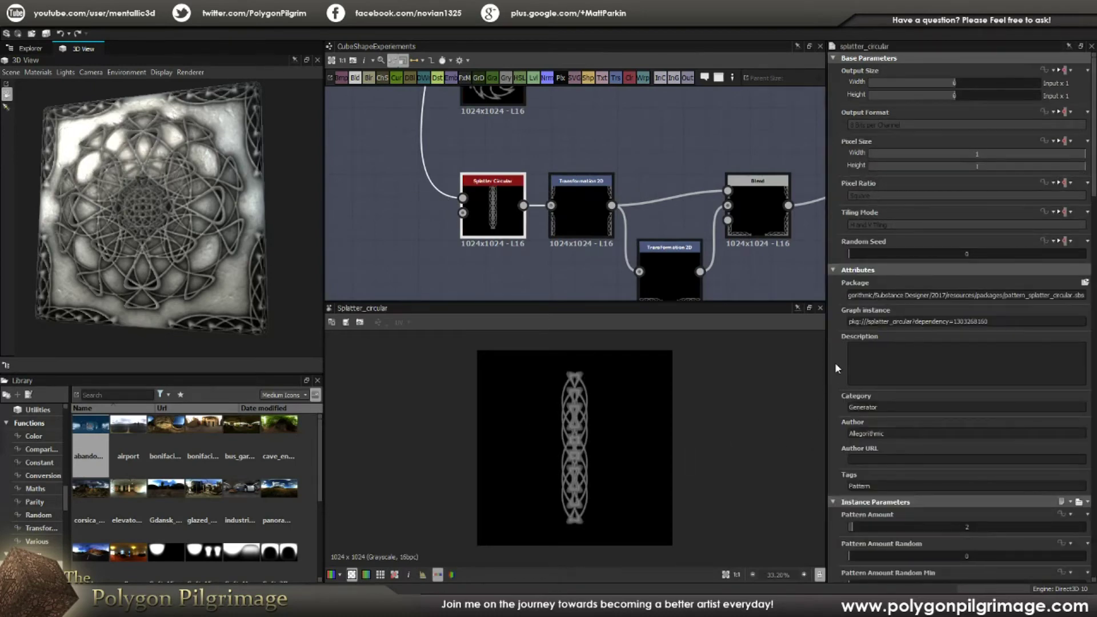
pyautogui.scroll(-6, 836, 363)
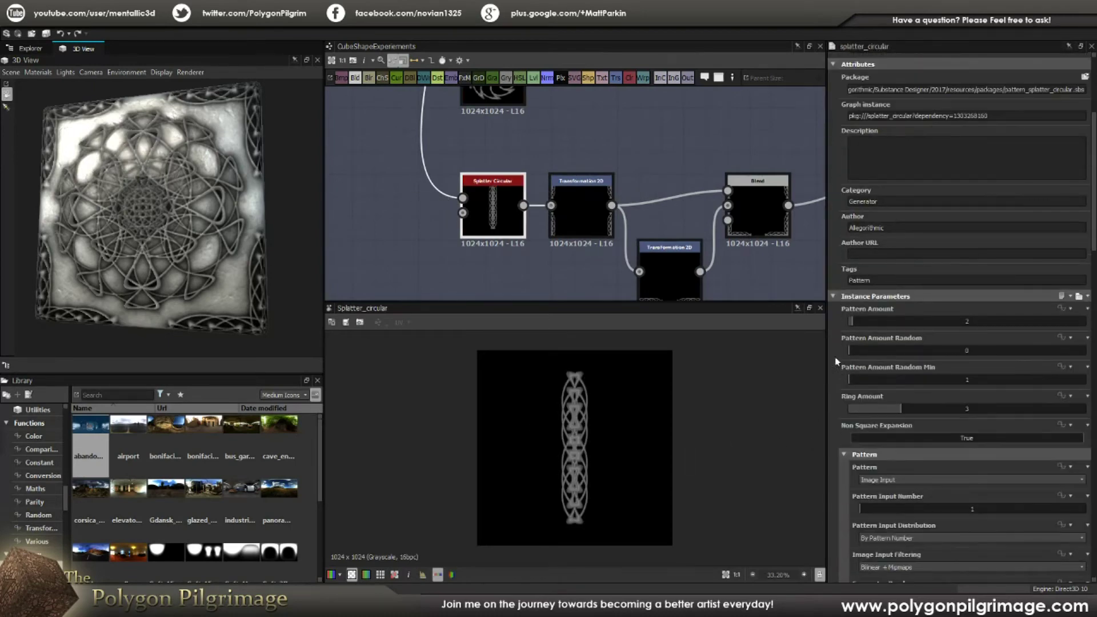
pyautogui.scroll(-2, 836, 363)
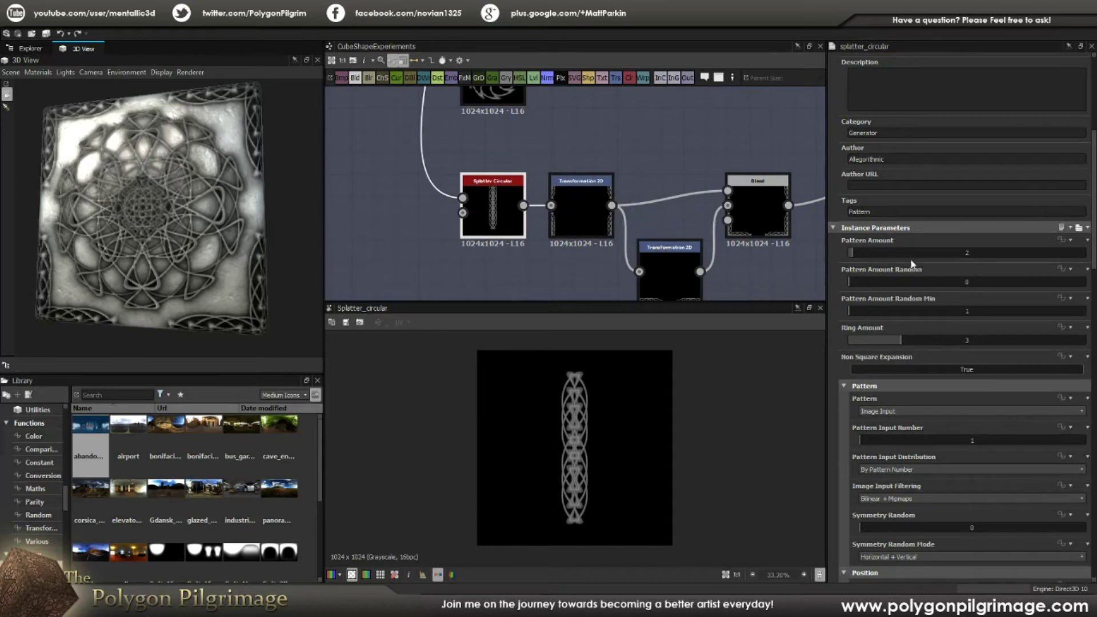
pyautogui.scroll(-1, 839, 299)
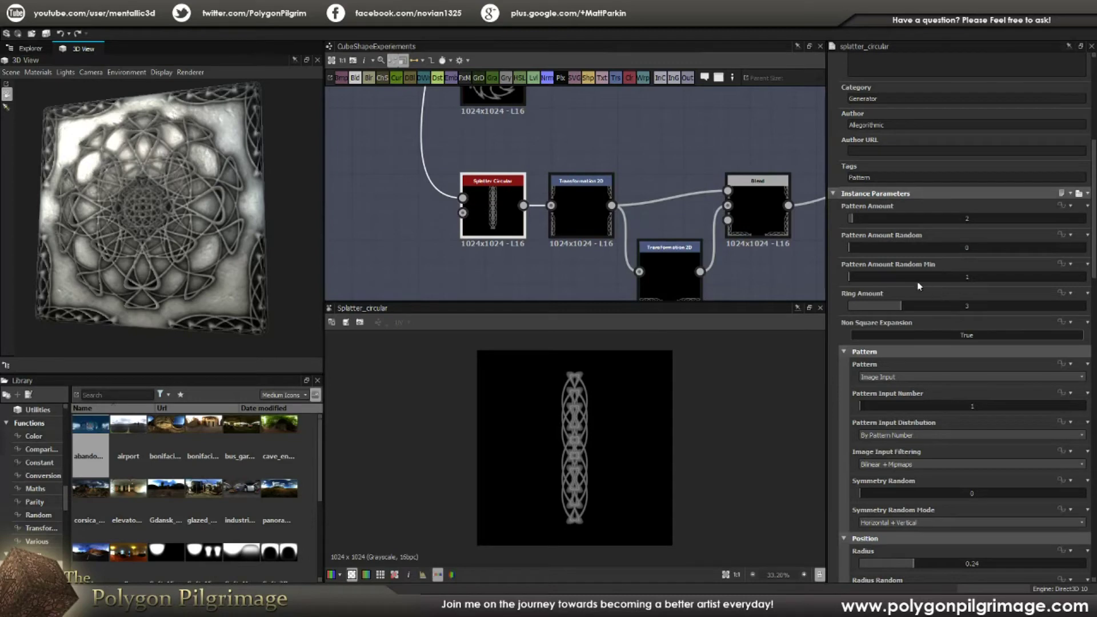
pyautogui.scroll(1, 575, 418)
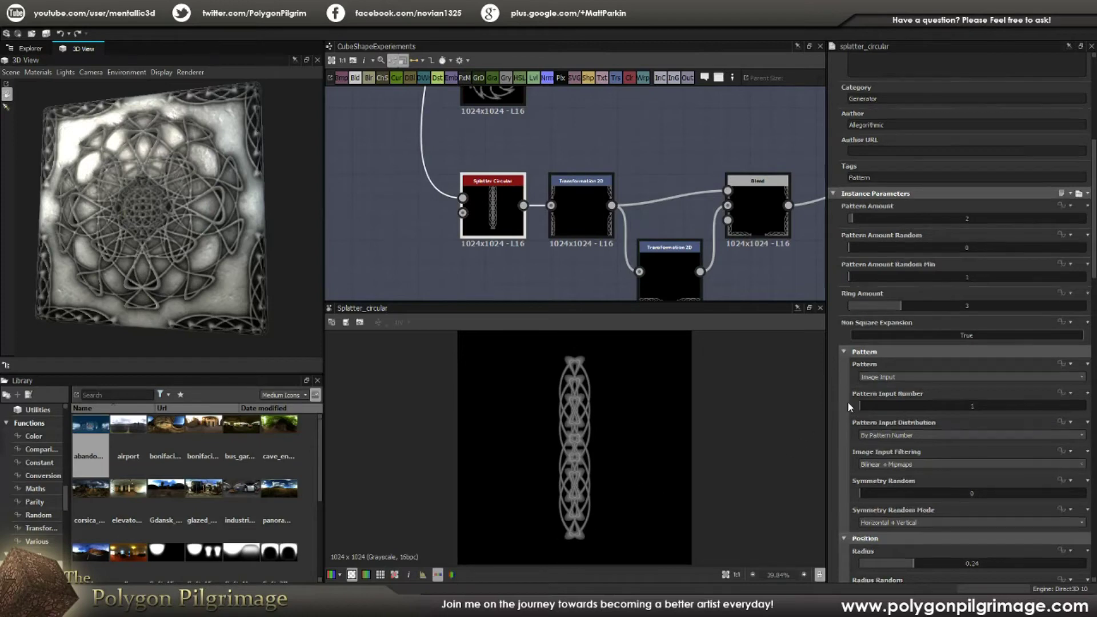
# Examine the Splatter Circular node's Position, Size, Rotation and Color parameters
pyautogui.scroll(-6, 848, 403)
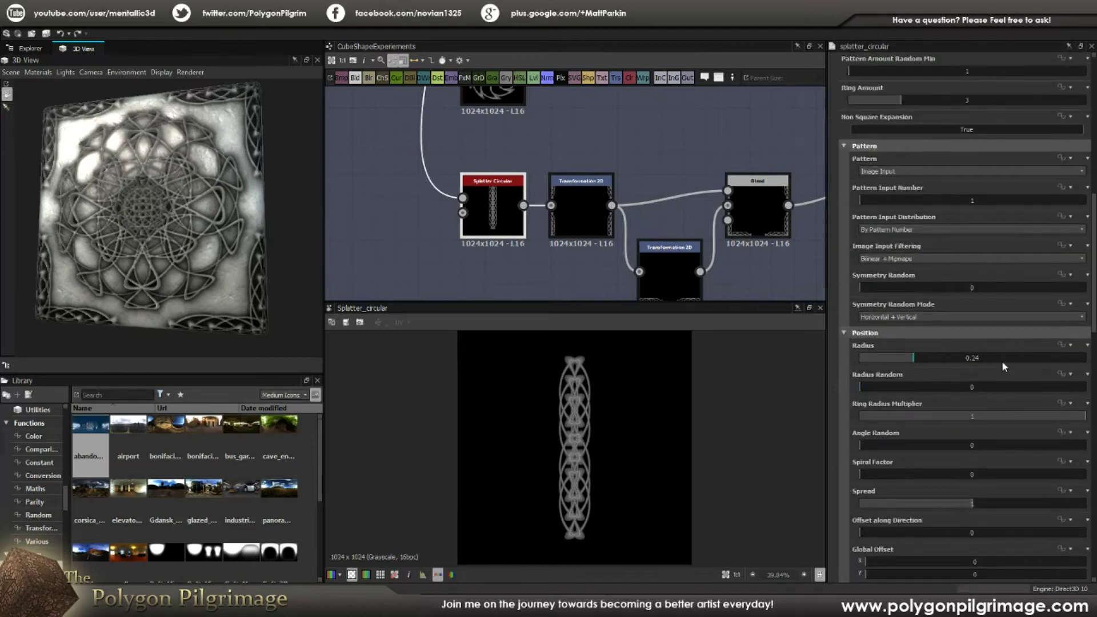
pyautogui.scroll(-5, 1007, 360)
pyautogui.scroll(-4, 1009, 368)
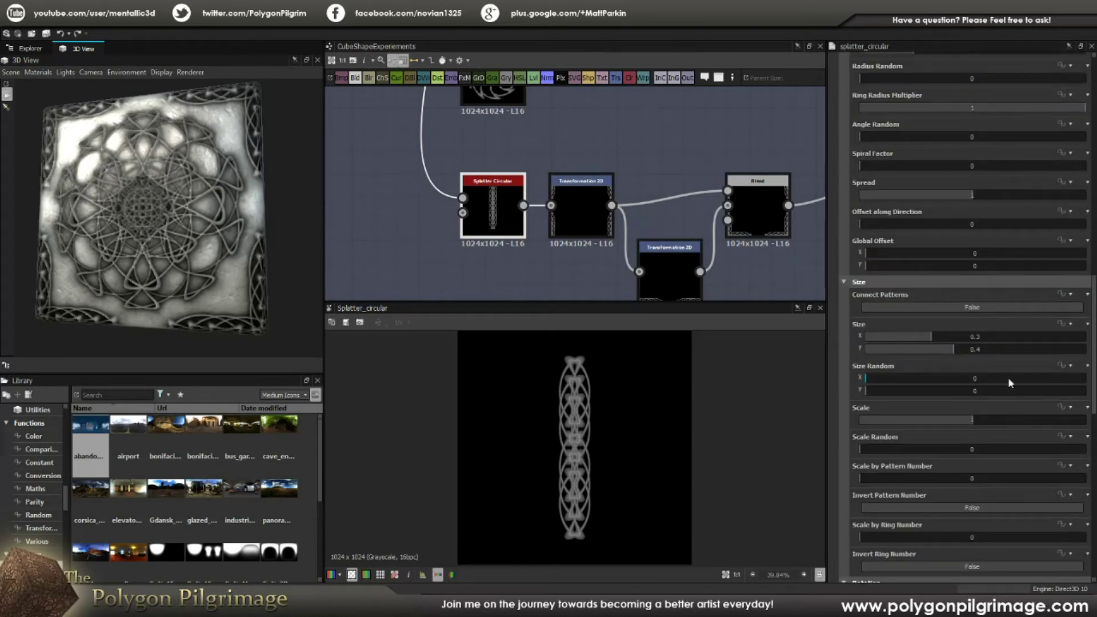
pyautogui.scroll(-2, 1007, 379)
pyautogui.scroll(-2, 1007, 379)
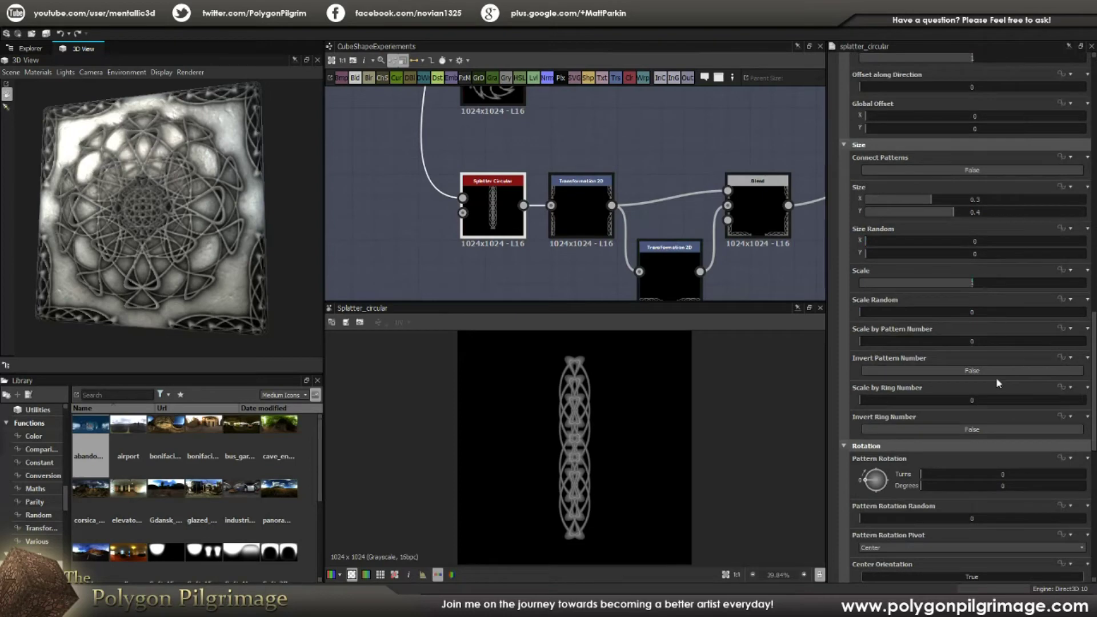
pyautogui.scroll(-4, 880, 427)
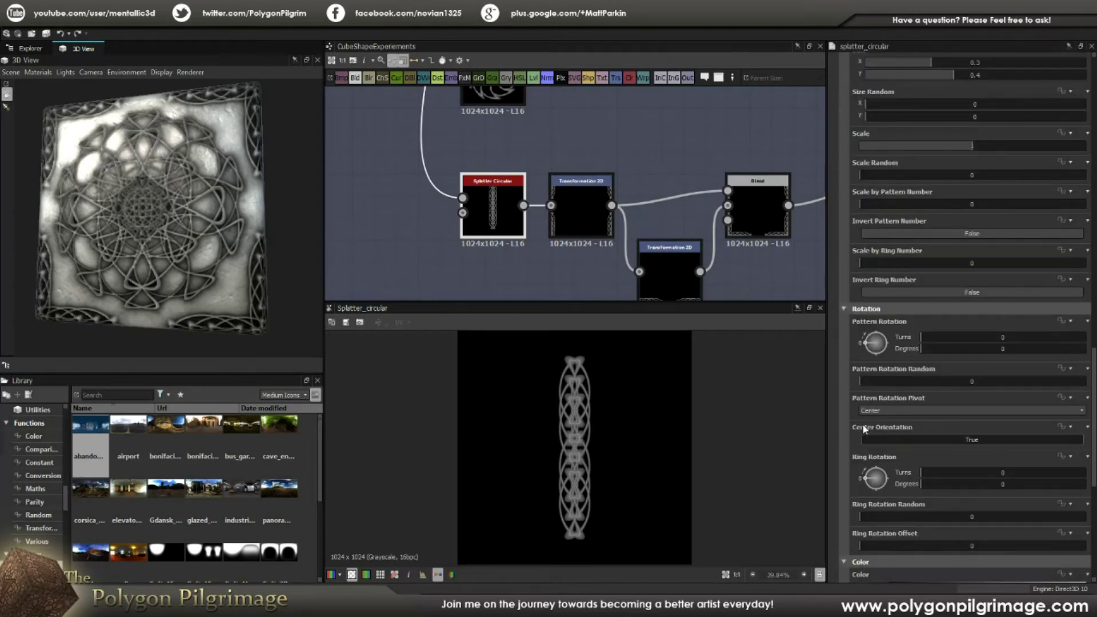
pyautogui.scroll(-9, 862, 424)
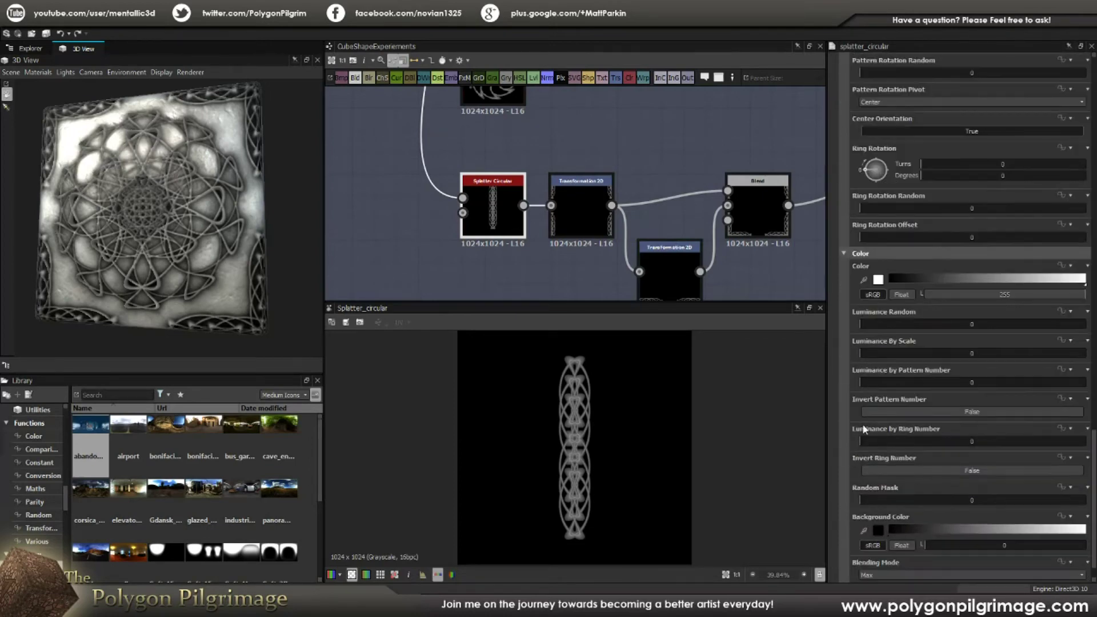
pyautogui.scroll(-1, 863, 423)
pyautogui.scroll(2, 572, 423)
pyautogui.scroll(-2, 572, 423)
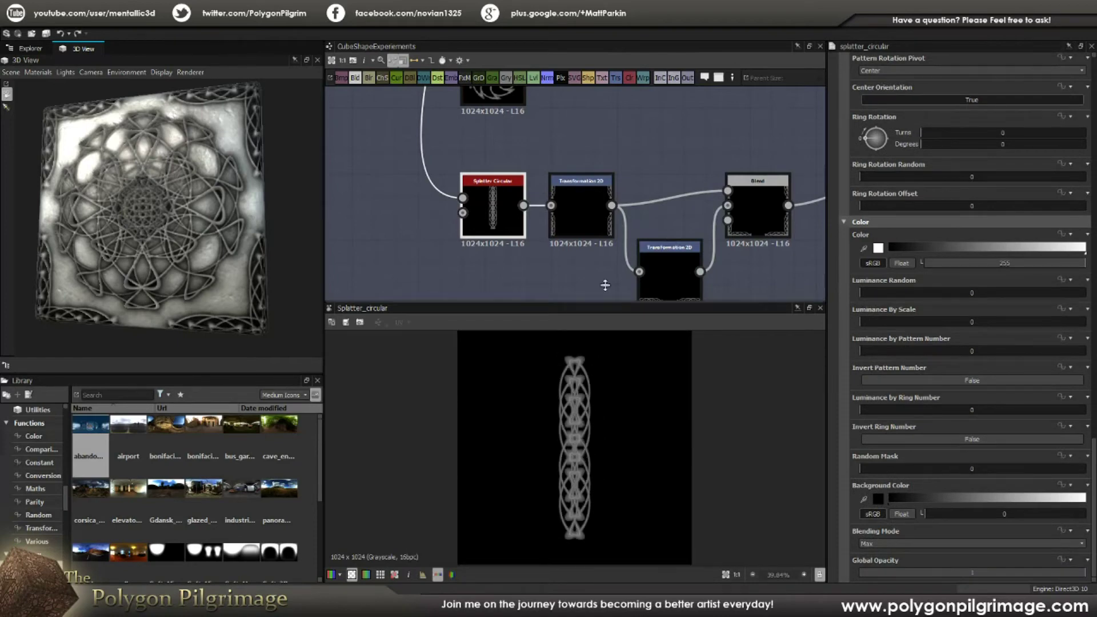
# Preview the Transformation 2D node that offsets the splattered strip to the tile's side edges
pyautogui.doubleClick(583, 194)
pyautogui.scroll(-3, 590, 359)
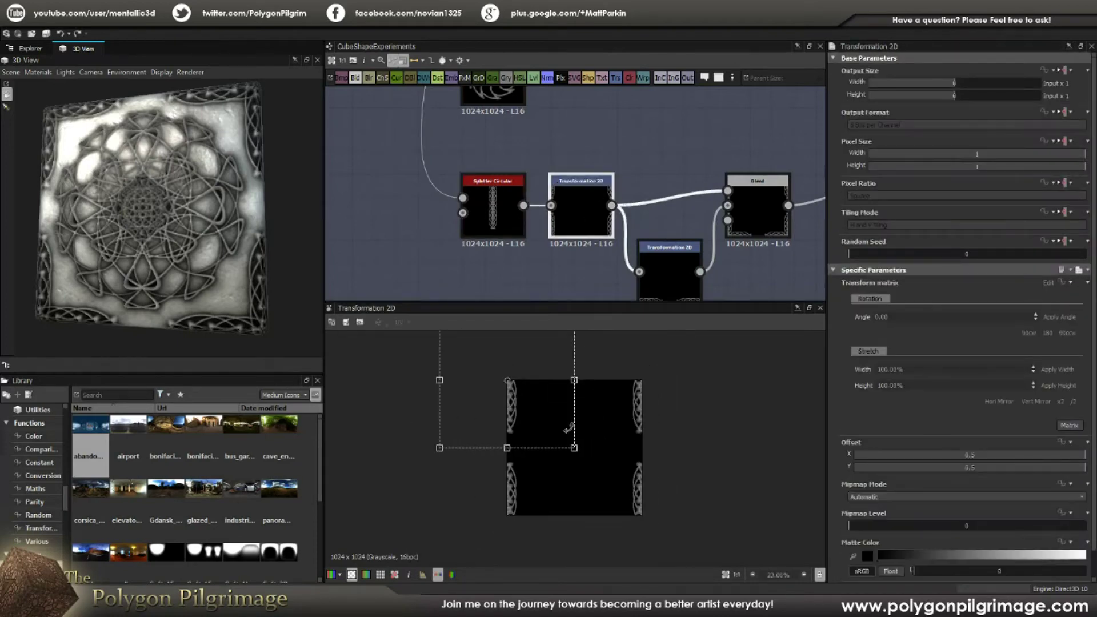
pyautogui.press('f')
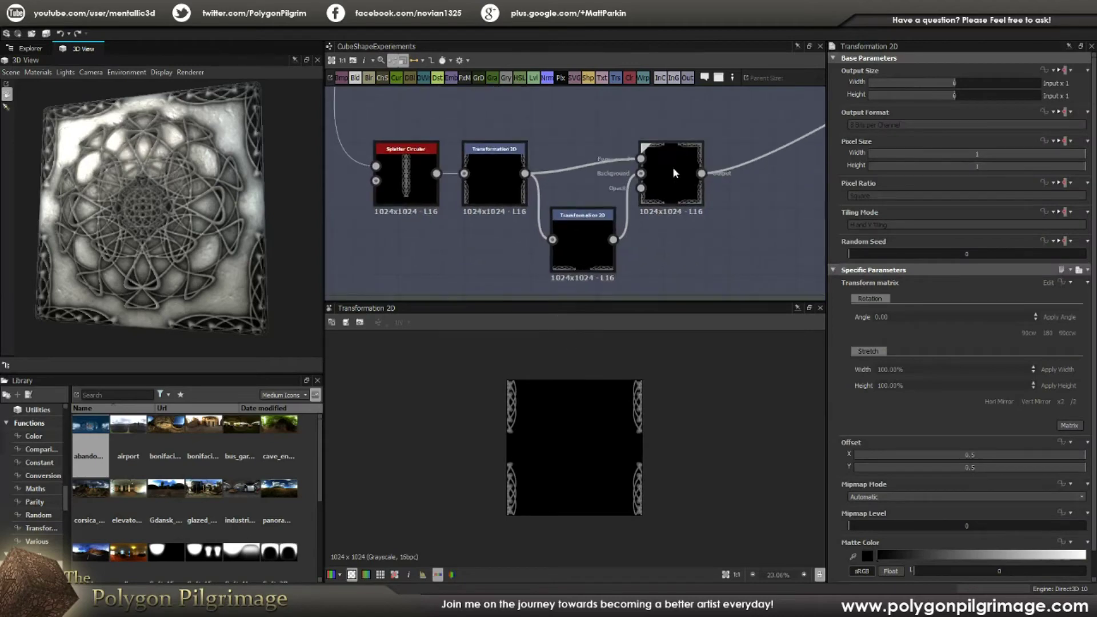
# Preview the Blend that merges the side and horizontal border strips, and examine the overlapping corner up close
pyautogui.doubleClick(673, 167)
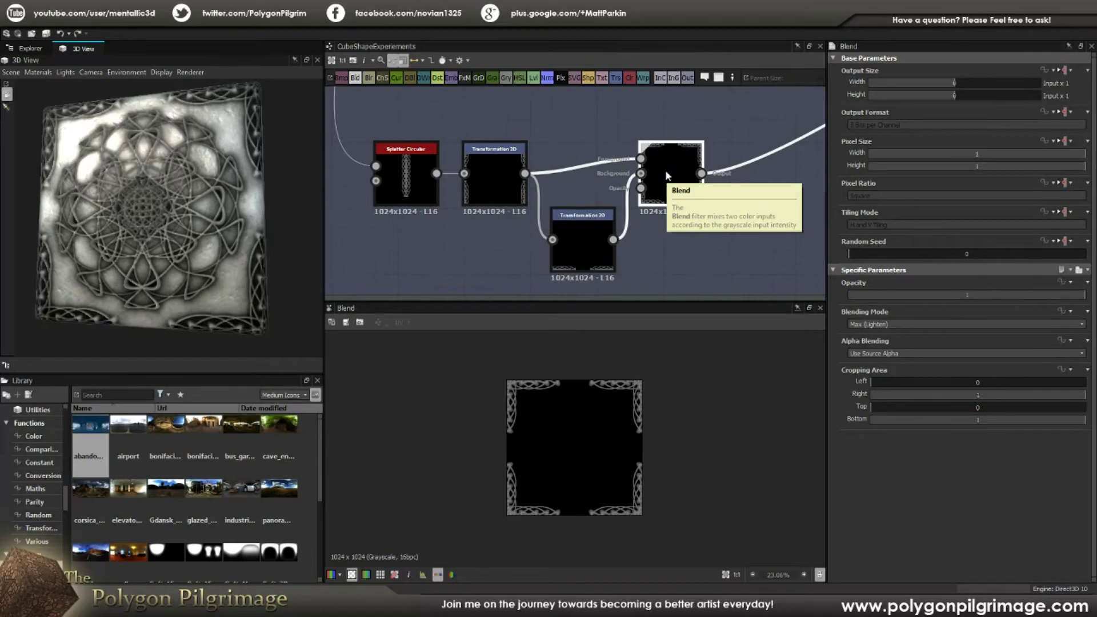
pyautogui.scroll(3, 642, 389)
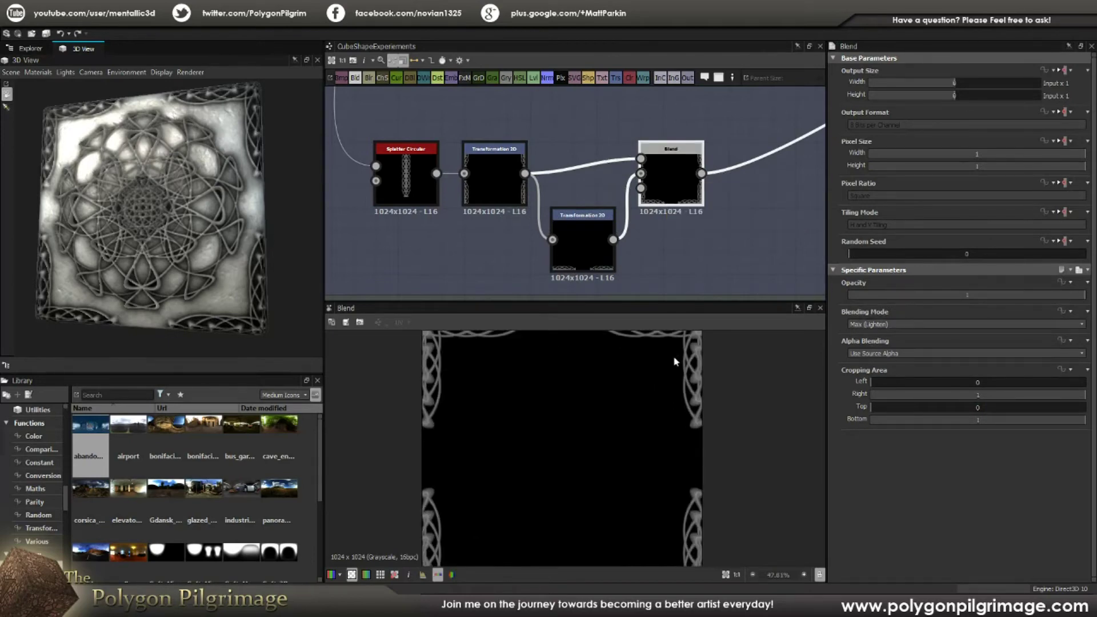
pyautogui.scroll(3, 675, 362)
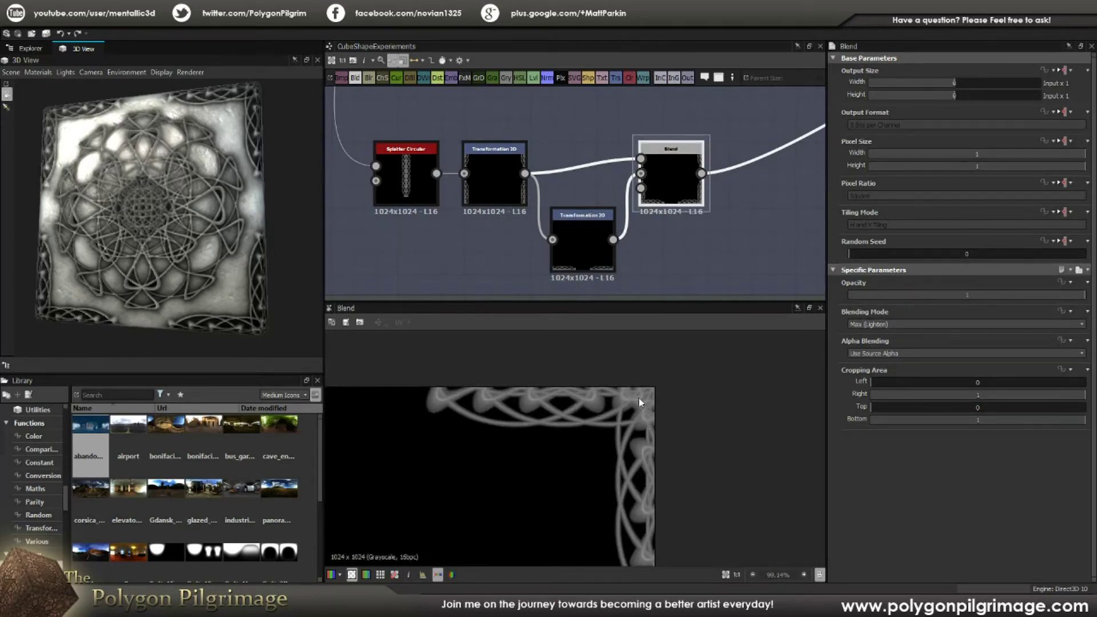
pyautogui.scroll(1, 640, 402)
pyautogui.scroll(-4, 656, 410)
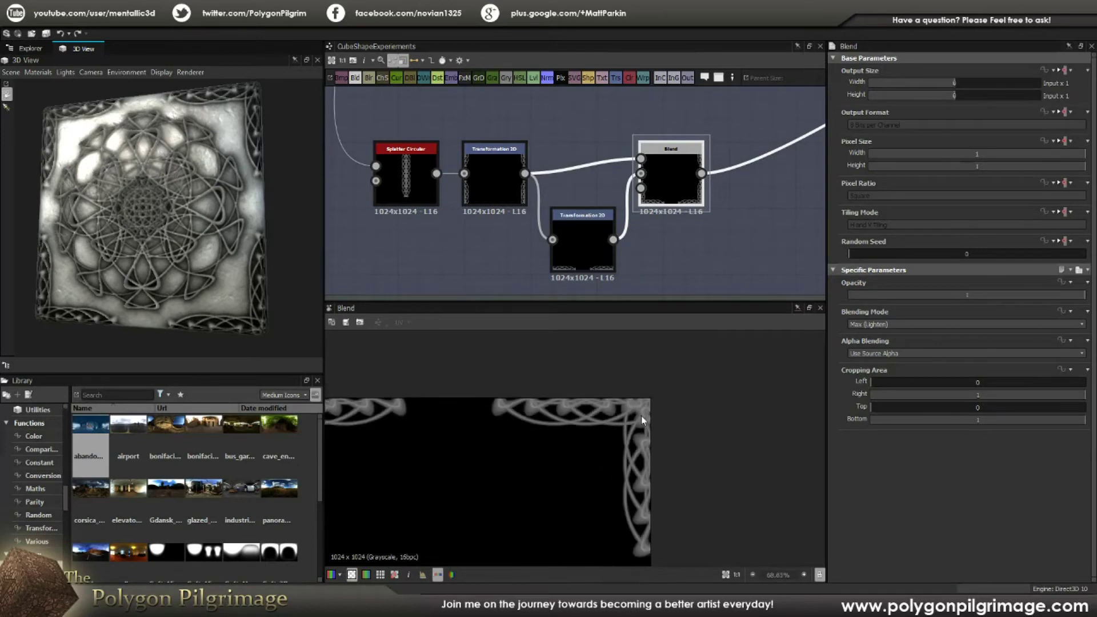
pyautogui.scroll(-1, 608, 438)
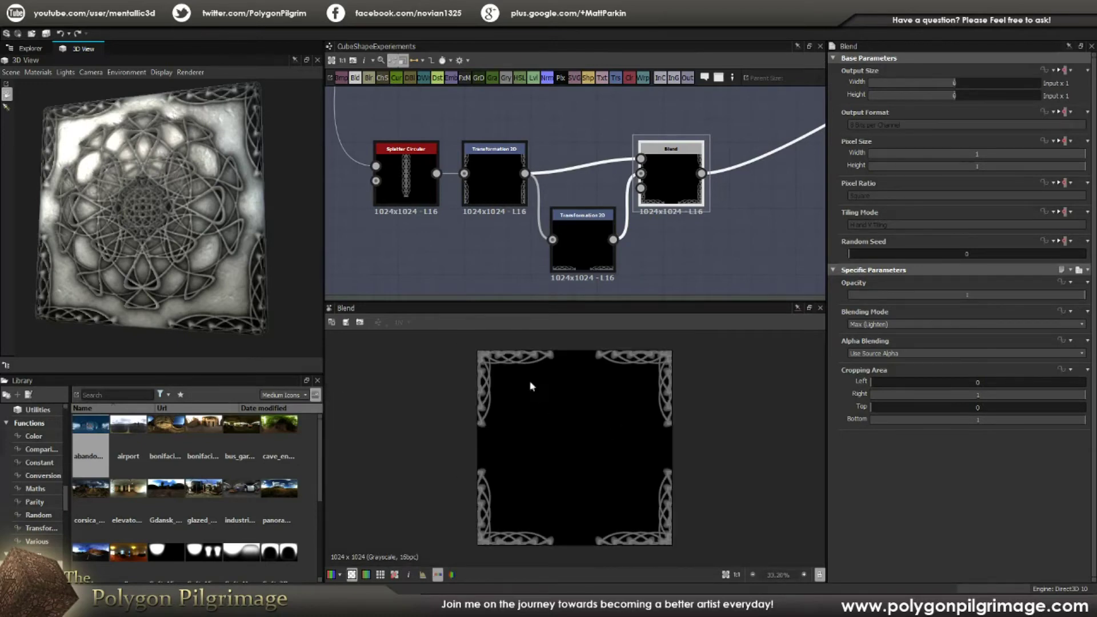
# Inspect the cube in the 3D view and preview the Multiply Blend at the top of the output column
pyautogui.moveTo(257, 253); pyautogui.dragTo(228, 172)
pyautogui.moveTo(560, 155); pyautogui.dragTo(504, 229, button='middle')
pyautogui.scroll(-7, 635, 150)
pyautogui.moveTo(636, 150); pyautogui.dragTo(435, 280, button='middle')
pyautogui.scroll(3, 663, 183)
pyautogui.moveTo(662, 183); pyautogui.dragTo(578, 155, button='middle')
pyautogui.scroll(-2, 571, 172)
pyautogui.scroll(3, 646, 144)
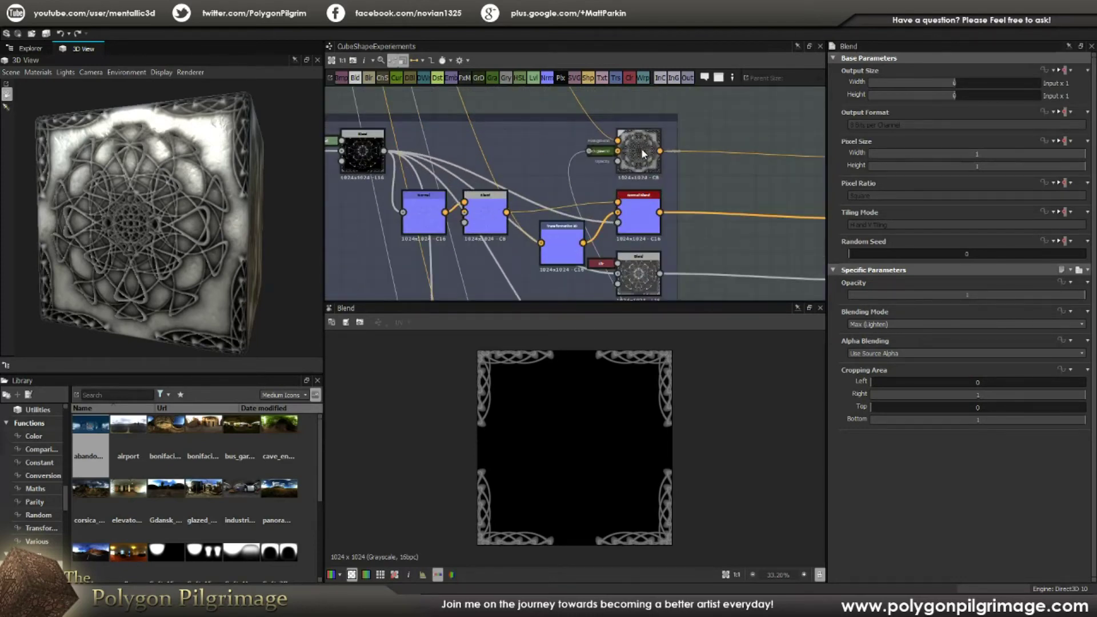
pyautogui.doubleClick(641, 149)
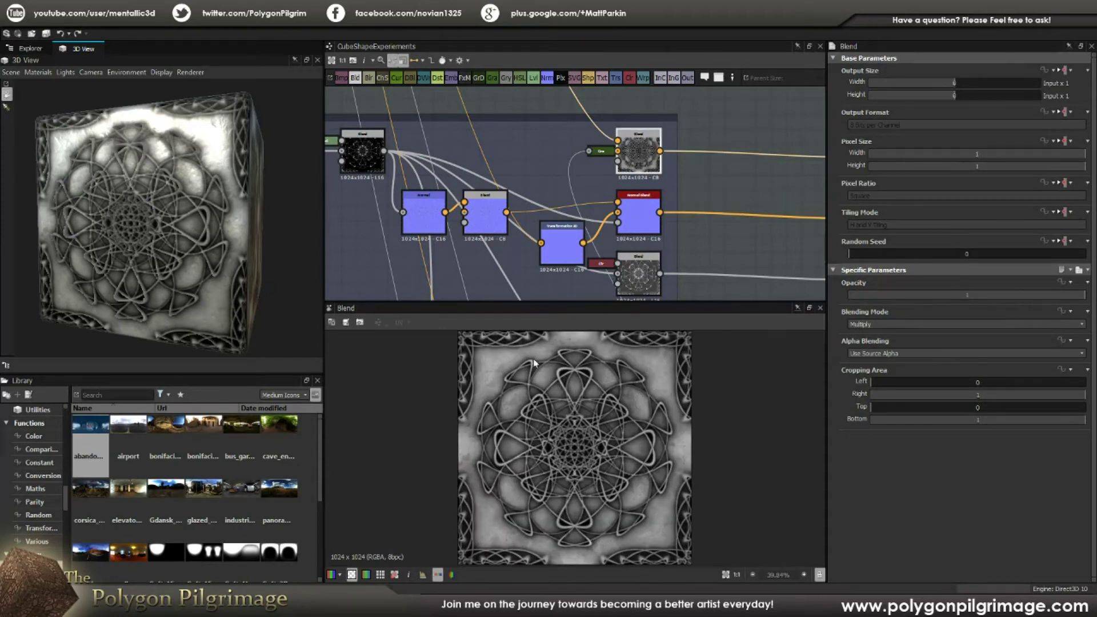
# Preview the Normal node, the Blend after it and the Transformation 2D node feeding the Normal Blend
pyautogui.moveTo(607, 208); pyautogui.dragTo(634, 175, button='middle')
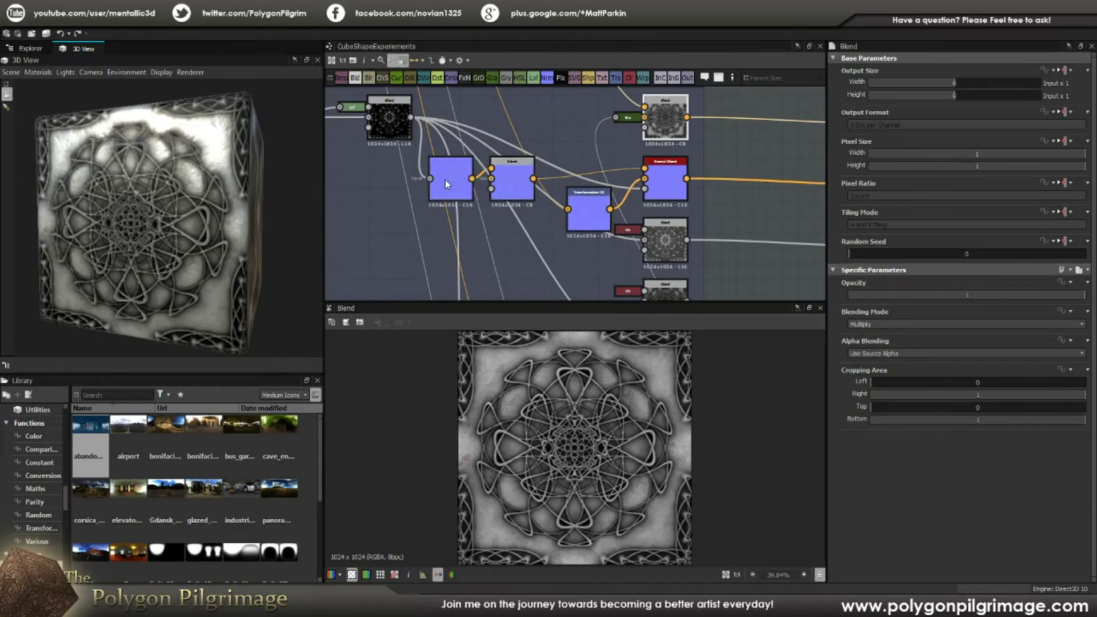
pyautogui.doubleClick(445, 179)
pyautogui.scroll(4, 595, 416)
pyautogui.doubleClick(513, 184)
pyautogui.doubleClick(581, 198)
pyautogui.scroll(2, 697, 404)
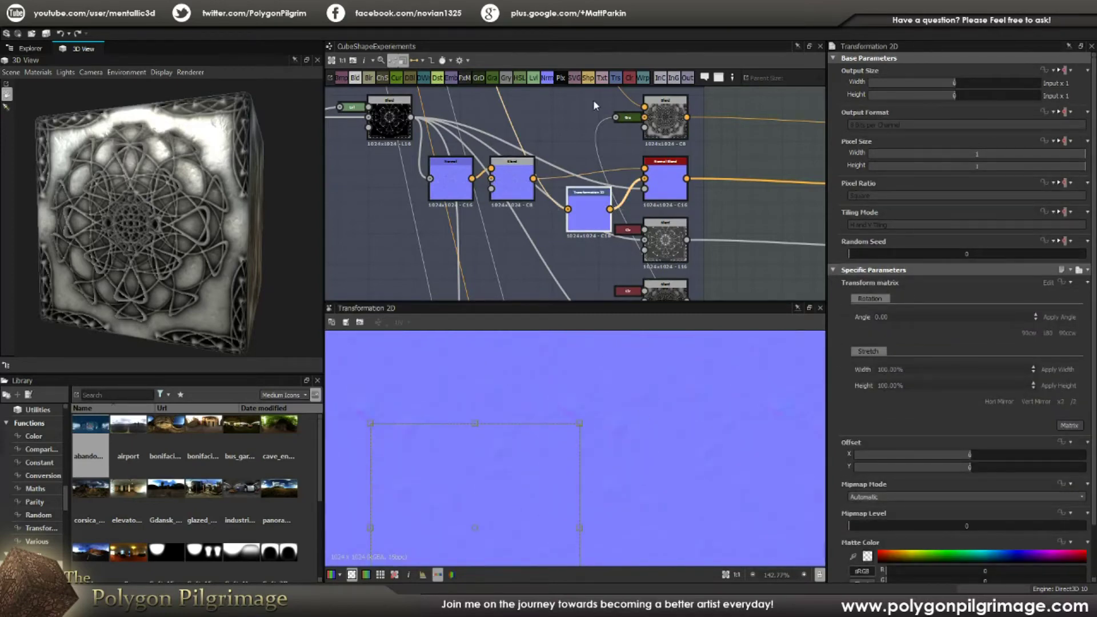
# Inspect the cube from another angle and preview the Add (Linear Dodge) Blend feeding the roughness output
pyautogui.moveTo(228, 177); pyautogui.dragTo(224, 152)
pyautogui.scroll(-2, 611, 213)
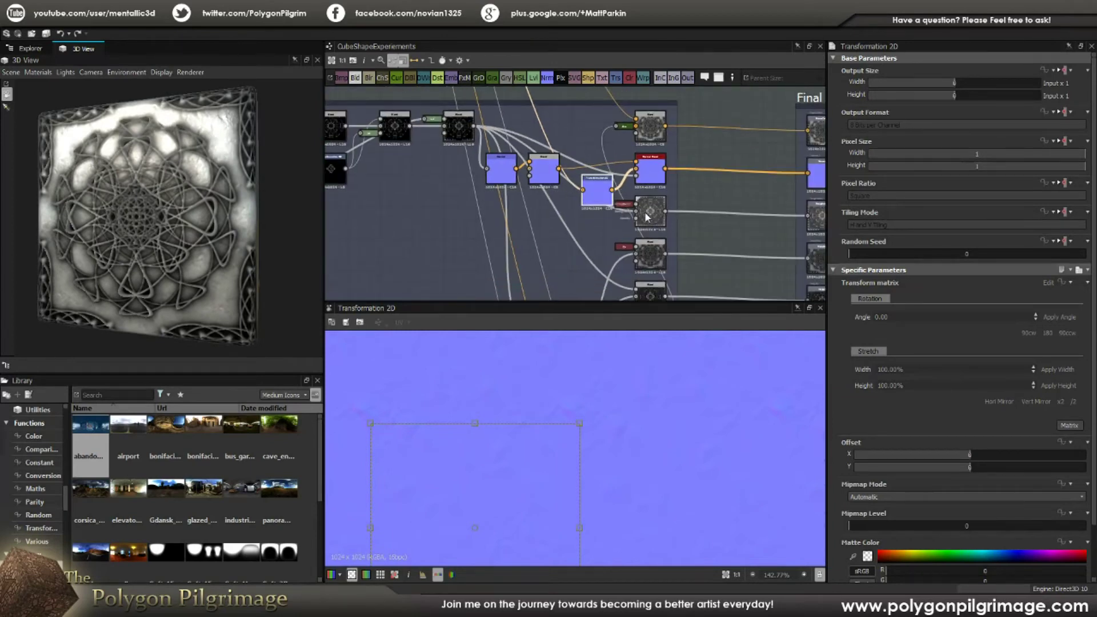
pyautogui.doubleClick(651, 213)
pyautogui.press('f')
pyautogui.scroll(5, 751, 177)
pyautogui.scroll(-4, 677, 211)
pyautogui.scroll(2, 474, 175)
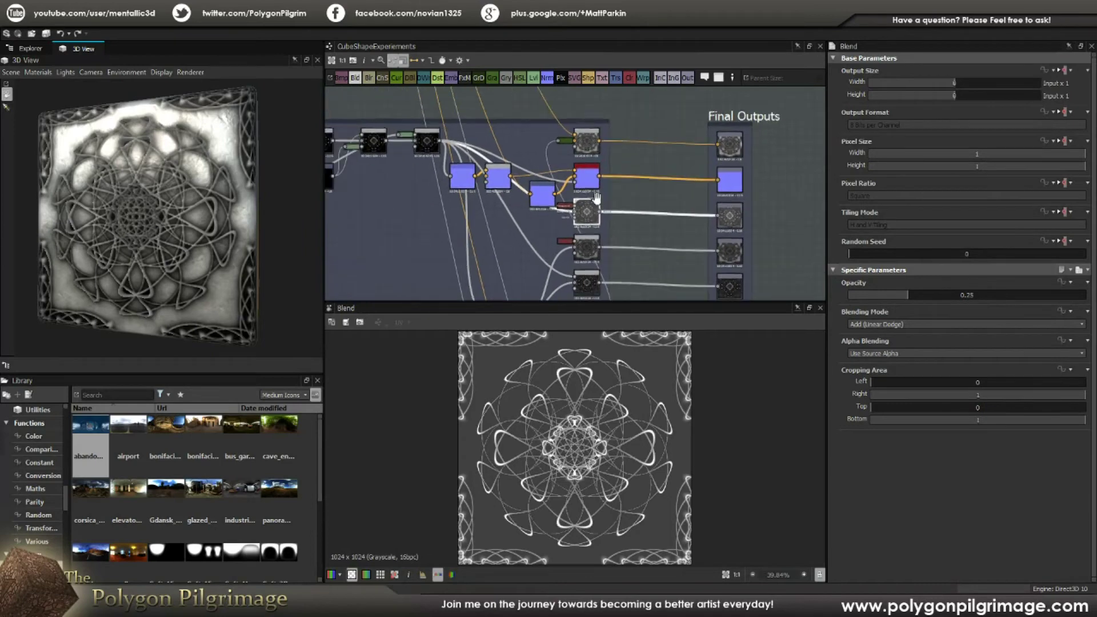
pyautogui.scroll(1, 474, 176)
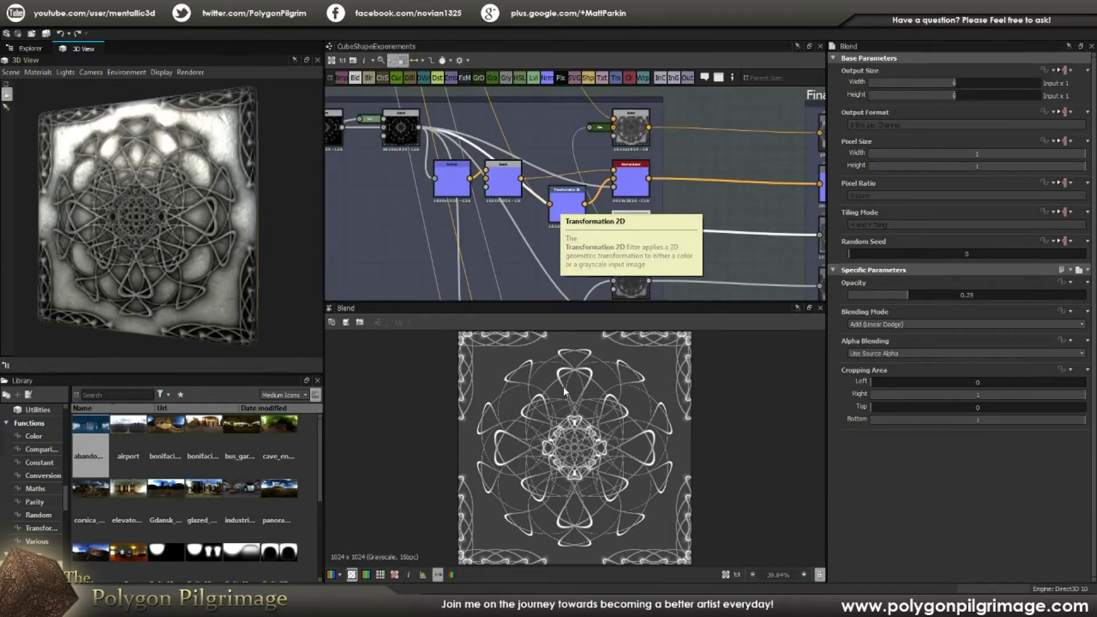
# Preview the Copy Blend feeding the metallic output and compare it with the cube's surface in the 3D view
pyautogui.moveTo(167, 228); pyautogui.dragTo(165, 218)
pyautogui.moveTo(639, 287); pyautogui.dragTo(584, 207, button='middle')
pyautogui.click(584, 207)
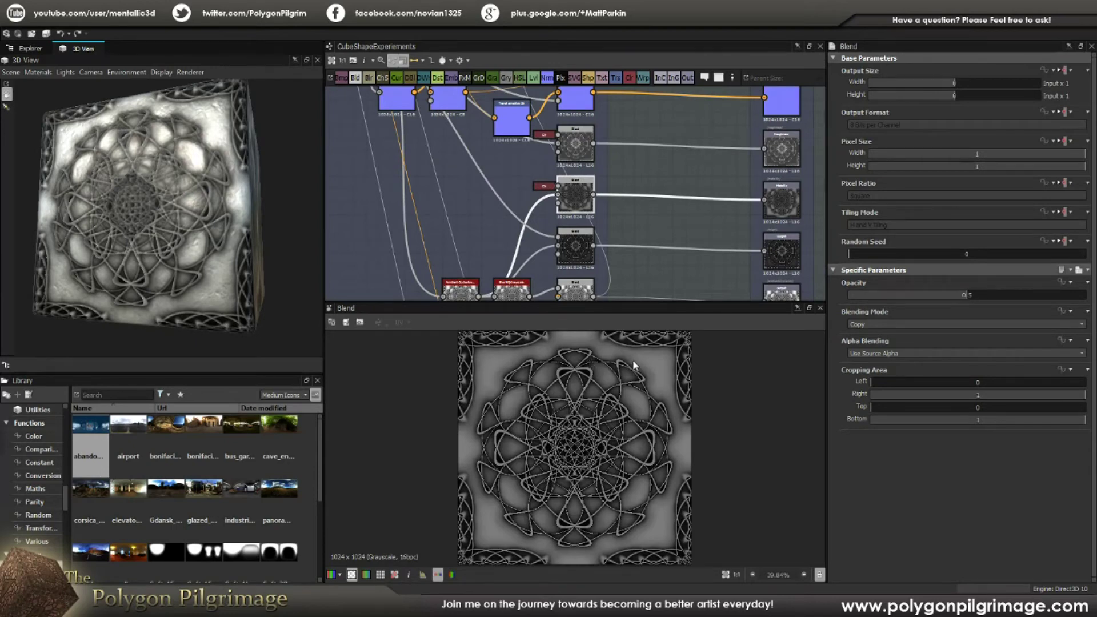
pyautogui.moveTo(260, 253); pyautogui.dragTo(224, 140)
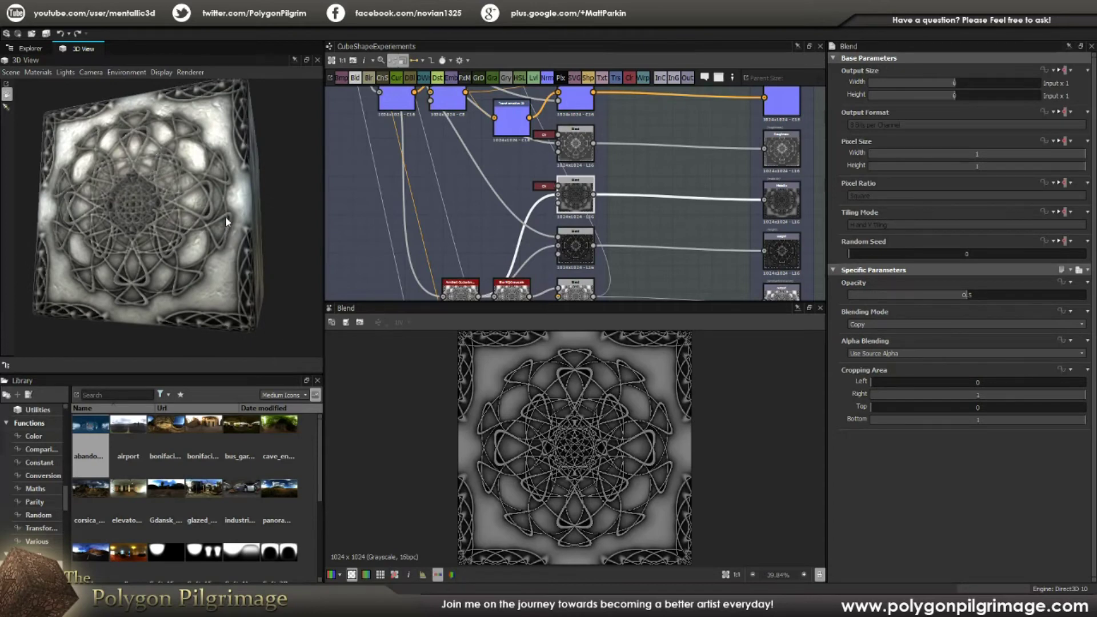
# Preview the Copy Blend feeding the height output and the HBAO ambient occlusion node below it
pyautogui.moveTo(583, 238); pyautogui.dragTo(589, 200, button='middle')
pyautogui.click(586, 200)
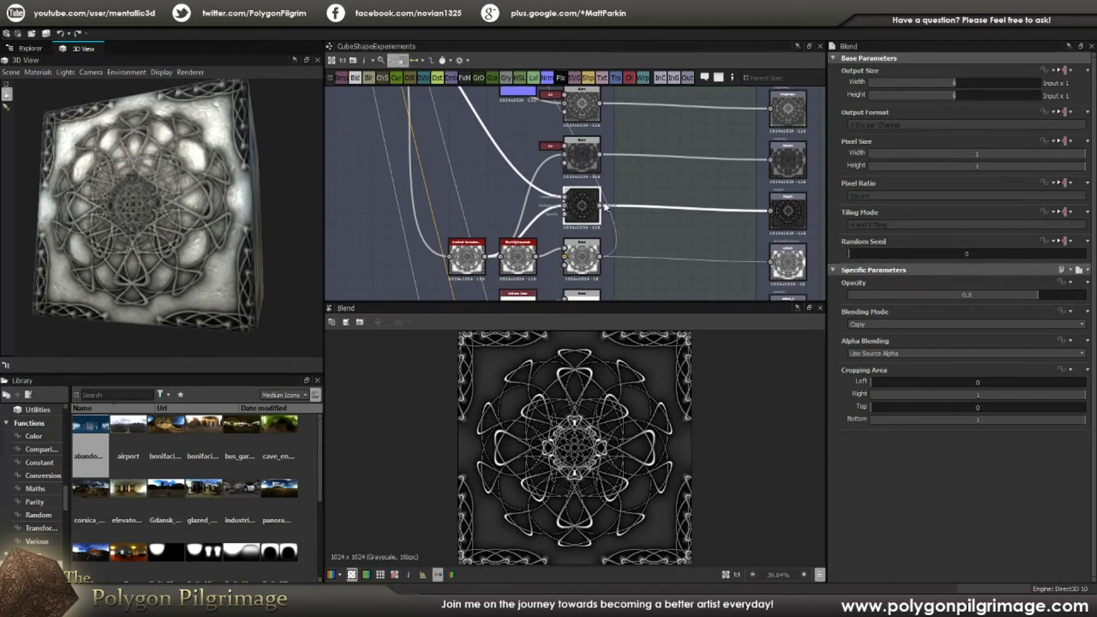
pyautogui.scroll(2, 588, 435)
pyautogui.scroll(-1, 589, 435)
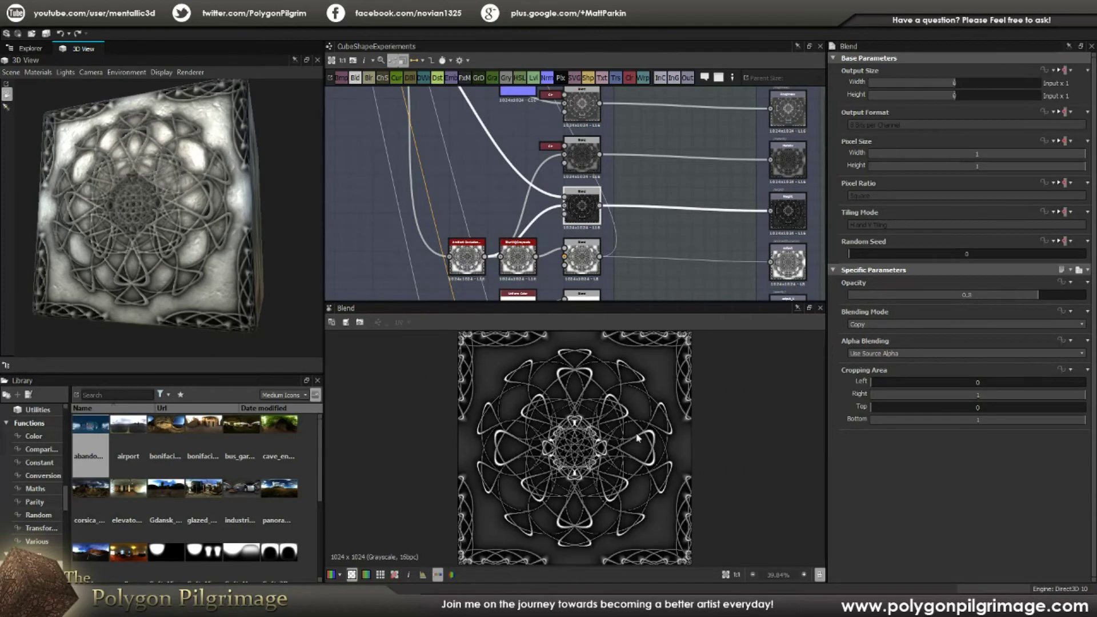
pyautogui.moveTo(638, 216); pyautogui.dragTo(636, 181, button='middle')
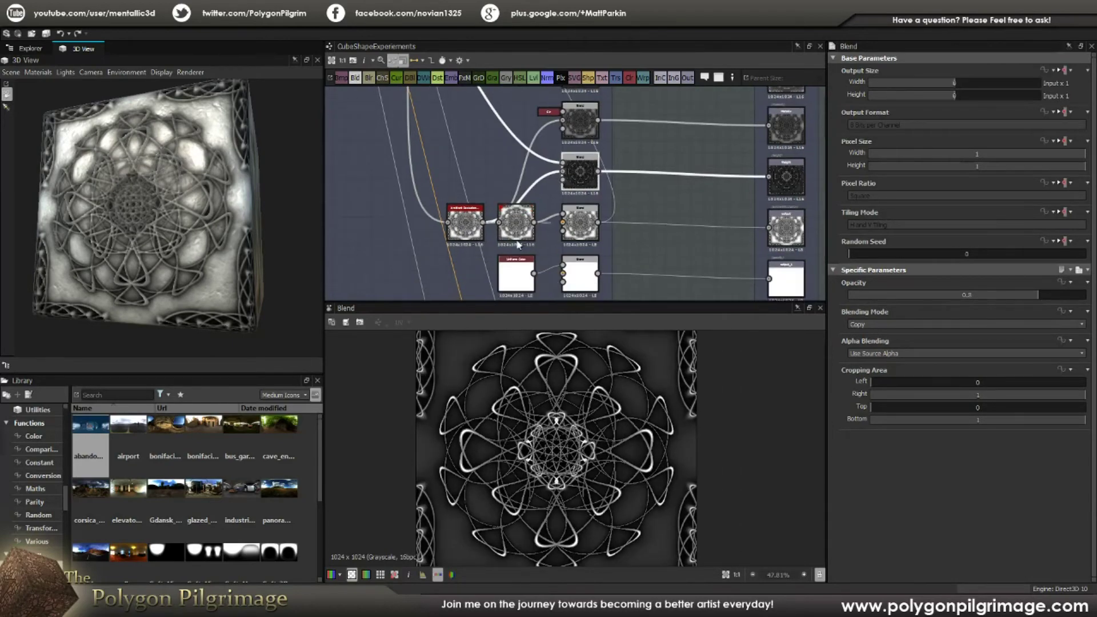
pyautogui.click(465, 223)
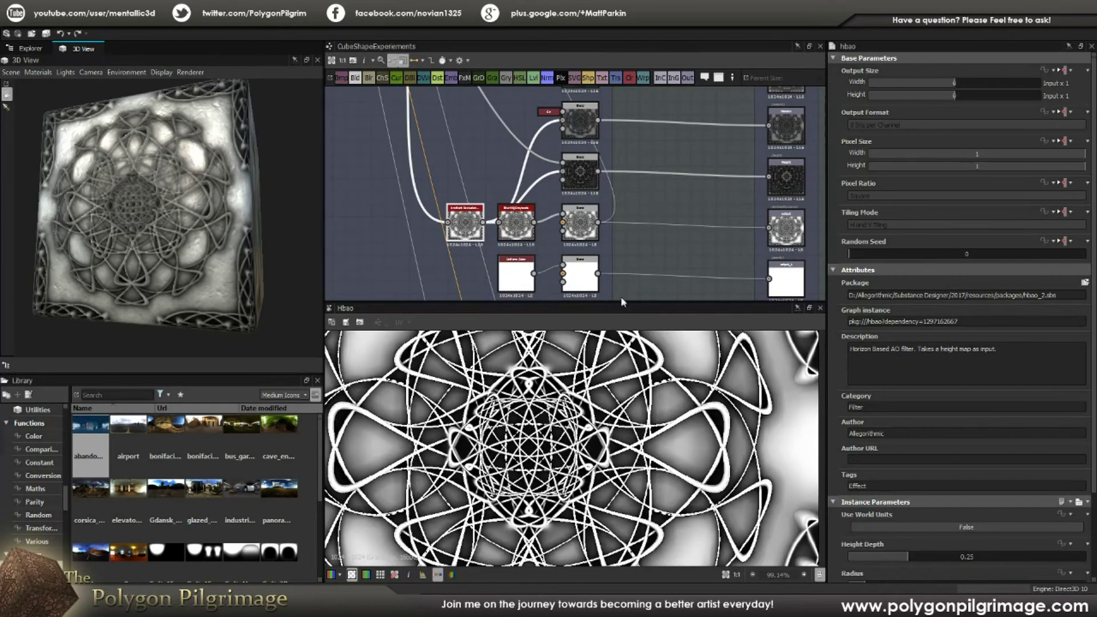
# Preview the Blur HQ Grayscale and the Copy Blend feeding the ambient occlusion output, and inspect the uniform white nodes below them
pyautogui.click(516, 223)
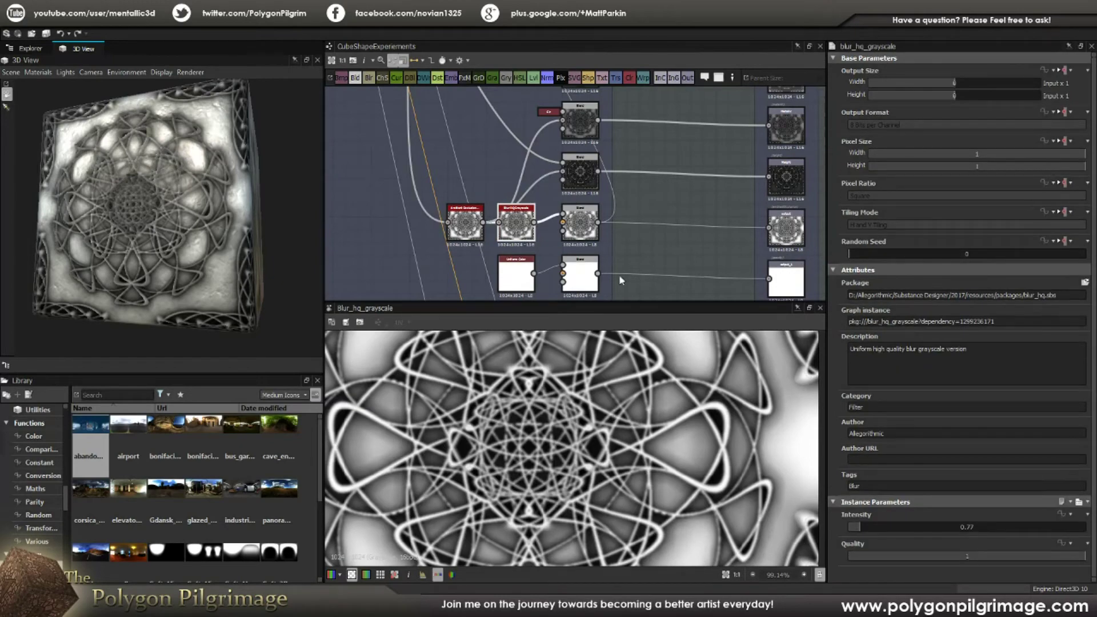
pyautogui.click(580, 228)
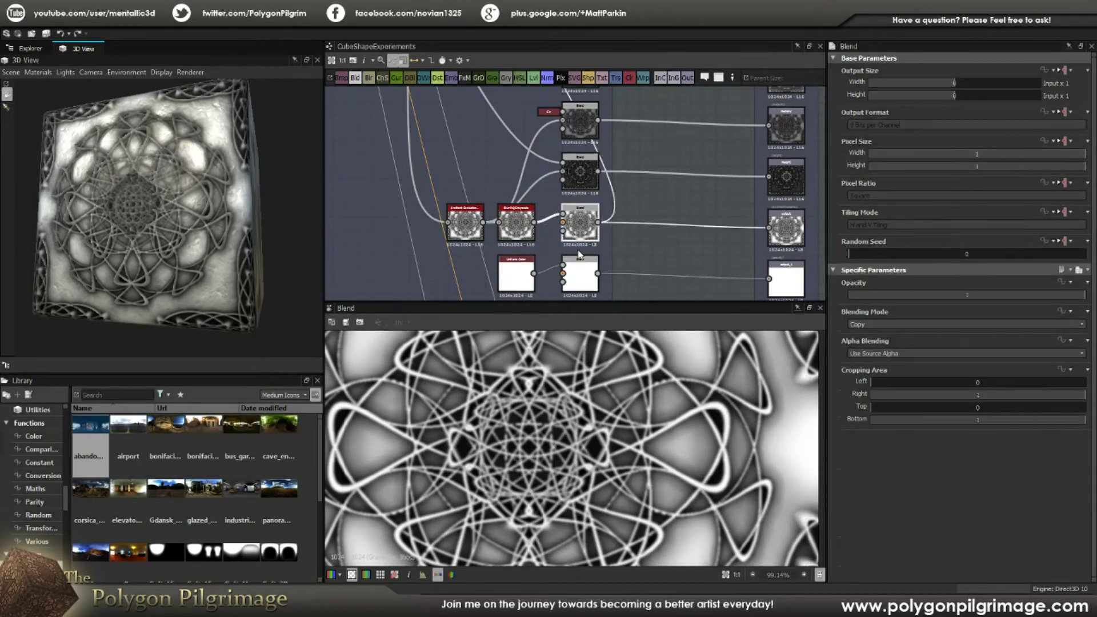
pyautogui.scroll(-3, 576, 235)
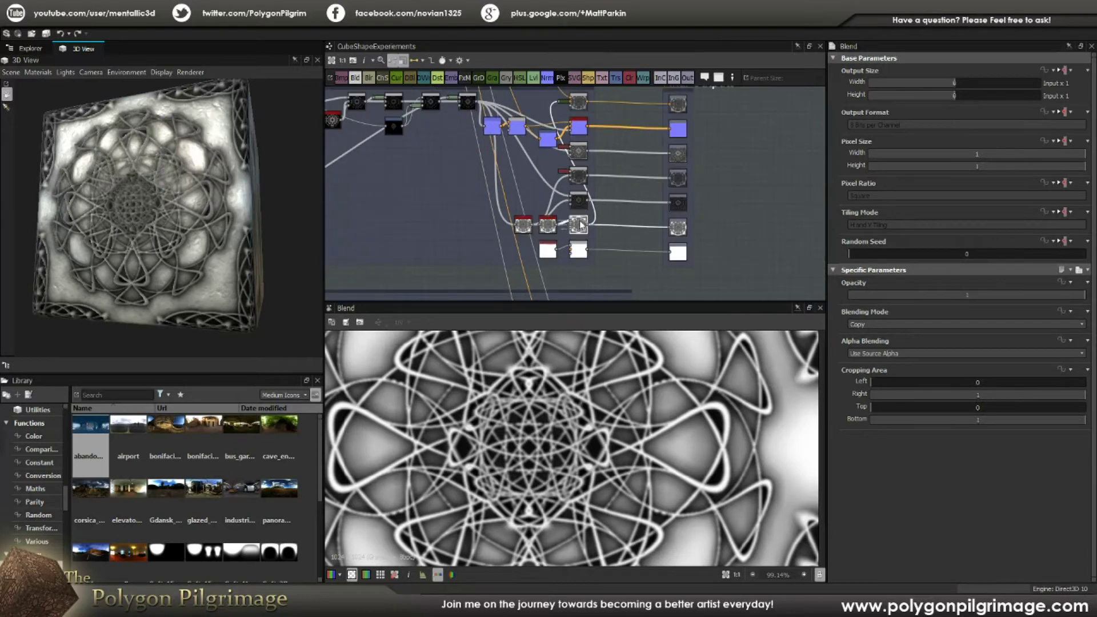
pyautogui.moveTo(687, 184); pyautogui.dragTo(683, 209, button='middle')
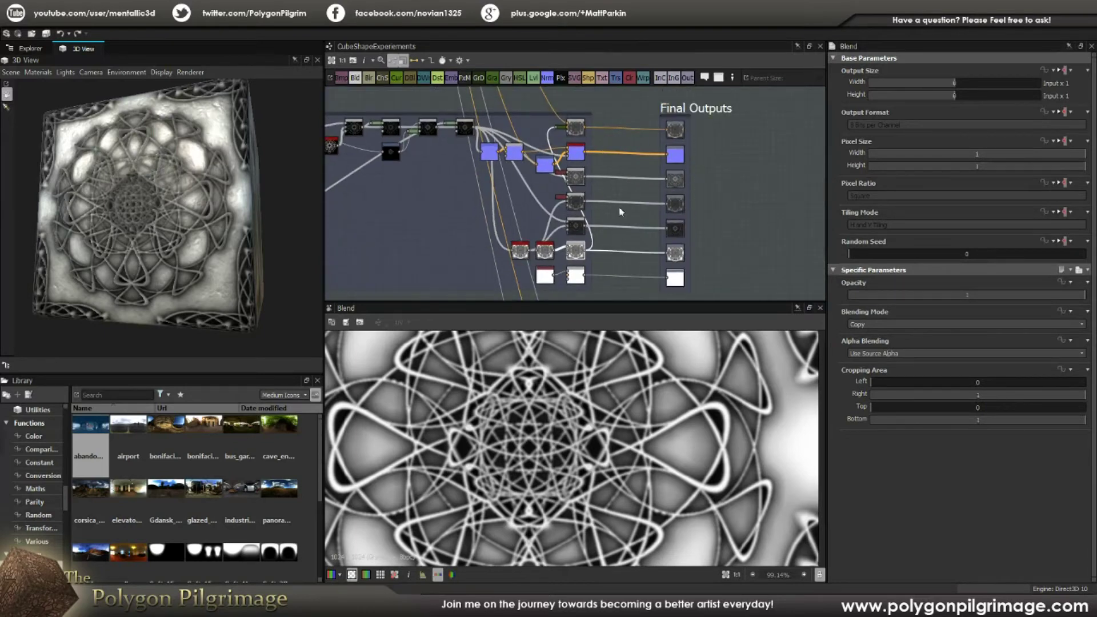
pyautogui.click(585, 240)
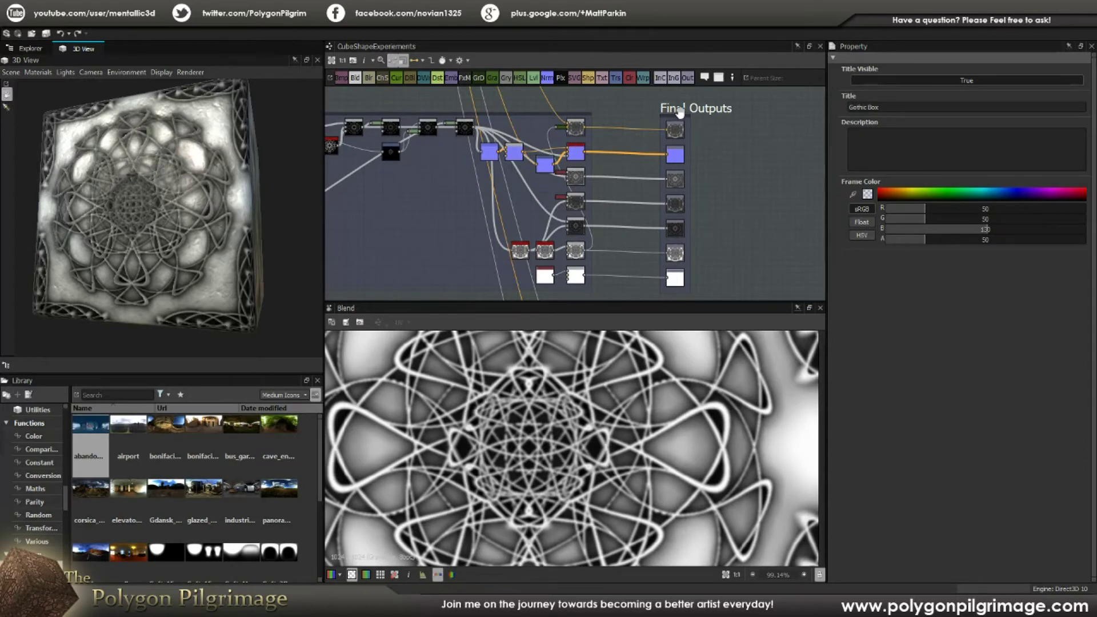
pyautogui.moveTo(600, 258); pyautogui.dragTo(609, 218, button='middle')
pyautogui.scroll(3, 607, 257)
pyautogui.scroll(-4, 607, 261)
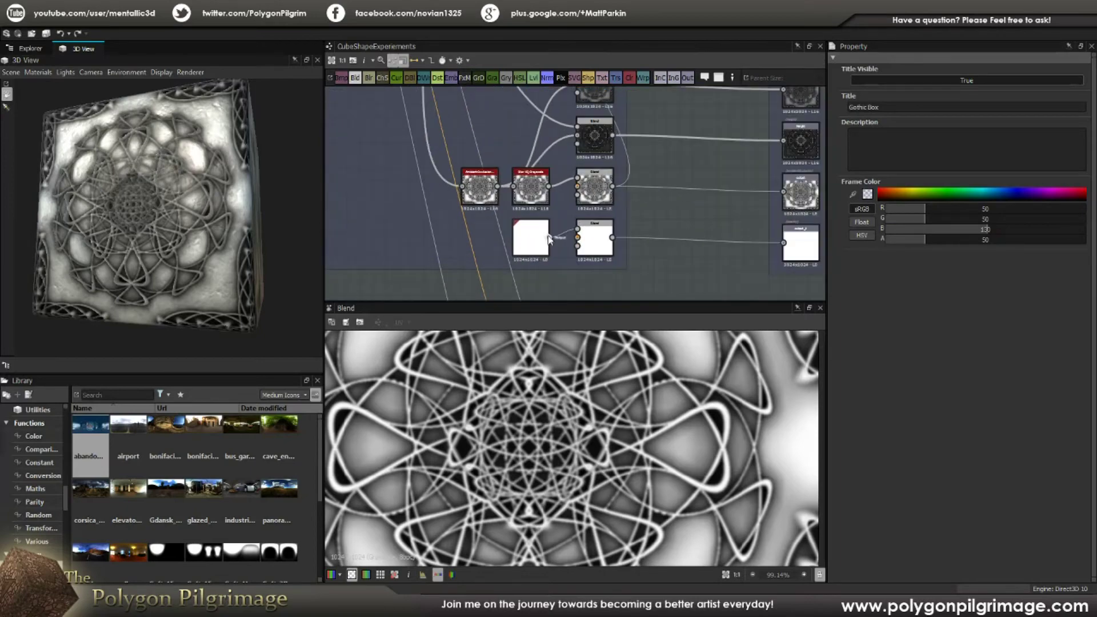
# Move the Final Outputs frame down so it sits beside the end nodes of the Gothic Box 2 frame
pyautogui.scroll(-3, 692, 231)
pyautogui.moveTo(691, 231); pyautogui.dragTo(575, 216, button='middle')
pyautogui.scroll(3, 639, 124)
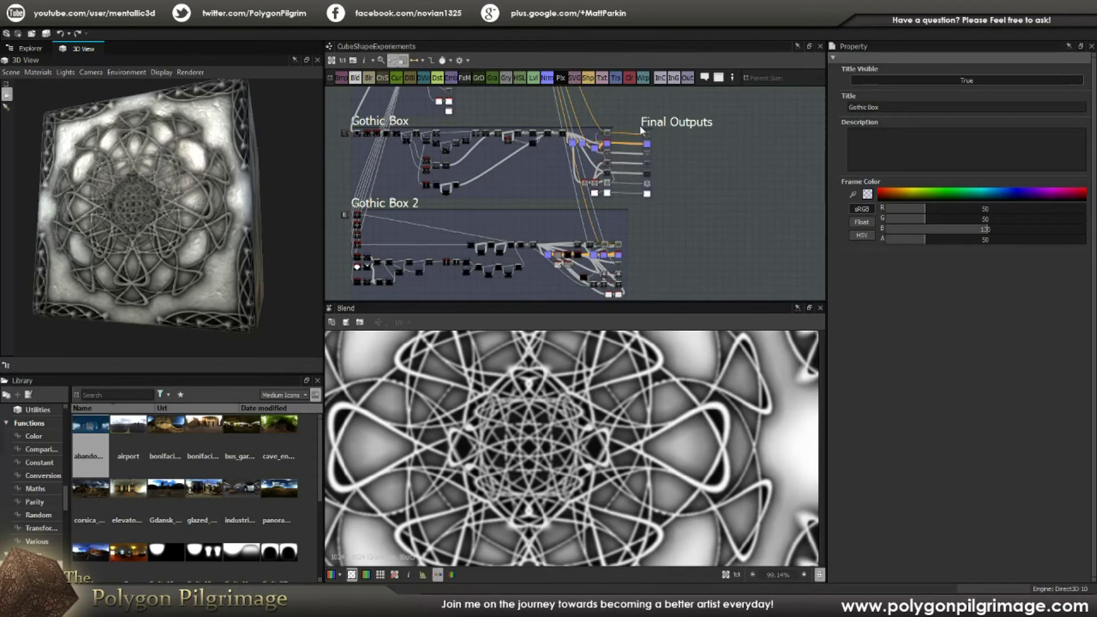
pyautogui.moveTo(656, 122); pyautogui.dragTo(721, 167)
pyautogui.moveTo(565, 174); pyautogui.dragTo(615, 157, button='middle')
pyautogui.scroll(3, 649, 164)
pyautogui.moveTo(695, 111); pyautogui.dragTo(697, 128)
pyautogui.moveTo(680, 168); pyautogui.dragTo(654, 135, button='middle')
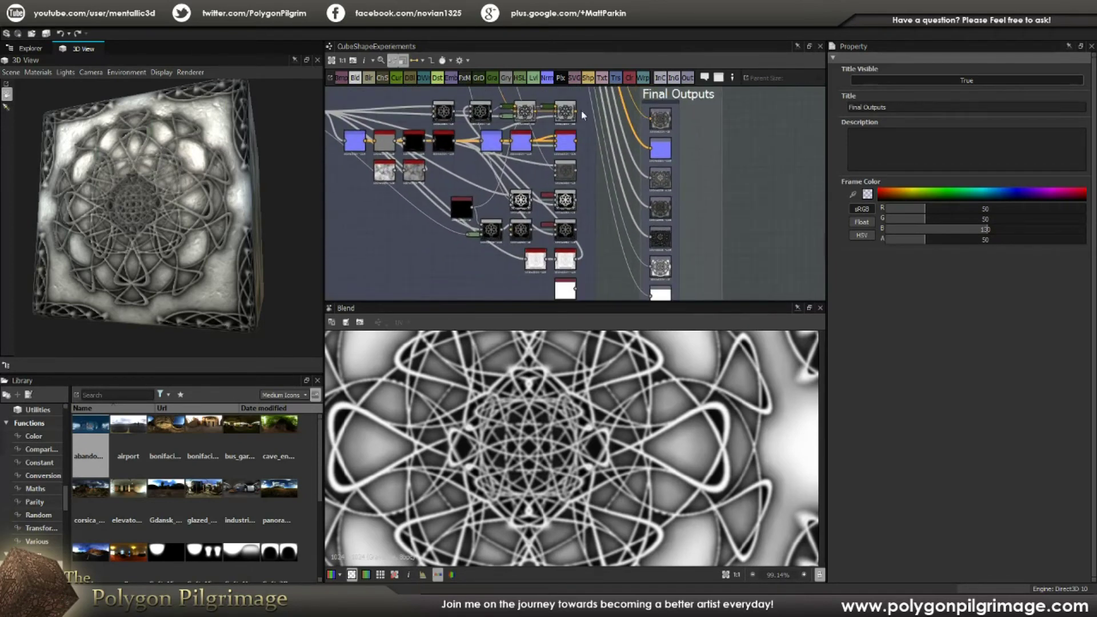
# Connect the seven end nodes of Gothic Box 2 to the matching Final Outputs nodes and check the cube from another angle
pyautogui.moveTo(657, 121); pyautogui.dragTo(656, 121)
pyautogui.moveTo(575, 142); pyautogui.dragTo(652, 149)
pyautogui.moveTo(575, 171); pyautogui.dragTo(652, 182)
pyautogui.moveTo(575, 200); pyautogui.dragTo(655, 209)
pyautogui.moveTo(648, 221); pyautogui.dragTo(647, 172, button='middle')
pyautogui.moveTo(577, 180); pyautogui.dragTo(653, 188)
pyautogui.moveTo(577, 210); pyautogui.dragTo(655, 222)
pyautogui.moveTo(577, 239); pyautogui.dragTo(654, 250)
pyautogui.moveTo(179, 170)
pyautogui.mouseDown()
pyautogui.moveTo(201, 178)
pyautogui.moveTo(184, 156)
pyautogui.moveTo(194, 168)
pyautogui.mouseUp()
# Follow the Gothic Box 2 network back to the reference bitmap and Splatter Circular nodes at its start
pyautogui.scroll(-2, 539, 191)
pyautogui.moveTo(519, 179); pyautogui.dragTo(645, 180, button='middle')
pyautogui.scroll(-2, 625, 178)
pyautogui.moveTo(506, 161); pyautogui.dragTo(645, 188, button='middle')
pyautogui.scroll(4, 497, 157)
pyautogui.moveTo(465, 144); pyautogui.dragTo(470, 201, button='middle')
pyautogui.scroll(2, 468, 163)
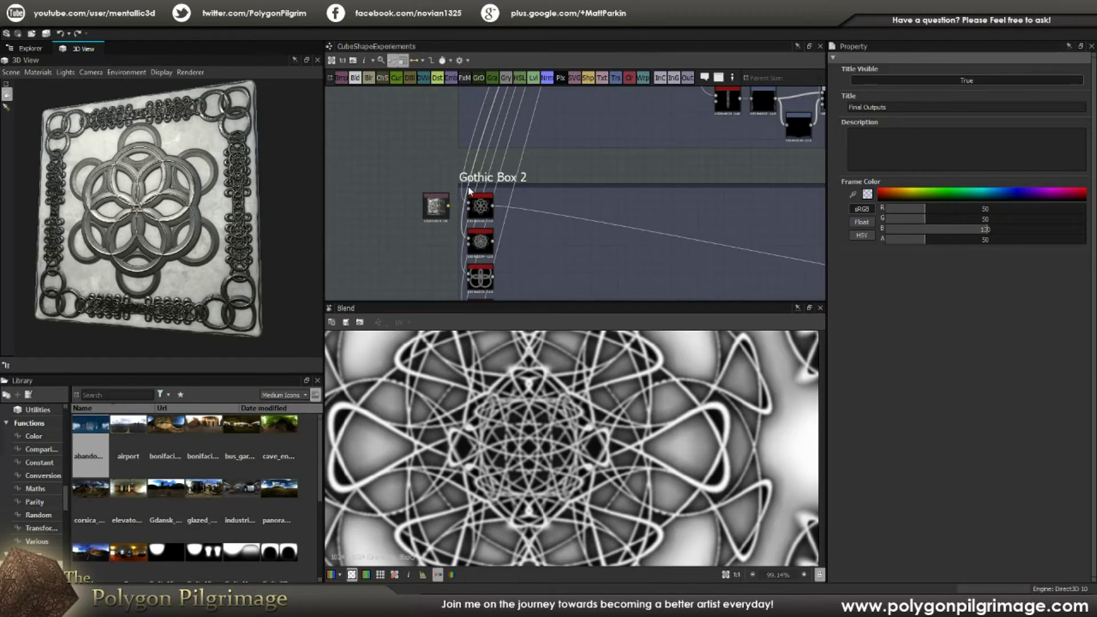
# Trace the connections entering the Gothic Box 2 Splatter Circular nodes up toward their source and back
pyautogui.moveTo(583, 117); pyautogui.dragTo(569, 238, button='middle')
pyautogui.moveTo(573, 144); pyautogui.dragTo(542, 256, button='middle')
pyautogui.scroll(-3, 544, 246)
pyautogui.moveTo(557, 132); pyautogui.dragTo(501, 232, button='middle')
pyautogui.moveTo(614, 137); pyautogui.dragTo(553, 177, button='middle')
pyautogui.scroll(2, 553, 177)
pyautogui.scroll(-3, 555, 175)
pyautogui.moveTo(529, 234); pyautogui.dragTo(557, 132, button='middle')
pyautogui.moveTo(549, 216); pyautogui.dragTo(555, 118, button='middle')
pyautogui.moveTo(508, 272); pyautogui.dragTo(511, 234, button='middle')
pyautogui.scroll(5, 512, 235)
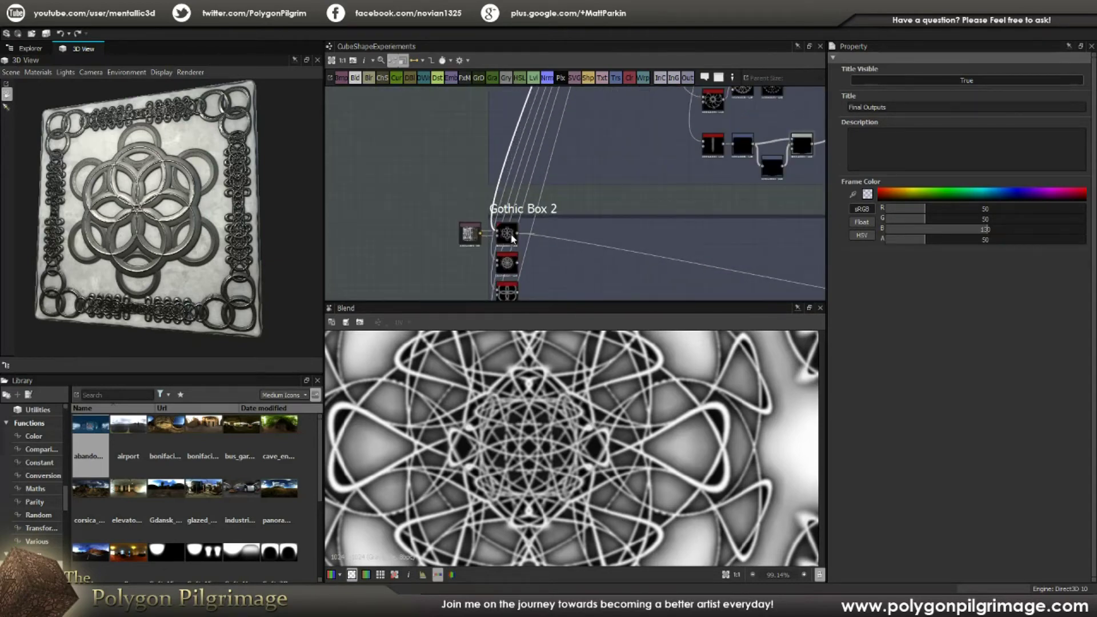
# Preview the first Splatter Circular node of Gothic Box 2, check its pattern and ring amounts, and compare it with the nodes below
pyautogui.scroll(1, 513, 239)
pyautogui.doubleClick(513, 239)
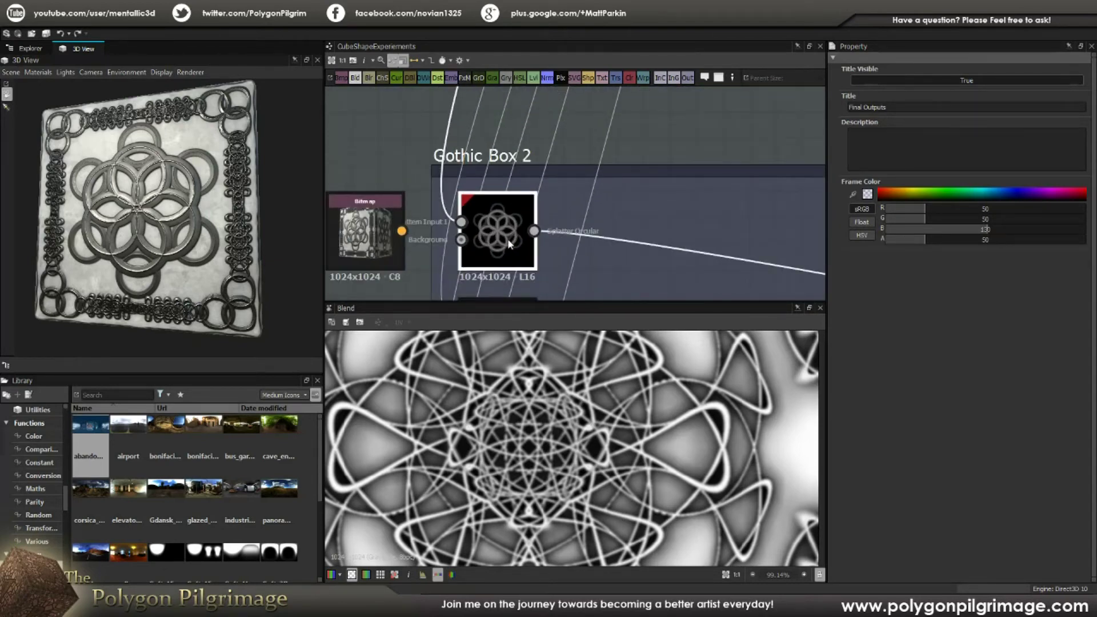
pyautogui.scroll(-4, 564, 405)
pyautogui.press('f')
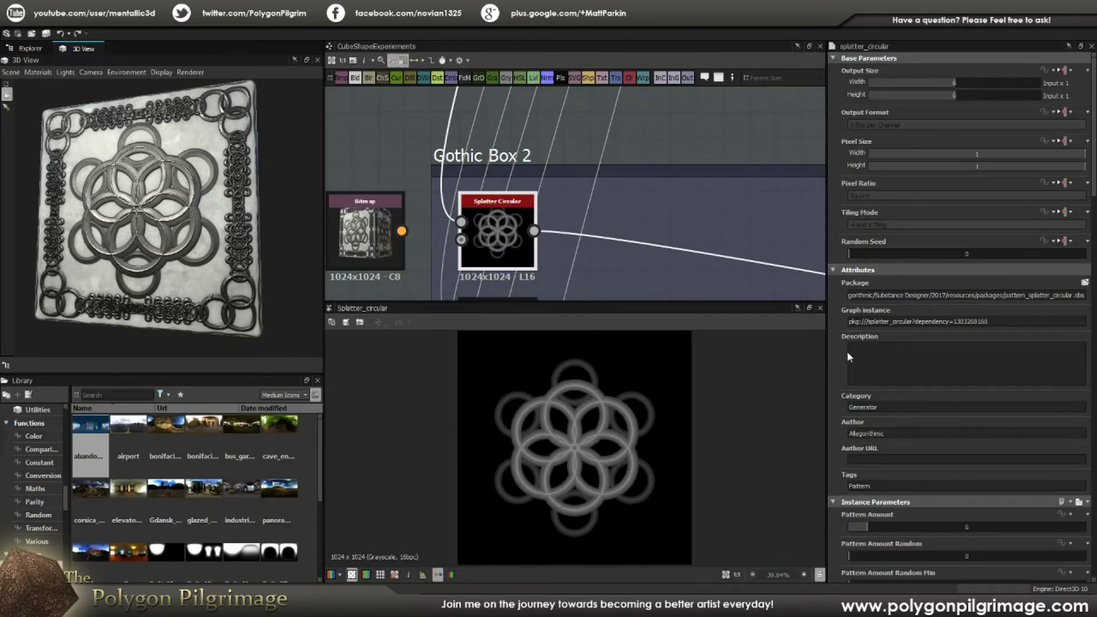
pyautogui.scroll(-5, 848, 355)
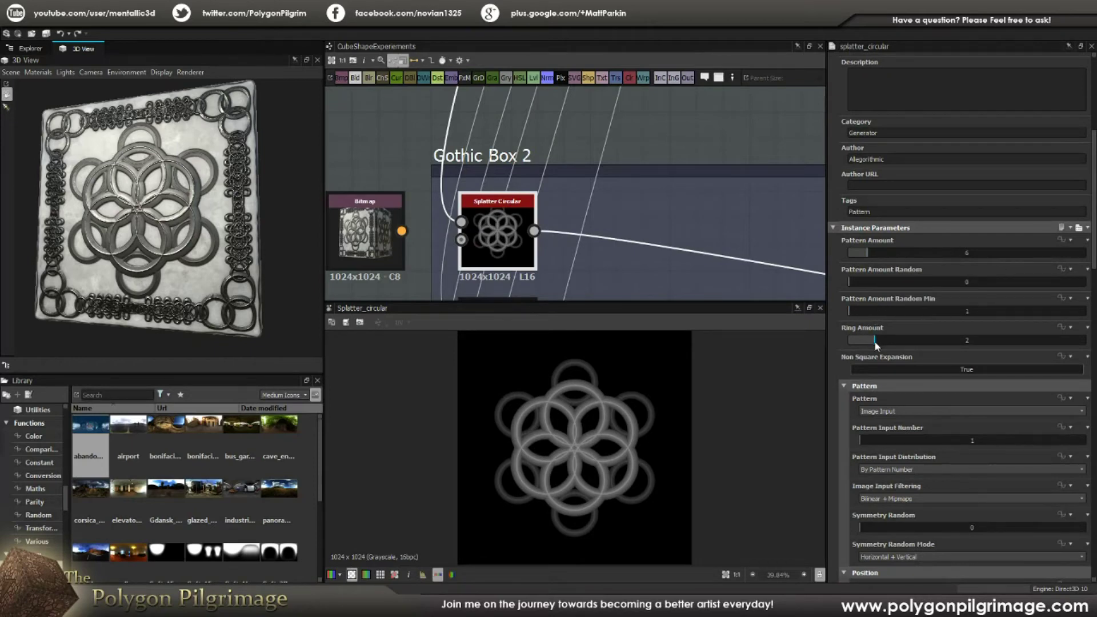
pyautogui.scroll(1, 571, 427)
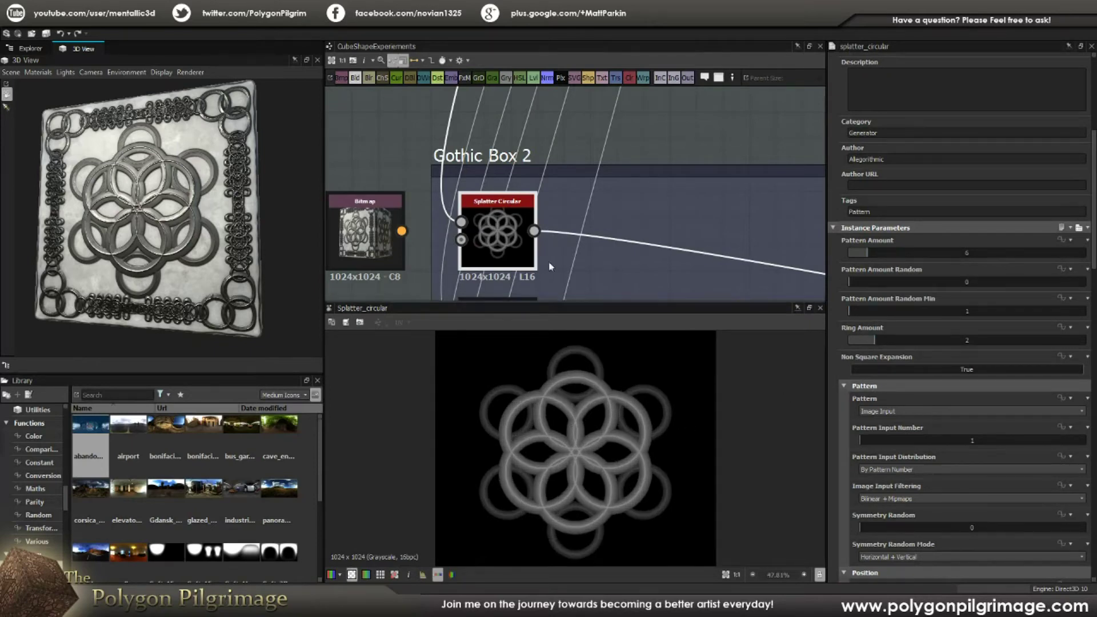
pyautogui.scroll(-2, 547, 236)
pyautogui.scroll(-3, 547, 236)
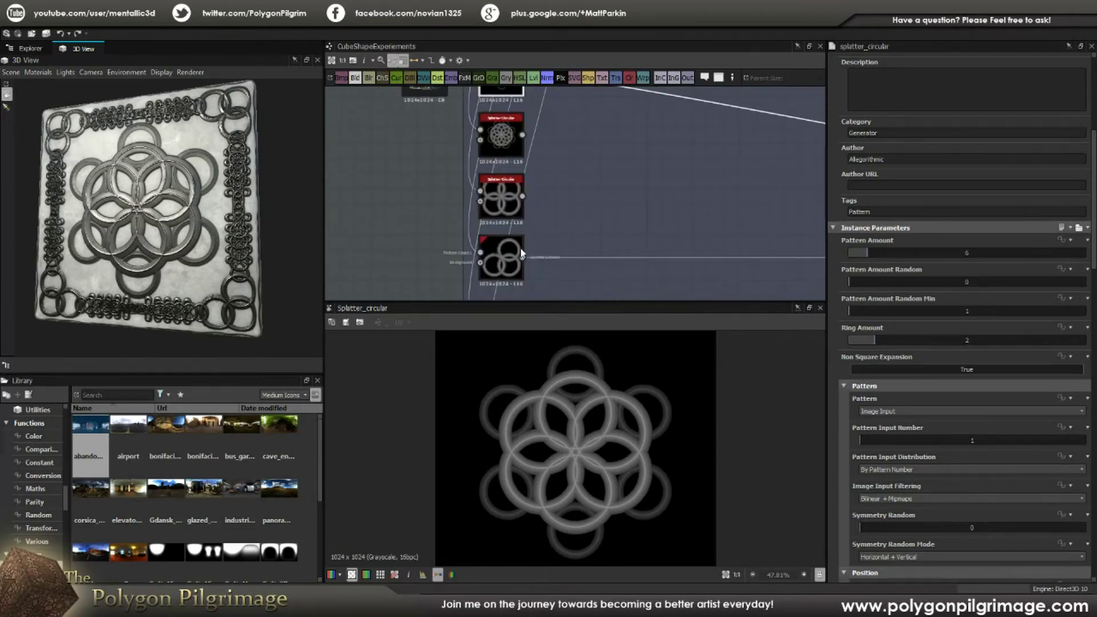
pyautogui.scroll(5, 580, 230)
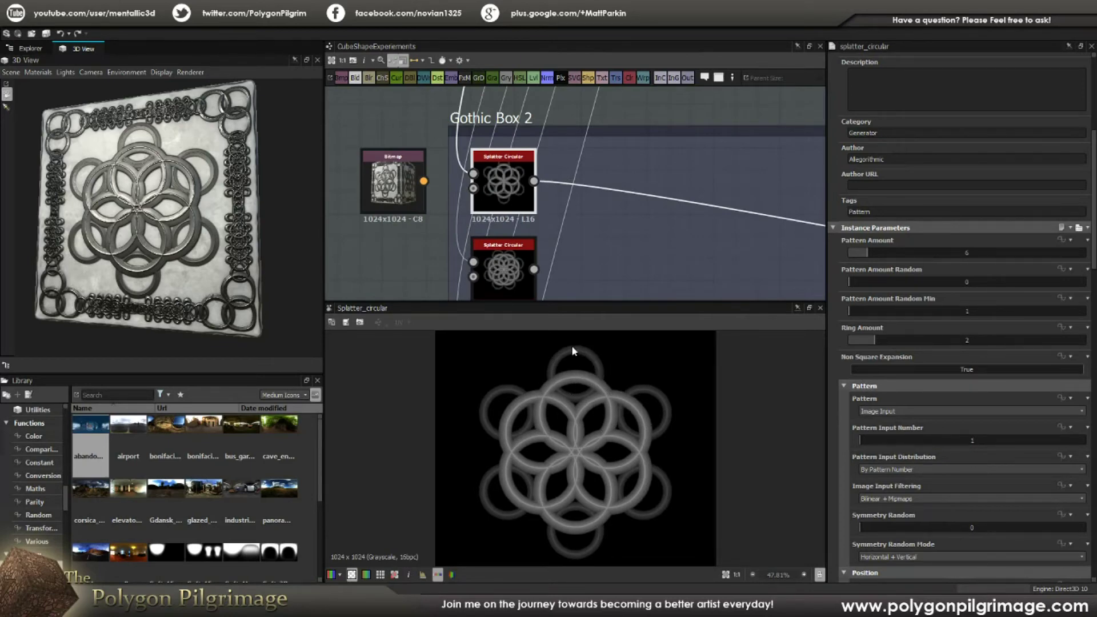
# Examine the first Splatter Circular node's Position, Size, Rotation and Color parameters, including the scale and luminance by ring number
pyautogui.scroll(-6, 836, 357)
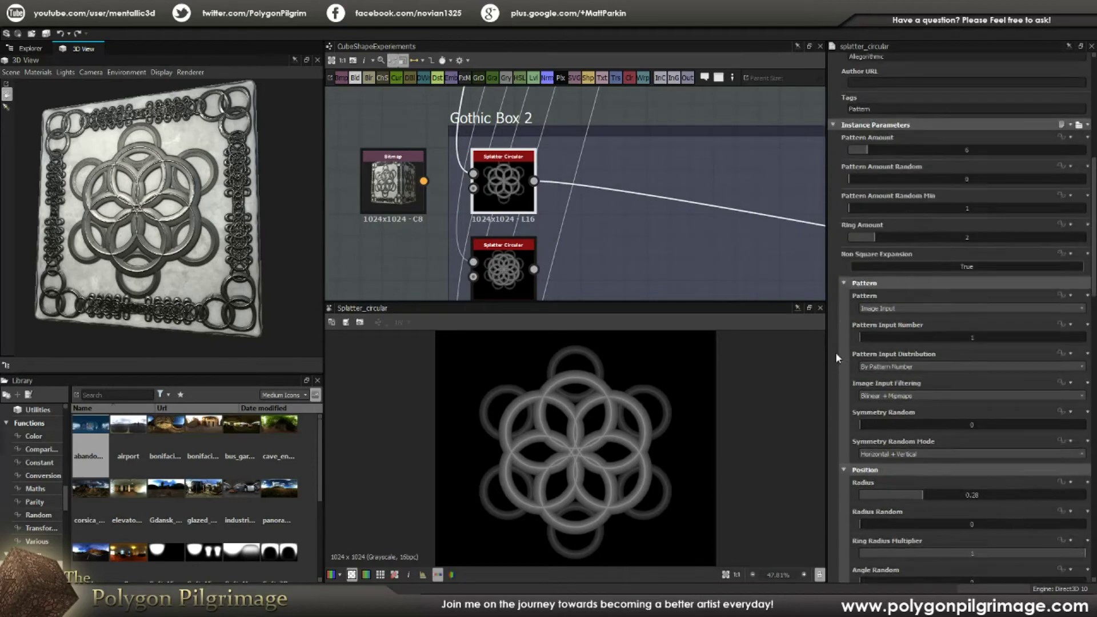
pyautogui.scroll(-1, 835, 352)
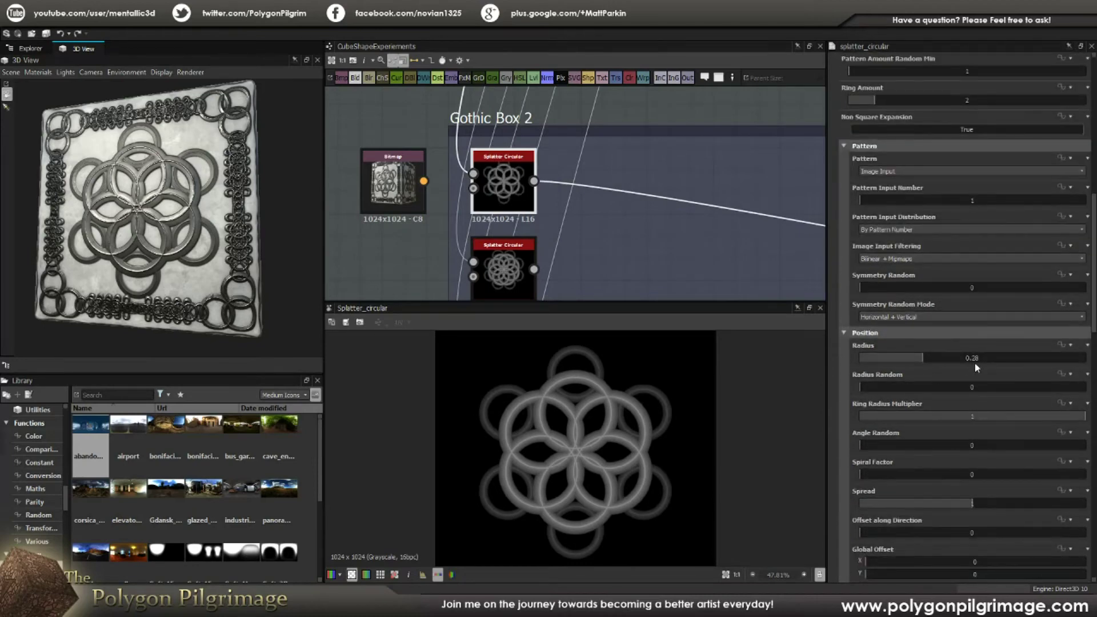
pyautogui.scroll(-2, 883, 359)
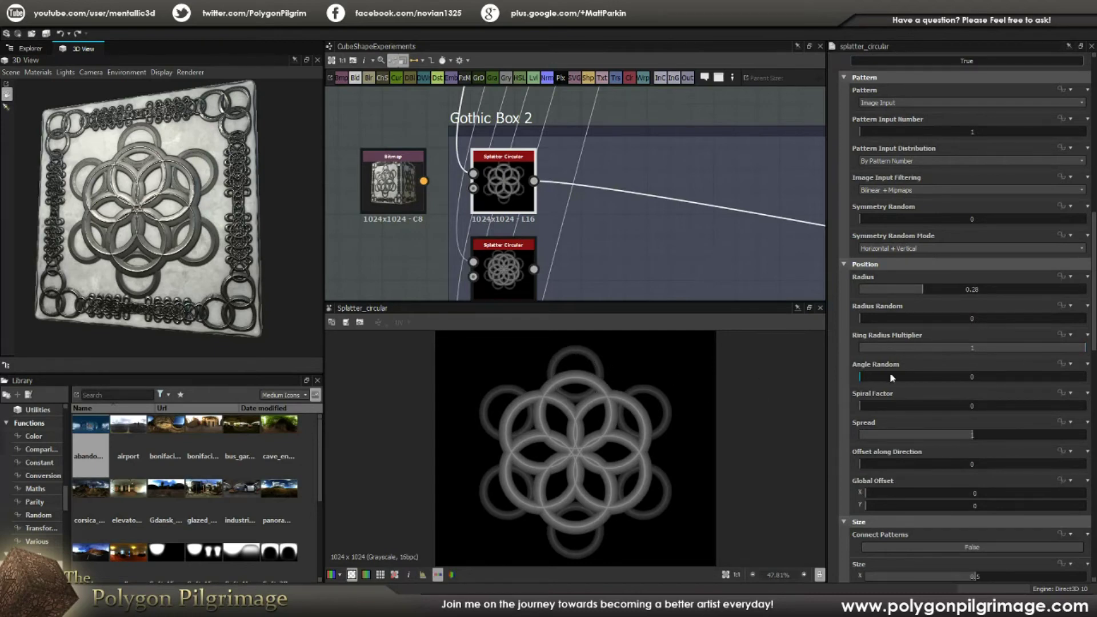
pyautogui.scroll(-3, 855, 384)
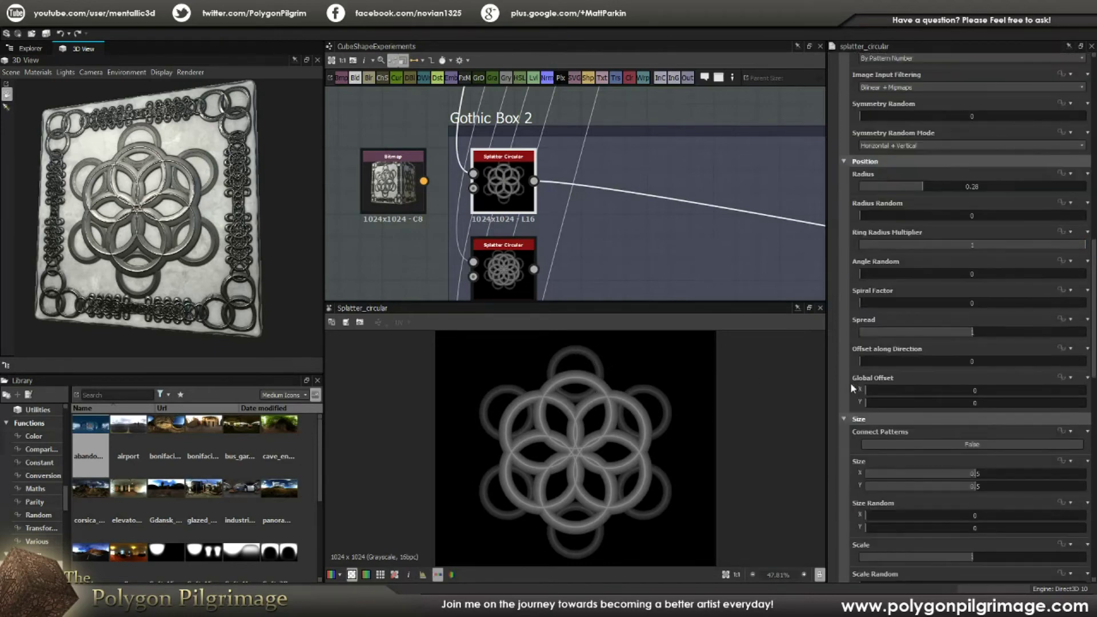
pyautogui.scroll(-3, 850, 366)
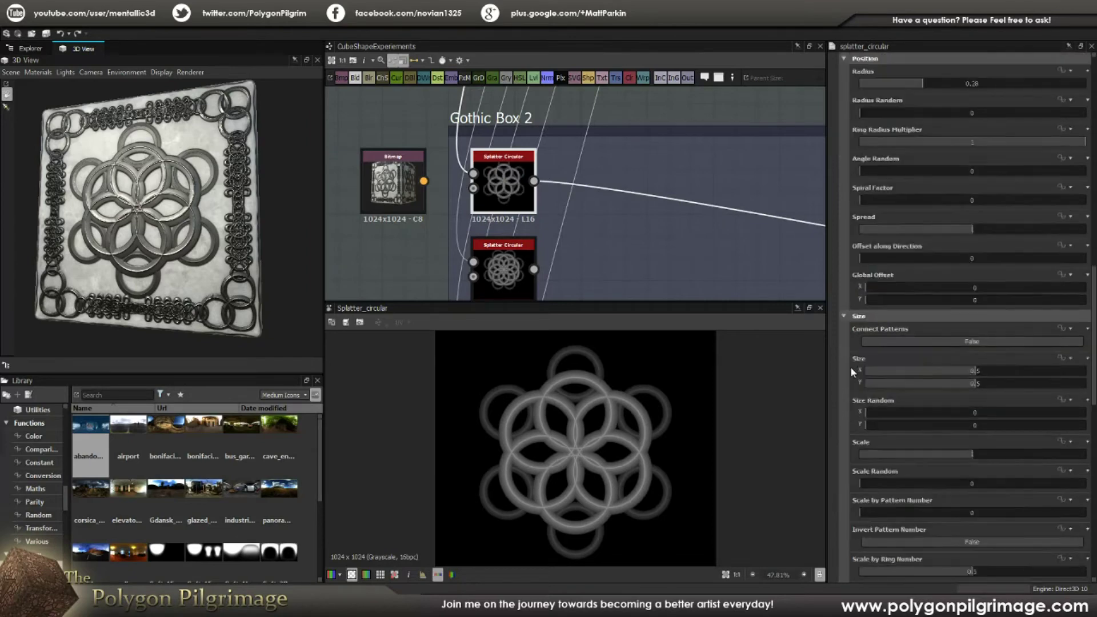
pyautogui.scroll(-2, 884, 390)
pyautogui.scroll(-2, 875, 390)
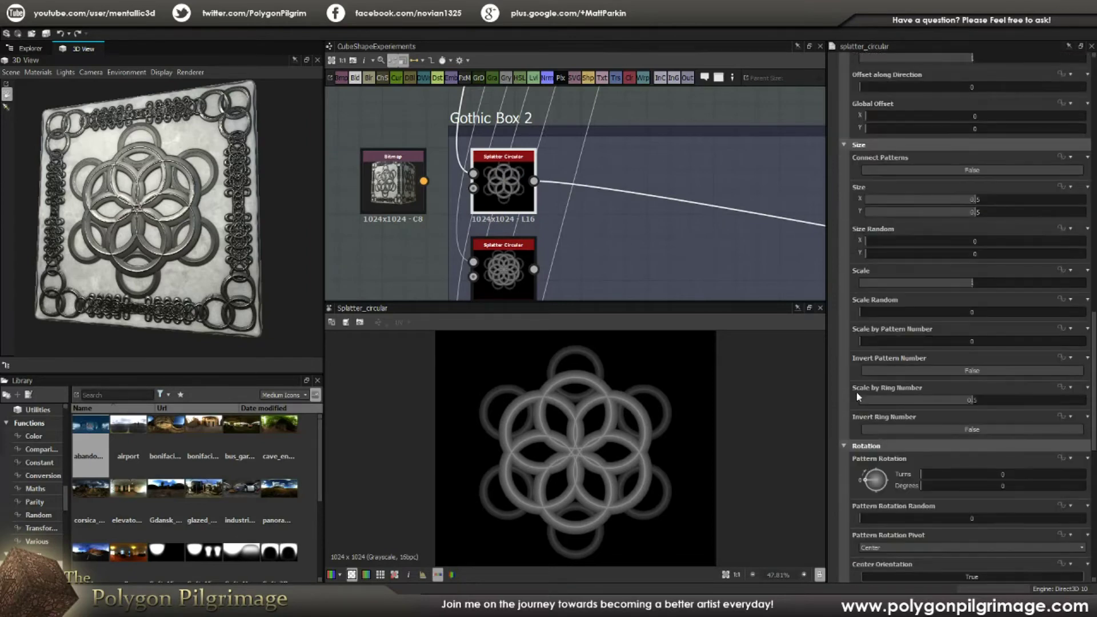
pyautogui.scroll(-13, 844, 393)
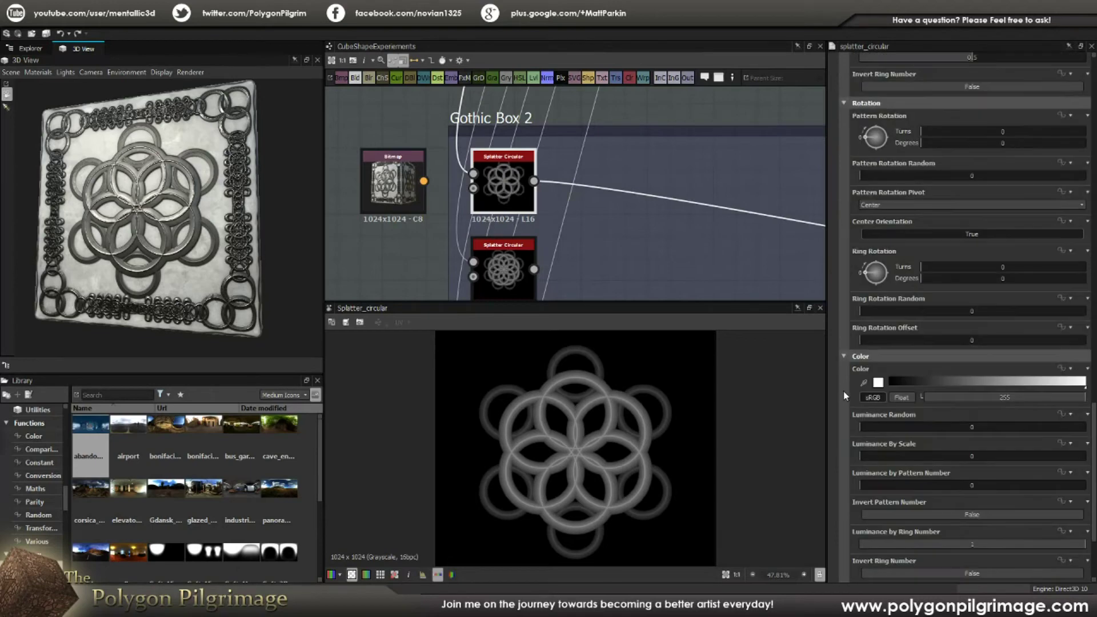
pyautogui.scroll(-1, 843, 391)
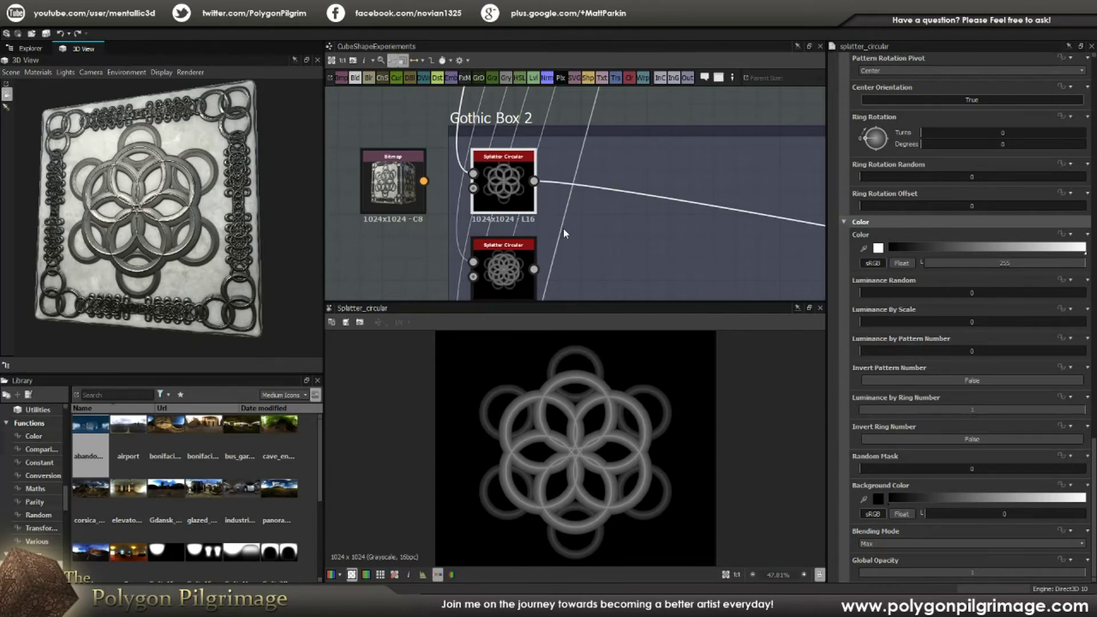
# Preview the second and third Splatter Circular nodes and compare their pattern and ring amounts
pyautogui.scroll(-2, 548, 228)
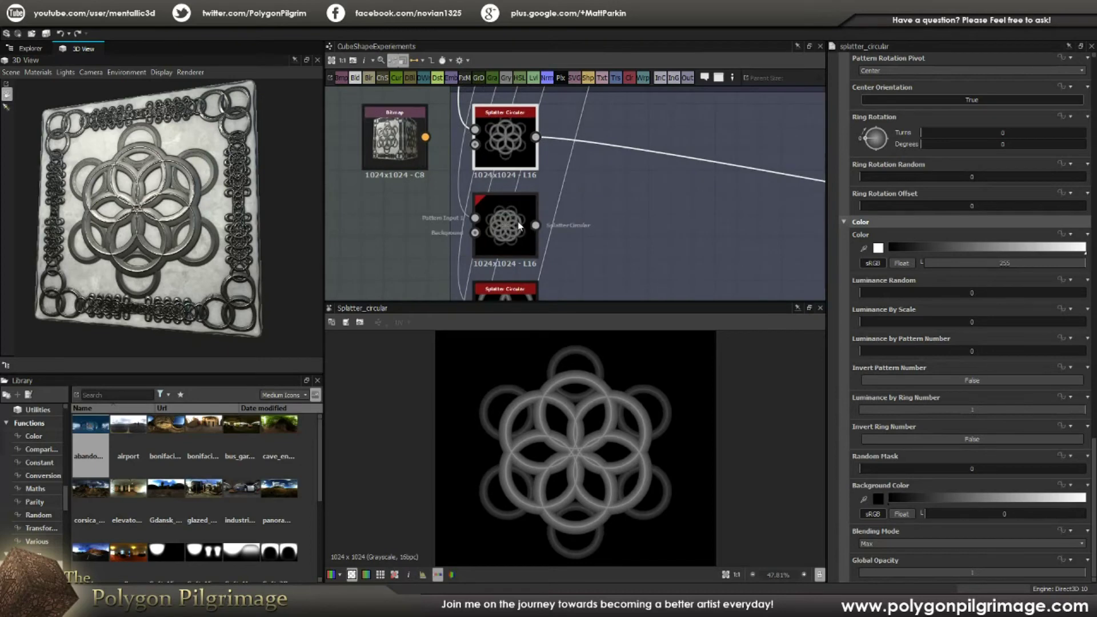
pyautogui.click(500, 230)
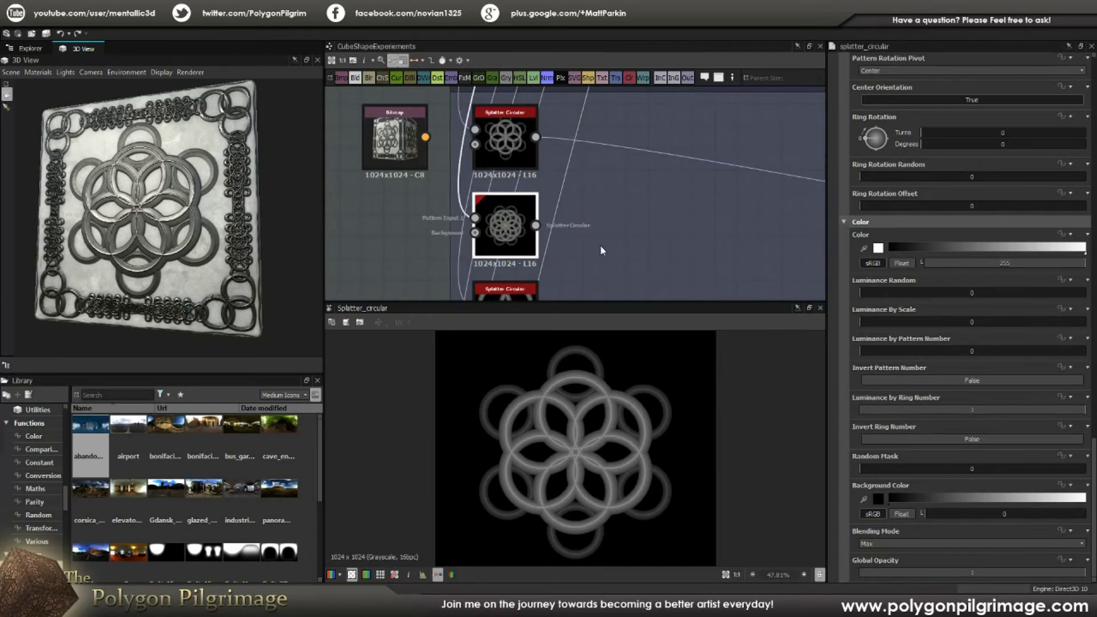
pyautogui.scroll(-2, 859, 373)
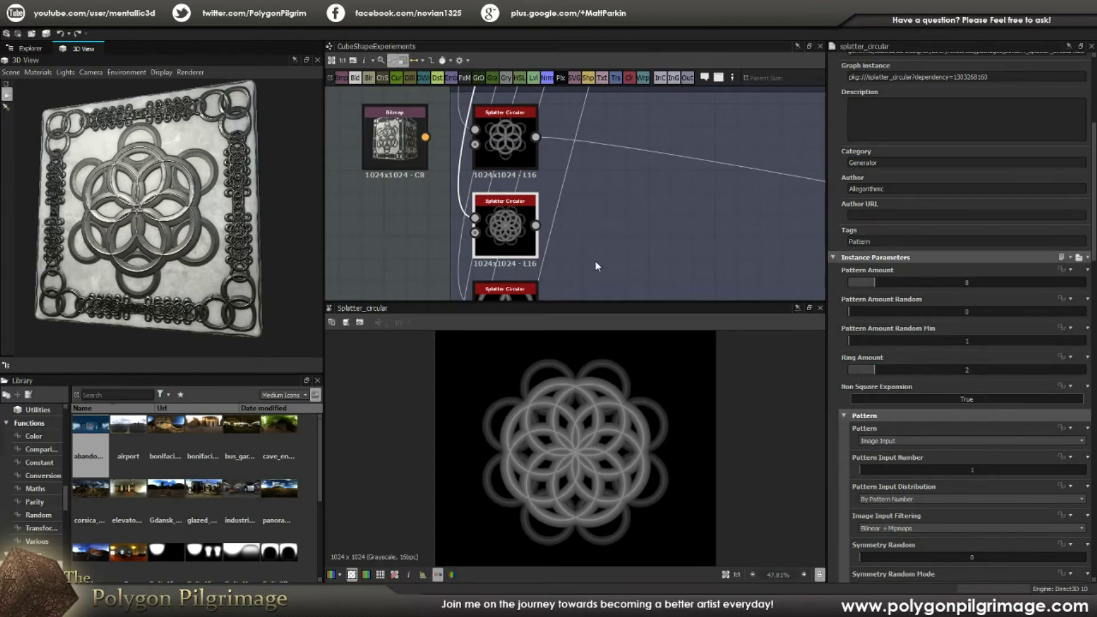
pyautogui.moveTo(595, 266); pyautogui.dragTo(570, 194, button='middle')
pyautogui.click(488, 228)
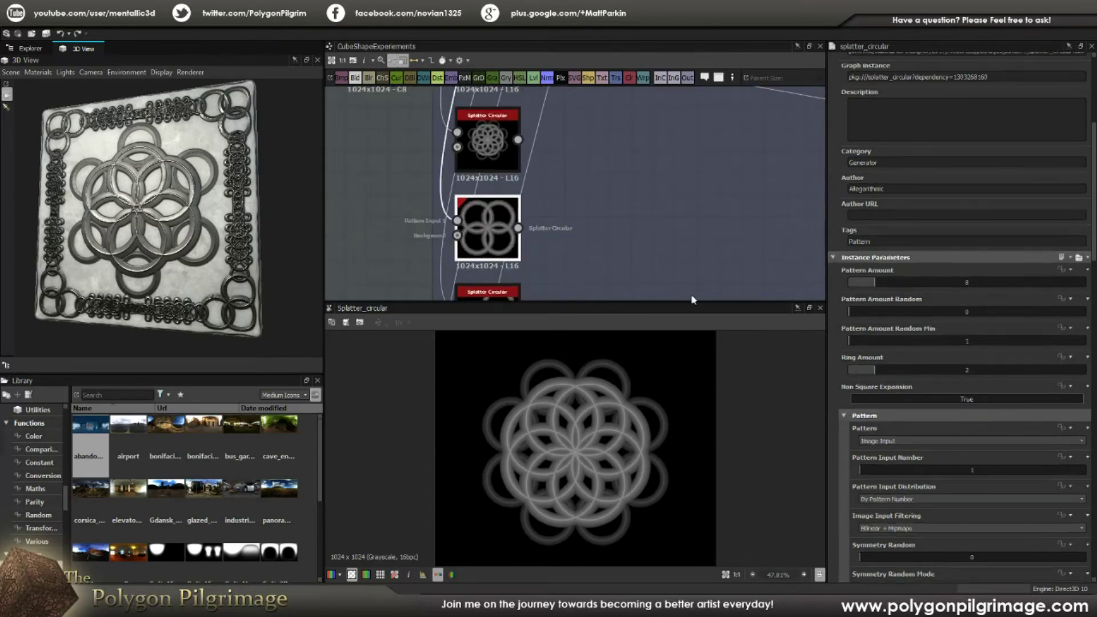
pyautogui.scroll(-1, 865, 389)
pyautogui.scroll(-2, 703, 397)
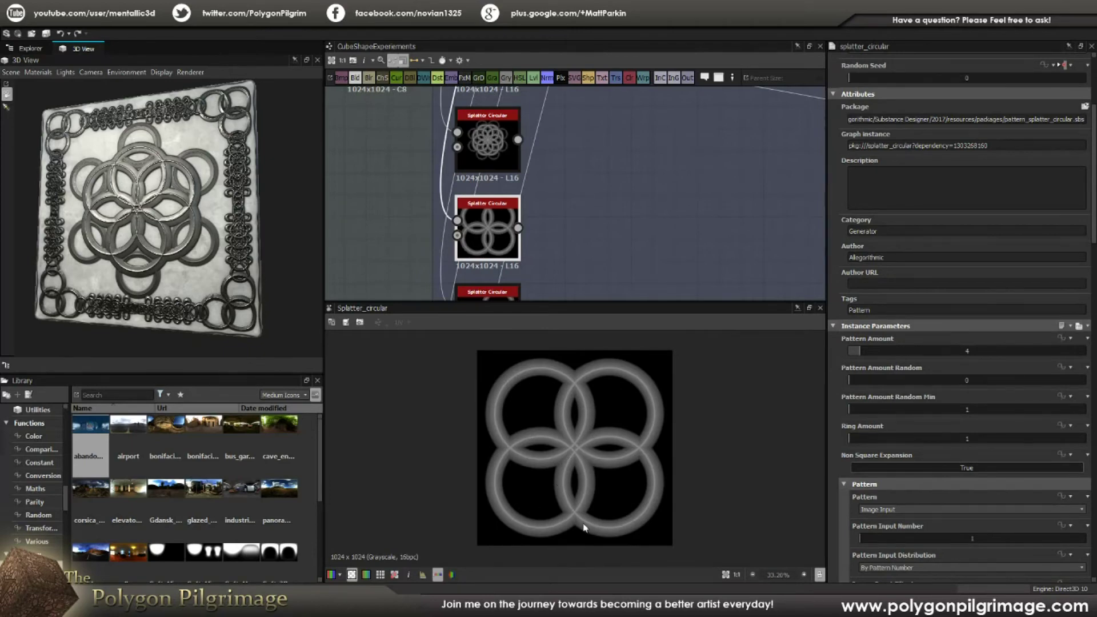
pyautogui.scroll(-1, 910, 419)
# Preview the fourth Splatter Circular node with the three corner rings and examine its parameters down to Random Mask
pyautogui.moveTo(594, 225); pyautogui.dragTo(558, 155, button='middle')
pyautogui.click(474, 239)
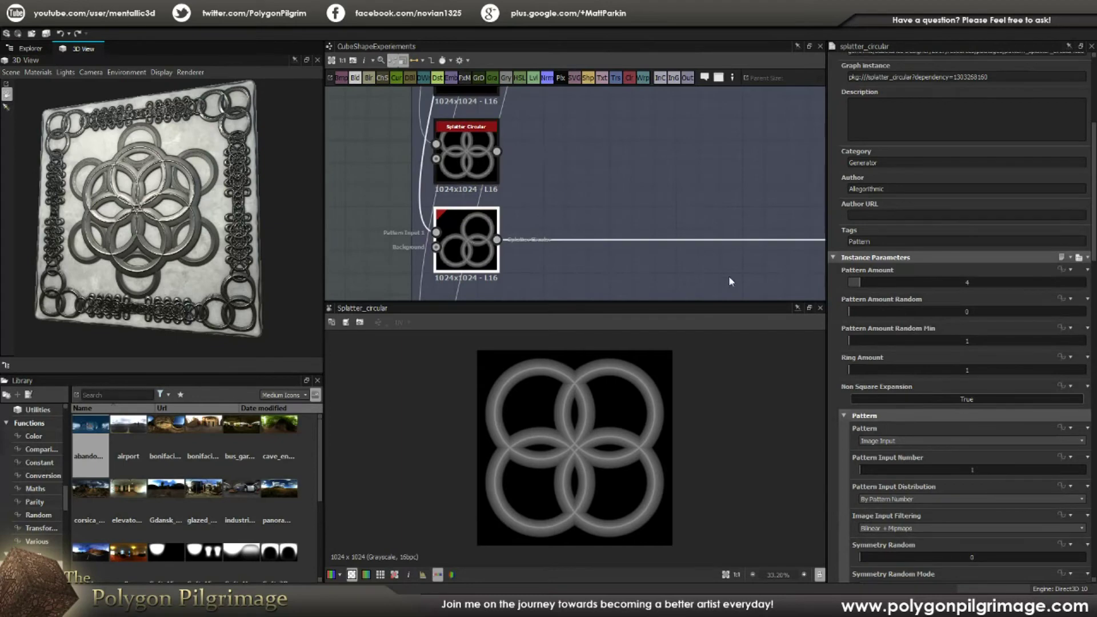
pyautogui.scroll(-5, 861, 362)
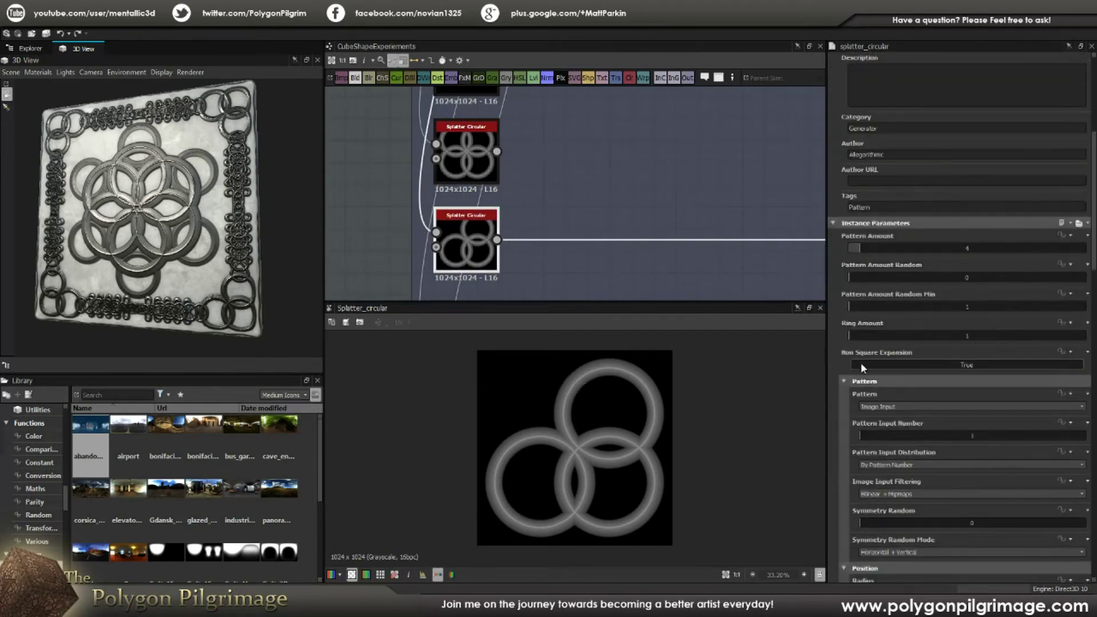
pyautogui.scroll(-8, 861, 366)
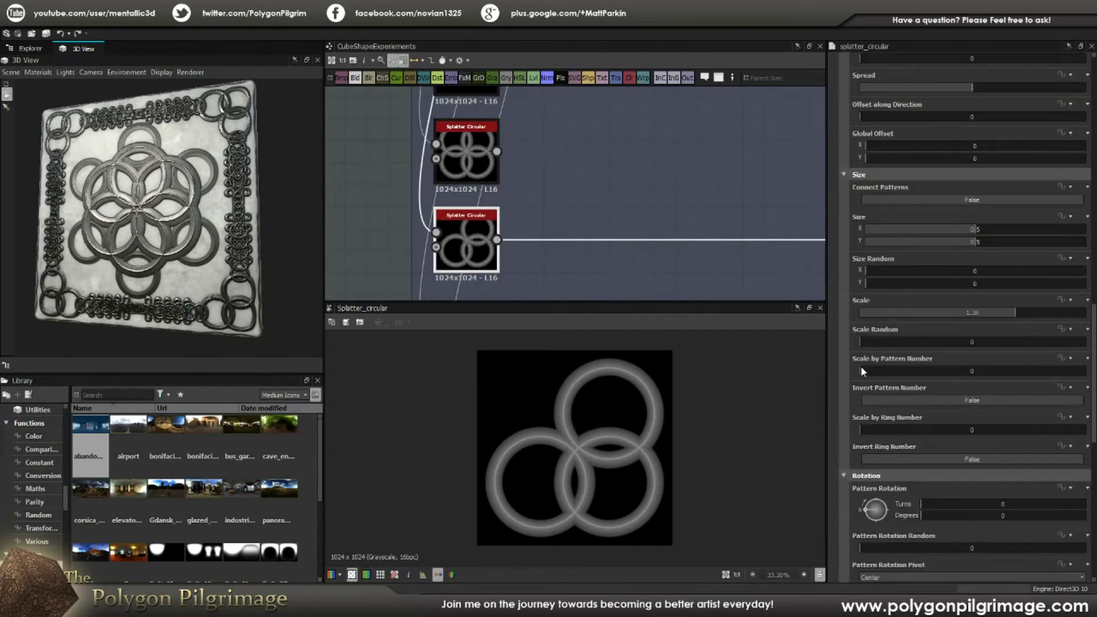
pyautogui.scroll(-4, 861, 365)
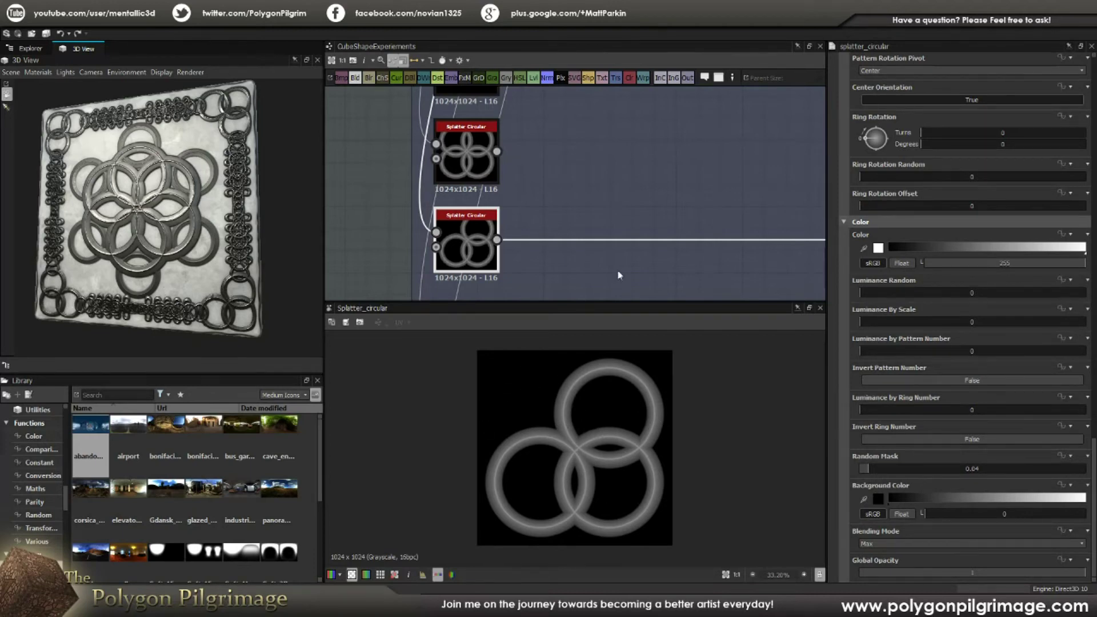
# Follow the fourth Splatter Circular node's output and preview the Transformation 2D node it feeds
pyautogui.scroll(-5, 623, 240)
pyautogui.moveTo(692, 234); pyautogui.dragTo(542, 200, button='middle')
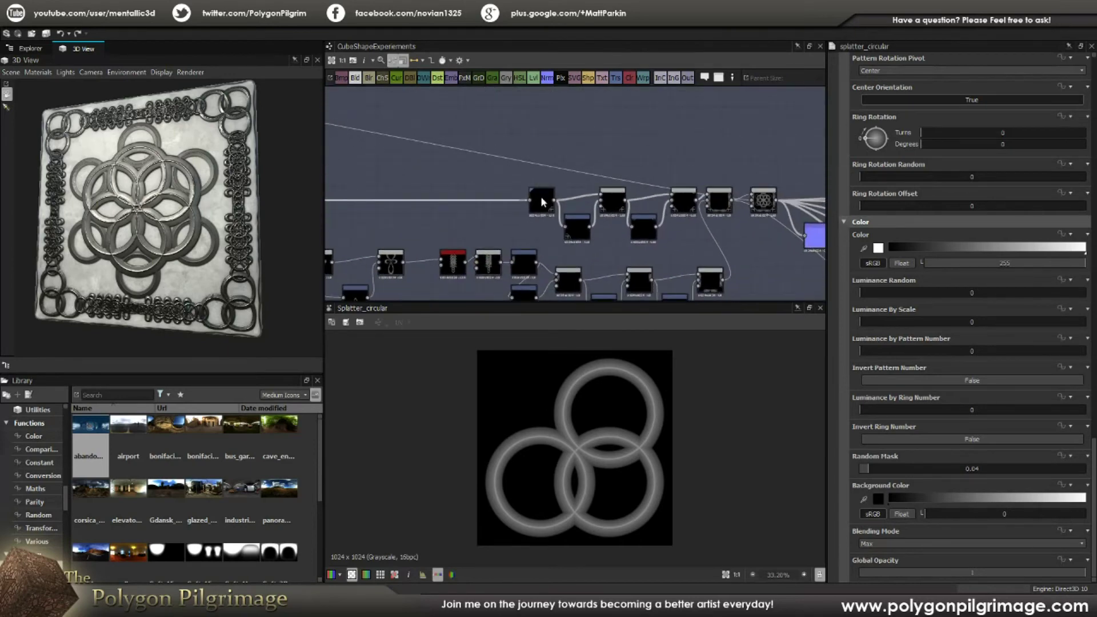
pyautogui.scroll(2, 542, 202)
pyautogui.doubleClick(542, 202)
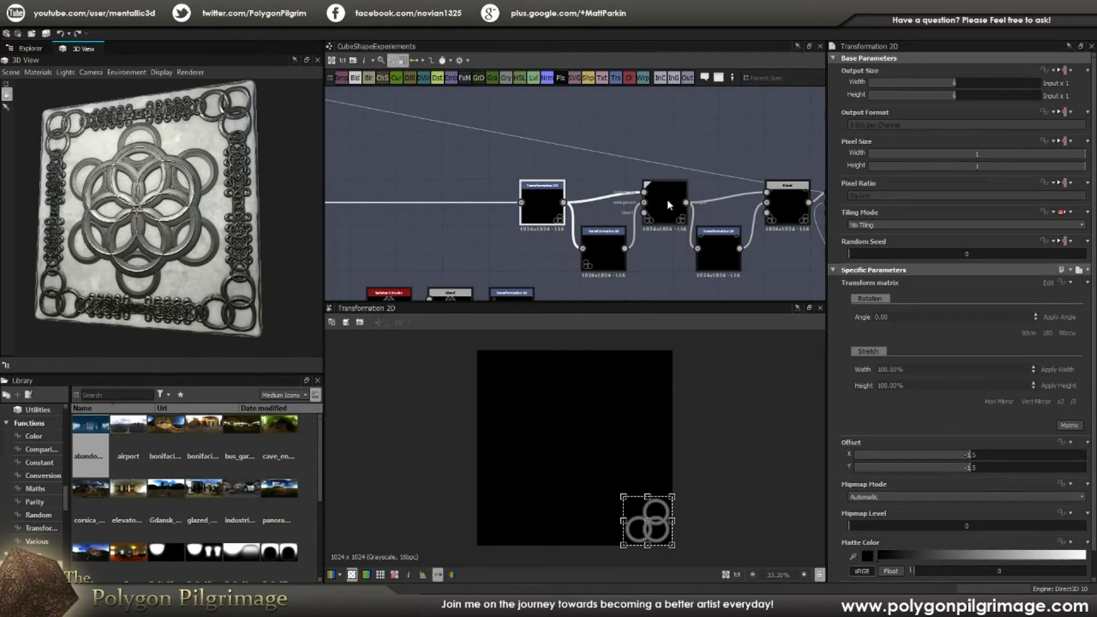
# Preview the Blend that combines the ring clusters in all four corners, and the following Blend that adds the border chains
pyautogui.click(784, 203)
pyautogui.doubleClick(784, 201)
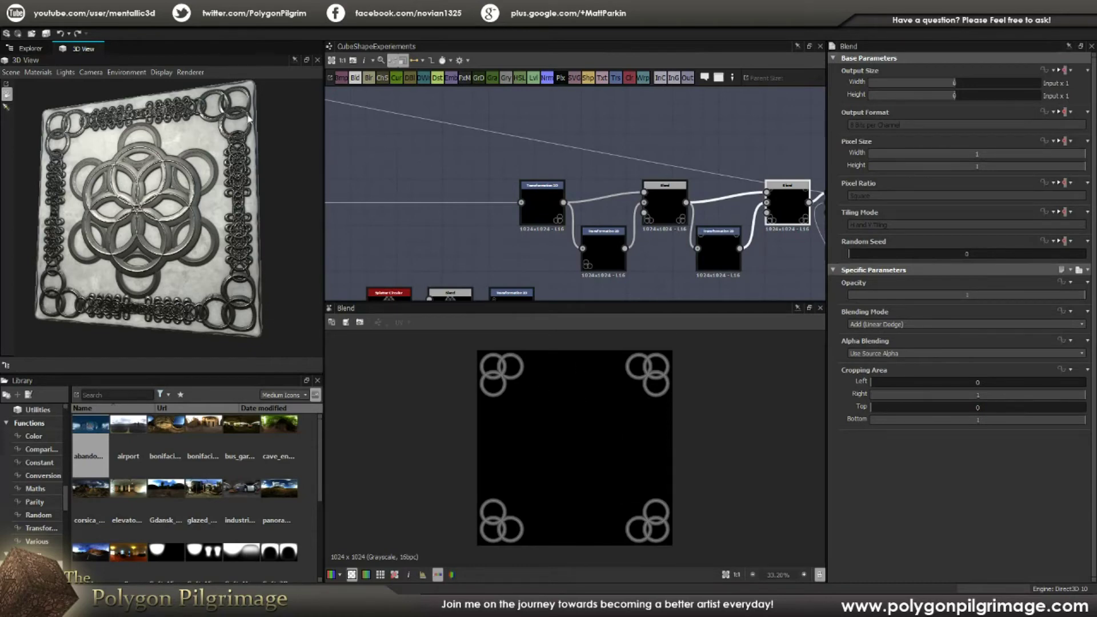
pyautogui.moveTo(686, 159); pyautogui.dragTo(537, 155, button='middle')
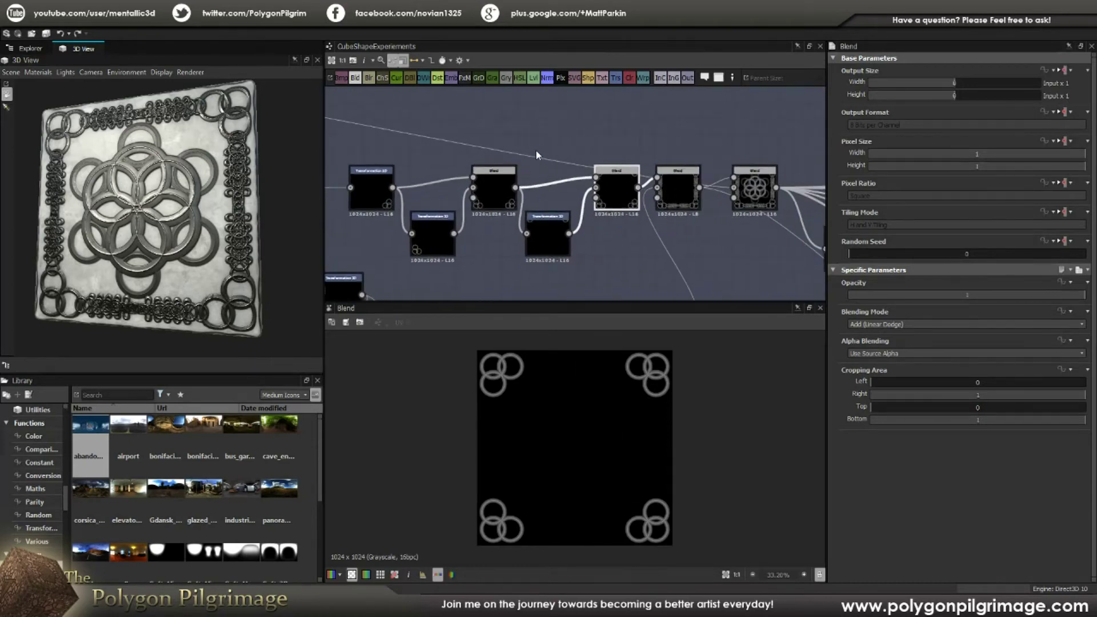
pyautogui.doubleClick(677, 186)
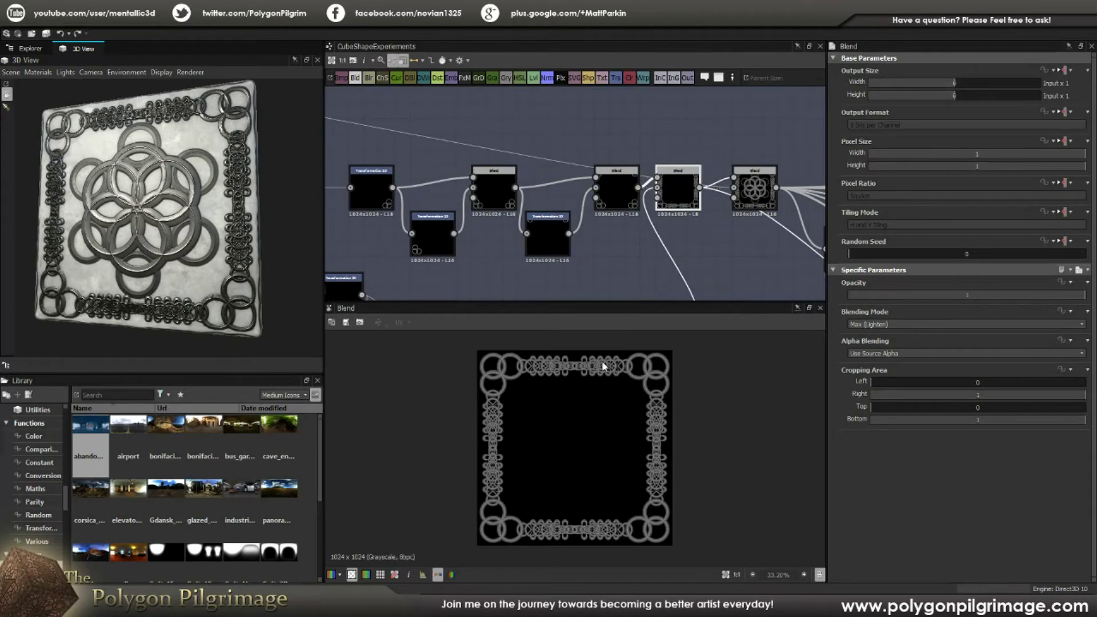
# Locate the branch that builds the border chain and preview the Blend holding its complete four-loop link shape
pyautogui.moveTo(622, 222); pyautogui.dragTo(648, 175, button='middle')
pyautogui.scroll(-3, 604, 205)
pyautogui.moveTo(605, 205); pyautogui.dragTo(715, 227, button='middle')
pyautogui.scroll(4, 465, 194)
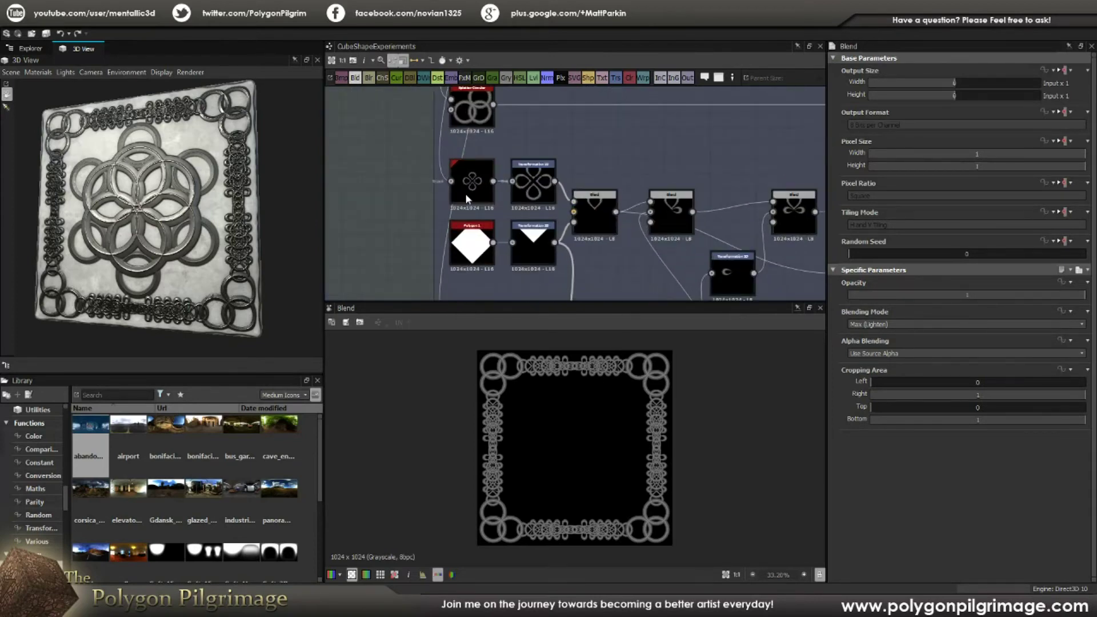
pyautogui.press('f')
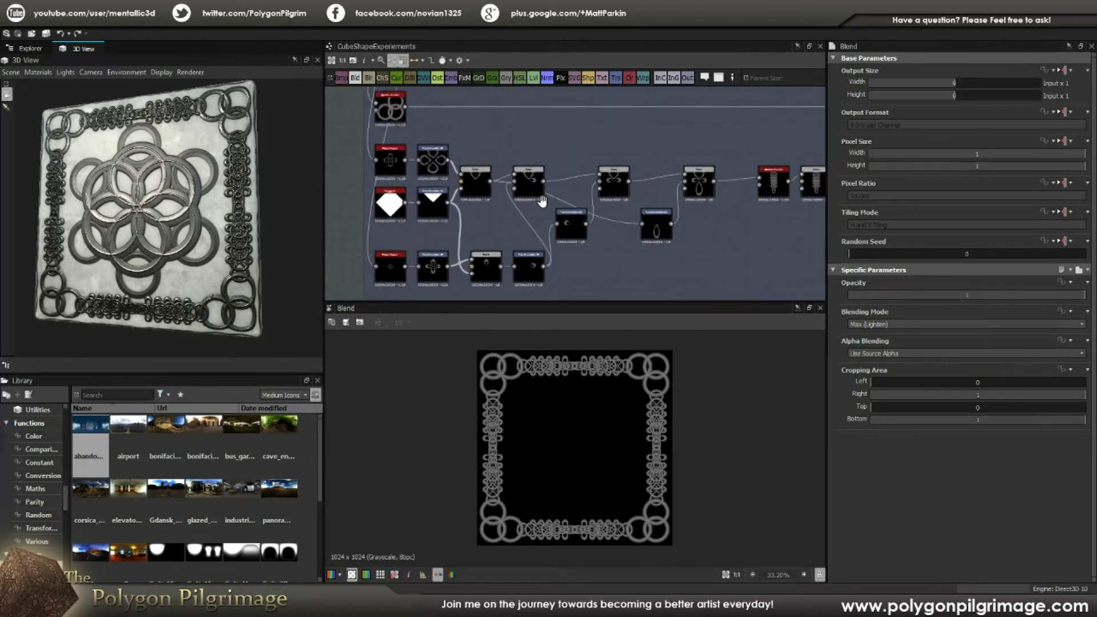
pyautogui.doubleClick(687, 184)
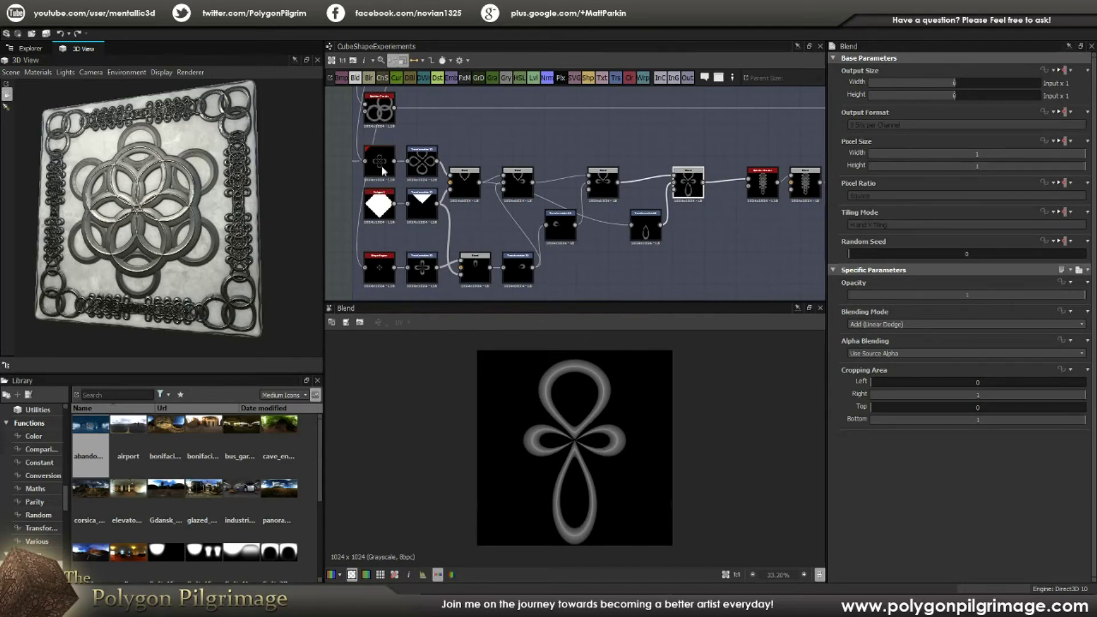
# Preview the upper Shape Mapper node, examine its instance parameters, and view the Transformation 2D that enlarges its four loops
pyautogui.scroll(2, 400, 175)
pyautogui.doubleClick(414, 180)
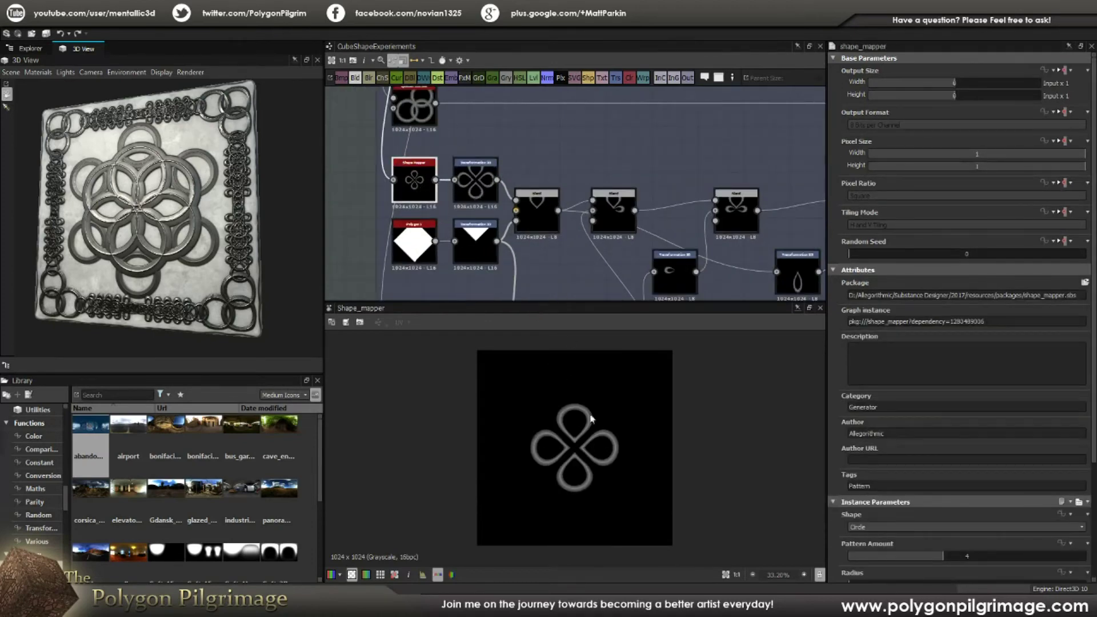
pyautogui.scroll(-3, 918, 416)
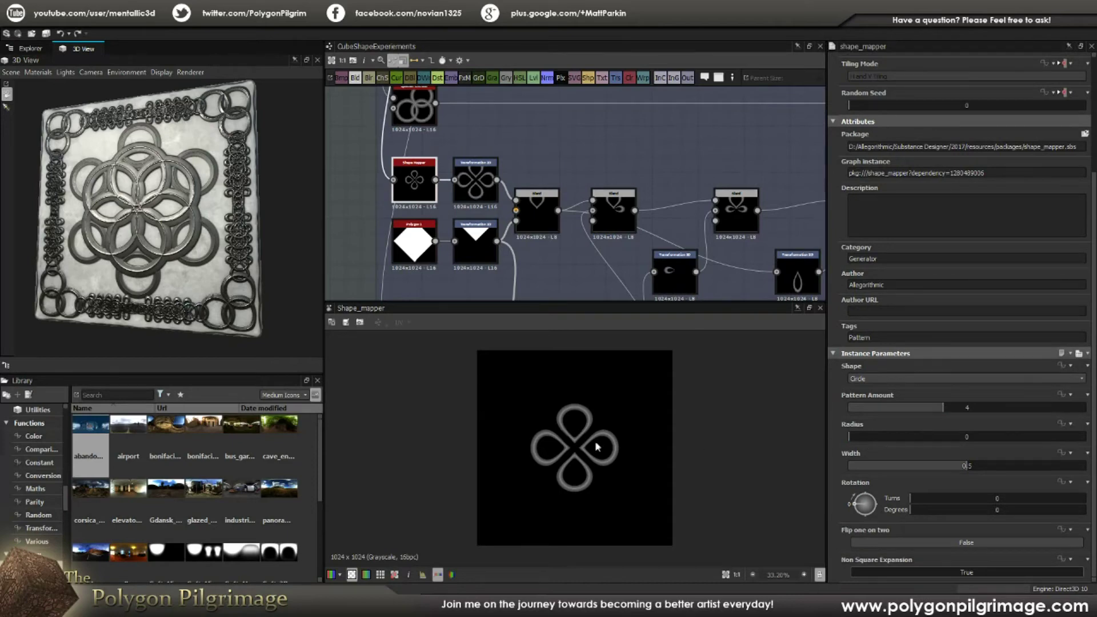
pyautogui.click(476, 173)
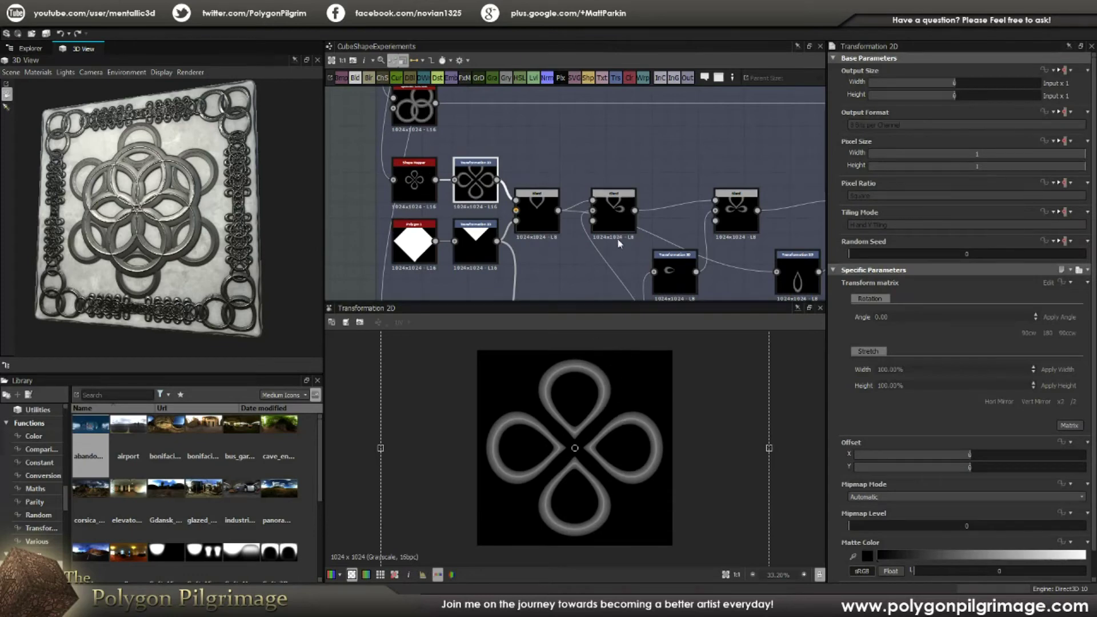
pyautogui.moveTo(536, 233); pyautogui.dragTo(554, 205, button='middle')
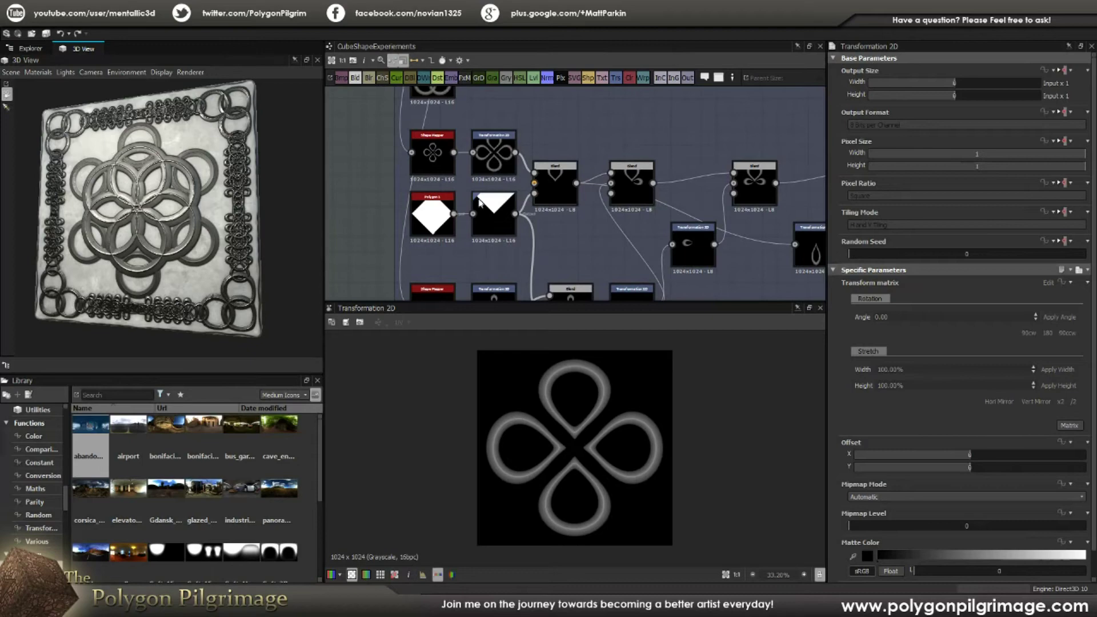
# Examine the Polygon 1 diamond's parameters and preview how its shifted triangle masks a single loop in the Blend
pyautogui.click(432, 215)
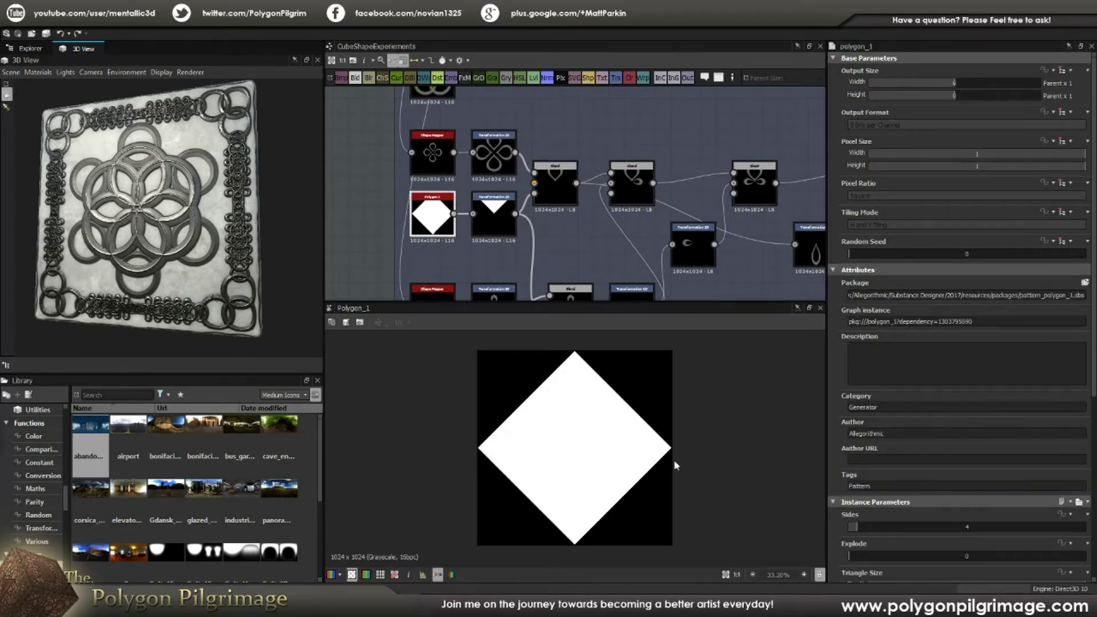
pyautogui.scroll(-4, 941, 480)
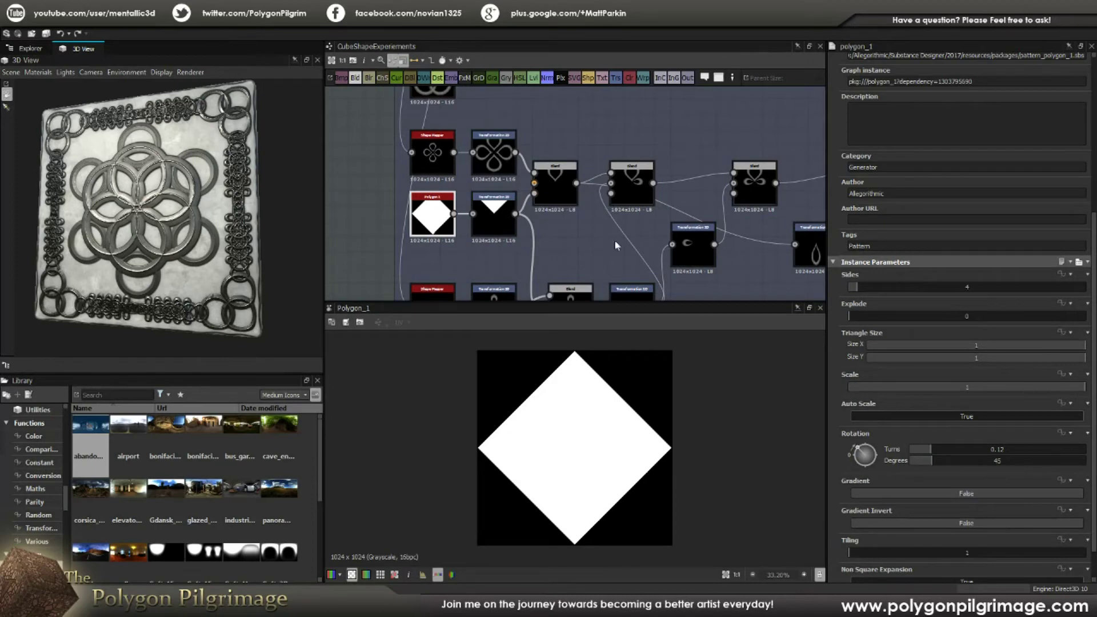
pyautogui.click(507, 227)
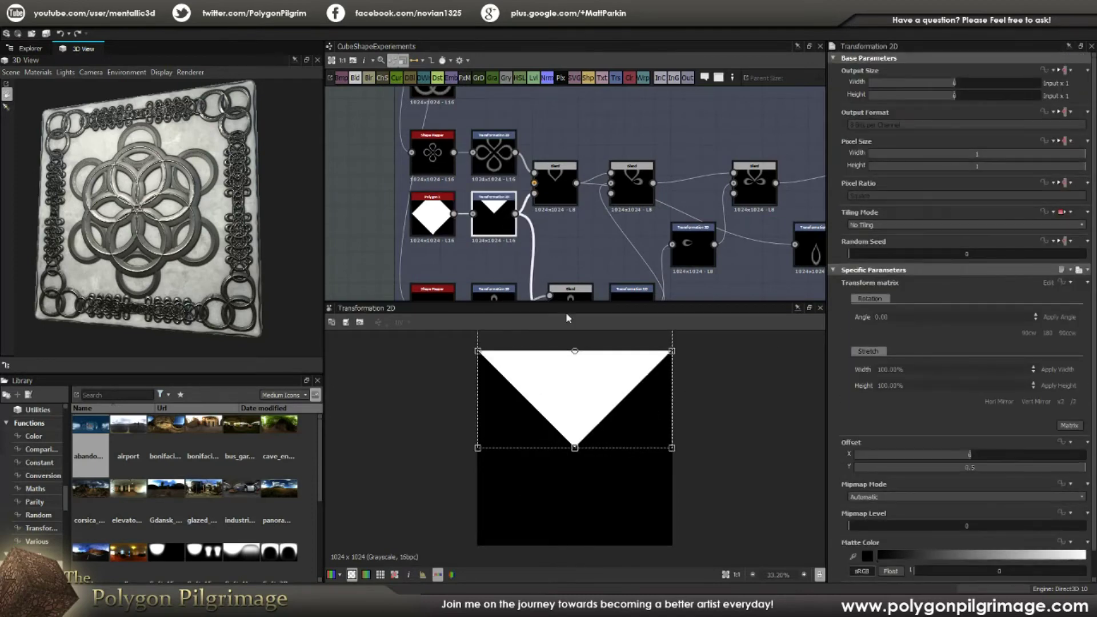
pyautogui.click(551, 183)
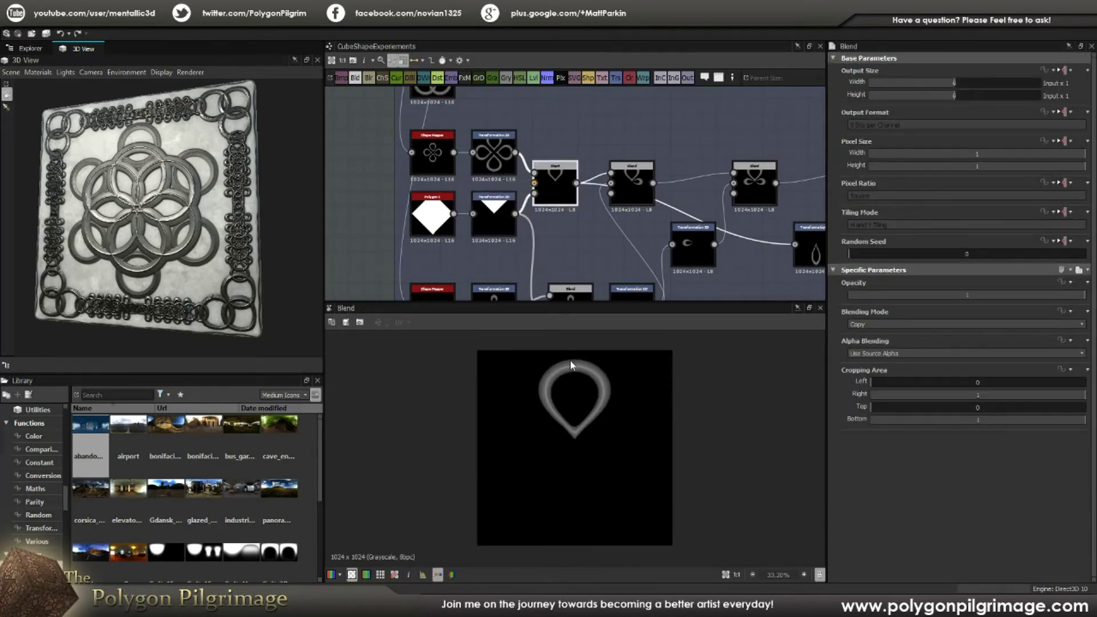
pyautogui.scroll(-2, 586, 228)
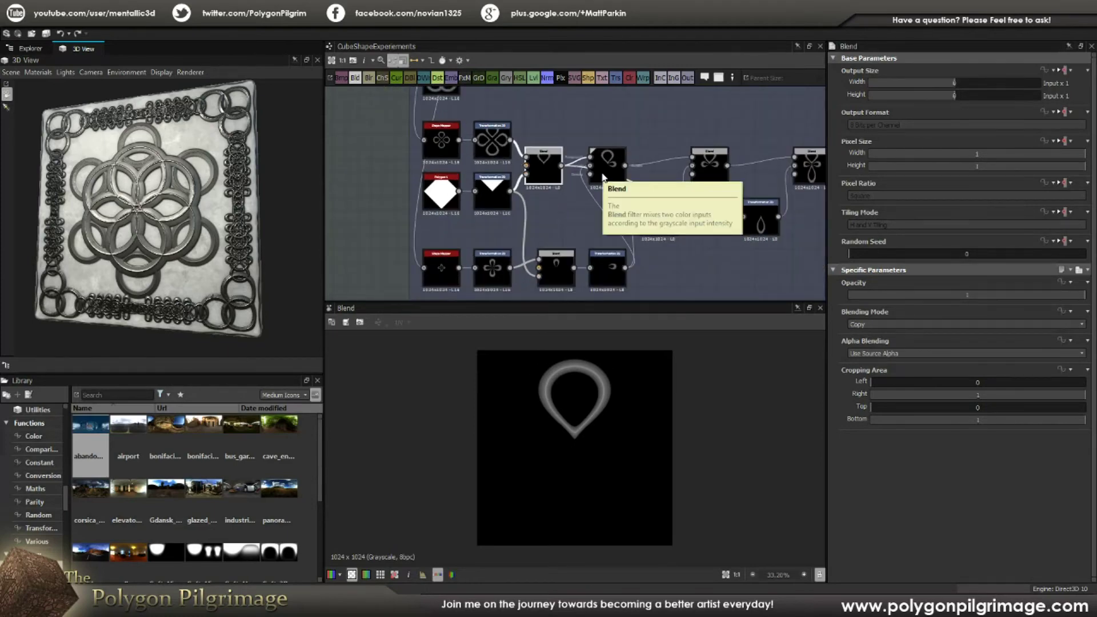
# Examine the lower Shape Mapper's radius and width parameters, inspect its pattern up close, and preview the Transformation 2D it feeds
pyautogui.click(444, 267)
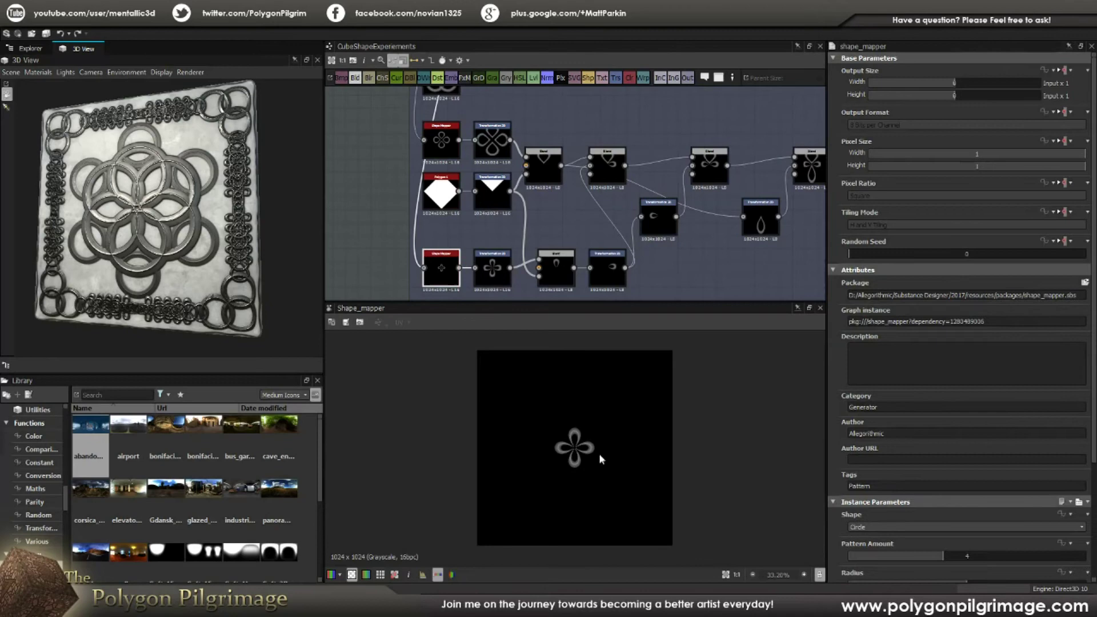
pyautogui.scroll(-3, 847, 415)
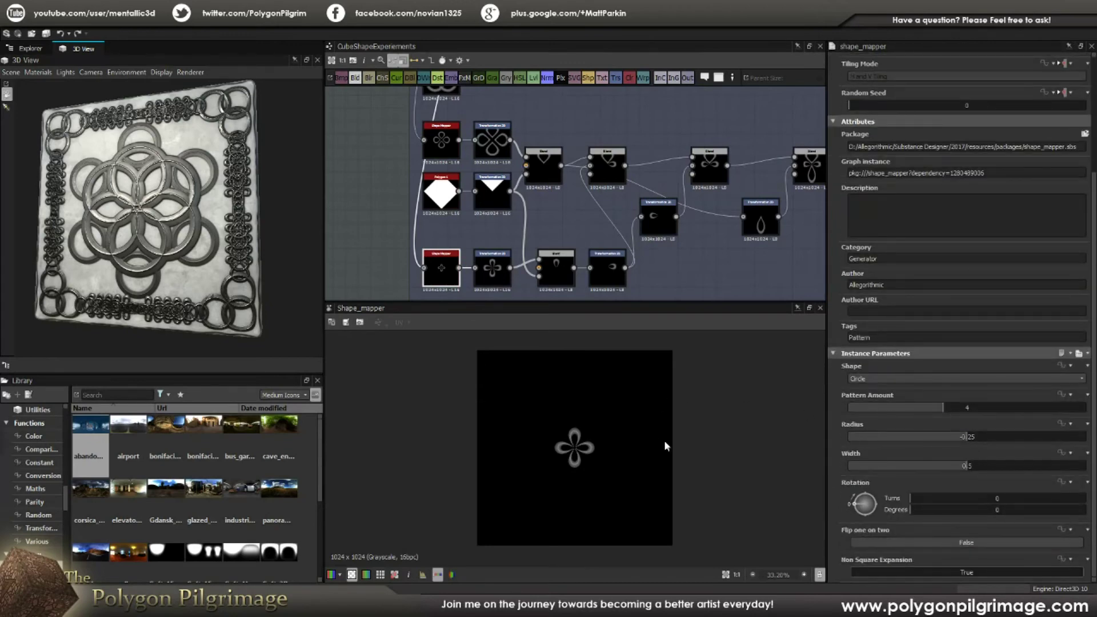
pyautogui.scroll(8, 615, 454)
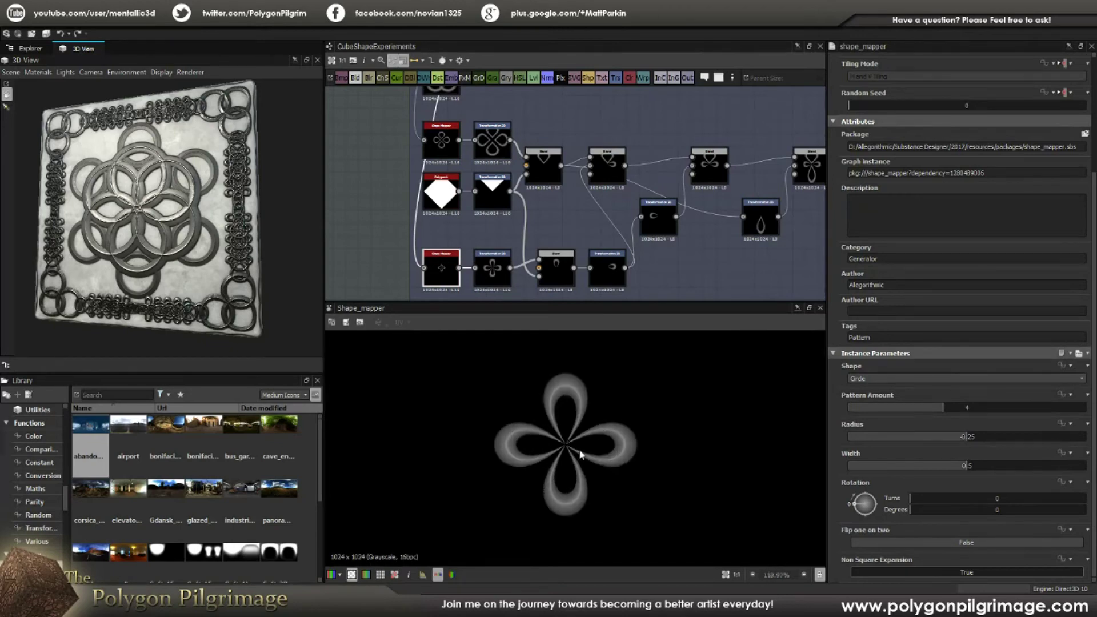
pyautogui.scroll(-4, 580, 454)
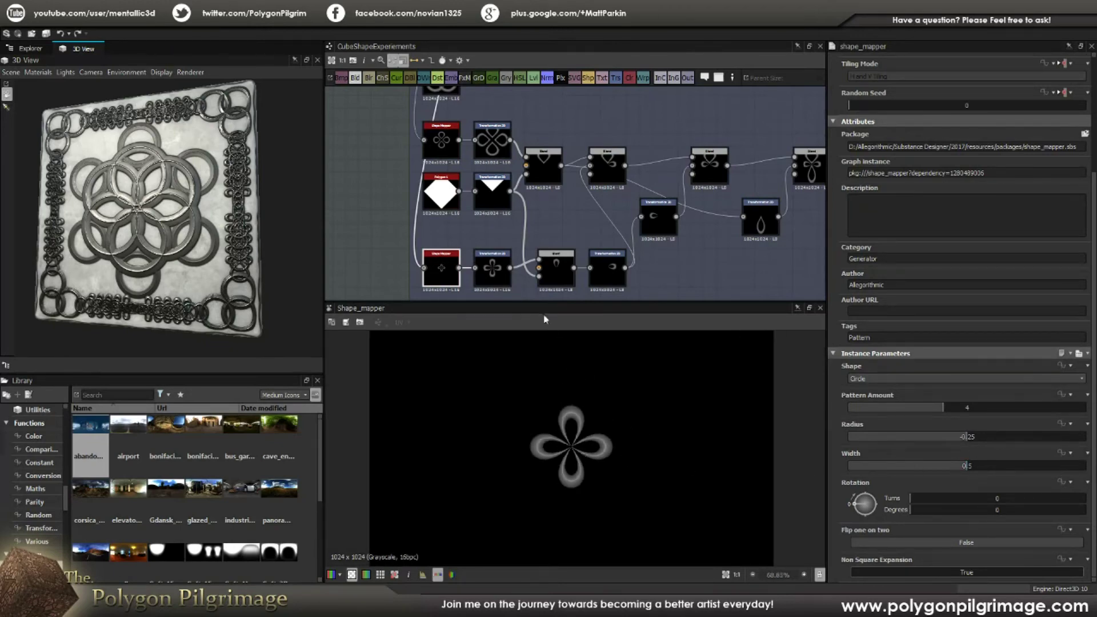
pyautogui.click(492, 265)
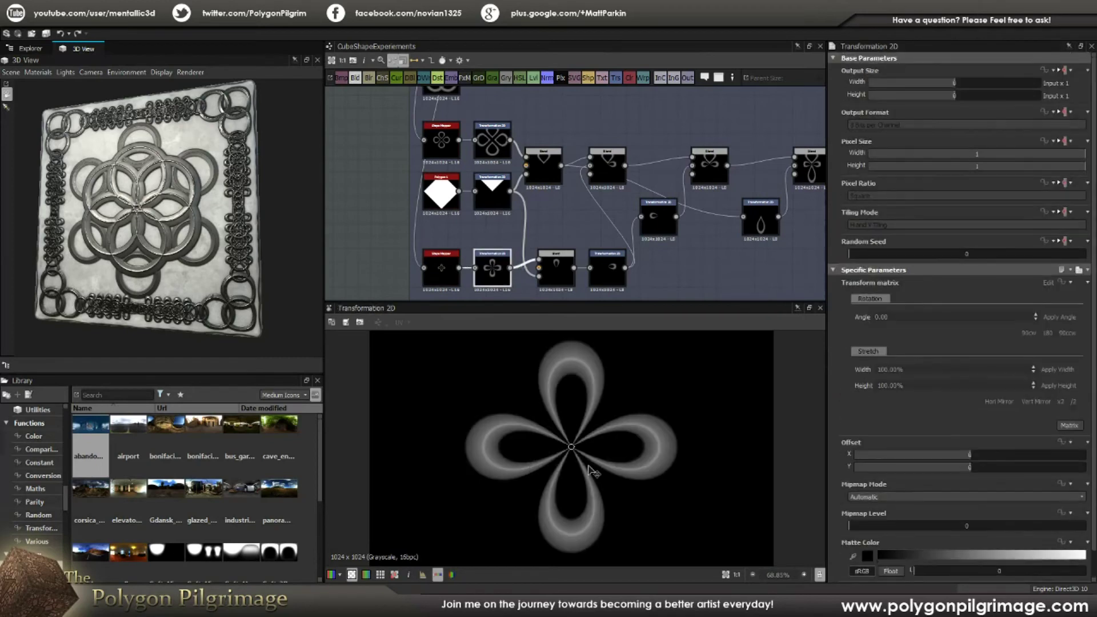
# Preview the masked small loop, its rotated Transformation 2D copy, and the Blend adding it to the large loop
pyautogui.click(555, 265)
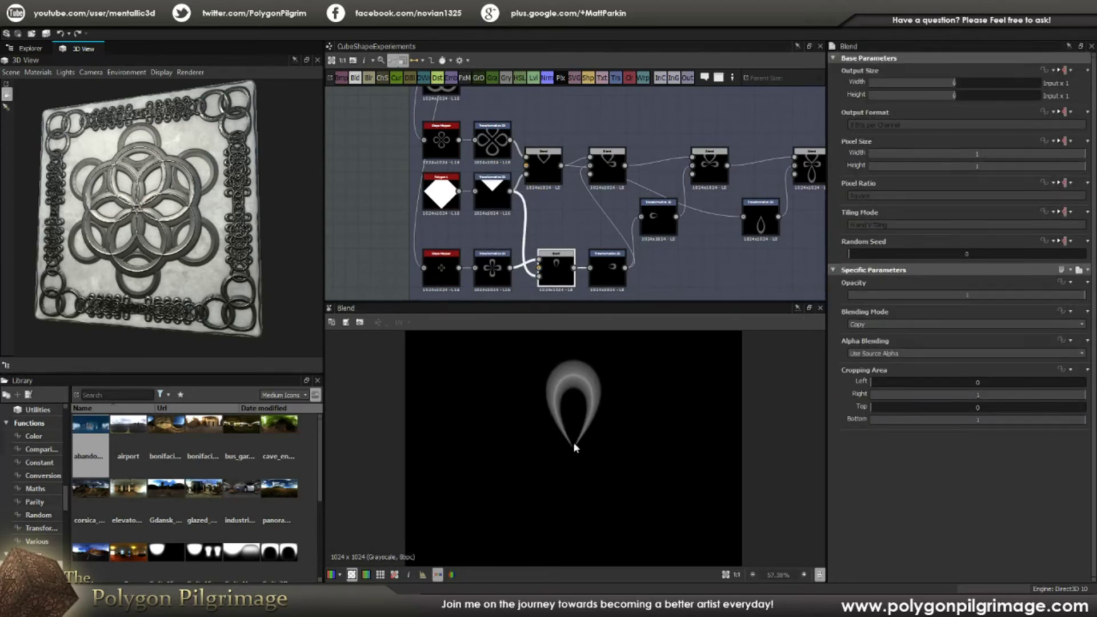
pyautogui.scroll(-1, 573, 455)
pyautogui.click(601, 262)
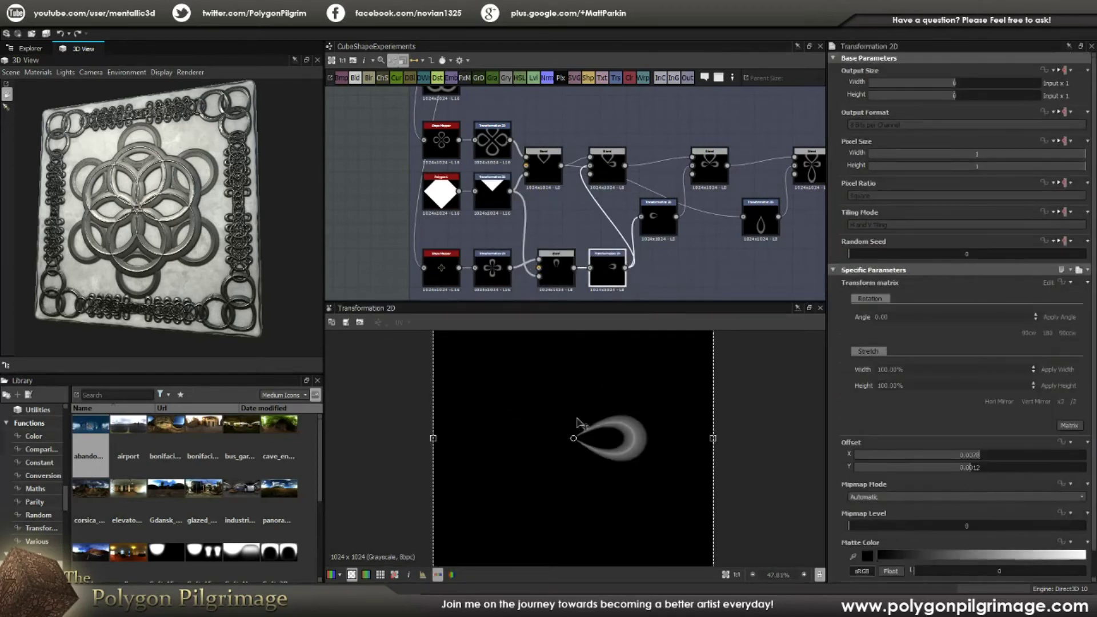
pyautogui.click(606, 165)
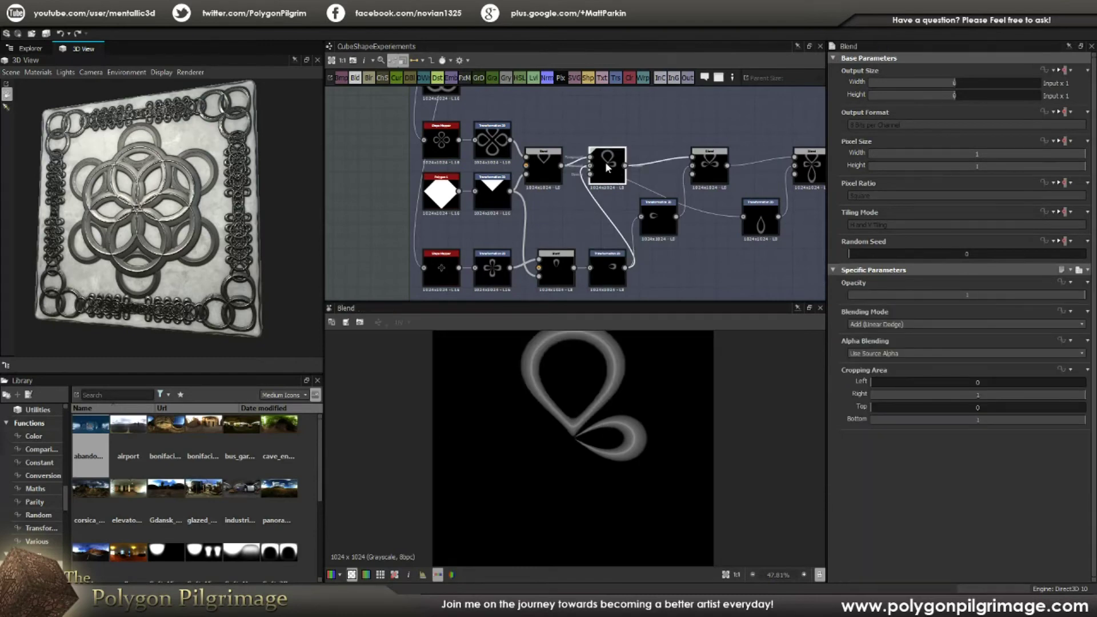
# Trace how the opposite side loop and the stretched lower loop are transformed and blended into the finished link shape
pyautogui.click(661, 216)
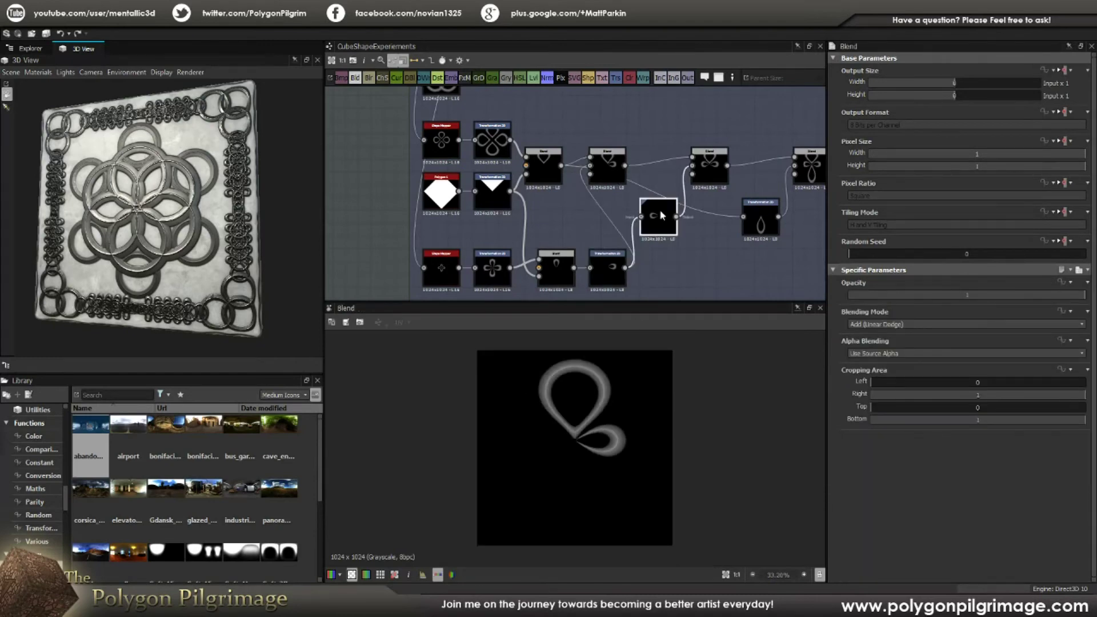
pyautogui.click(710, 167)
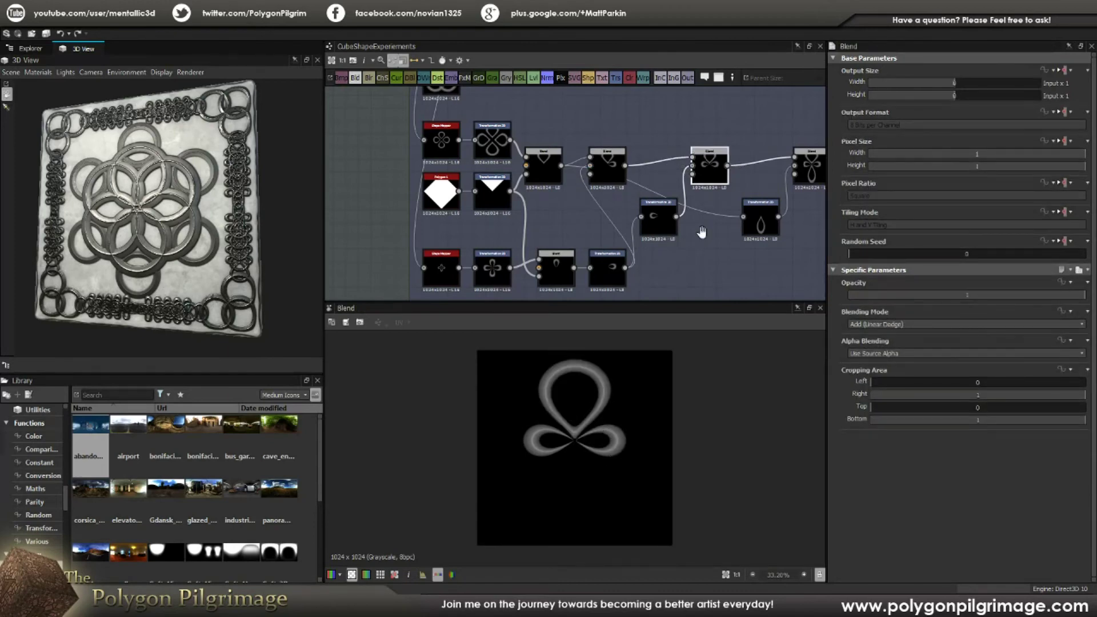
pyautogui.moveTo(702, 232); pyautogui.dragTo(620, 232, button='middle')
pyautogui.click(674, 218)
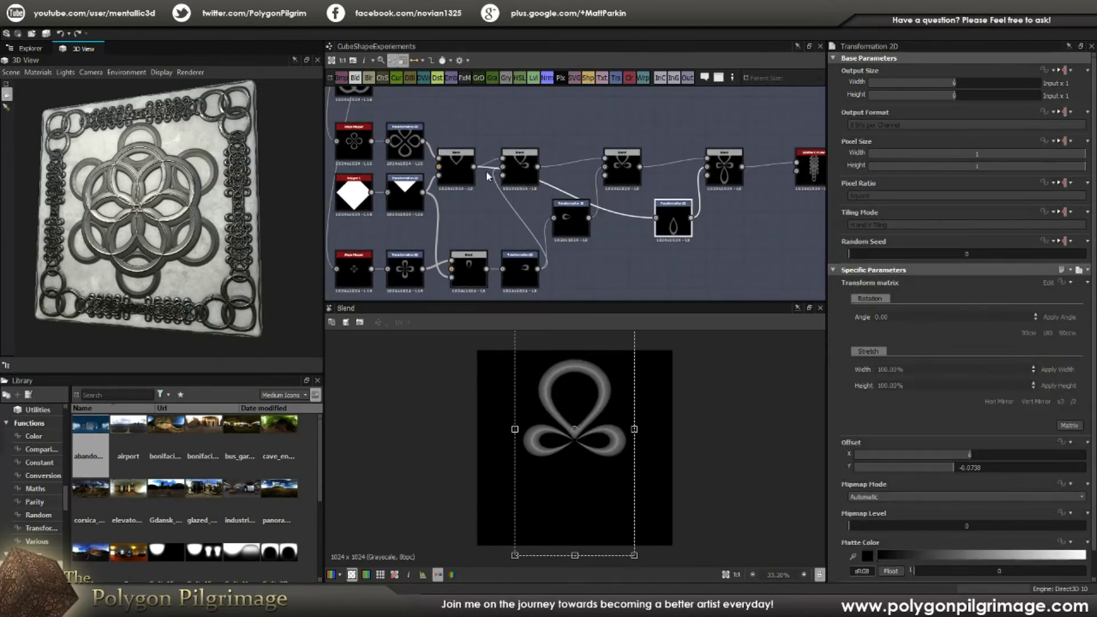
pyautogui.click(465, 163)
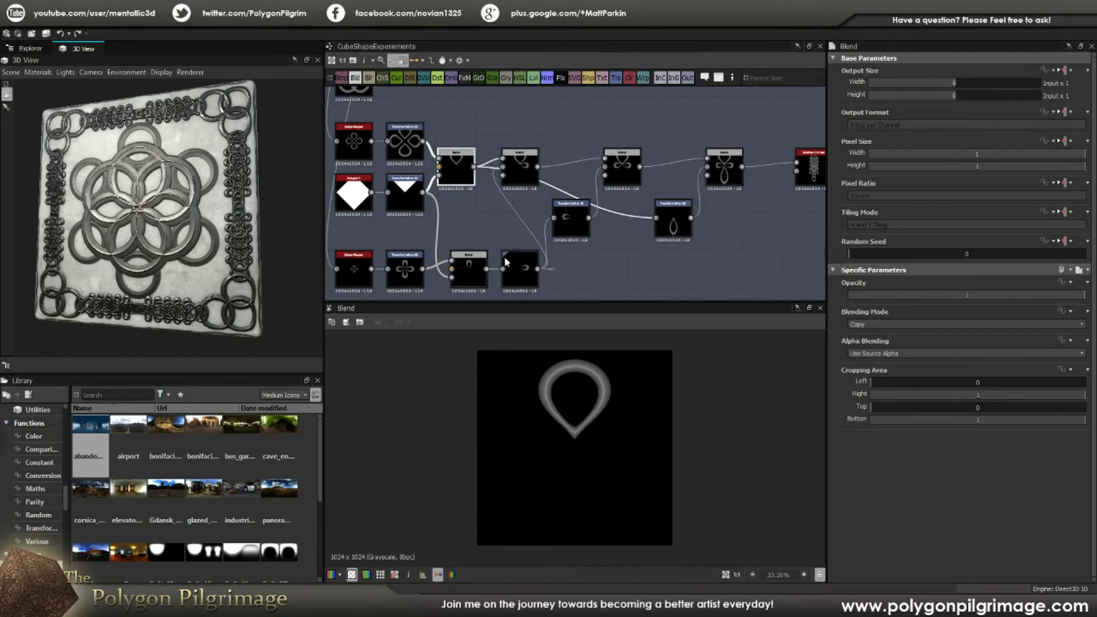
pyautogui.click(673, 223)
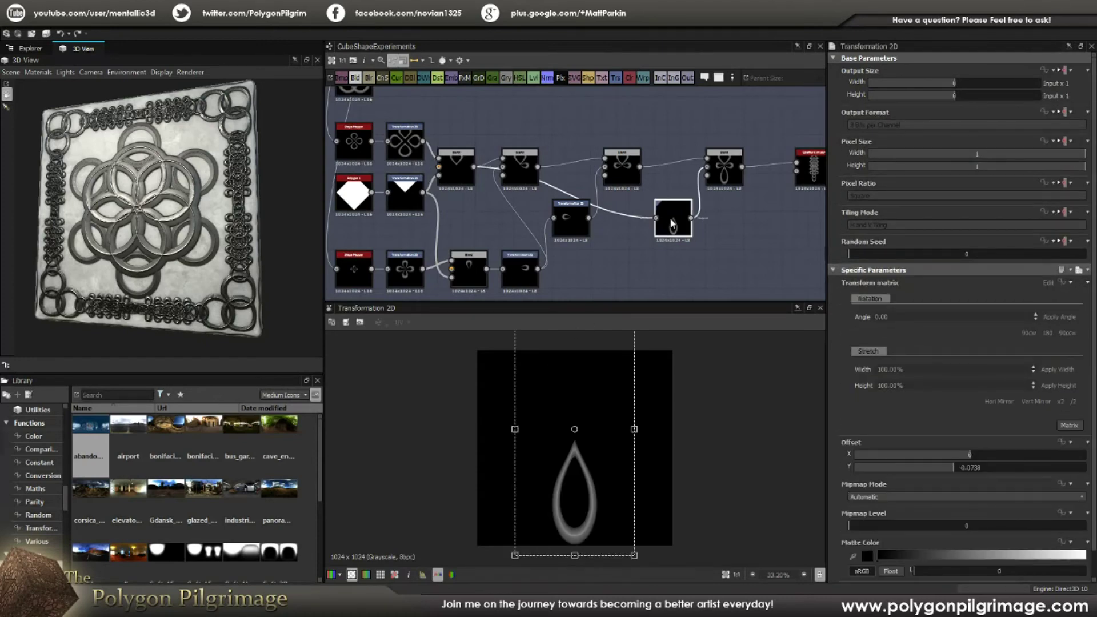
pyautogui.click(723, 169)
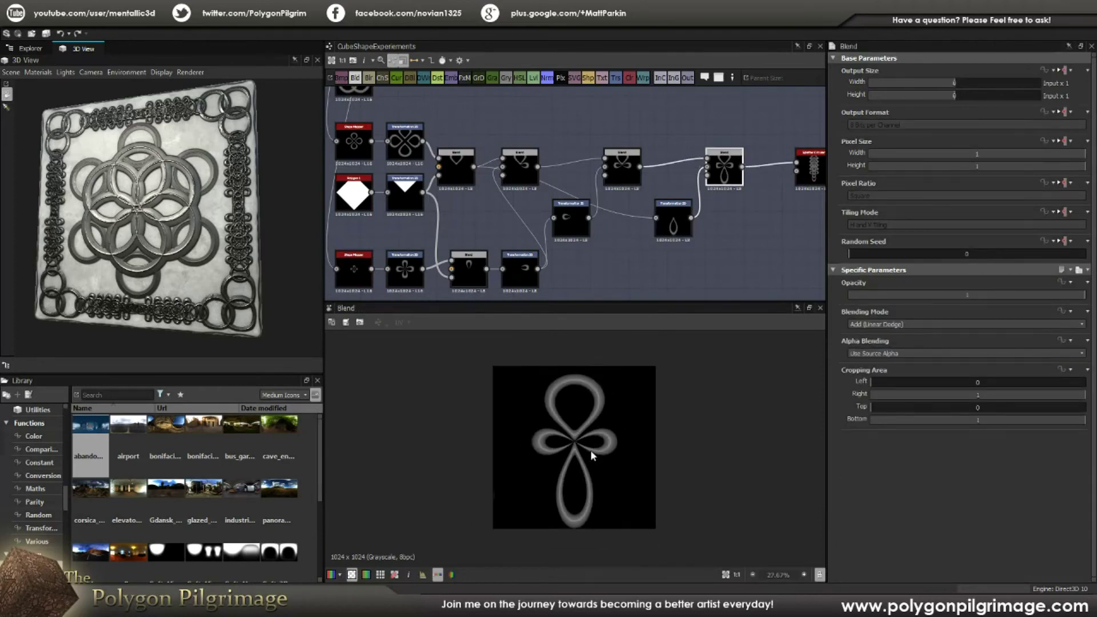
# Preview the Splatter Circular node that stacks the links into a chain, examining its pattern and ring amounts and overlap detail
pyautogui.moveTo(735, 217); pyautogui.dragTo(527, 232, button='middle')
pyautogui.scroll(4, 594, 195)
pyautogui.moveTo(666, 194); pyautogui.dragTo(575, 204, button='middle')
pyautogui.scroll(-2, 576, 206)
pyautogui.click(552, 193)
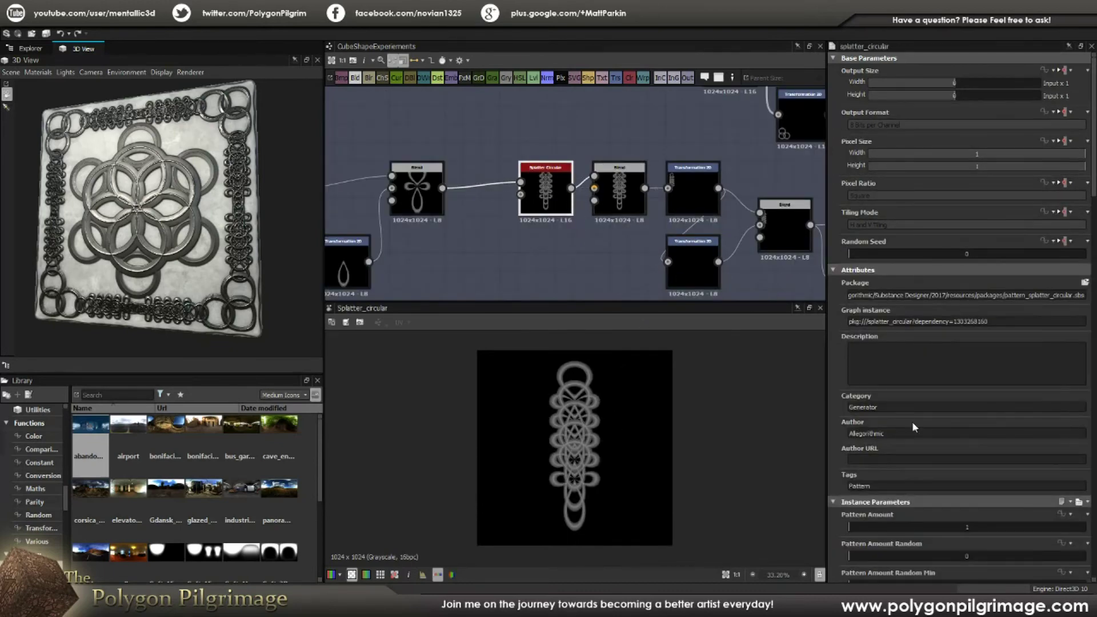
pyautogui.scroll(-5, 840, 367)
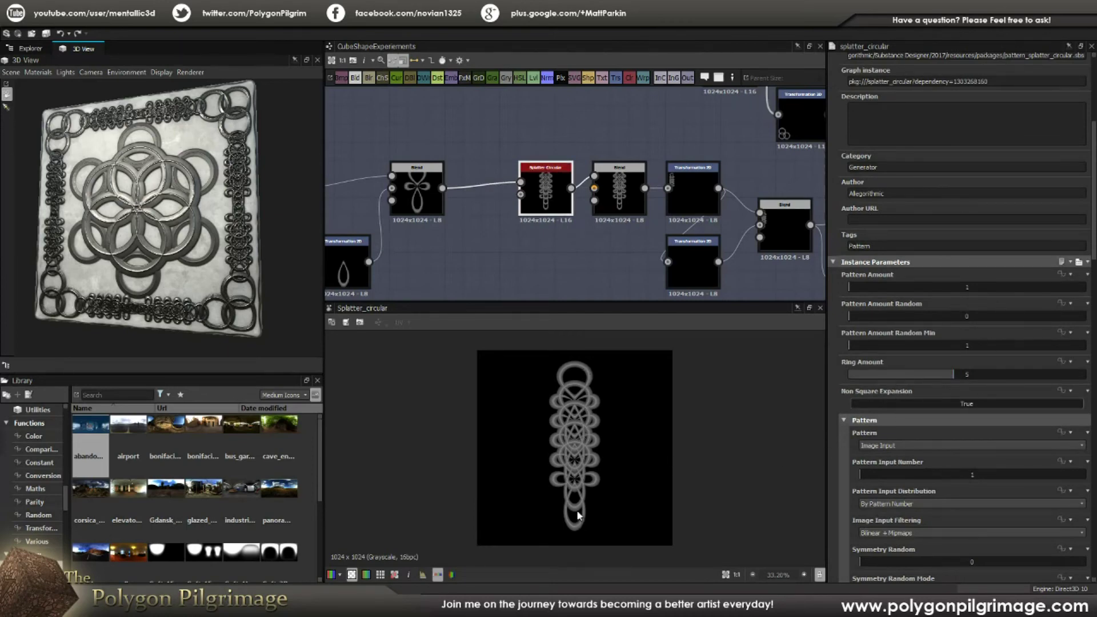
pyautogui.scroll(4, 586, 443)
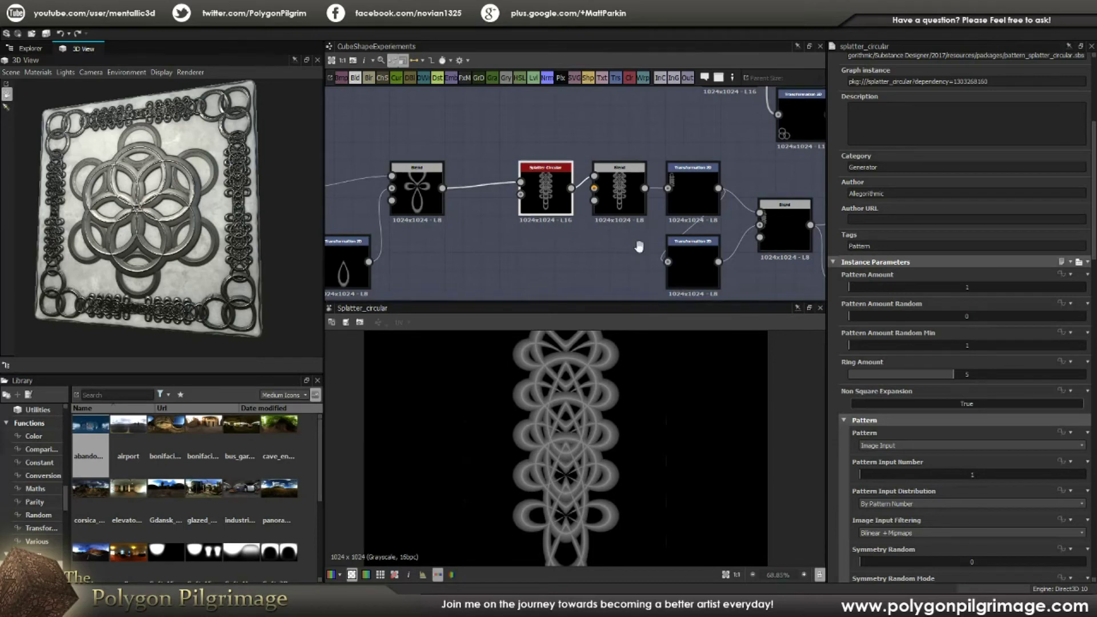
# Examine the cropping area of the Blend after the chain's Splatter Circular node and follow its output to the border Blend
pyautogui.moveTo(637, 245); pyautogui.dragTo(564, 240, button='middle')
pyautogui.click(545, 194)
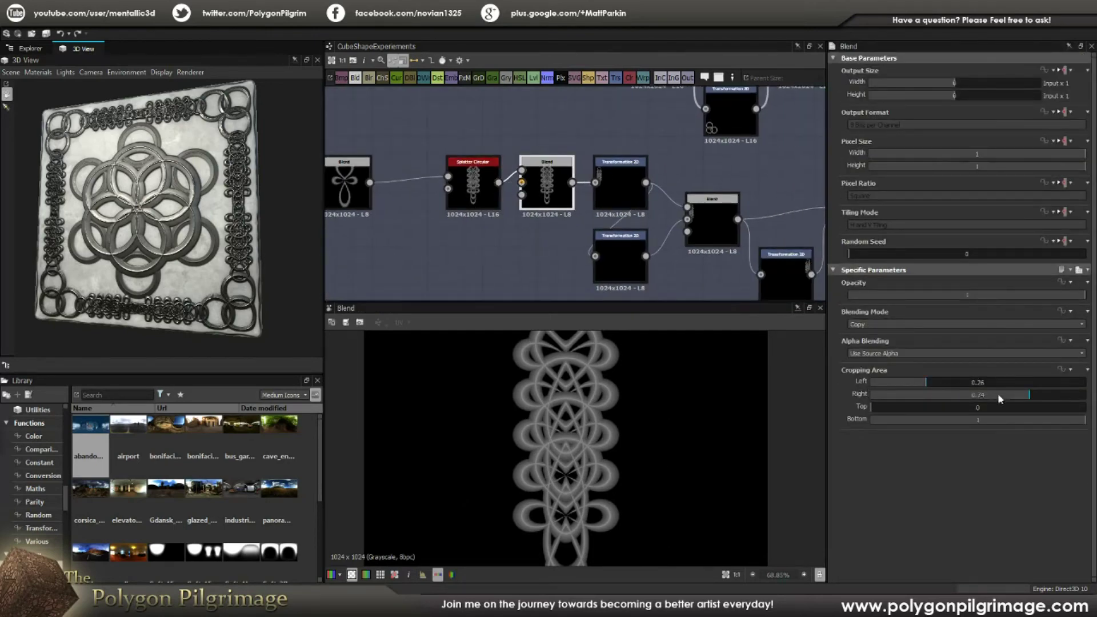
pyautogui.scroll(-5, 624, 417)
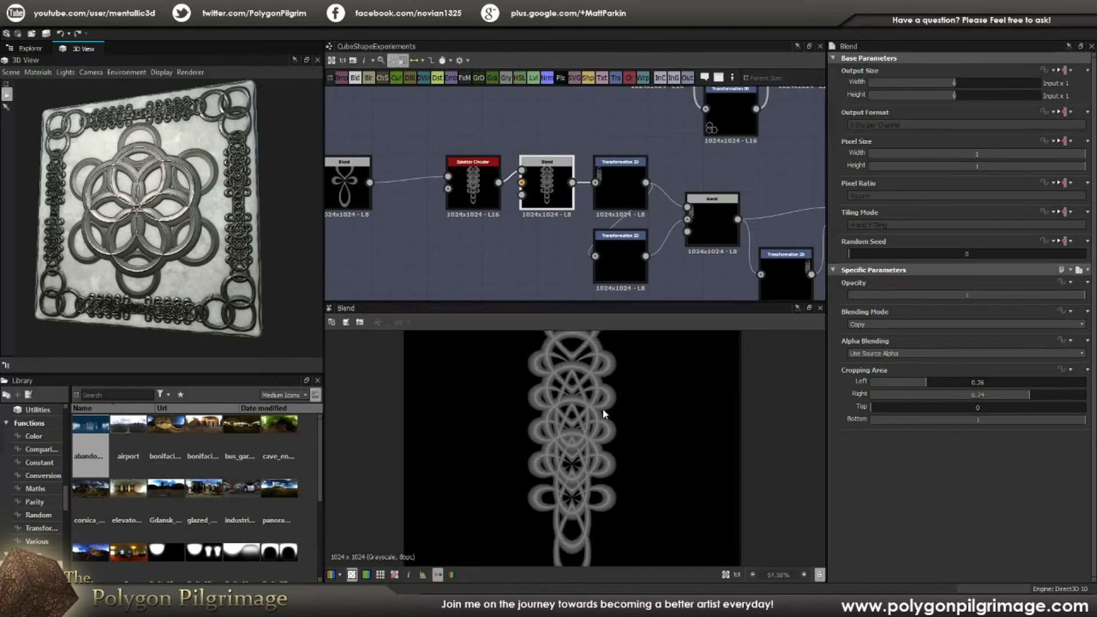
pyautogui.moveTo(642, 225); pyautogui.dragTo(576, 204, button='middle')
pyautogui.scroll(-1, 572, 204)
pyautogui.moveTo(671, 198); pyautogui.dragTo(566, 202, button='middle')
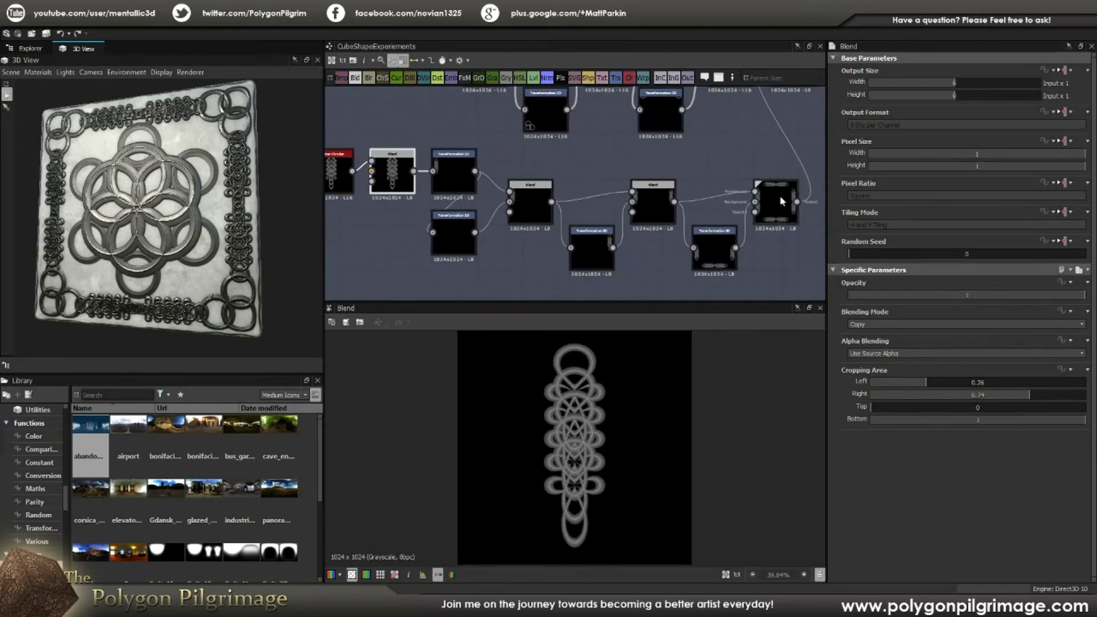
# Trace how the chain is transformed, copied and blended step by step until it lines all four sides of the border
pyautogui.doubleClick(450, 173)
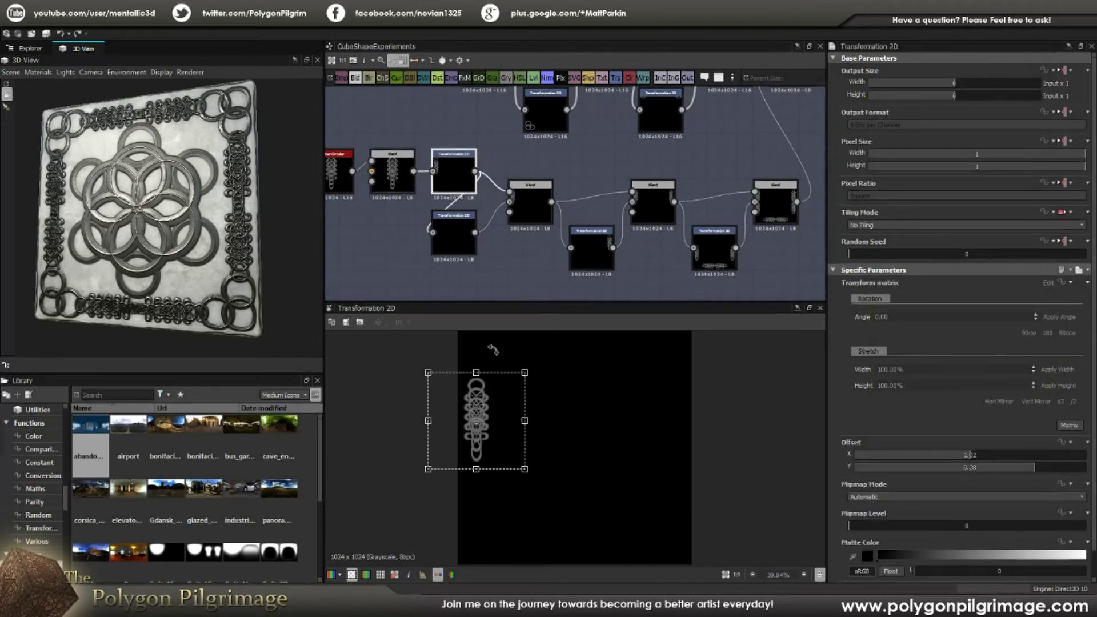
pyautogui.doubleClick(527, 200)
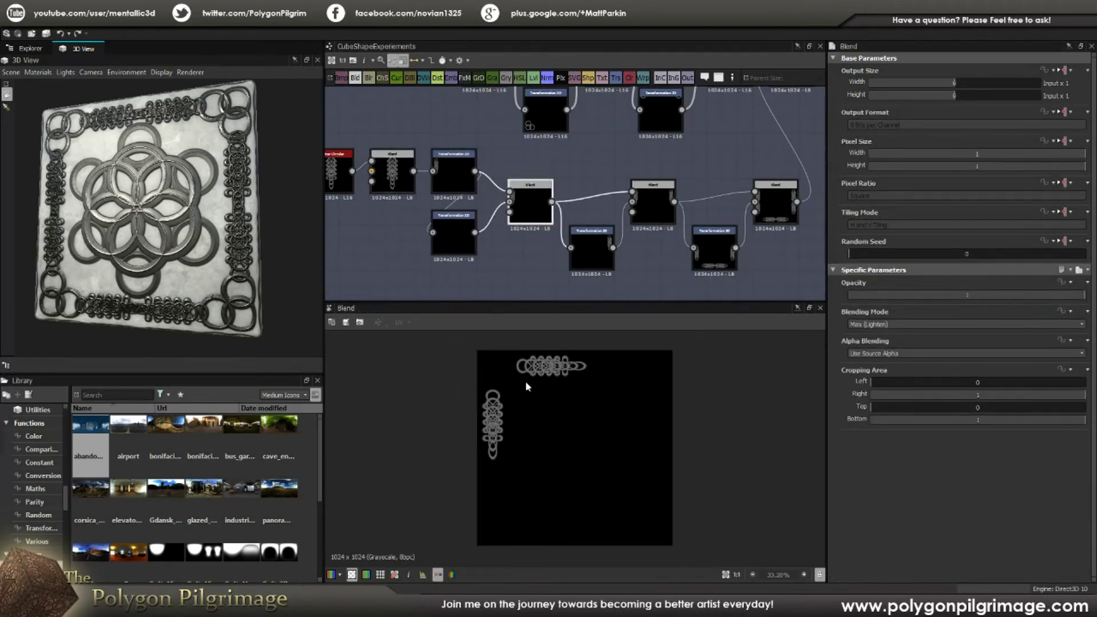
pyautogui.click(592, 245)
pyautogui.doubleClick(592, 246)
pyautogui.doubleClick(653, 200)
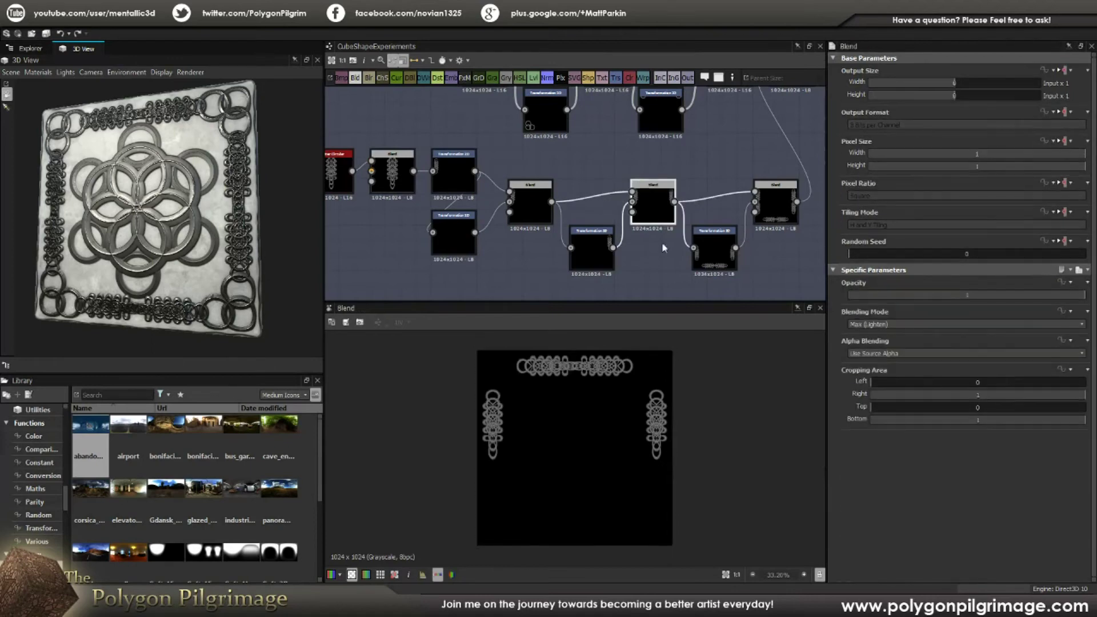
pyautogui.doubleClick(715, 255)
pyautogui.doubleClick(772, 207)
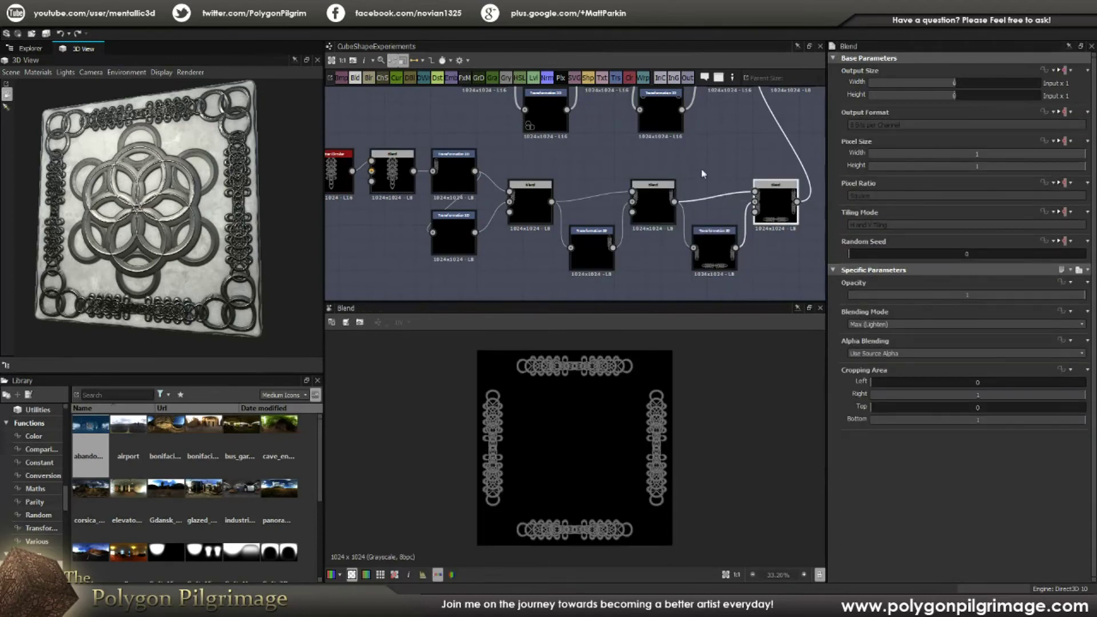
# Preview the Blend joining the border chains to the corner rings and the Blend that adds the central ring pattern
pyautogui.moveTo(708, 125); pyautogui.dragTo(647, 173, button='middle')
pyautogui.doubleClick(647, 173)
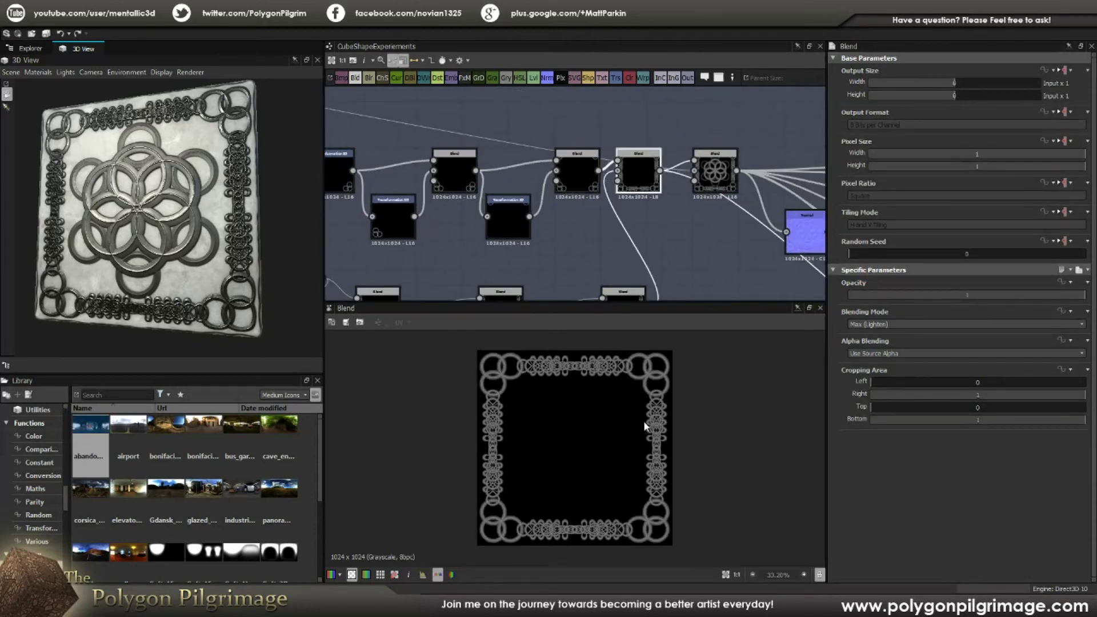
pyautogui.scroll(1, 640, 363)
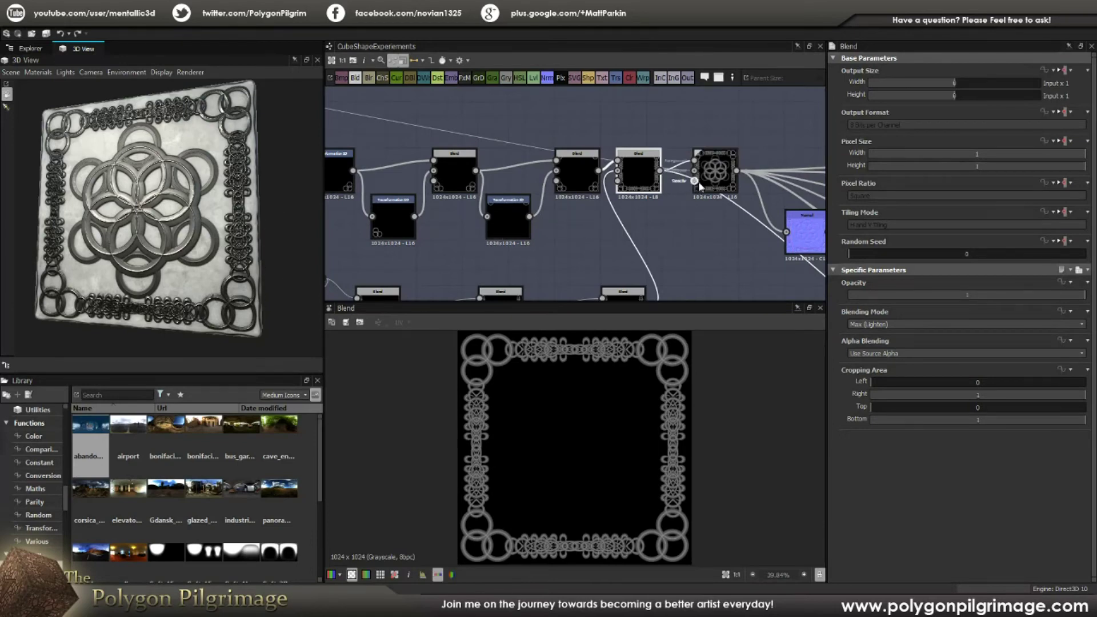
pyautogui.doubleClick(711, 174)
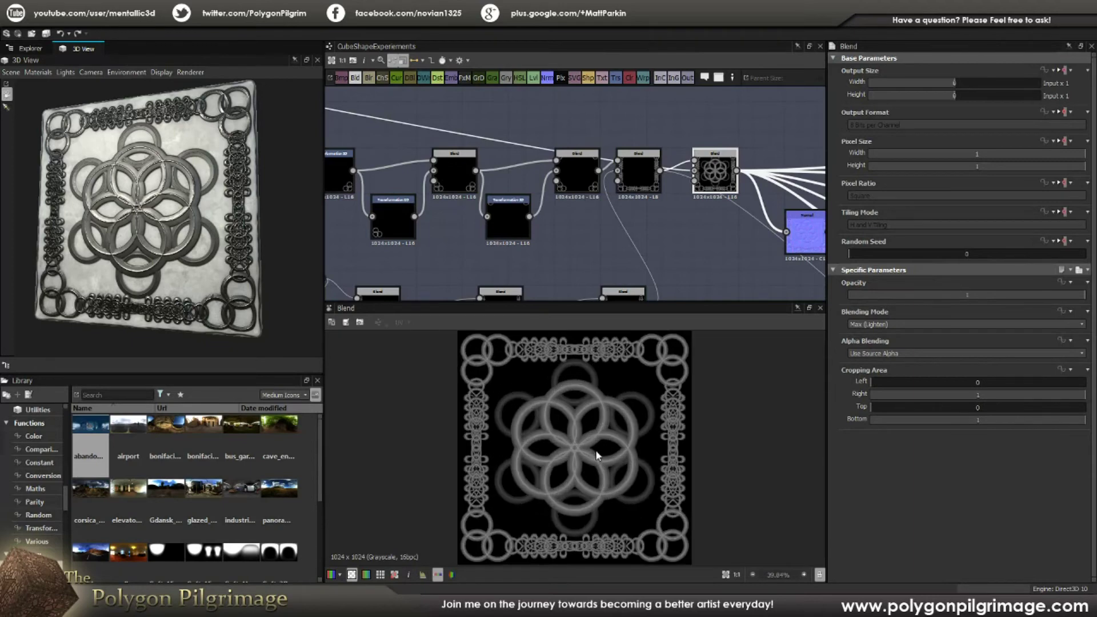
# Follow the combined pattern's output to the edge wear nodes and preview the Blur HQ Grayscale node
pyautogui.moveTo(746, 219); pyautogui.dragTo(601, 170, button='middle')
pyautogui.scroll(-3, 595, 193)
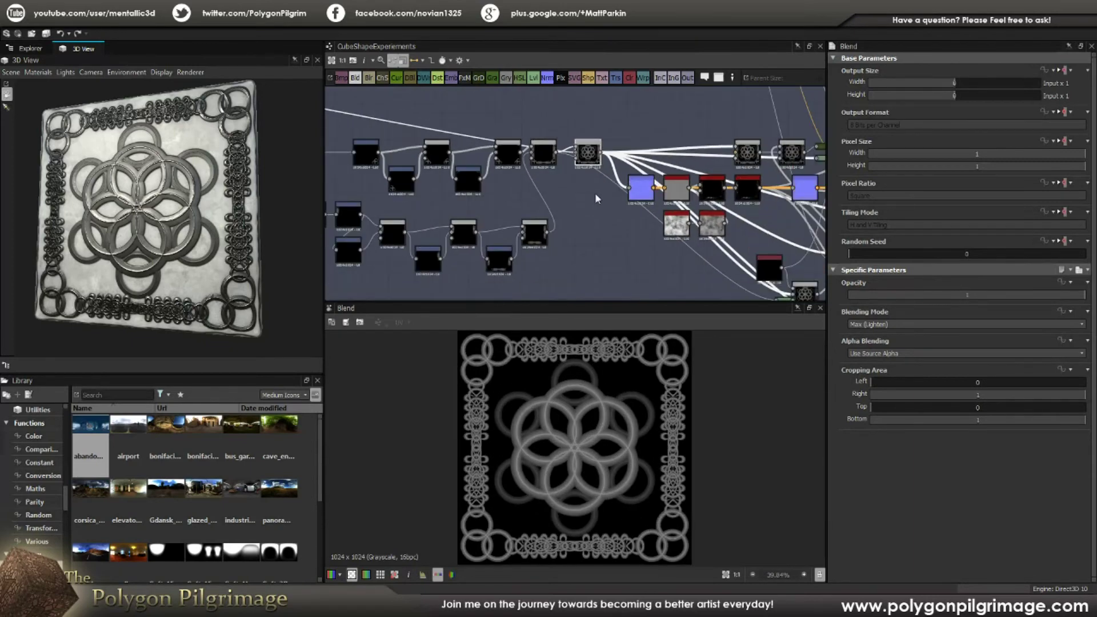
pyautogui.moveTo(522, 200); pyautogui.dragTo(584, 178, button='middle')
pyautogui.scroll(-1, 484, 156)
pyautogui.scroll(3, 511, 243)
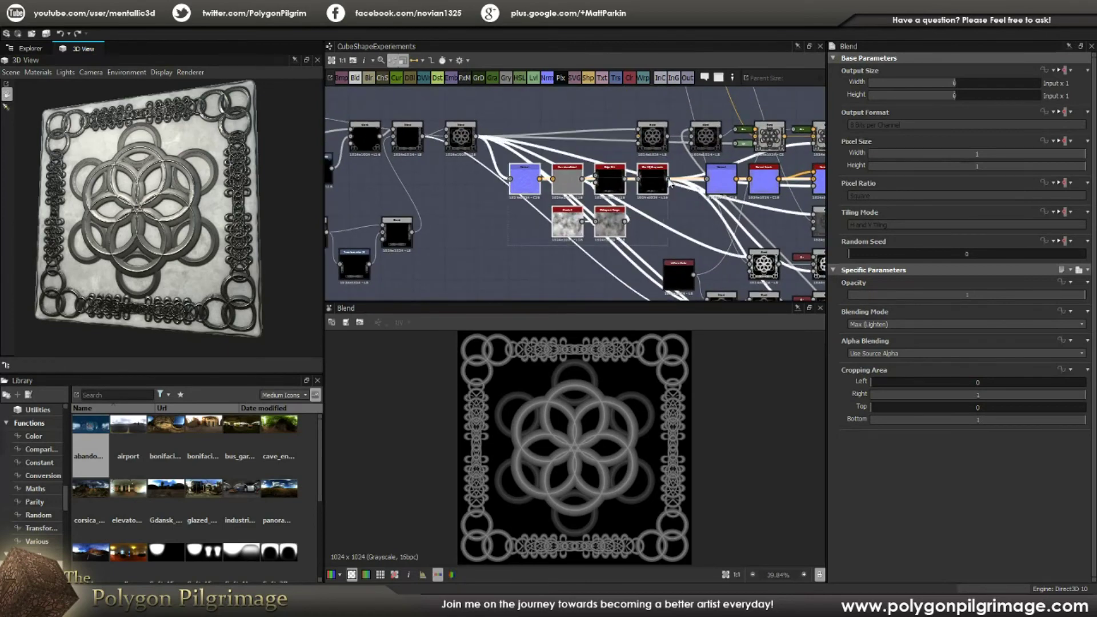
pyautogui.moveTo(663, 213); pyautogui.dragTo(636, 223, button='middle')
pyautogui.scroll(1, 636, 222)
pyautogui.click(630, 200)
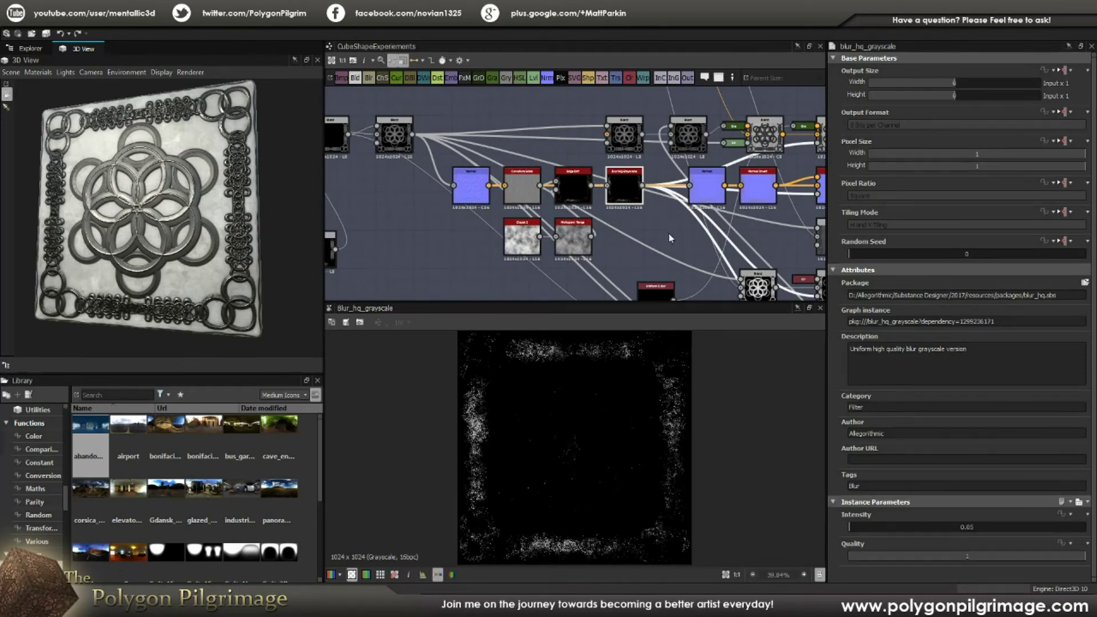
# Examine the inputs behind the edge wear: Normal, Curvature Sobel, Edge Dirt, Clouds 2 and Histogram Range
pyautogui.scroll(1, 505, 200)
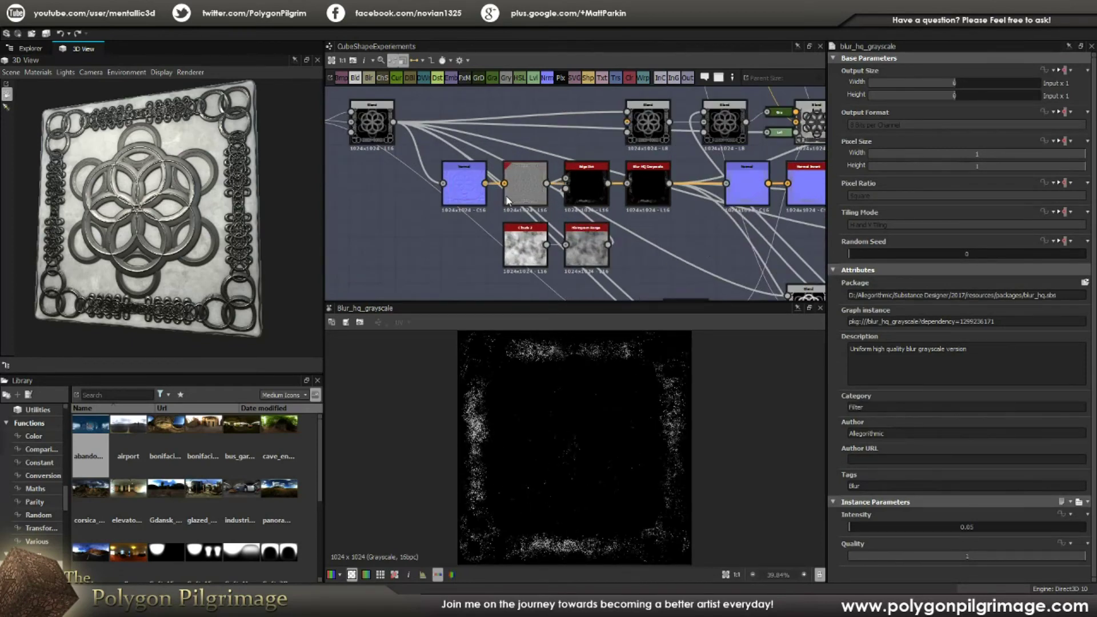
pyautogui.click(465, 174)
pyautogui.click(526, 184)
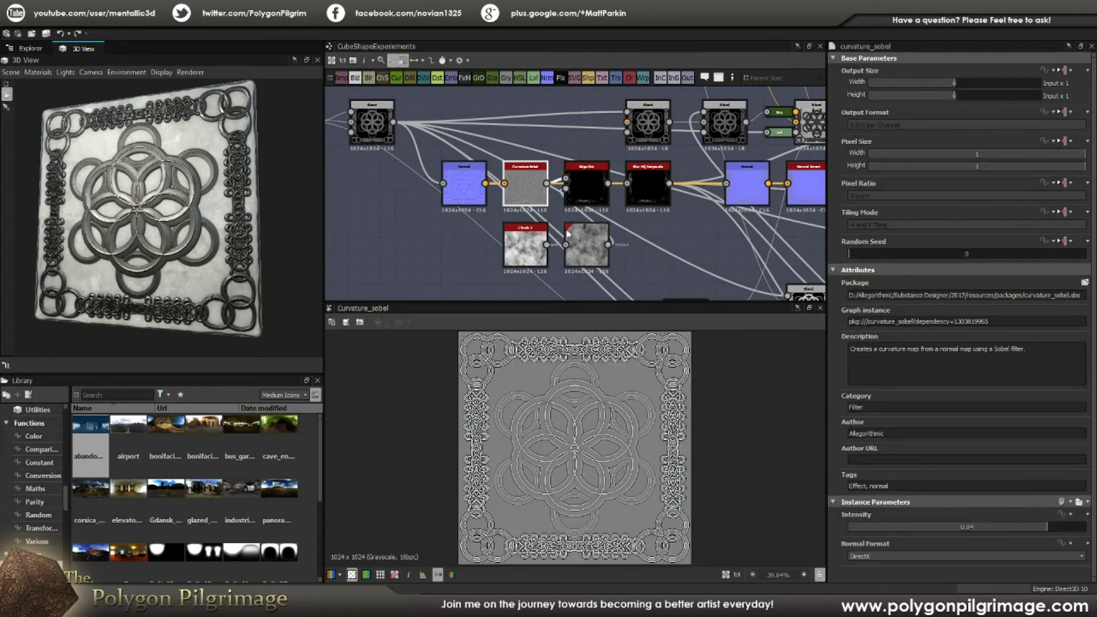
pyautogui.scroll(1, 580, 192)
pyautogui.click(579, 191)
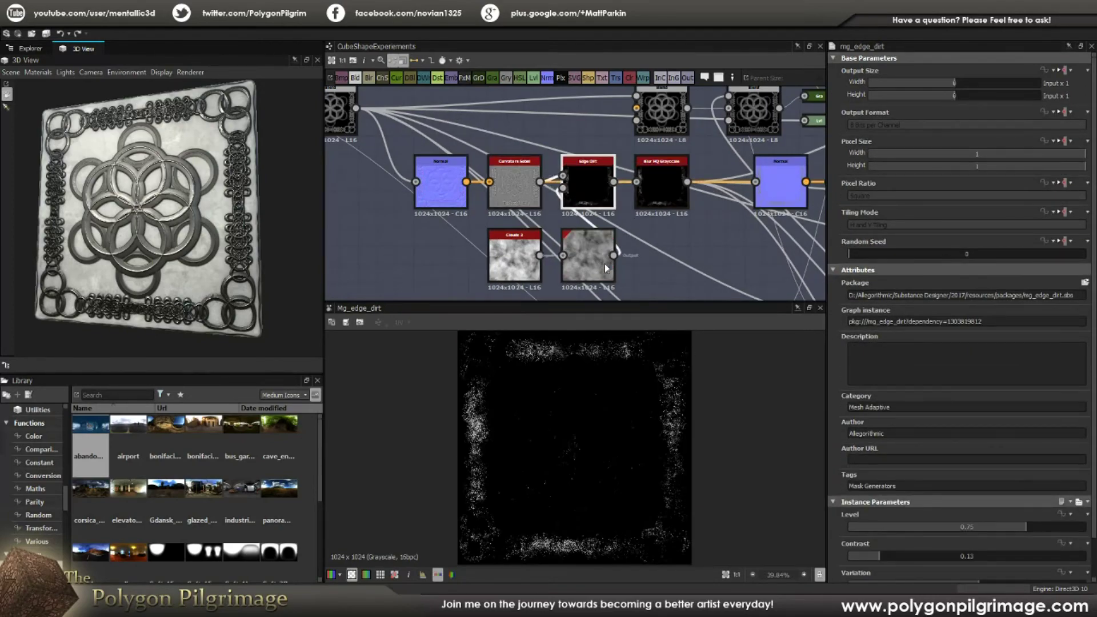
pyautogui.click(503, 256)
pyautogui.click(581, 257)
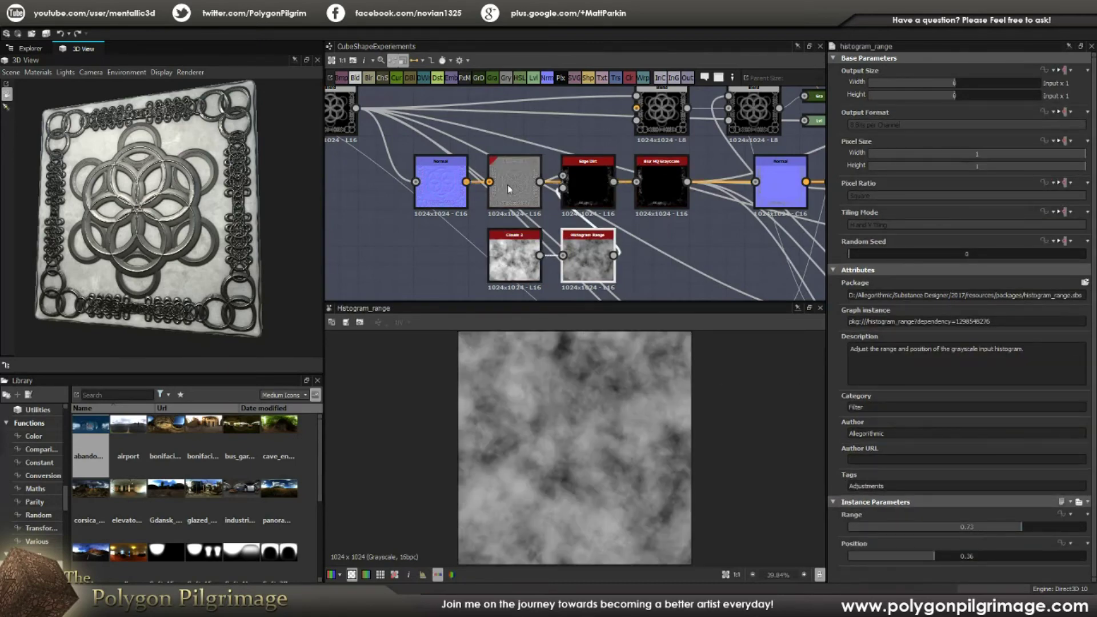
# Compare the Edge Dirt output with its Blur HQ Grayscale result up close
pyautogui.click(584, 186)
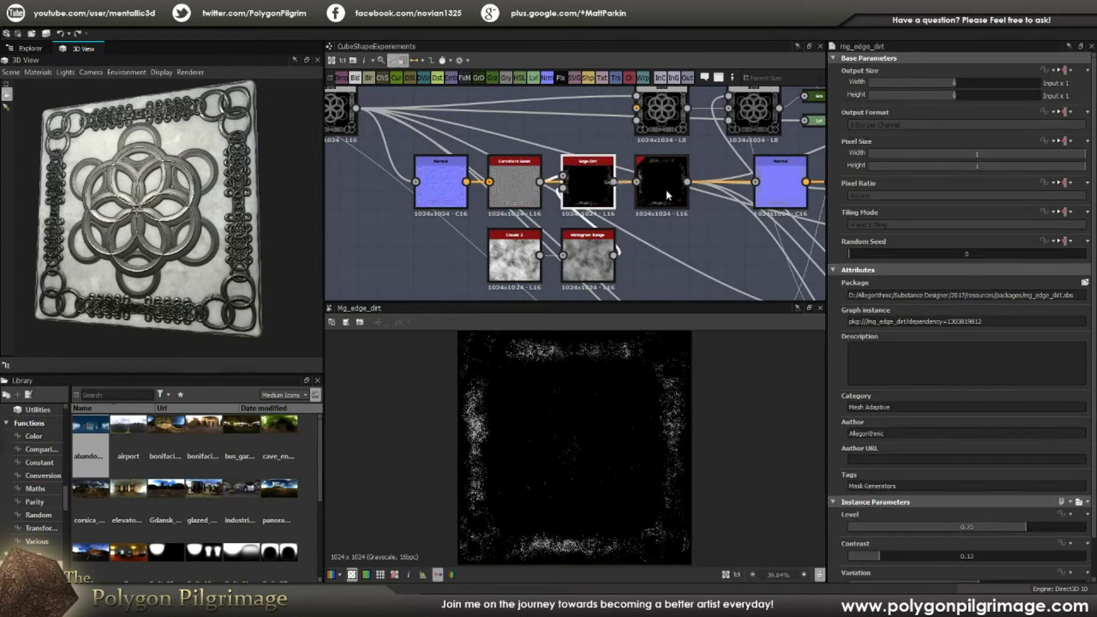
pyautogui.click(663, 183)
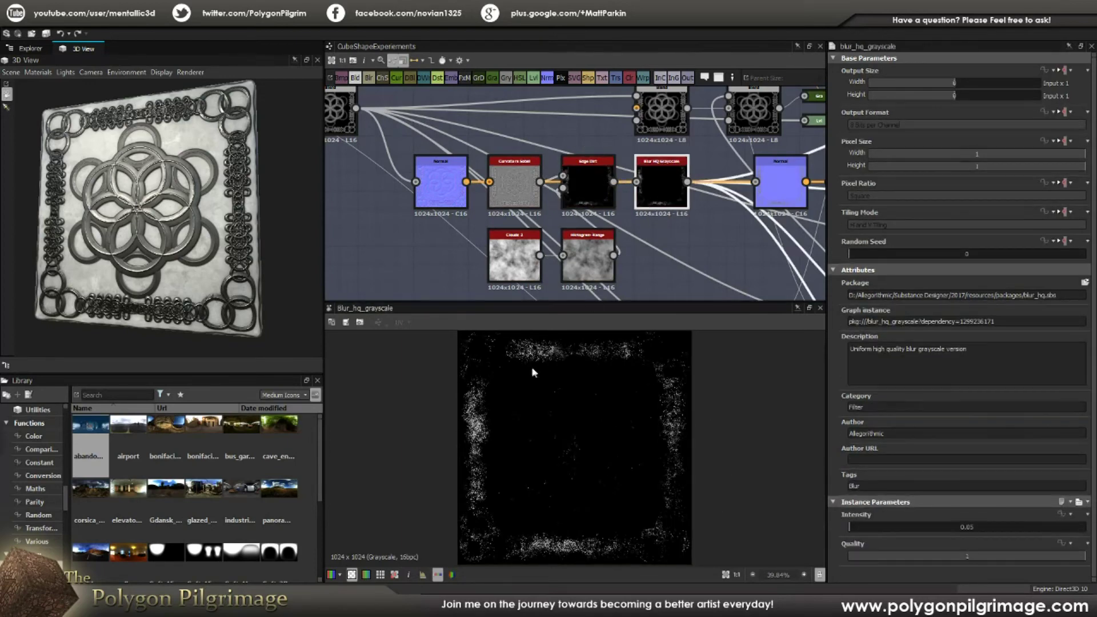
pyautogui.scroll(6, 473, 400)
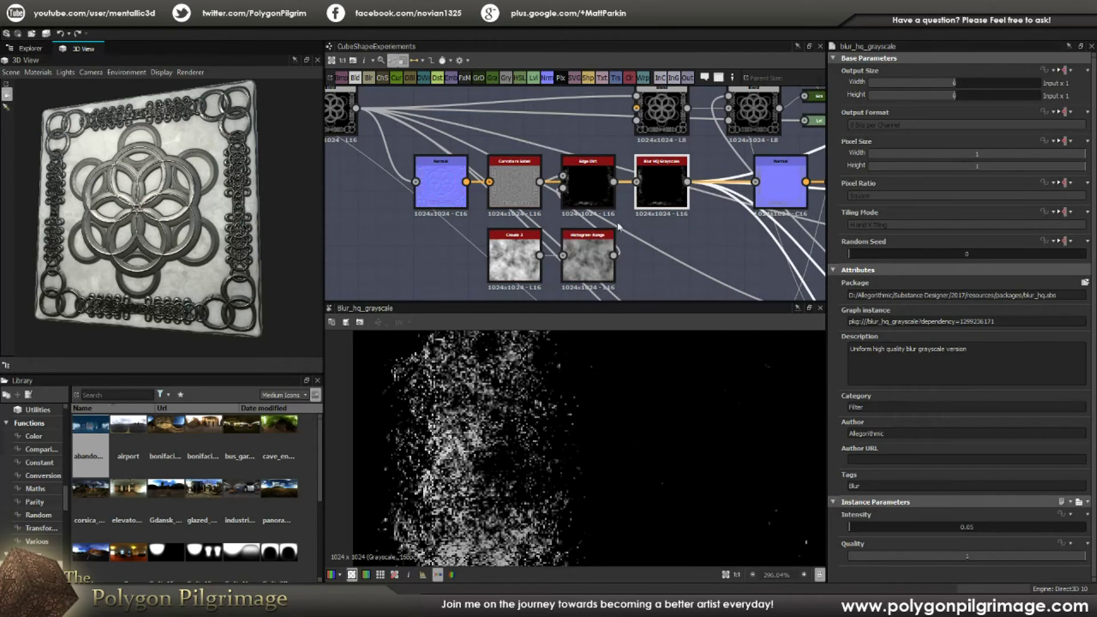
pyautogui.click(599, 190)
pyautogui.click(662, 192)
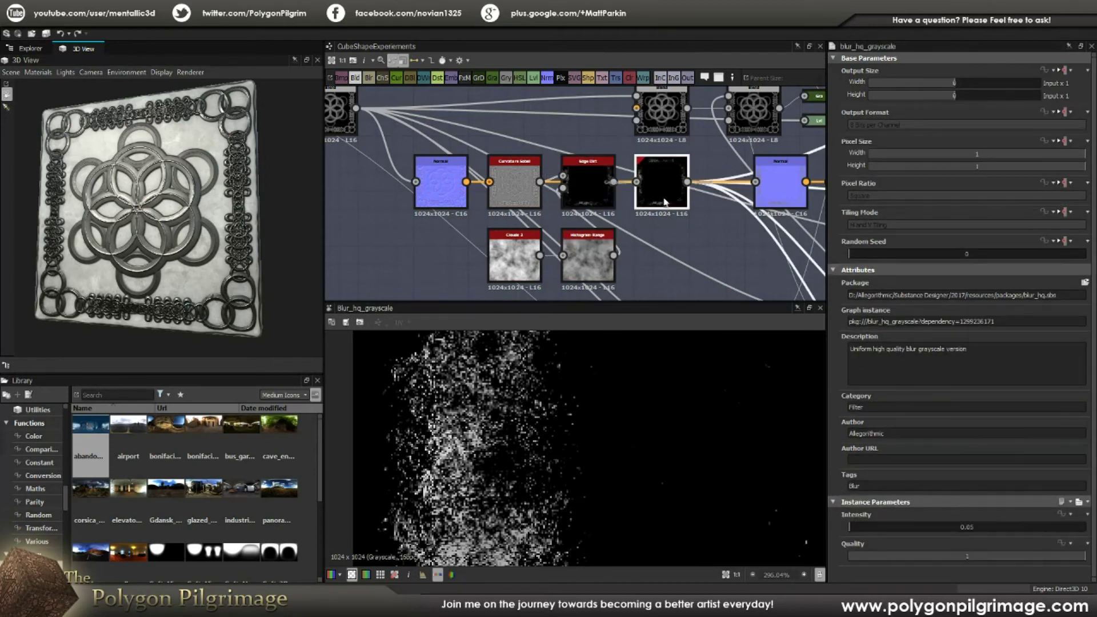
pyautogui.scroll(-5, 608, 432)
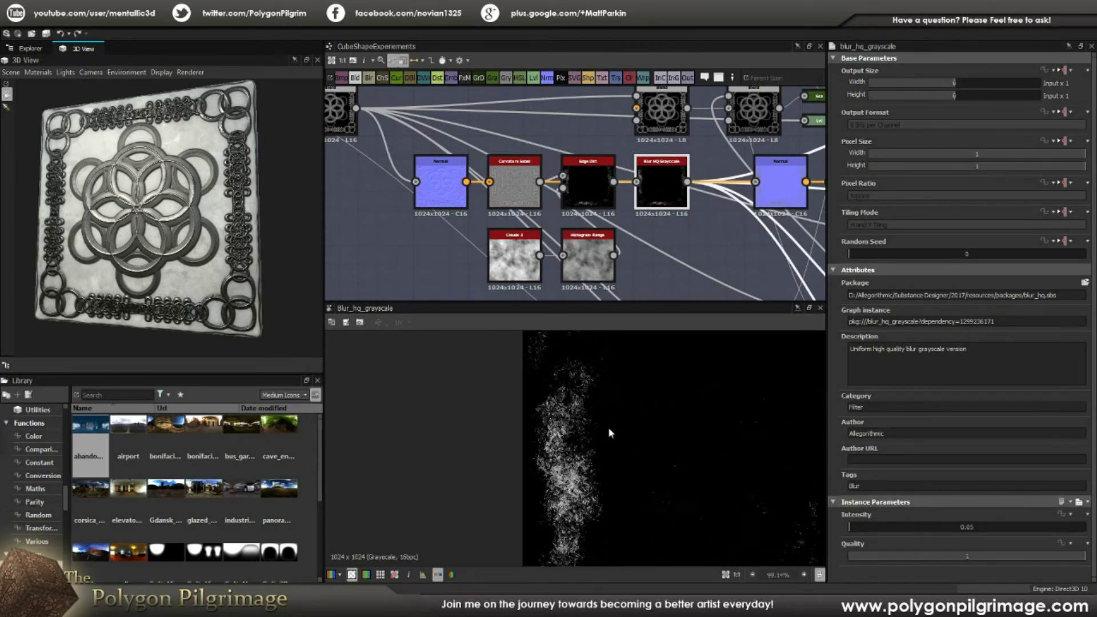
# Preview the edge wear's Normal and Normal Invert nodes and the Normal Blend that merges them with the ring normals
pyautogui.moveTo(592, 253); pyautogui.dragTo(576, 214, button='middle')
pyautogui.scroll(-5, 576, 213)
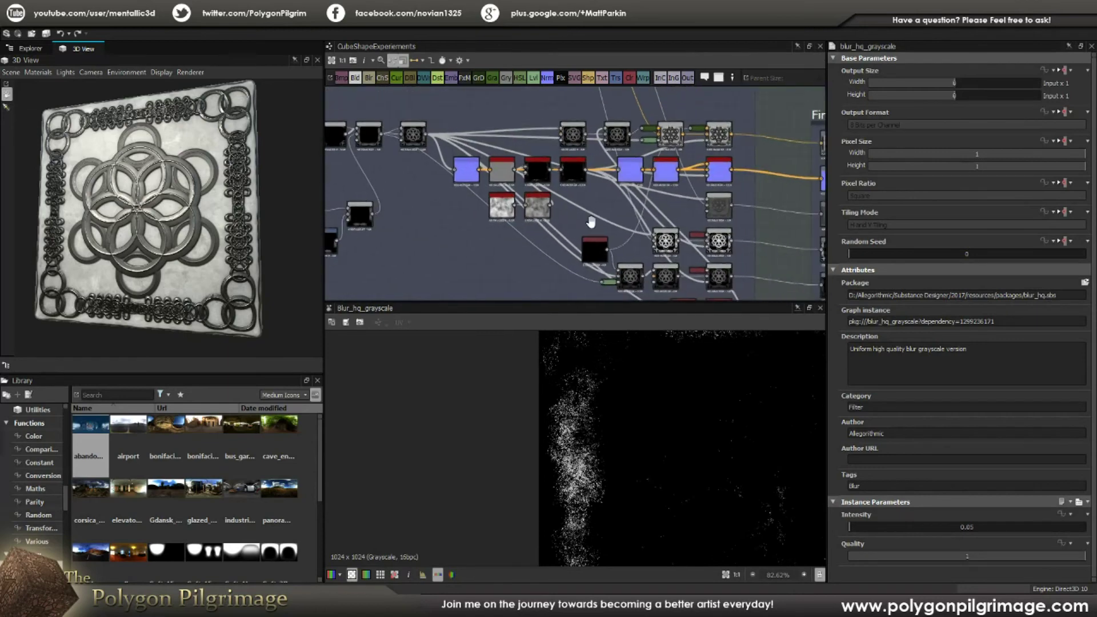
pyautogui.doubleClick(591, 181)
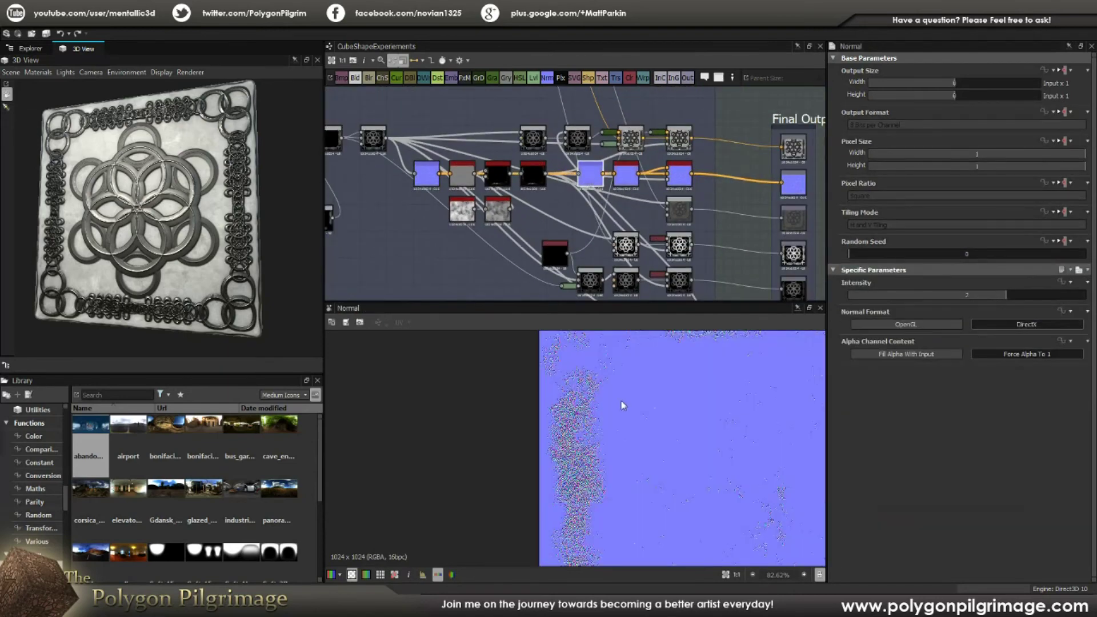
pyautogui.doubleClick(629, 177)
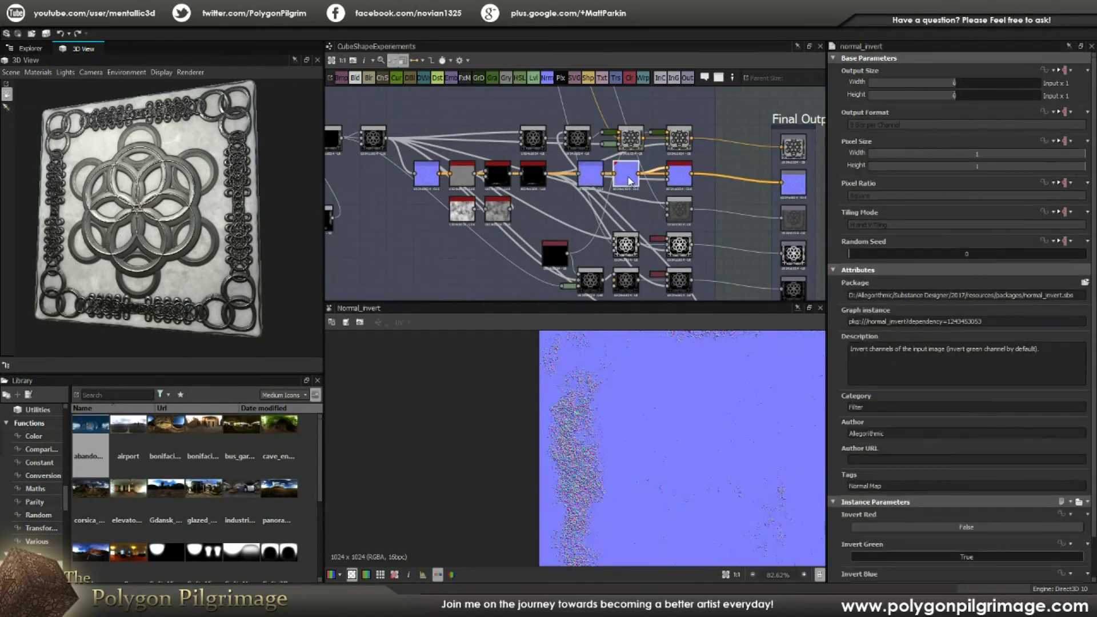
pyautogui.scroll(2, 594, 420)
pyautogui.click(682, 177)
pyautogui.doubleClick(682, 178)
pyautogui.scroll(2, 545, 458)
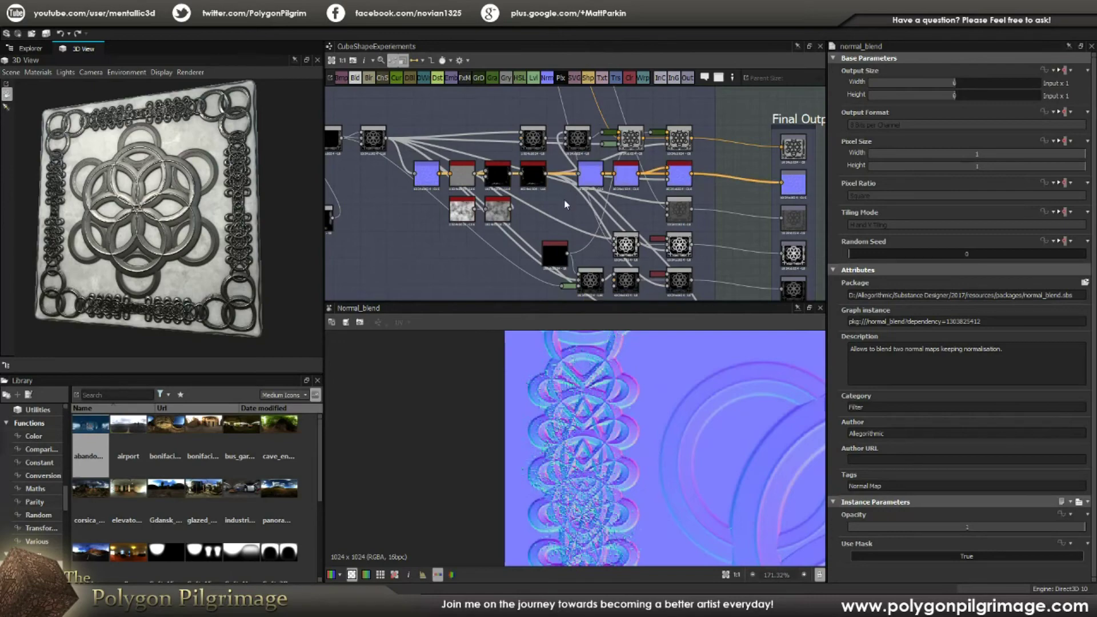
# Inspect the worn edges on the border chains and corner rings of the 3D model up close
pyautogui.moveTo(179, 180); pyautogui.dragTo(200, 187)
pyautogui.scroll(3, 156, 191)
pyautogui.scroll(3, 180, 188)
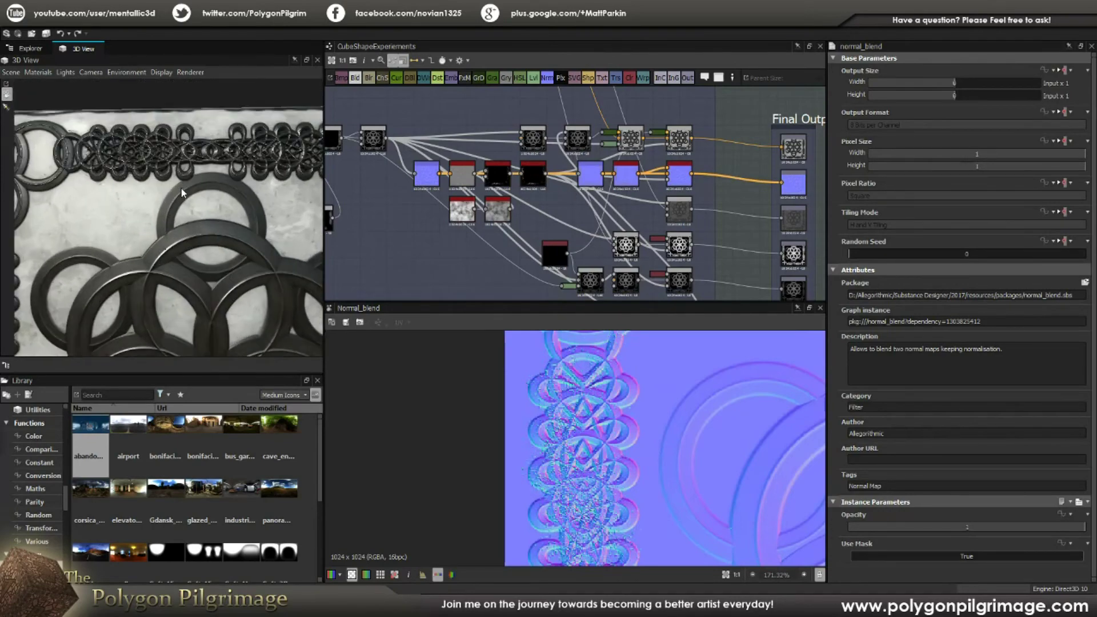
pyautogui.moveTo(180, 188); pyautogui.dragTo(213, 212, button='middle')
pyautogui.scroll(2, 188, 212)
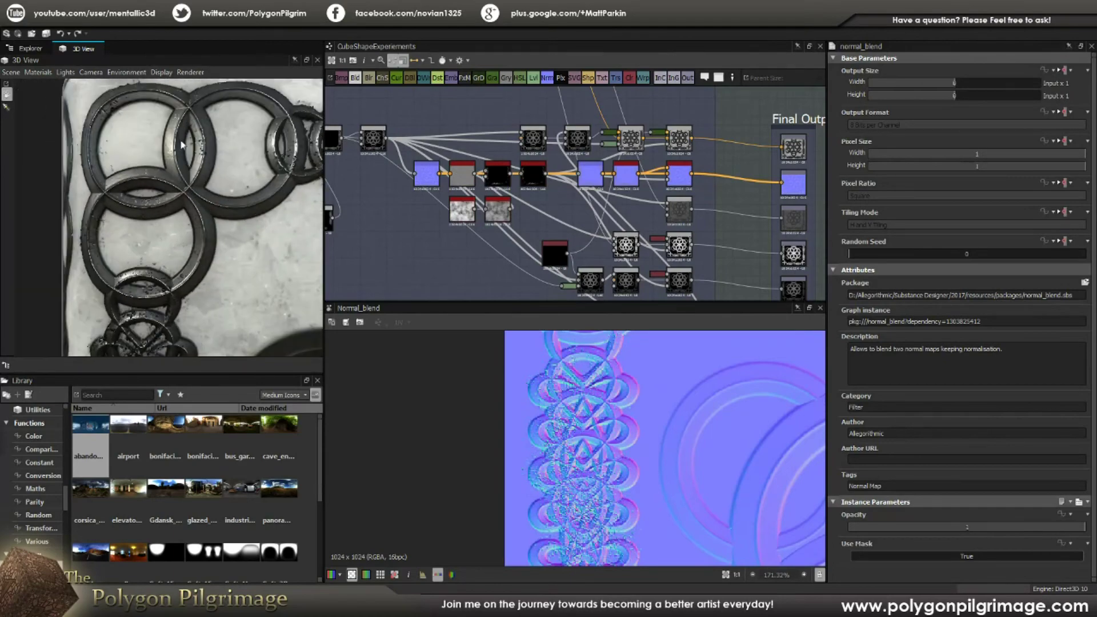
pyautogui.scroll(-6, 180, 145)
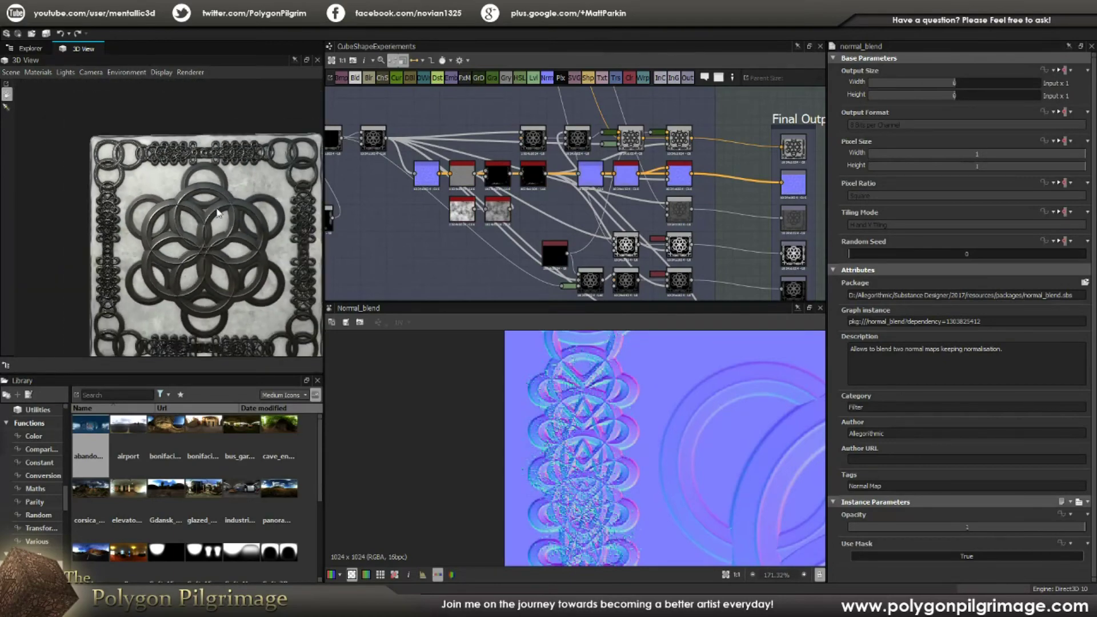
pyautogui.moveTo(217, 214); pyautogui.dragTo(201, 194)
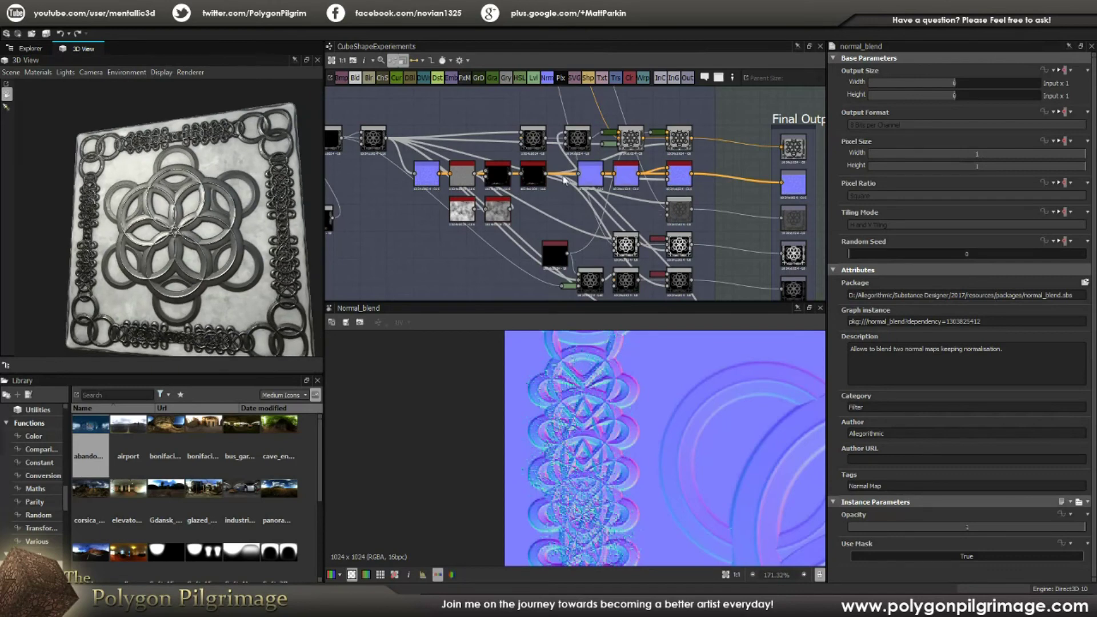
# Preview the Copy Blend fed by the combined pattern and the Multiply Blend beside it
pyautogui.click(532, 139)
pyautogui.scroll(-5, 669, 400)
pyautogui.scroll(1, 669, 403)
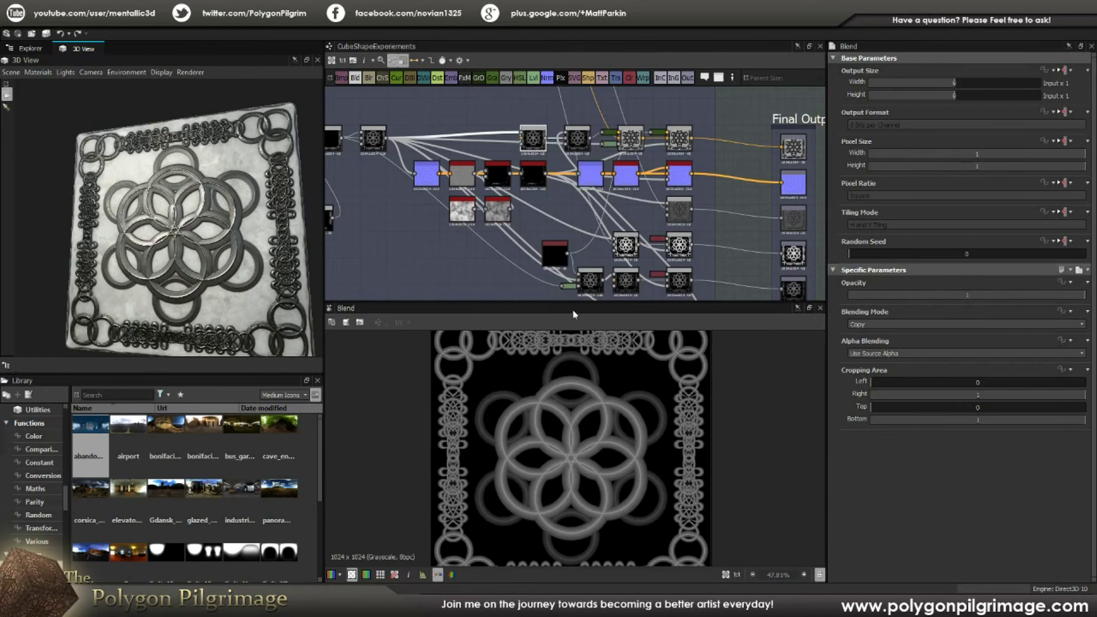
pyautogui.click(579, 145)
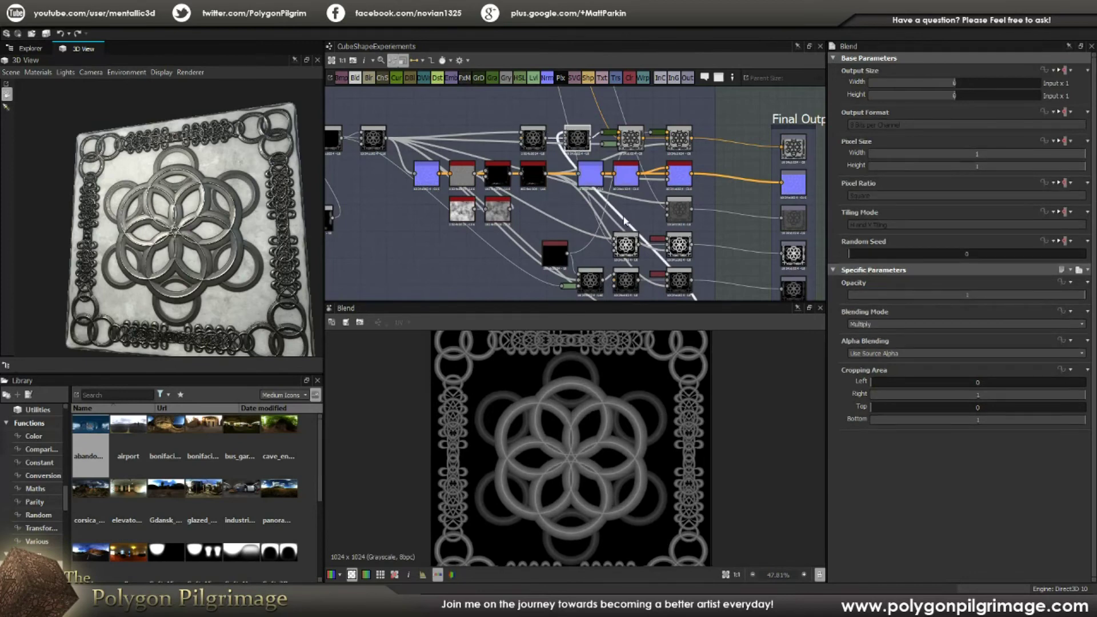
pyautogui.moveTo(626, 222)
pyautogui.mouseDown(button='middle')
pyautogui.moveTo(617, 200)
pyautogui.moveTo(609, 212)
pyautogui.moveTo(619, 226)
pyautogui.mouseUp(button='middle')
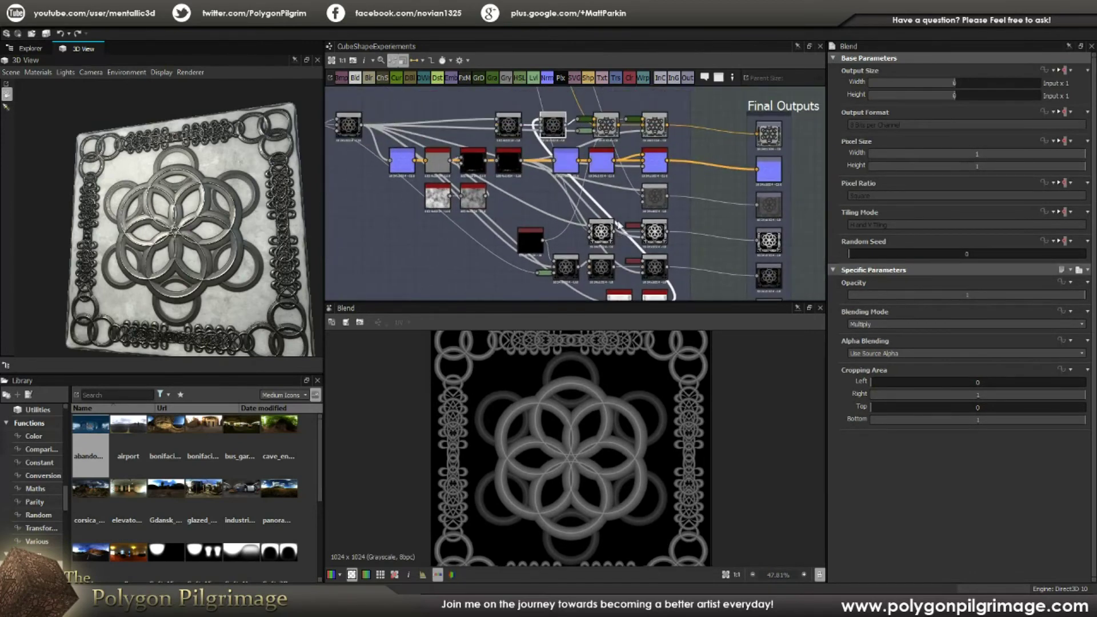
# Preview the Multiply Blend that colours the rings and stone background, and the Copy Blend feeding the first final output
pyautogui.click(606, 126)
pyautogui.scroll(-1, 601, 417)
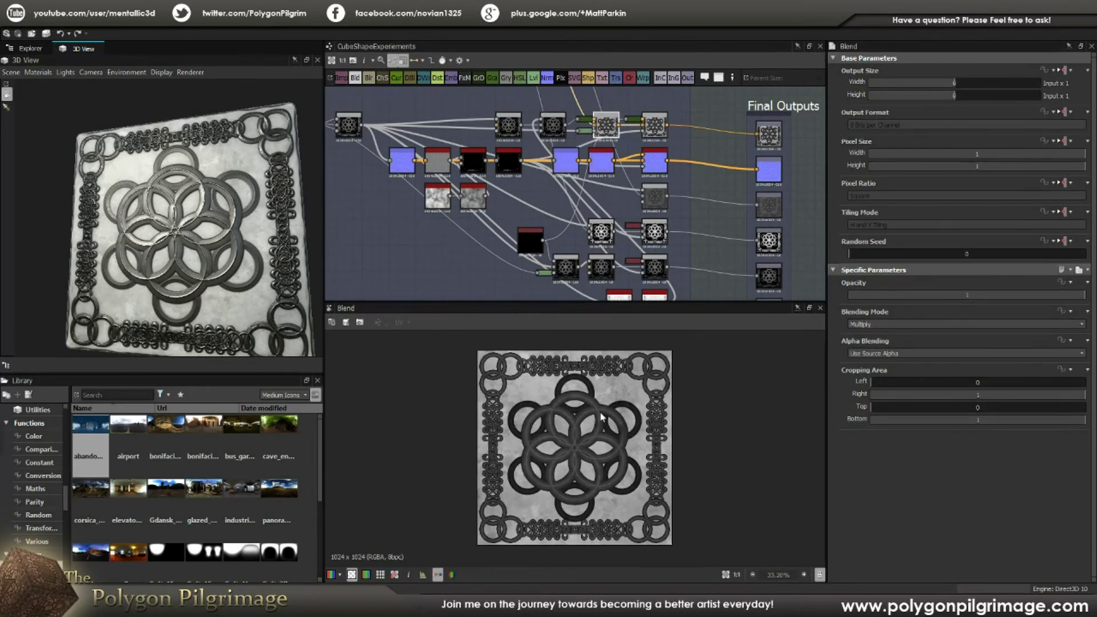
pyautogui.moveTo(603, 140); pyautogui.dragTo(602, 180, button='middle')
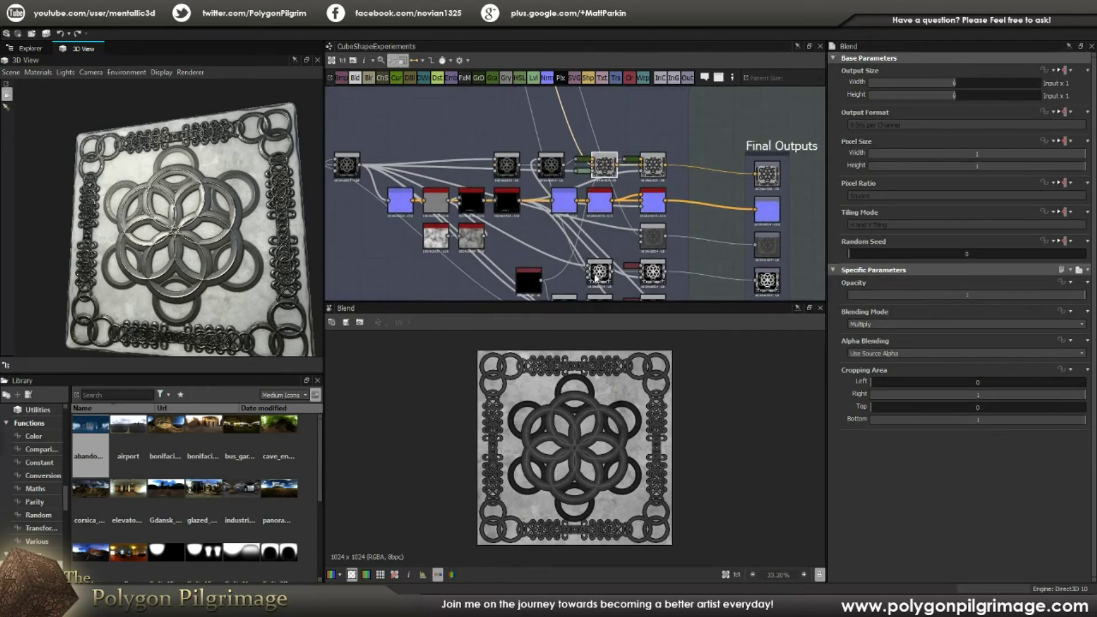
pyautogui.doubleClick(644, 167)
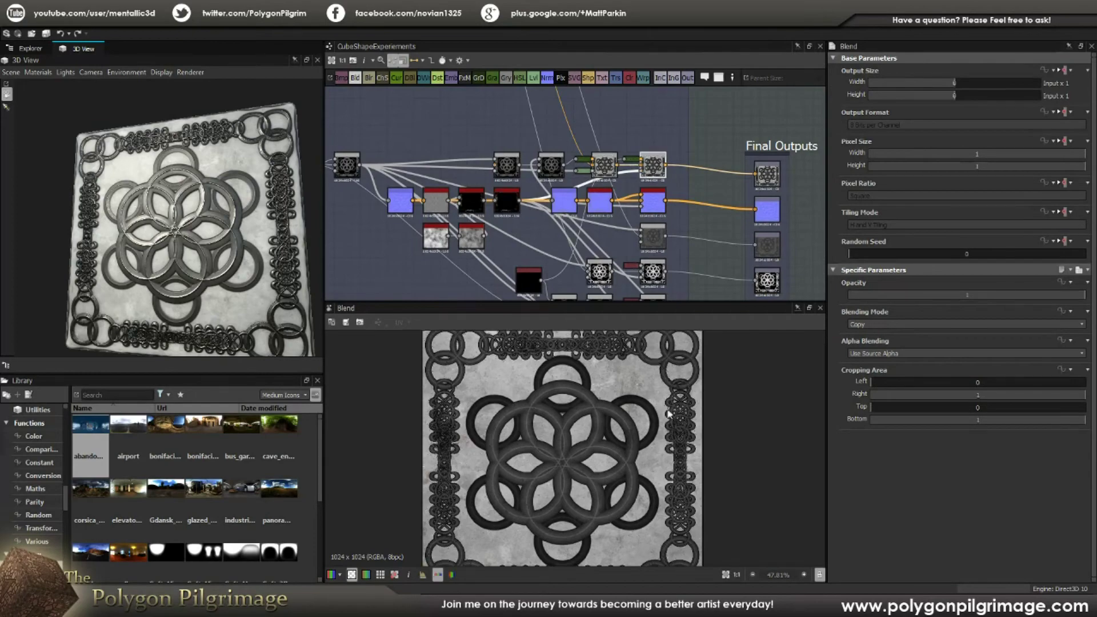
# Examine the Subtract Blend feeding the third final output and trace its connections back to the combined pattern
pyautogui.scroll(1, 672, 414)
pyautogui.moveTo(627, 183); pyautogui.dragTo(626, 178, button='middle')
pyautogui.moveTo(643, 178); pyautogui.dragTo(647, 138, button='middle')
pyautogui.click(657, 166)
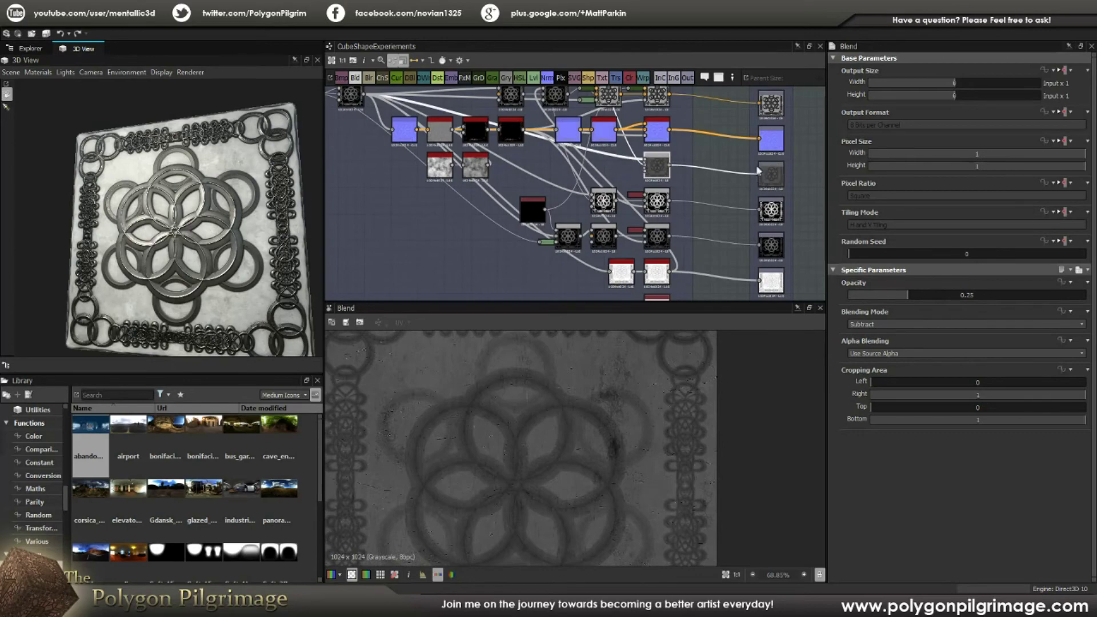
pyautogui.scroll(3, 771, 174)
pyautogui.scroll(-3, 604, 189)
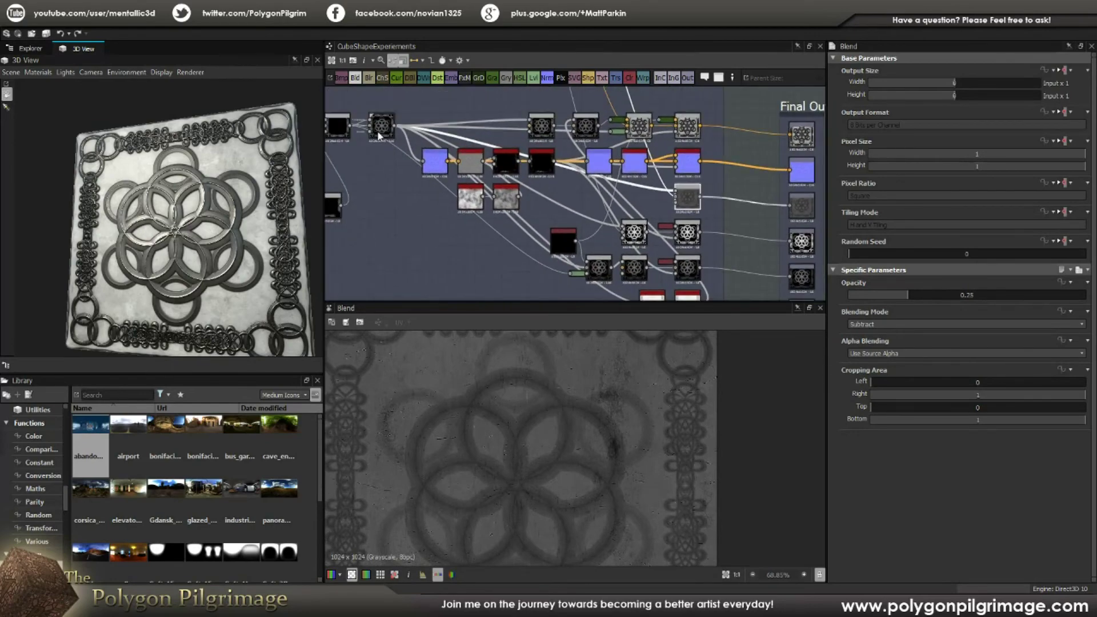
# Review the Subtract Blend feeding the Roughness output, checking its incoming connections and its full texture preview
pyautogui.click(688, 197)
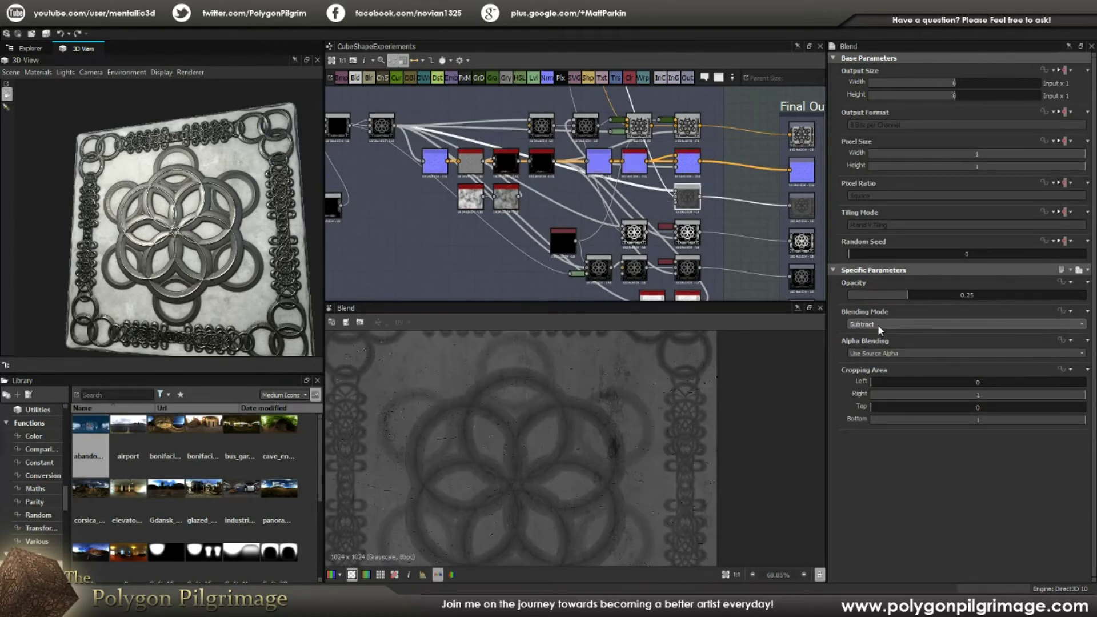
pyautogui.scroll(2, 720, 179)
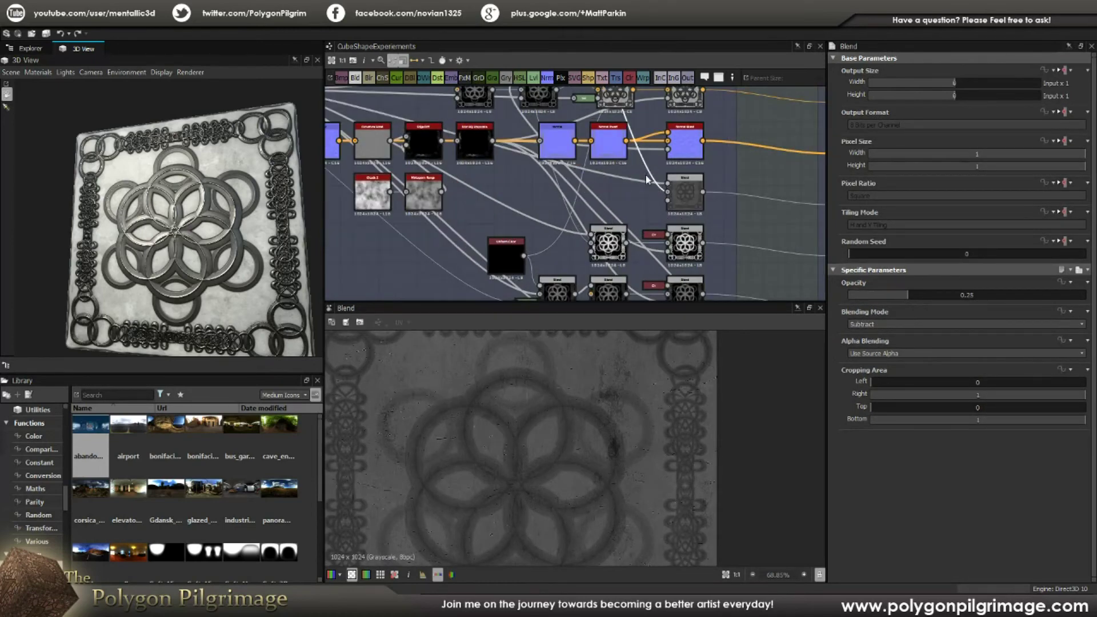
pyautogui.moveTo(647, 165); pyautogui.dragTo(644, 222, button='middle')
pyautogui.scroll(-3, 645, 221)
pyautogui.scroll(3, 663, 206)
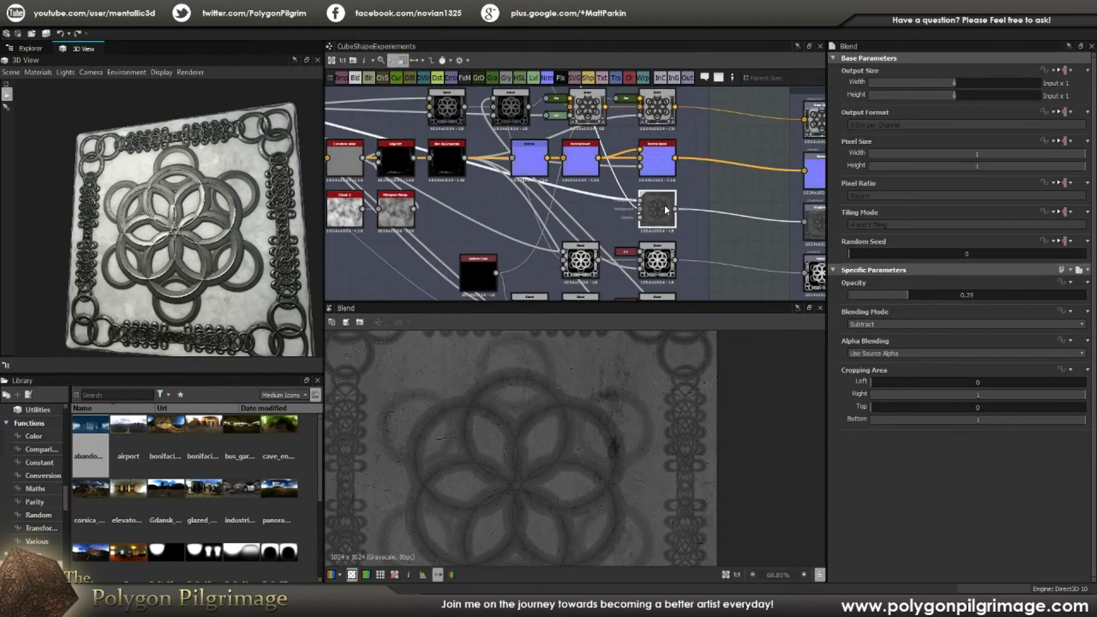
pyautogui.scroll(2, 519, 446)
pyautogui.scroll(-4, 690, 431)
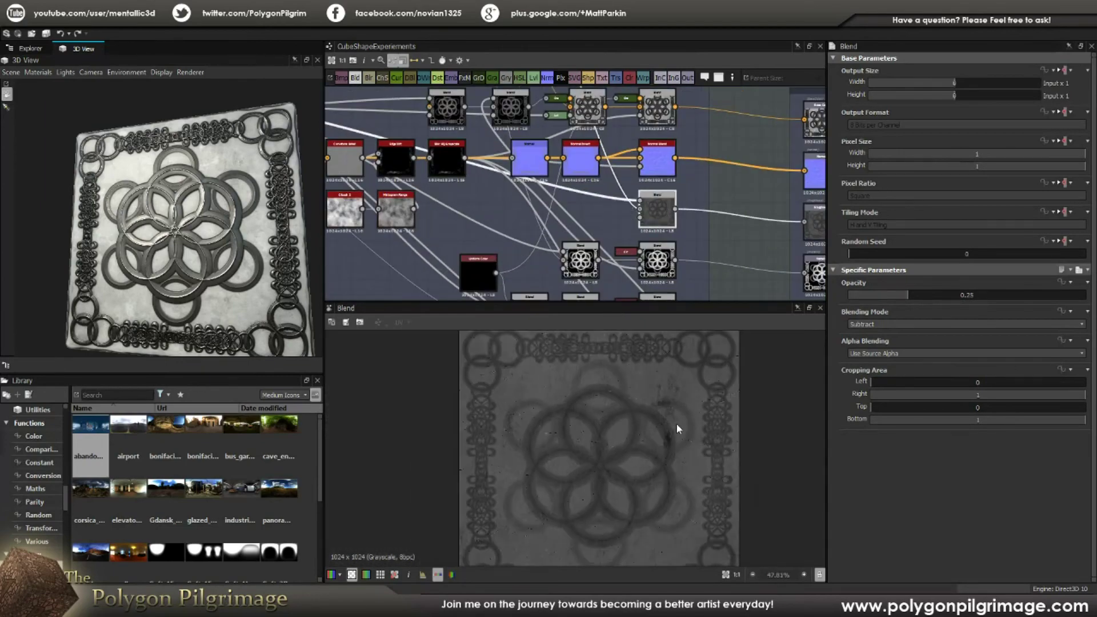
# Preview the Copy Blend feeding the Metallic output and the Add Sub Blend before it, tracing that node's inputs upstream
pyautogui.moveTo(654, 261); pyautogui.dragTo(653, 240, button='middle')
pyautogui.doubleClick(654, 240)
pyautogui.scroll(-1, 529, 236)
pyautogui.moveTo(529, 236); pyautogui.dragTo(575, 227, button='middle')
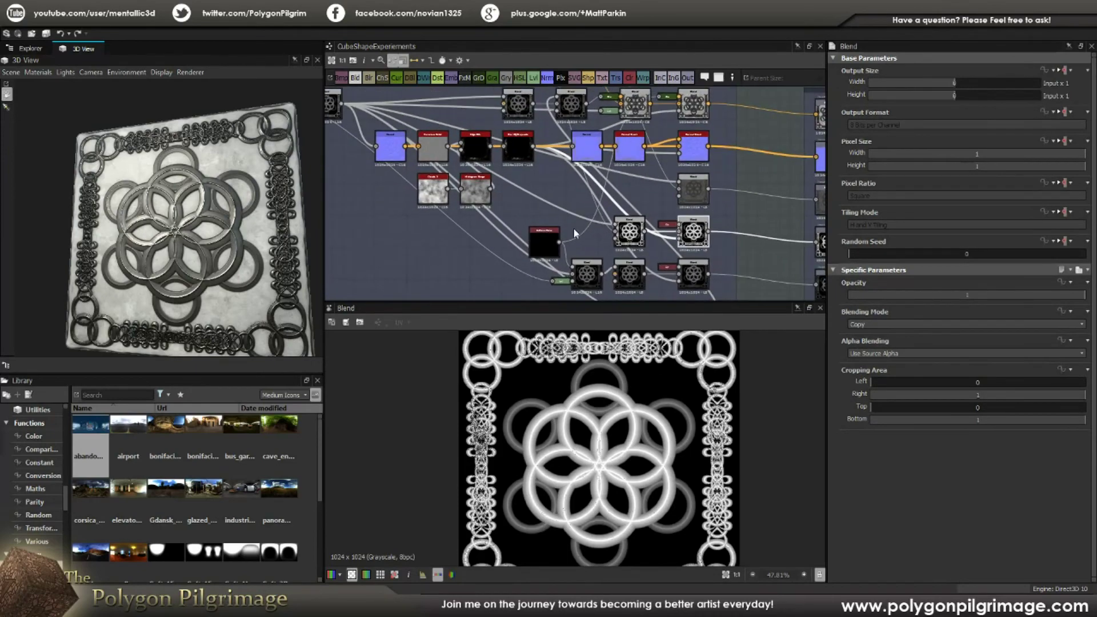
pyautogui.doubleClick(629, 231)
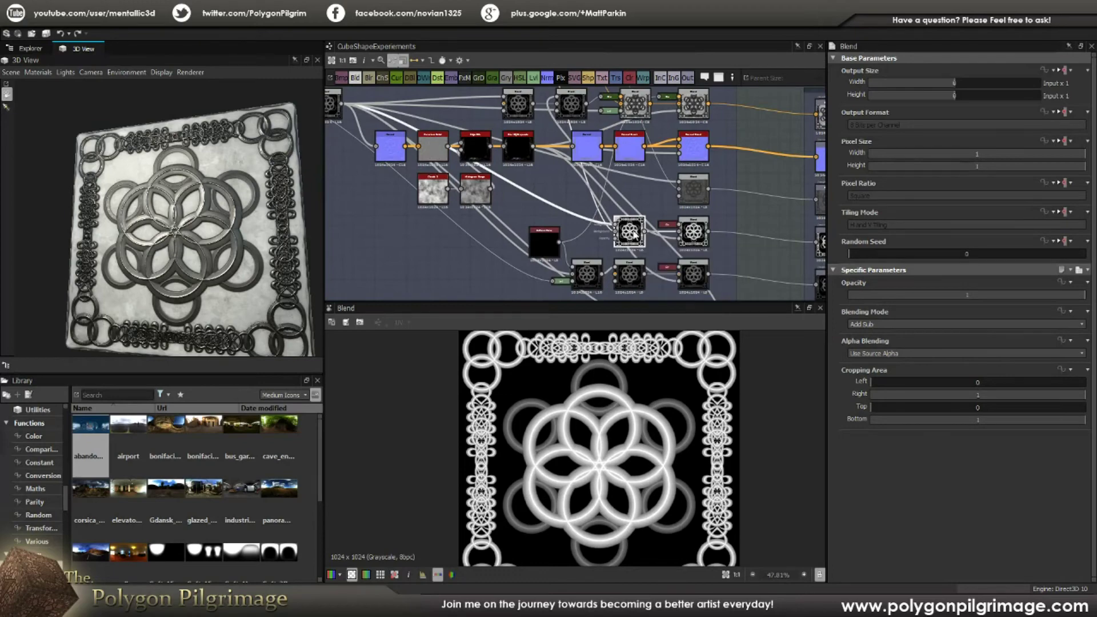
pyautogui.scroll(2, 627, 230)
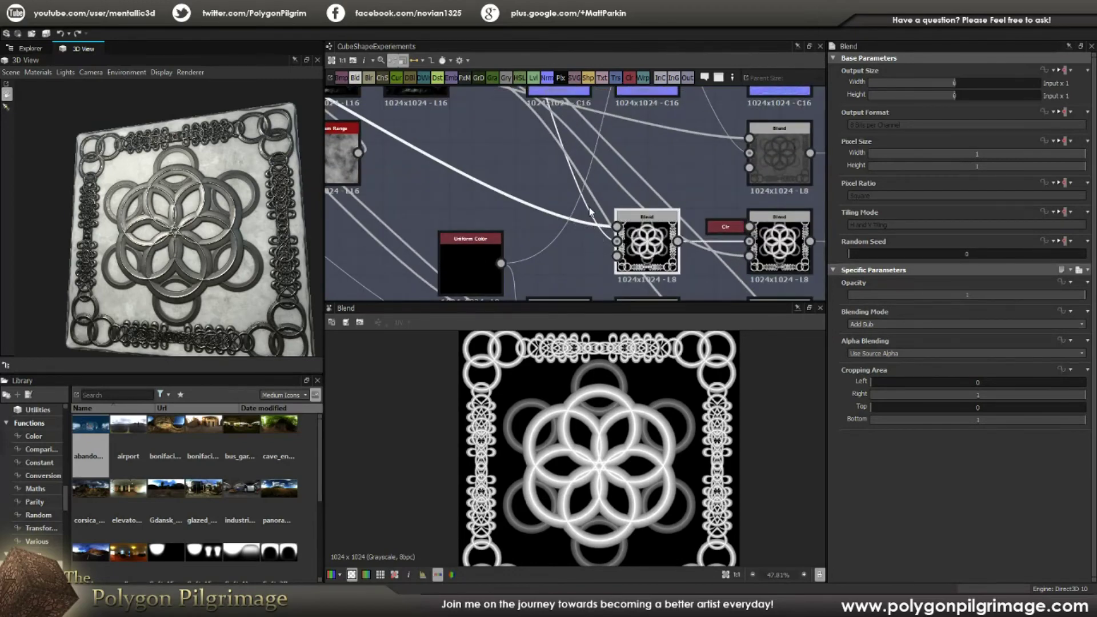
pyautogui.scroll(-4, 590, 212)
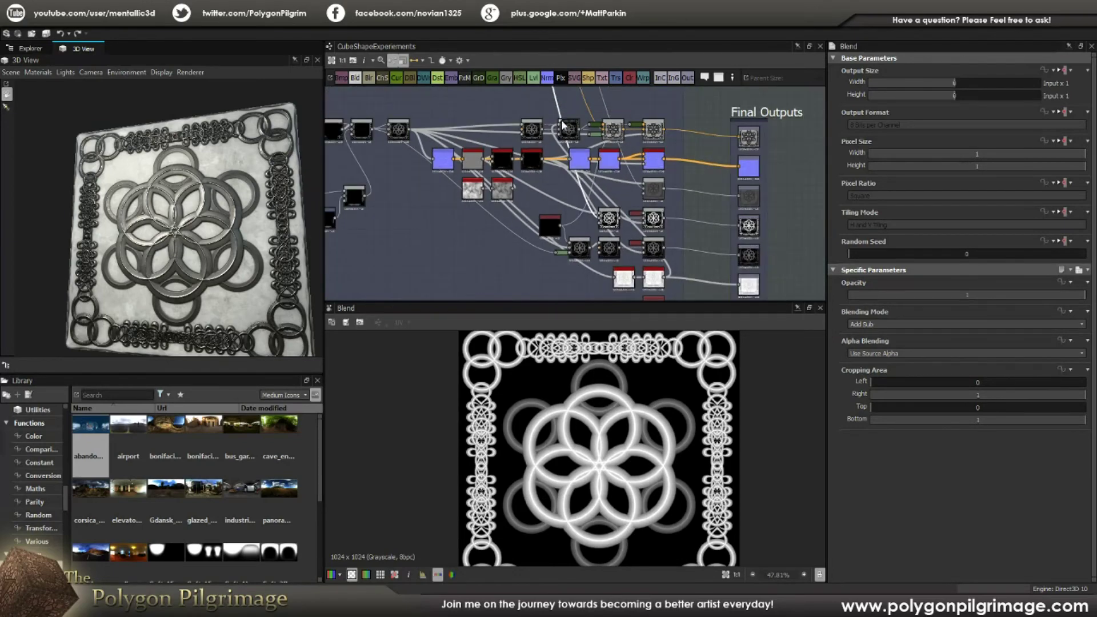
pyautogui.moveTo(547, 205); pyautogui.dragTo(570, 223, button='middle')
pyautogui.scroll(5, 570, 222)
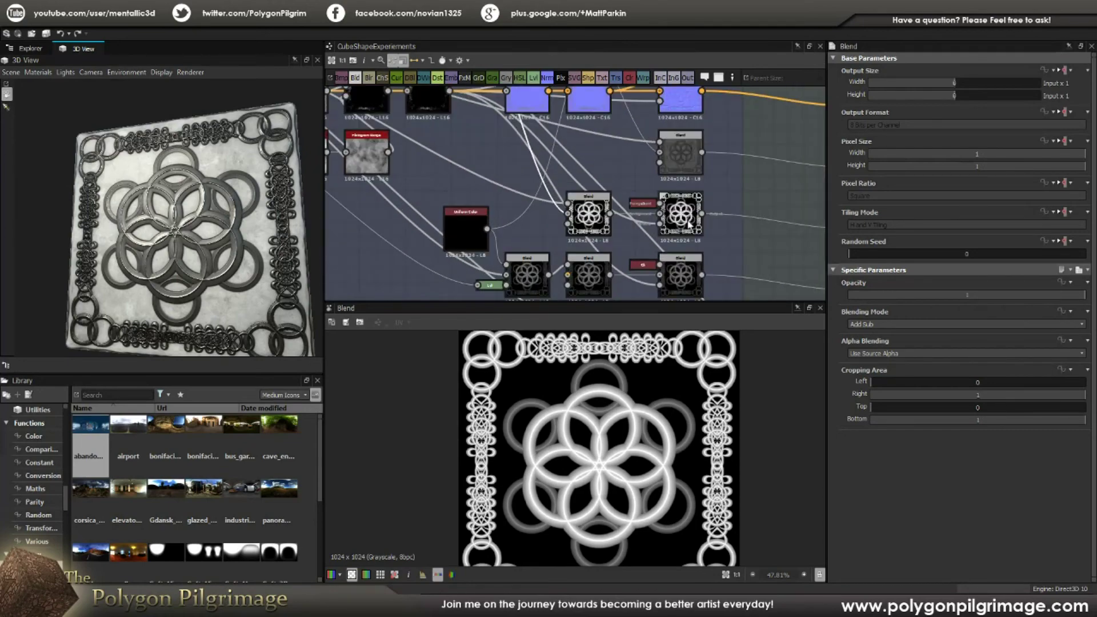
# Trace the Metallic output's Copy Blend back to the blurred edge-wear node and examine the resulting ring texture
pyautogui.click(682, 213)
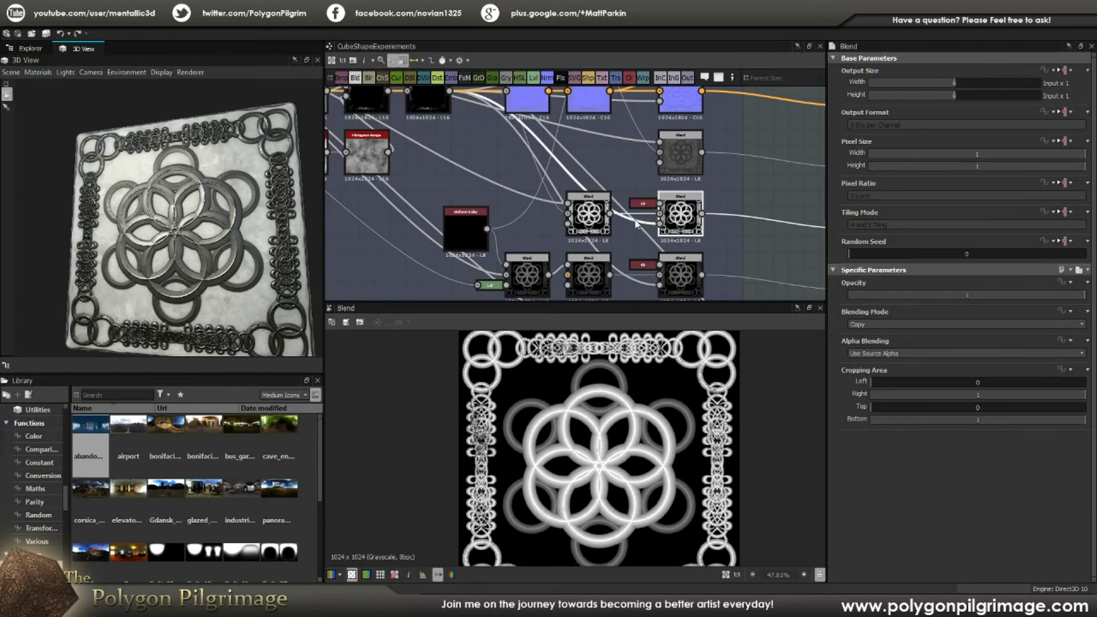
pyautogui.moveTo(518, 166); pyautogui.dragTo(576, 225, button='middle')
pyautogui.click(496, 163)
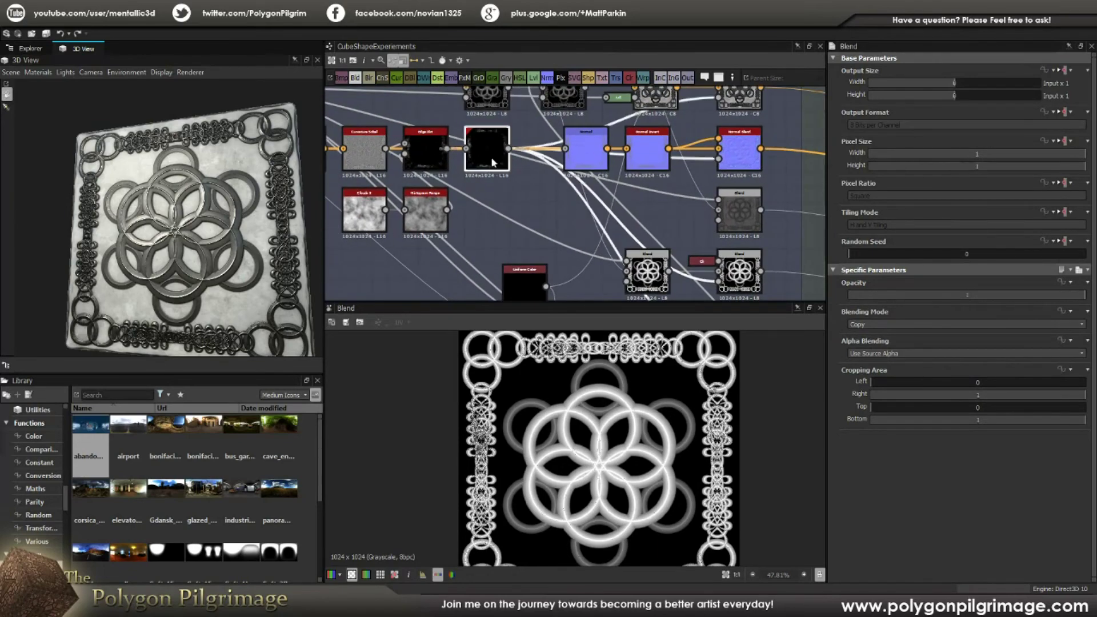
pyautogui.moveTo(692, 250); pyautogui.dragTo(632, 221, button='middle')
pyautogui.scroll(2, 680, 246)
pyautogui.click(683, 246)
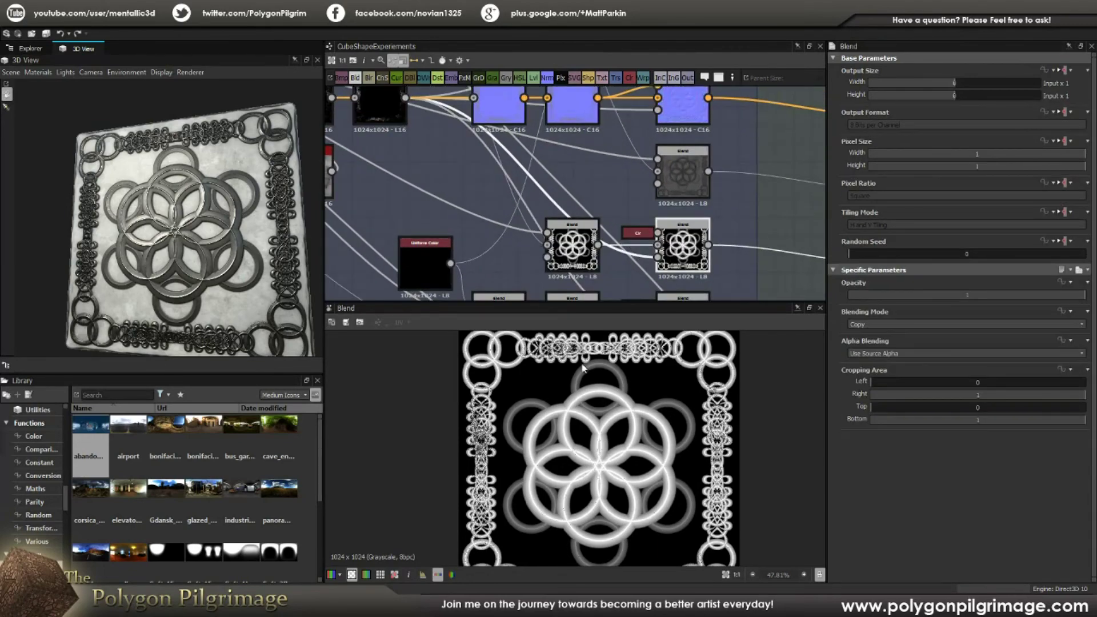
pyautogui.scroll(3, 564, 343)
pyautogui.scroll(-4, 564, 344)
pyautogui.scroll(-3, 661, 228)
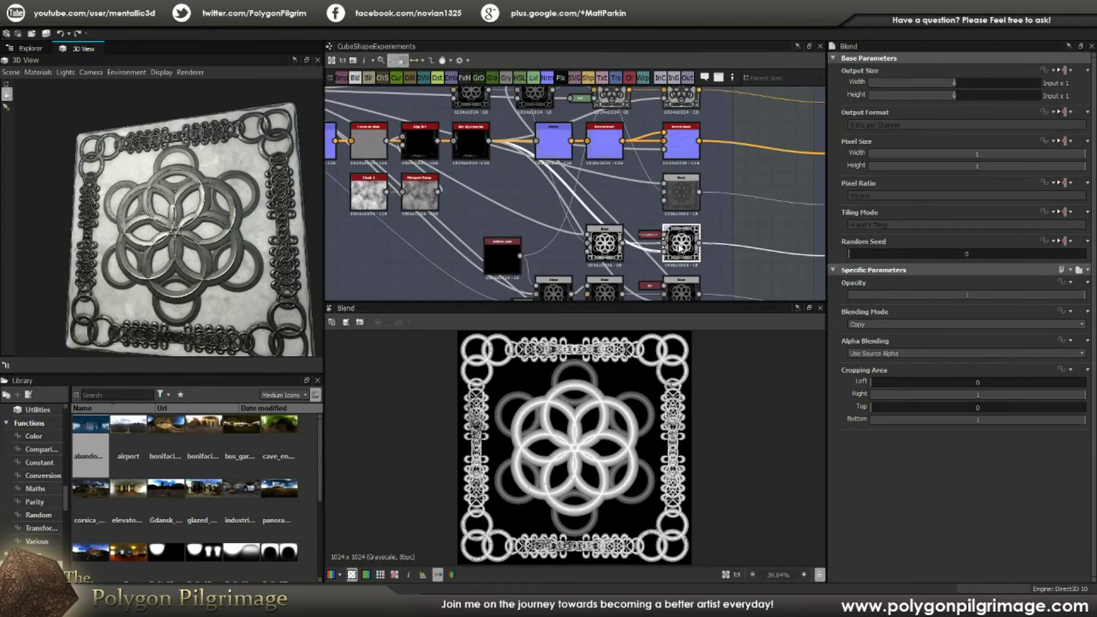
# Locate the Height output and preview the chain of Blend nodes that feeds it, starting from the uniform colour blend
pyautogui.moveTo(661, 228); pyautogui.dragTo(642, 173, button='middle')
pyautogui.scroll(1, 663, 226)
pyautogui.moveTo(718, 220); pyautogui.dragTo(675, 215, button='middle')
pyautogui.scroll(2, 790, 222)
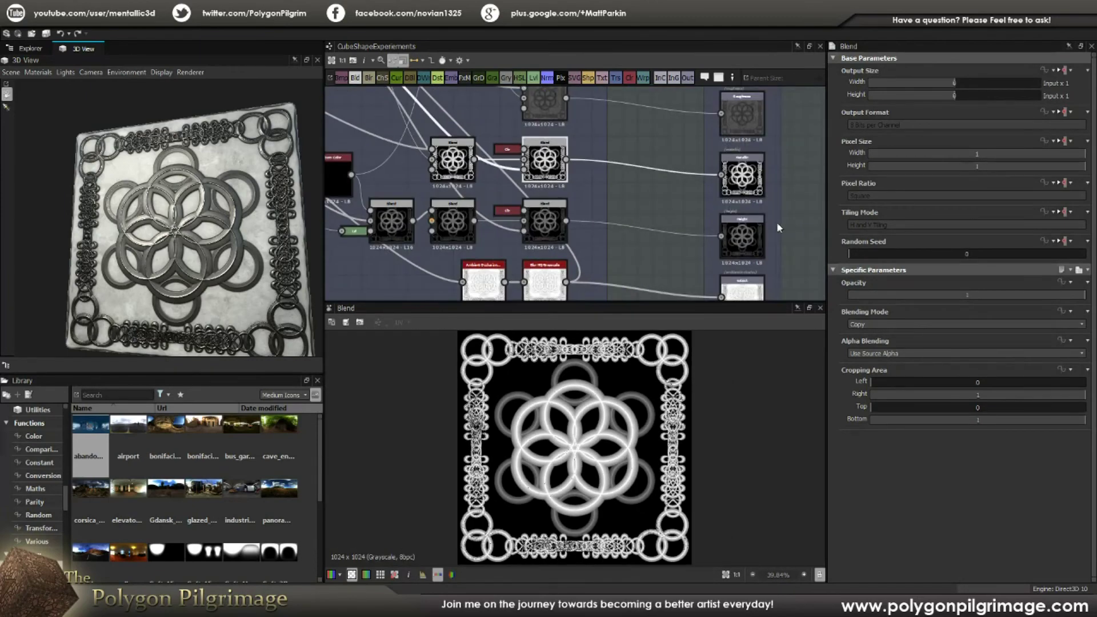
pyautogui.scroll(1, 690, 228)
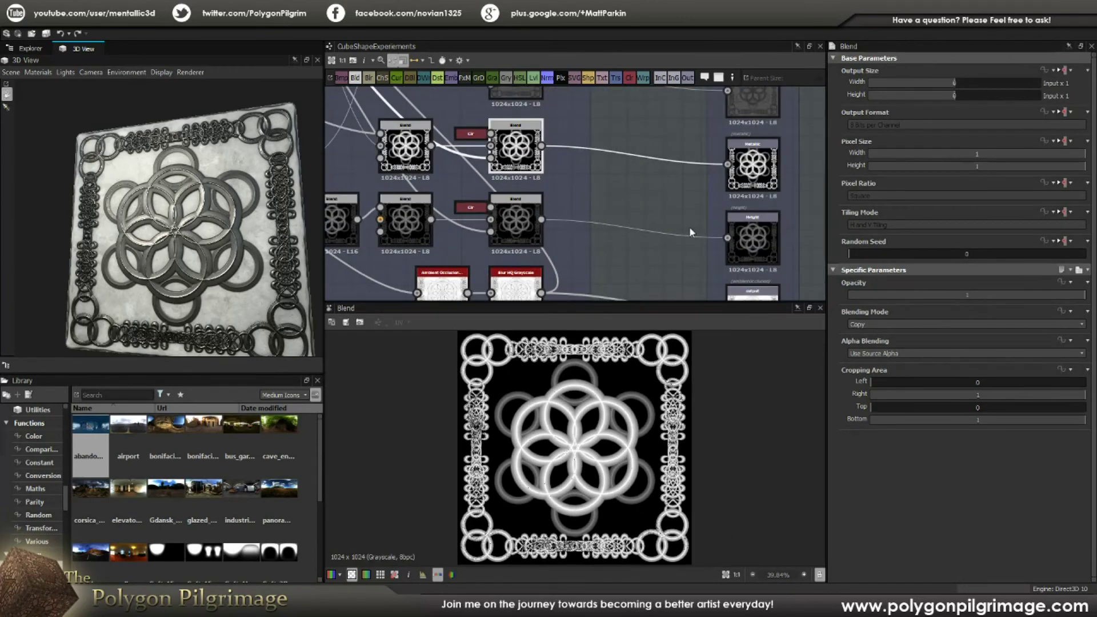
pyautogui.doubleClick(516, 226)
pyautogui.moveTo(517, 230); pyautogui.dragTo(687, 242, button='middle')
pyautogui.doubleClick(502, 231)
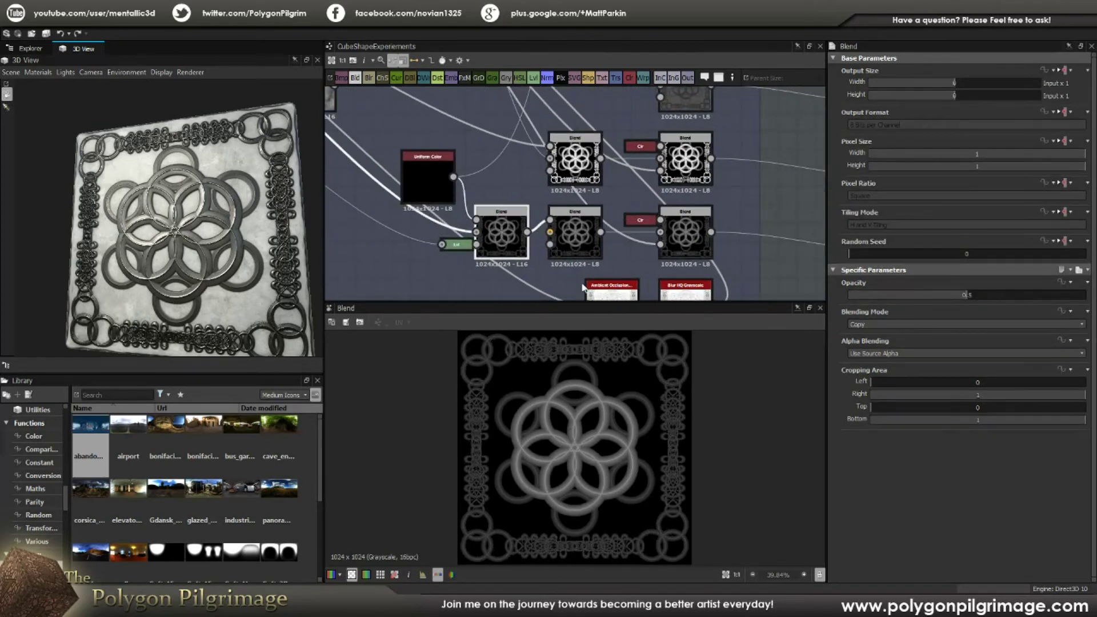
pyautogui.doubleClick(582, 243)
# Trace the height Blend chain back to the combined pattern, then check the Copy Blend feeding the Height output
pyautogui.scroll(-2, 582, 243)
pyautogui.moveTo(581, 243); pyautogui.dragTo(631, 278, button='middle')
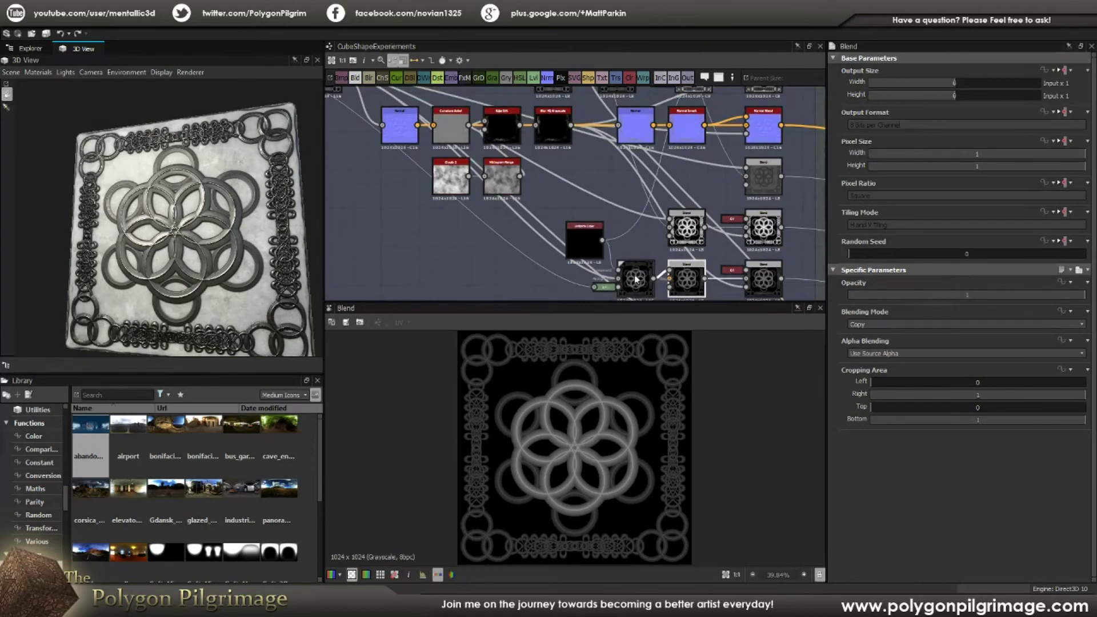
pyautogui.moveTo(554, 273); pyautogui.dragTo(674, 317, button='middle')
pyautogui.scroll(-2, 557, 214)
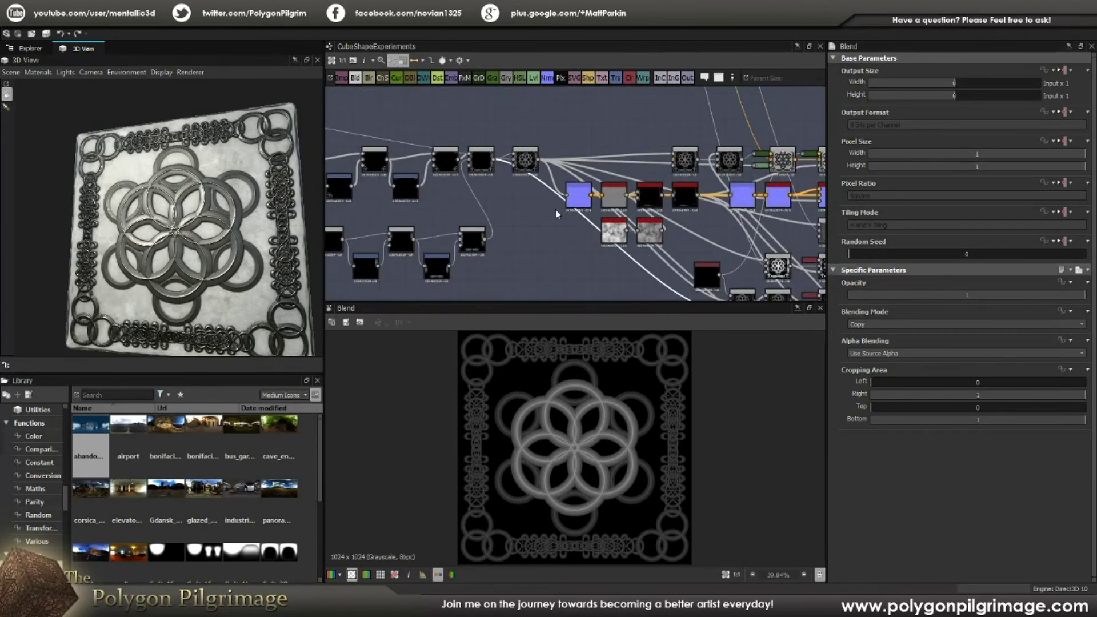
pyautogui.moveTo(709, 234); pyautogui.dragTo(532, 154, button='middle')
pyautogui.scroll(3, 603, 221)
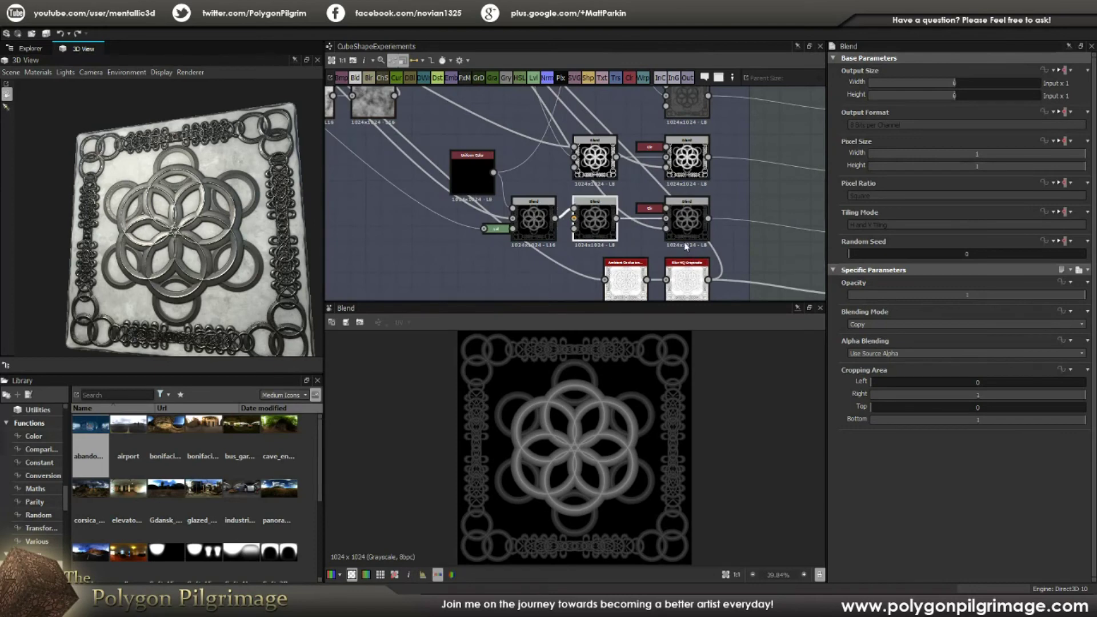
pyautogui.click(687, 221)
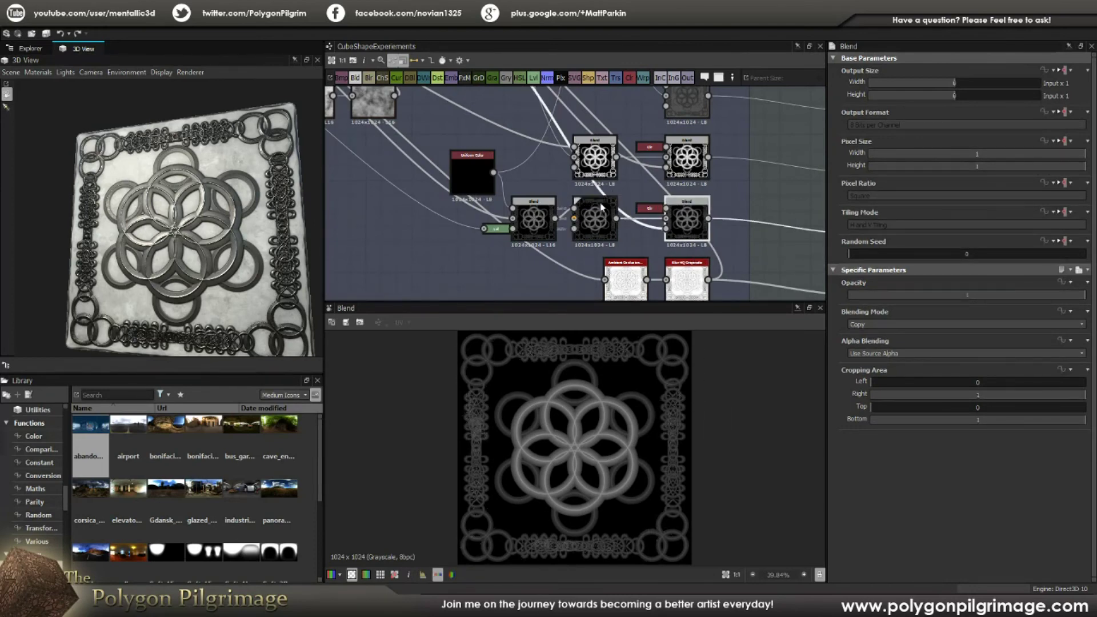
# Examine the Ambient Occlusion node's parameters and the Blur HQ Grayscale result fed by it up close
pyautogui.moveTo(619, 236); pyautogui.dragTo(597, 181, button='middle')
pyautogui.click(604, 226)
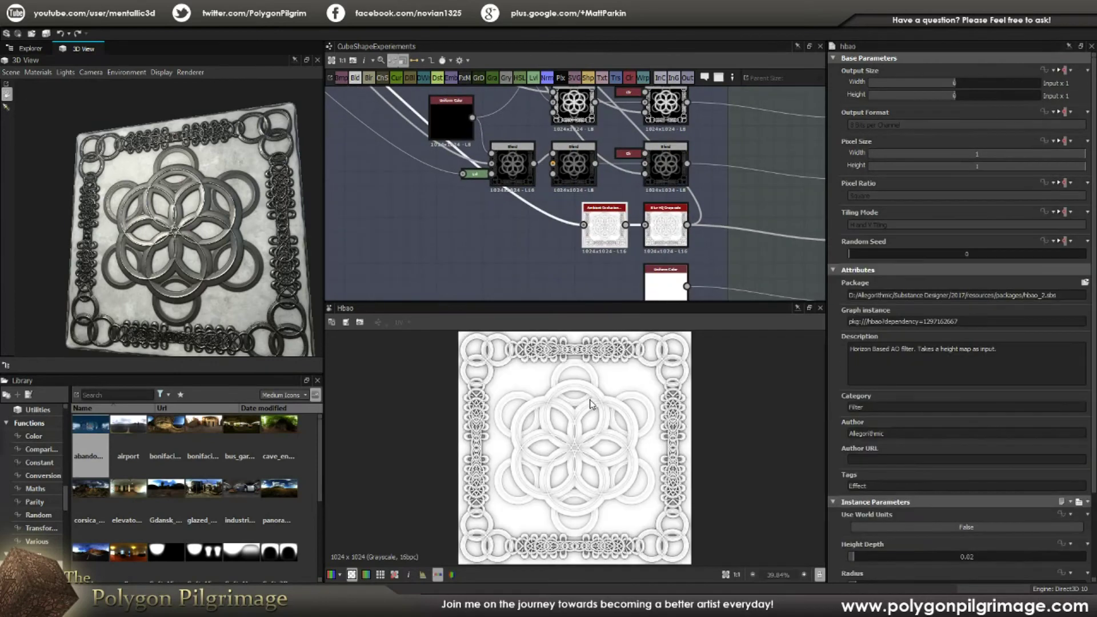
pyautogui.scroll(-3, 903, 406)
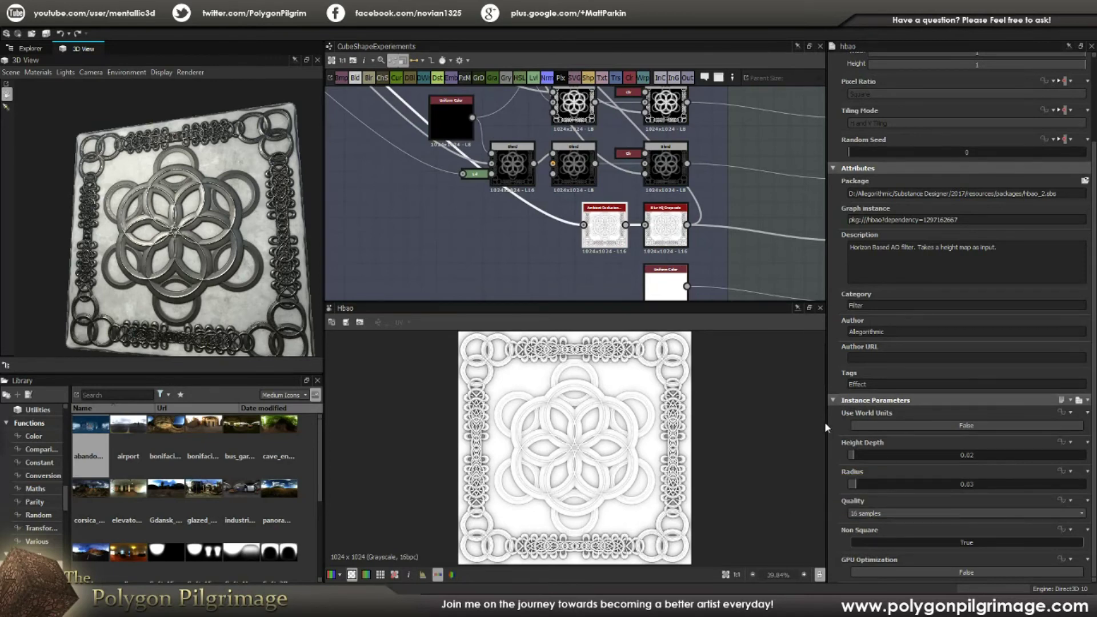
pyautogui.click(666, 225)
pyautogui.scroll(3, 622, 438)
pyautogui.scroll(2, 622, 437)
pyautogui.scroll(-5, 616, 223)
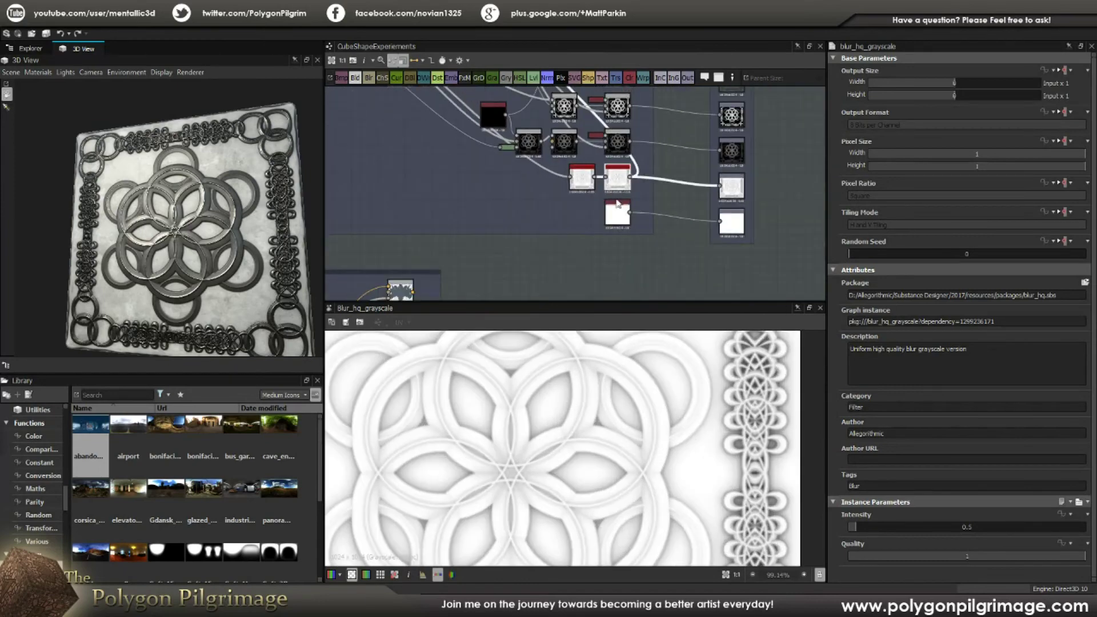
# Move the Final Outputs frame with its output nodes down beside the end of the Emblem graph
pyautogui.scroll(-3, 616, 220)
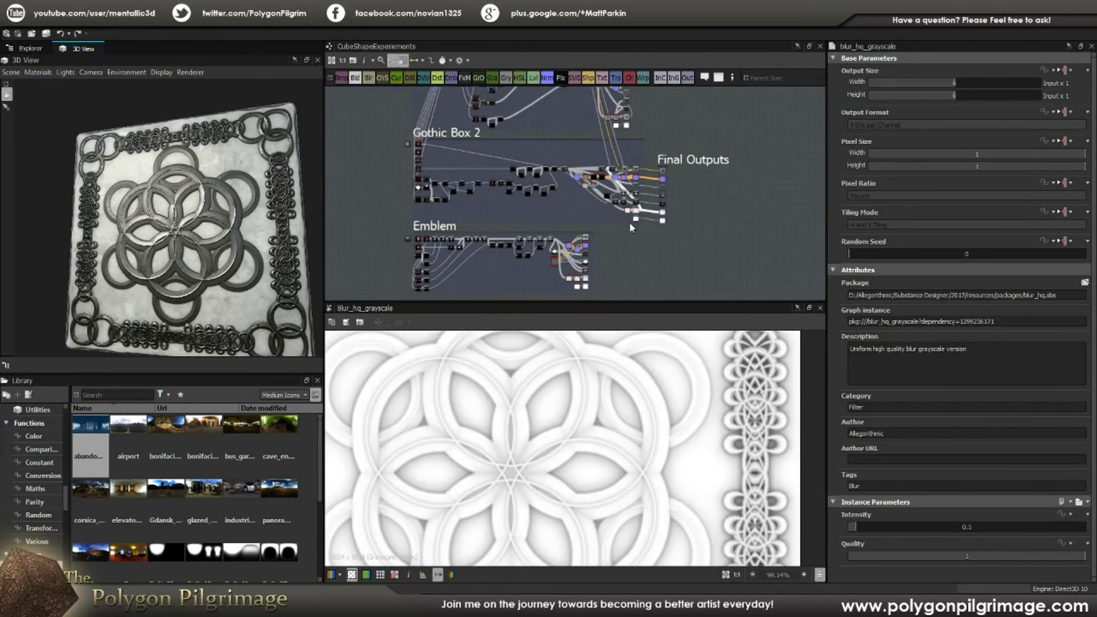
pyautogui.moveTo(259, 201); pyautogui.dragTo(251, 211)
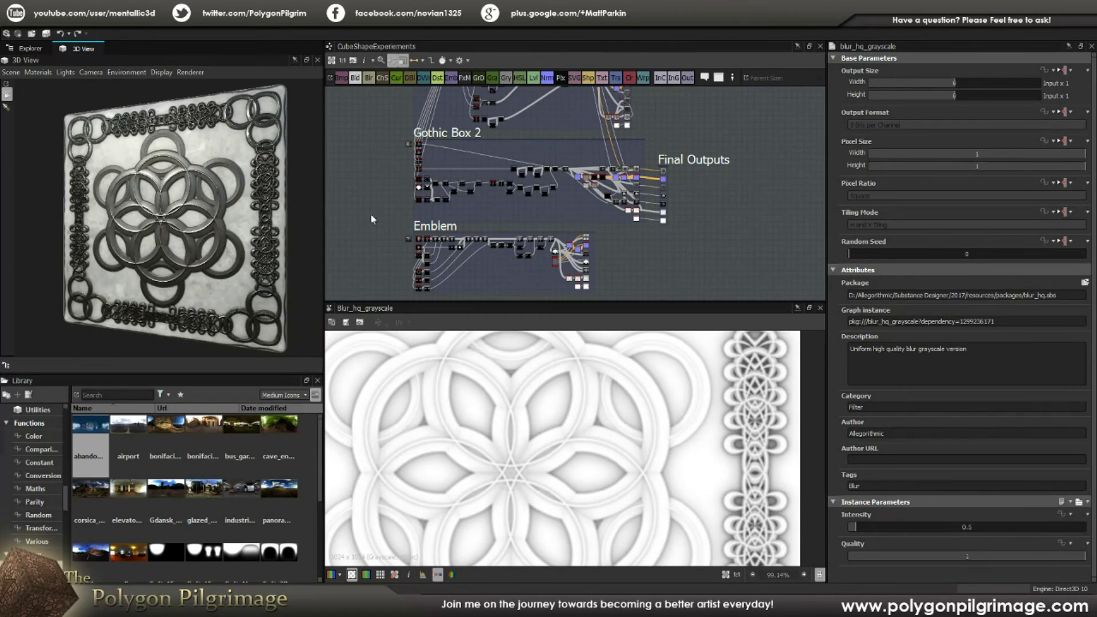
pyautogui.scroll(2, 672, 198)
pyautogui.moveTo(732, 185); pyautogui.dragTo(662, 262)
pyautogui.scroll(6, 662, 261)
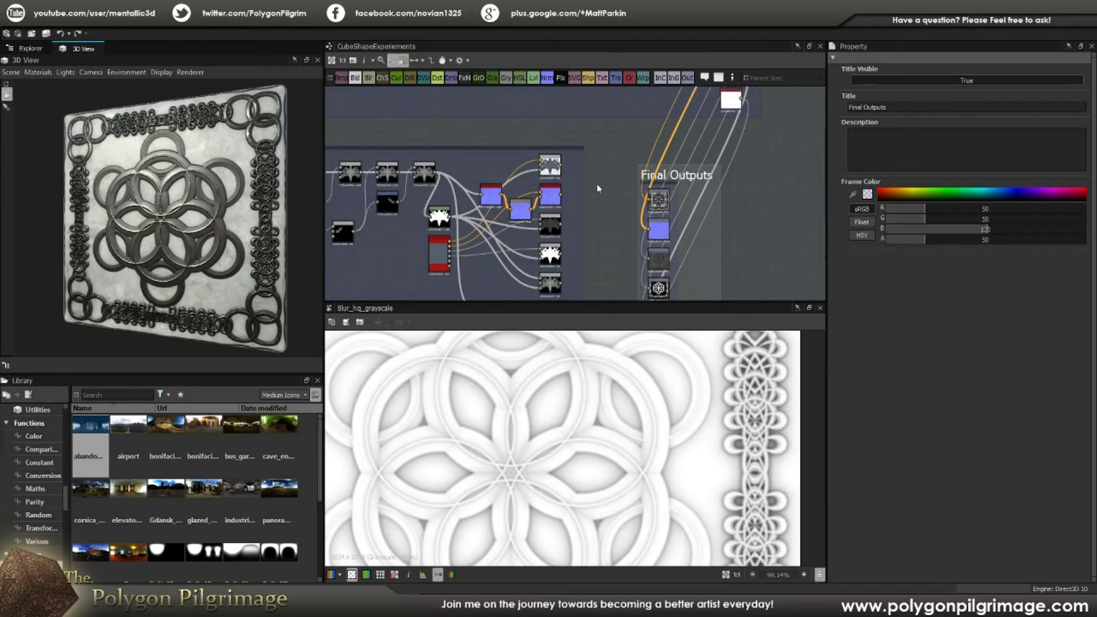
pyautogui.moveTo(652, 173); pyautogui.dragTo(641, 145)
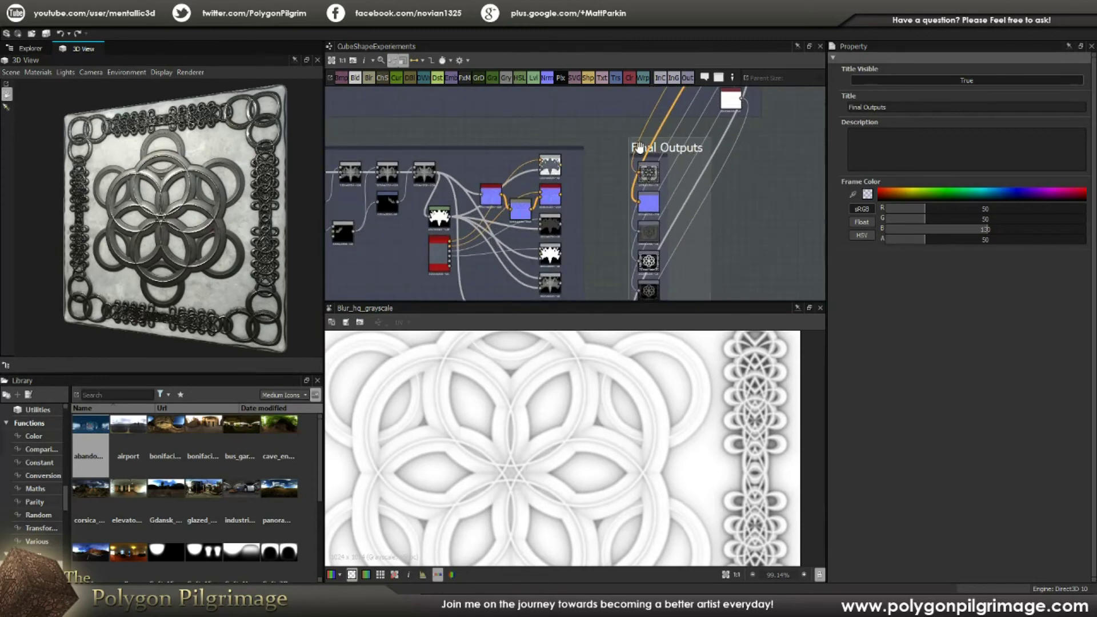
# Connect the Emblem graph's base colour, normal and roughness results to the first three nodes in Final Outputs
pyautogui.moveTo(563, 166); pyautogui.dragTo(640, 172)
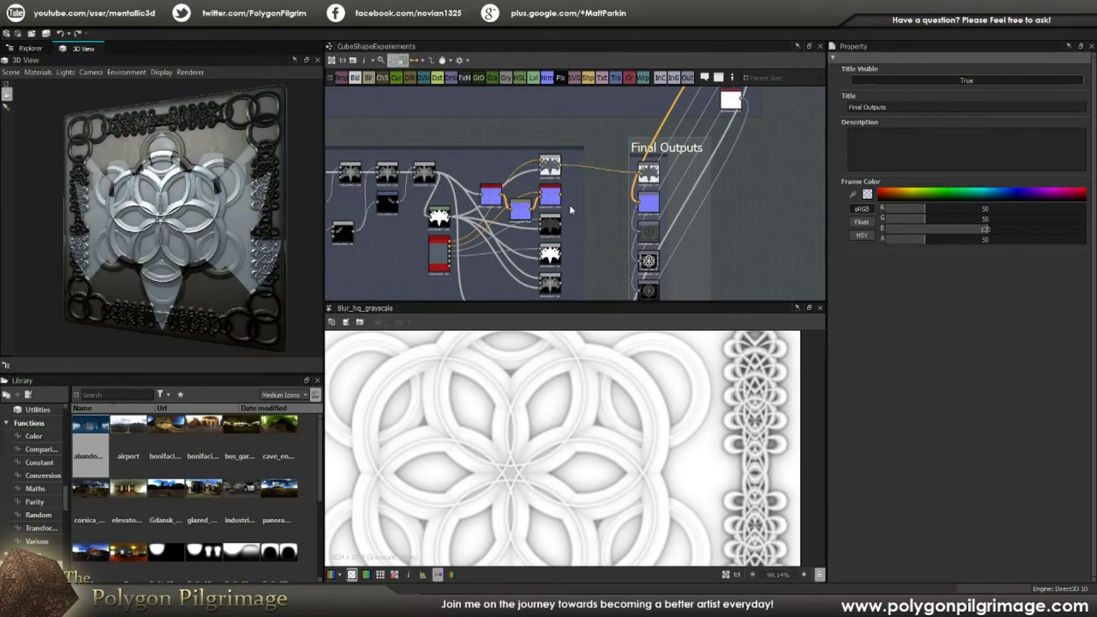
pyautogui.moveTo(563, 197); pyautogui.dragTo(642, 202)
pyautogui.moveTo(561, 224); pyautogui.dragTo(641, 234)
pyautogui.moveTo(629, 252); pyautogui.dragTo(633, 206, button='middle')
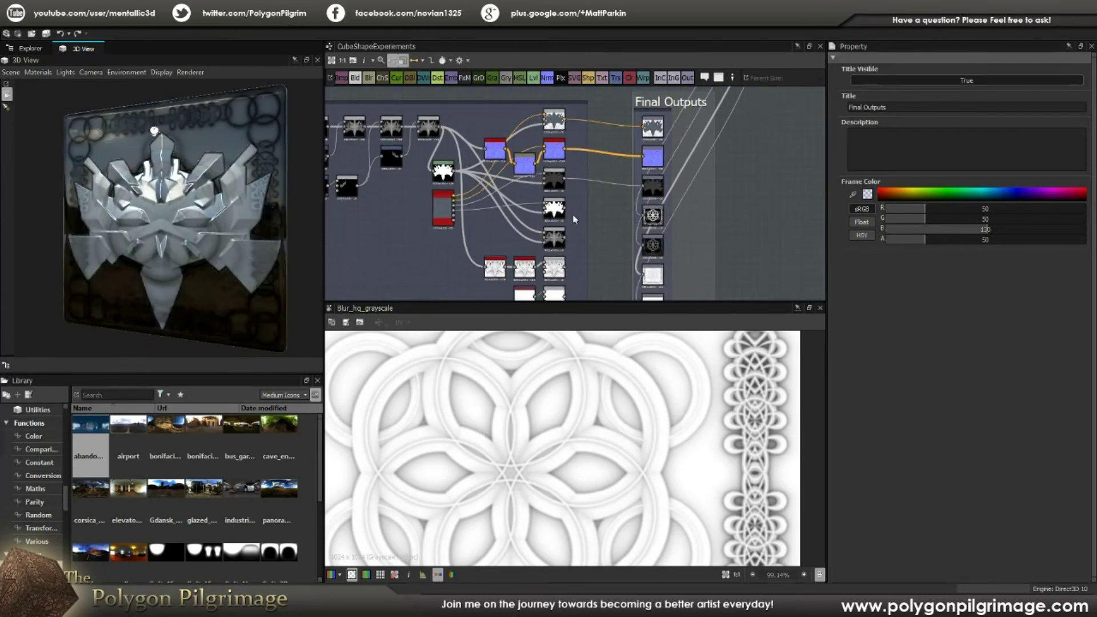
# Connect the Emblem graph's metallic, height, ambient occlusion and plain white results to the remaining nodes in Final Outputs
pyautogui.moveTo(565, 208); pyautogui.dragTo(651, 216)
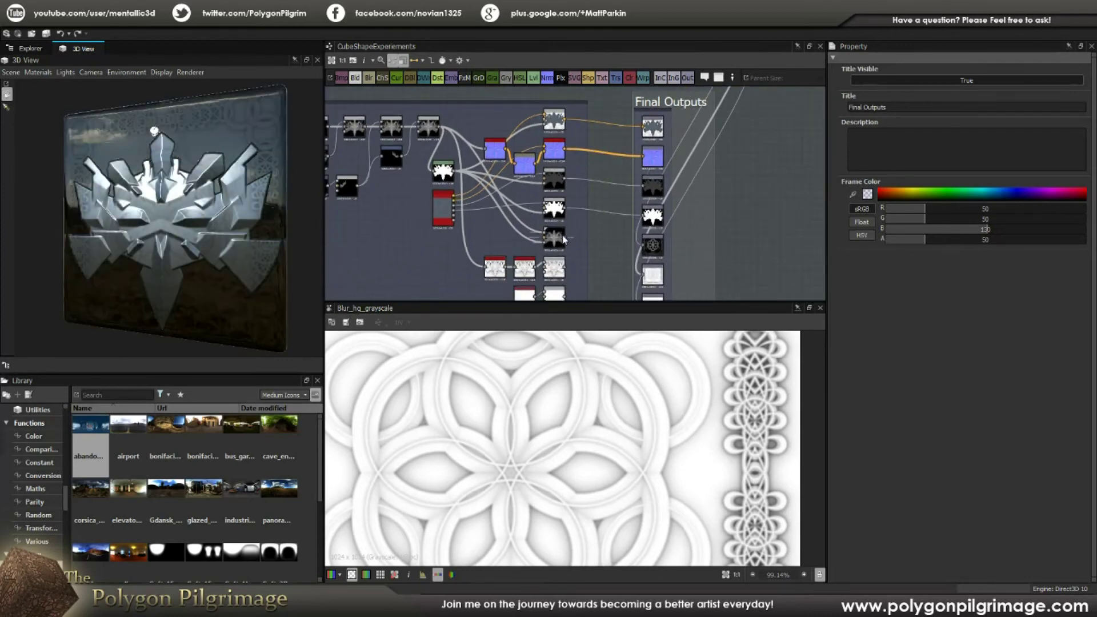
pyautogui.moveTo(565, 241); pyautogui.dragTo(648, 247)
pyautogui.moveTo(648, 247); pyautogui.dragTo(656, 194, button='middle')
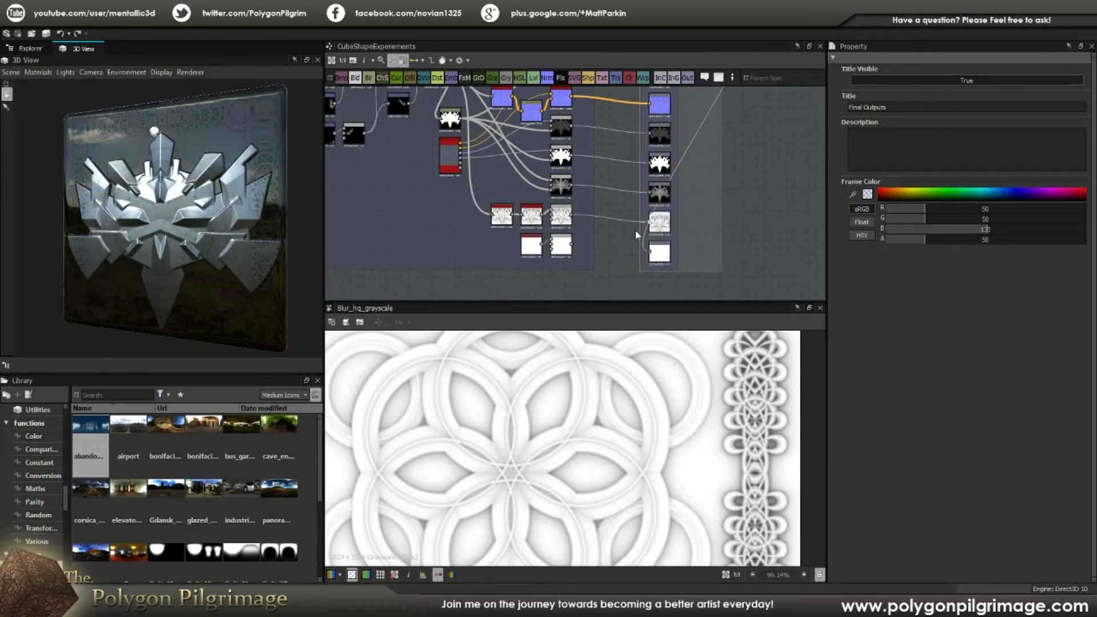
pyautogui.moveTo(573, 244); pyautogui.dragTo(653, 253)
pyautogui.scroll(-2, 628, 239)
# Inspect the emblem on the 3D model from several angles and preview the Base Color output texture
pyautogui.moveTo(274, 201); pyautogui.dragTo(259, 222)
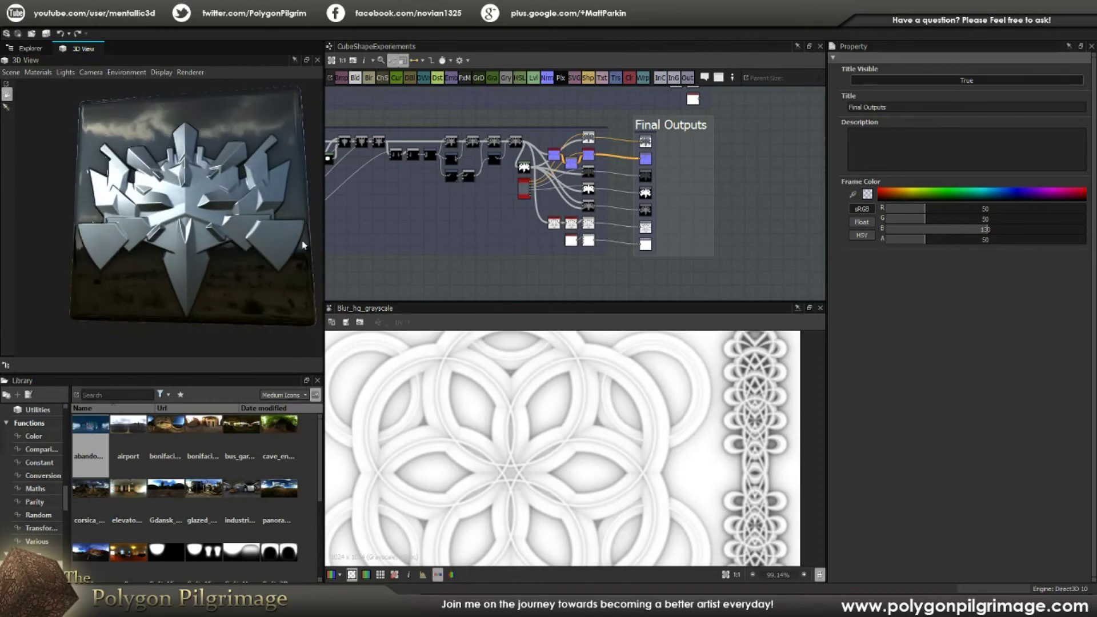
pyautogui.scroll(-3, 569, 207)
pyautogui.scroll(2, 680, 197)
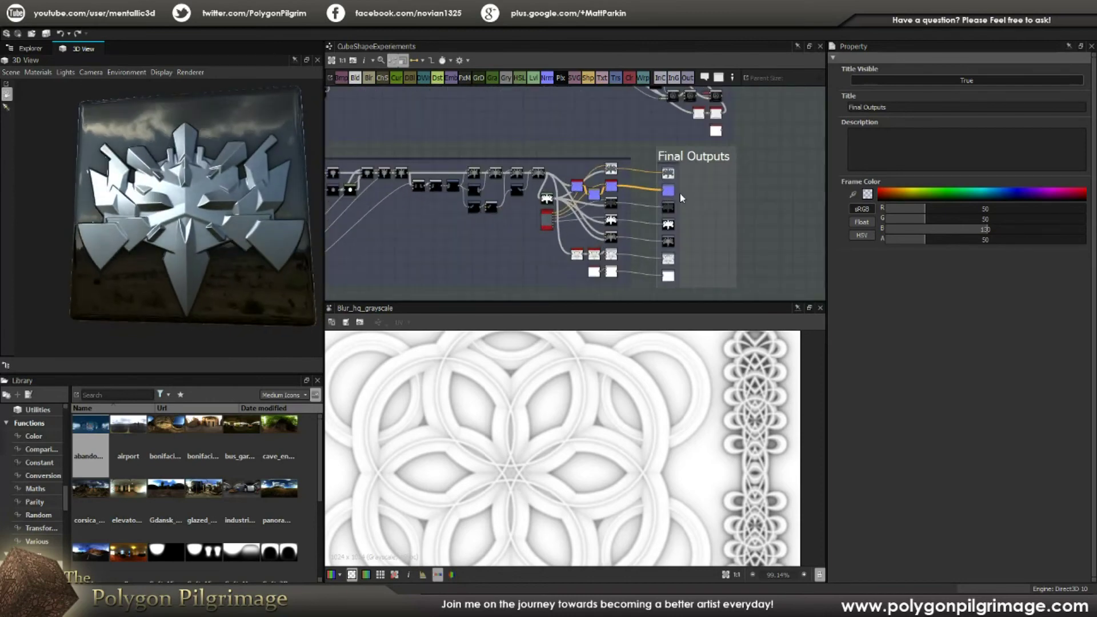
pyautogui.doubleClick(668, 173)
pyautogui.scroll(-3, 551, 420)
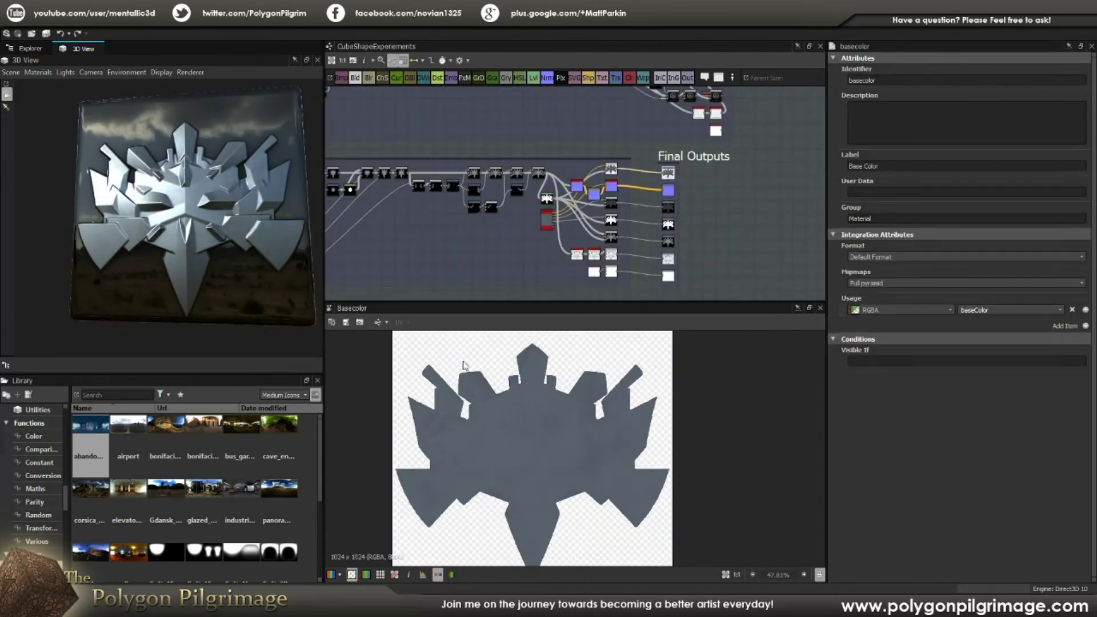
pyautogui.moveTo(206, 199); pyautogui.dragTo(223, 207)
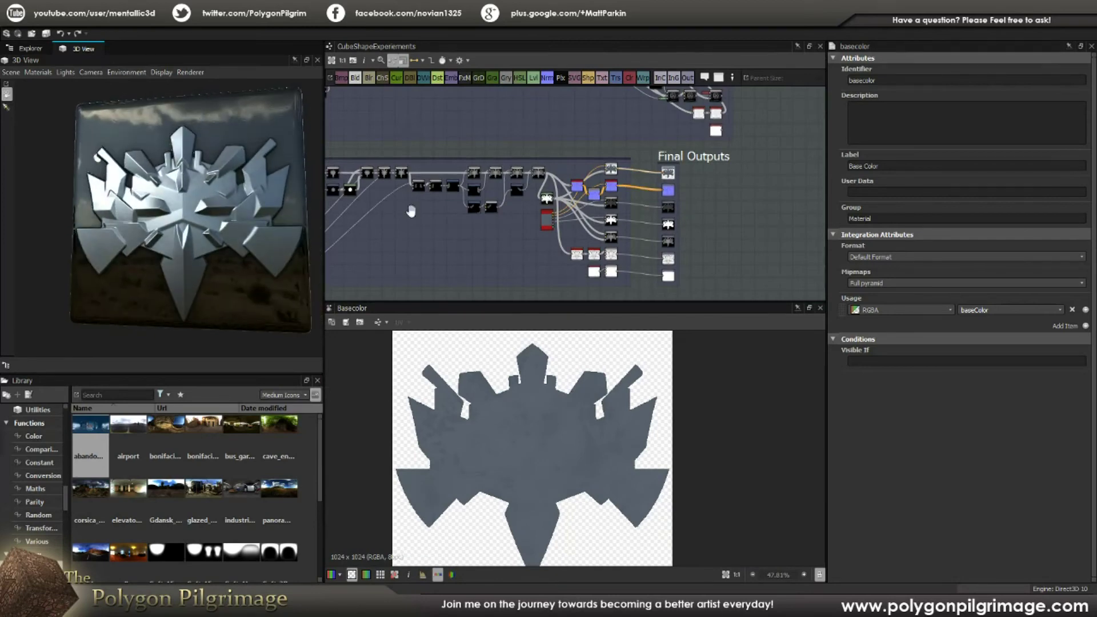
# Preview the first Cube 3D node at the start of the Emblem graph and examine its instance parameters
pyautogui.moveTo(473, 212); pyautogui.dragTo(616, 212, button='middle')
pyautogui.scroll(5, 540, 195)
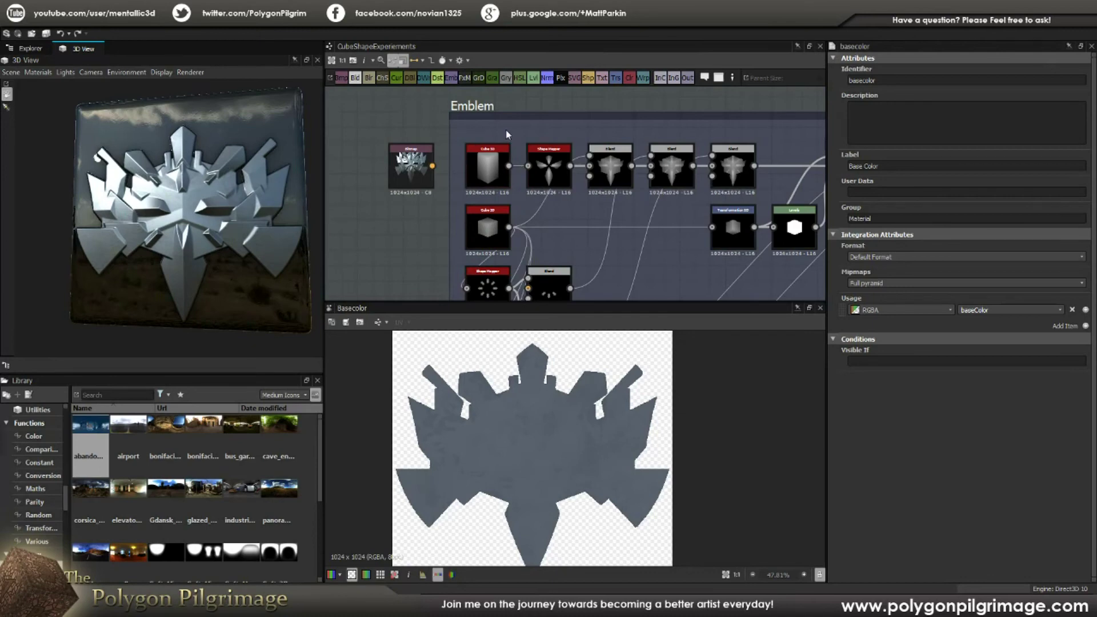
pyautogui.doubleClick(480, 171)
pyautogui.scroll(-3, 505, 446)
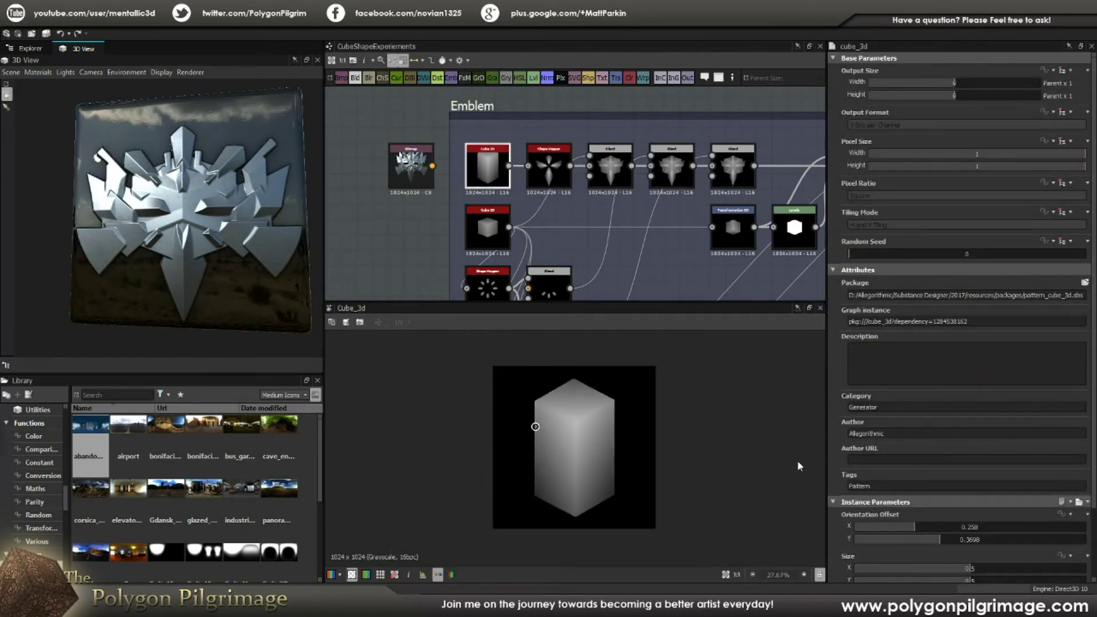
pyautogui.scroll(-3, 984, 447)
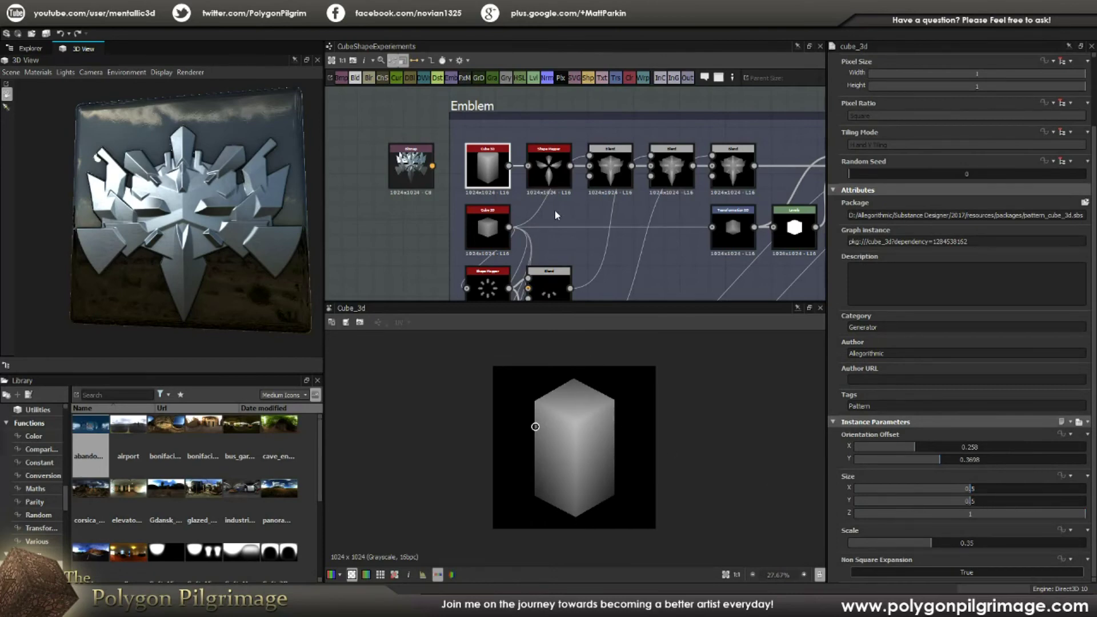
# Preview the Shape Mapper fed by the tall cube and examine its shape, segment and rotation parameters
pyautogui.doubleClick(550, 172)
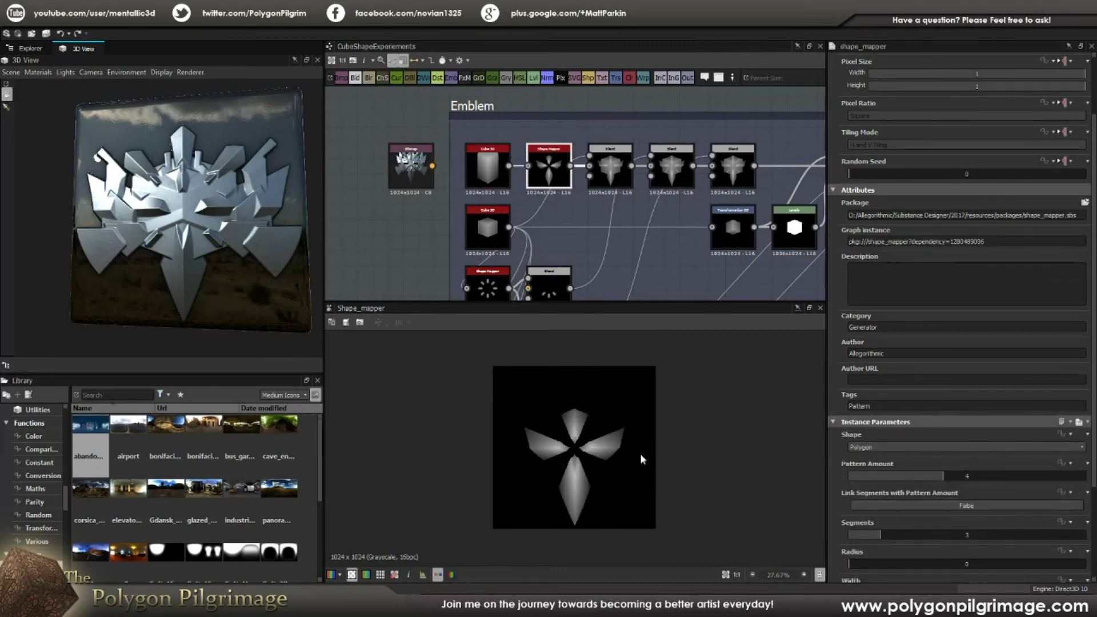
pyautogui.scroll(-2, 957, 411)
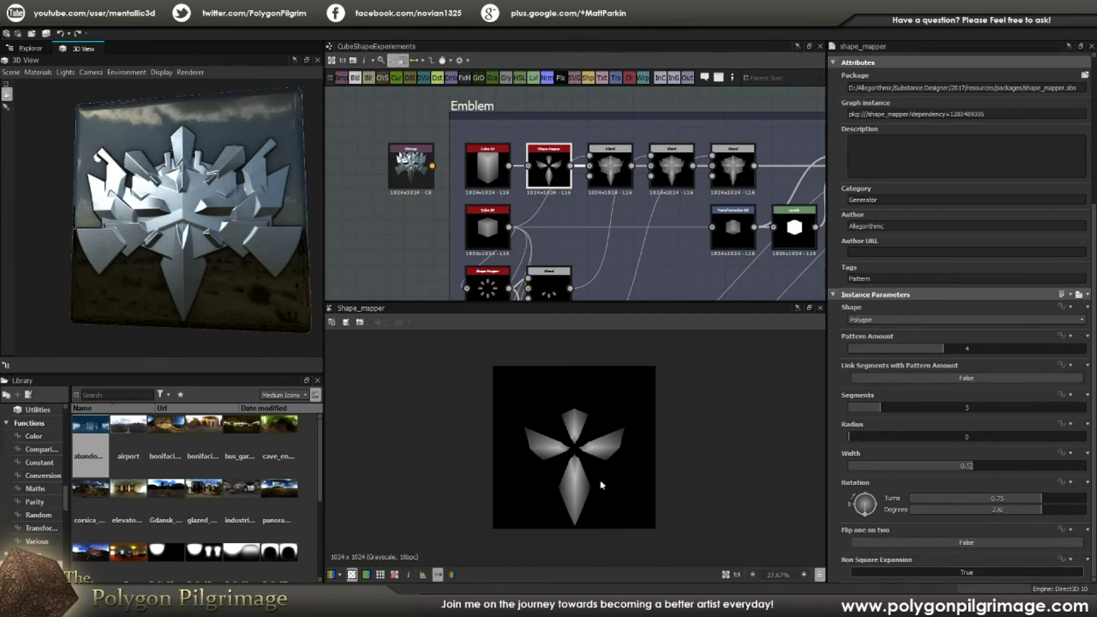
pyautogui.scroll(2, 617, 465)
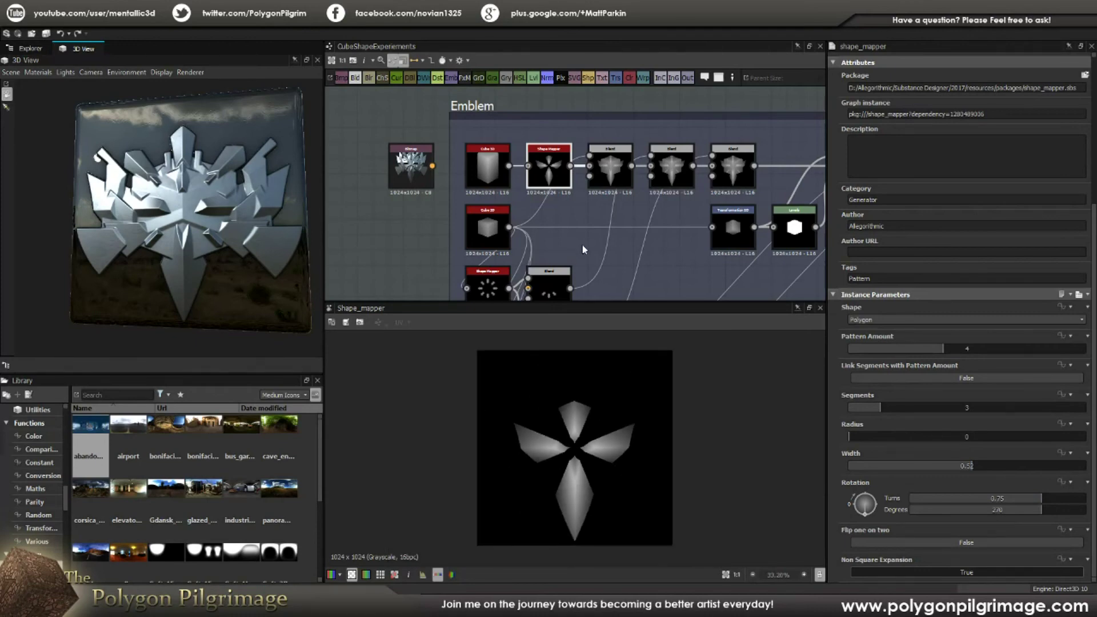
# Preview the second Cube 3D node and the small circular Shape Mapper below it, and examine that mapper's instance parameters
pyautogui.moveTo(623, 263); pyautogui.dragTo(635, 229, button='middle')
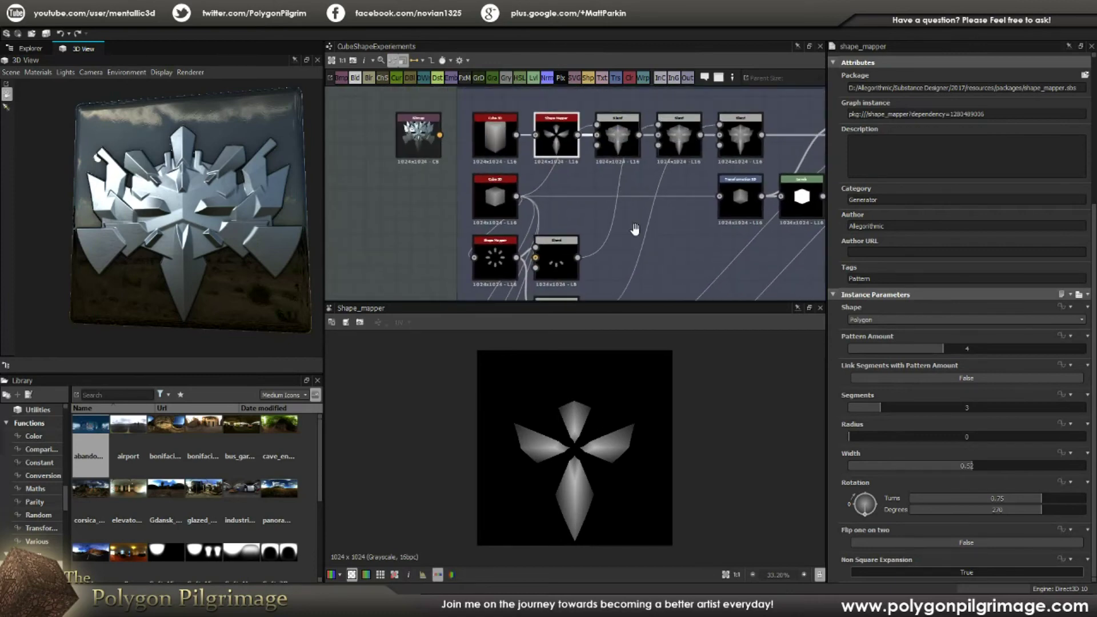
pyautogui.click(495, 198)
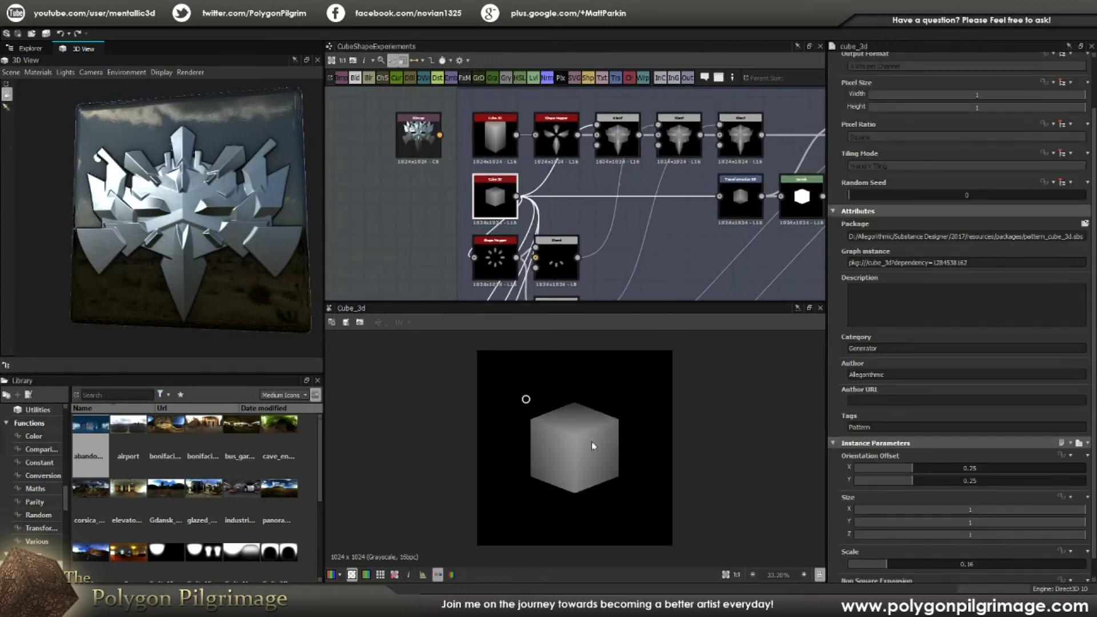
pyautogui.moveTo(720, 243); pyautogui.dragTo(720, 166, button='middle')
pyautogui.click(501, 183)
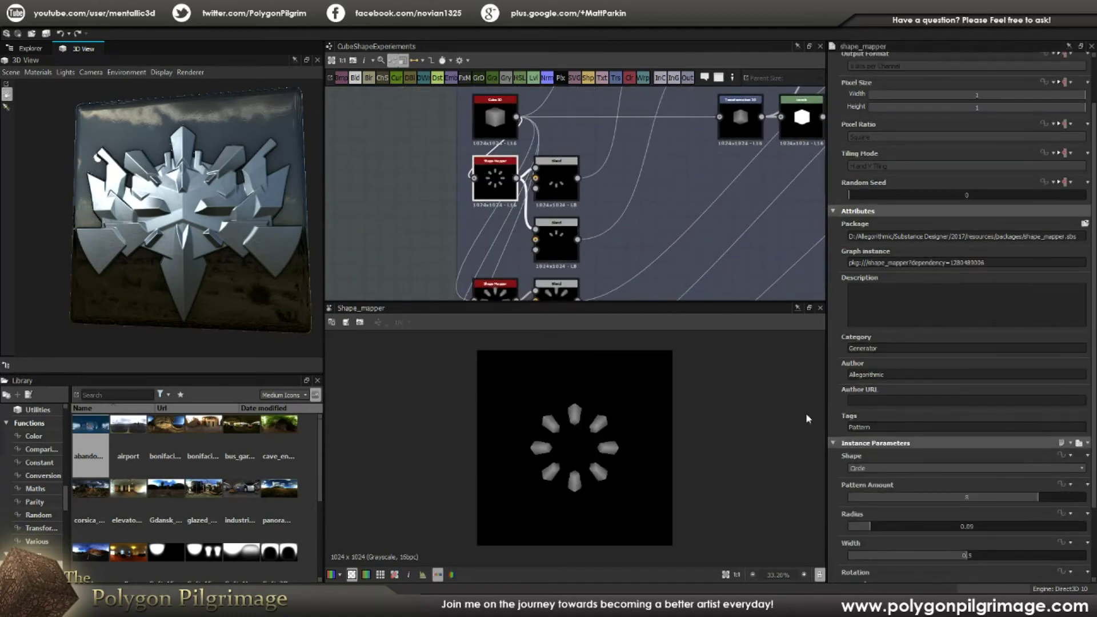
pyautogui.scroll(-1, 860, 437)
pyautogui.scroll(-2, 860, 438)
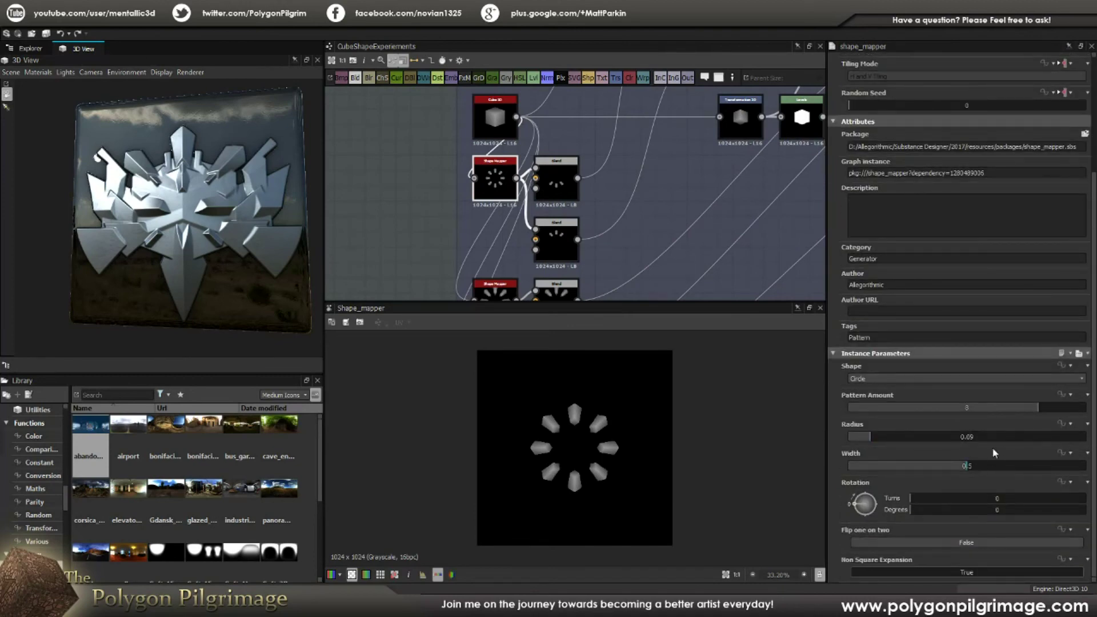
pyautogui.scroll(2, 577, 443)
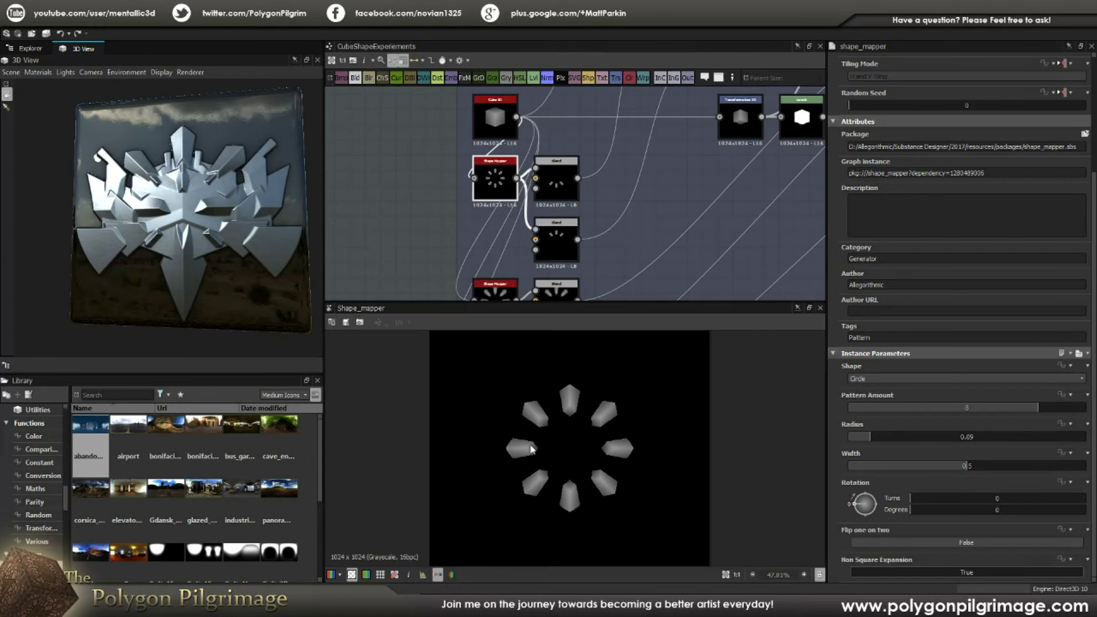
# Preview the remaining three Shape Mapper nodes down the Emblem graph's first column, from the larger ring to the two wide-wedge patterns
pyautogui.moveTo(601, 256); pyautogui.dragTo(526, 213, button='middle')
pyautogui.click(502, 225)
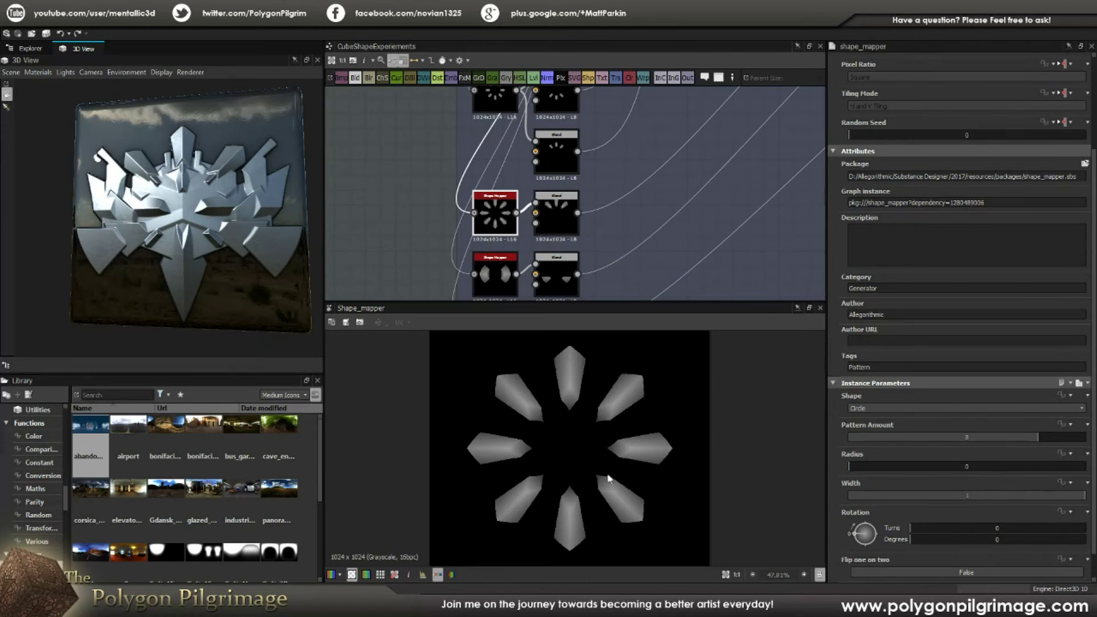
pyautogui.scroll(-1, 608, 479)
pyautogui.moveTo(600, 229); pyautogui.dragTo(598, 160, button='middle')
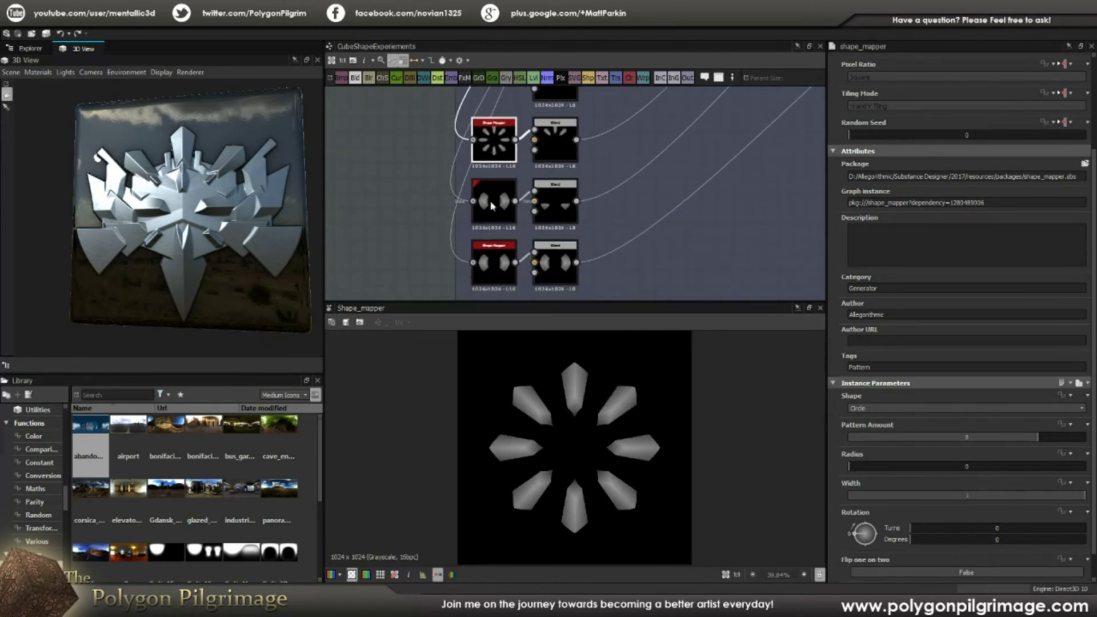
pyautogui.click(493, 207)
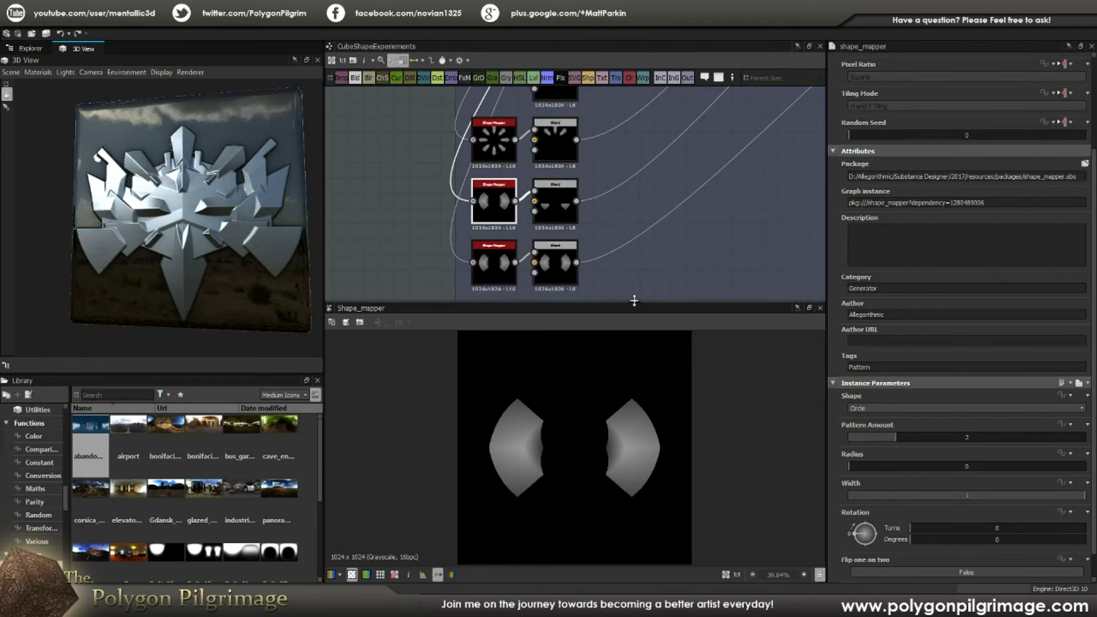
pyautogui.moveTo(480, 270); pyautogui.dragTo(492, 237, button='middle')
pyautogui.click(508, 227)
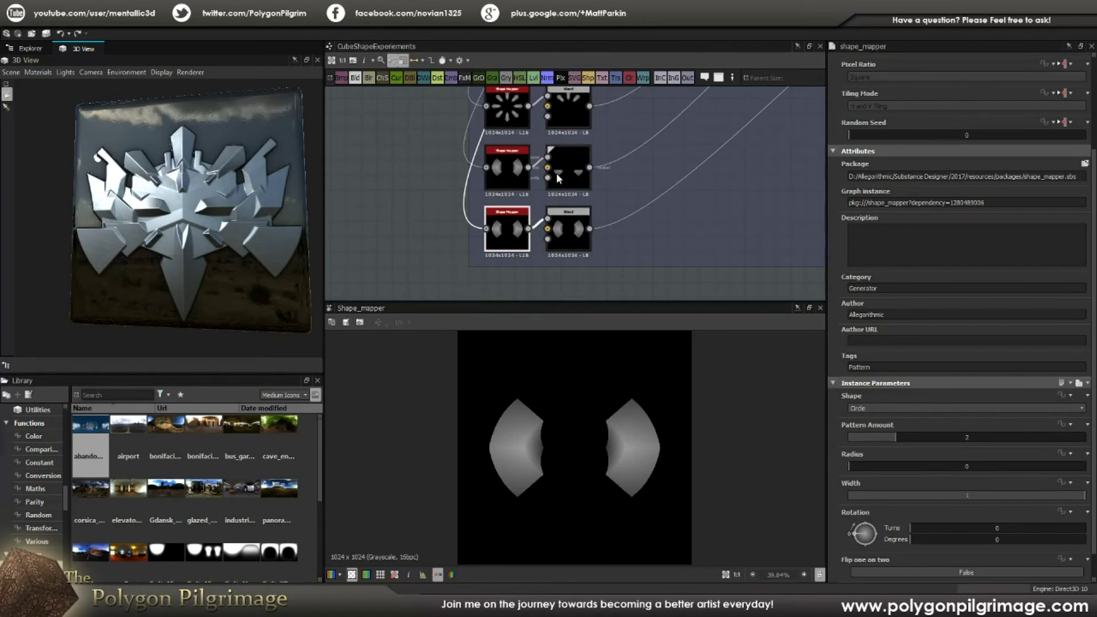
pyautogui.click(669, 156)
pyautogui.moveTo(670, 150); pyautogui.dragTo(637, 177, button='middle')
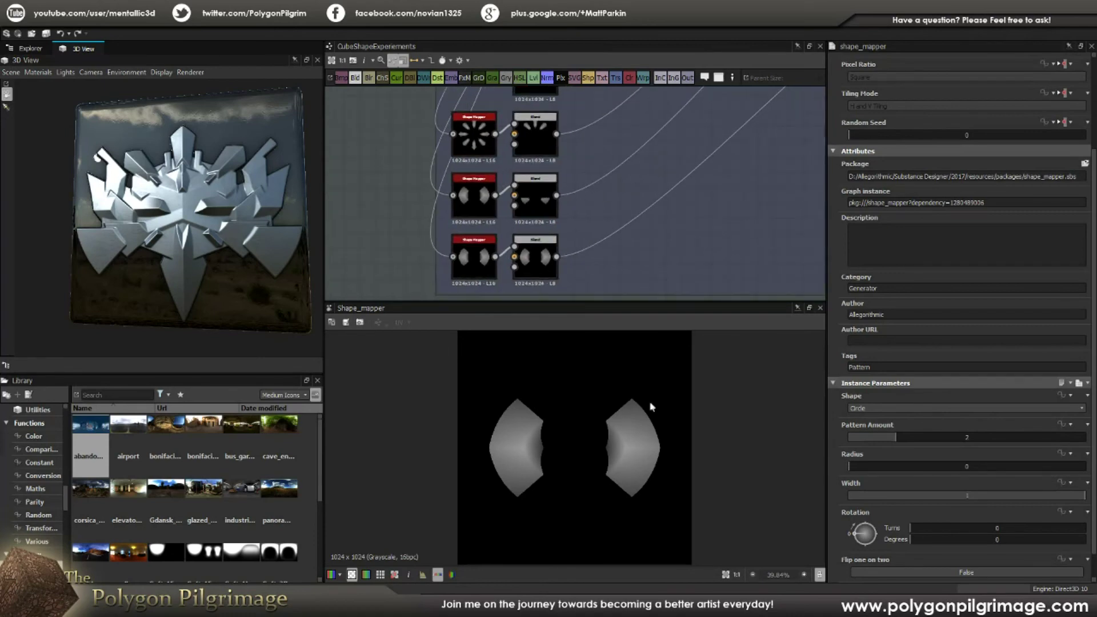
# Preview the four-pointed Shape Mapper in the Emblem graph's upper row and the first Blend combining it with the cube
pyautogui.scroll(-3, 592, 185)
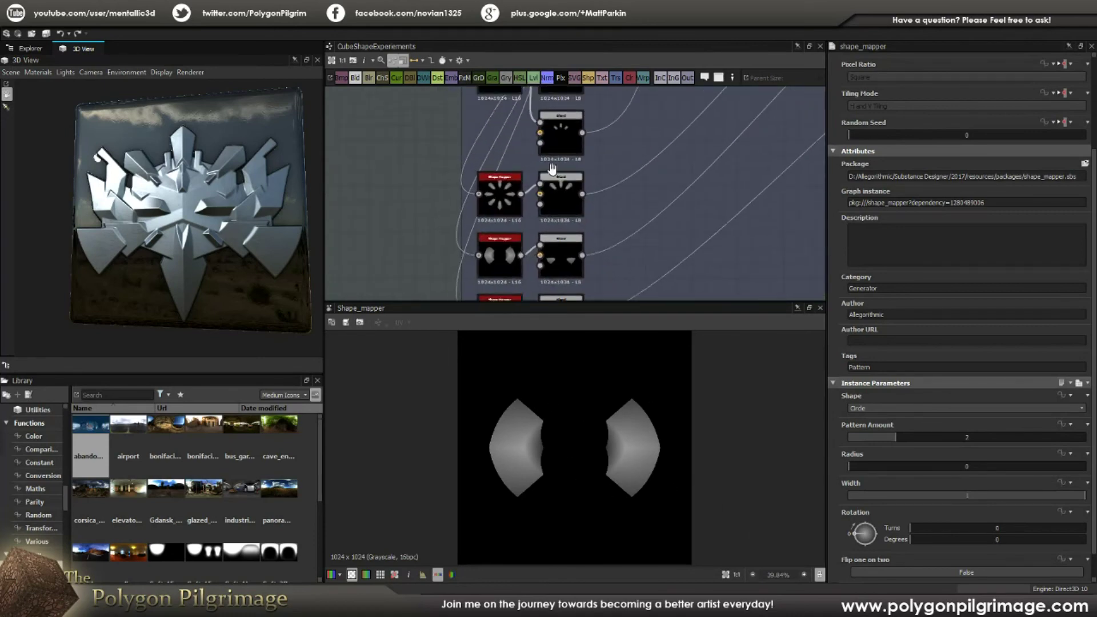
pyautogui.moveTo(592, 185); pyautogui.dragTo(596, 253, button='middle')
pyautogui.scroll(5, 566, 183)
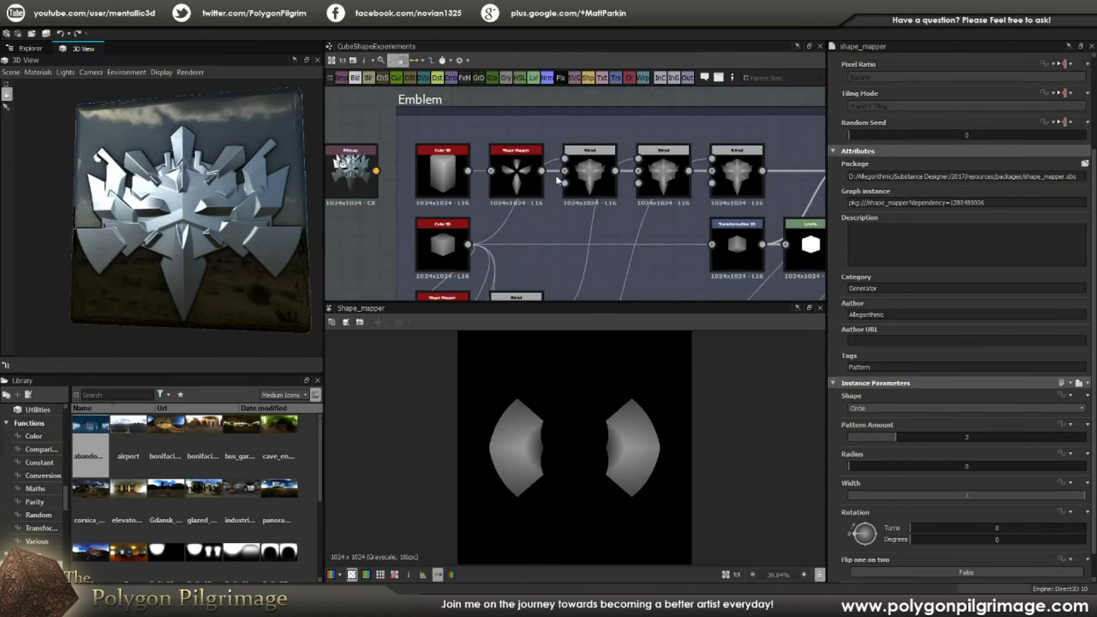
pyautogui.scroll(2, 515, 182)
pyautogui.click(514, 182)
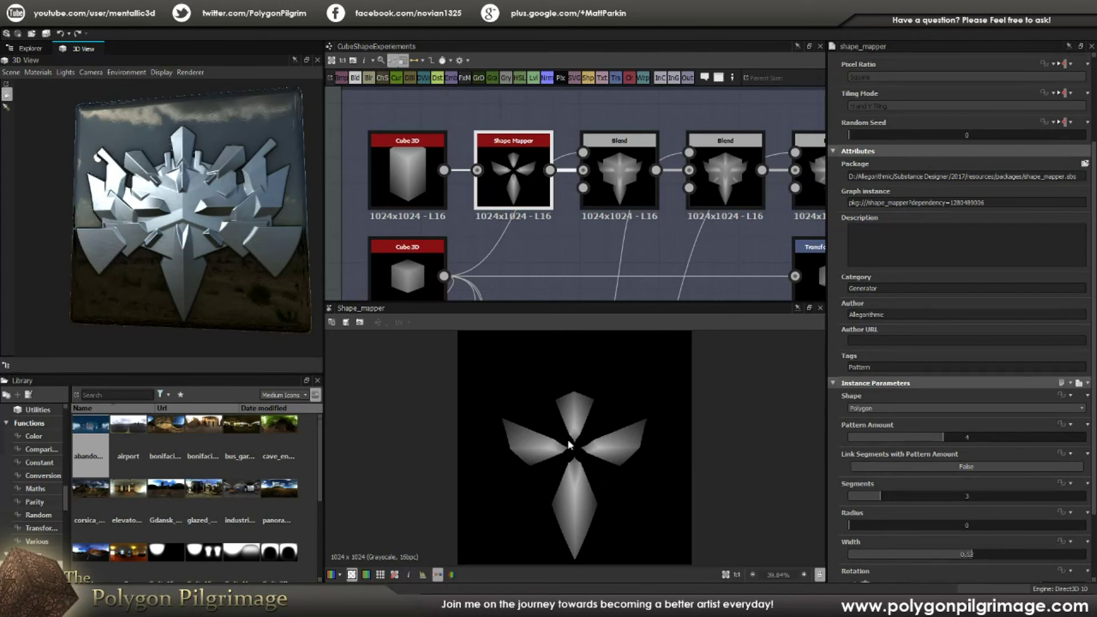
pyautogui.click(628, 173)
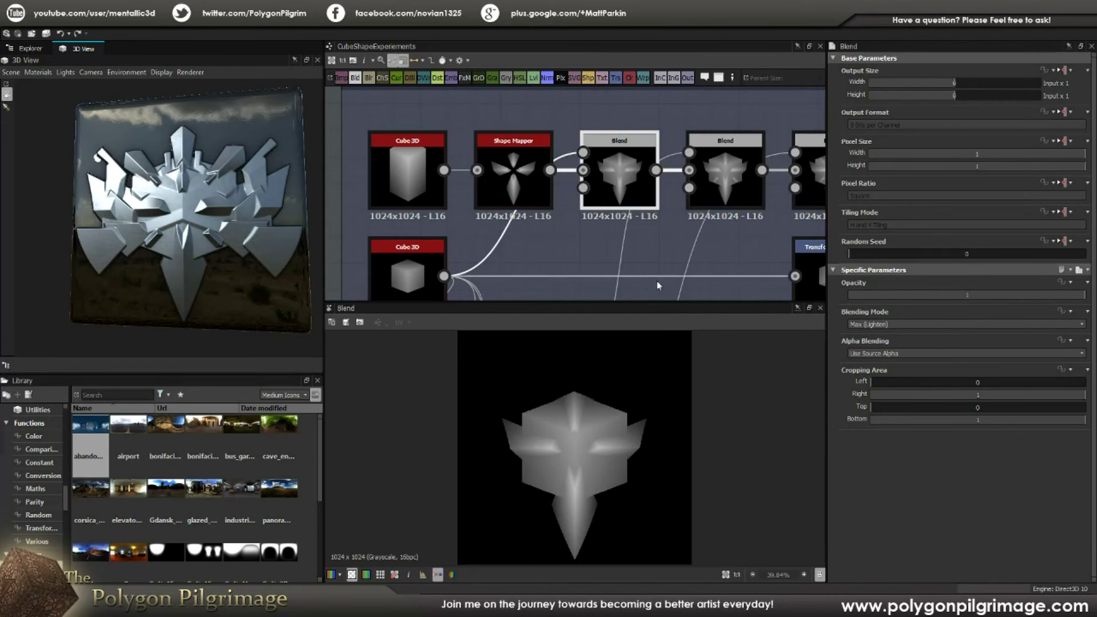
pyautogui.scroll(-2, 656, 280)
pyautogui.moveTo(214, 238)
pyautogui.mouseDown()
pyautogui.moveTo(222, 230)
pyautogui.moveTo(205, 234)
pyautogui.mouseUp()
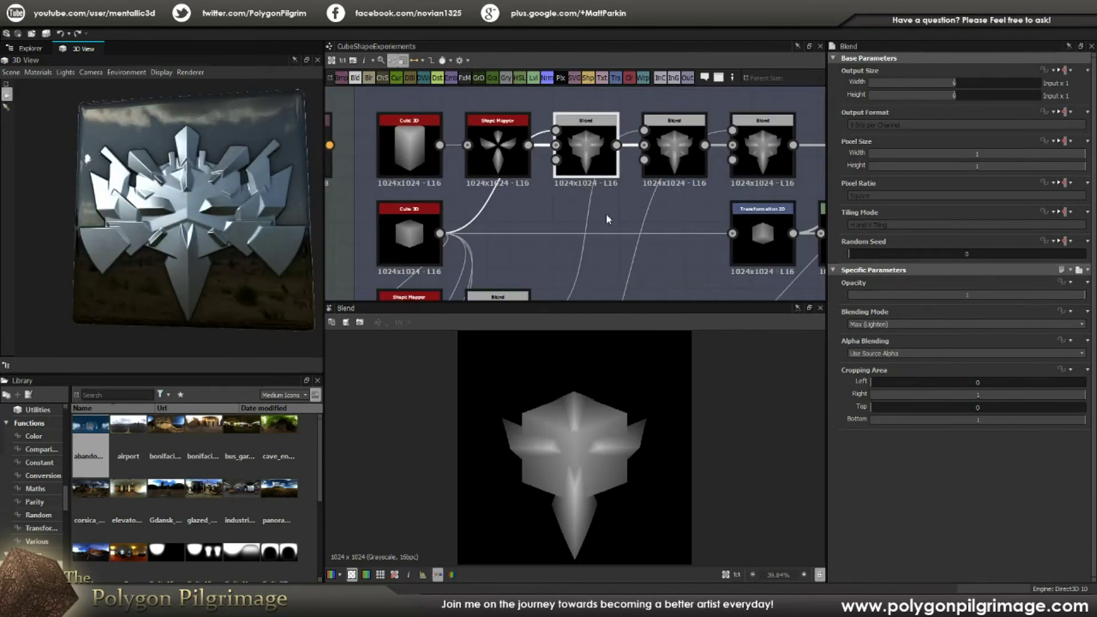
# Preview the second Blend in the upper row and the cropped Blend that supplies its lower small shapes
pyautogui.scroll(-2, 606, 213)
pyautogui.click(658, 148)
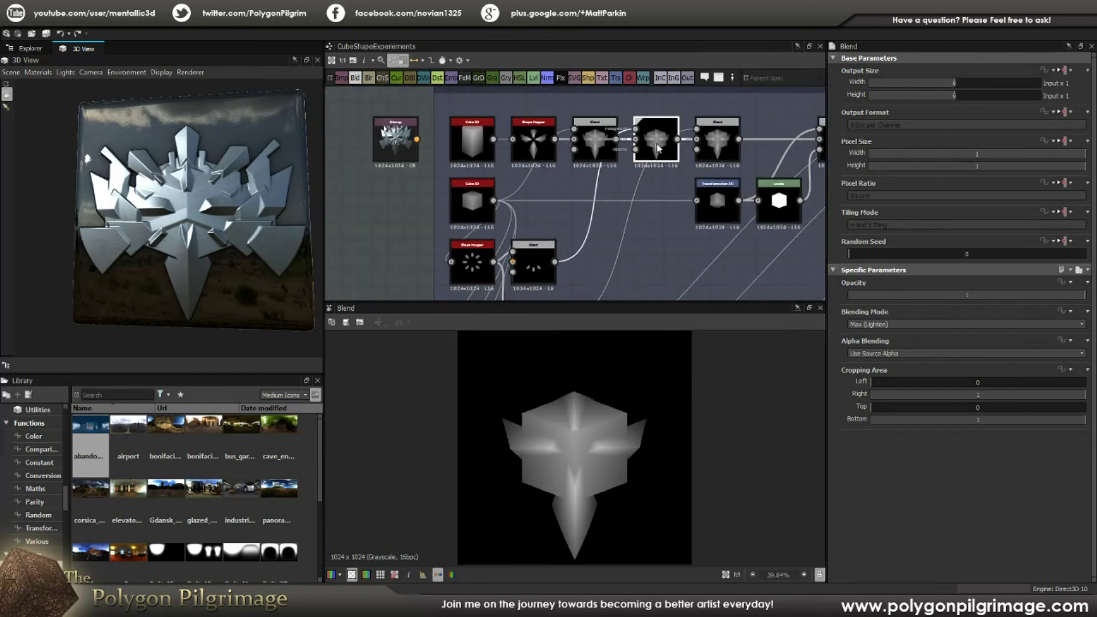
pyautogui.click(472, 272)
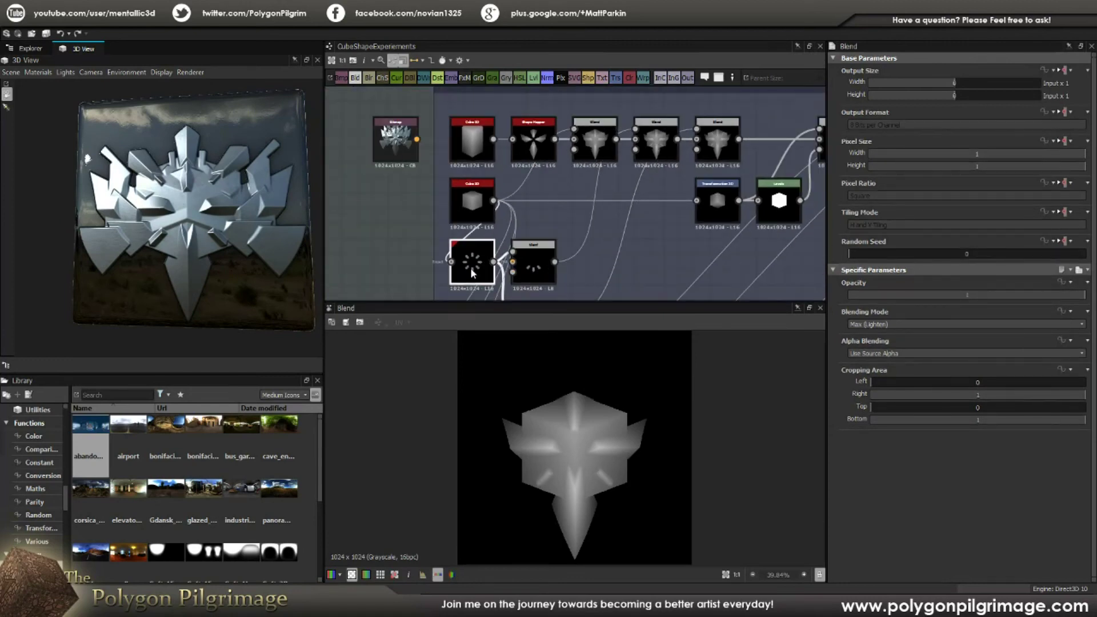
pyautogui.click(532, 265)
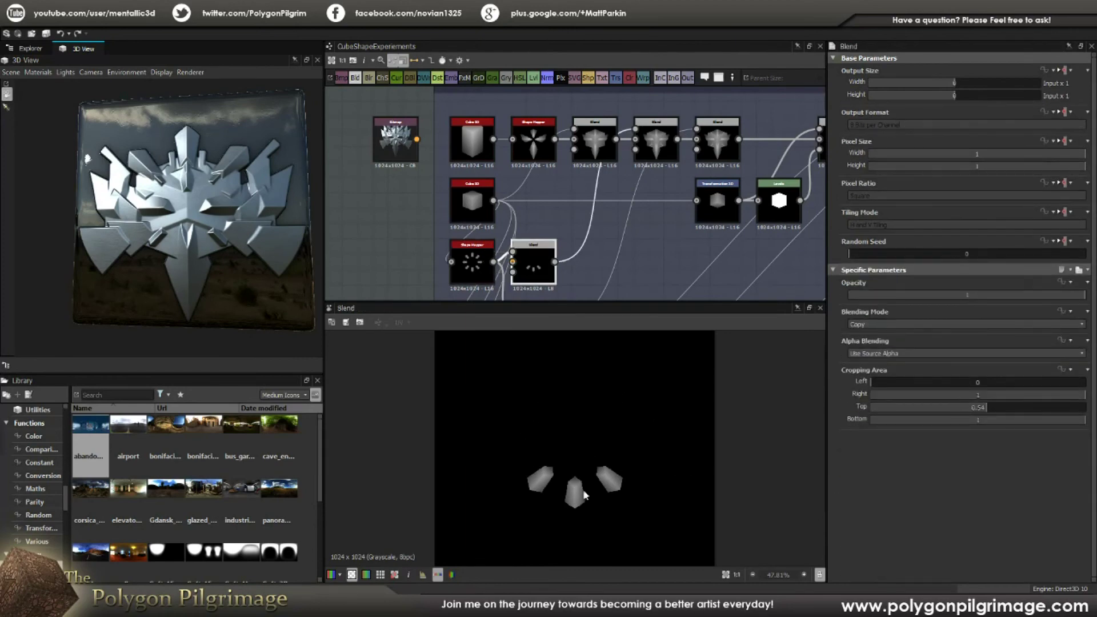
pyautogui.click(662, 138)
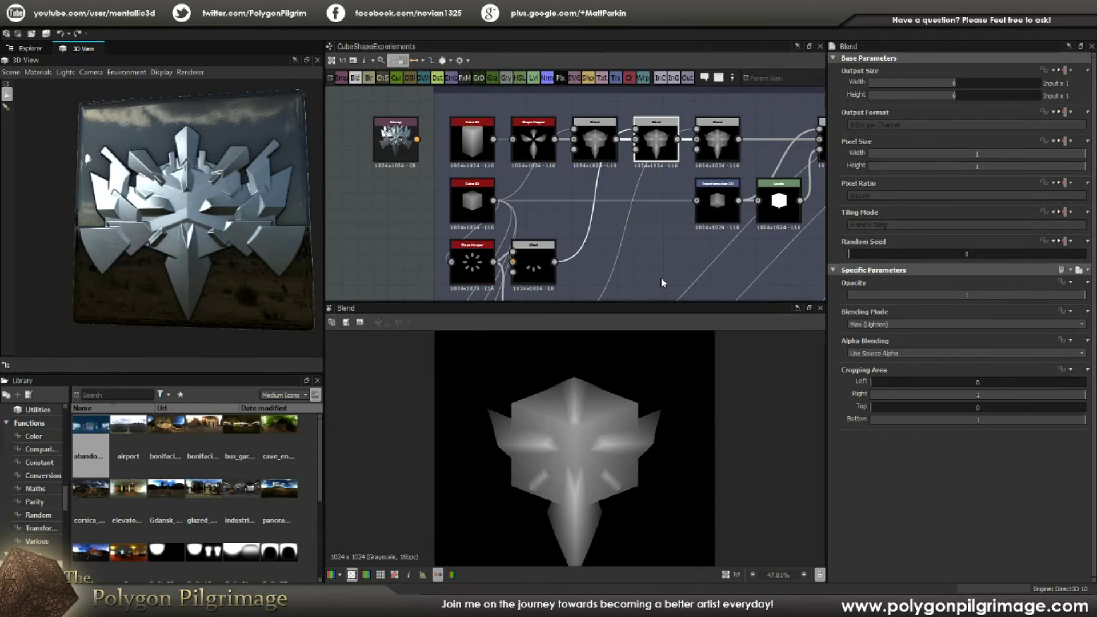
# Preview the third Blend in the upper row and check the cropped Blend supplying its upper small shapes
pyautogui.scroll(-3, 656, 221)
pyautogui.scroll(1, 565, 274)
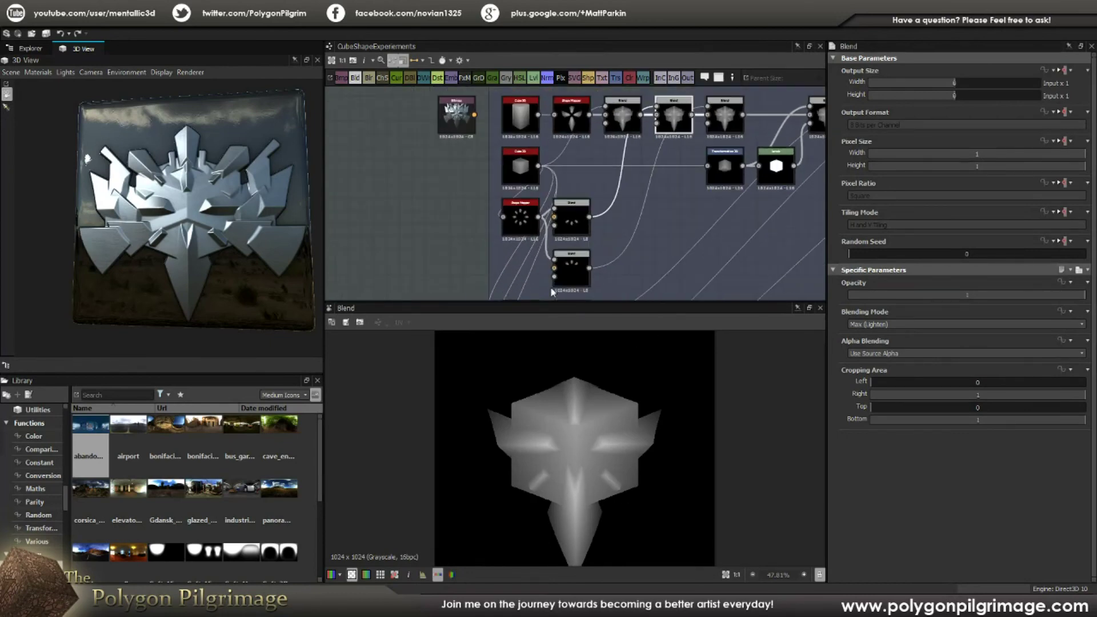
pyautogui.click(577, 271)
pyautogui.click(725, 114)
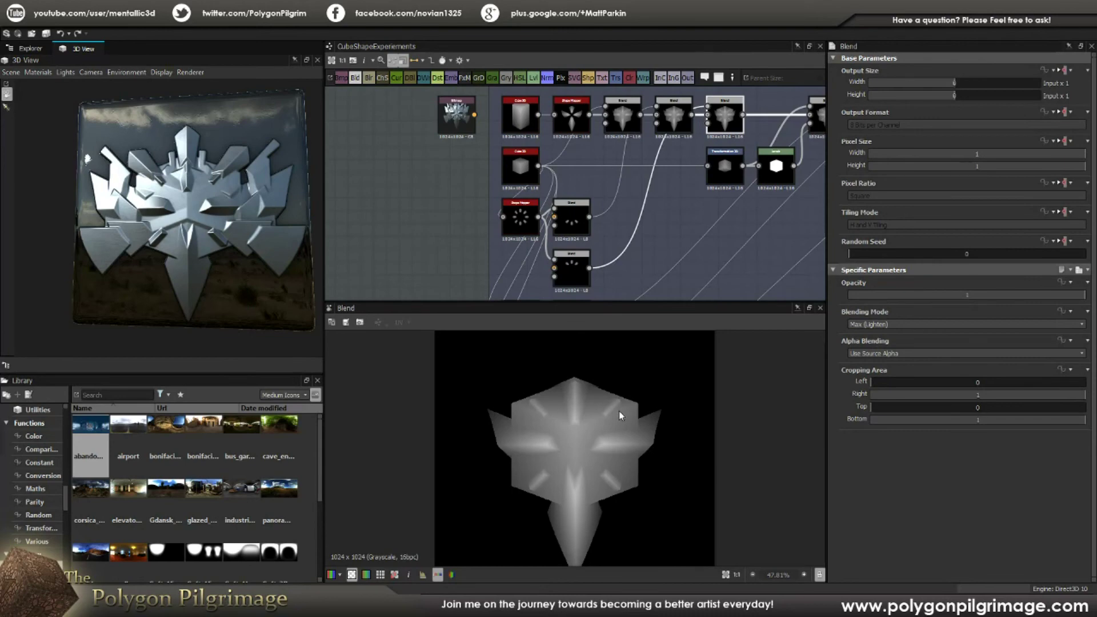
# Preview the Transformation 2D and Levels nodes made from the cube, and the upper-row Blend they feed
pyautogui.moveTo(695, 210); pyautogui.dragTo(607, 216, button='middle')
pyautogui.click(741, 126)
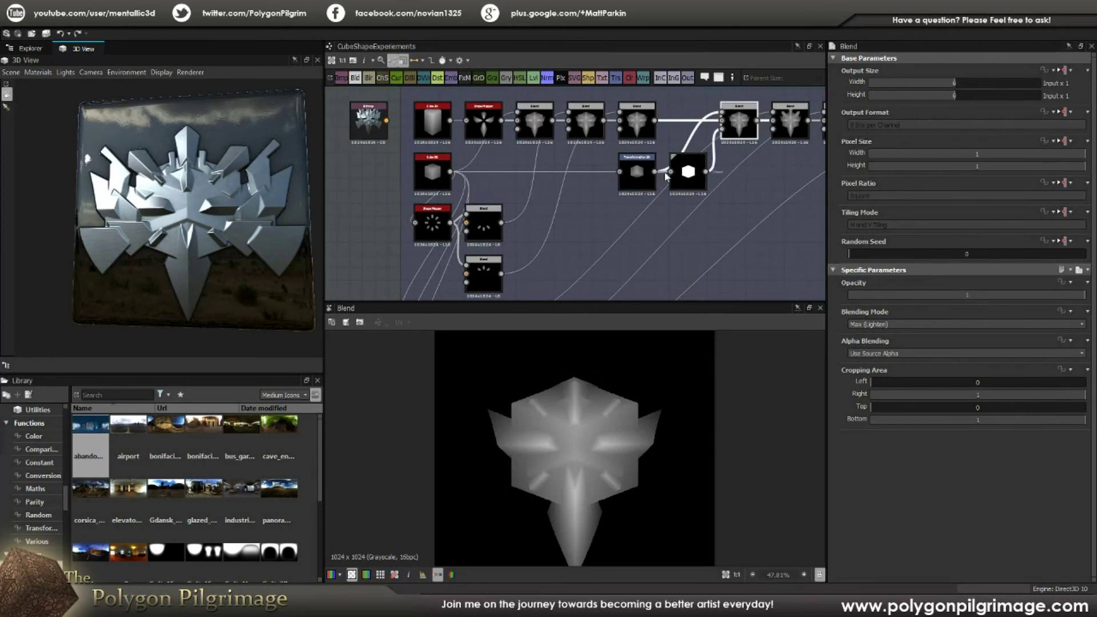
pyautogui.click(619, 170)
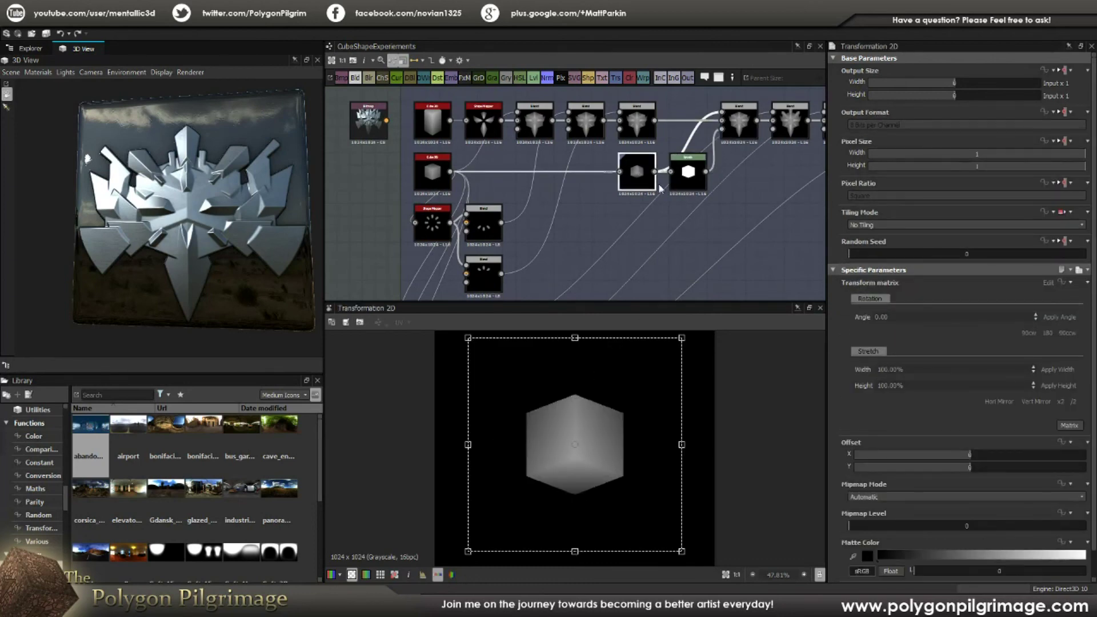
pyautogui.click(688, 175)
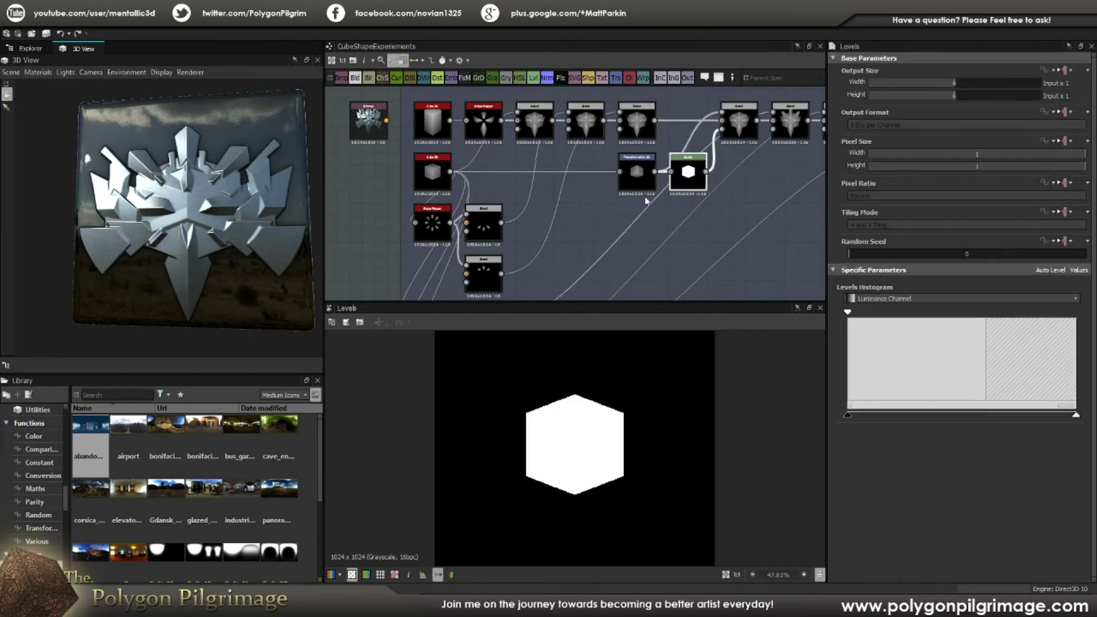
pyautogui.click(739, 121)
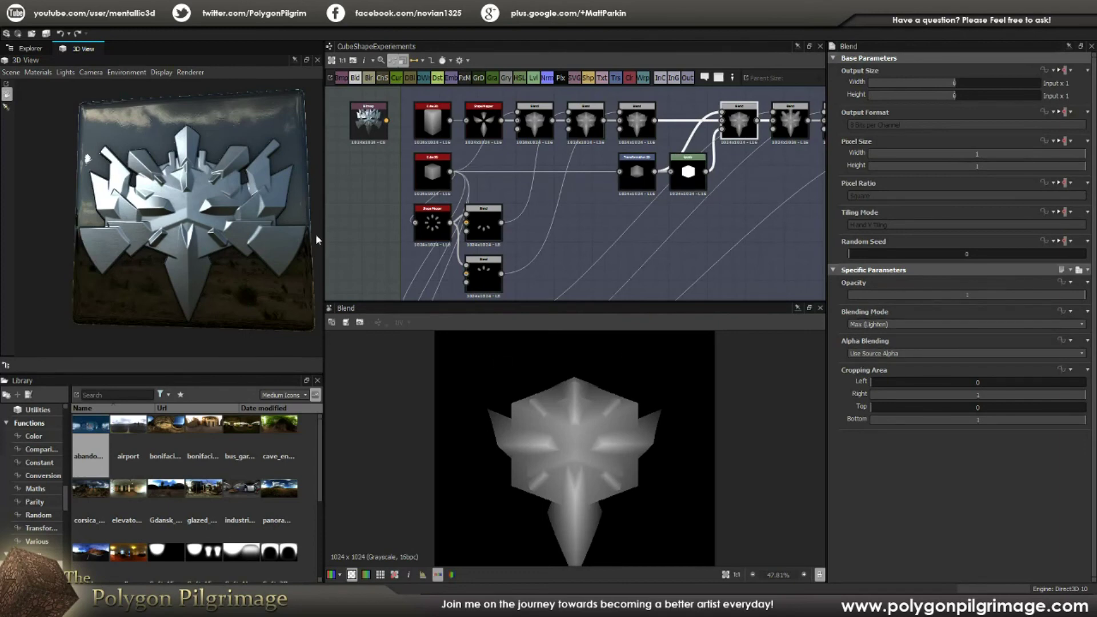
# Preview the Blend that adds the large upper spikes, its source Shape Mapper and the cropped Blend, comparing with the smaller ring
pyautogui.moveTo(222, 199); pyautogui.dragTo(250, 198)
pyautogui.moveTo(734, 202); pyautogui.dragTo(637, 152, button='middle')
pyautogui.doubleClick(699, 112)
pyautogui.scroll(-1, 638, 152)
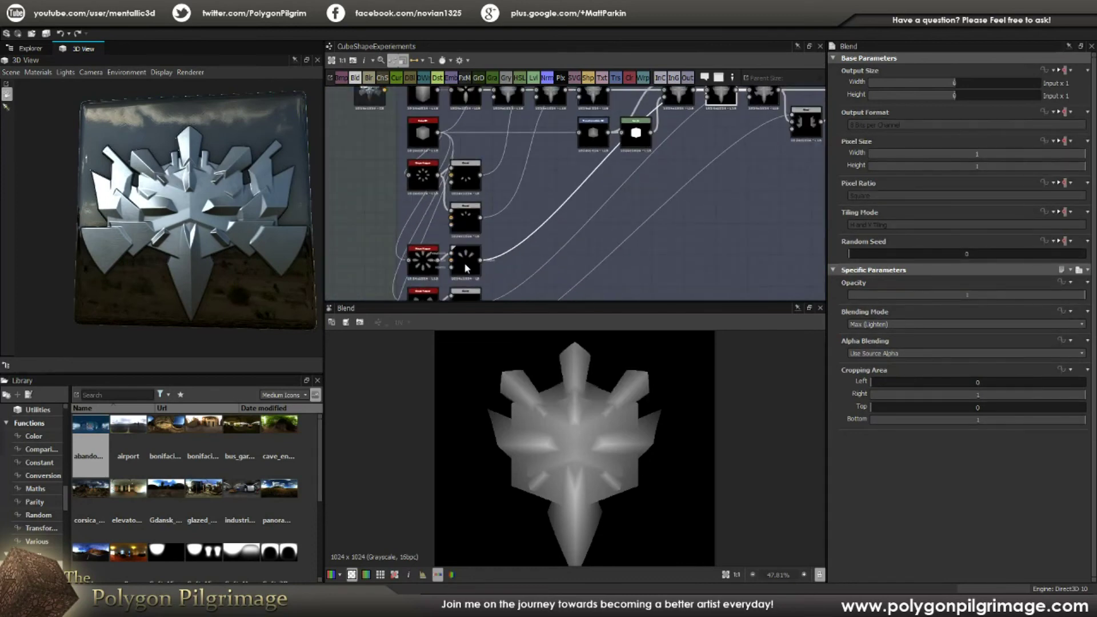
pyautogui.doubleClick(423, 260)
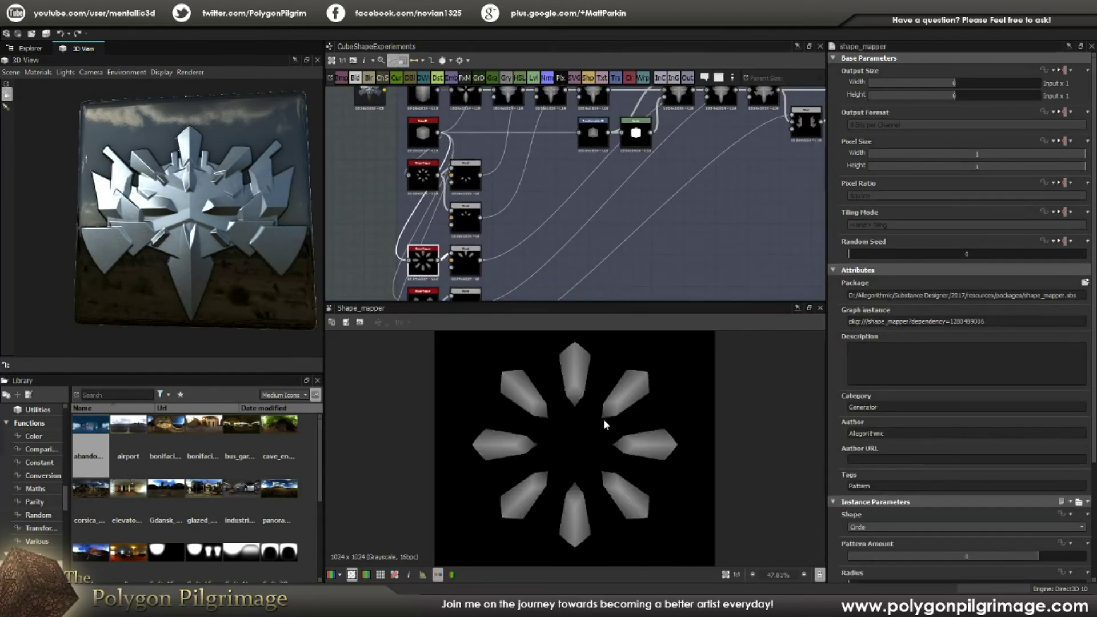
pyautogui.doubleClick(423, 174)
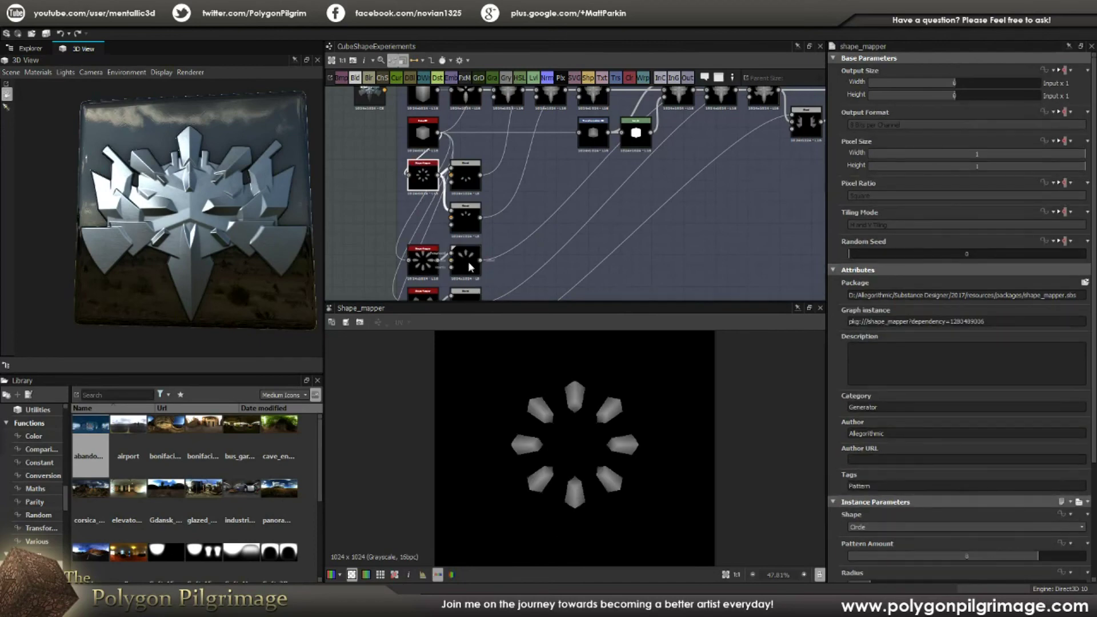
pyautogui.doubleClick(469, 264)
pyautogui.moveTo(703, 194); pyautogui.dragTo(680, 207, button='middle')
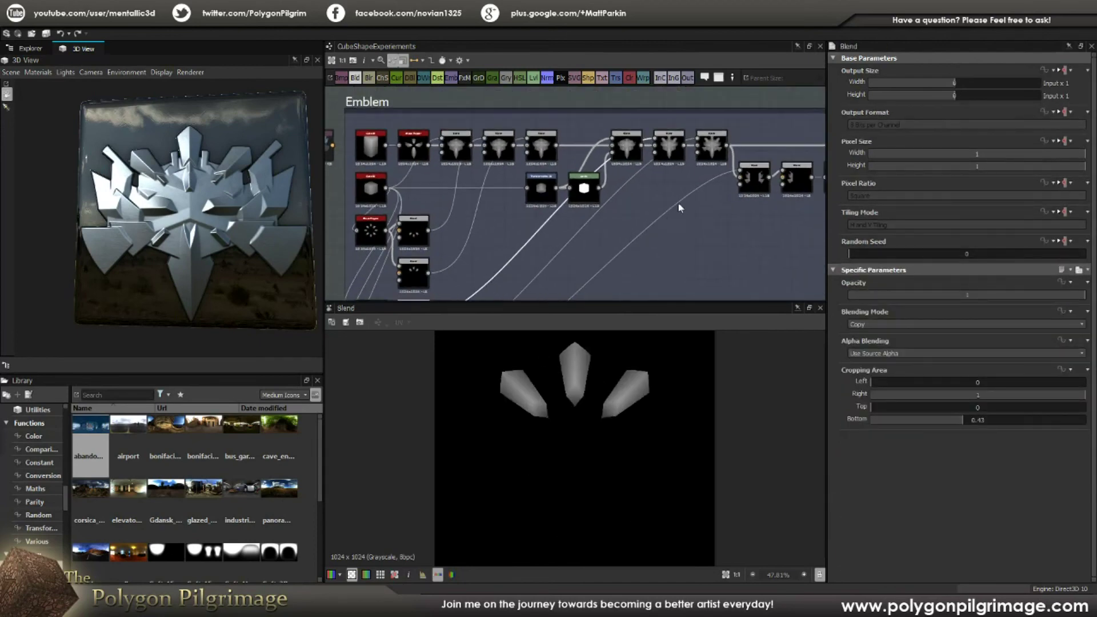
# Preview the upper-row Blend that combines the three large upper spikes with the emblem body
pyautogui.doubleClick(669, 147)
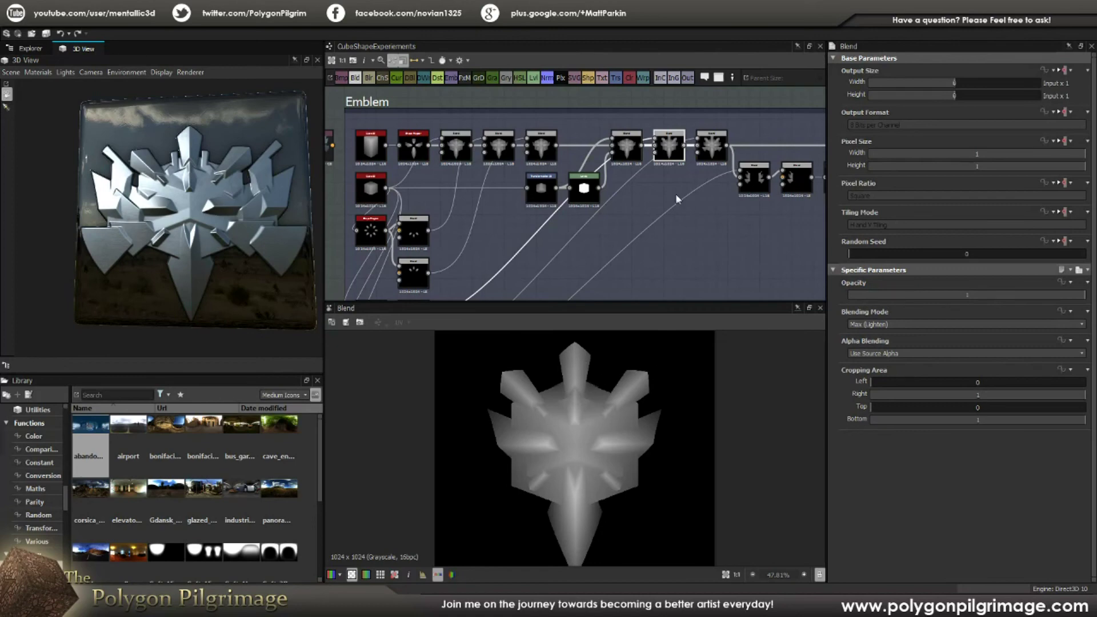
pyautogui.moveTo(668, 248); pyautogui.dragTo(676, 211, button='middle')
pyautogui.scroll(-1, 676, 210)
pyautogui.moveTo(607, 225); pyautogui.dragTo(571, 242, button='middle')
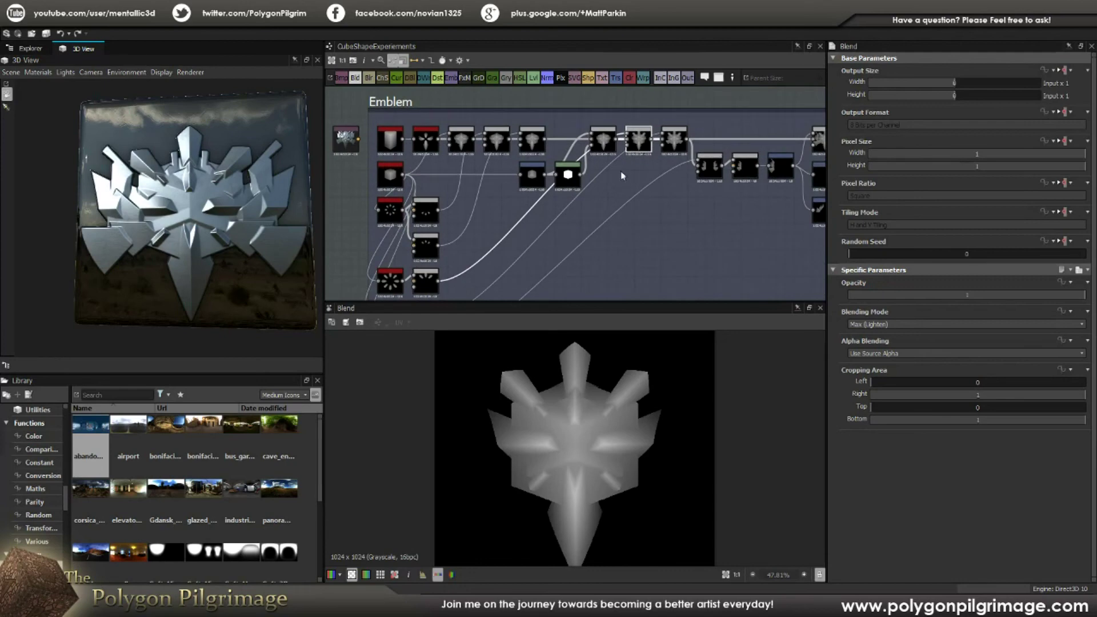
# Preview the next upper-row Blend and the cropped Blend that supplies its lower side wedges
pyautogui.scroll(1, 620, 181)
pyautogui.doubleClick(688, 142)
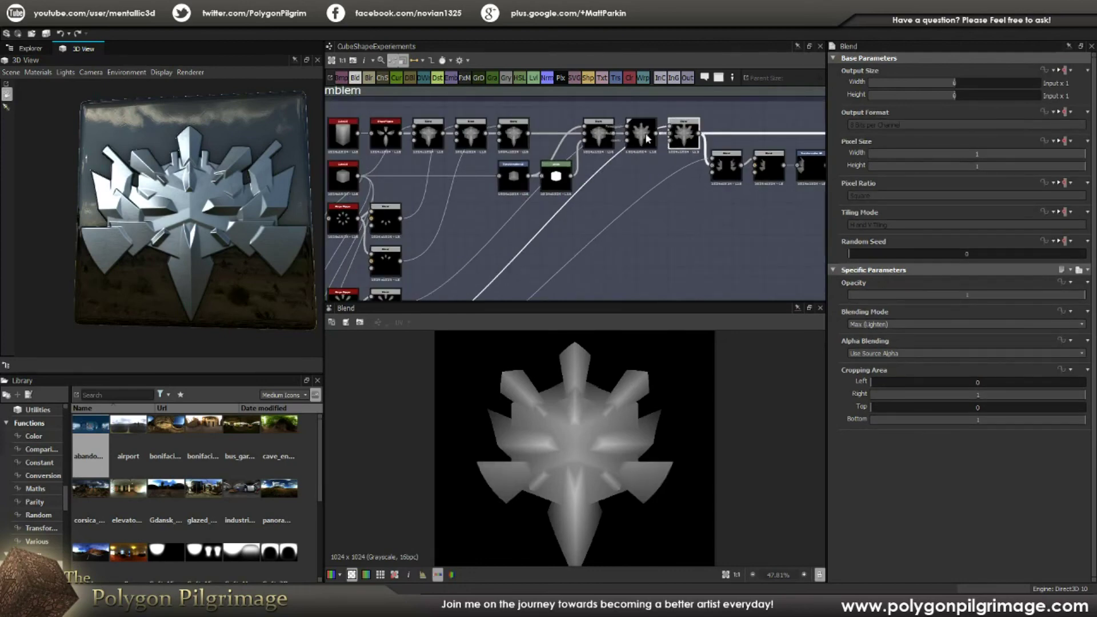
pyautogui.moveTo(574, 282); pyautogui.dragTo(592, 169, button='middle')
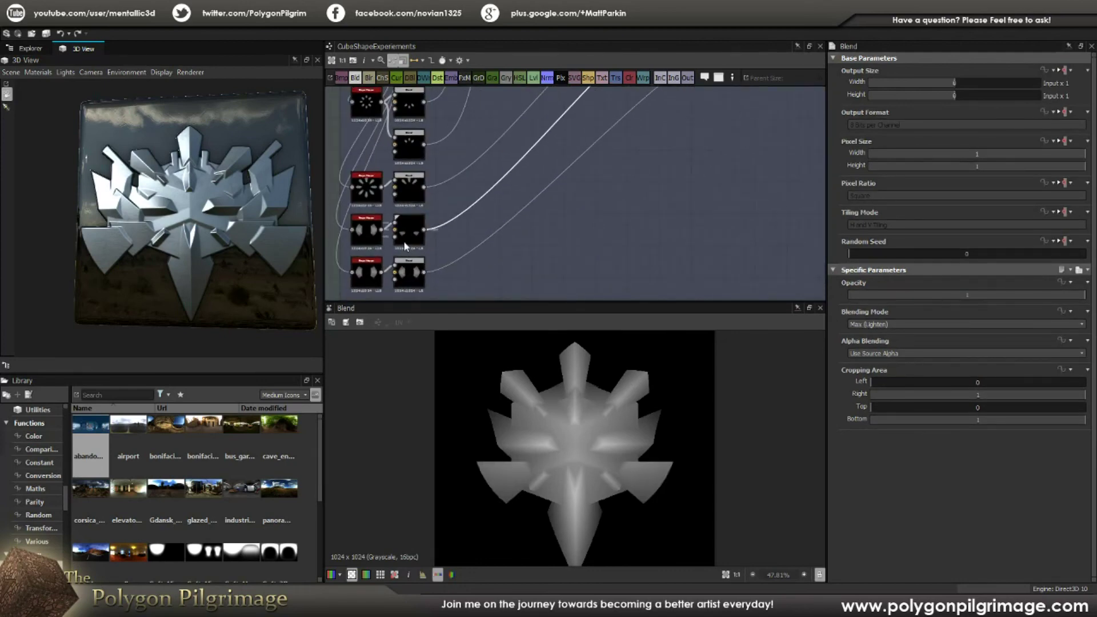
pyautogui.doubleClick(407, 231)
pyautogui.doubleClick(409, 231)
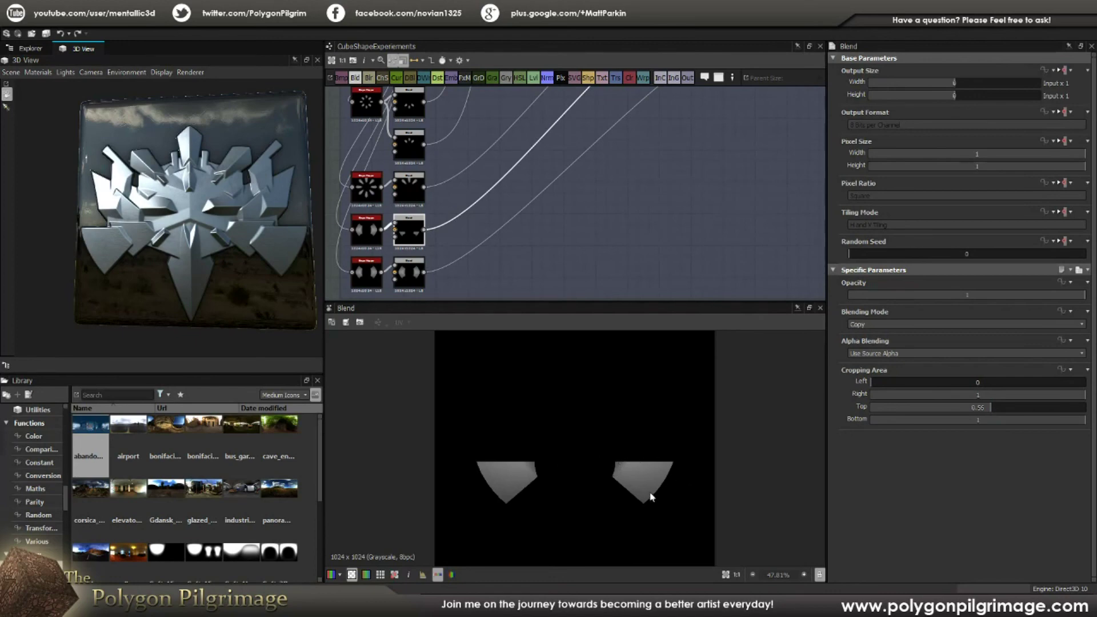
pyautogui.moveTo(694, 176); pyautogui.dragTo(607, 236, button='middle')
pyautogui.moveTo(683, 167); pyautogui.dragTo(670, 238, button='middle')
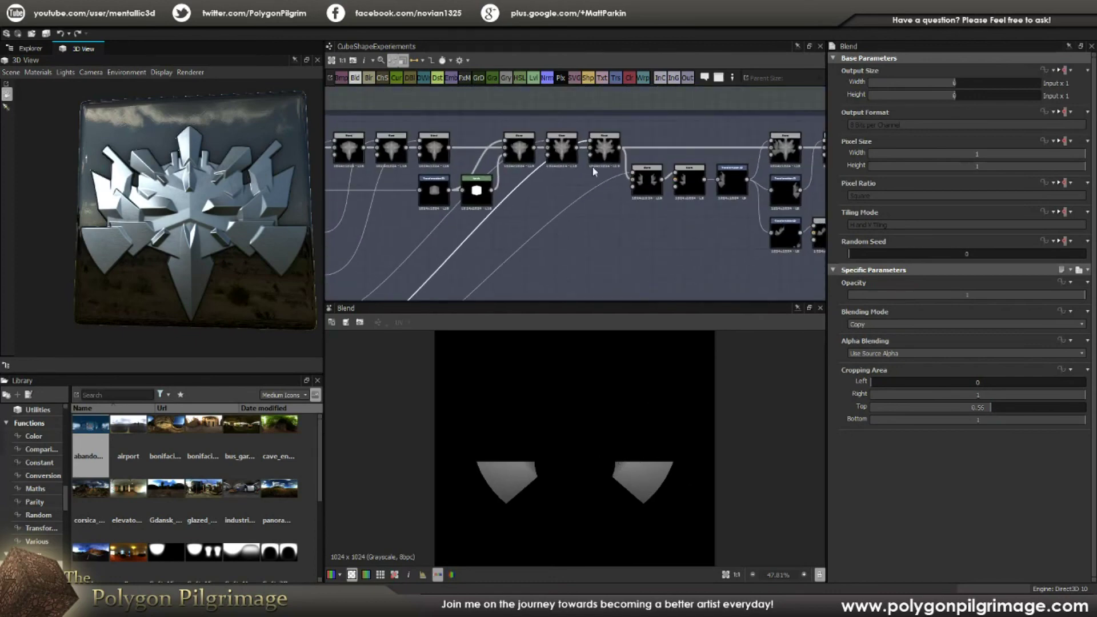
pyautogui.doubleClick(610, 147)
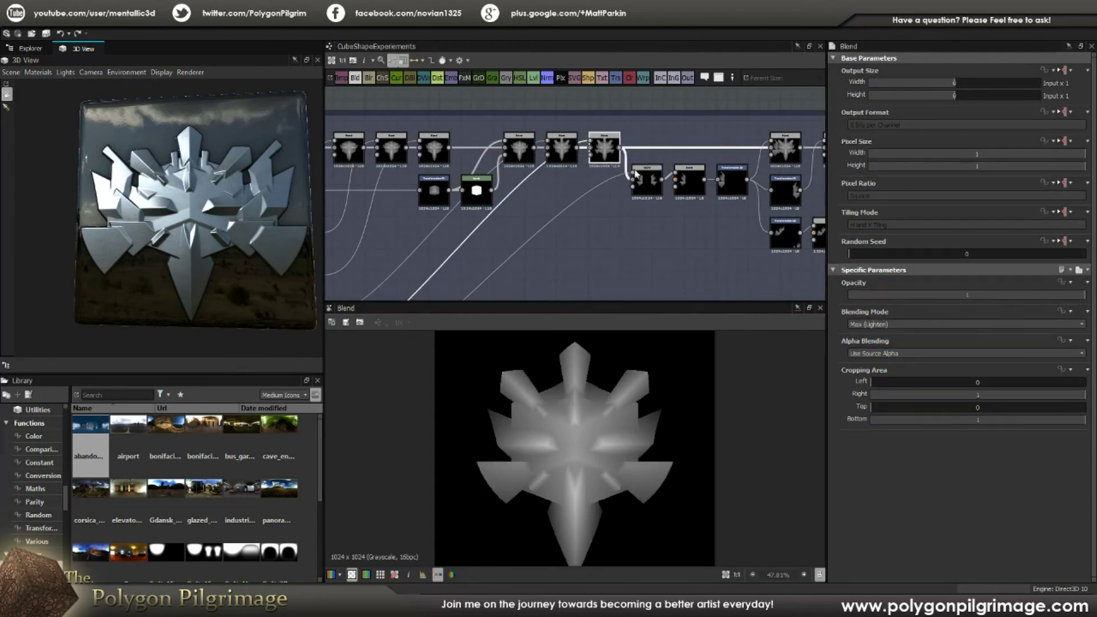
pyautogui.scroll(-2, 562, 473)
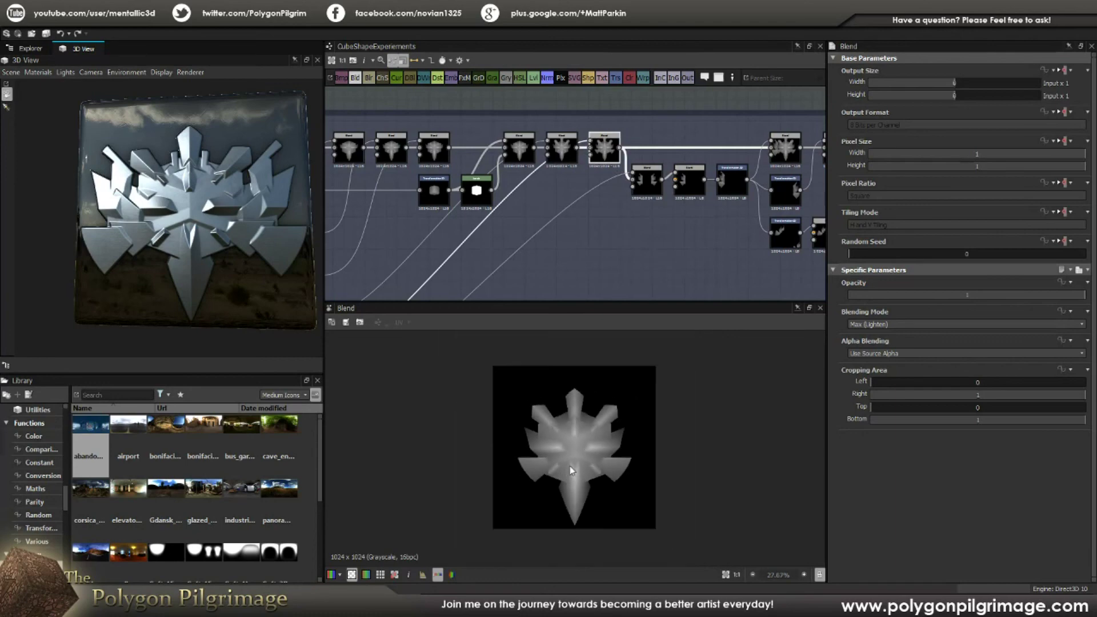
# Preview the Min (Darken) Blend that isolates the side pieces, comparing it with its cropped mask Blend and the emblem Blend feeding it
pyautogui.moveTo(658, 196); pyautogui.dragTo(547, 199, button='middle')
pyautogui.scroll(2, 516, 192)
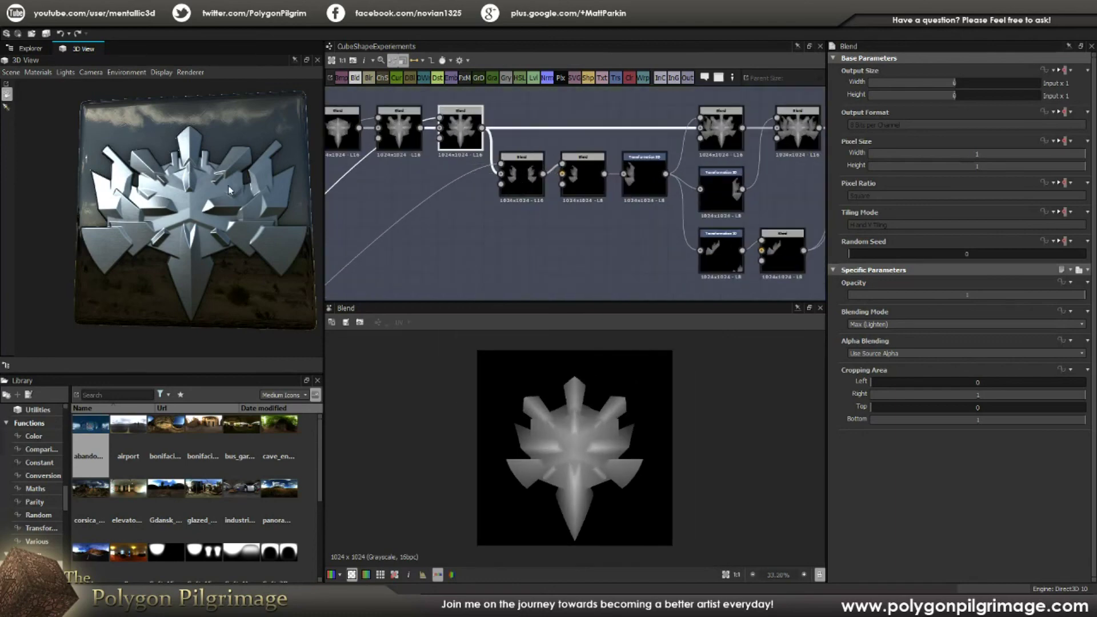
pyautogui.click(527, 177)
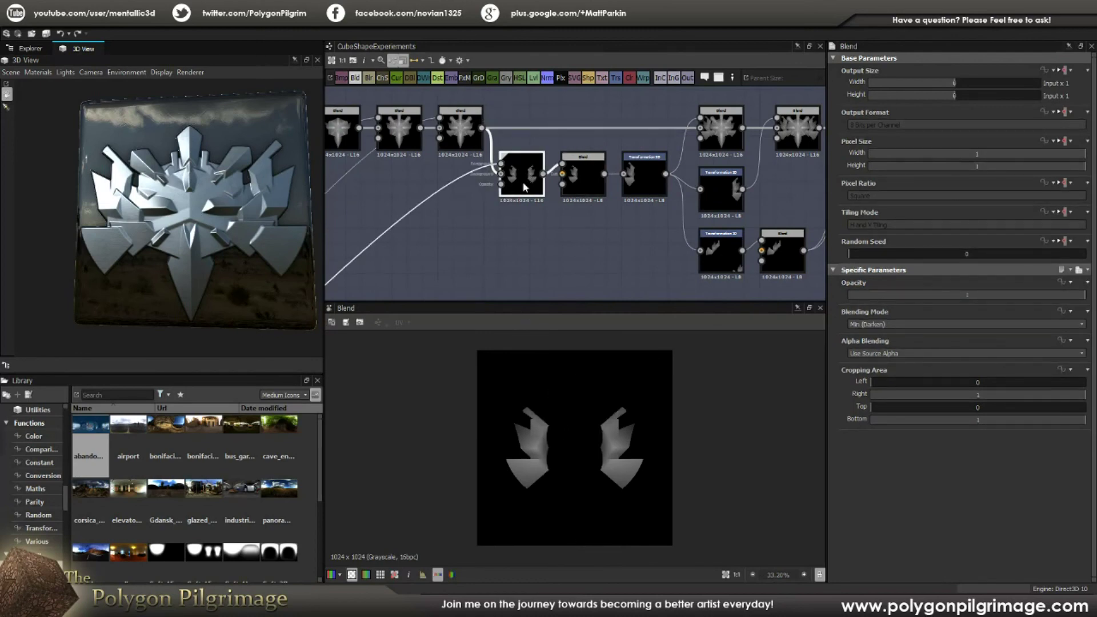
pyautogui.scroll(-3, 509, 174)
pyautogui.moveTo(564, 212); pyautogui.dragTo(569, 219, button='middle')
pyautogui.click(479, 238)
pyautogui.moveTo(663, 164); pyautogui.dragTo(616, 198, button='middle')
pyautogui.scroll(2, 629, 176)
pyautogui.click(562, 128)
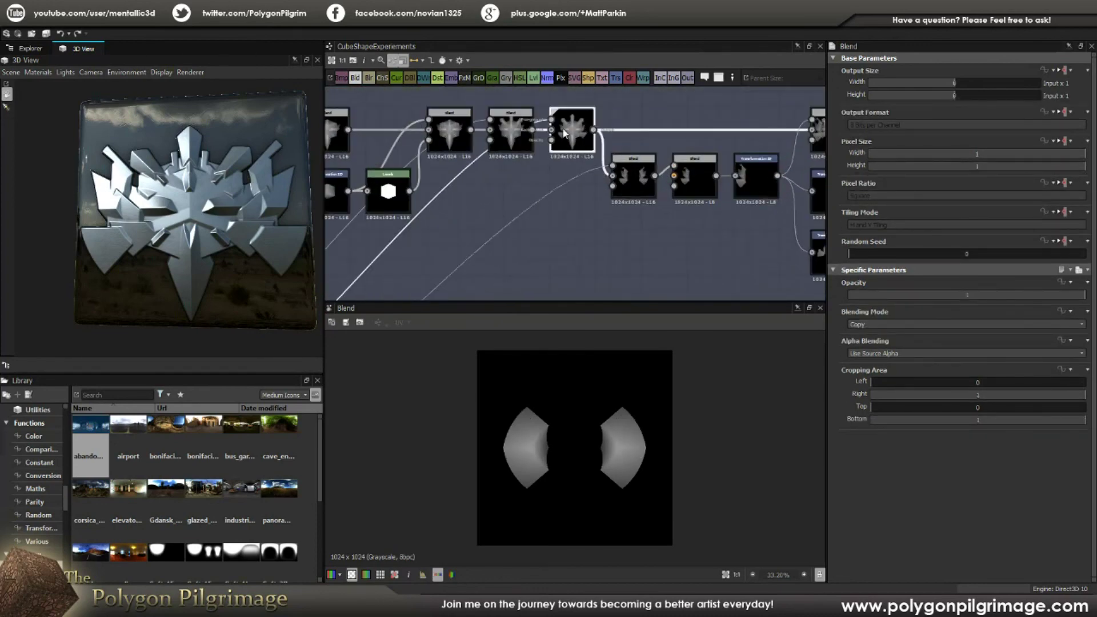
pyautogui.click(631, 180)
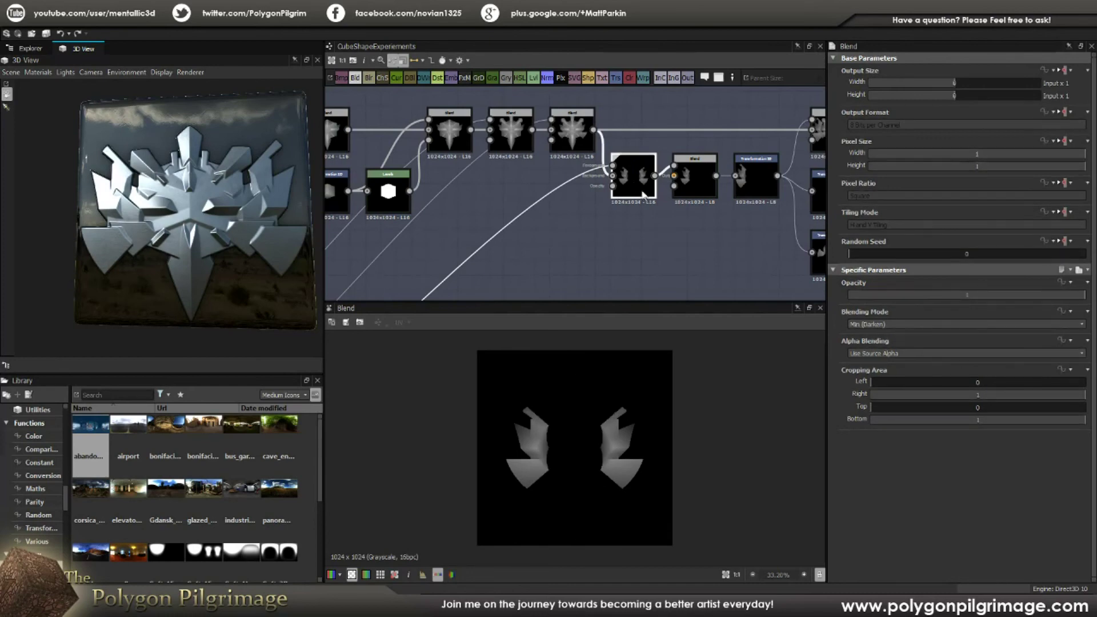
pyautogui.scroll(1, 613, 447)
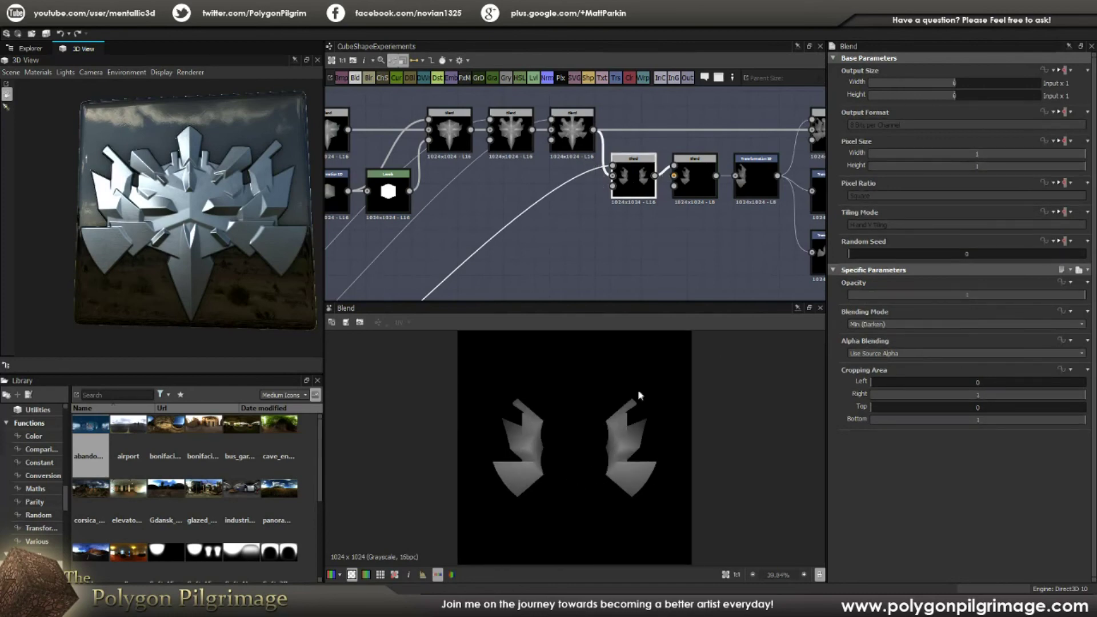
# Preview the Blend that crops the side pieces to one half and the Transformation 2D that offsets the remaining piece
pyautogui.moveTo(697, 235); pyautogui.dragTo(624, 227, button='middle')
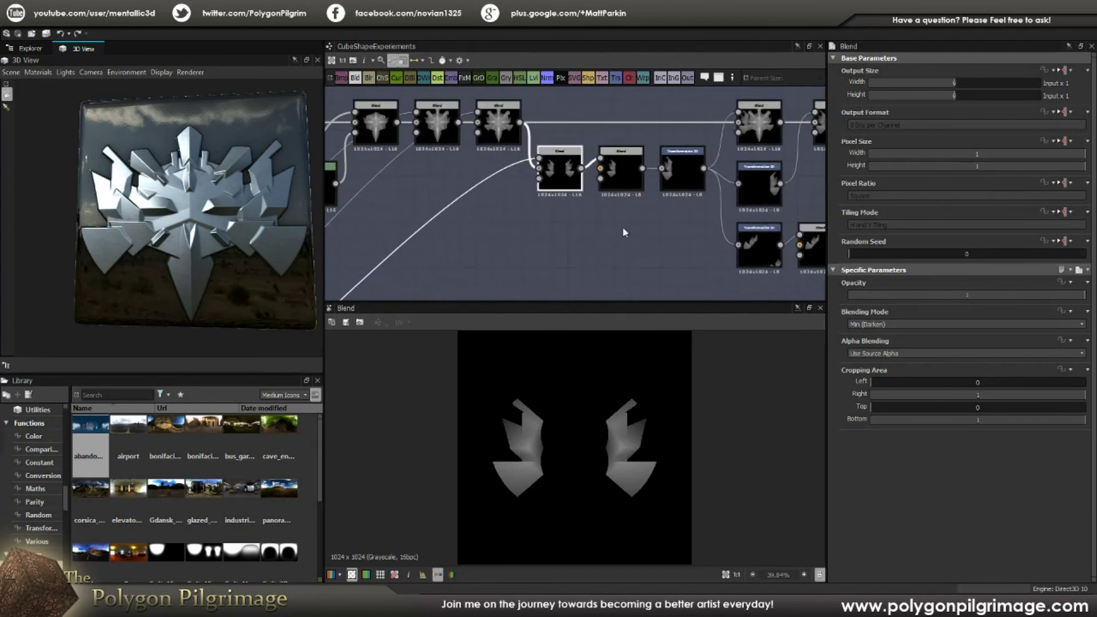
pyautogui.click(619, 167)
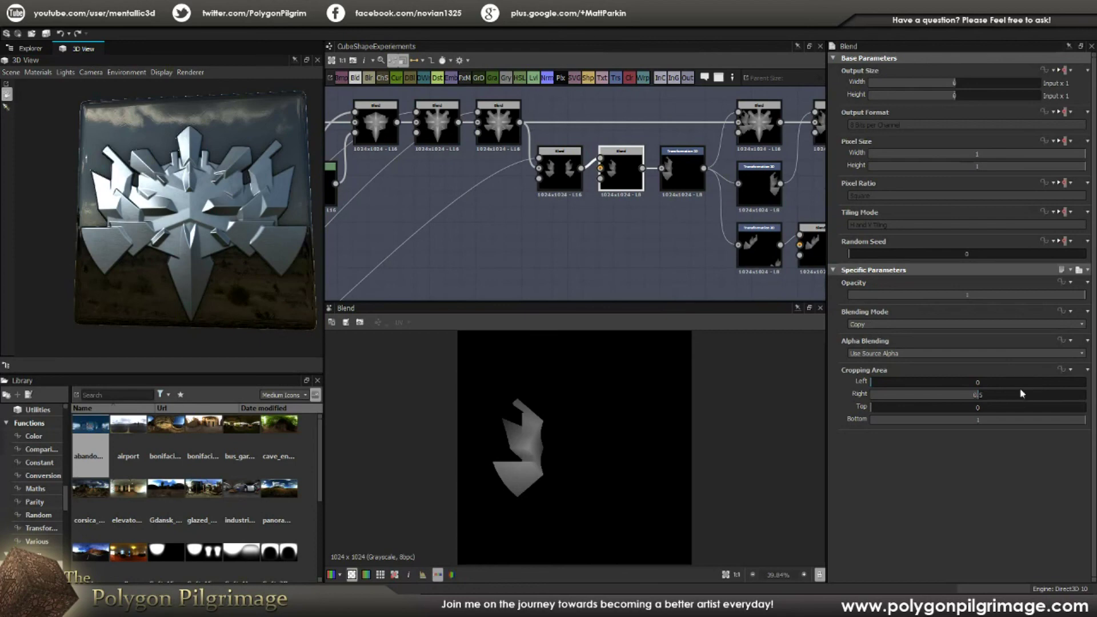
pyautogui.click(670, 175)
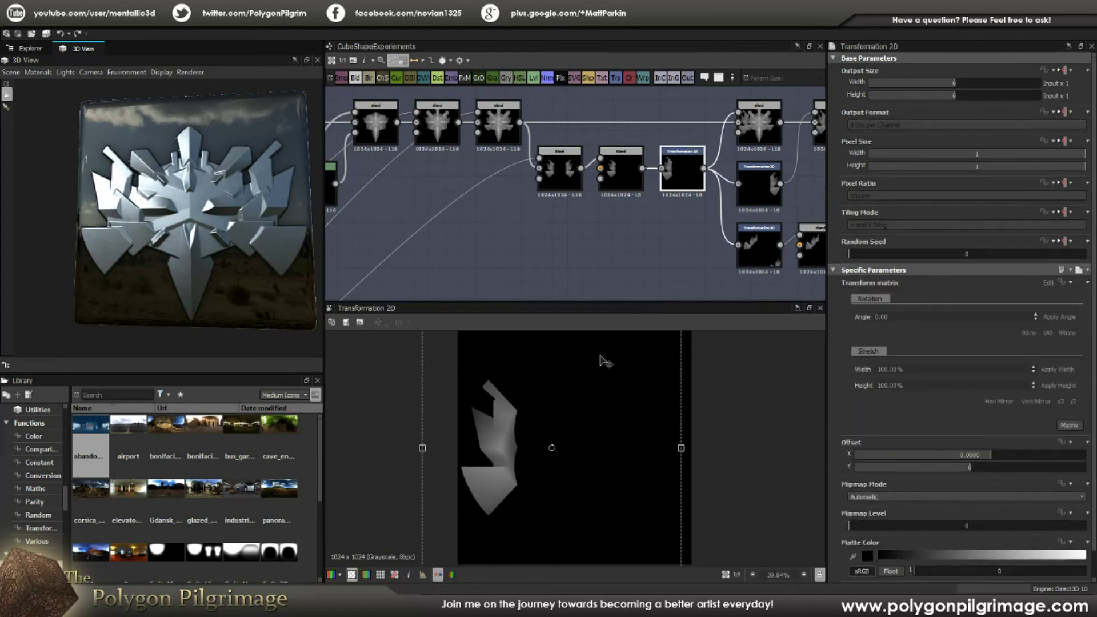
pyautogui.scroll(-2, 613, 344)
pyautogui.moveTo(701, 221); pyautogui.dragTo(603, 205, button='middle')
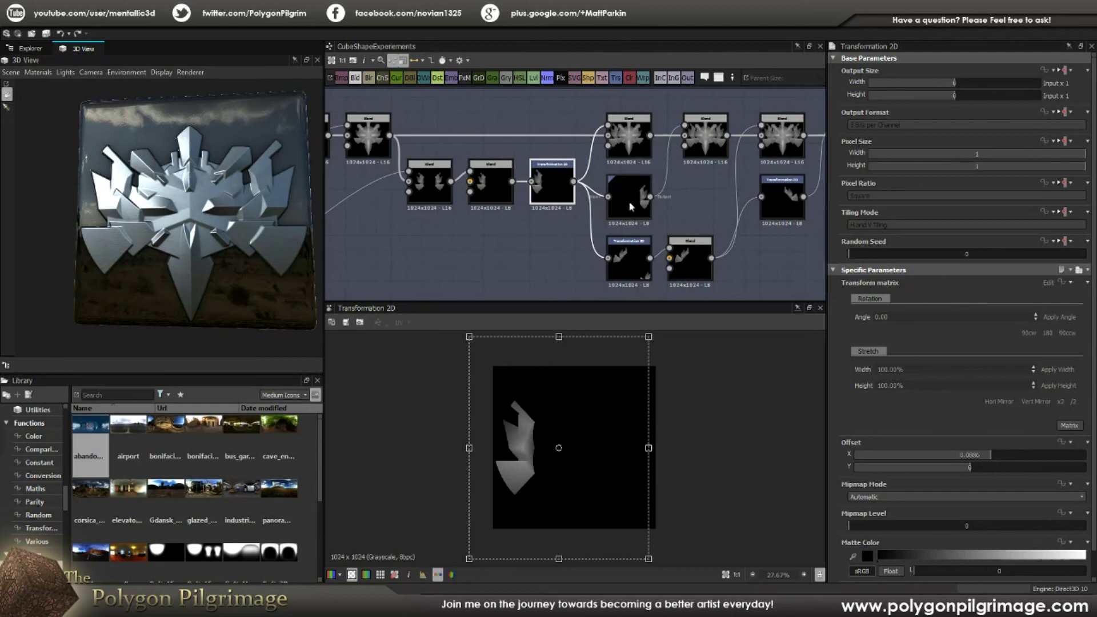
# Preview the upper-row Blend that adds the mirrored Transformation 2D side piece to the emblem
pyautogui.click(698, 142)
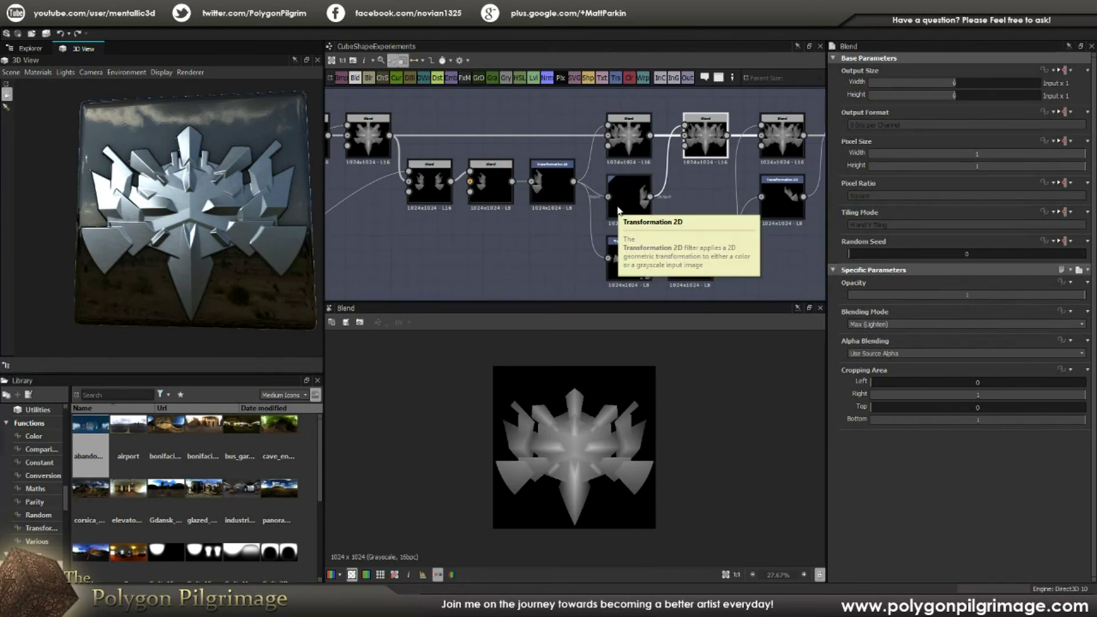
pyautogui.scroll(2, 629, 435)
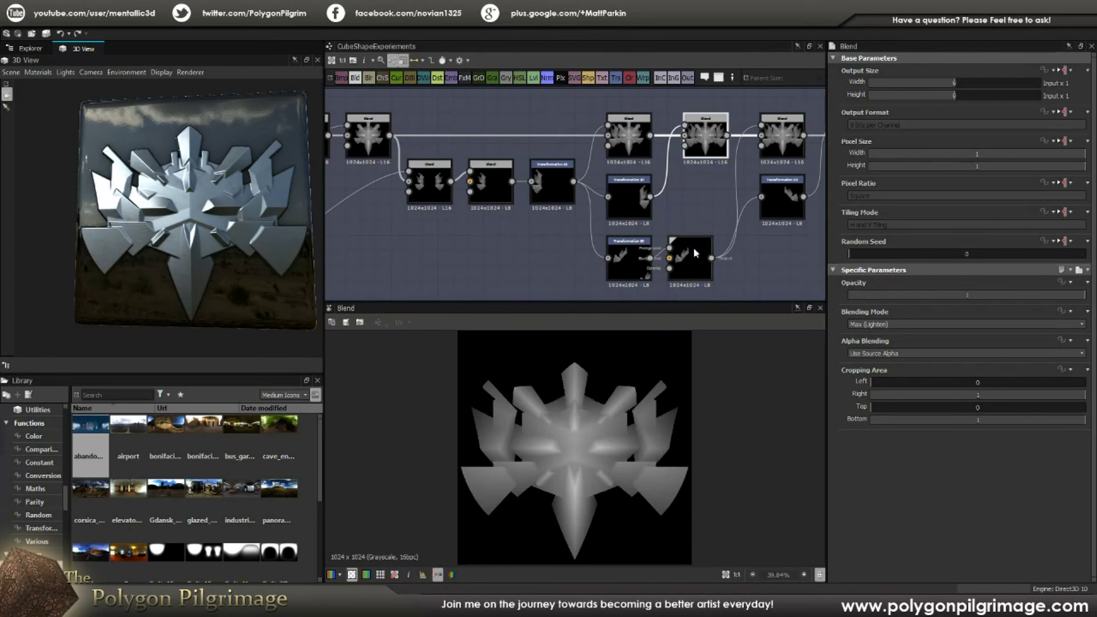
pyautogui.moveTo(703, 204); pyautogui.dragTo(672, 190, button='middle')
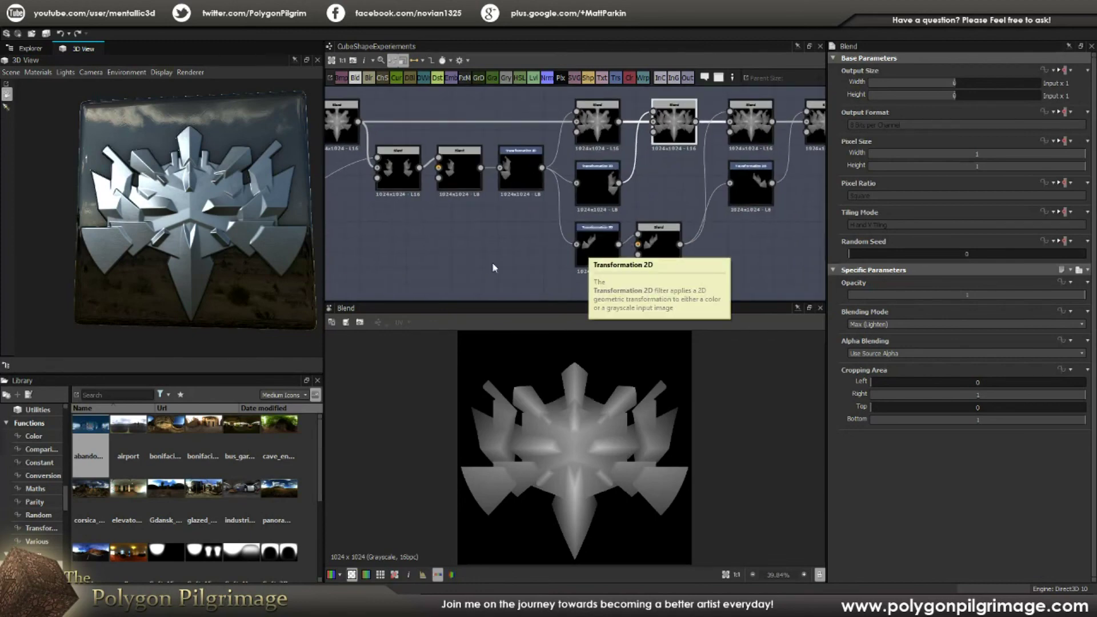
# Preview the Transformation 2D that rotates the side piece and the Blend that crops off its stray tiled copy
pyautogui.doubleClick(594, 239)
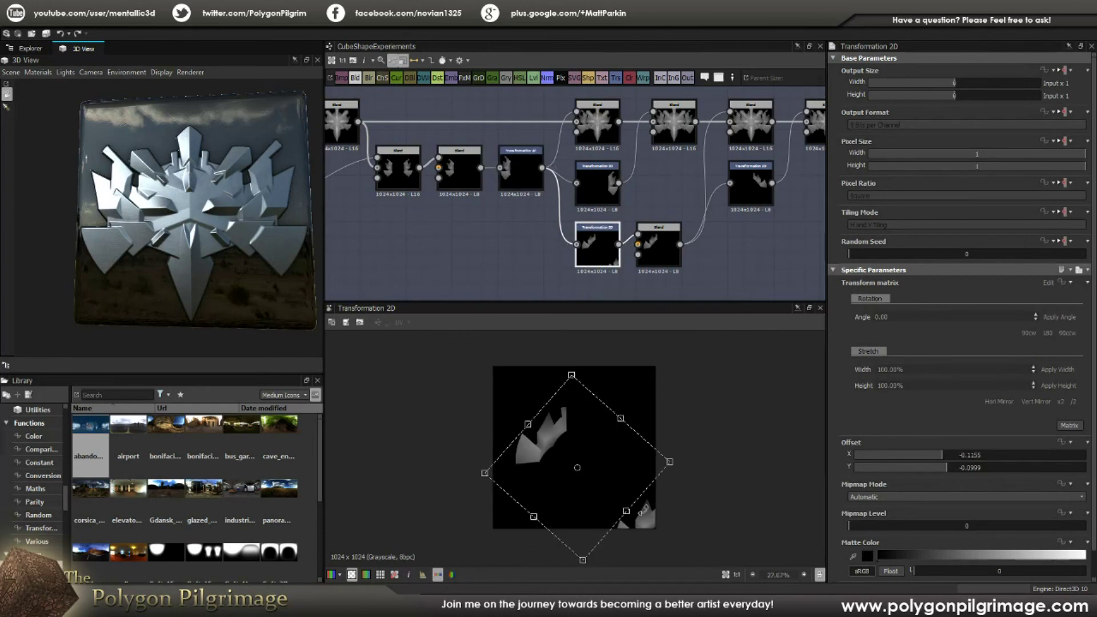
pyautogui.click(665, 243)
pyautogui.doubleClick(664, 241)
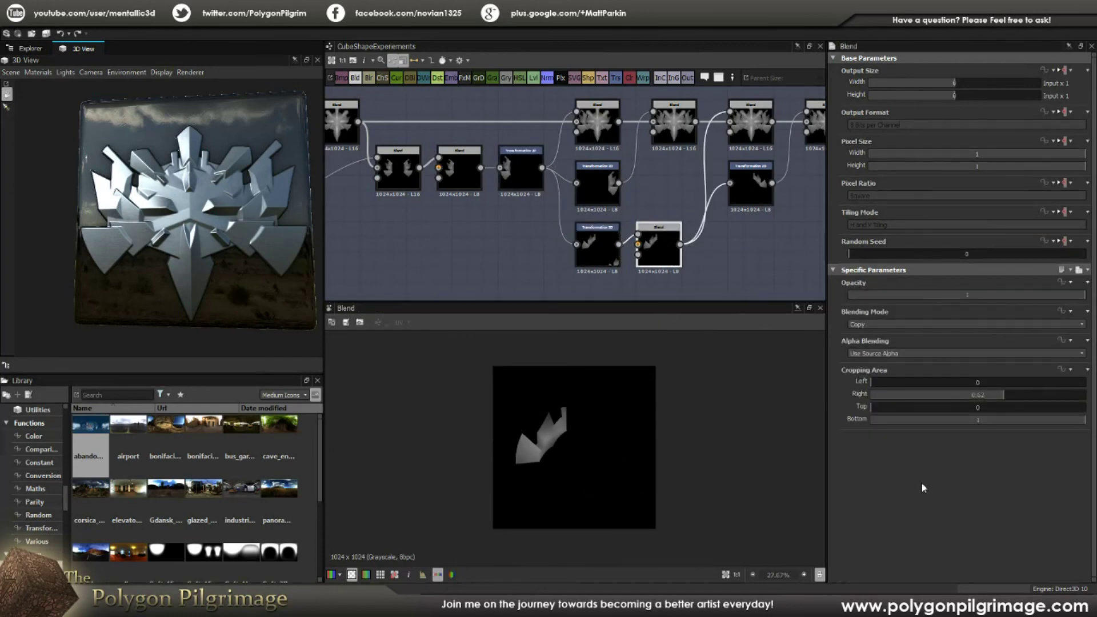
pyautogui.moveTo(717, 255); pyautogui.dragTo(649, 272, button='middle')
# Compare the Blend with both outer side pieces to the following Blend that adds the rotated piece
pyautogui.click(606, 142)
pyautogui.doubleClick(605, 142)
pyautogui.click(683, 152)
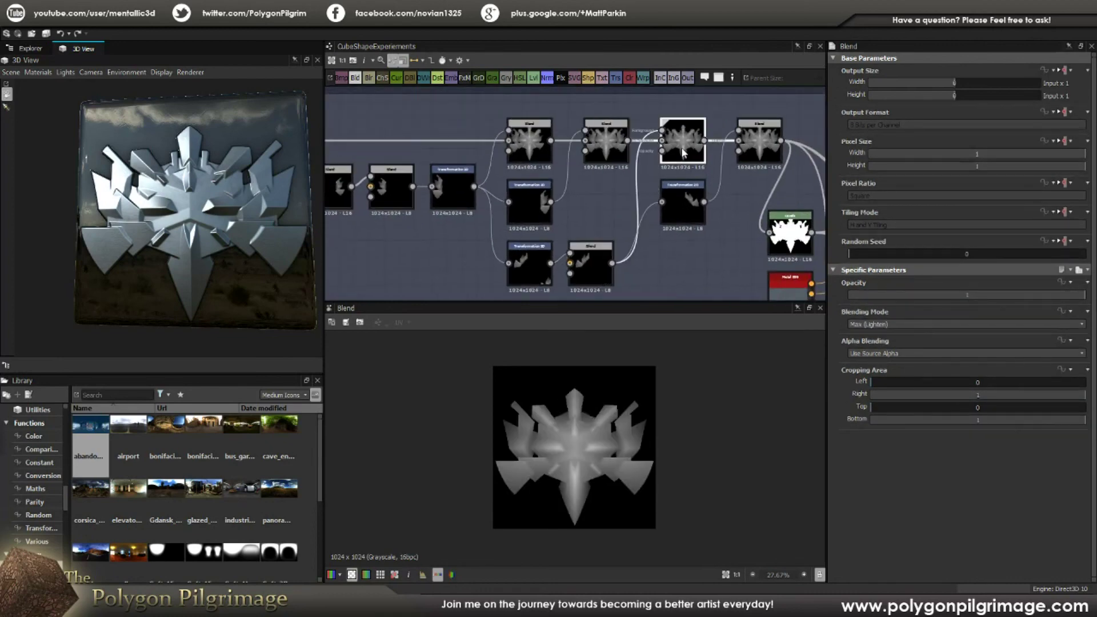
pyautogui.doubleClick(684, 153)
pyautogui.scroll(2, 549, 455)
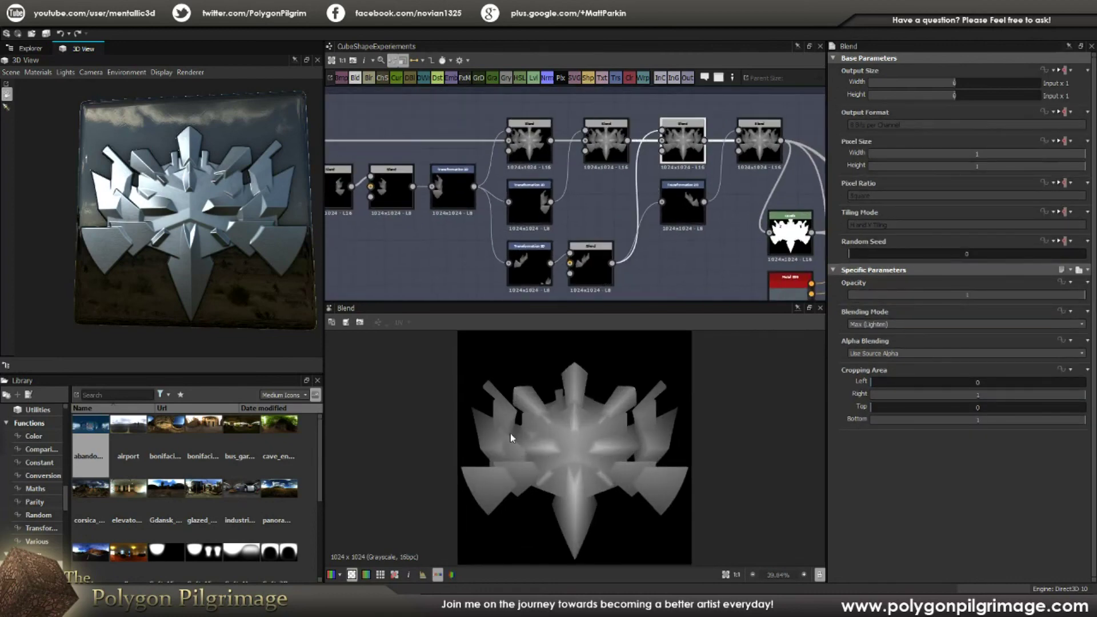
pyautogui.scroll(-1, 572, 443)
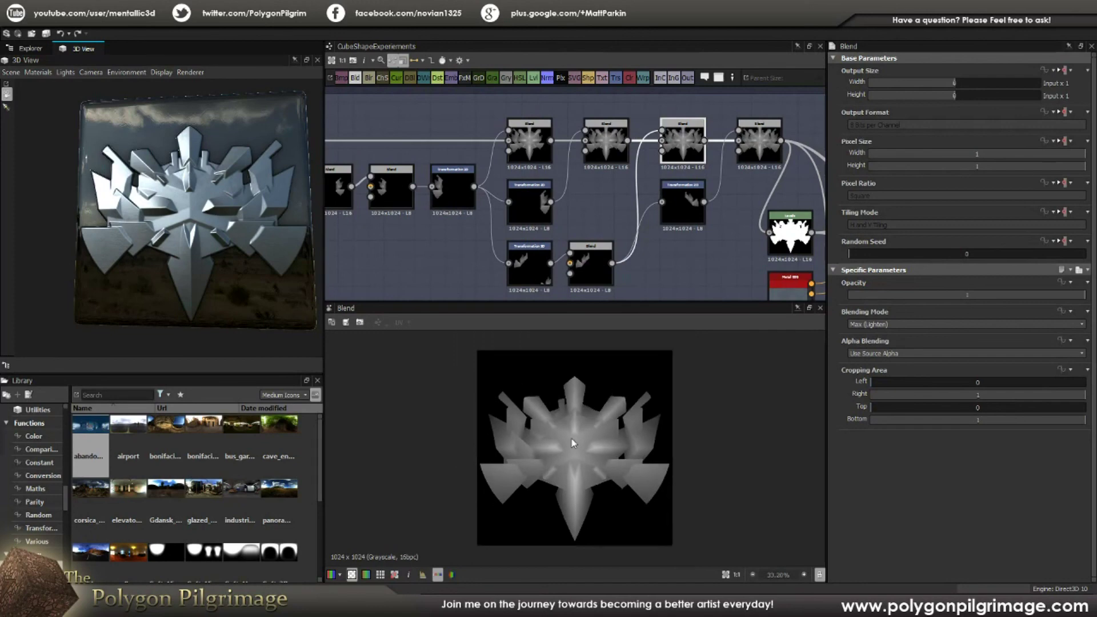
# Preview the last upper-row Blend, which adds the mirrored rotated piece and completes the emblem's height shape
pyautogui.click(750, 148)
pyautogui.scroll(2, 633, 440)
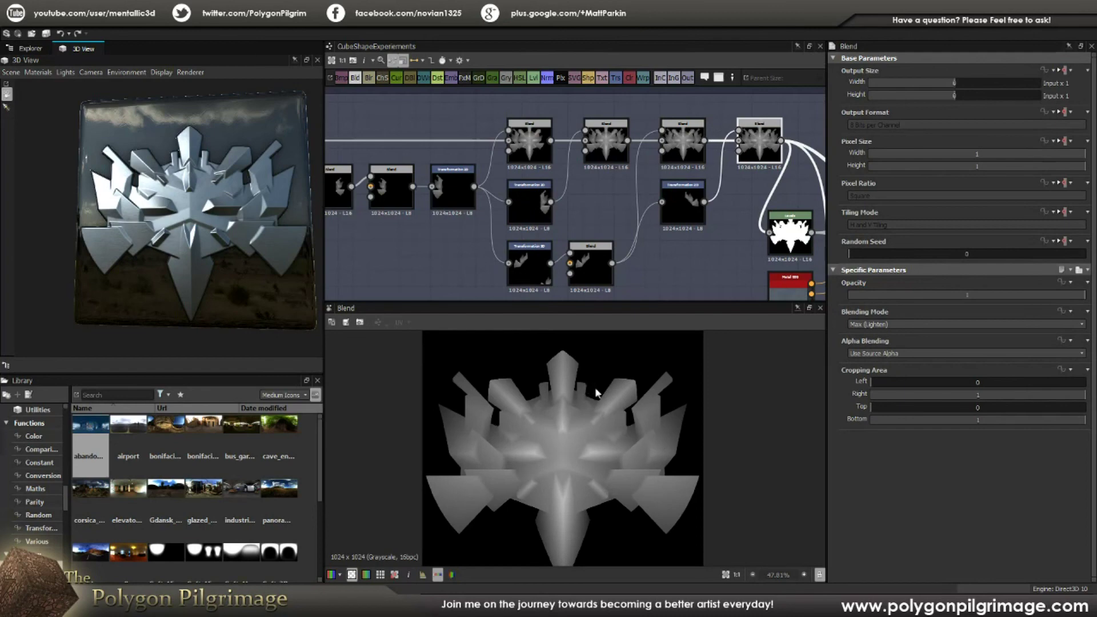
pyautogui.scroll(-3, 581, 211)
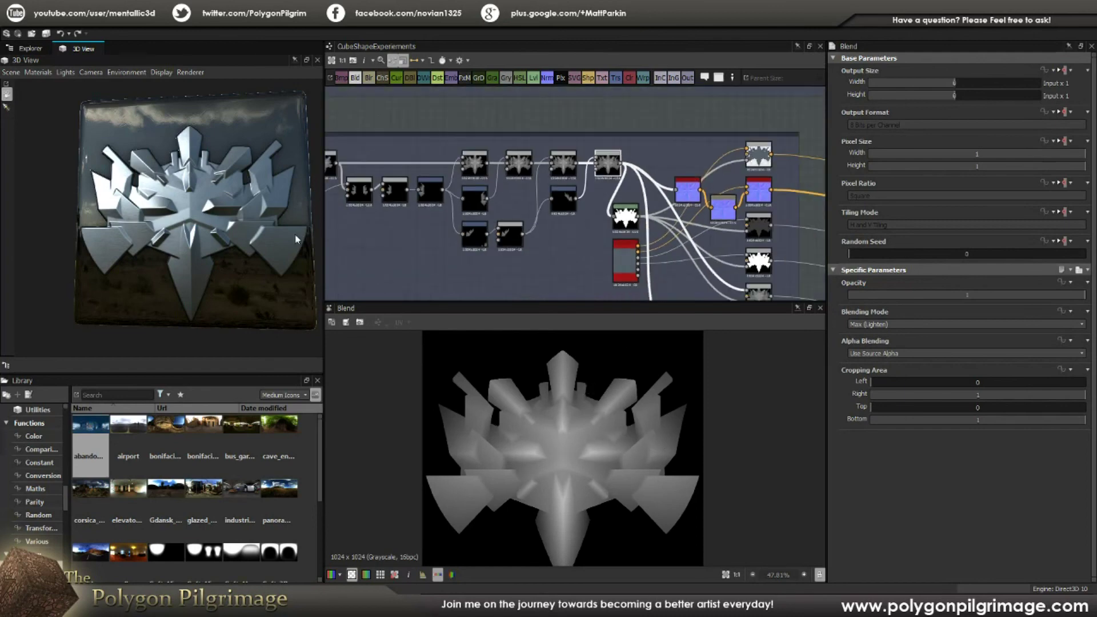
# Examine the finished emblem from another angle in the 3D view and locate the nodes leading to the final outputs
pyautogui.scroll(-1, 276, 241)
pyautogui.moveTo(276, 241); pyautogui.dragTo(255, 239)
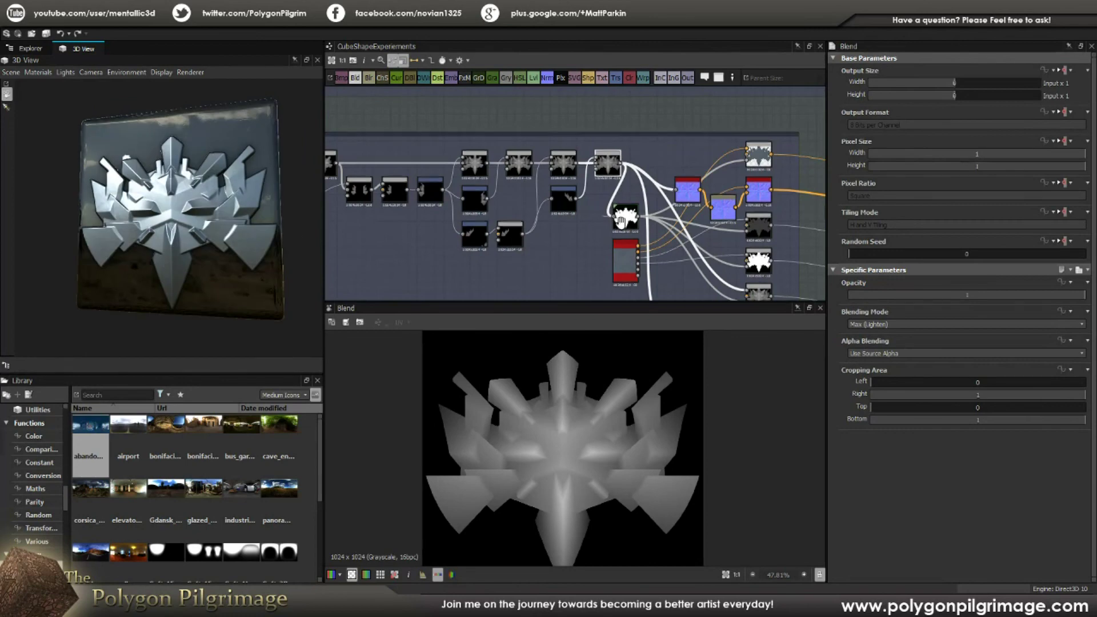
pyautogui.scroll(-1, 656, 205)
pyautogui.moveTo(656, 205); pyautogui.dragTo(609, 177, button='middle')
pyautogui.moveTo(680, 220); pyautogui.dragTo(759, 287)
pyautogui.moveTo(228, 234)
pyautogui.mouseDown()
pyautogui.moveTo(285, 229)
pyautogui.moveTo(223, 237)
pyautogui.mouseUp()
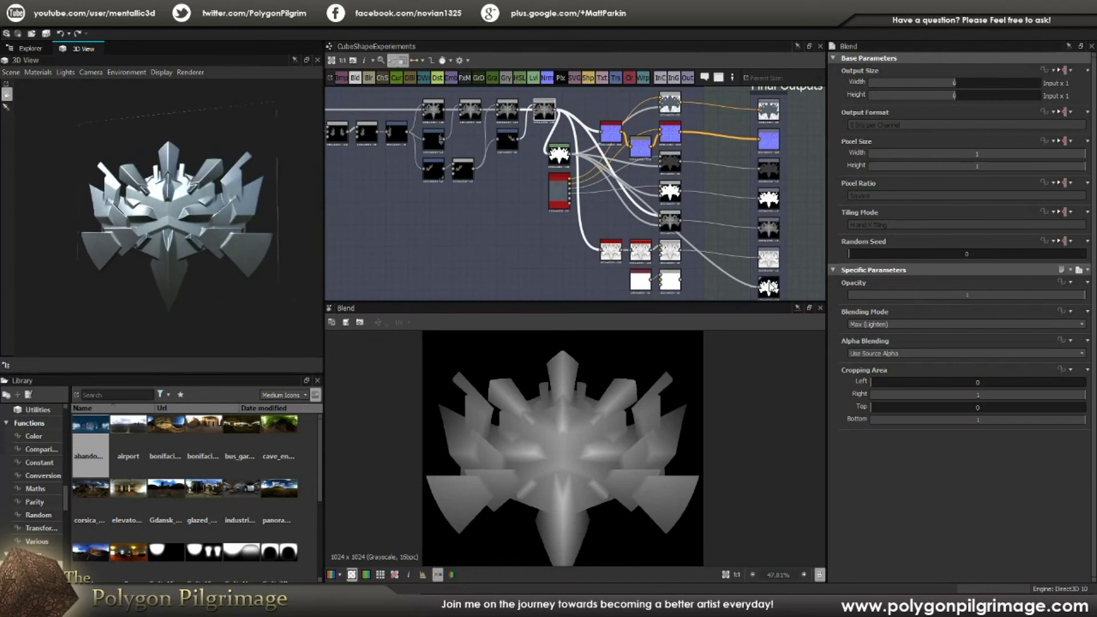
# Preview the Blend feeding the emblem's colour output, and inspect the Metal material node and Levels mask that supply it
pyautogui.scroll(2, 607, 163)
pyautogui.click(659, 129)
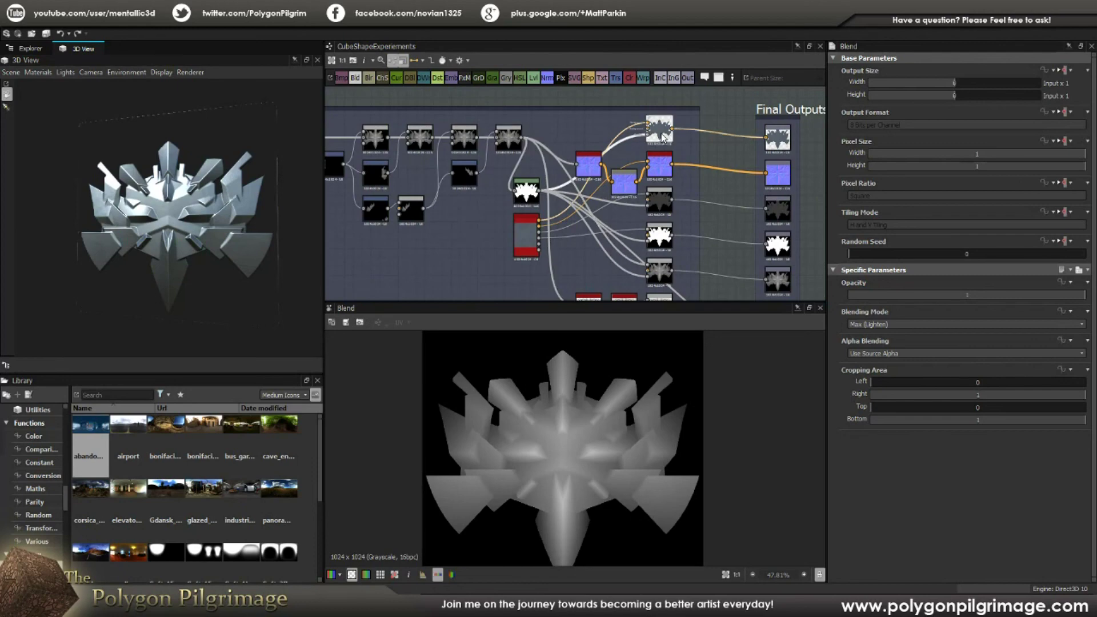
pyautogui.scroll(4, 526, 242)
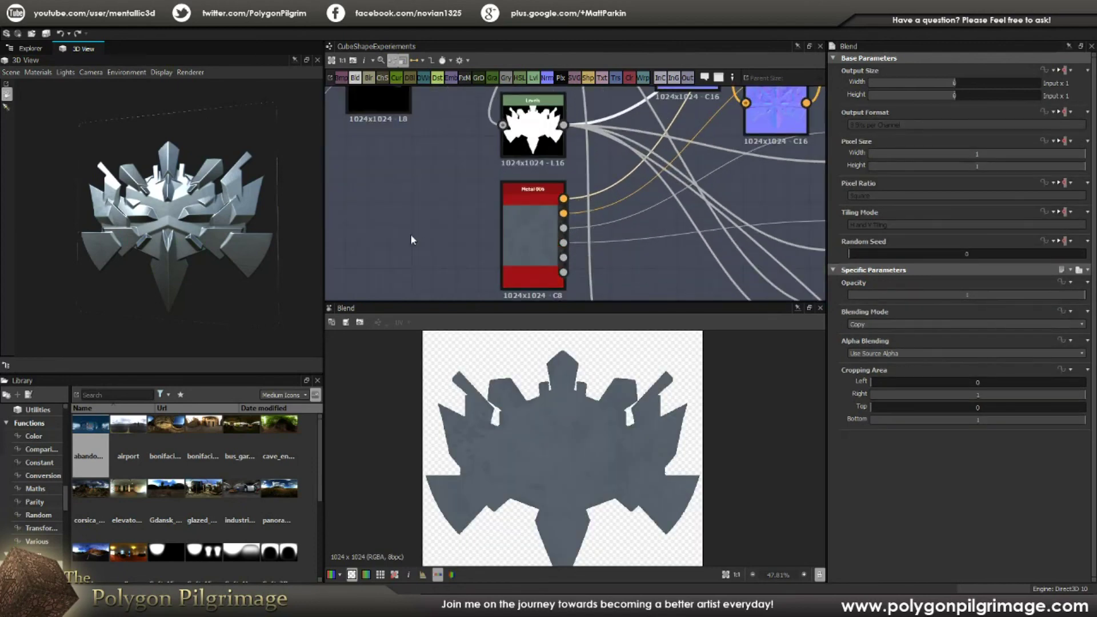
pyautogui.scroll(1, 496, 213)
pyautogui.scroll(-3, 482, 218)
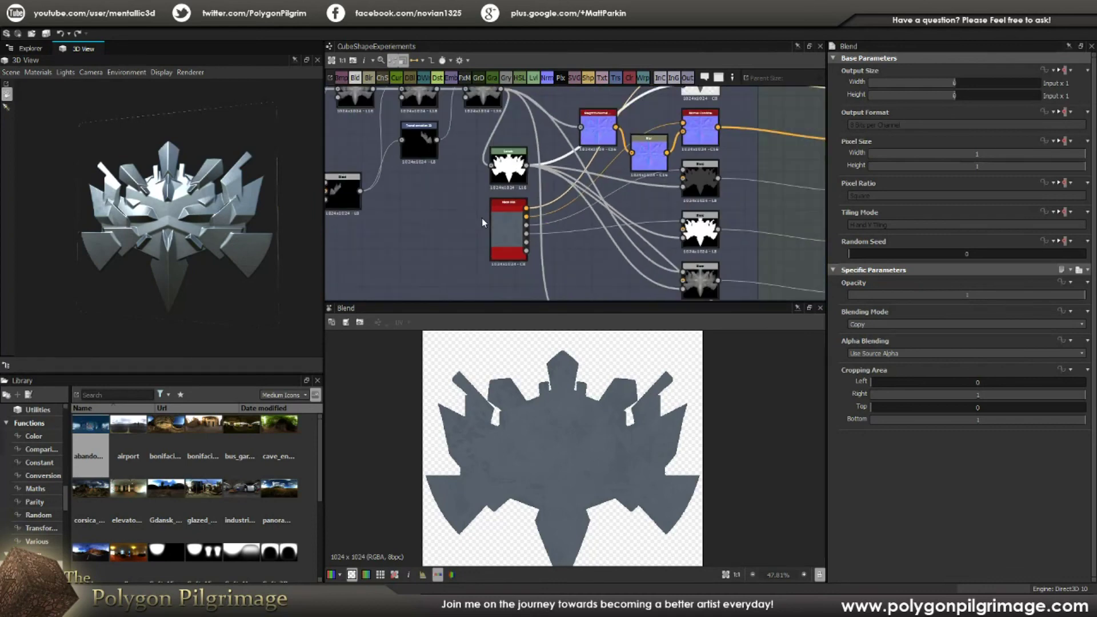
pyautogui.moveTo(579, 203); pyautogui.dragTo(563, 238, button='middle')
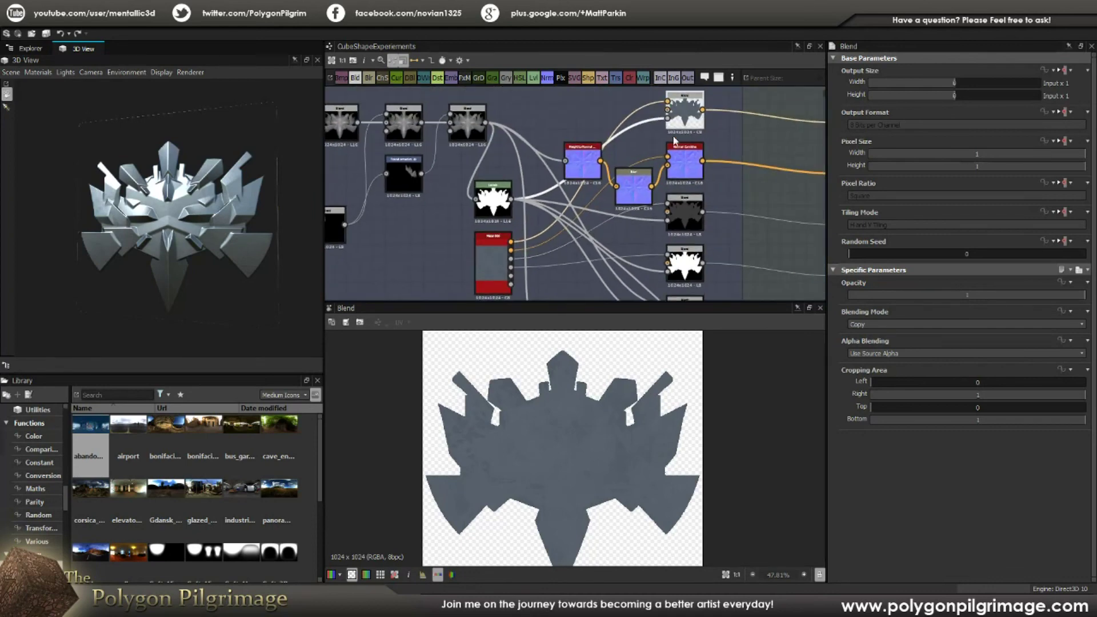
pyautogui.doubleClick(493, 201)
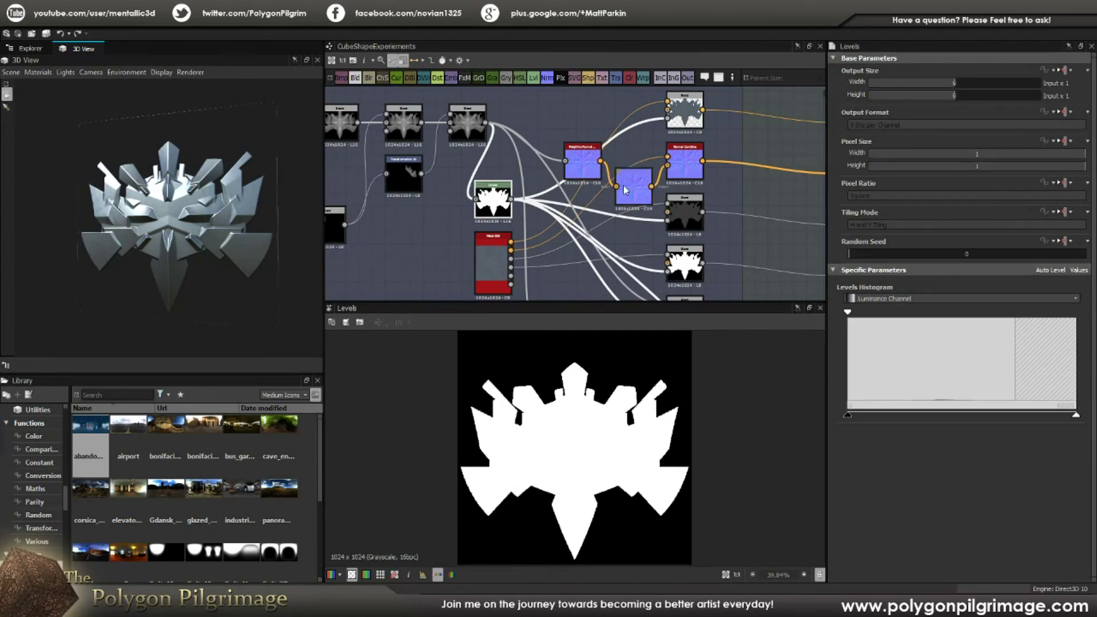
pyautogui.doubleClick(690, 117)
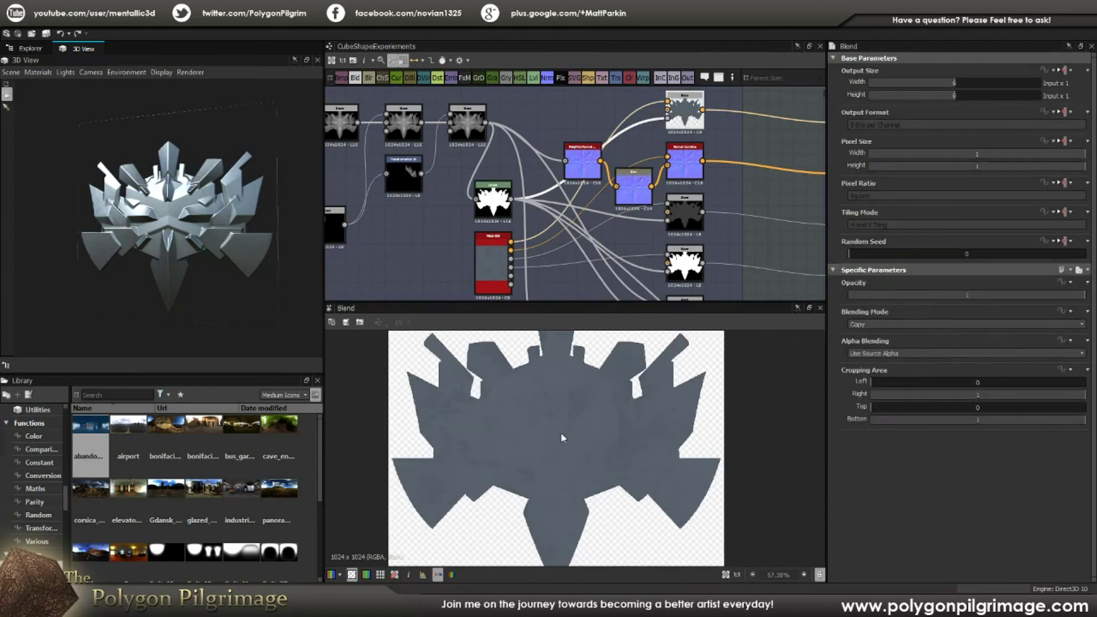
# Preview the ambient occlusion node, inspect its surface detail up close, and compare it with the Blur HQ Grayscale result
pyautogui.scroll(-3, 562, 438)
pyautogui.scroll(1, 592, 390)
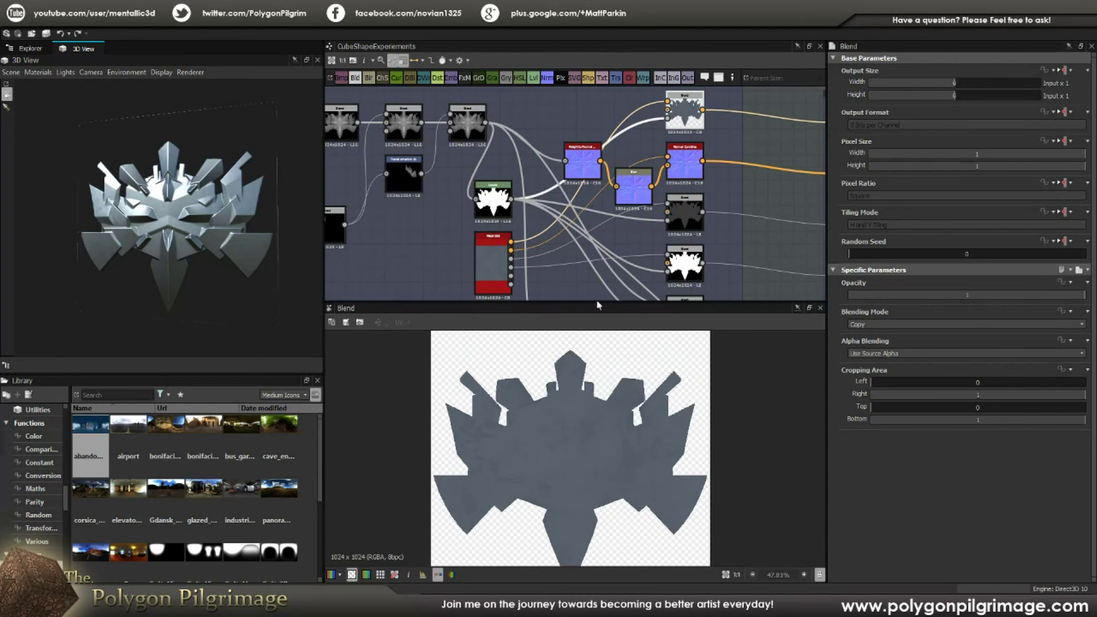
pyautogui.moveTo(609, 297); pyautogui.dragTo(592, 230, button='middle')
pyautogui.scroll(-2, 591, 228)
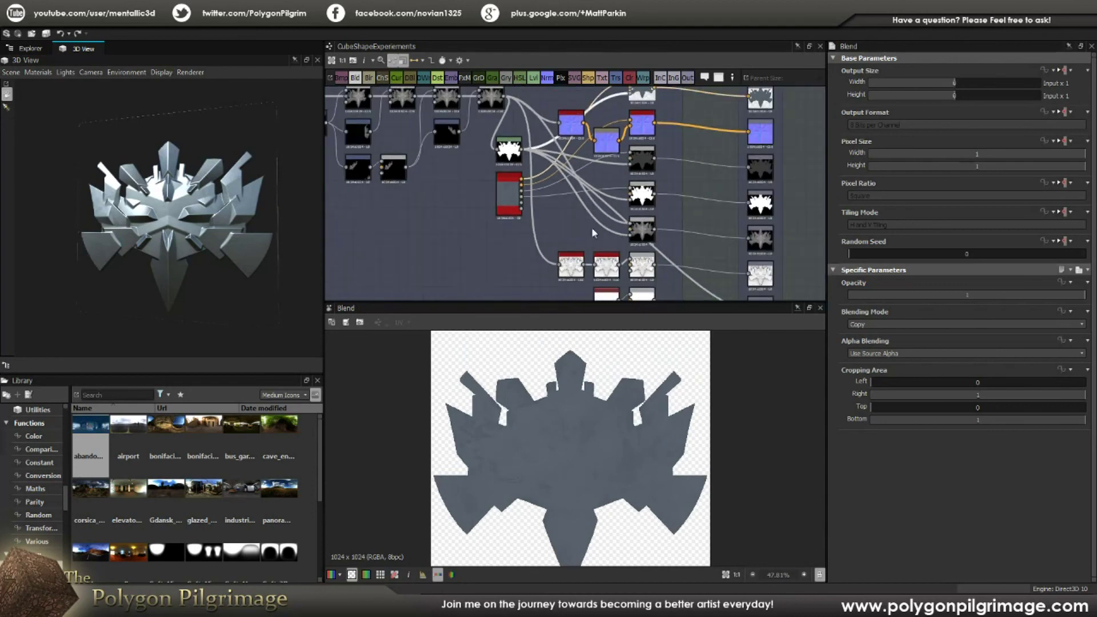
pyautogui.doubleClick(571, 265)
pyautogui.scroll(5, 574, 457)
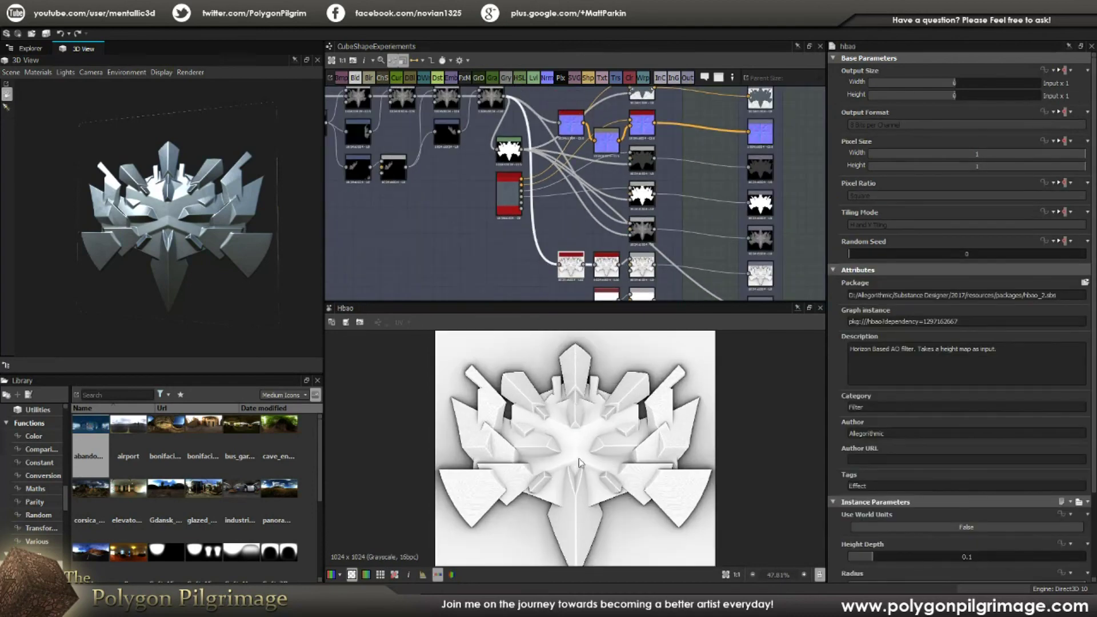
pyautogui.scroll(-1, 686, 497)
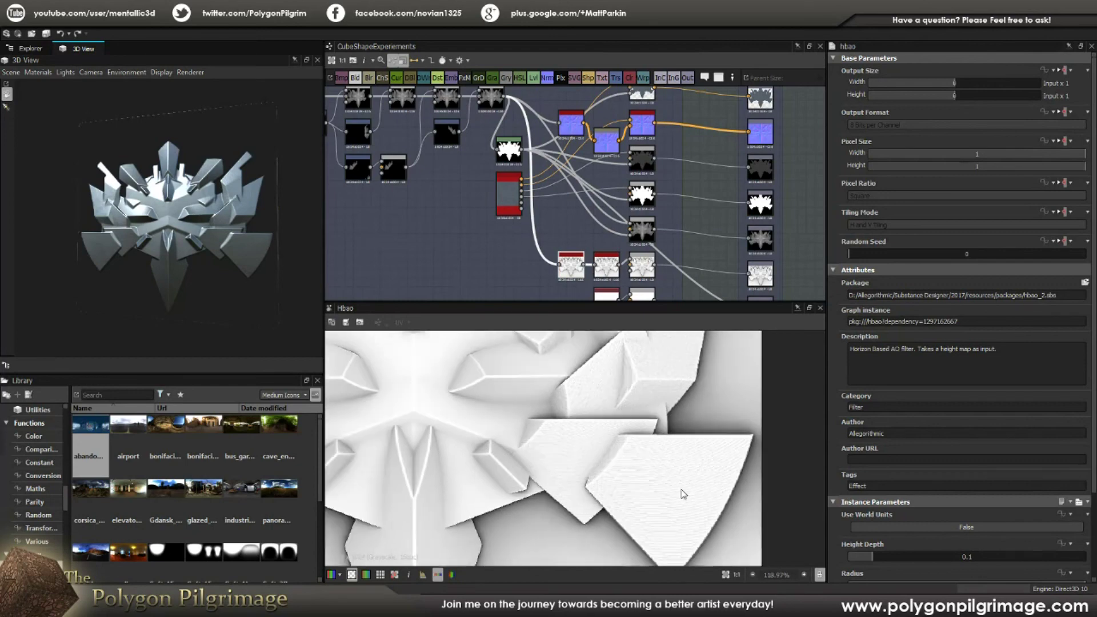
pyautogui.doubleClick(606, 269)
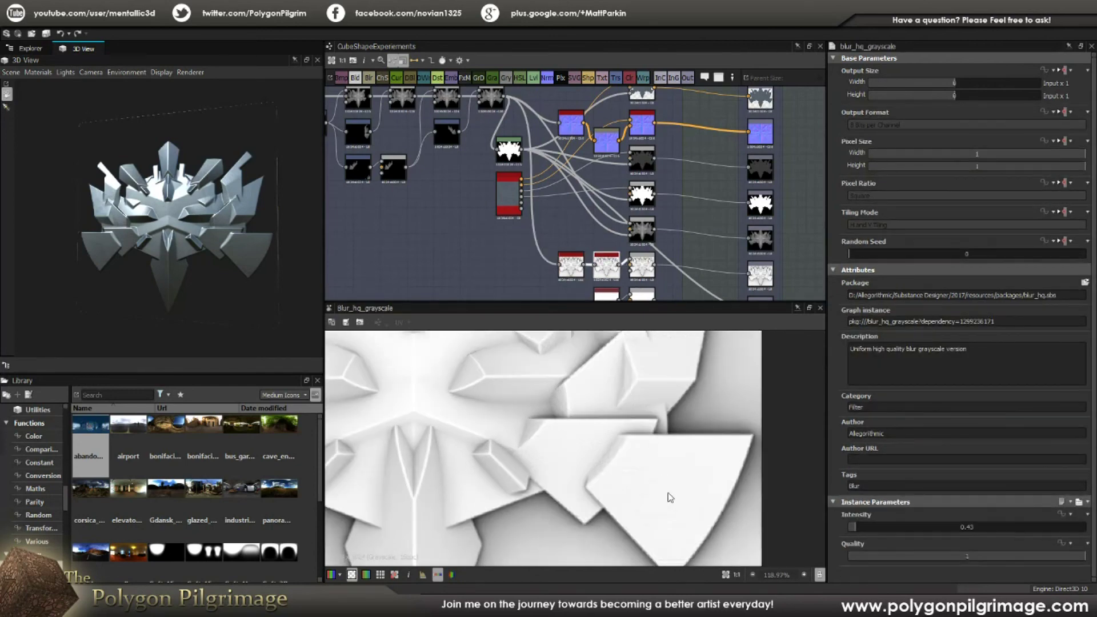
pyautogui.scroll(-7, 579, 408)
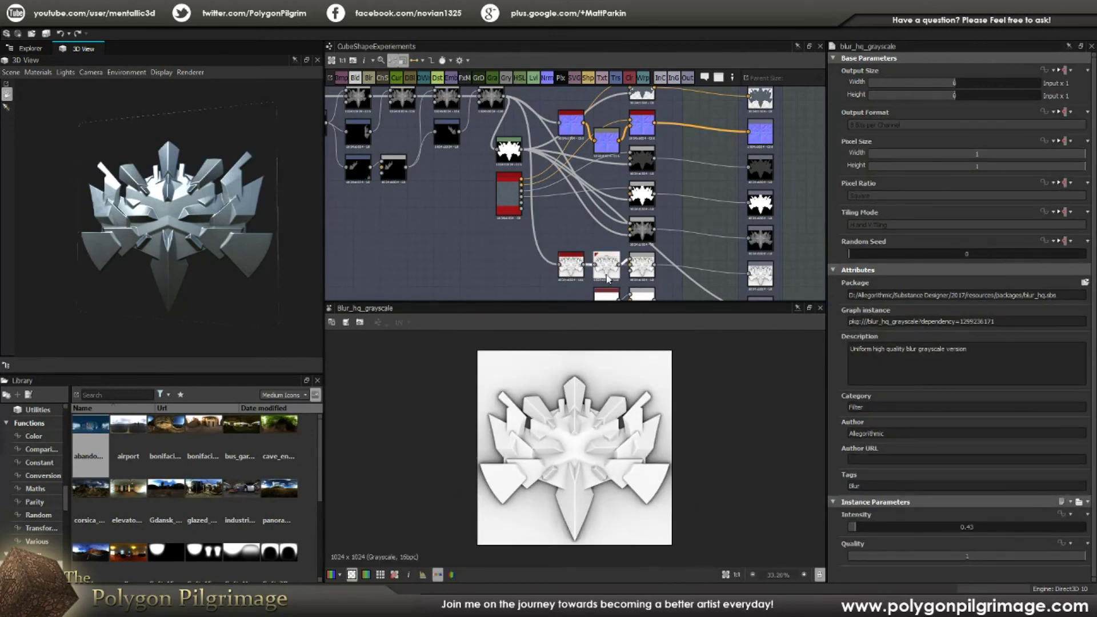
# Inspect the normal map chain, comparing Height to Normal World Units and the node after it with the Normal Combine result
pyautogui.scroll(1, 644, 266)
pyautogui.moveTo(643, 267); pyautogui.dragTo(639, 323, button='middle')
pyautogui.doubleClick(636, 178)
pyautogui.scroll(3, 623, 361)
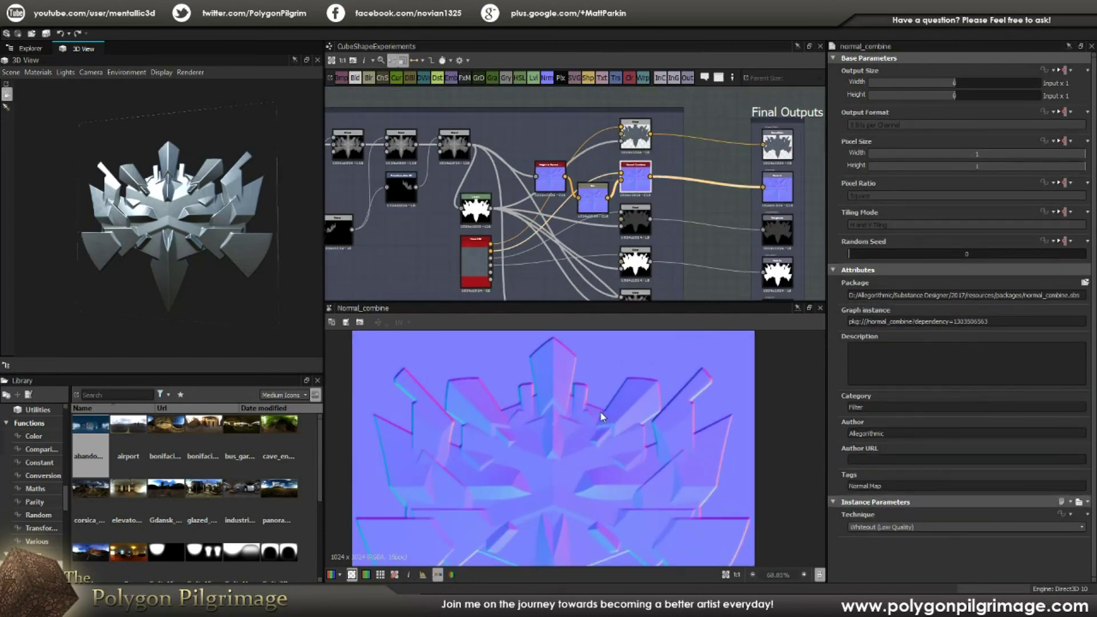
pyautogui.doubleClick(548, 181)
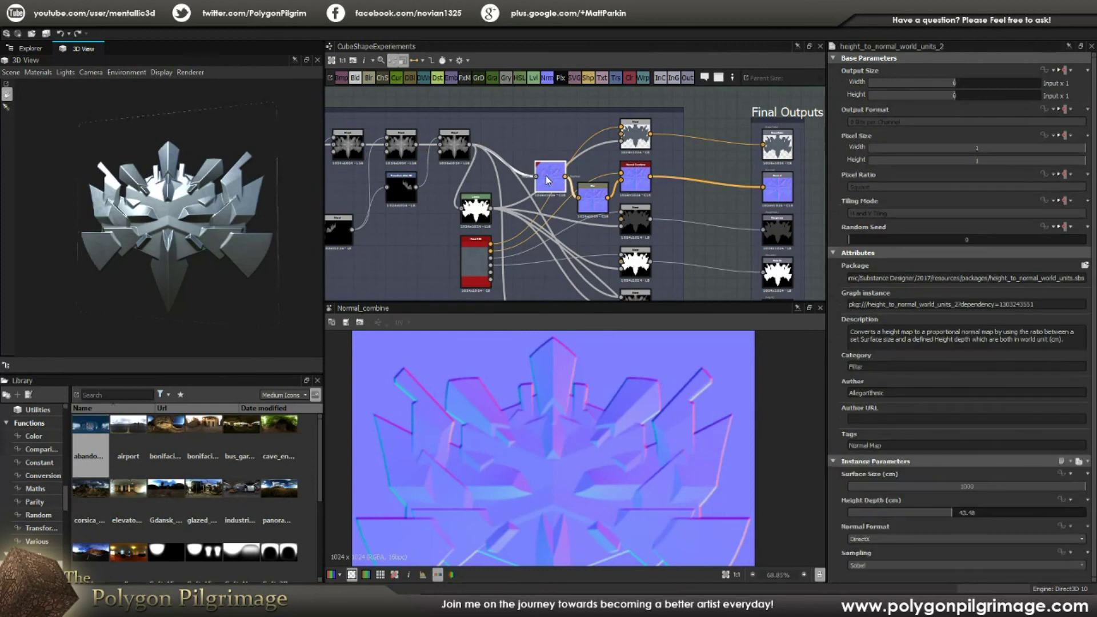
pyautogui.scroll(1, 543, 133)
pyautogui.scroll(1, 528, 107)
pyautogui.doubleClick(629, 239)
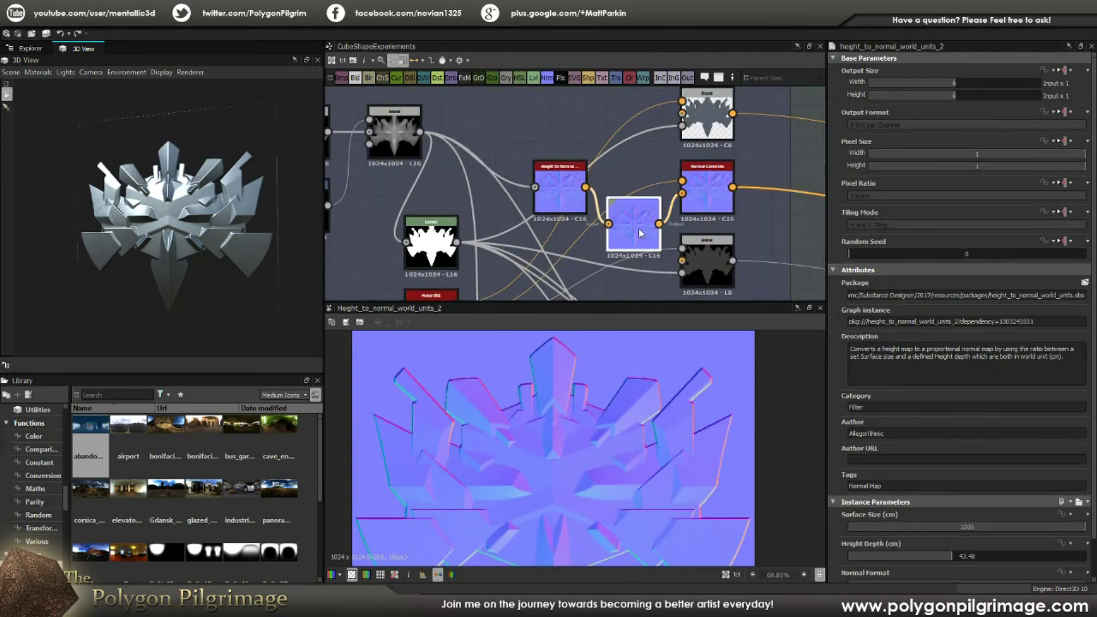
pyautogui.doubleClick(709, 188)
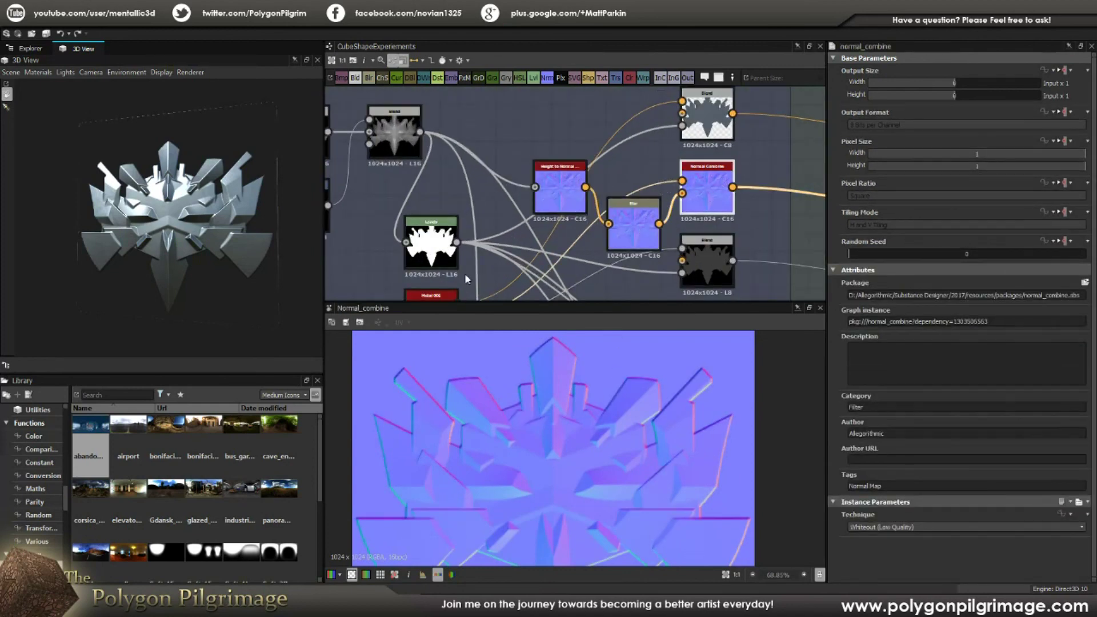
# Preview the dark grey Blend feeding the roughness output and the Levels mask that limits it to the emblem
pyautogui.scroll(-2, 600, 218)
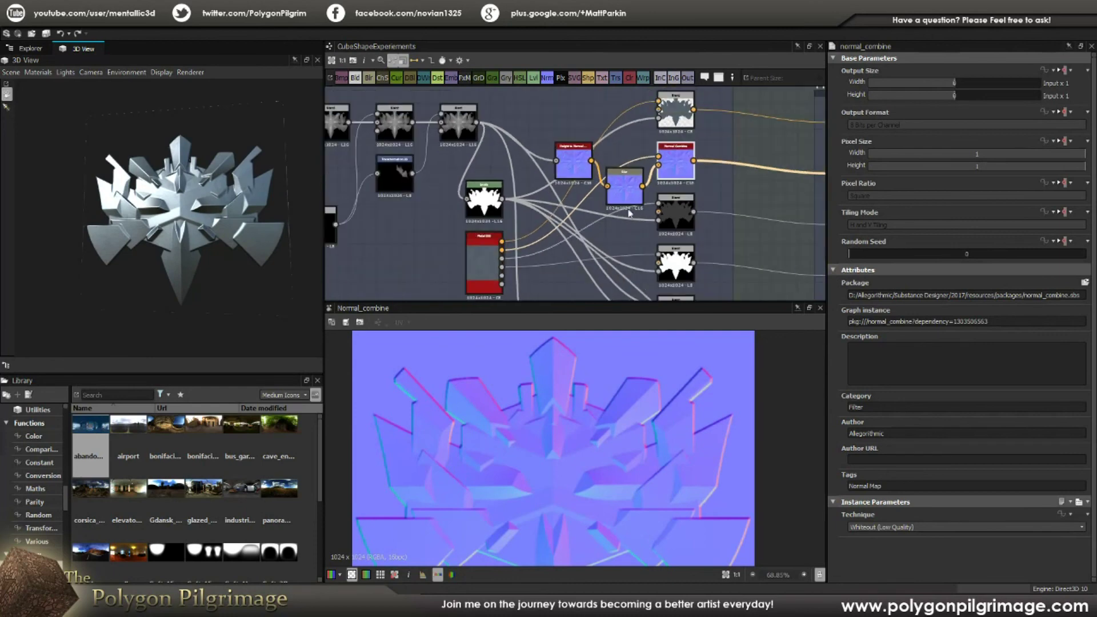
pyautogui.doubleClick(667, 211)
pyautogui.moveTo(671, 214); pyautogui.dragTo(598, 205, button='middle')
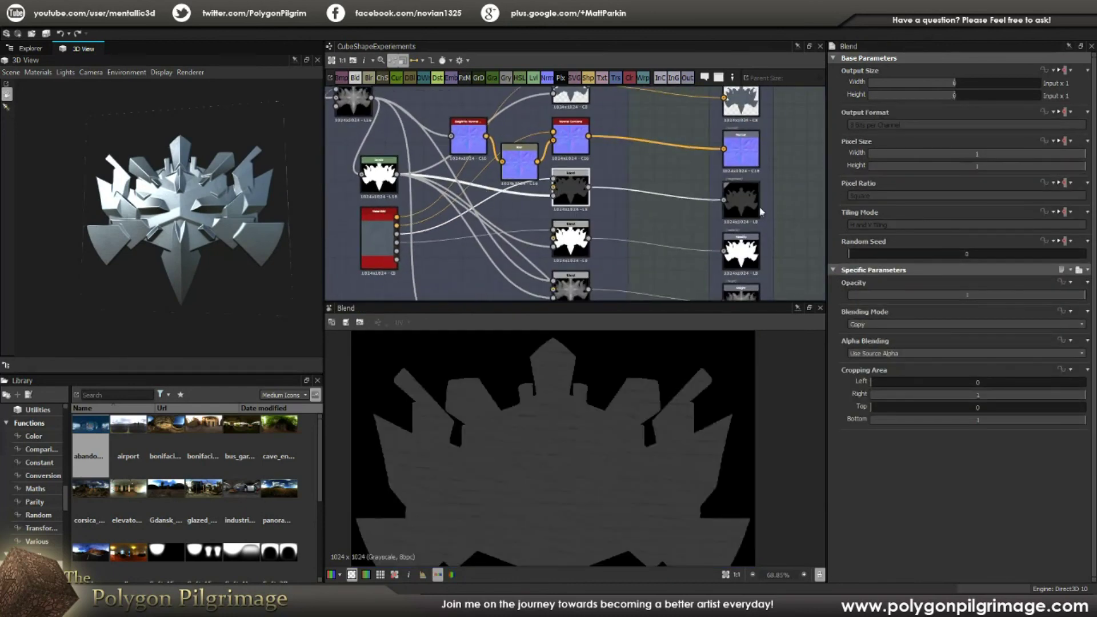
pyautogui.scroll(2, 745, 201)
pyautogui.moveTo(543, 227); pyautogui.dragTo(690, 224, button='middle')
pyautogui.scroll(-2, 643, 184)
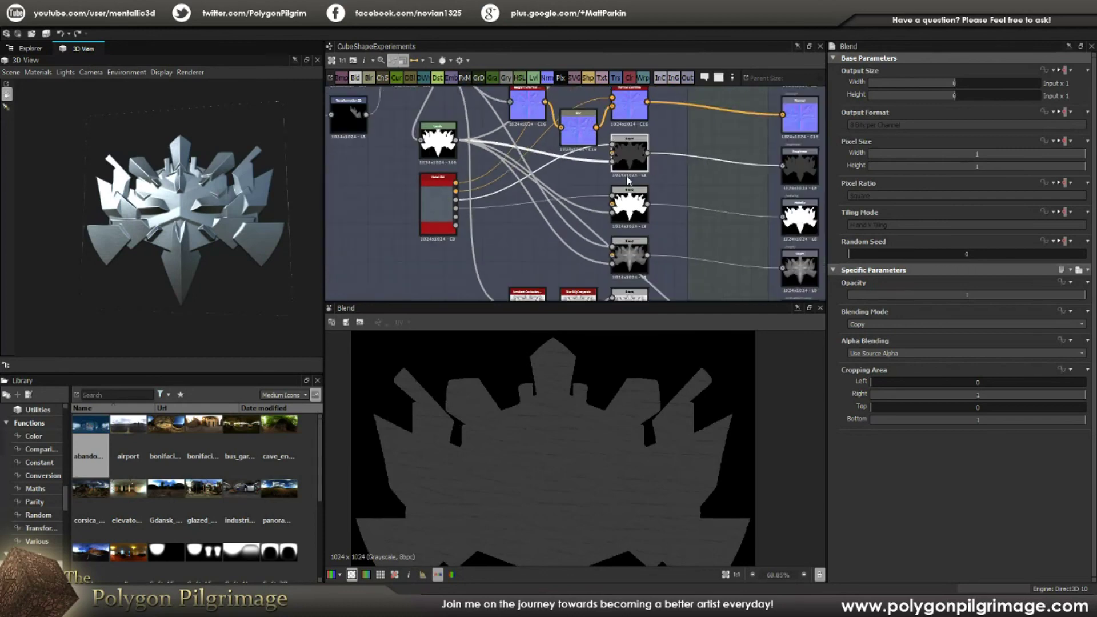
pyautogui.doubleClick(429, 142)
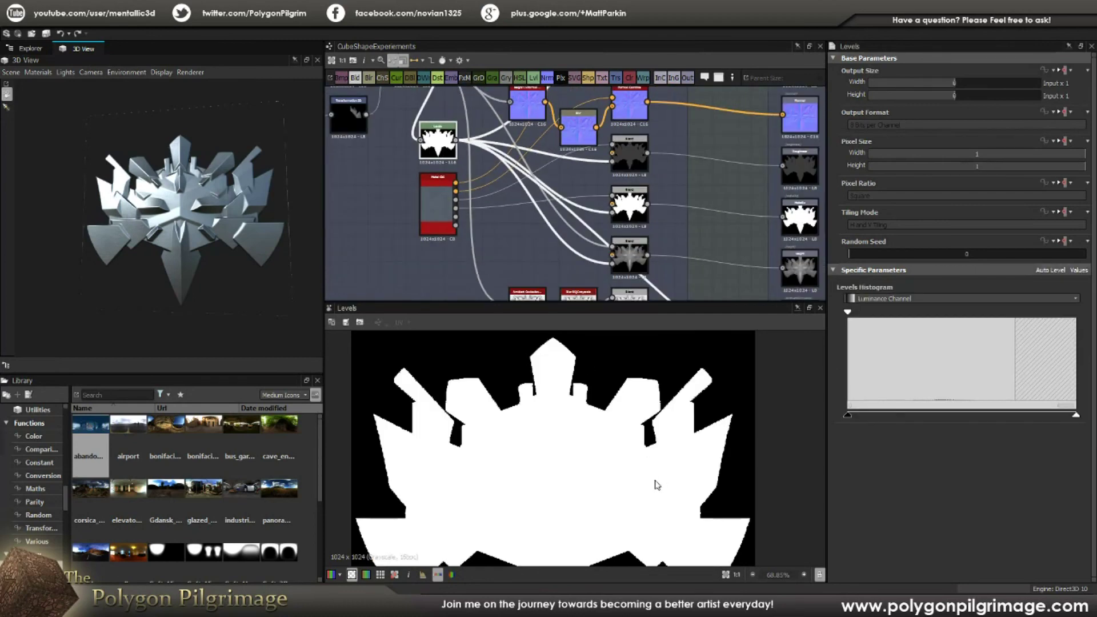
# Preview the height Blend, then examine the white Blend feeding the metallic output
pyautogui.doubleClick(628, 255)
pyautogui.scroll(2, 629, 200)
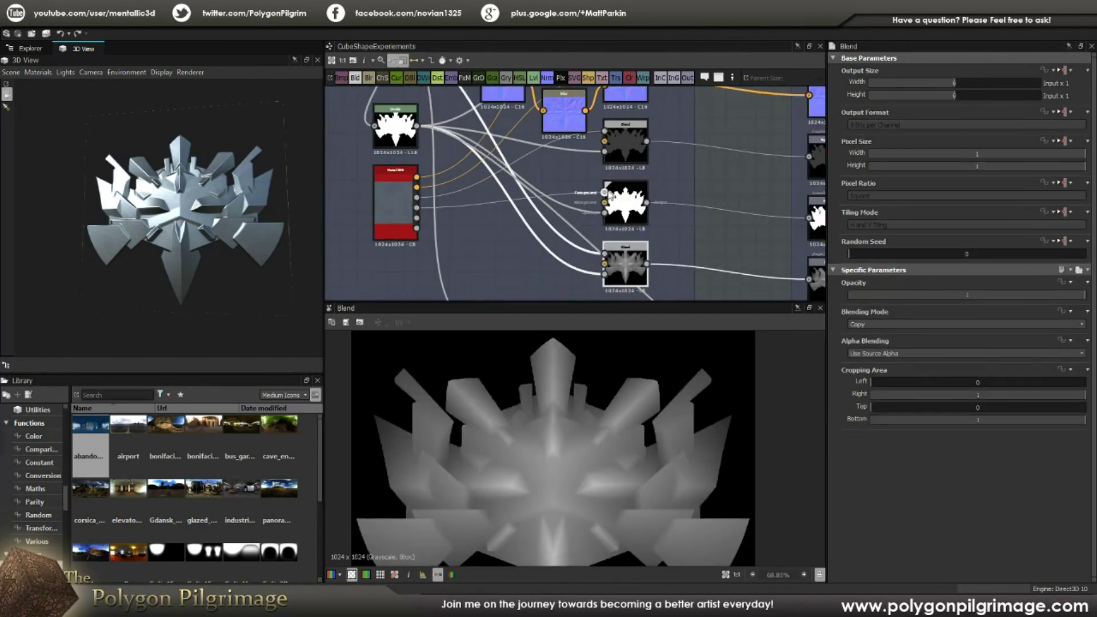
pyautogui.doubleClick(629, 200)
pyautogui.scroll(-1, 574, 449)
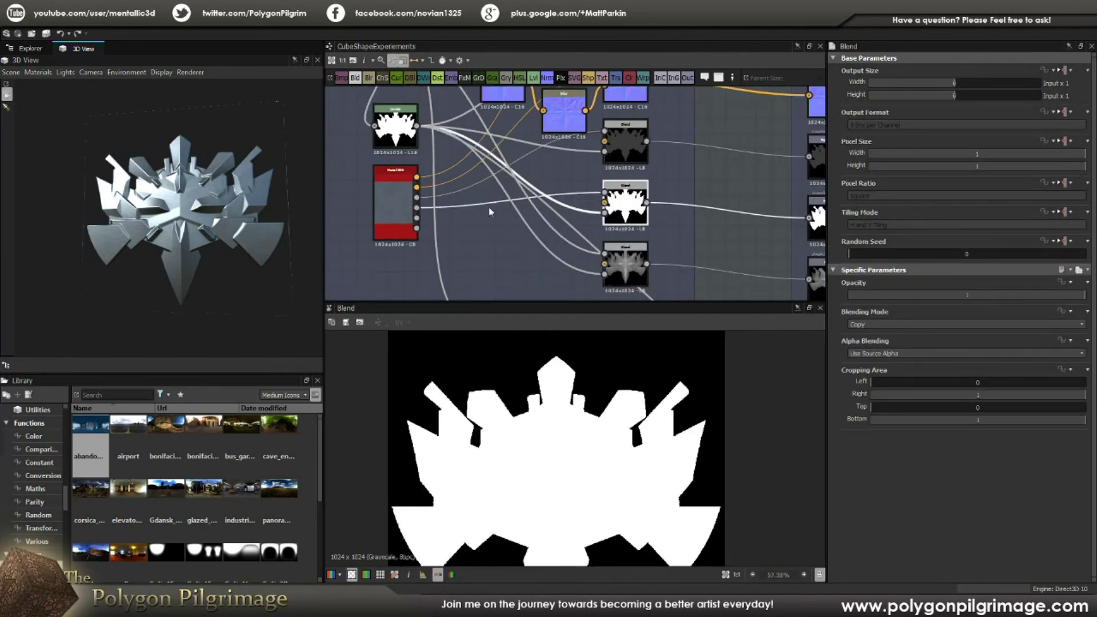
pyautogui.scroll(2, 552, 448)
pyautogui.scroll(-1, 553, 450)
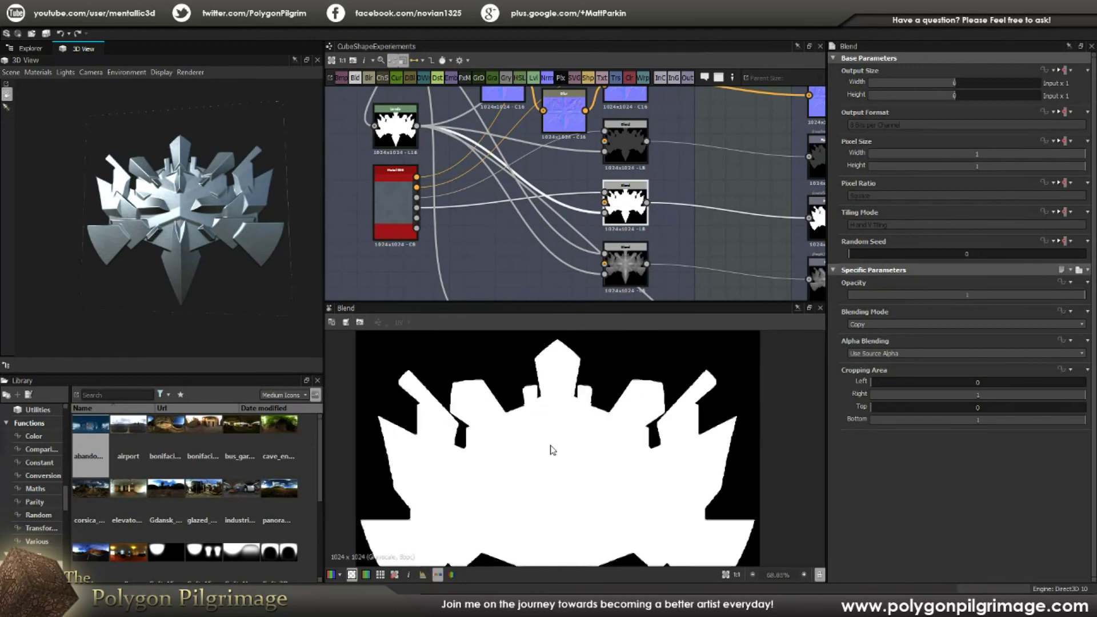
pyautogui.scroll(-1, 552, 450)
pyautogui.scroll(-2, 656, 227)
pyautogui.scroll(3, 610, 224)
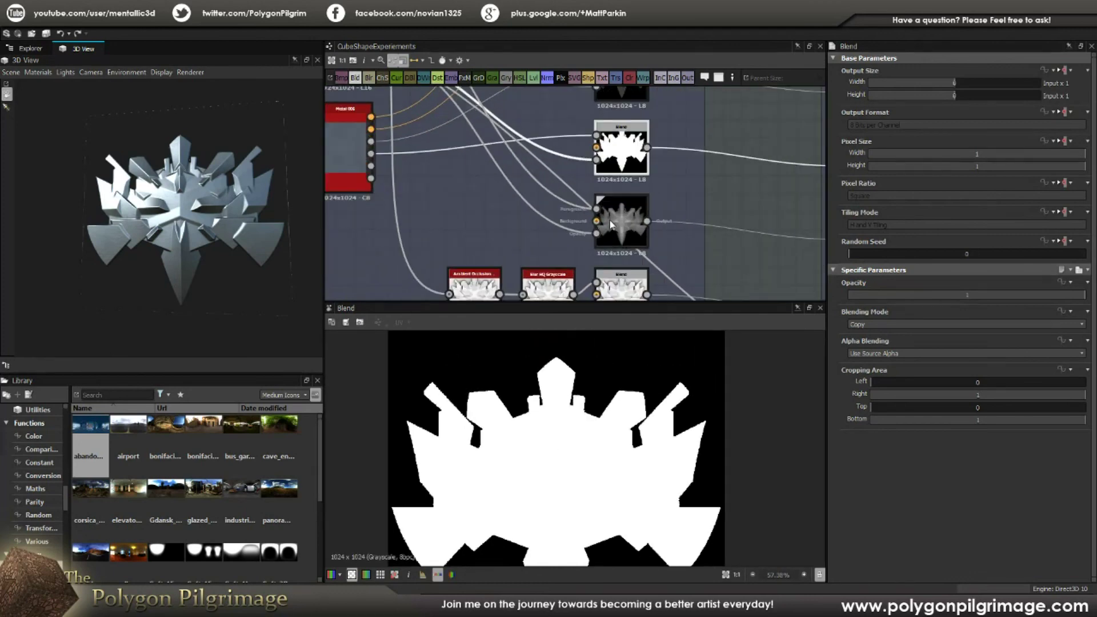
# Preview the height Blend again, trace the connections to the final outputs, and view the emblem from another angle in 3D
pyautogui.doubleClick(610, 225)
pyautogui.scroll(-2, 579, 218)
pyautogui.scroll(1, 438, 126)
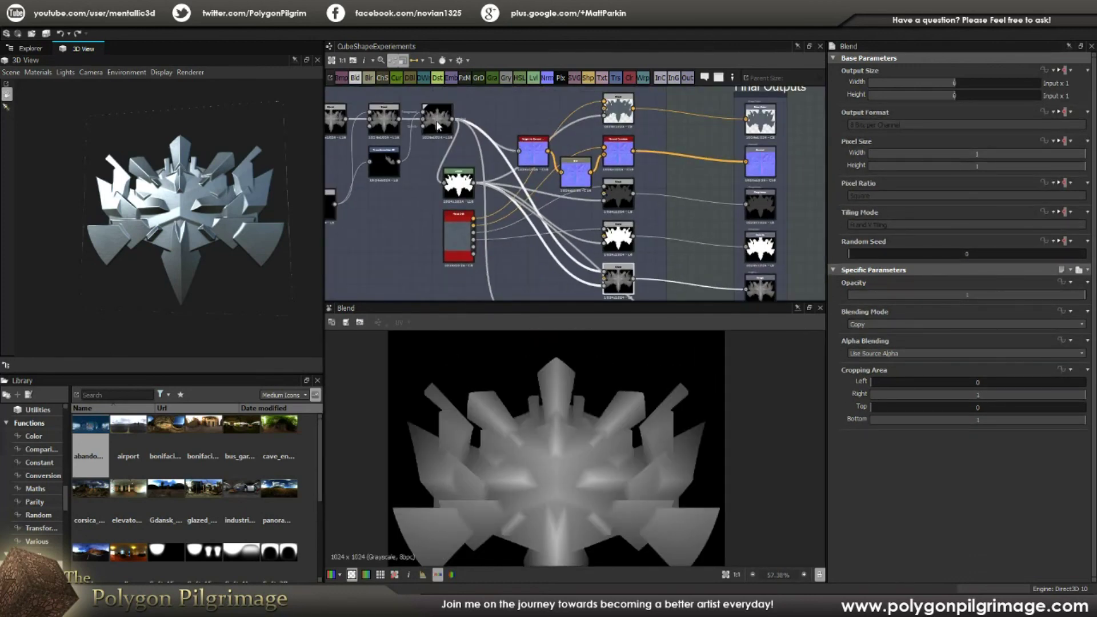
pyautogui.moveTo(663, 283); pyautogui.dragTo(640, 231, button='middle')
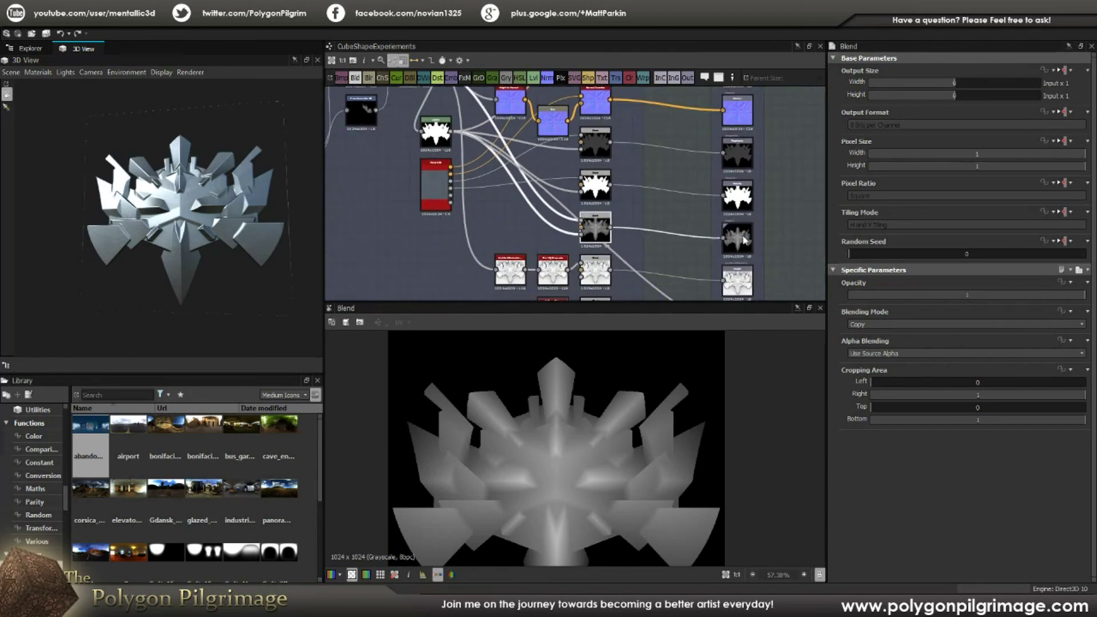
pyautogui.moveTo(746, 236); pyautogui.dragTo(754, 162, button='middle')
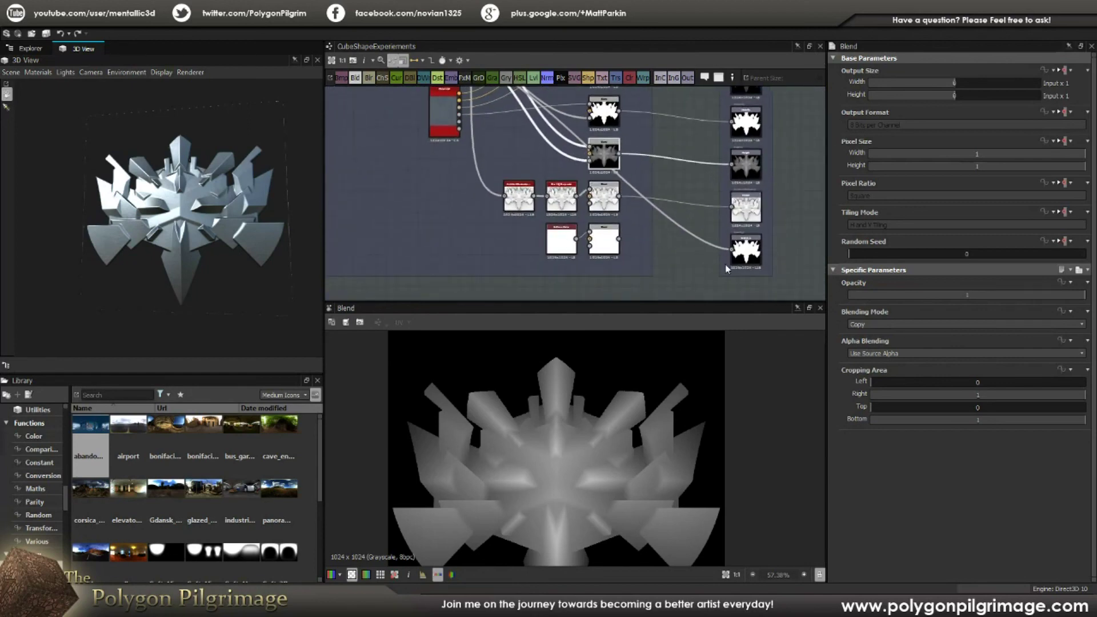
pyautogui.scroll(-3, 726, 269)
pyautogui.scroll(3, 548, 188)
pyautogui.click(548, 187)
pyautogui.moveTo(188, 206); pyautogui.dragTo(229, 210)
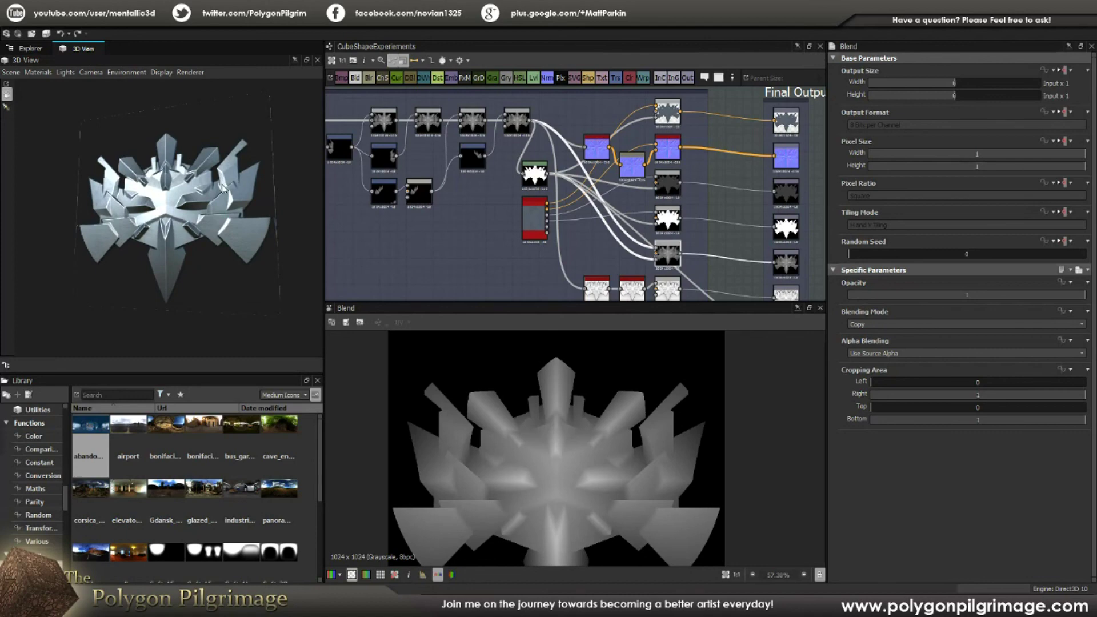
# Look over the graph sections from Stylized Scale Mail Armor down to Emblem, and examine the Emblem's starting Cube 3D and Blend nodes
pyautogui.scroll(-5, 701, 246)
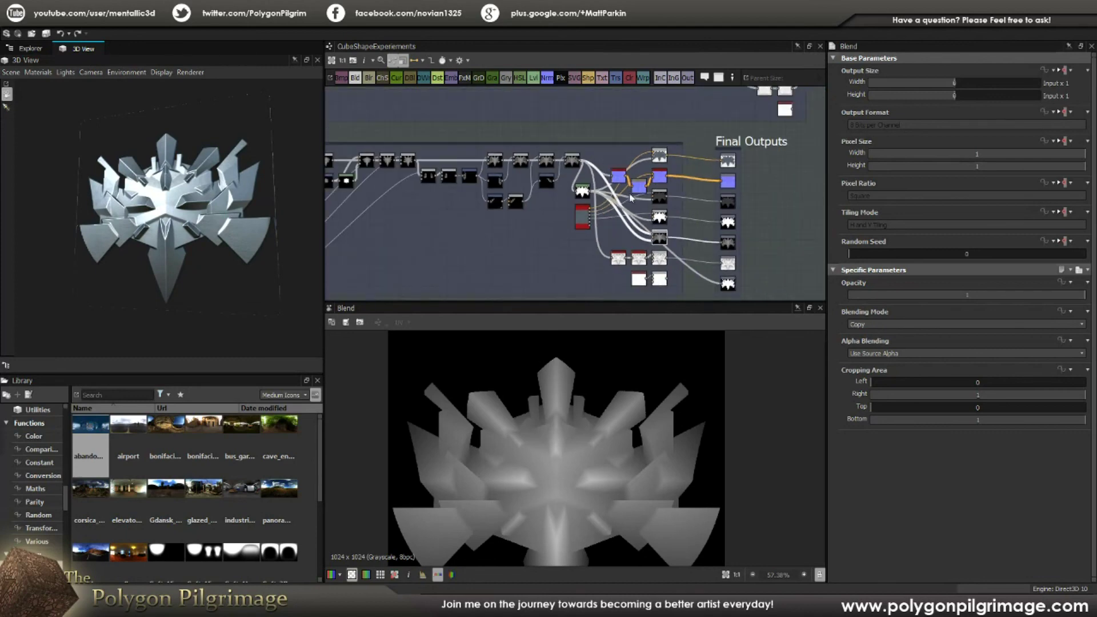
pyautogui.scroll(-2, 630, 195)
pyautogui.moveTo(574, 134); pyautogui.dragTo(636, 231, button='middle')
pyautogui.scroll(4, 542, 137)
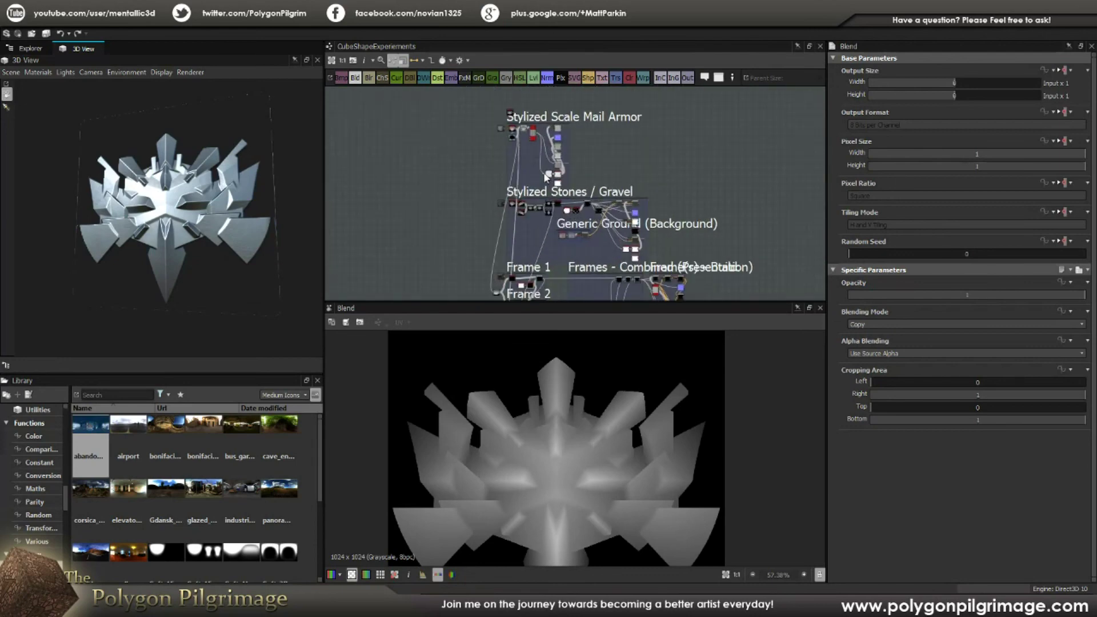
pyautogui.moveTo(636, 229); pyautogui.dragTo(671, 216, button='middle')
pyautogui.scroll(3, 634, 215)
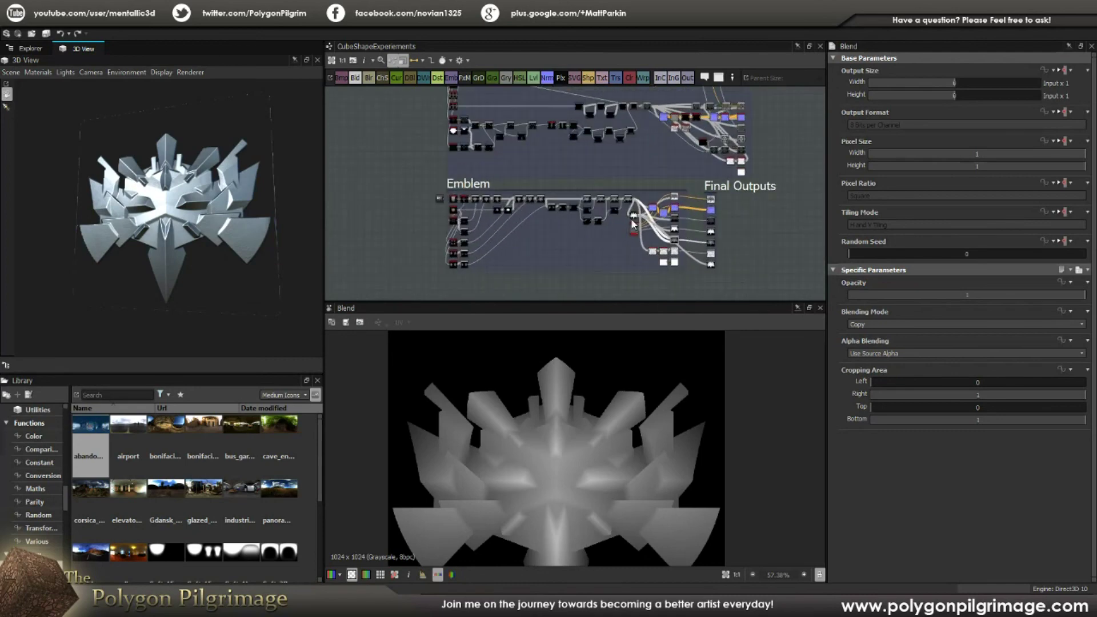
pyautogui.scroll(5, 499, 216)
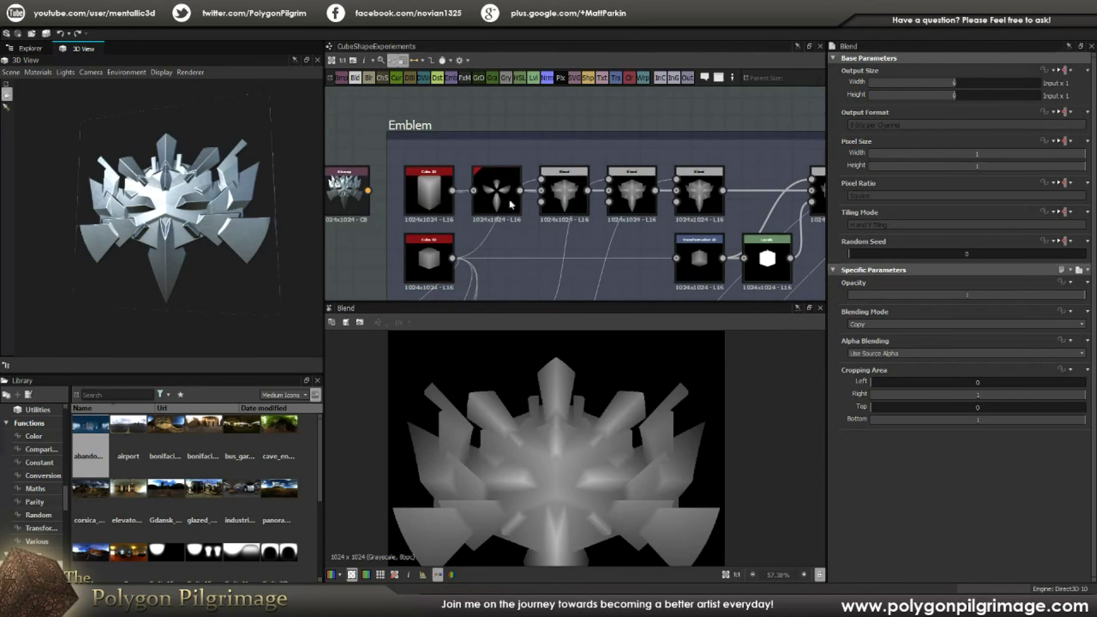
# Survey the complete graph from Stylized Scale Mail Armor to Gothic Box 2 and rotate the emblem in the 3D view
pyautogui.scroll(-8, 565, 211)
pyautogui.scroll(5, 613, 161)
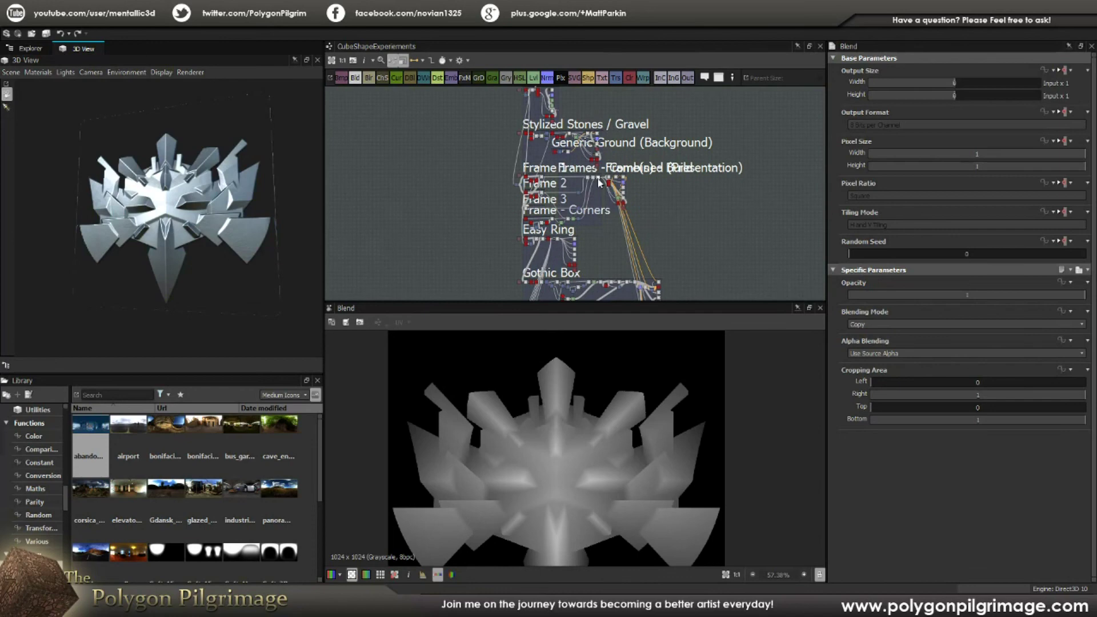
pyautogui.moveTo(599, 181); pyautogui.dragTo(596, 225, button='middle')
pyautogui.moveTo(290, 174); pyautogui.dragTo(212, 216)
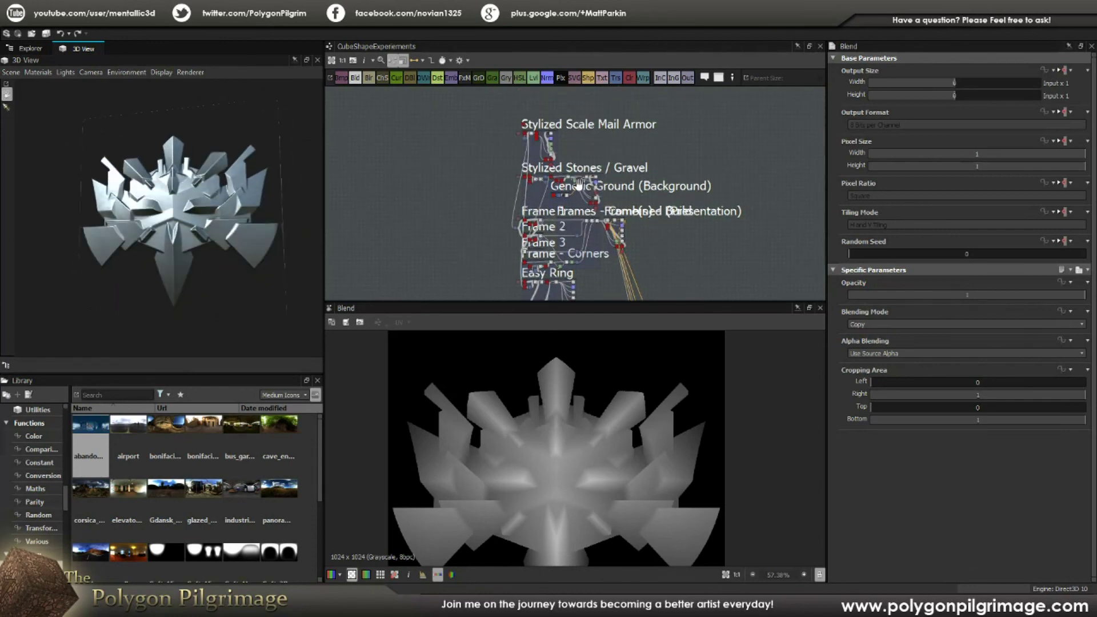
pyautogui.scroll(-2, 579, 183)
pyautogui.moveTo(589, 189); pyautogui.dragTo(646, 210, button='middle')
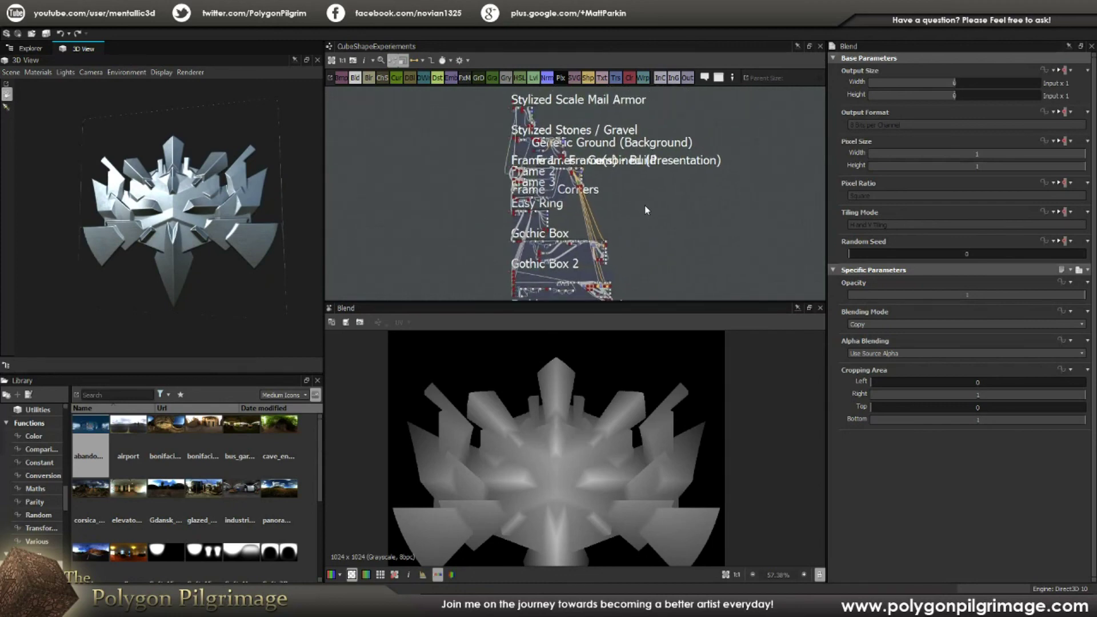